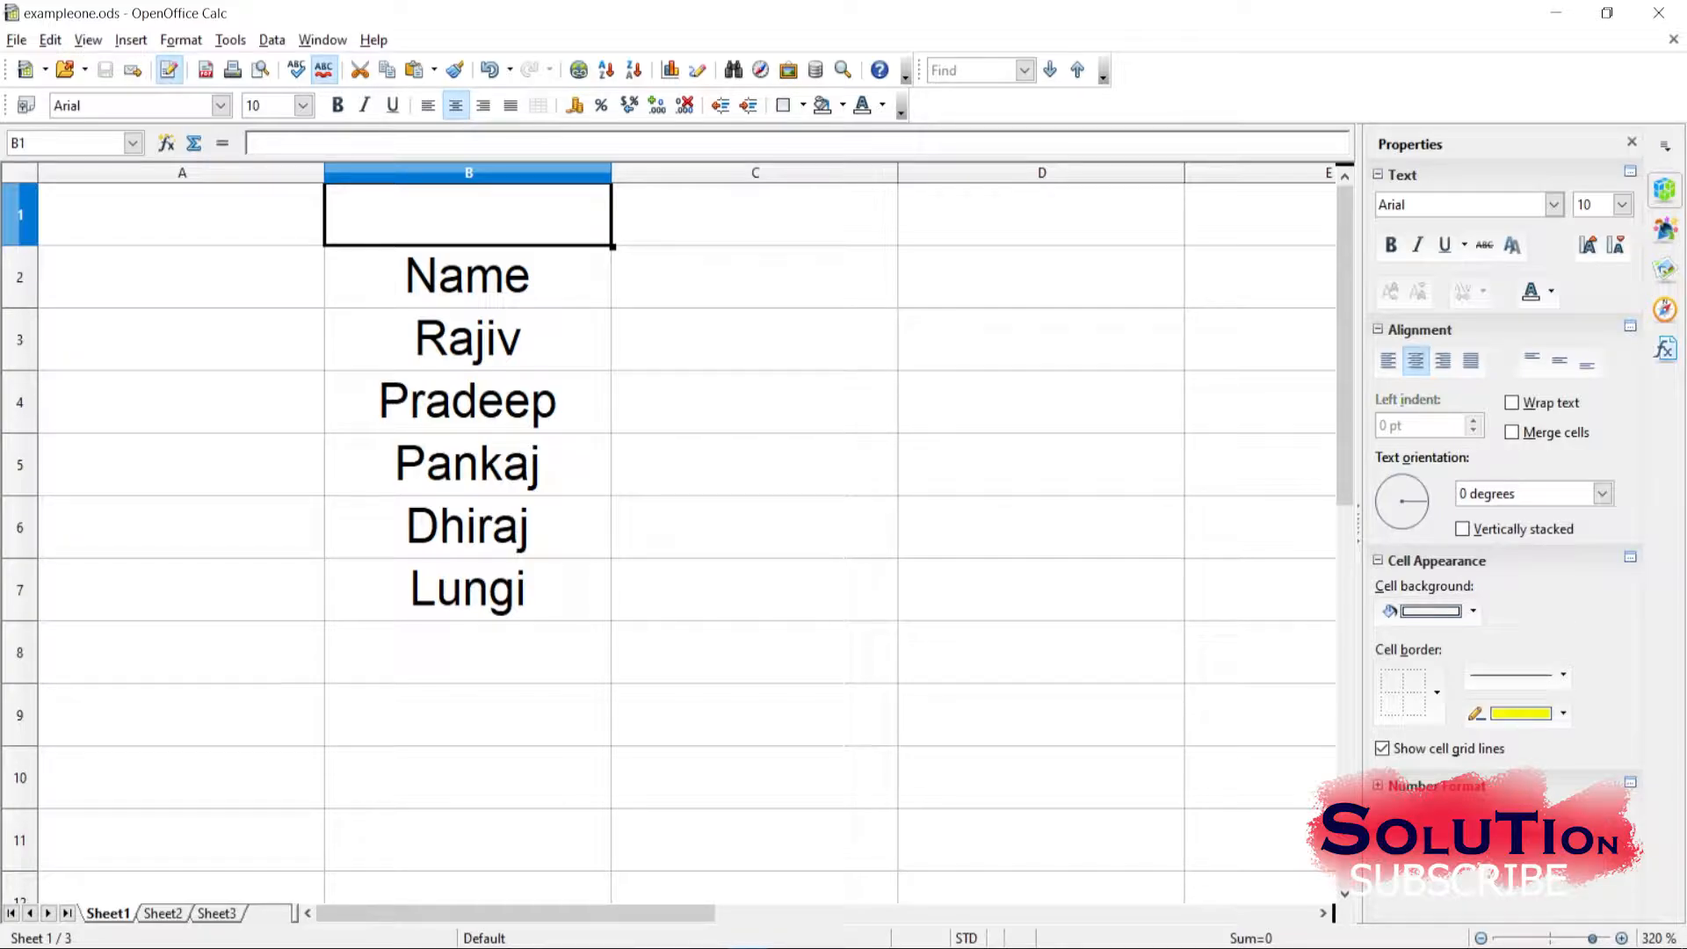
Make the Name heading in cell B2 bold with font size 13 and save the spreadsheet
{"action": "left_click", "coordinate": [467, 276]}
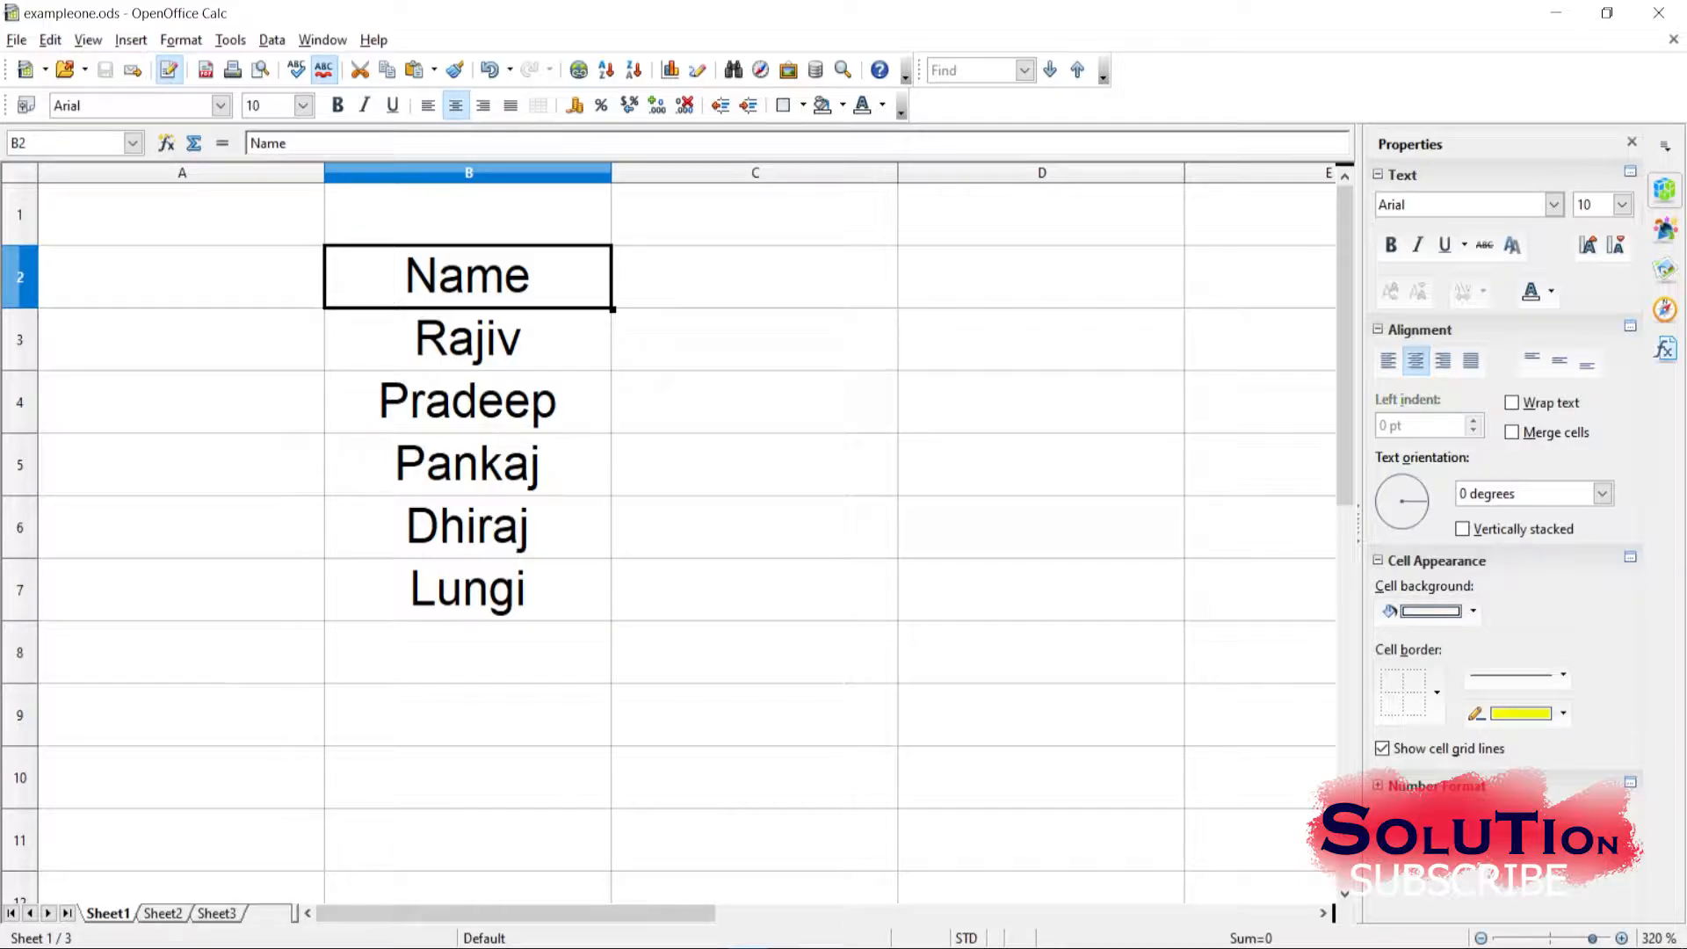
{"action": "left_click", "coordinate": [337, 105]}
{"action": "left_click", "coordinate": [302, 105]}
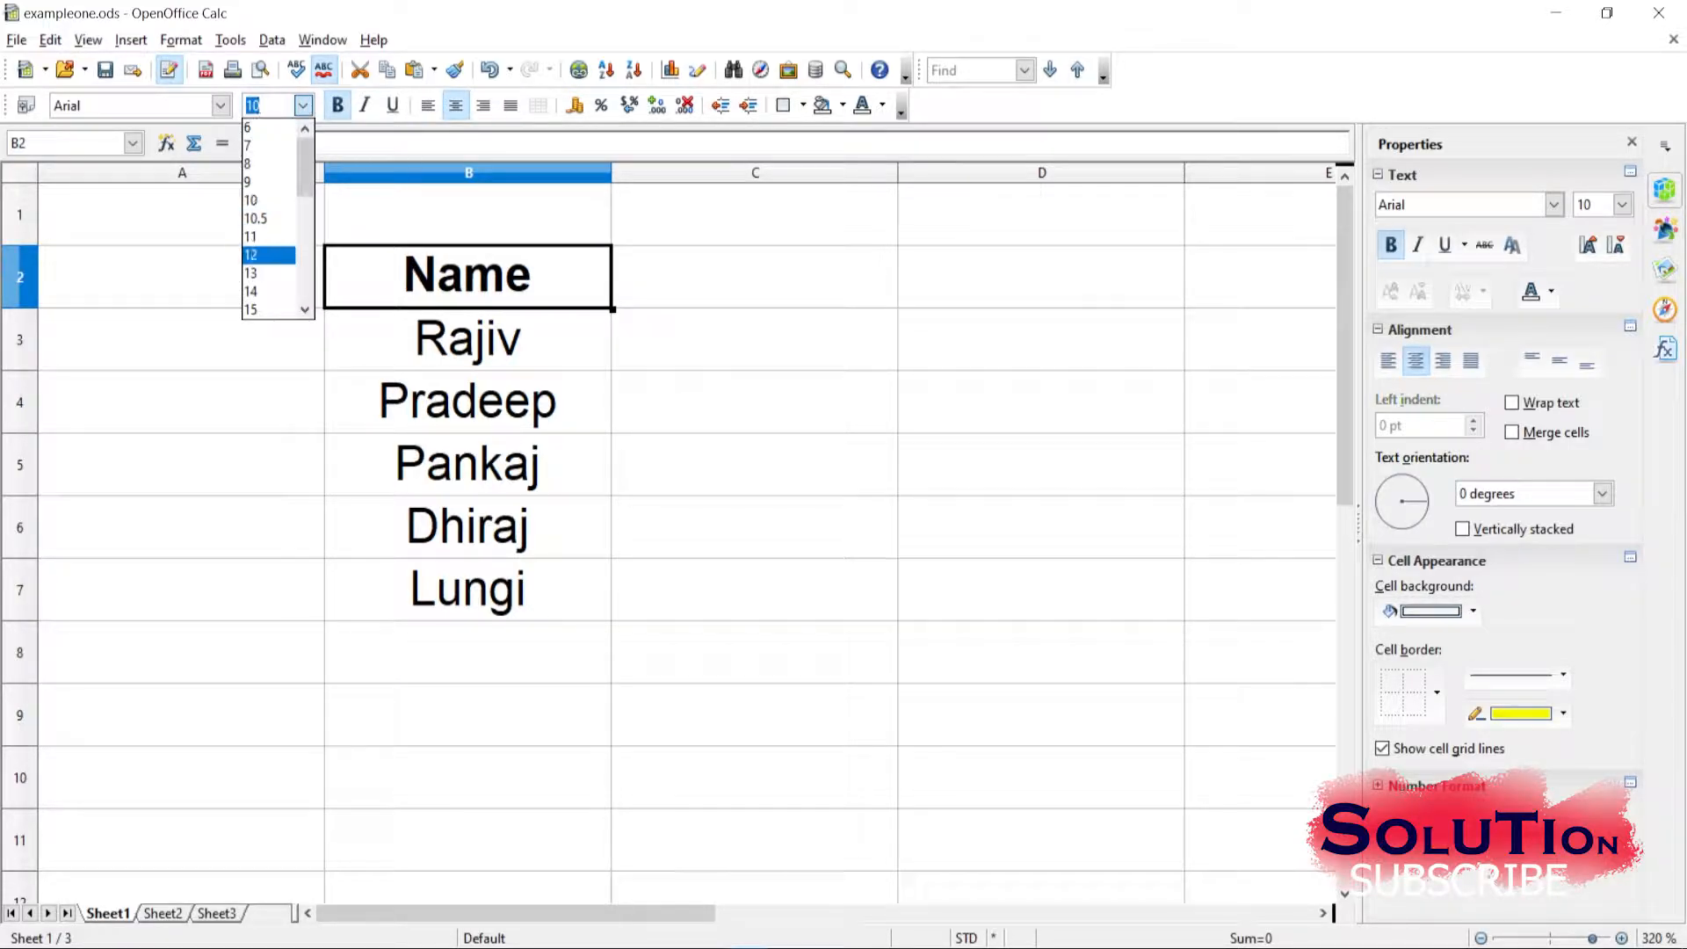
{"action": "left_click", "coordinate": [268, 274]}
{"action": "left_click", "coordinate": [1041, 481]}
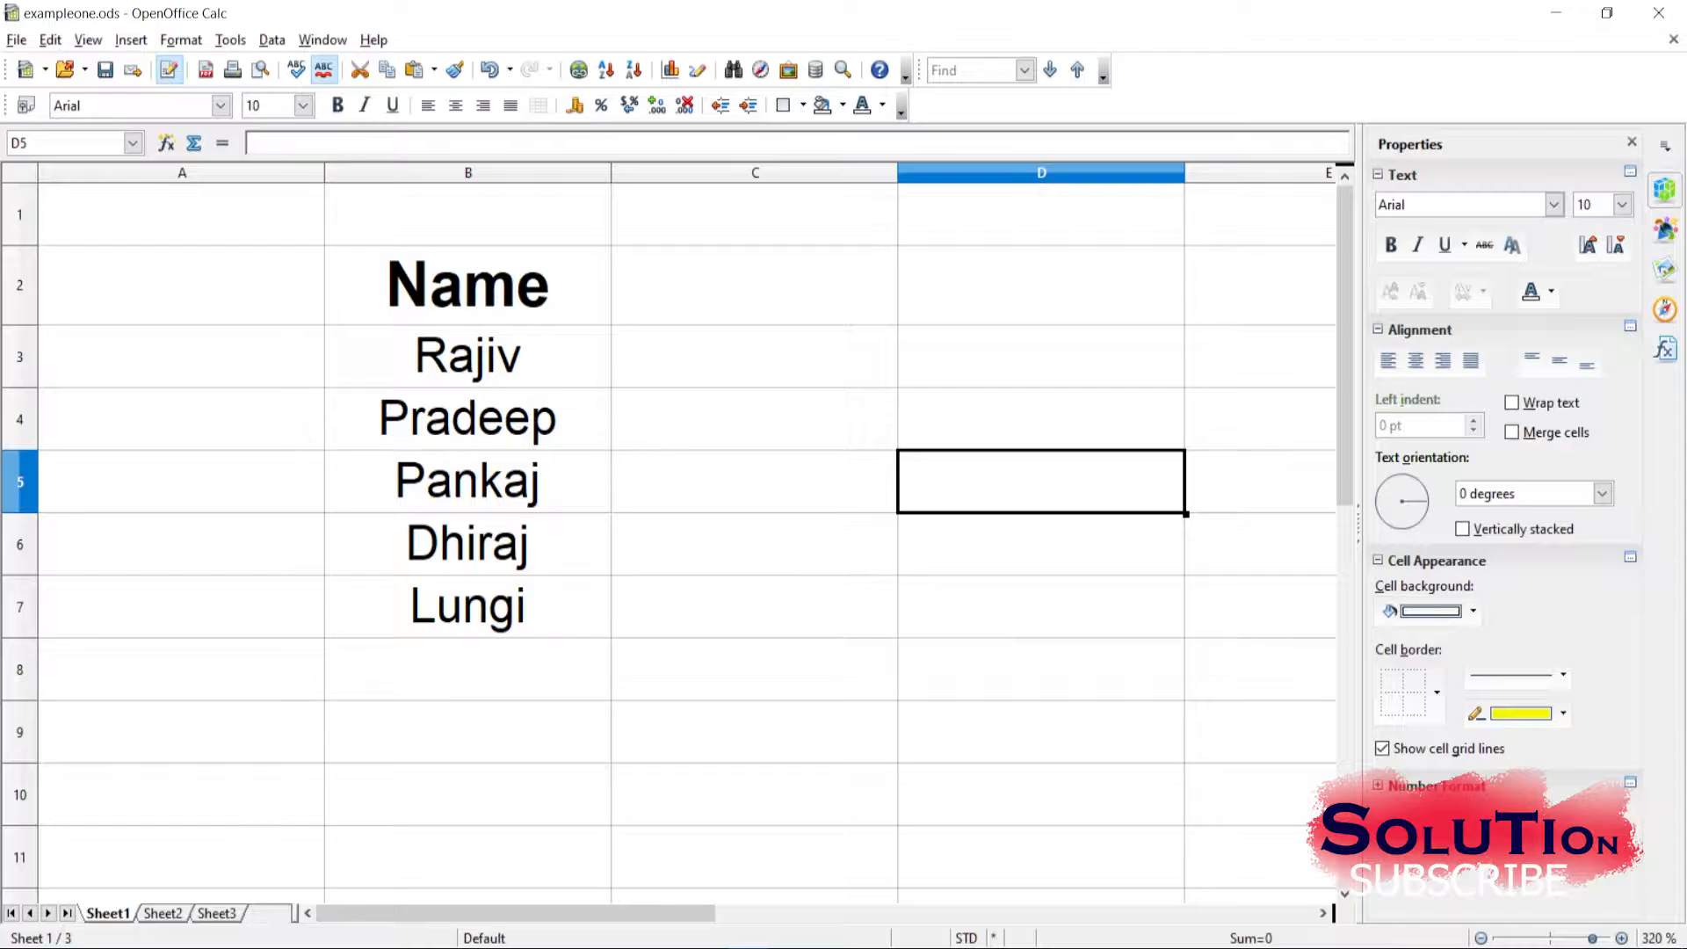
{"action": "left_click", "coordinate": [105, 69]}
{"action": "left_click", "coordinate": [755, 482]}
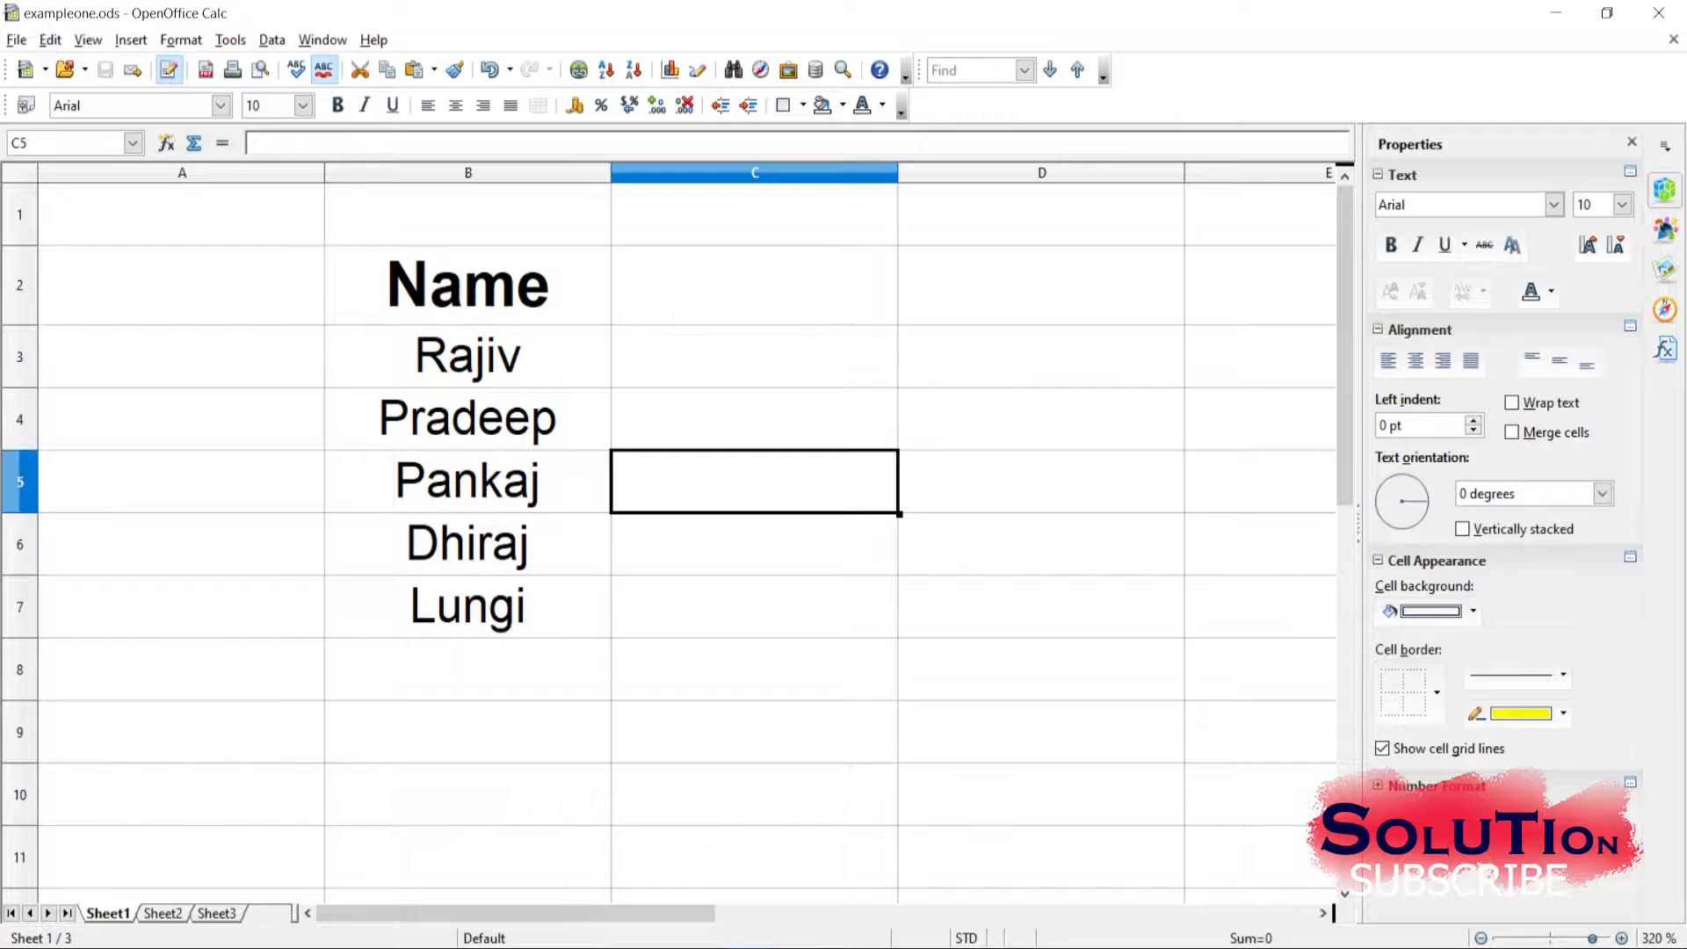
Set the company to "solution" in the OpenOffice user data options
{"action": "left_click", "coordinate": [230, 39]}
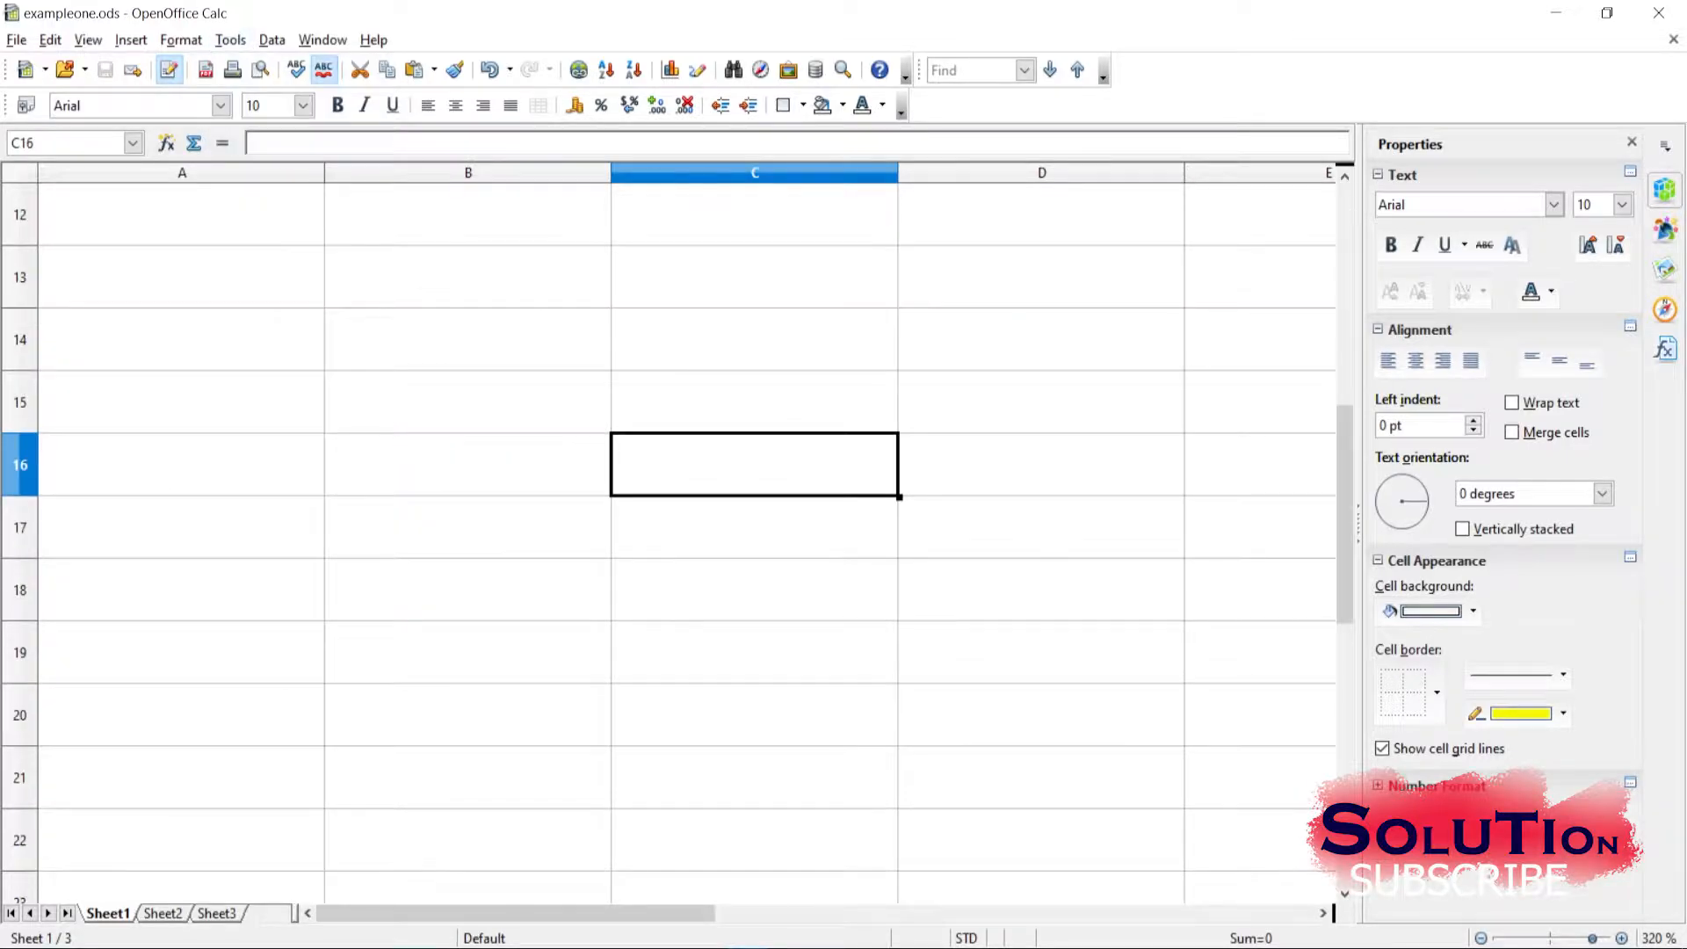
{"action": "scroll", "coordinate": [668, 528], "scroll_direction": "up", "scroll_amount": 4}
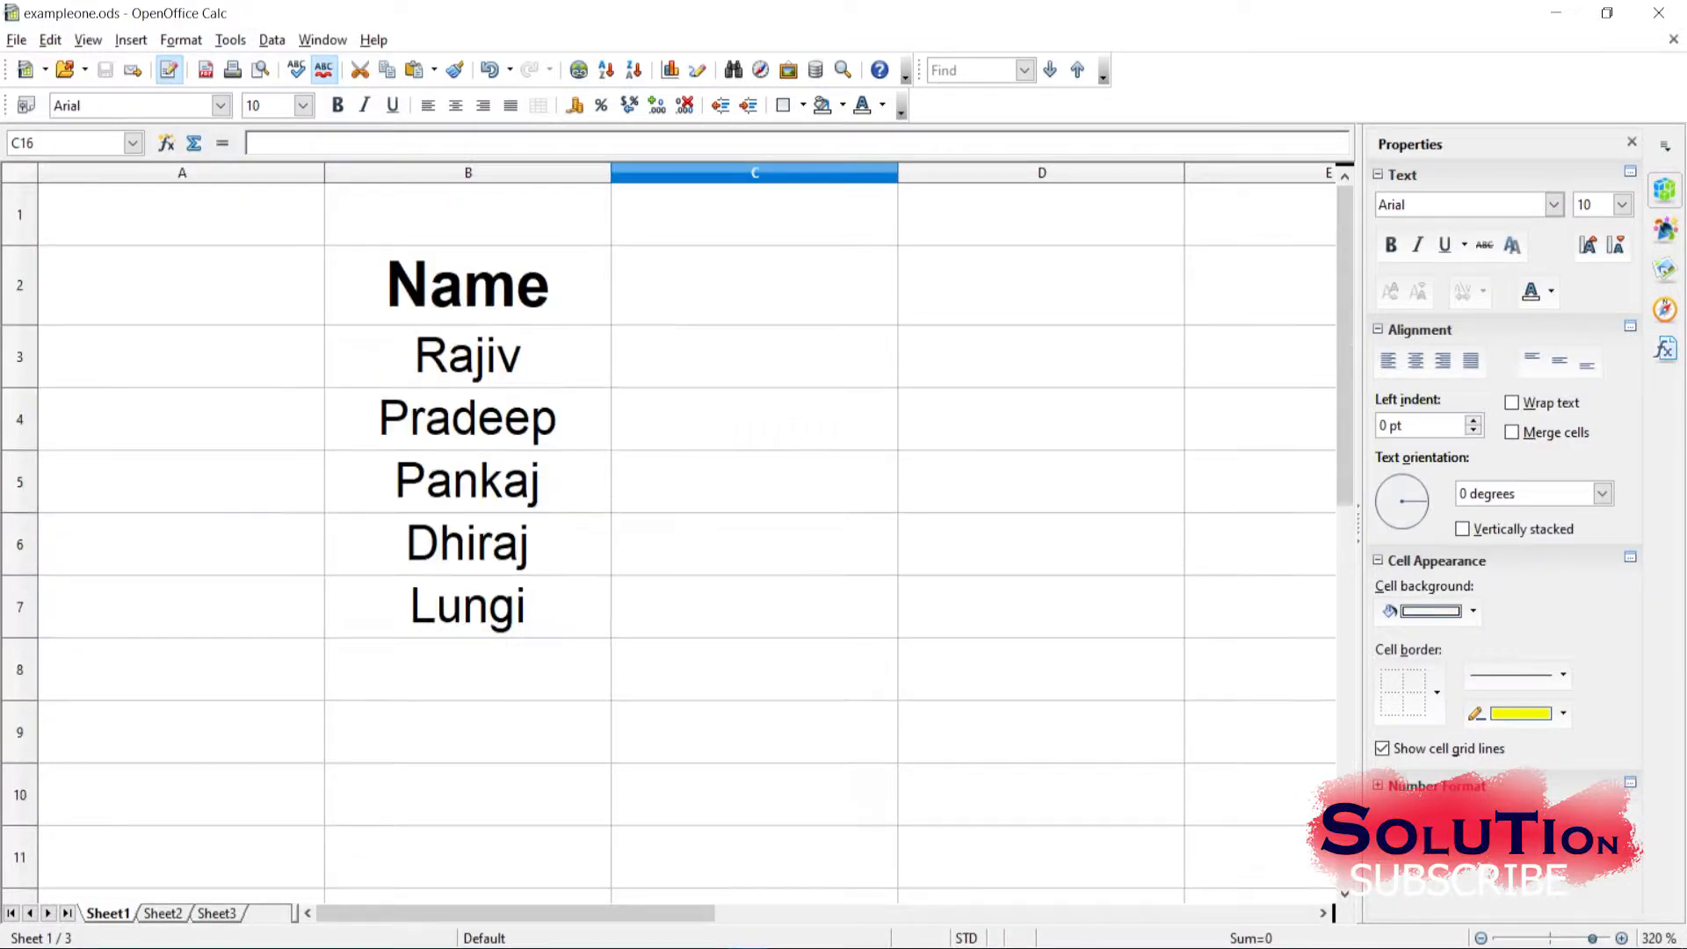
{"action": "left_click", "coordinate": [231, 40]}
{"action": "left_click", "coordinate": [230, 40]}
{"action": "left_click", "coordinate": [280, 507]}
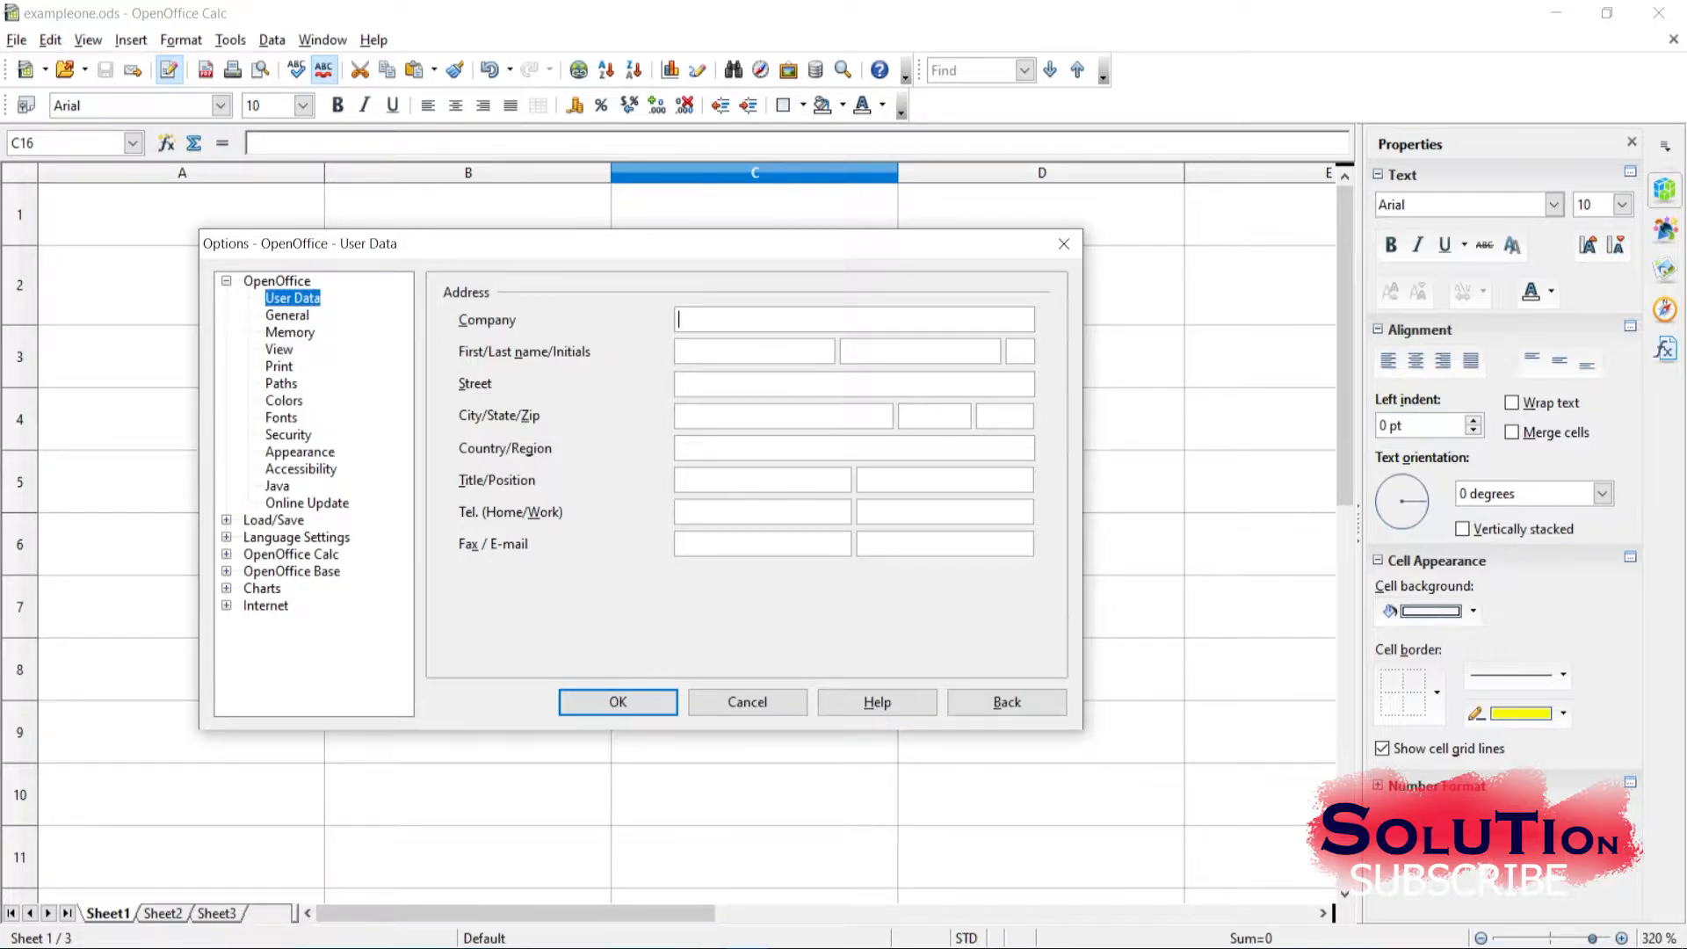
{"action": "type", "text": "solution"}
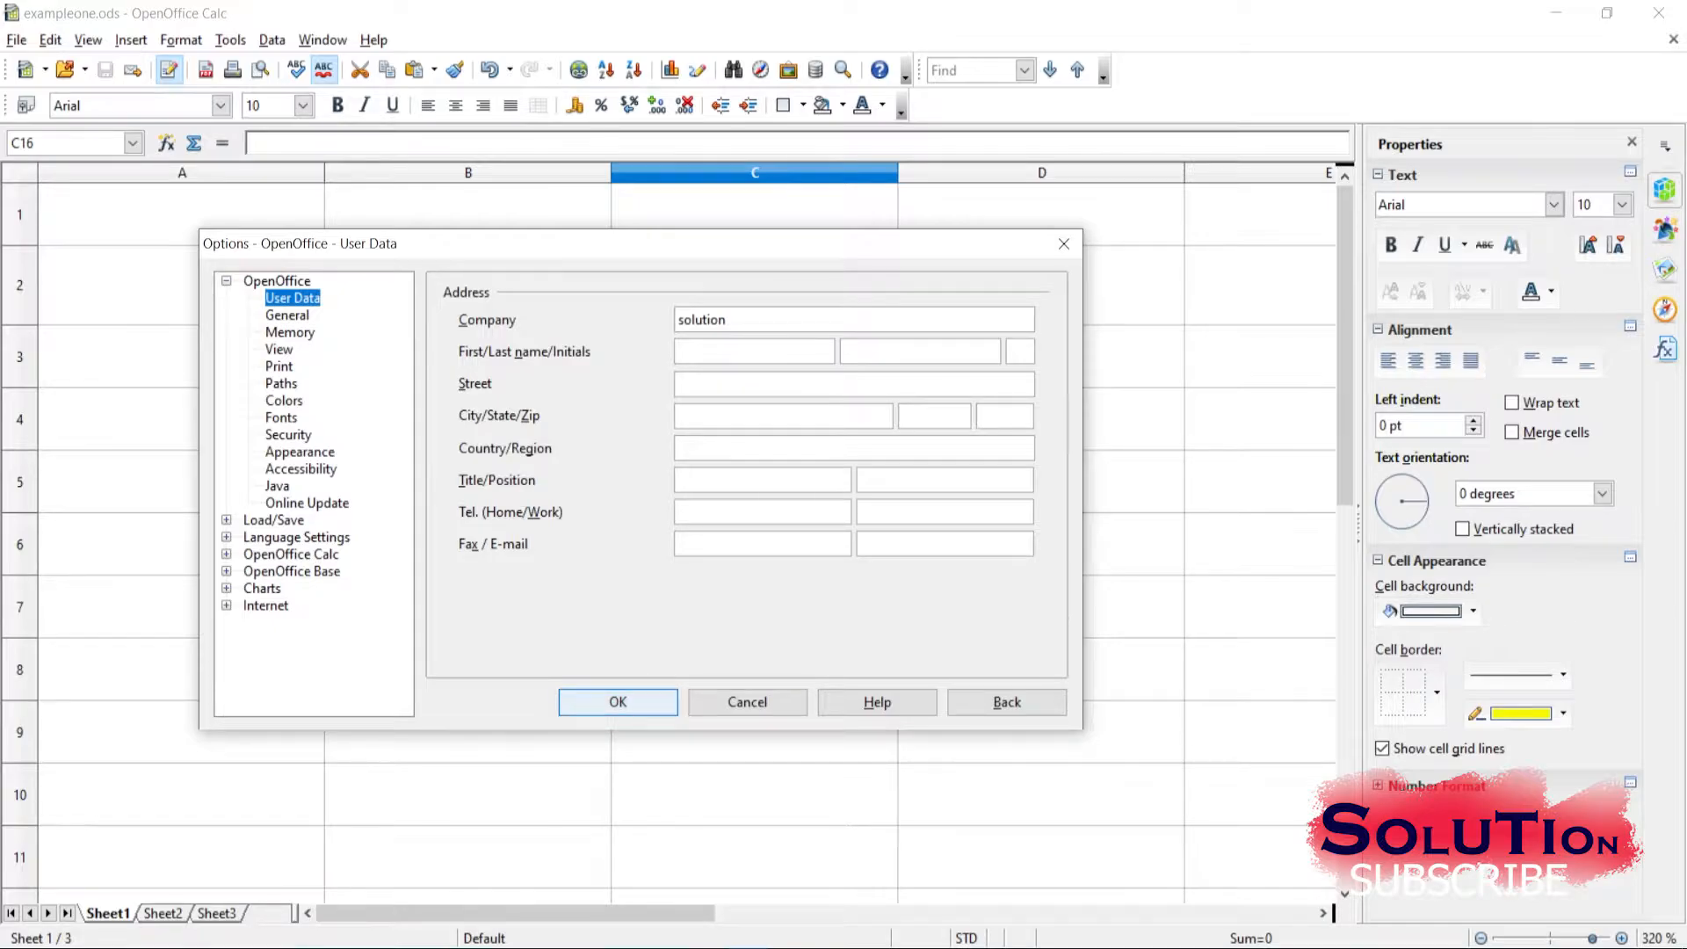
{"action": "left_click", "coordinate": [618, 701]}
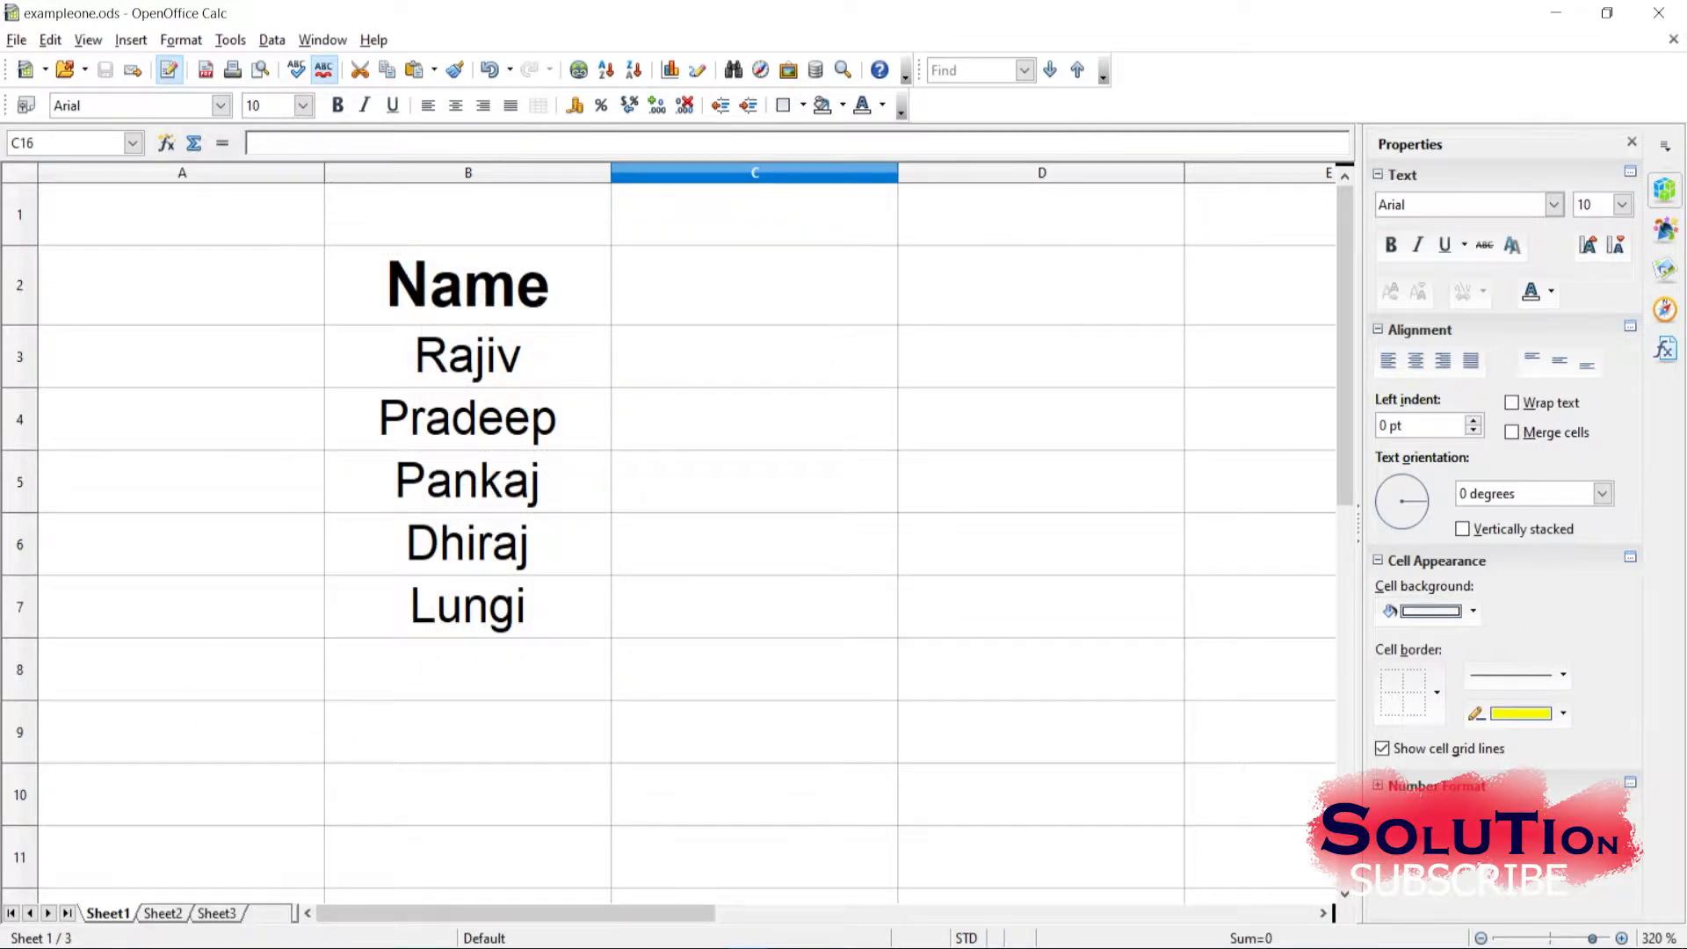
Enable sharing of the spreadsheet with other users and agree to save it to activate sharing mode
{"action": "left_click", "coordinate": [755, 420]}
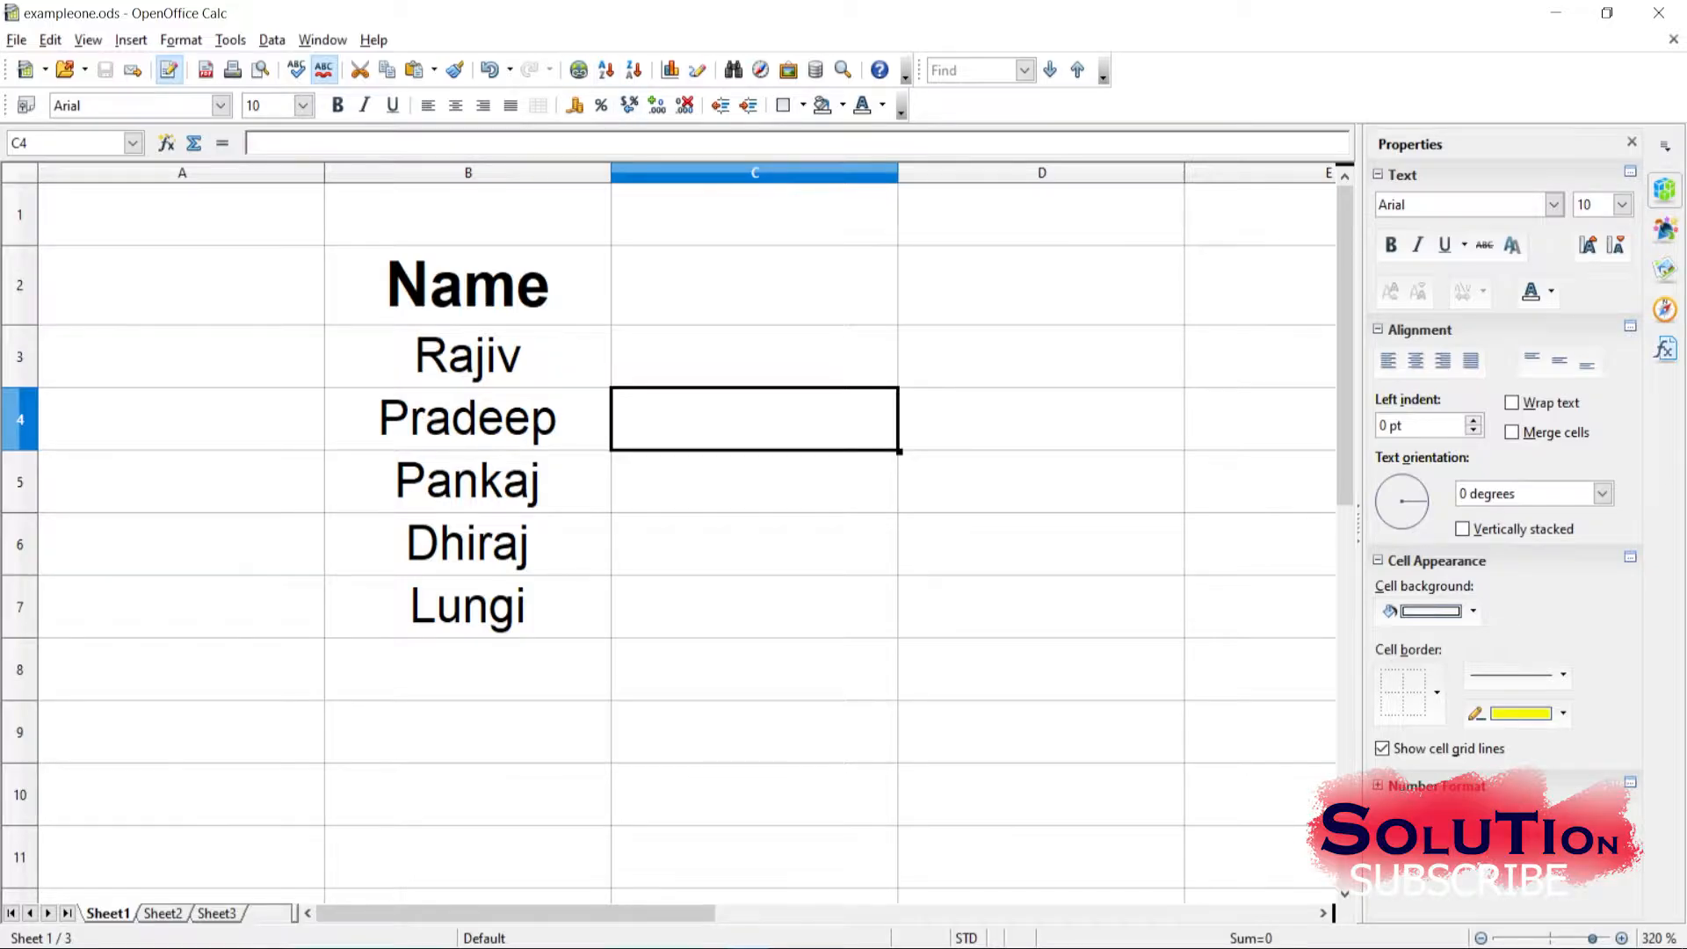
{"action": "left_click", "coordinate": [230, 41]}
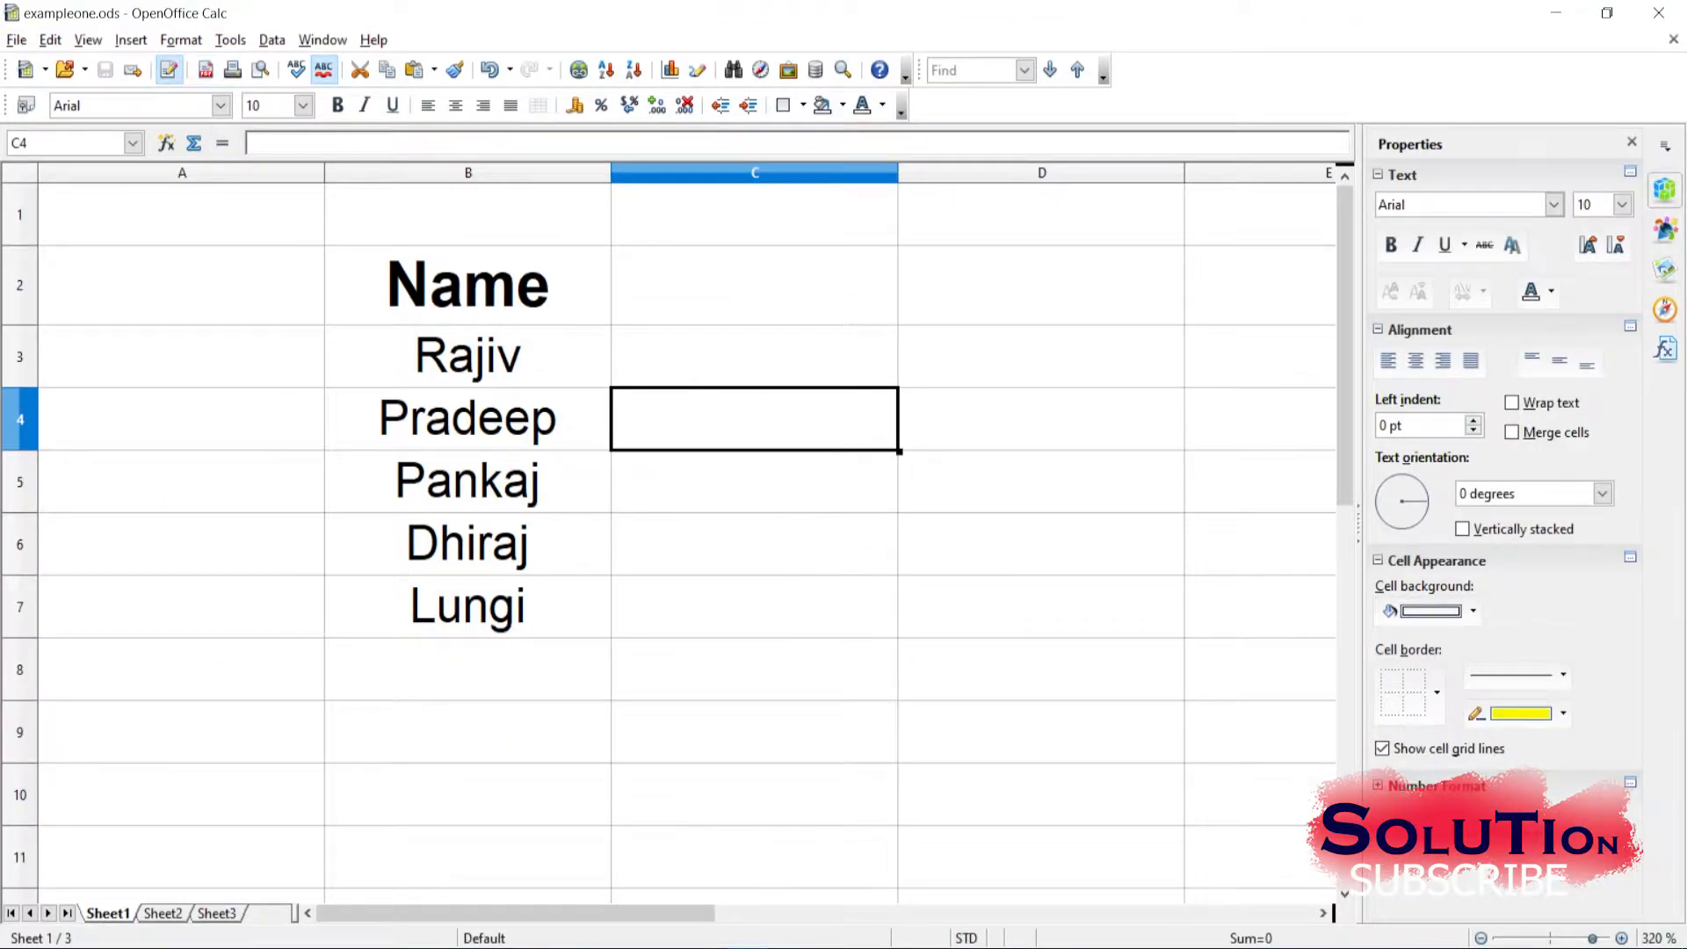
{"action": "left_click", "coordinate": [230, 40]}
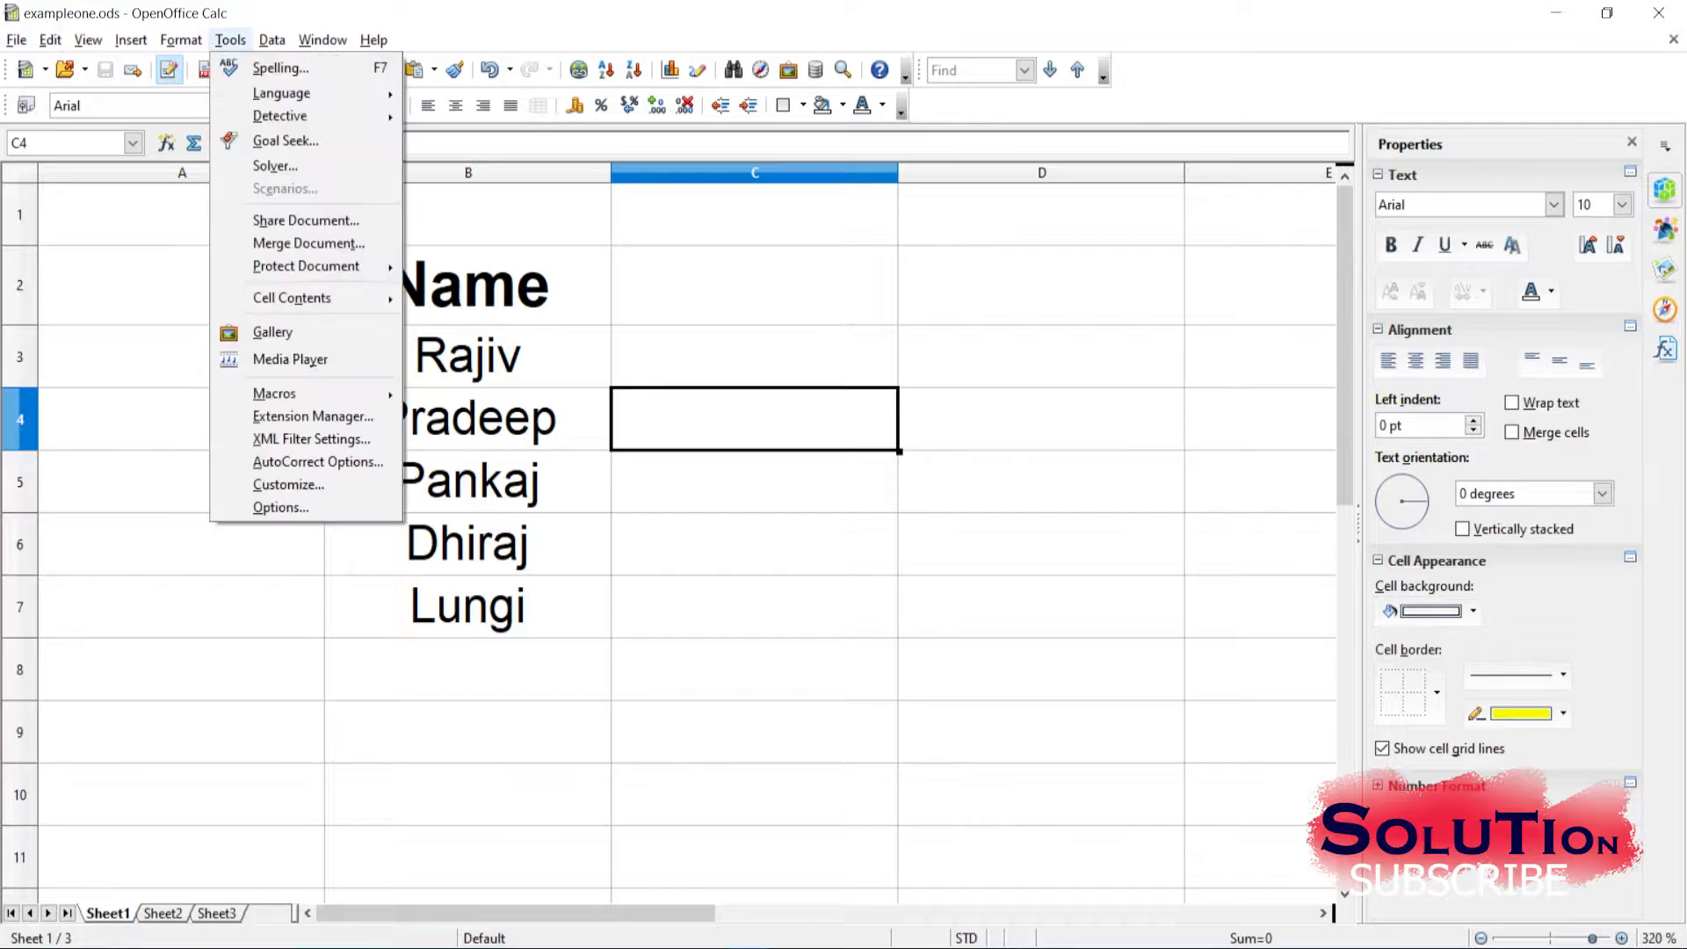
{"action": "left_click", "coordinate": [306, 220]}
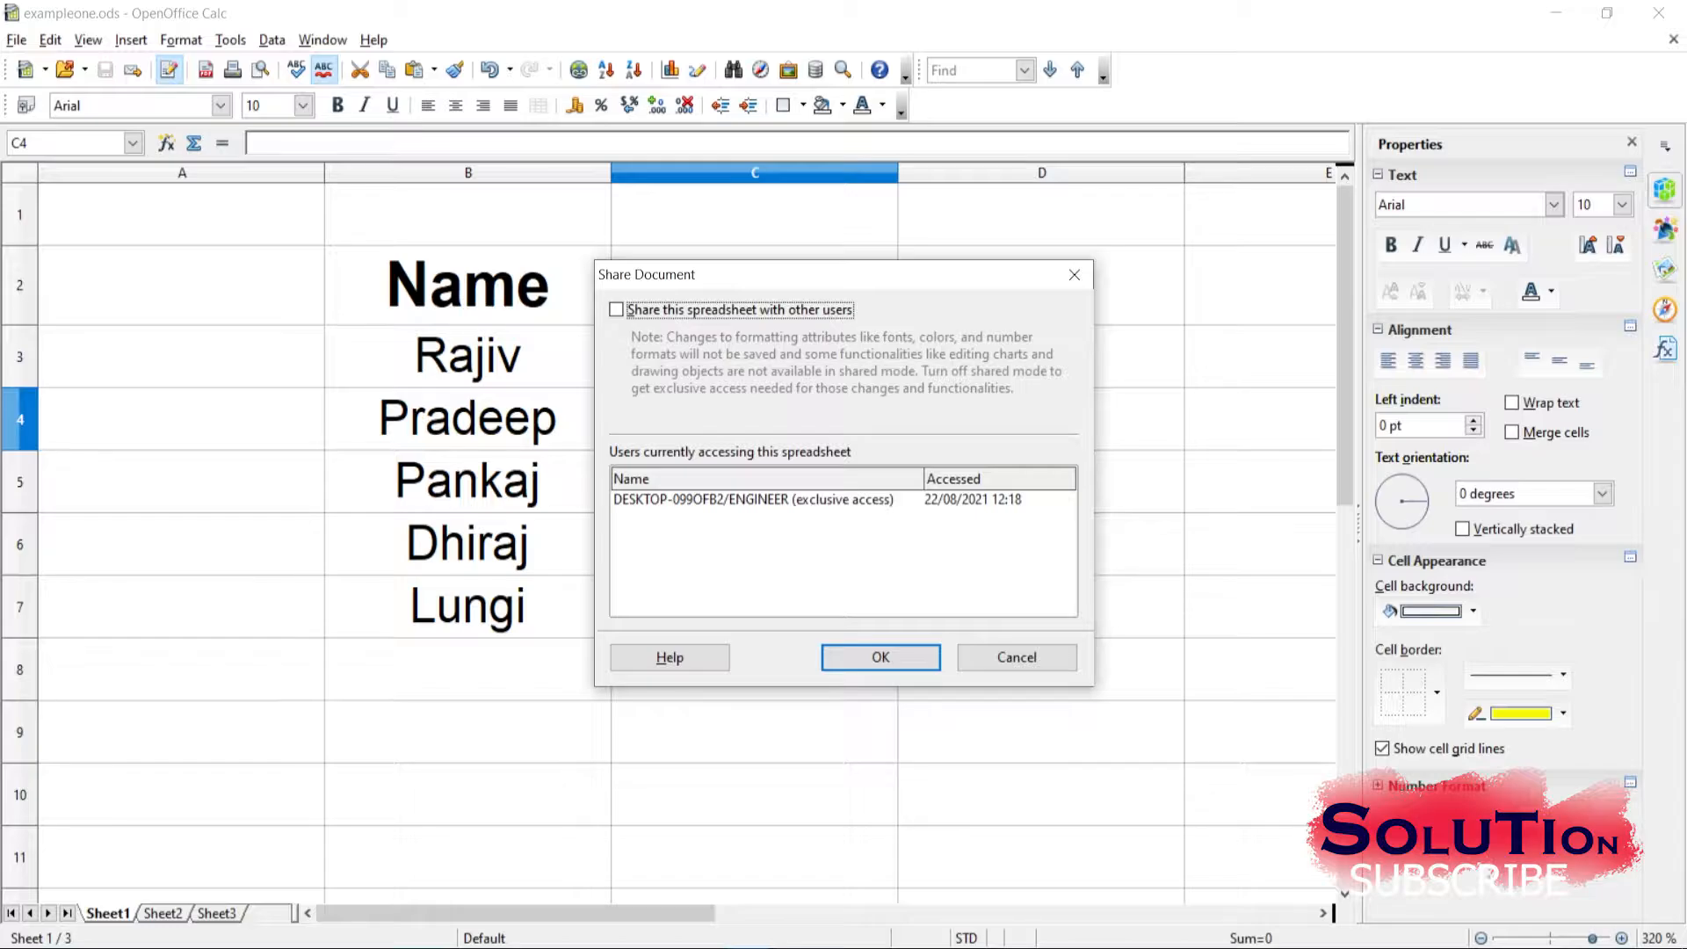
{"action": "mouse_move", "coordinate": [843, 275]}
{"action": "left_mouse_down"}
{"action": "mouse_move", "coordinate": [797, 289]}
{"action": "mouse_move", "coordinate": [815, 278]}
{"action": "left_mouse_up"}
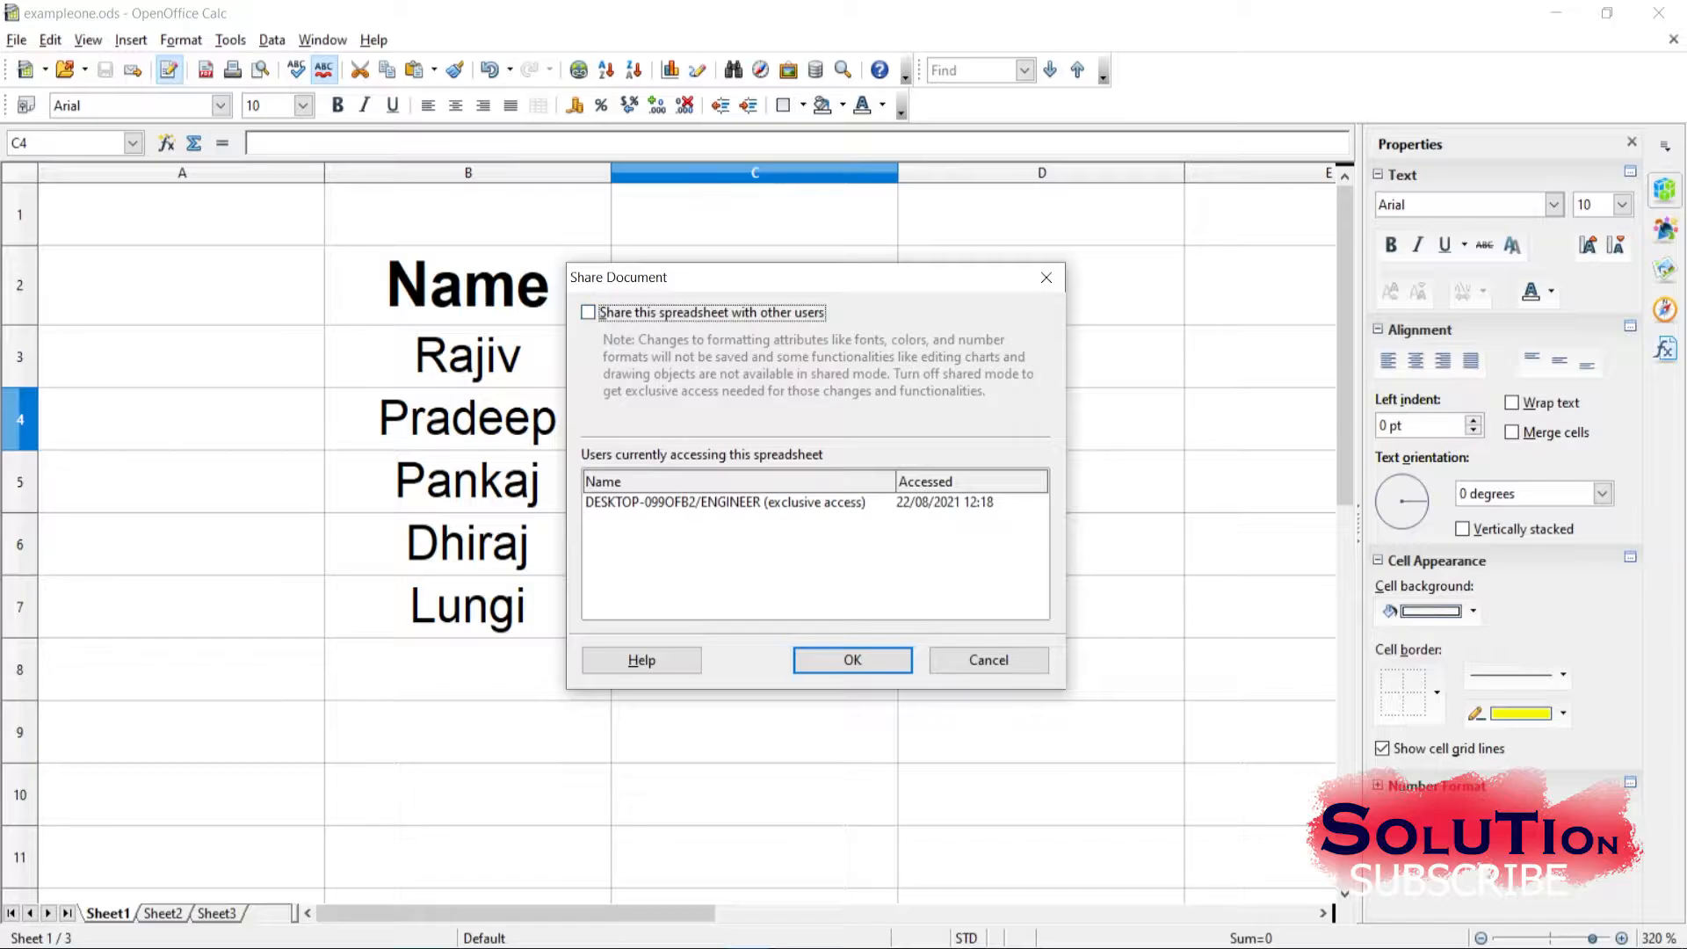
{"action": "left_click", "coordinate": [588, 312]}
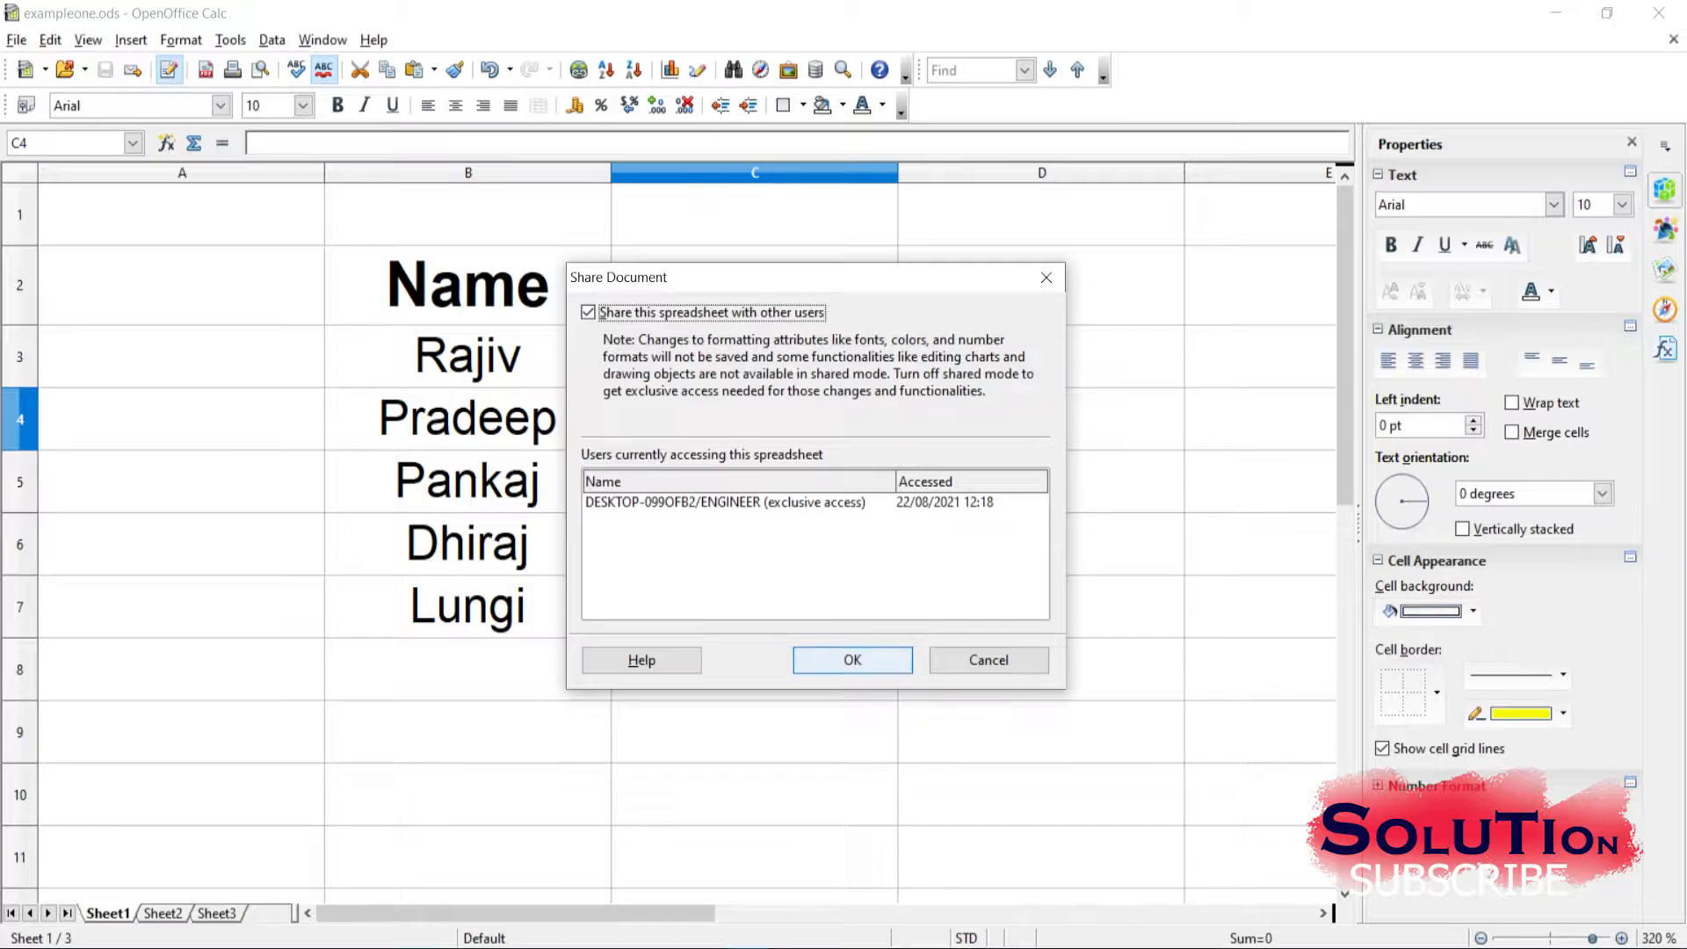
{"action": "left_click", "coordinate": [853, 660]}
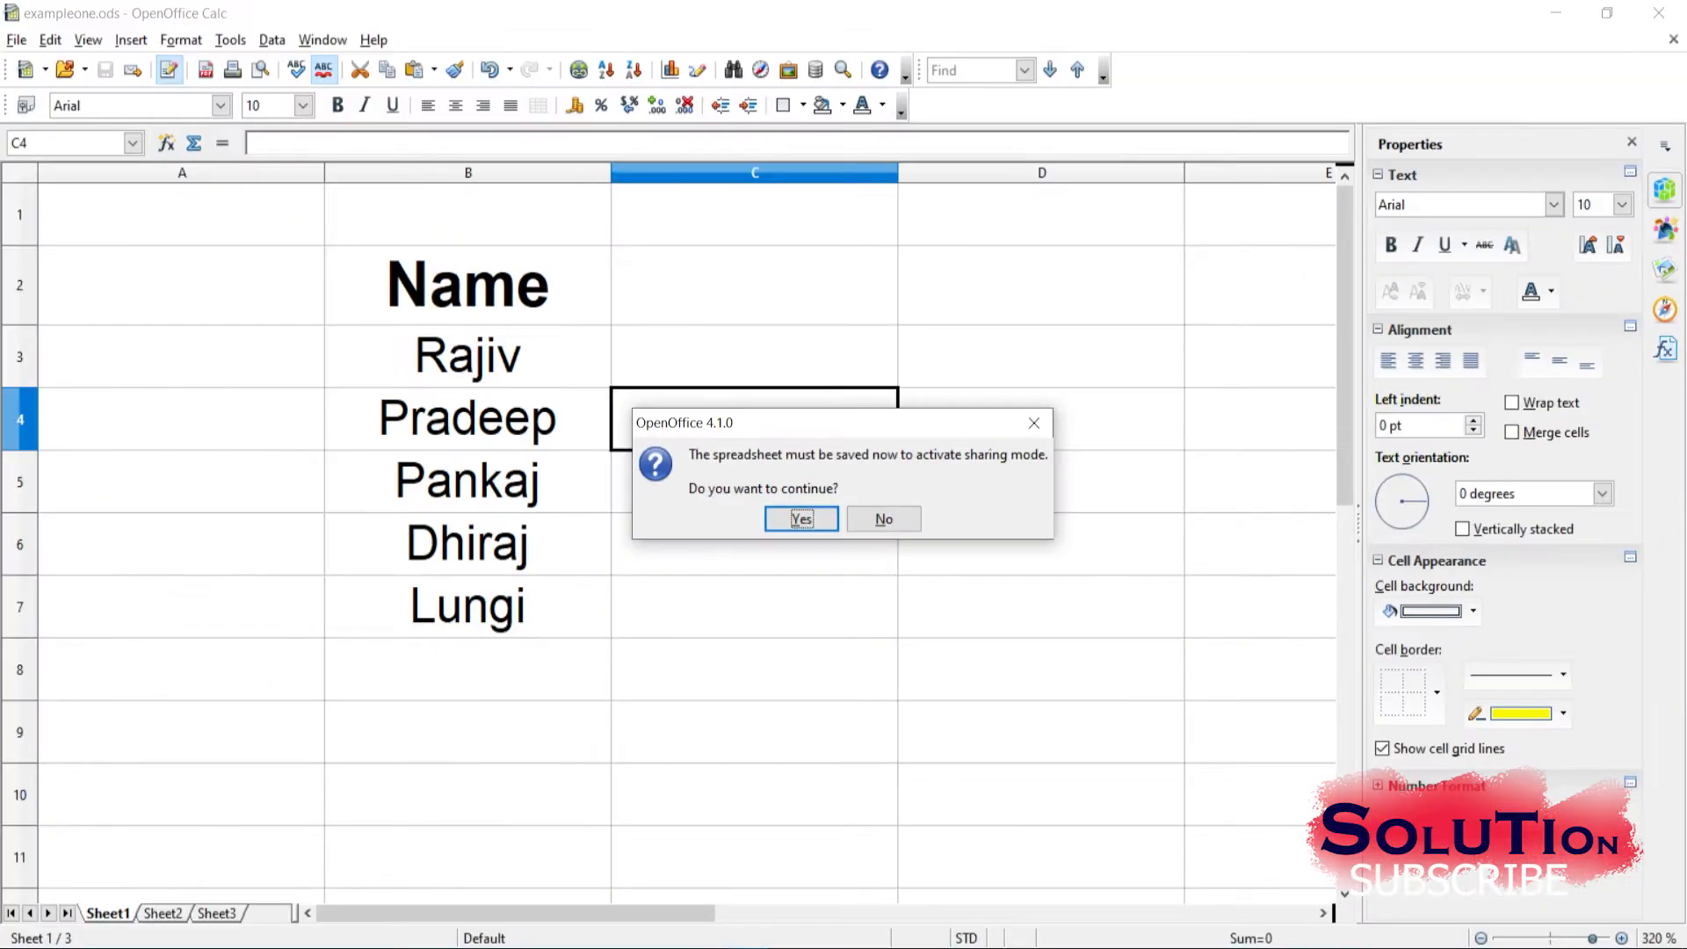
{"action": "key", "text": "Return"}
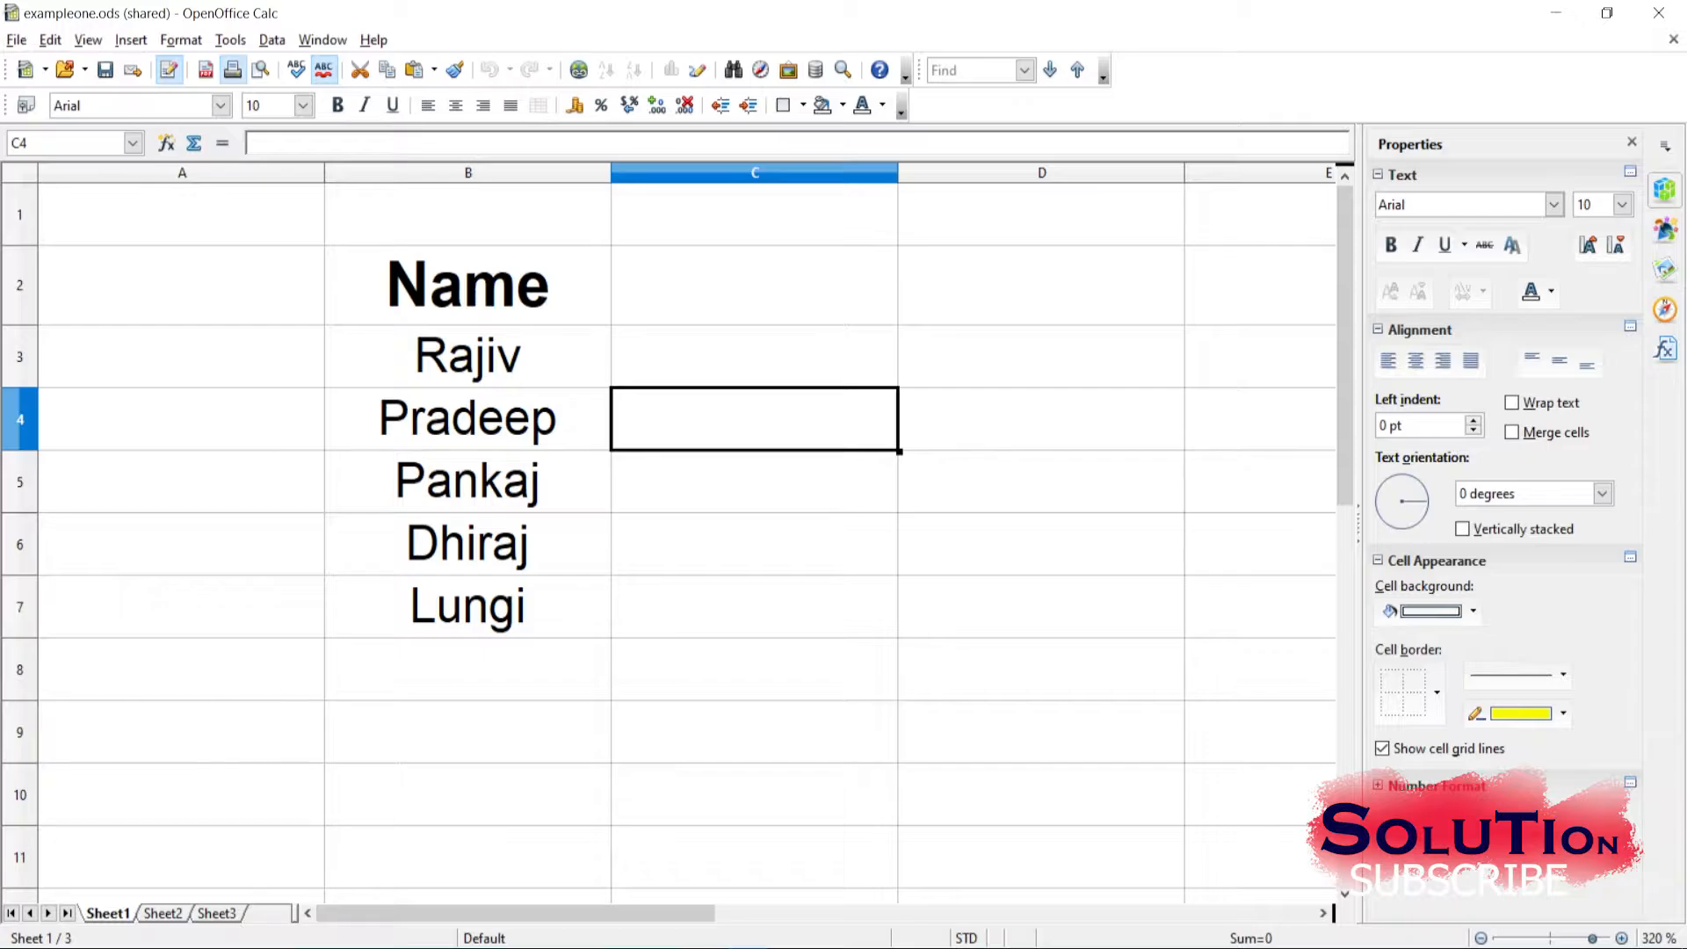
Check which change-tracking commands are available for the shared spreadsheet
{"action": "left_click", "coordinate": [230, 41]}
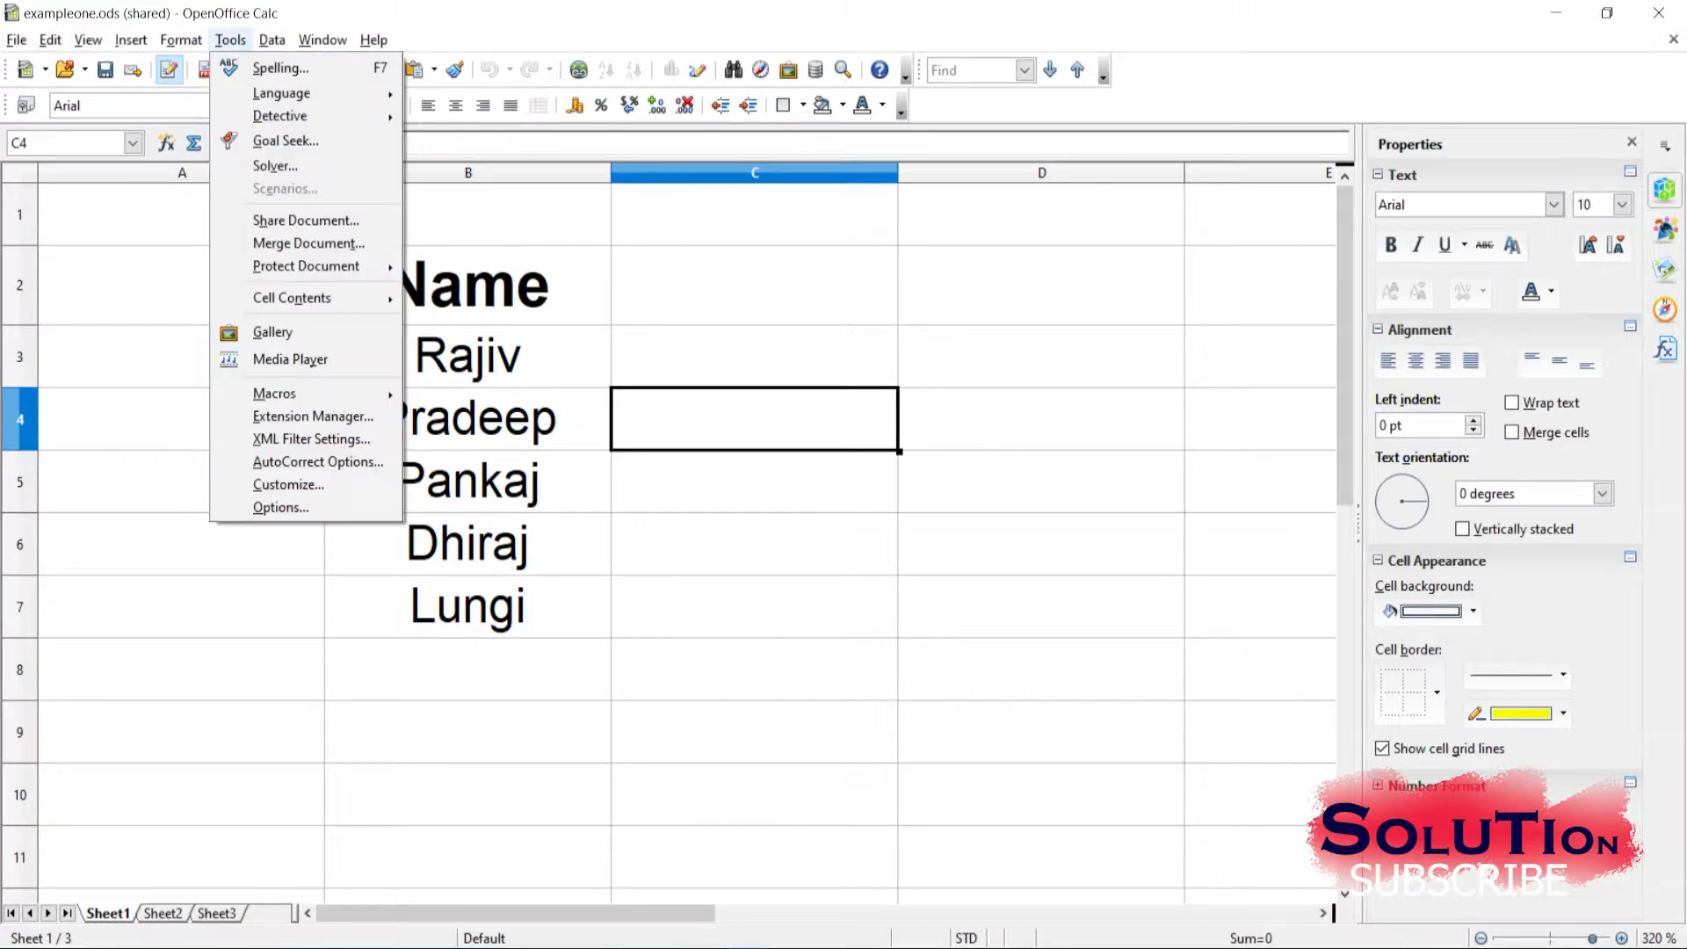
{"action": "mouse_move", "coordinate": [50, 40]}
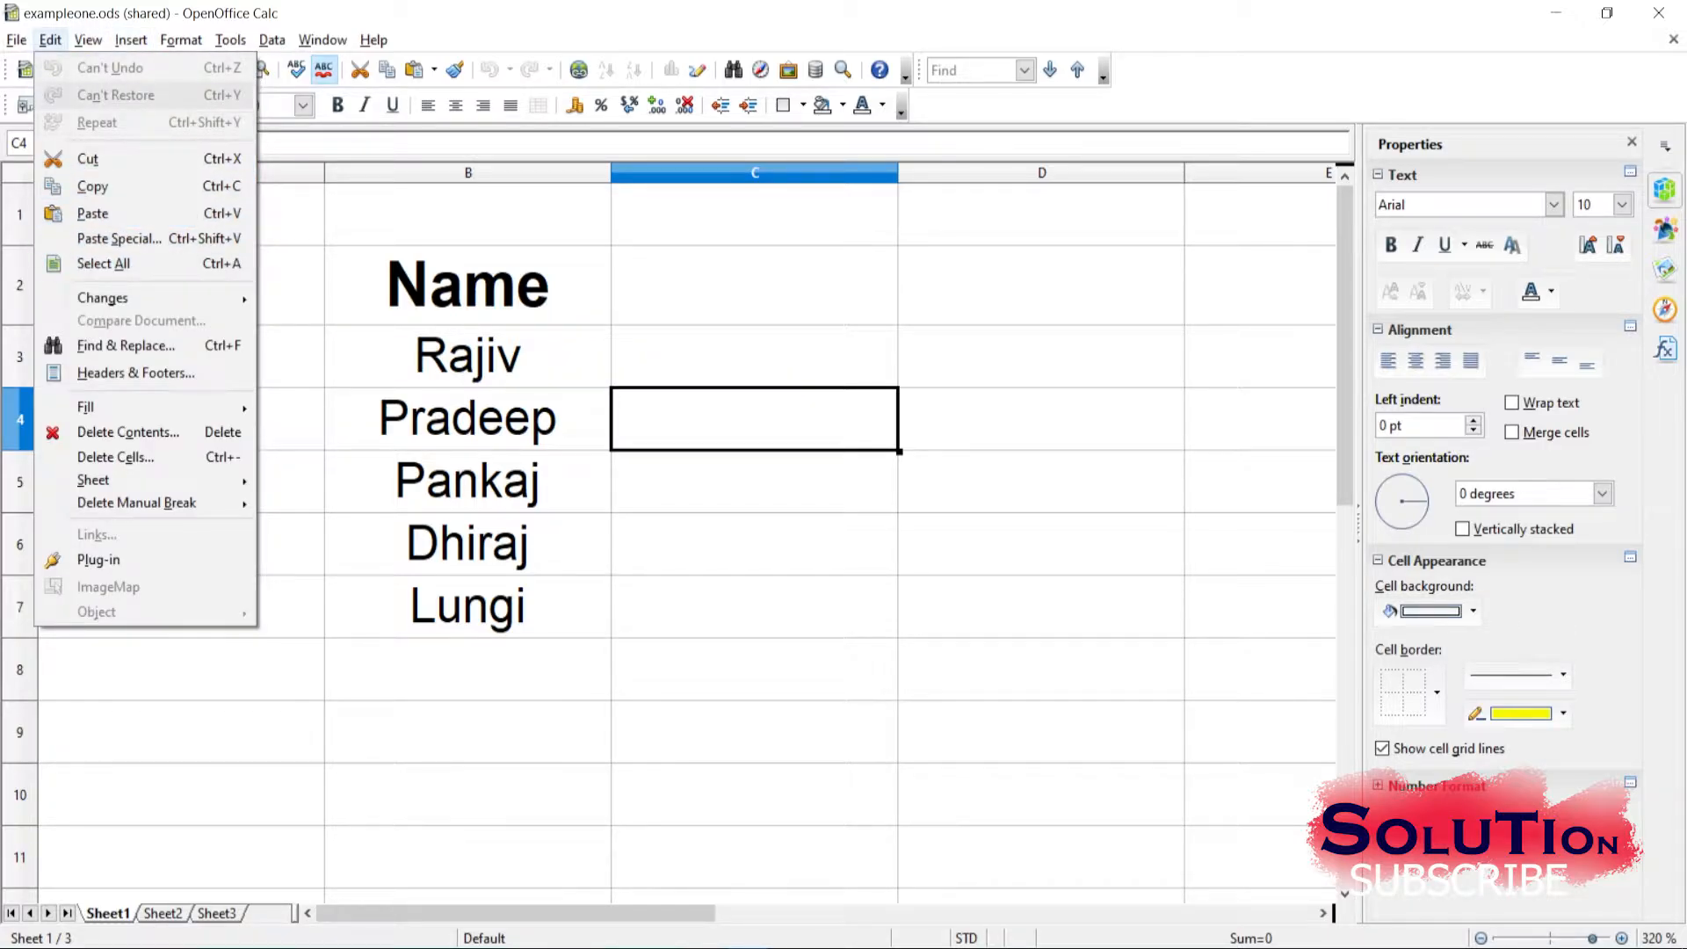
{"action": "mouse_move", "coordinate": [103, 298]}
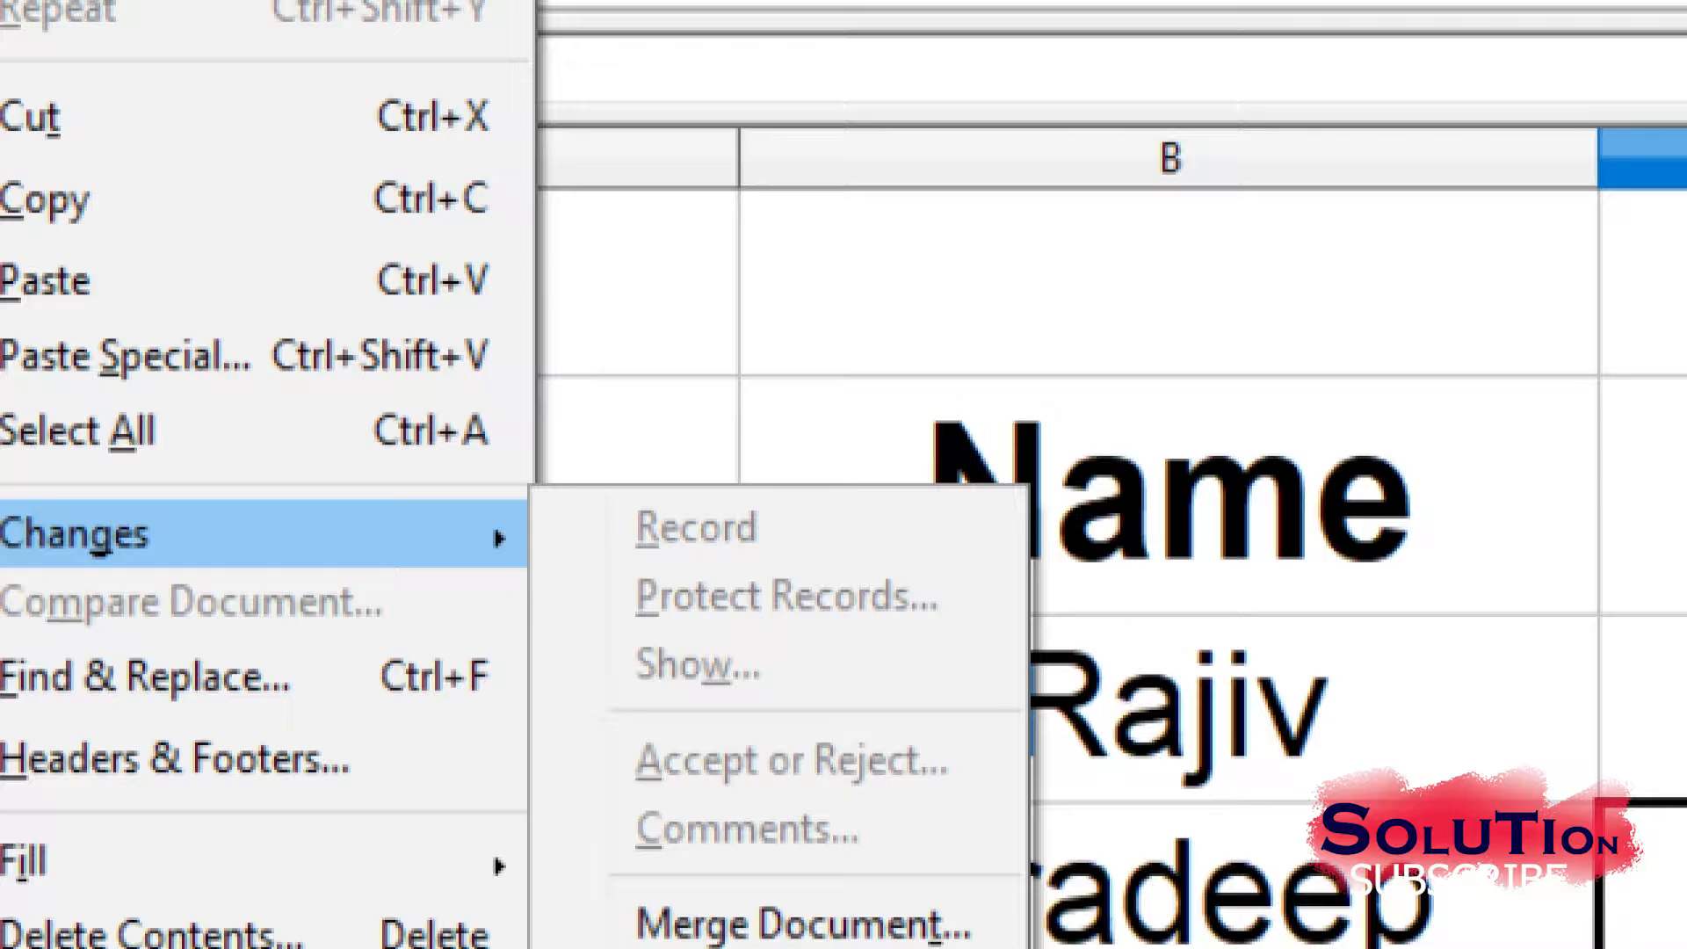
{"action": "key", "text": "Escape"}
{"action": "key", "text": "Escape"}
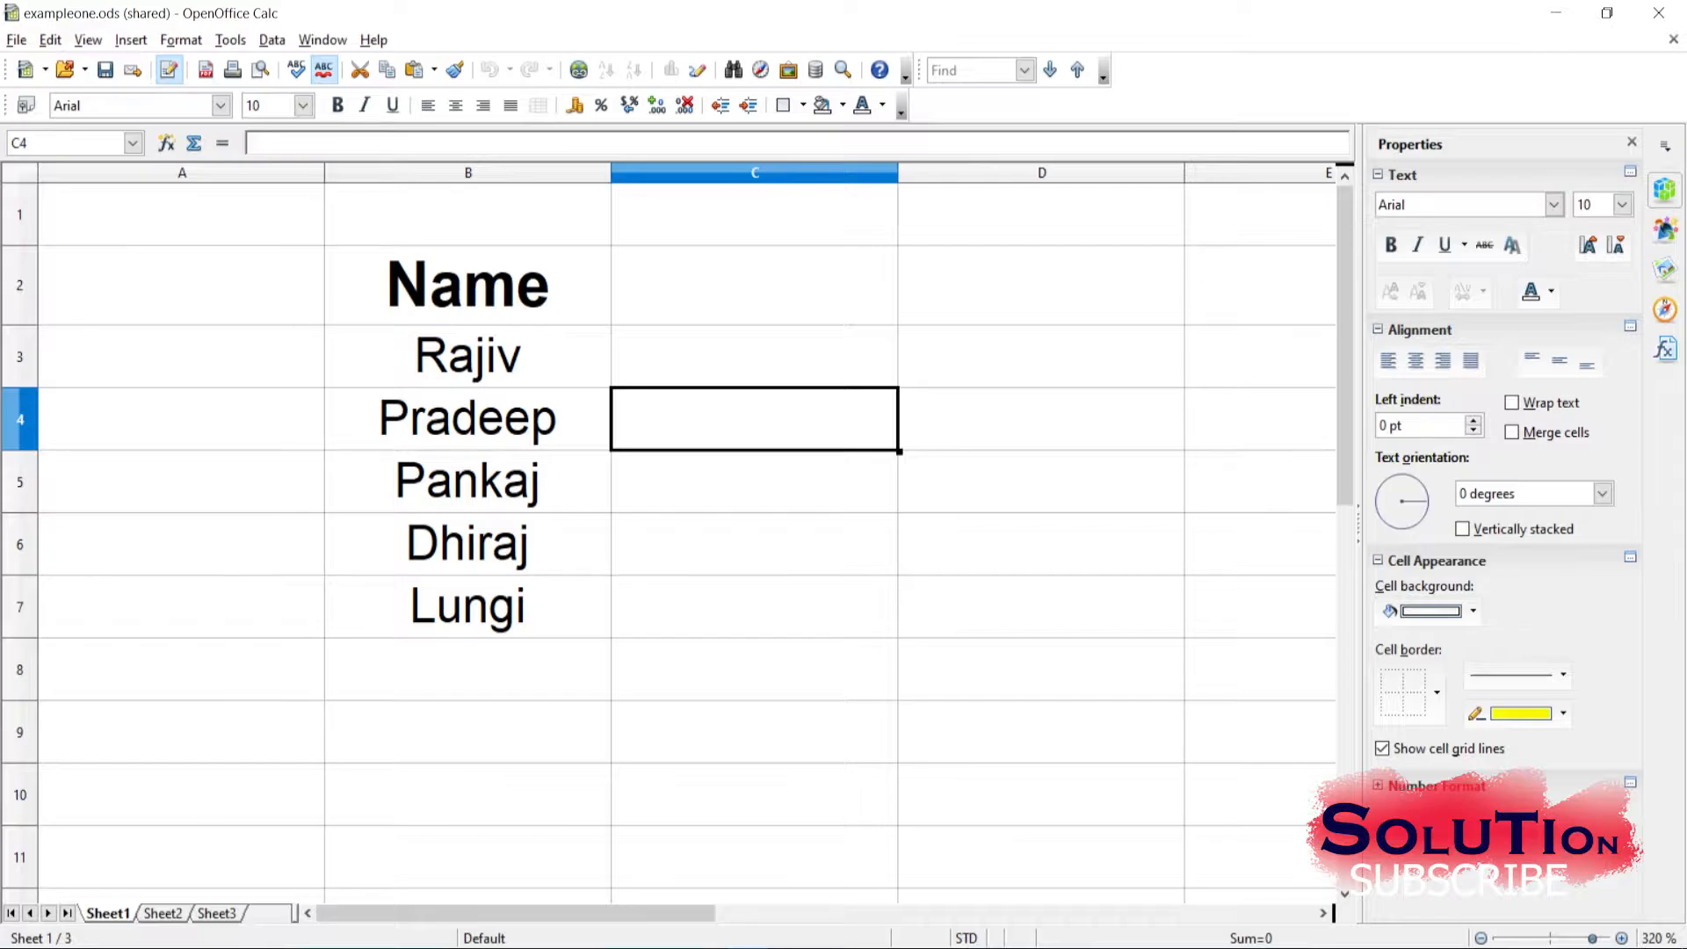
Save the shared spreadsheet to bring in other users' changes, review cell B3, and save again
{"action": "key", "text": "Page_Down"}
{"action": "key", "text": "Page_Down"}
{"action": "left_click_drag", "start_coordinate": [1345, 611], "coordinate": [1345, 296]}
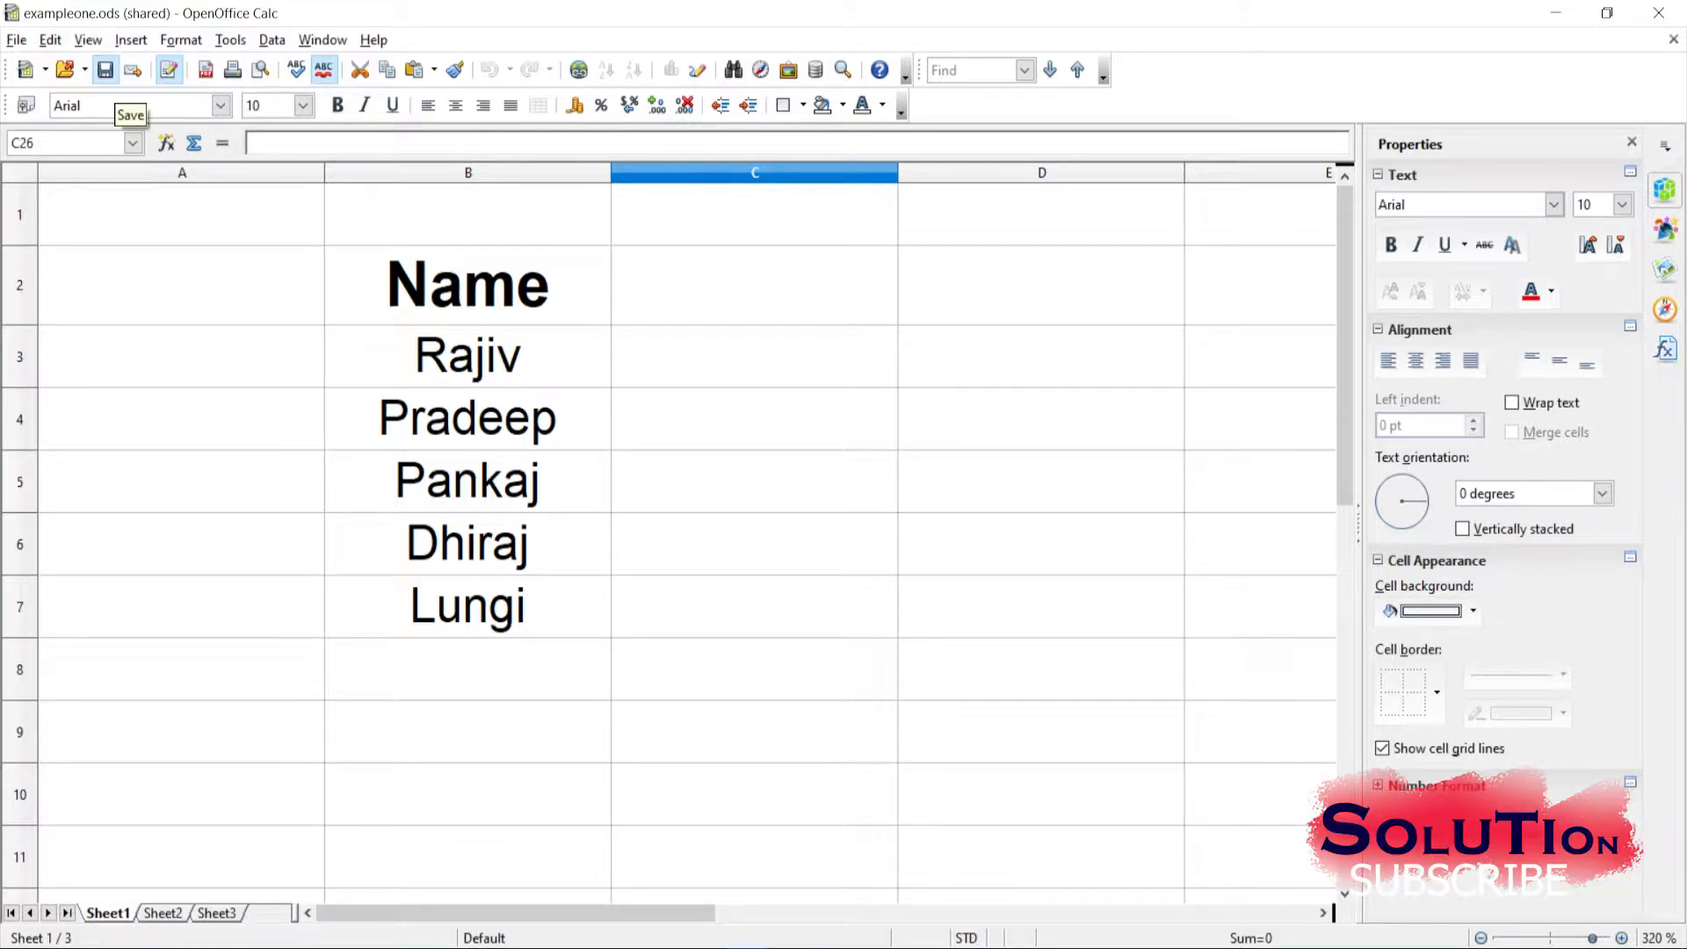
{"action": "left_click", "coordinate": [105, 70]}
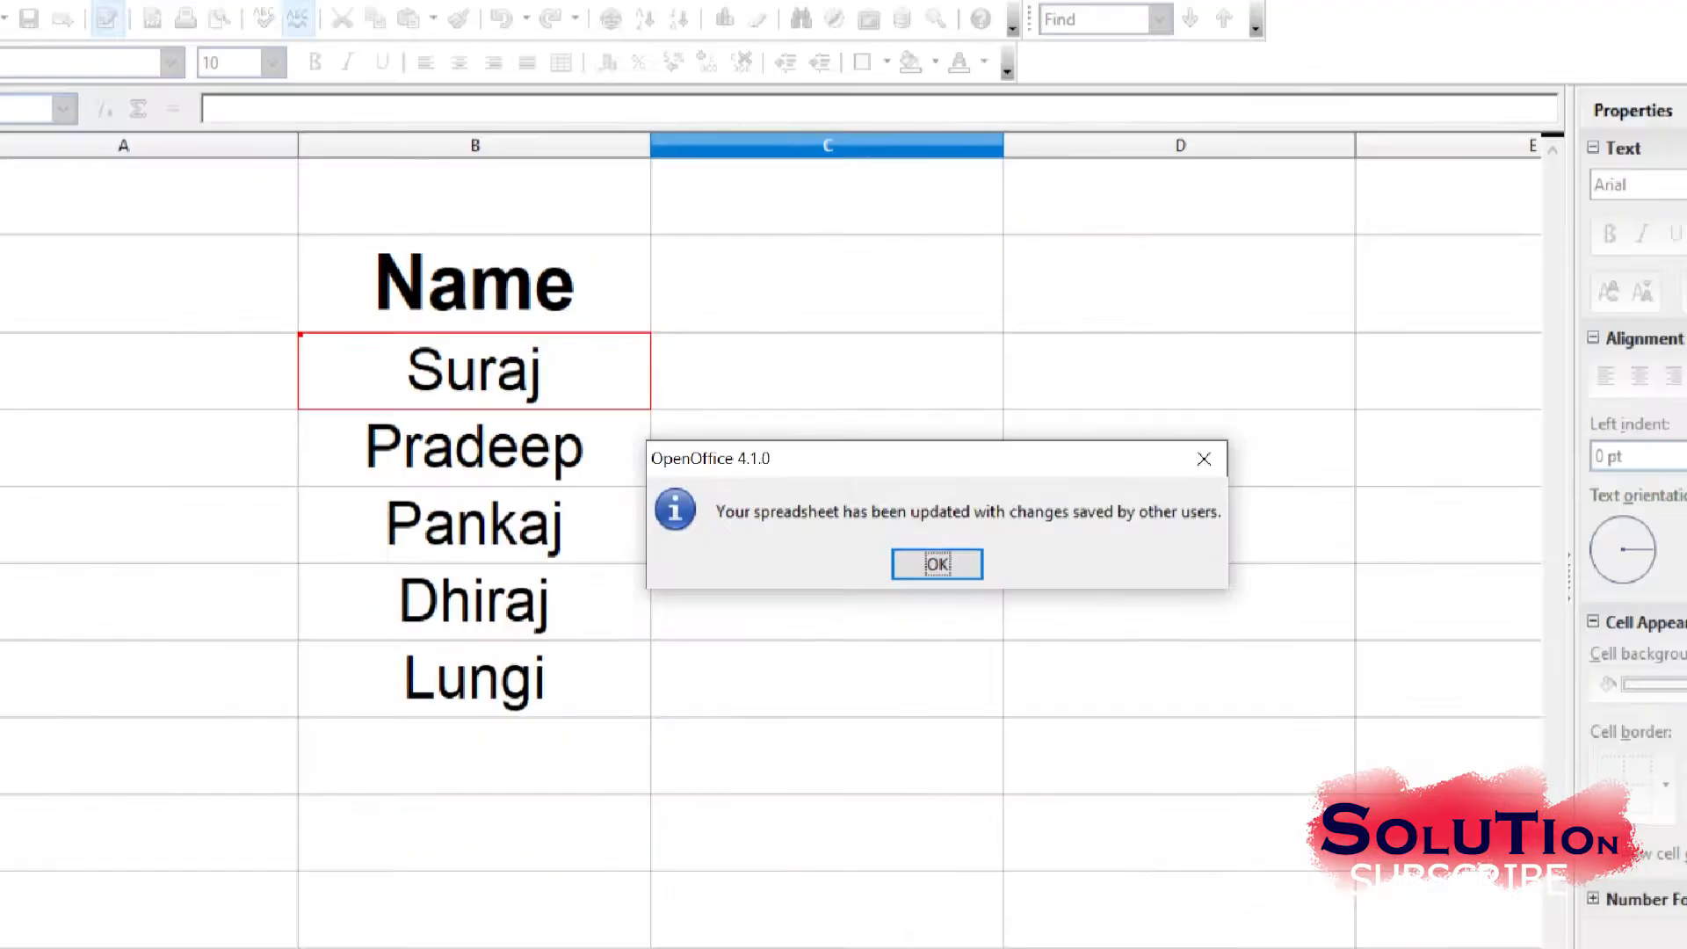
{"action": "key", "text": "Return"}
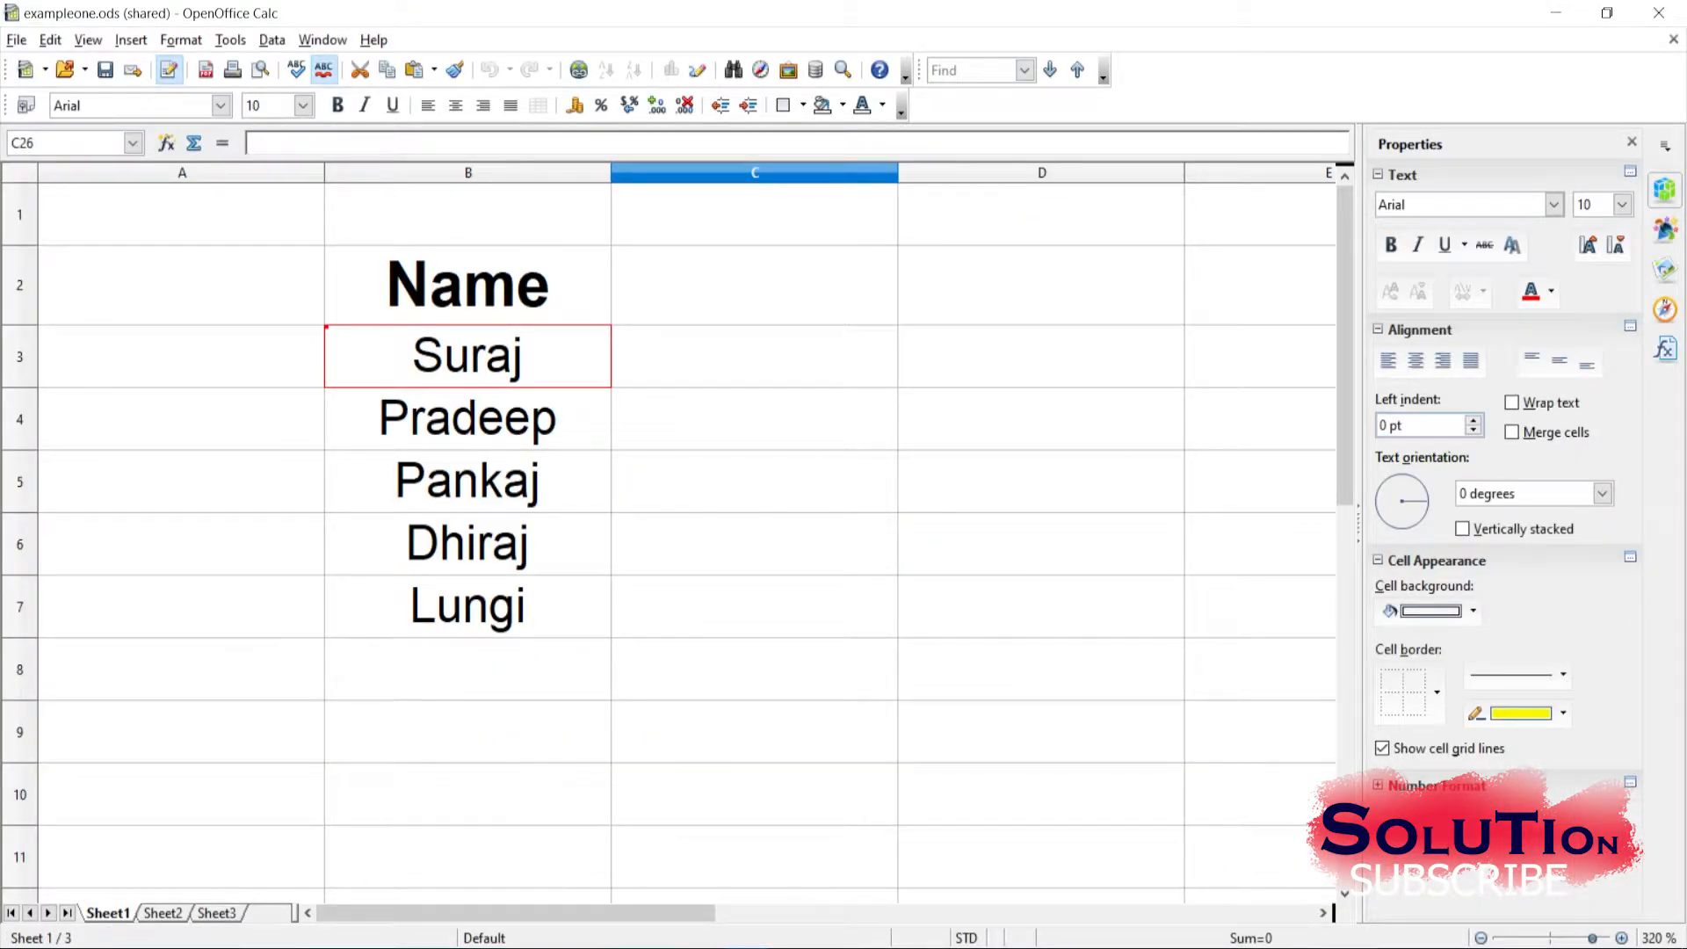
{"action": "mouse_move", "coordinate": [469, 356]}
{"action": "left_click", "coordinate": [105, 70]}
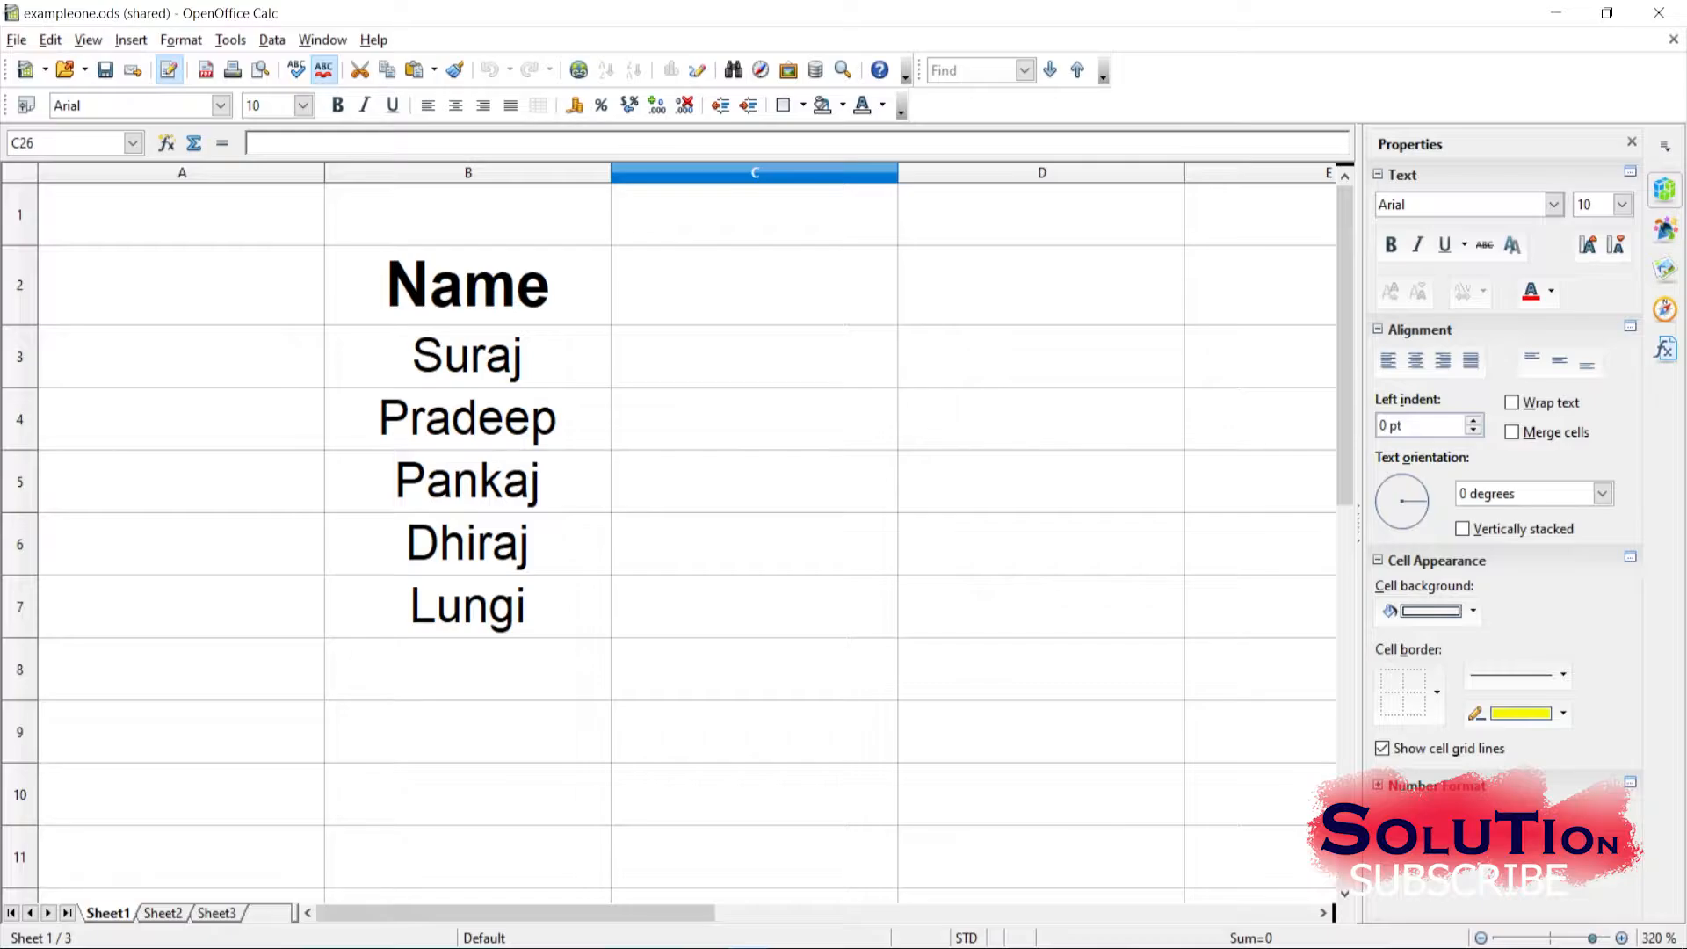
Replace the entry in cell B3 with a different first name and save the shared spreadsheet
{"action": "scroll", "coordinate": [754, 527], "scroll_direction": "down", "scroll_amount": 8}
{"action": "left_click", "coordinate": [754, 527]}
{"action": "scroll", "coordinate": [754, 527], "scroll_direction": "up", "scroll_amount": 8}
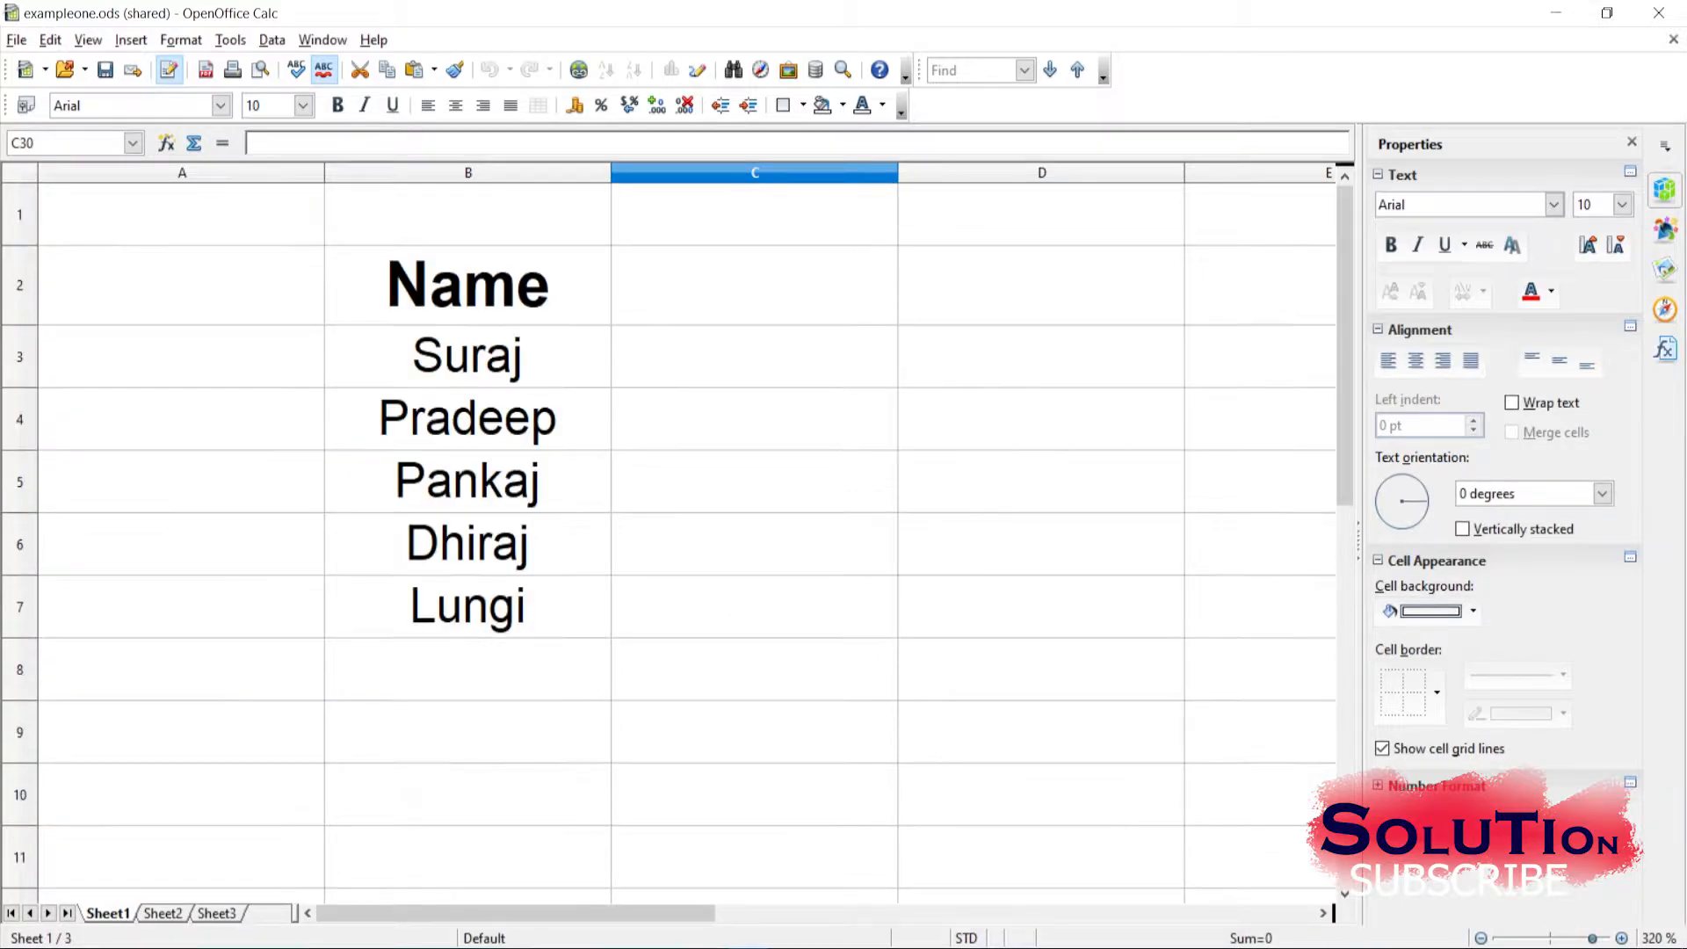
{"action": "left_click", "coordinate": [467, 356]}
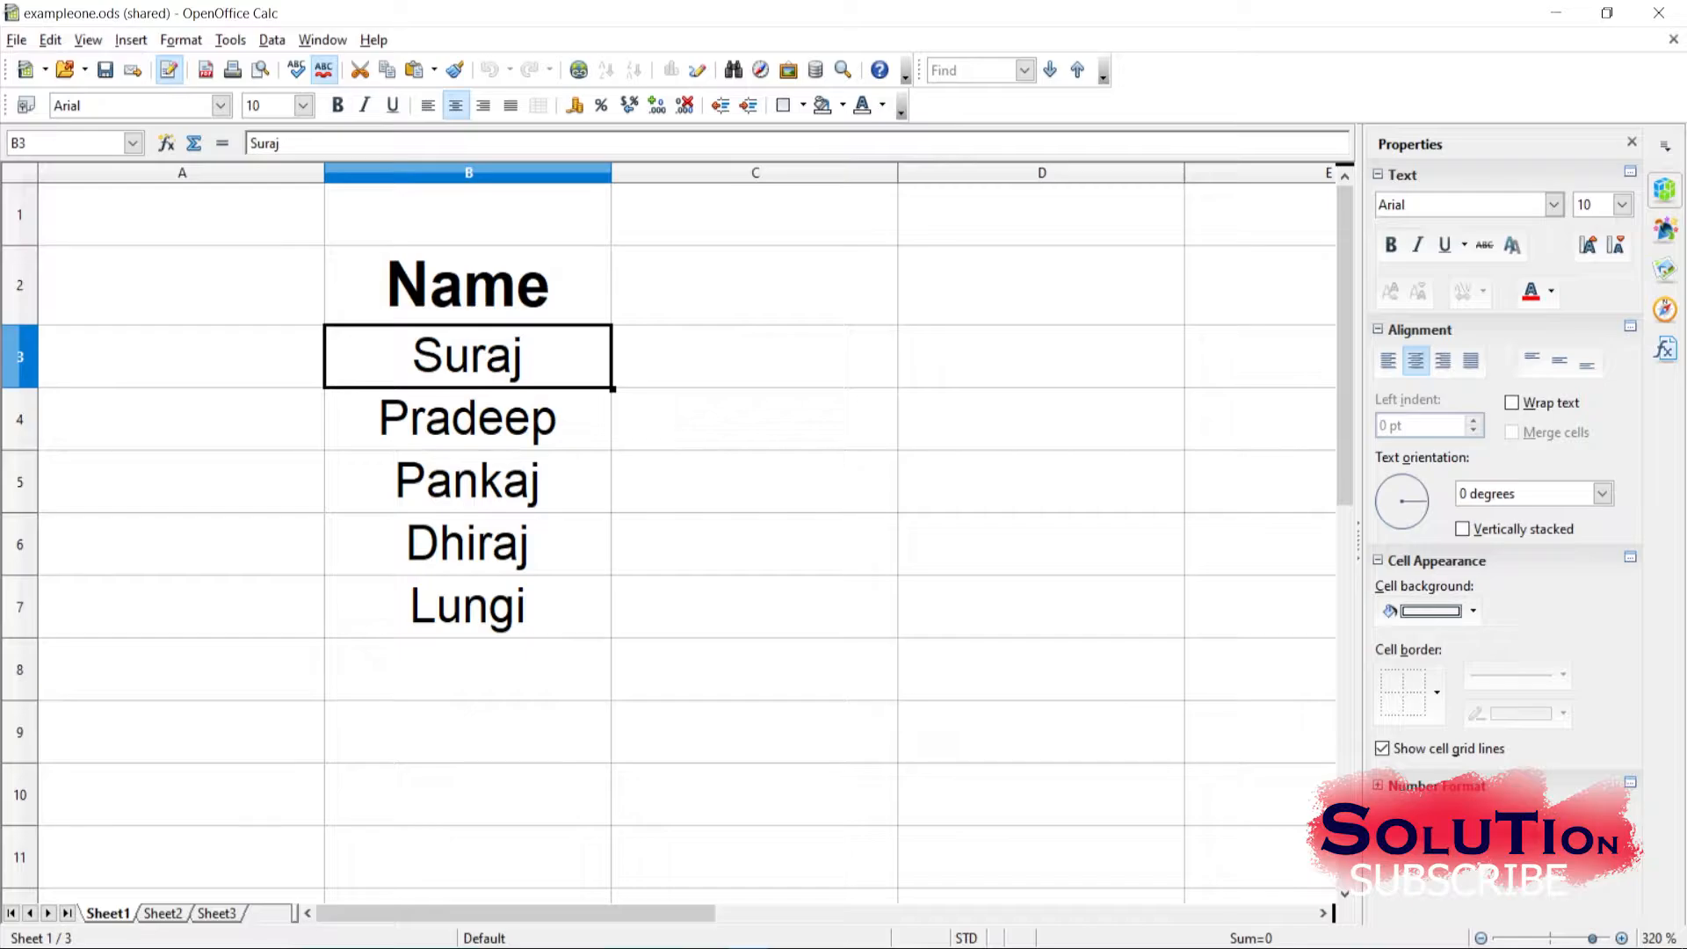
{"action": "type", "text": "Yash"}
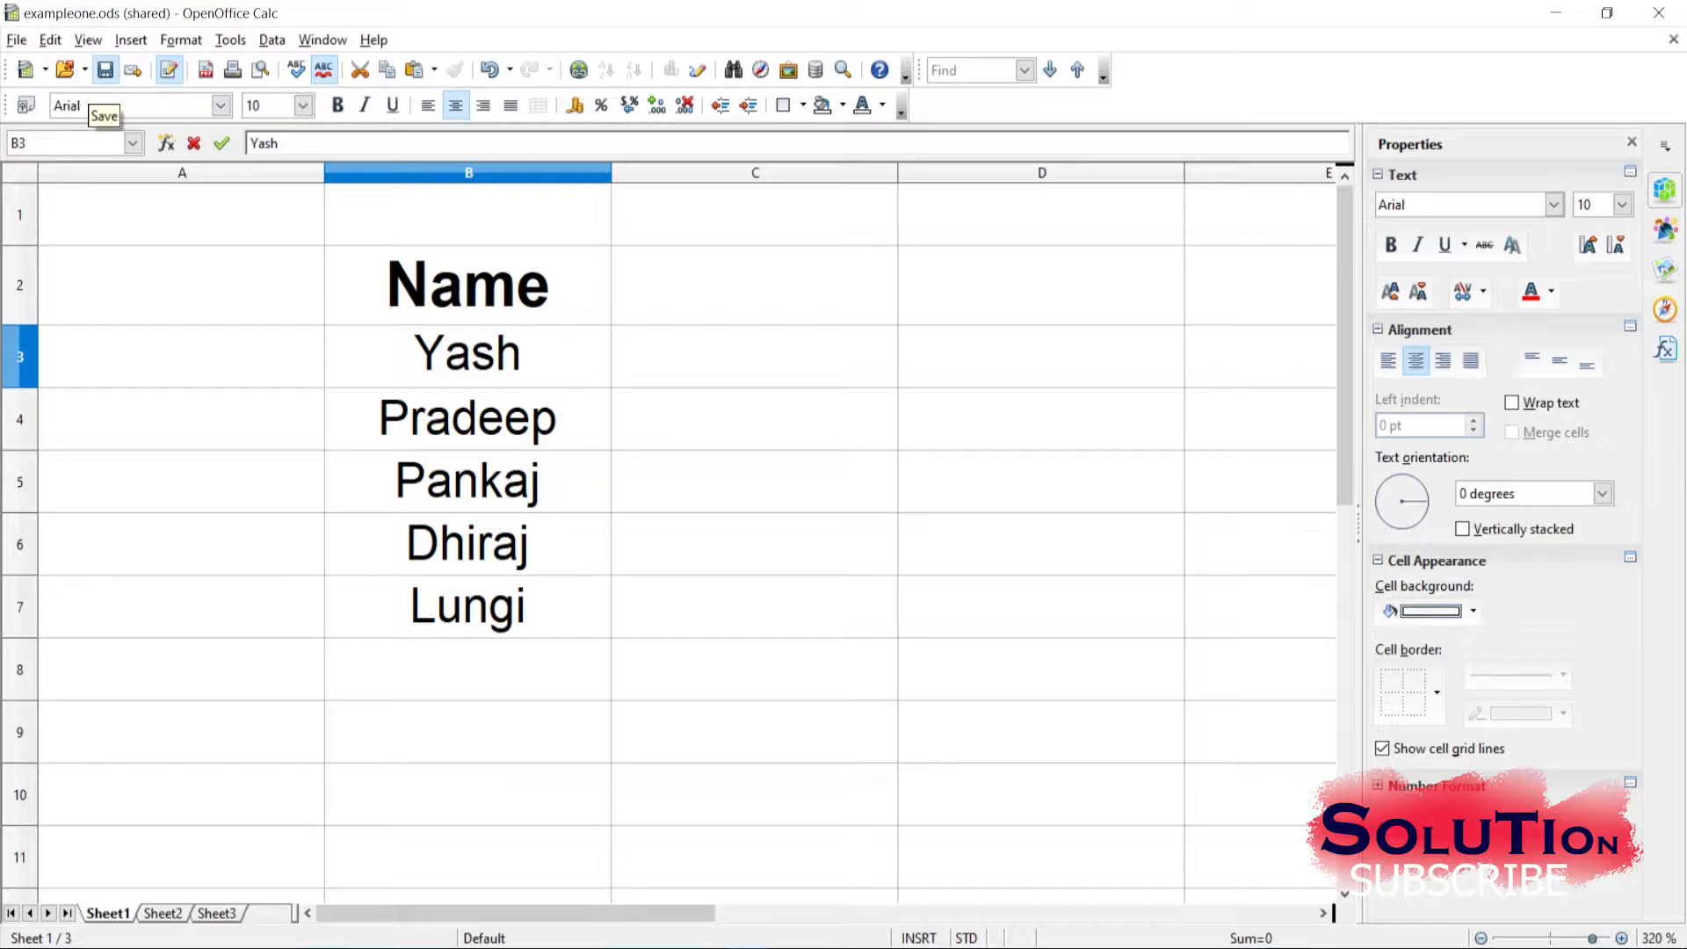
{"action": "left_click", "coordinate": [105, 69]}
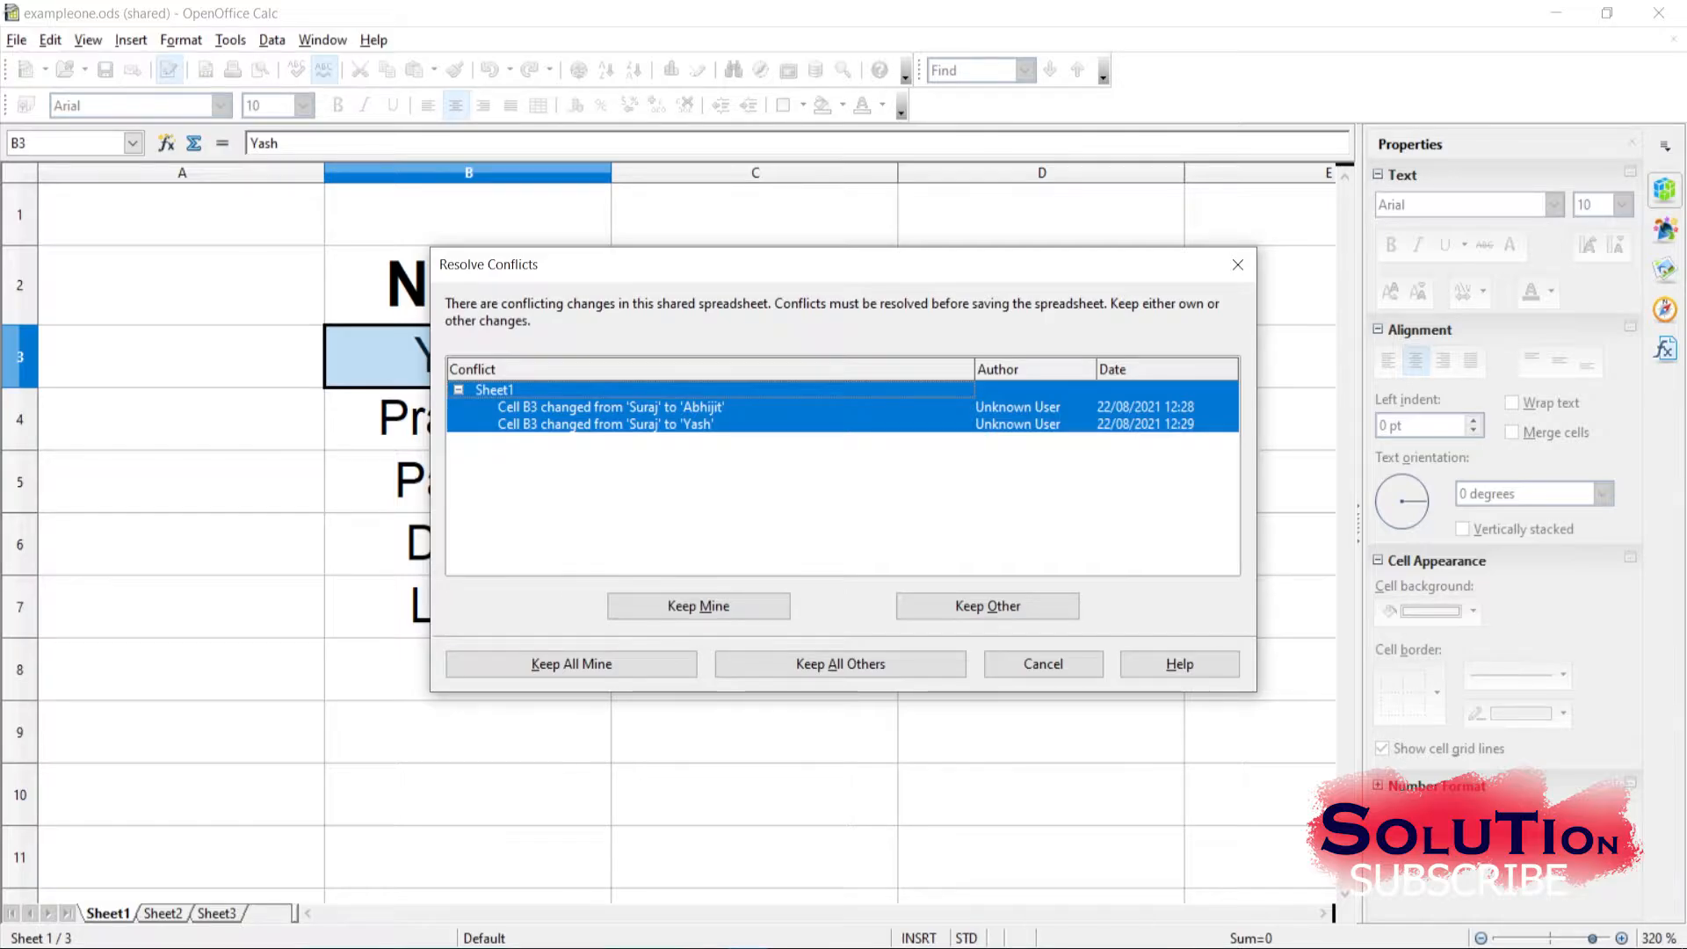
Resolve the conflict over cell B3 by keeping the other user's change, and save the spreadsheet again
{"action": "left_click_drag", "start_coordinate": [791, 264], "coordinate": [974, 286]}
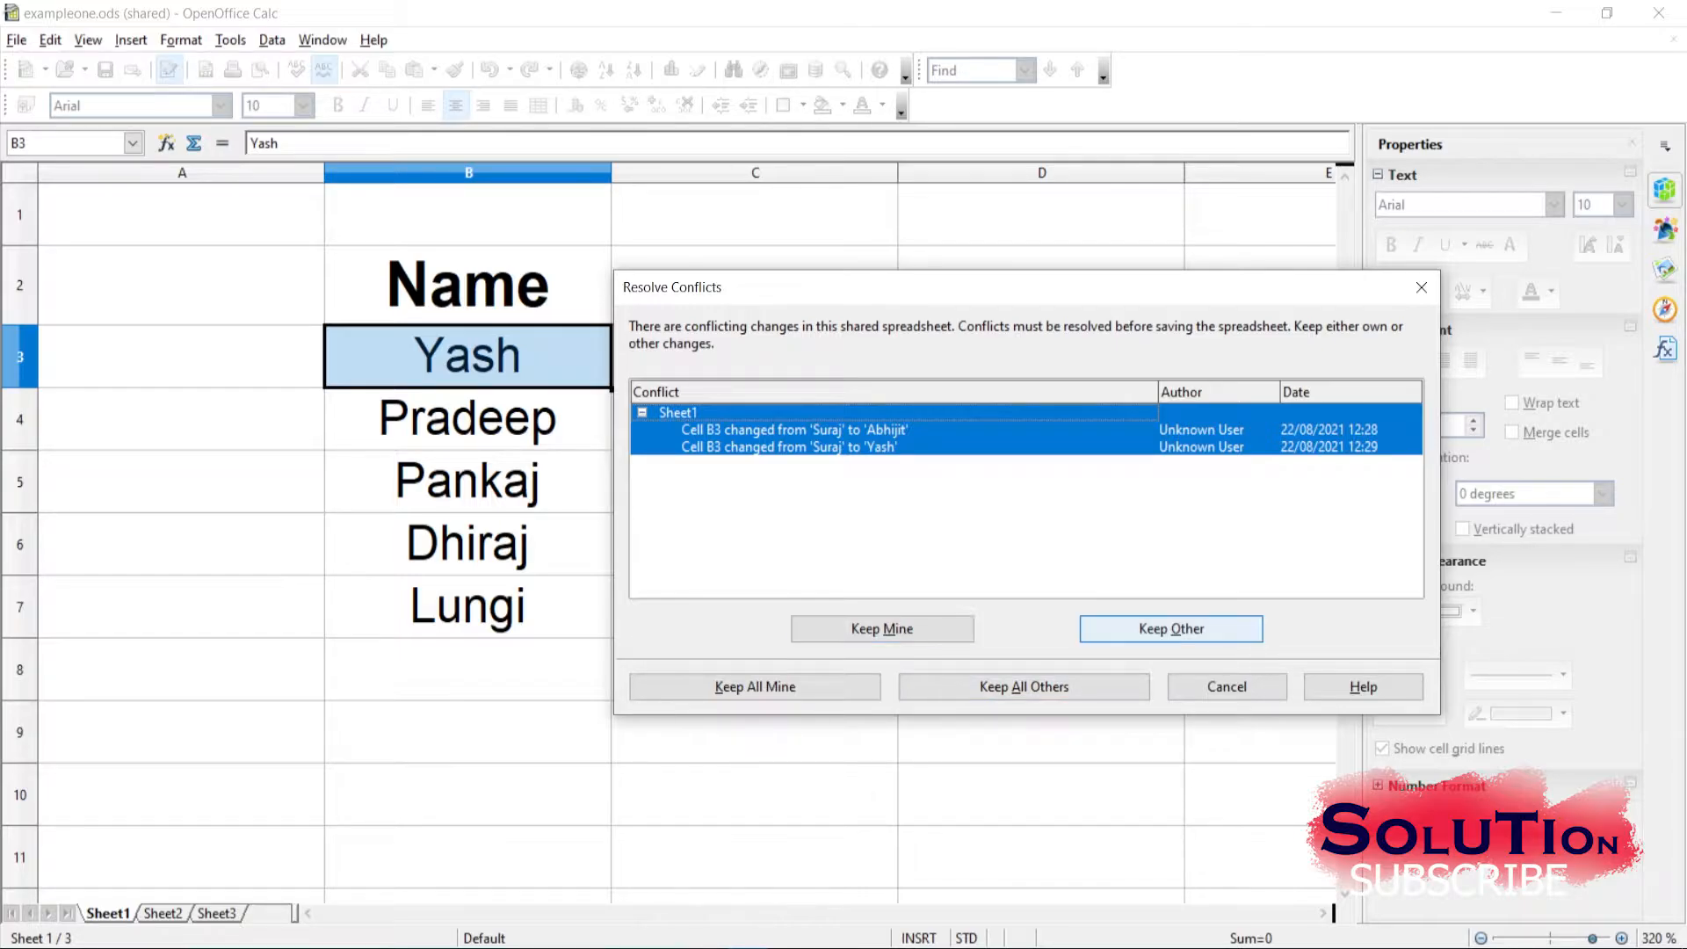
{"action": "left_click", "coordinate": [1171, 628]}
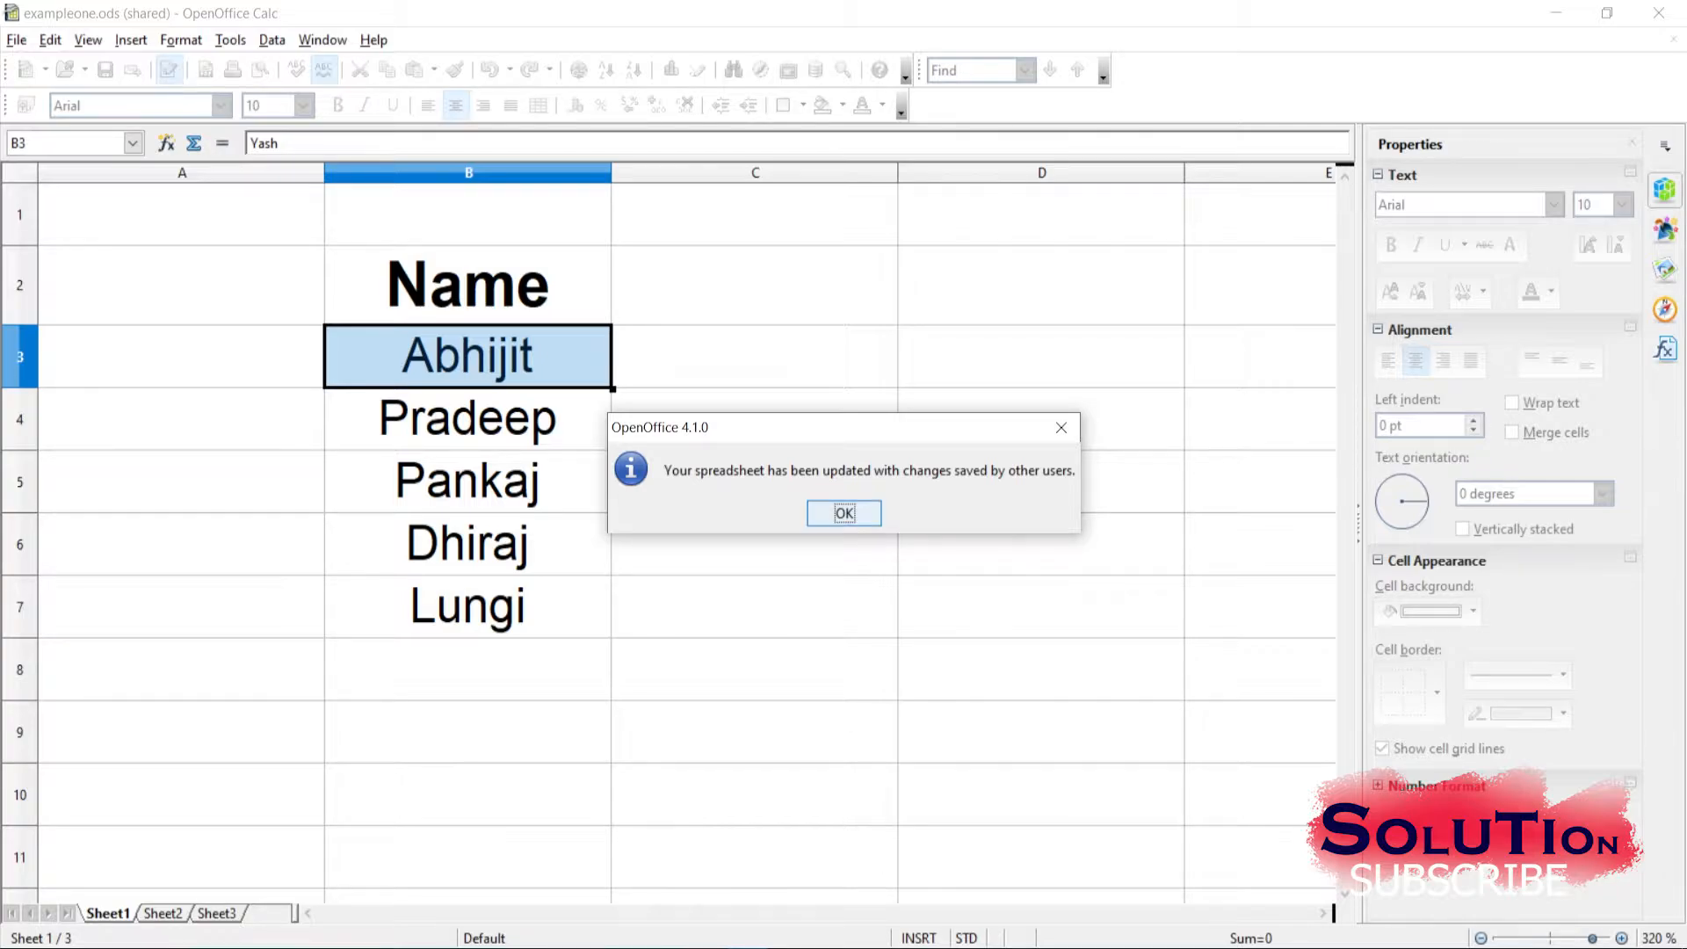
{"action": "left_click", "coordinate": [845, 513]}
{"action": "left_click", "coordinate": [755, 419]}
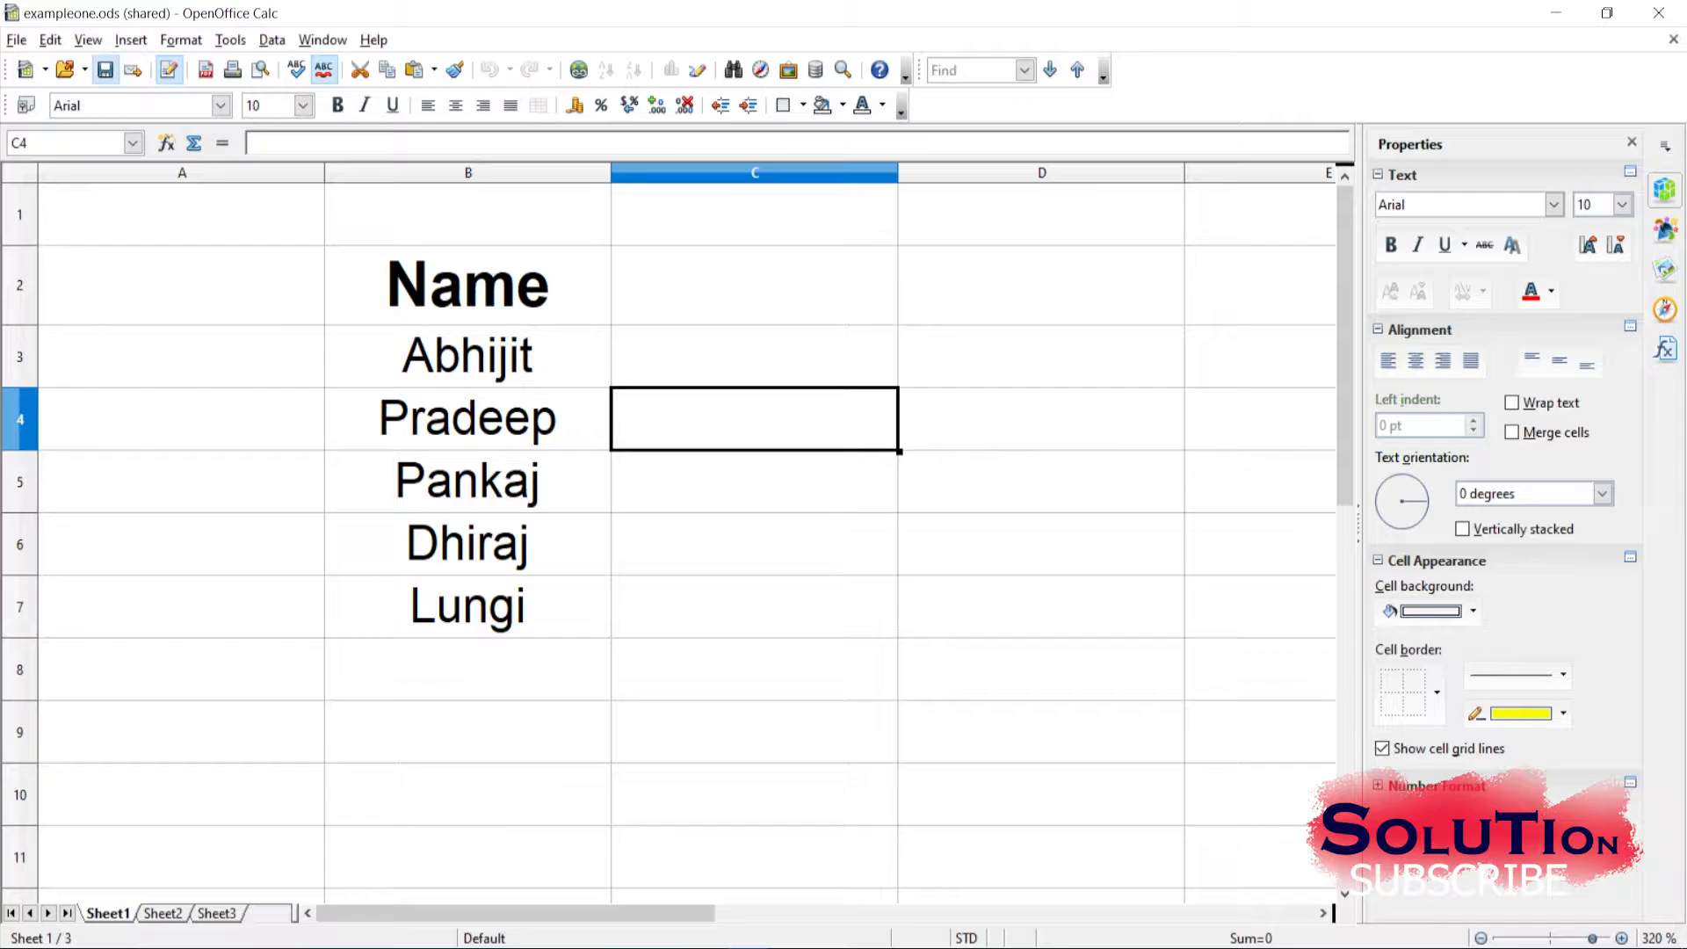
{"action": "left_click", "coordinate": [104, 70]}
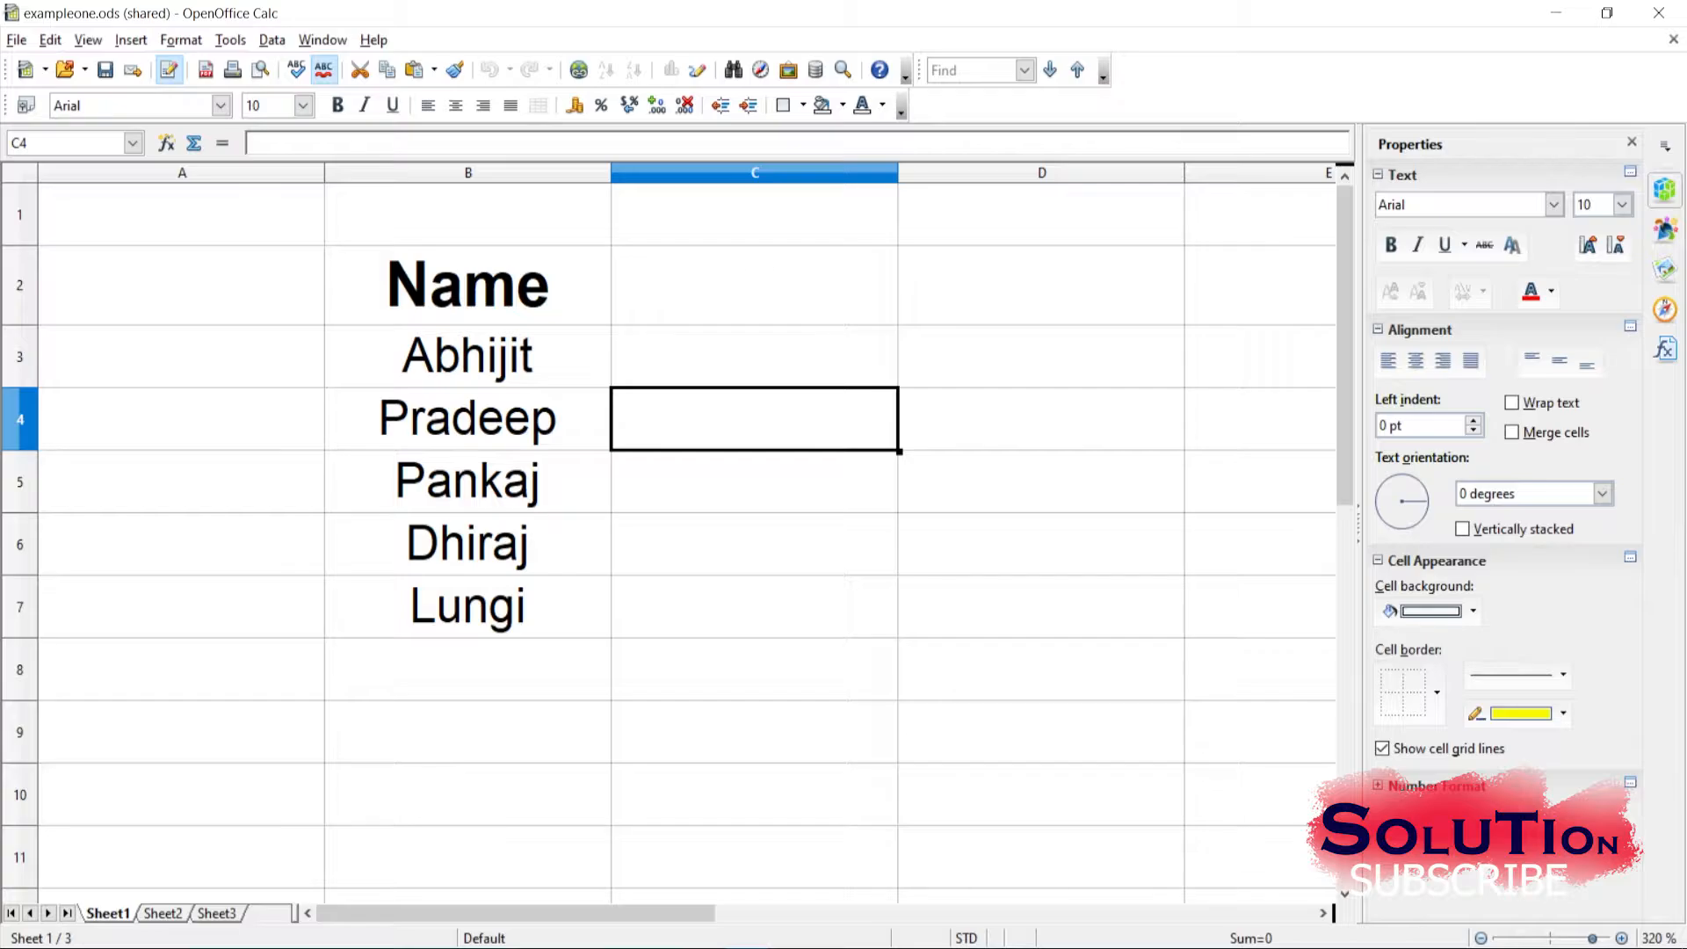
{"action": "key", "text": "ctrl+End"}
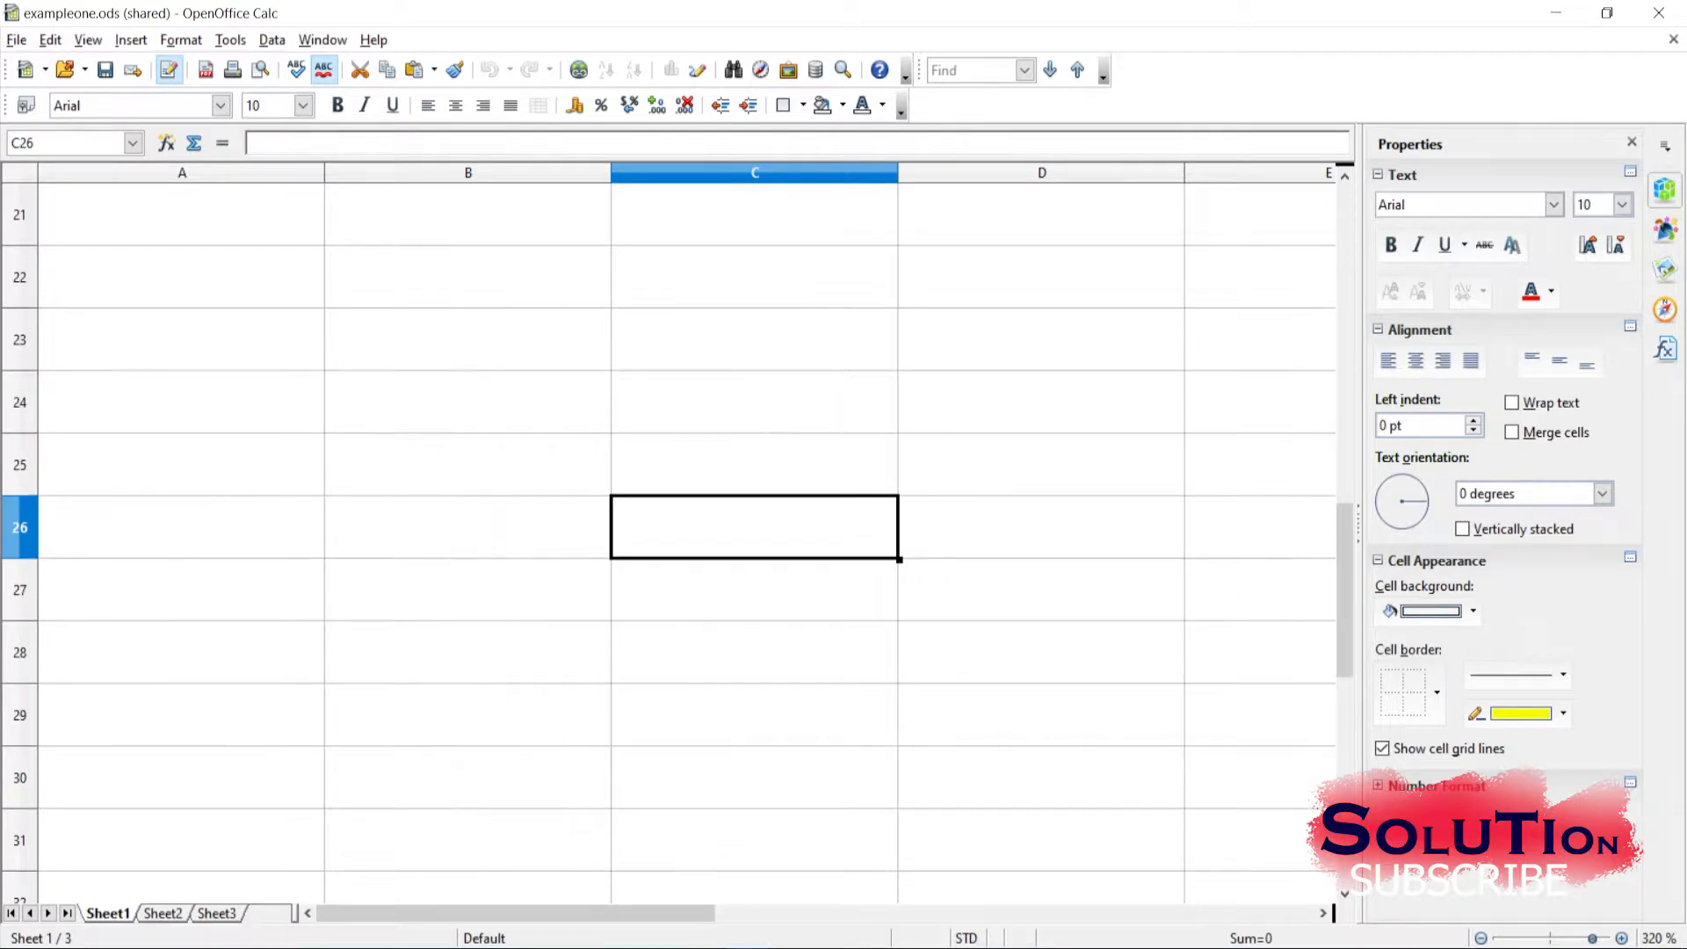
{"action": "left_click_drag", "start_coordinate": [1344, 554], "coordinate": [1344, 210]}
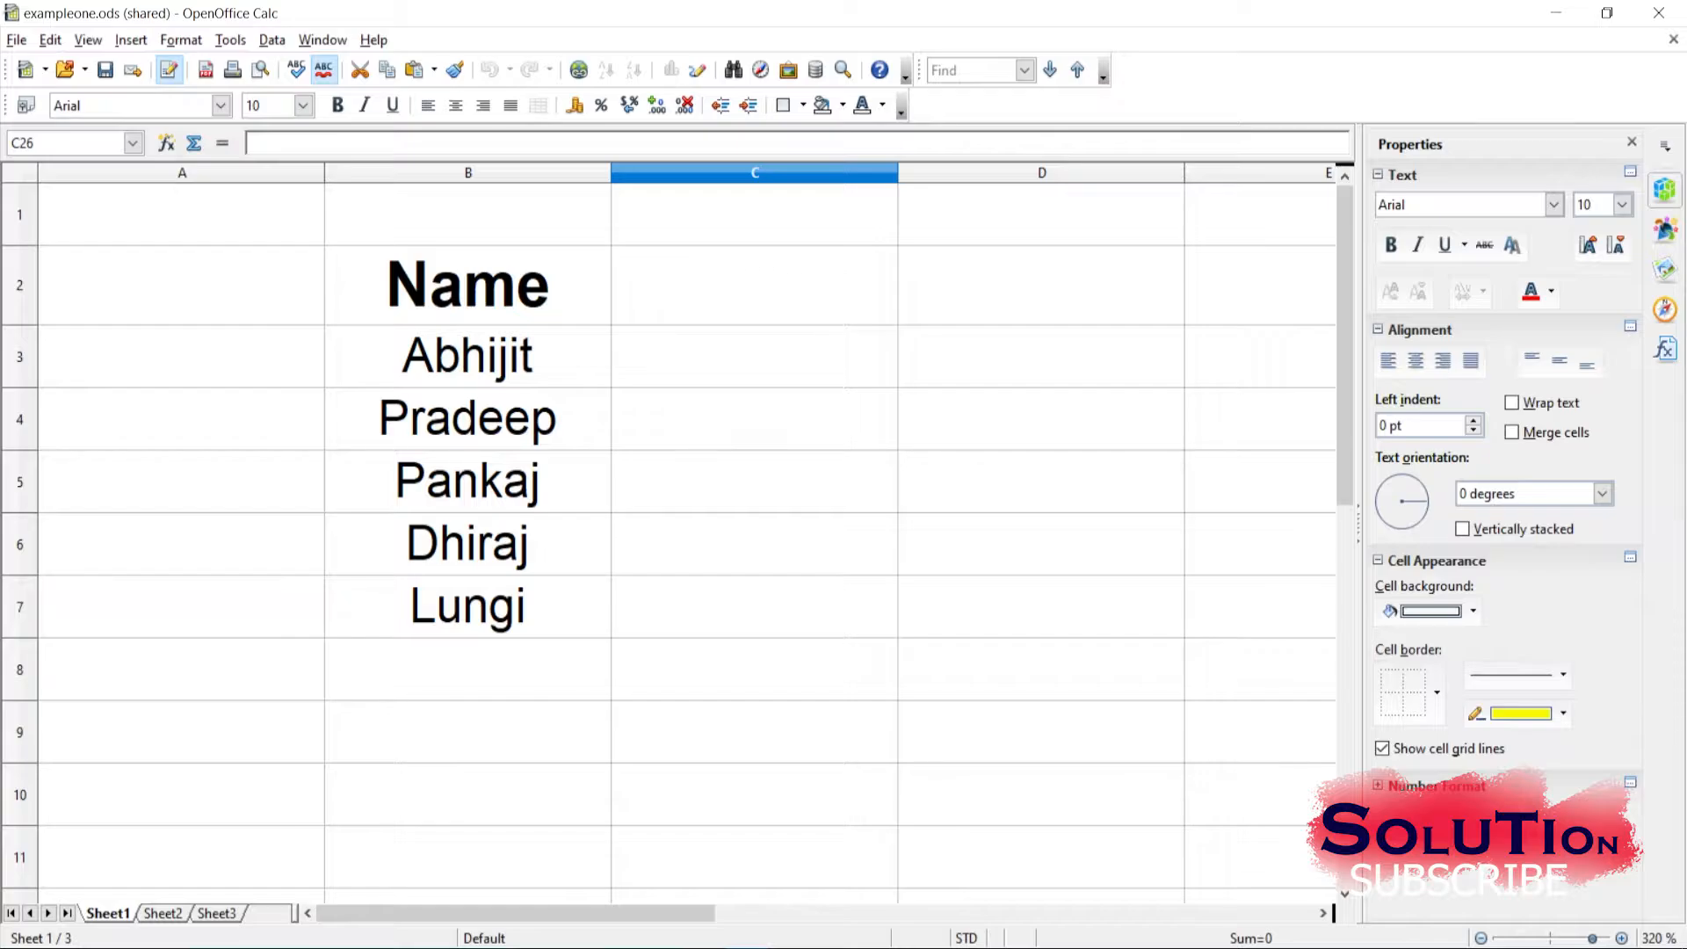
{"action": "left_click", "coordinate": [468, 419]}
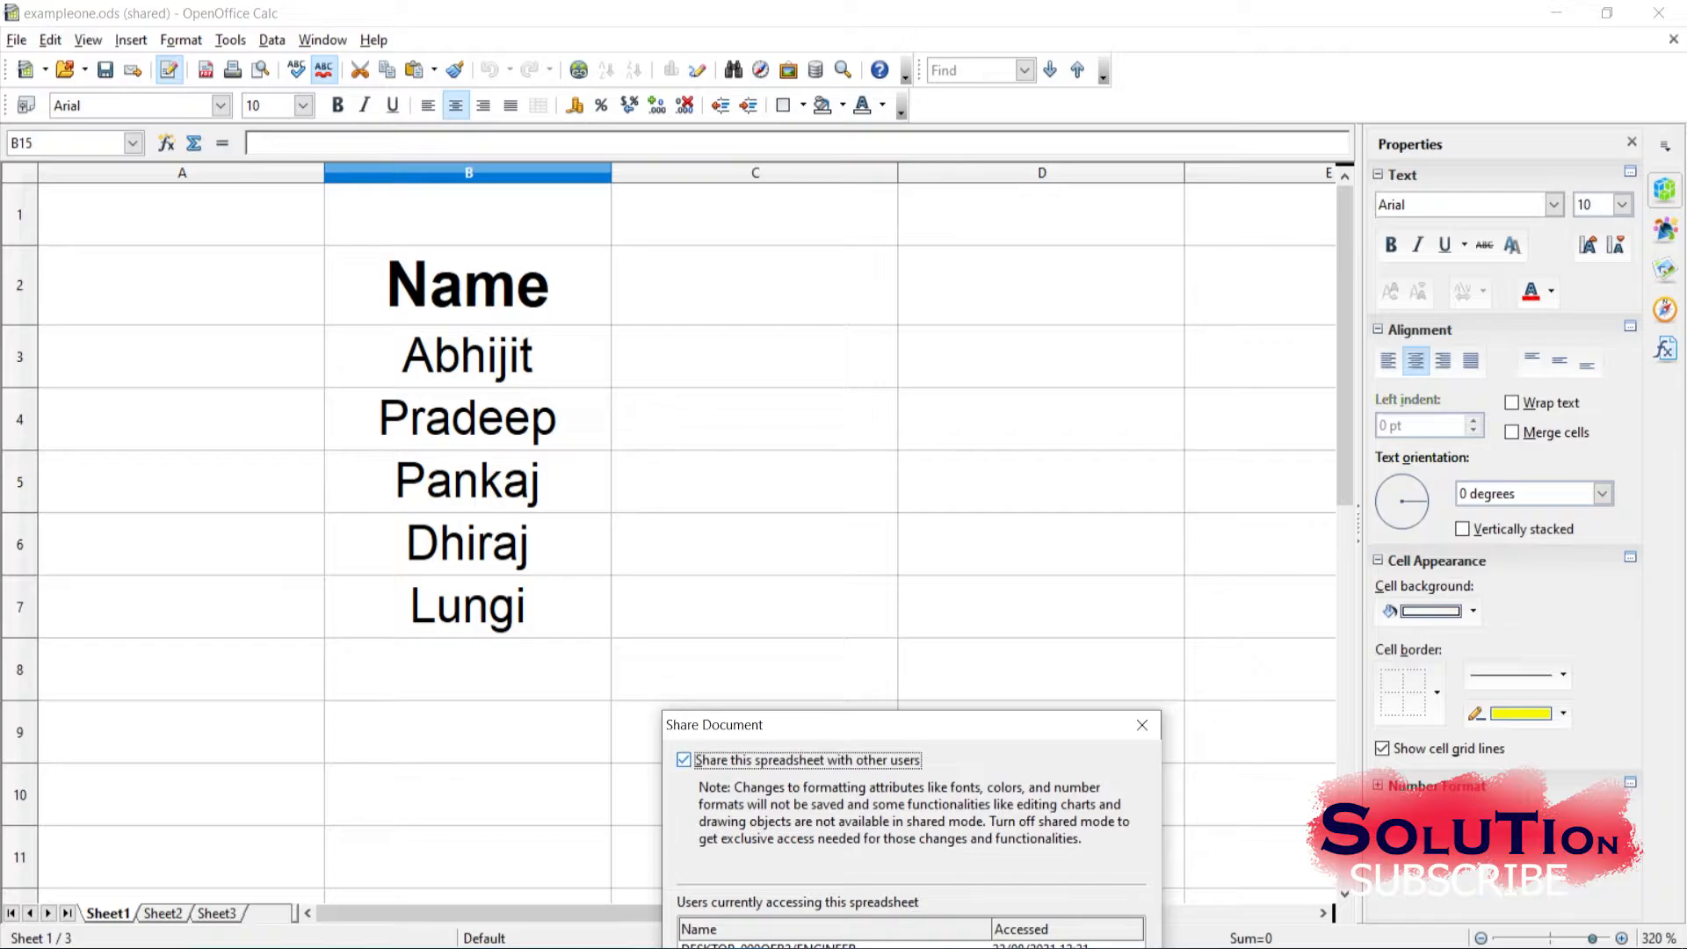
{"action": "left_click", "coordinate": [684, 760]}
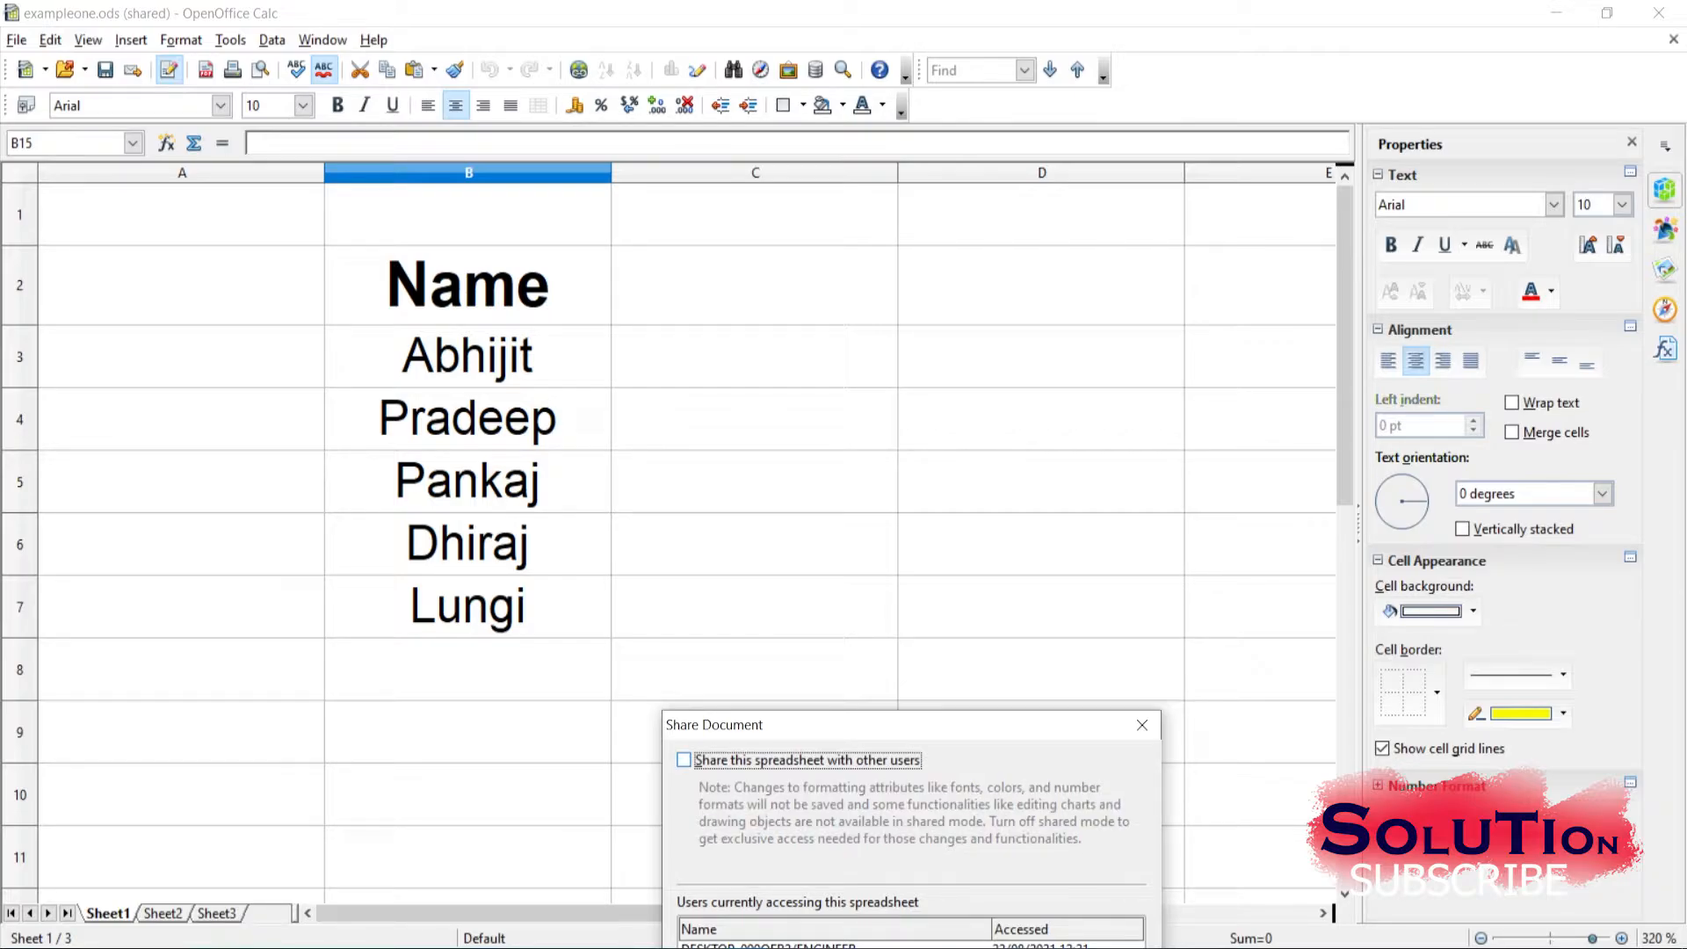
{"action": "key", "text": "Return"}
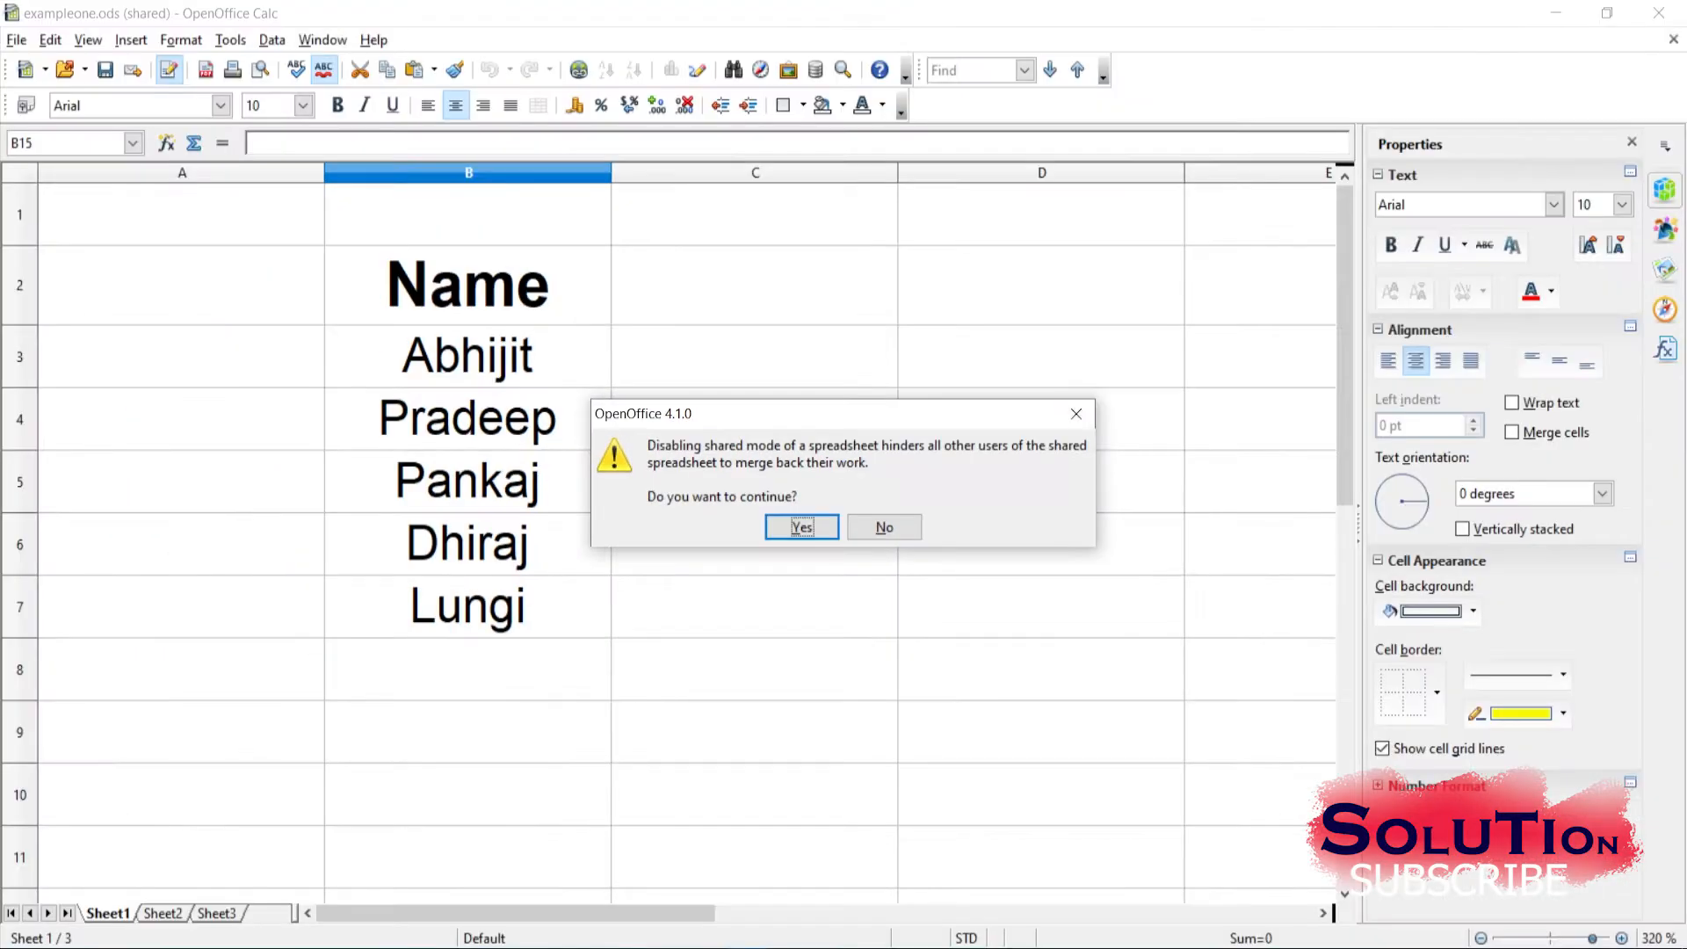
{"action": "left_click", "coordinate": [884, 528]}
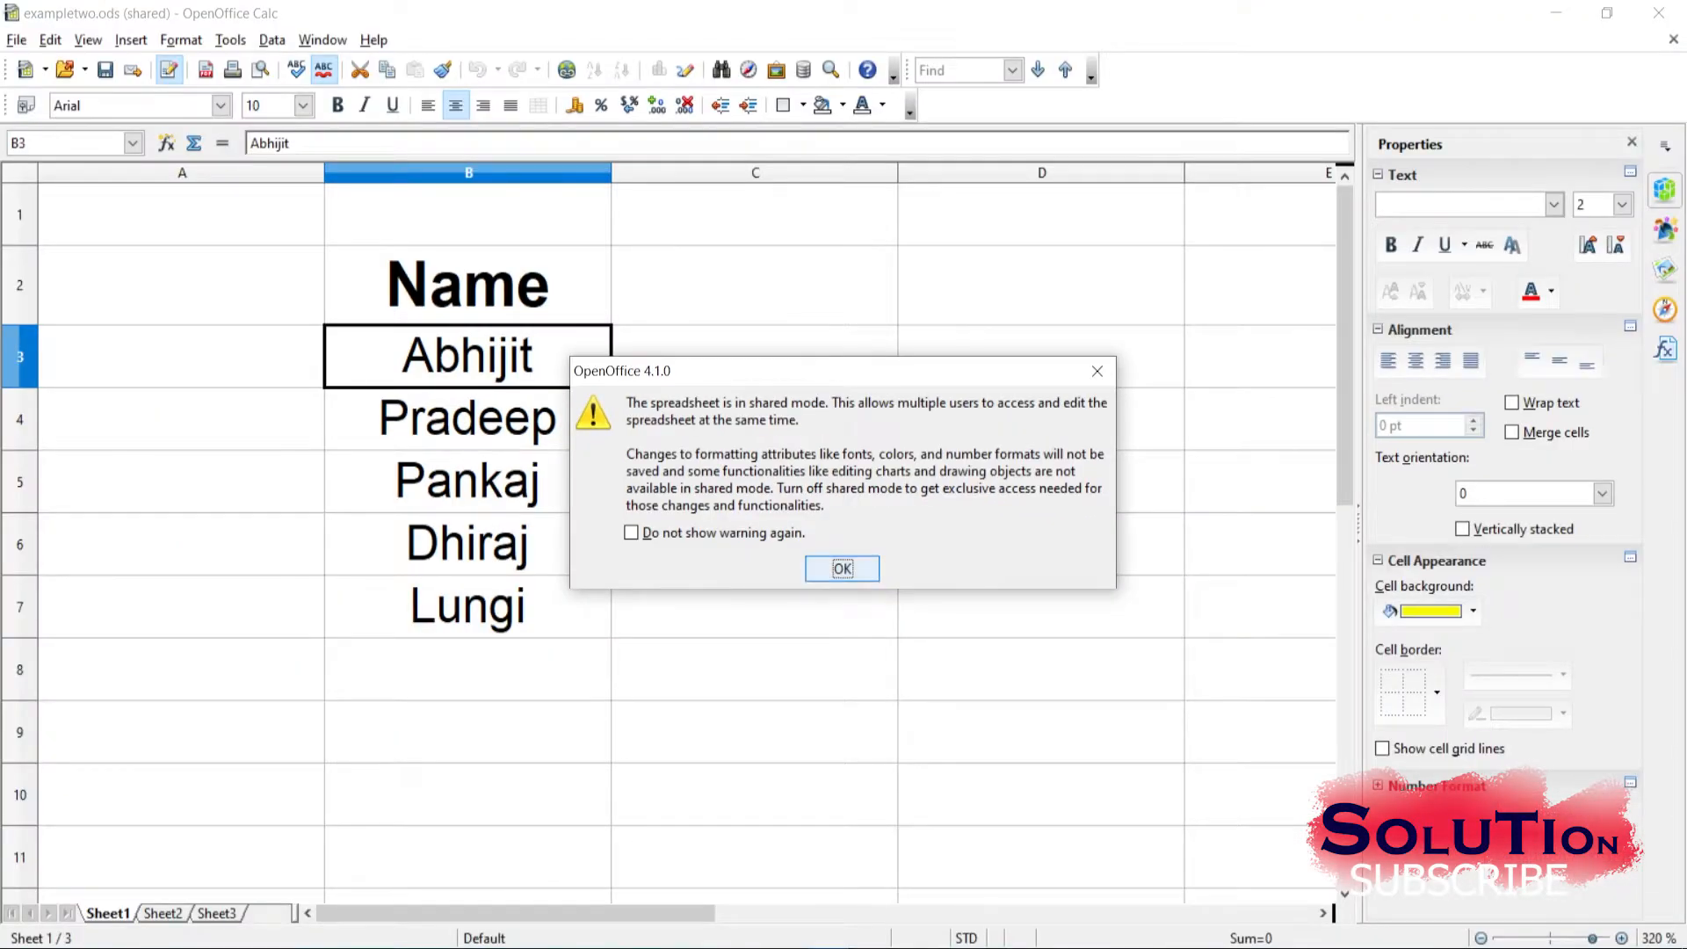
Dismiss the shared-mode notice for exampletwo.ods, turn off sharing with other users, and confirm disabling shared mode
{"action": "left_click", "coordinate": [872, 732]}
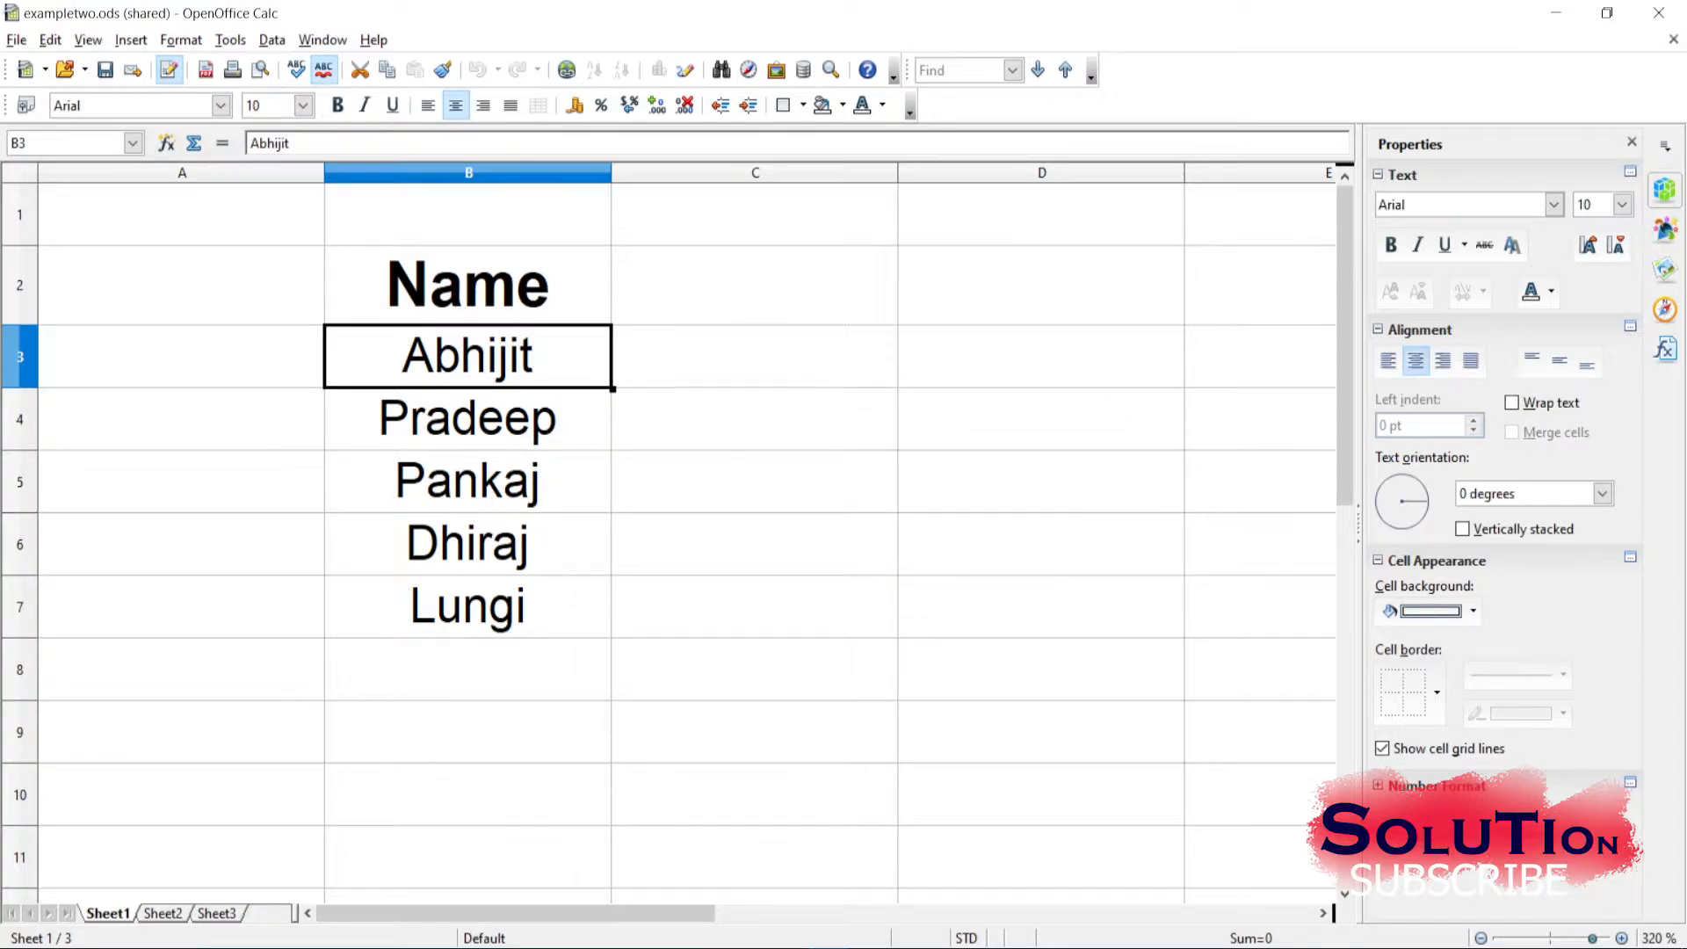
{"action": "left_click", "coordinate": [230, 39]}
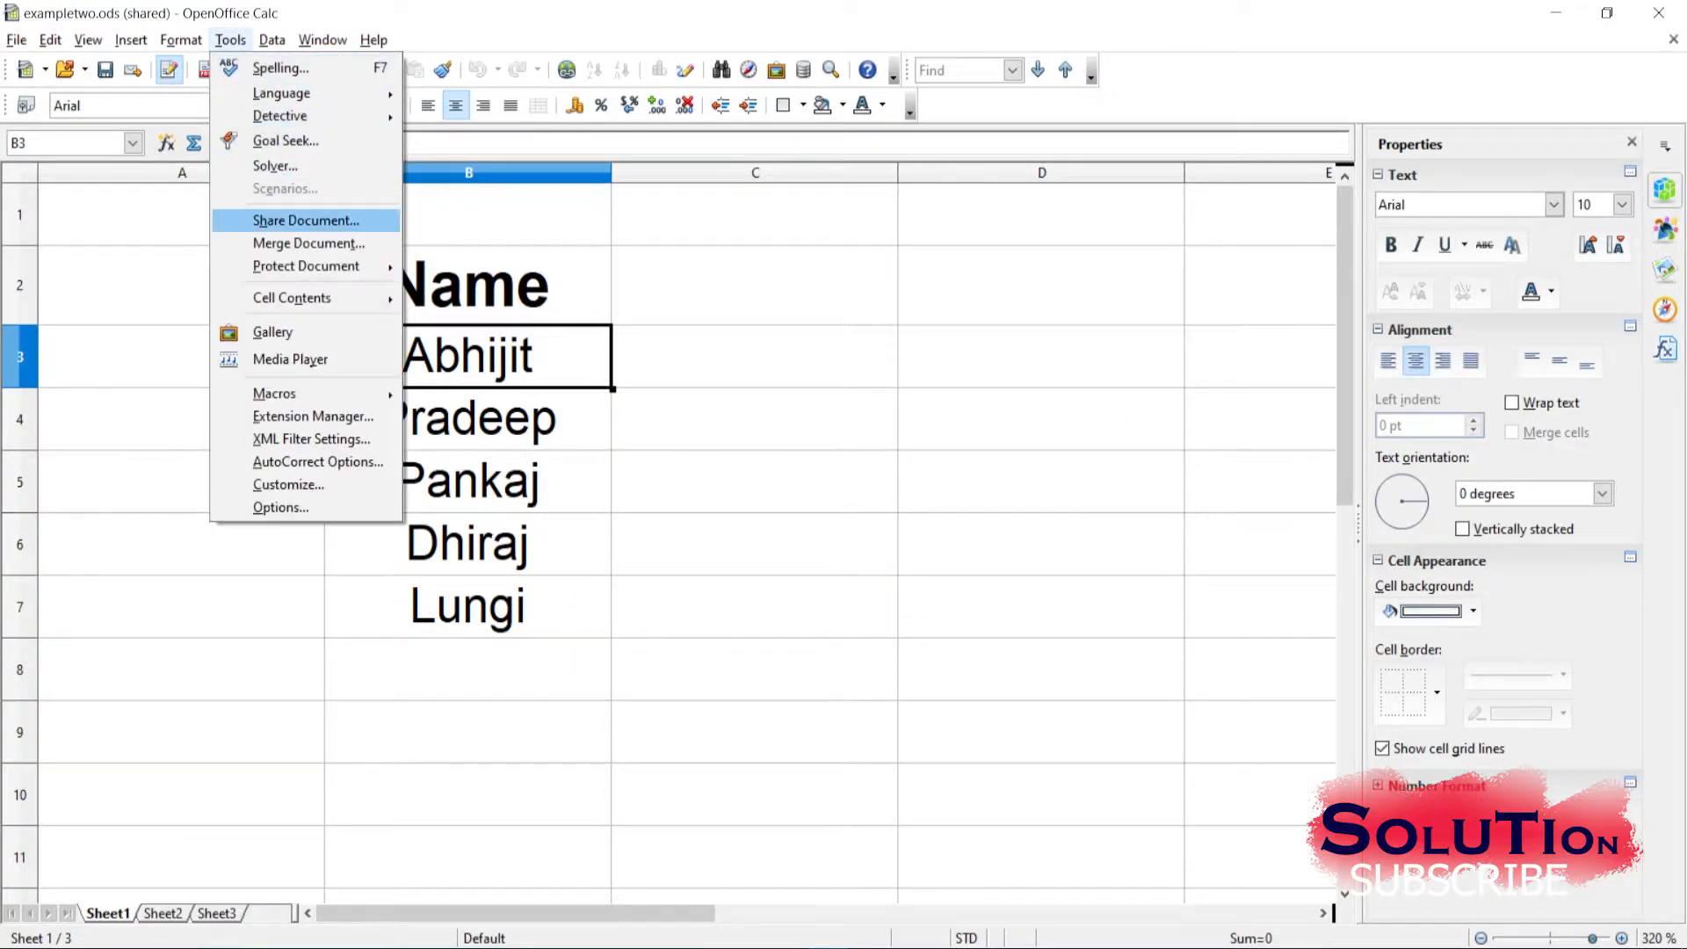
{"action": "left_click", "coordinate": [305, 220]}
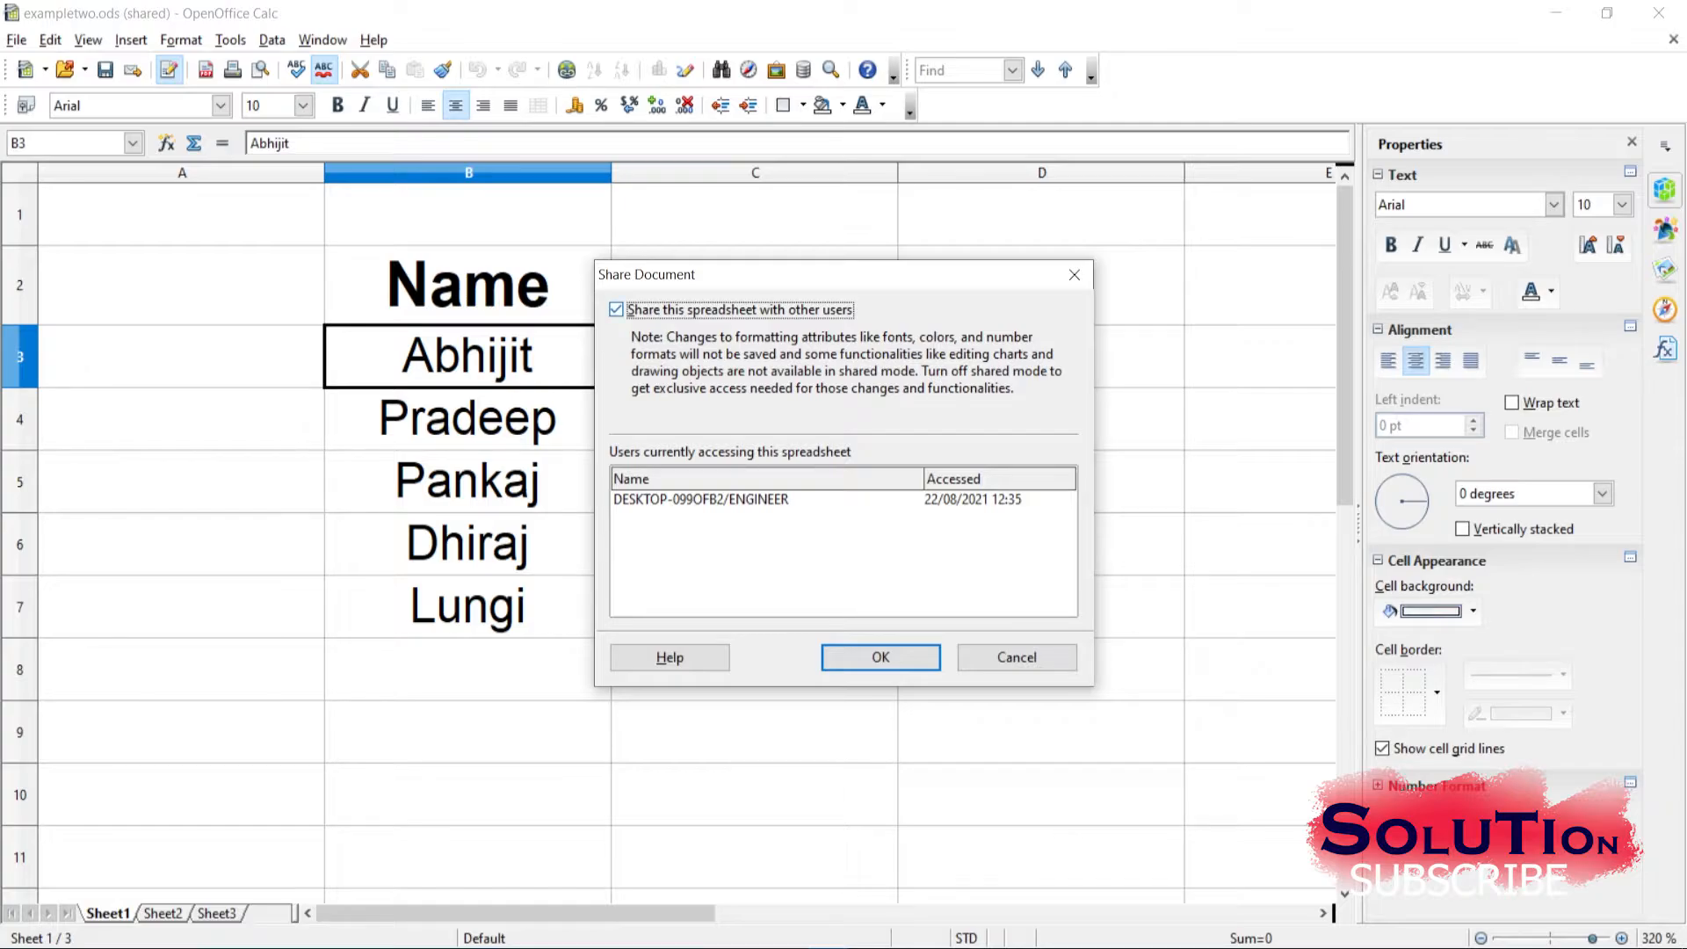
{"action": "left_click", "coordinate": [616, 310]}
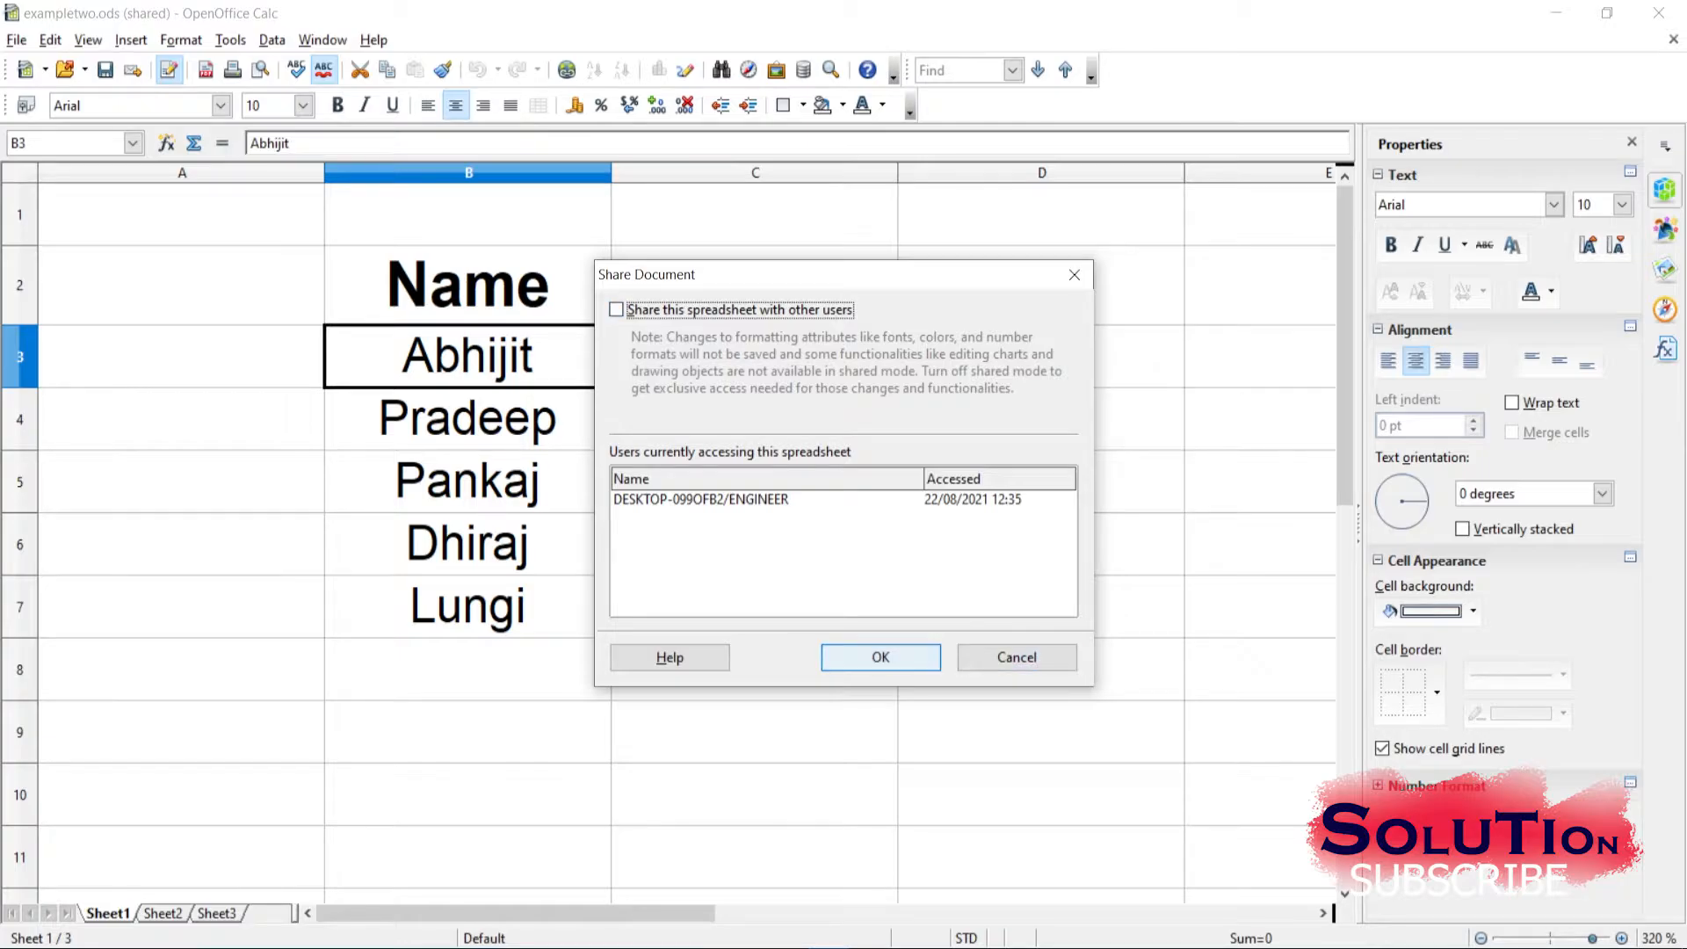
{"action": "left_click", "coordinate": [881, 658]}
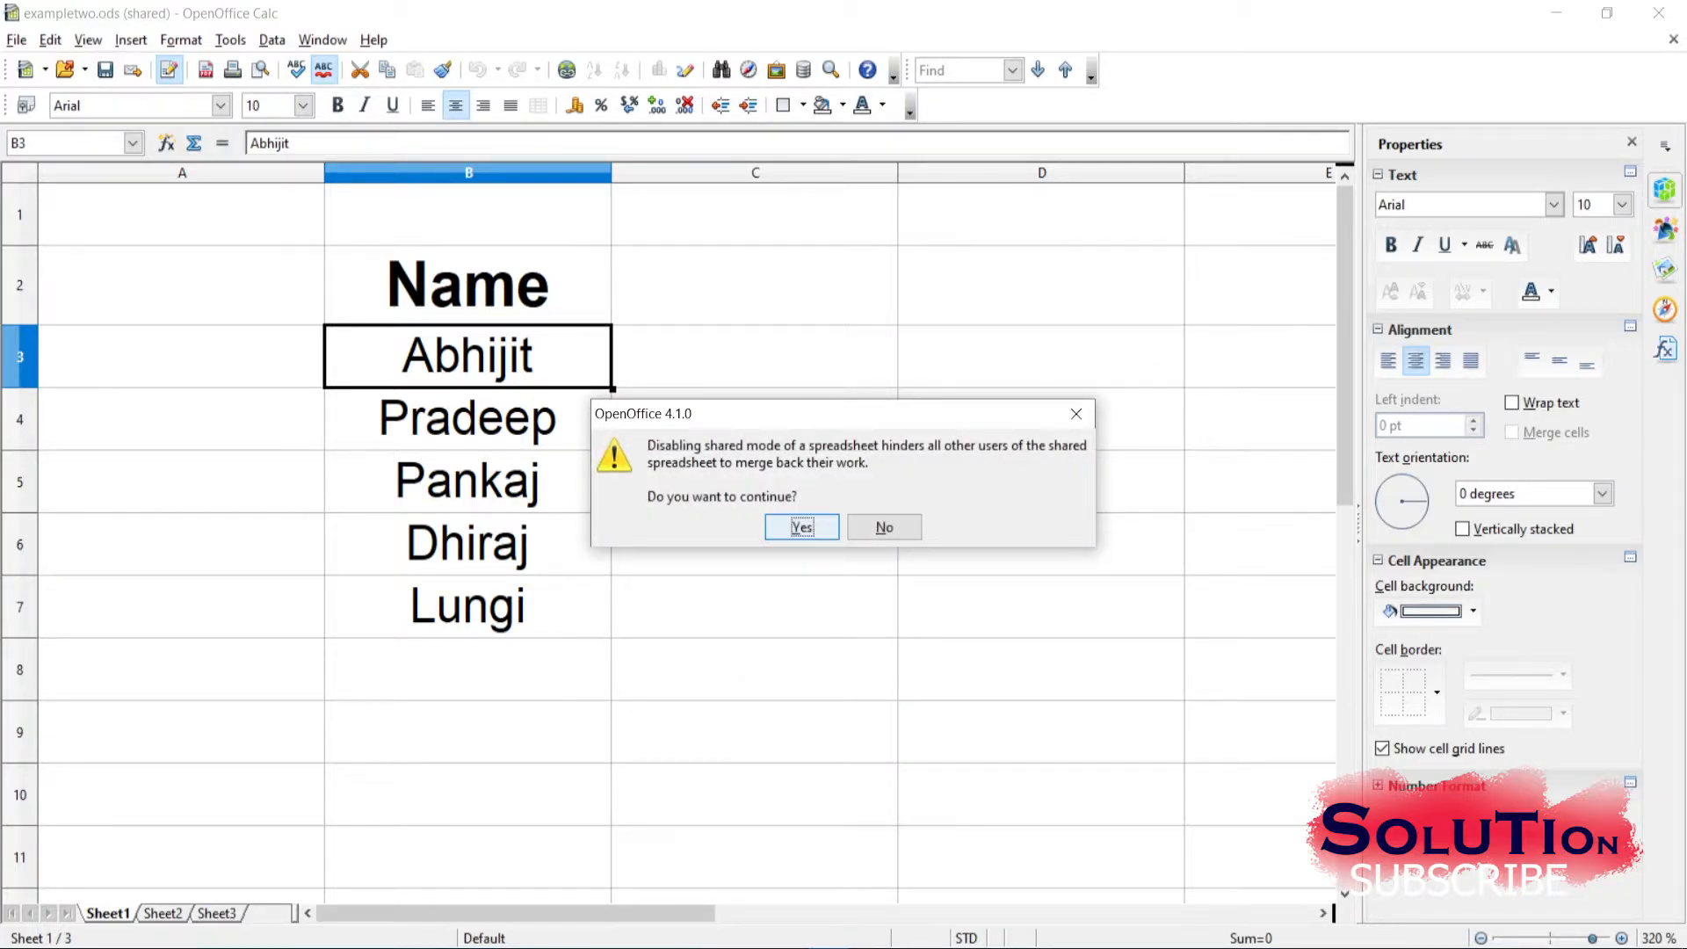
{"action": "left_click", "coordinate": [801, 526]}
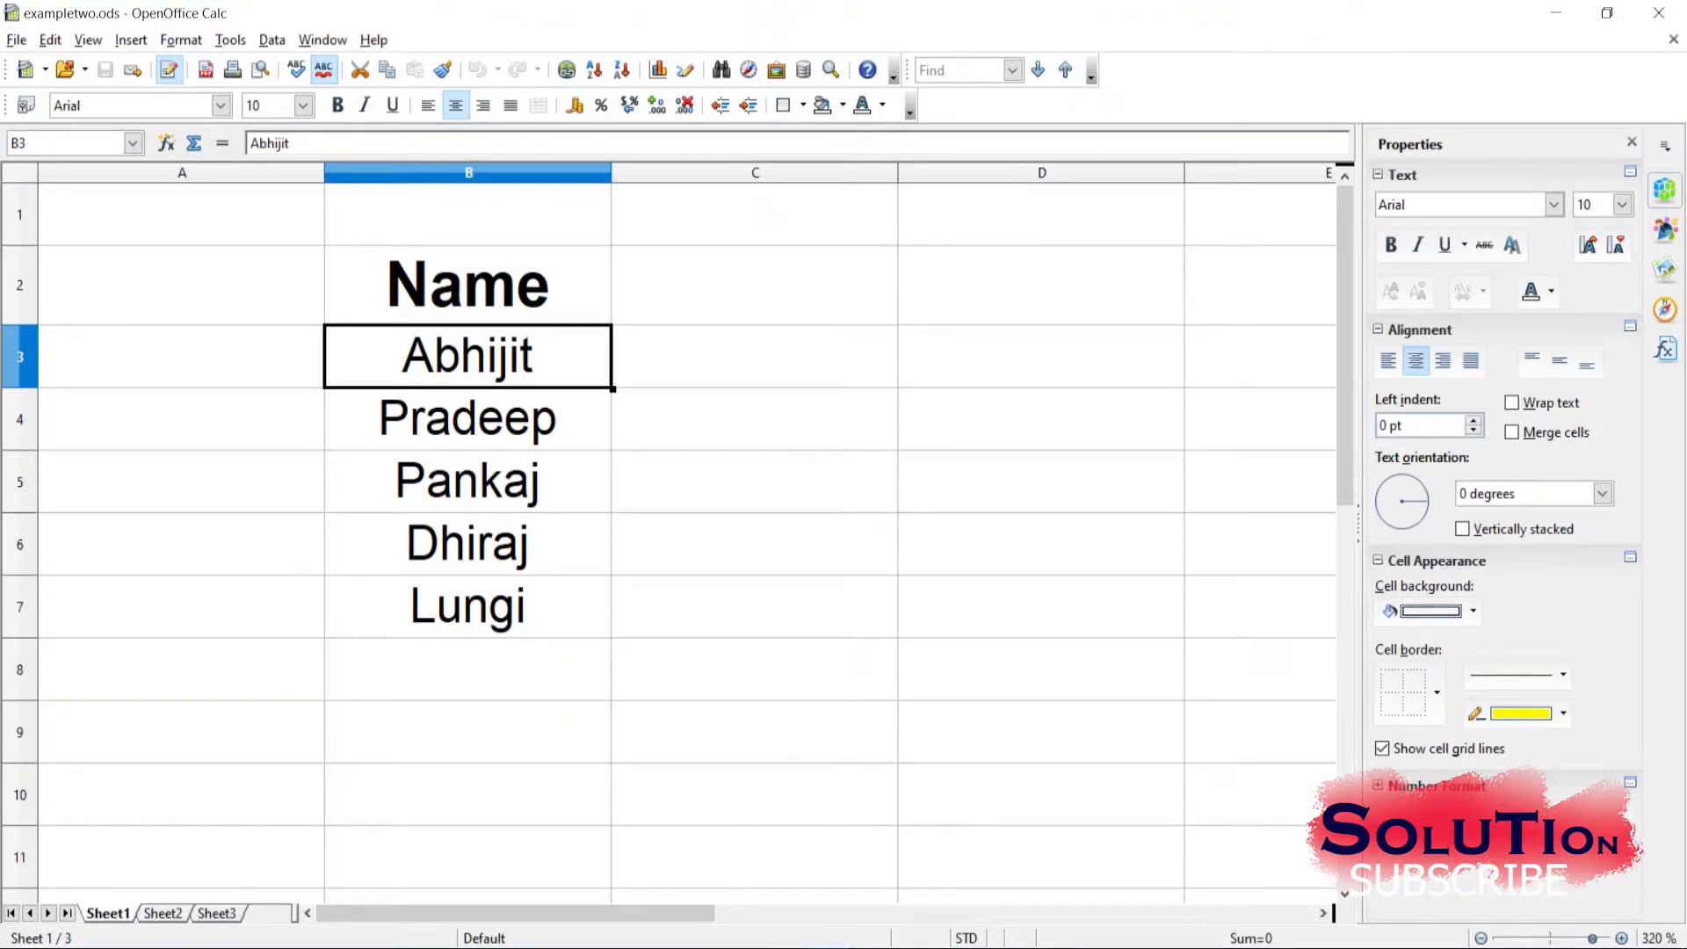
Select cell B4 and turn on the recording of changes for exampletwo.ods
{"action": "left_click", "coordinate": [754, 356]}
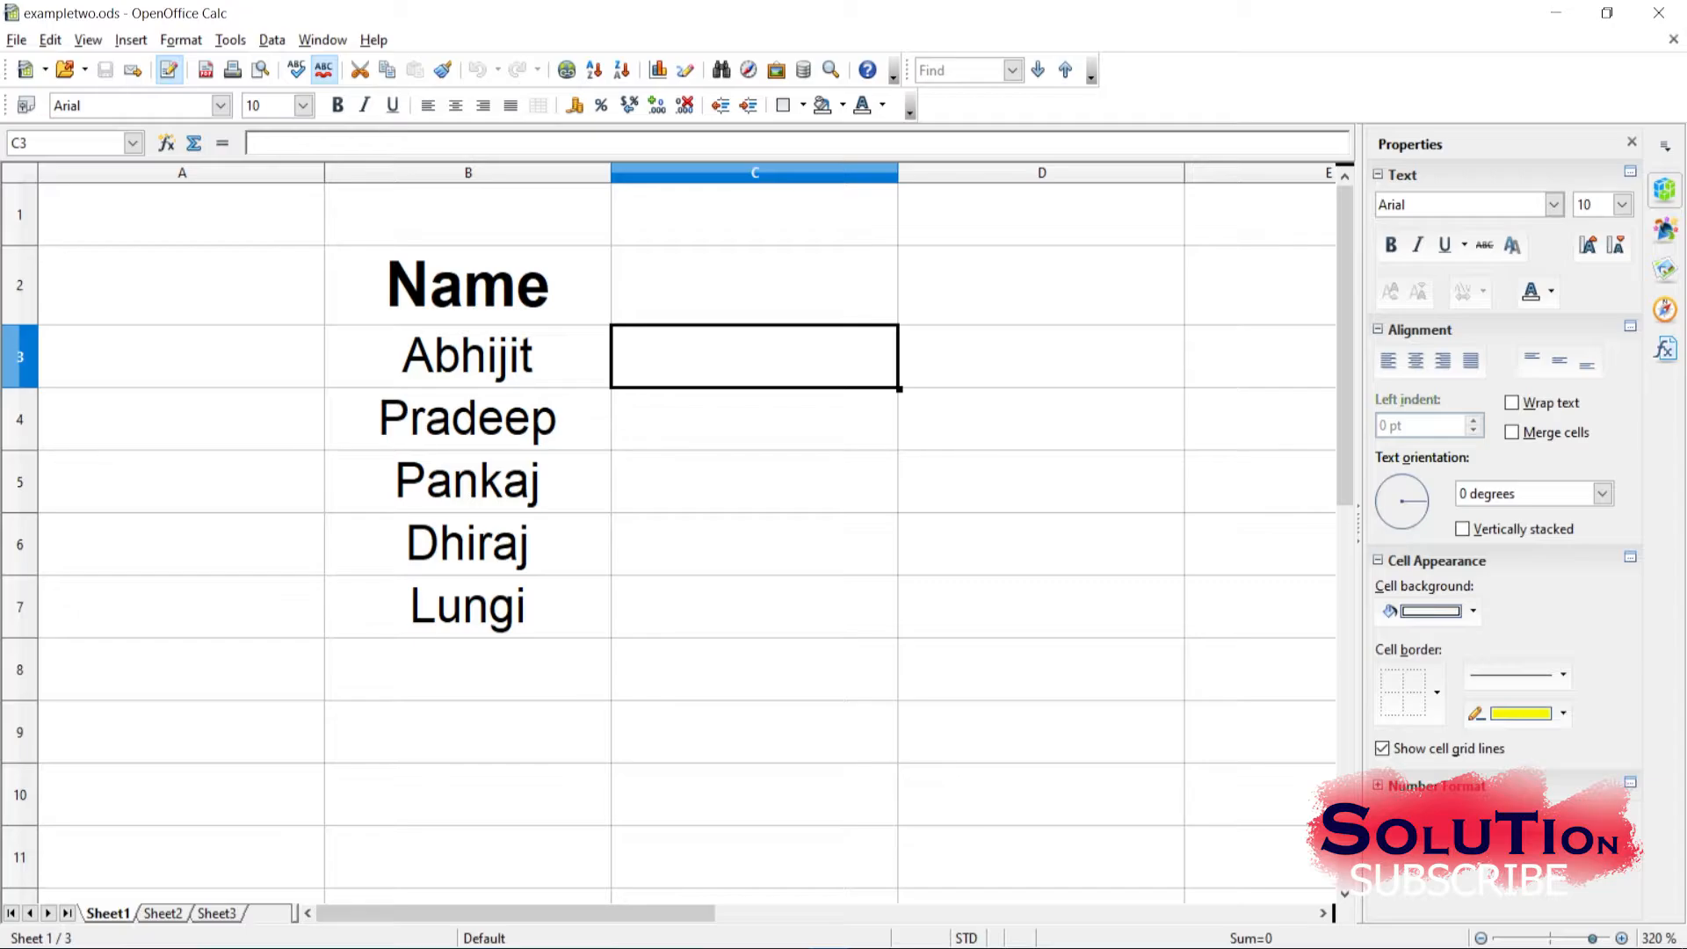
{"action": "left_click", "coordinate": [755, 286]}
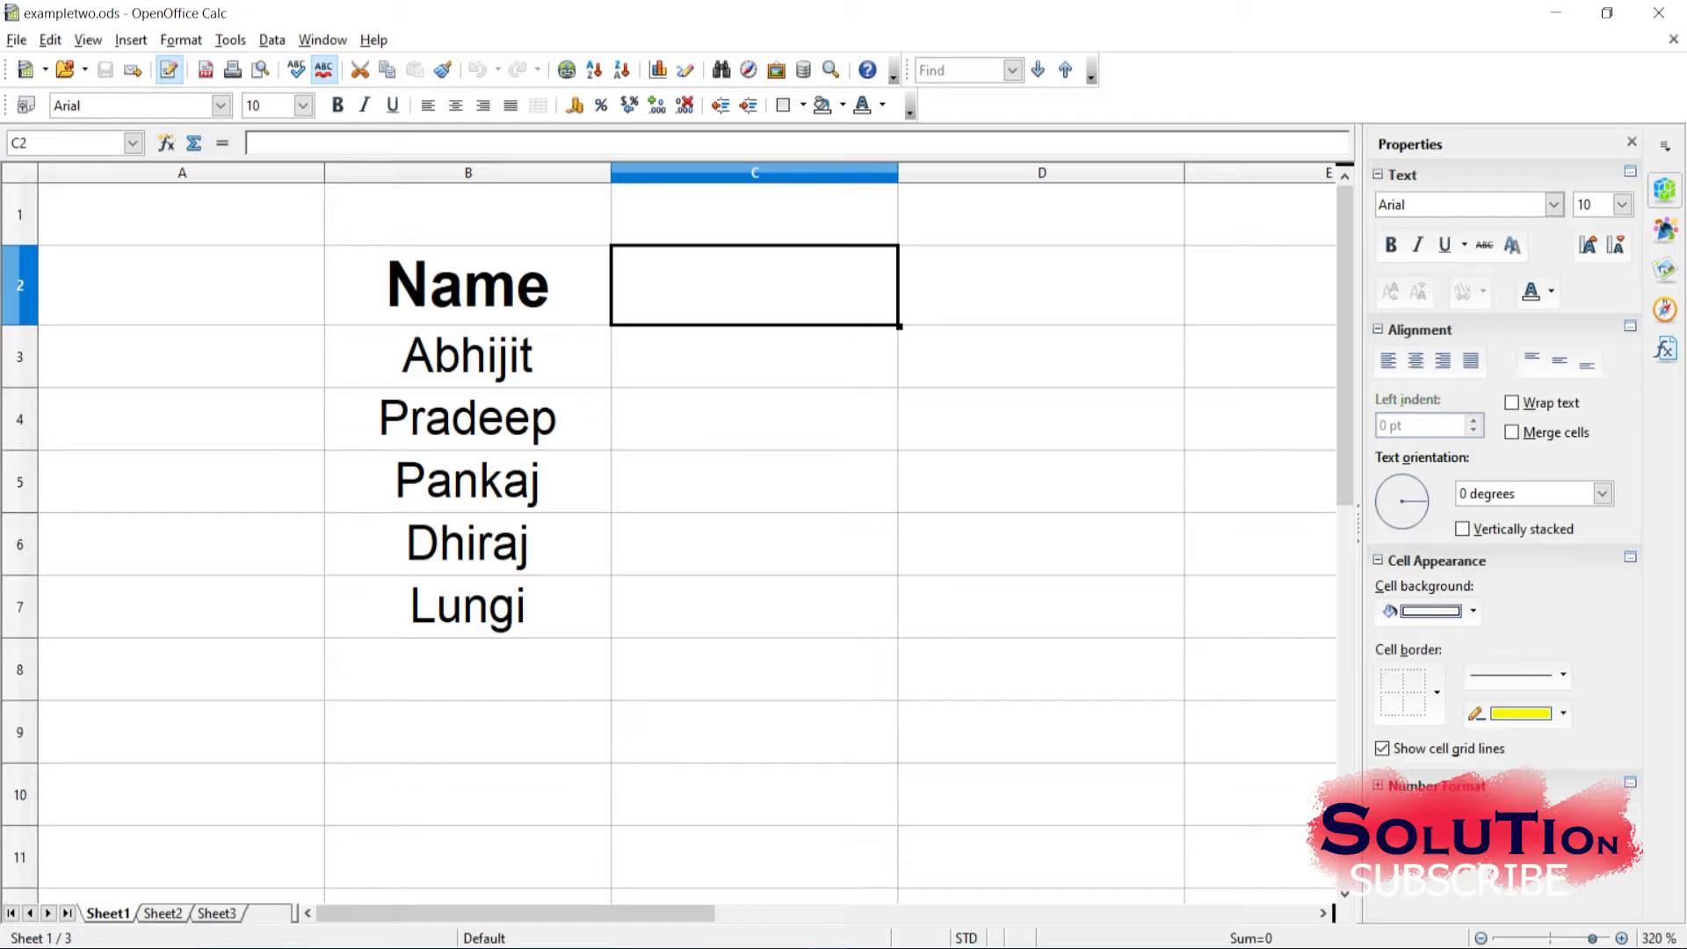
{"action": "left_click", "coordinate": [467, 419]}
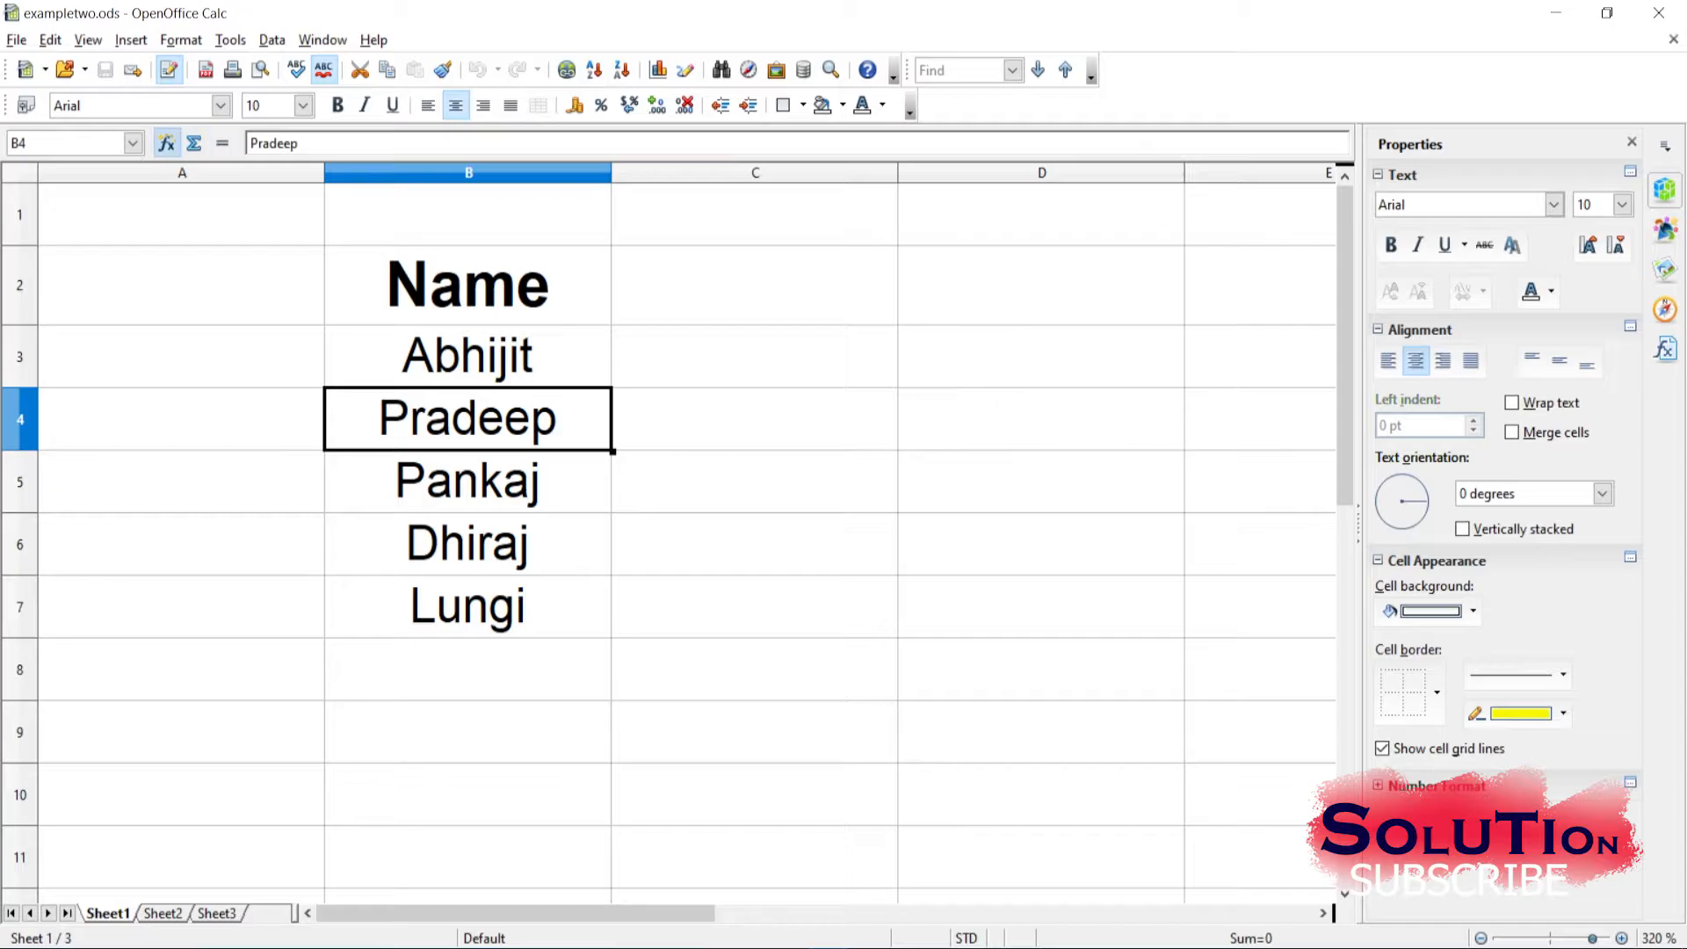
{"action": "key", "text": "alt+e"}
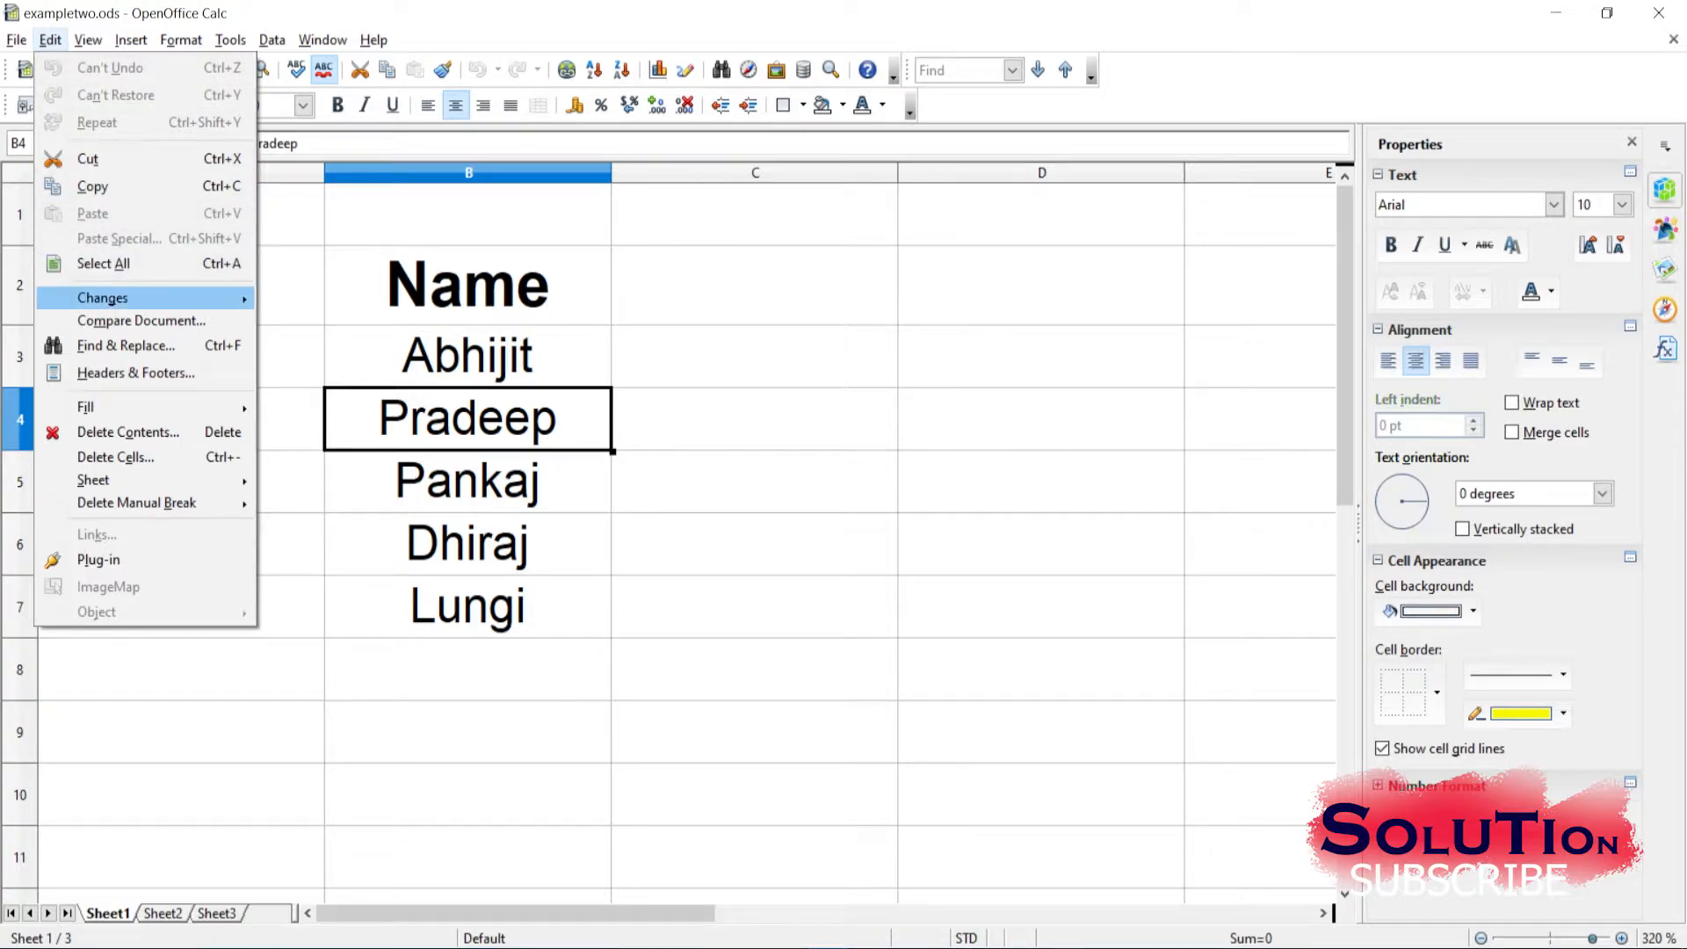
{"action": "mouse_move", "coordinate": [141, 298]}
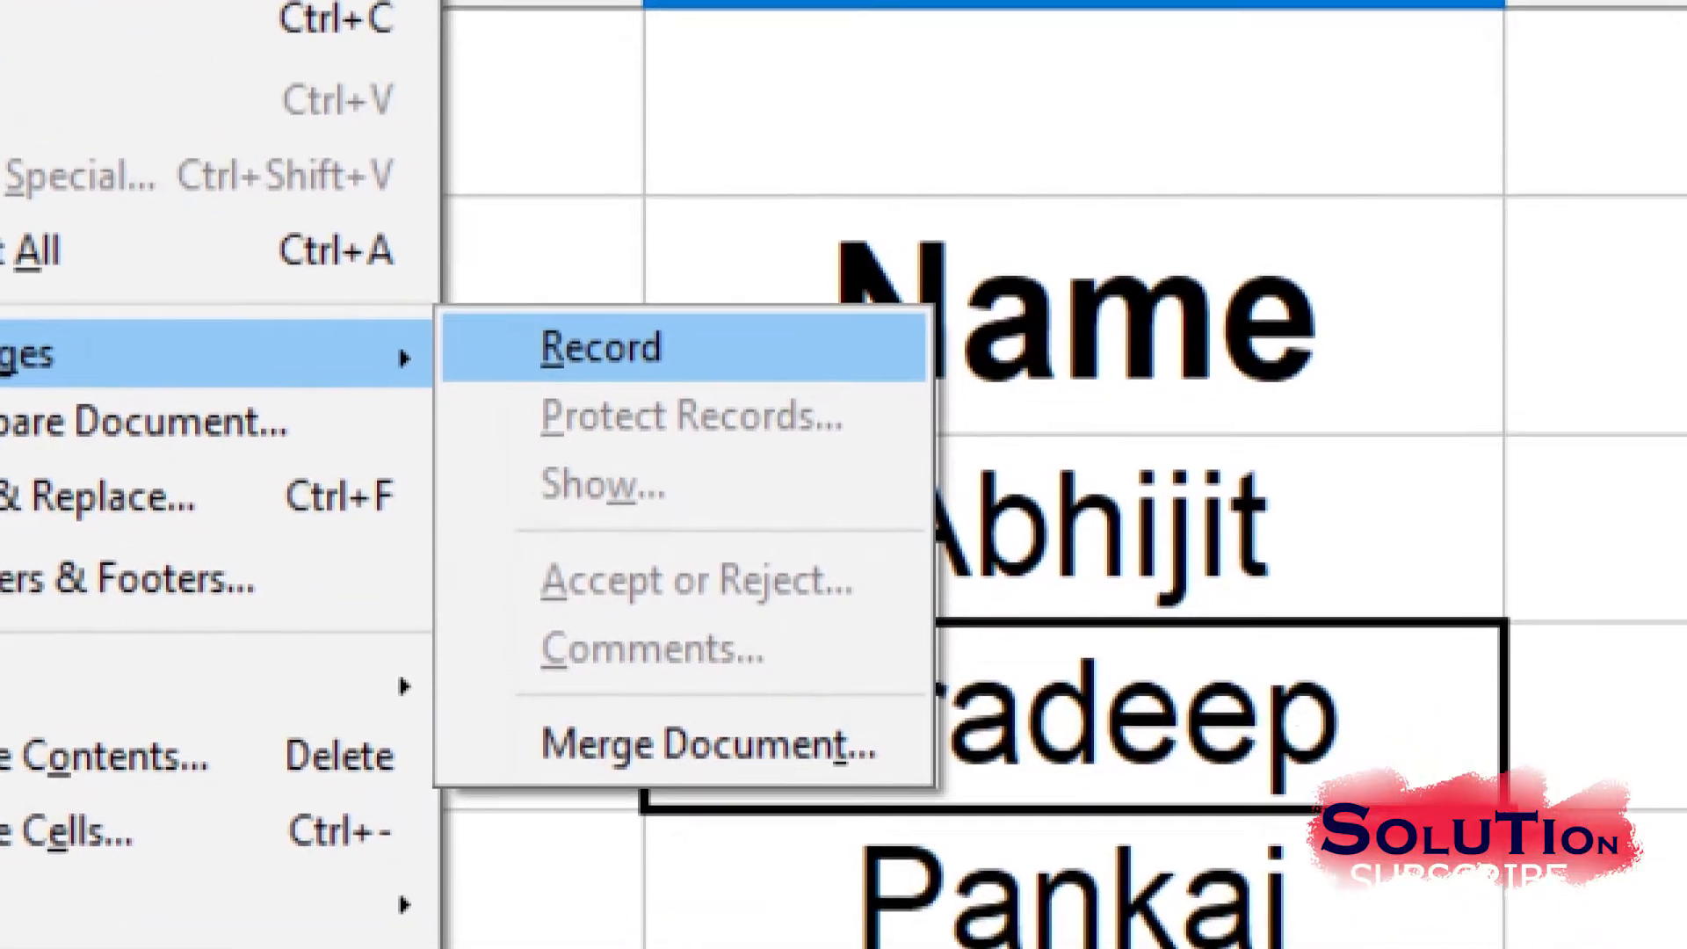
{"action": "left_click", "coordinate": [594, 348]}
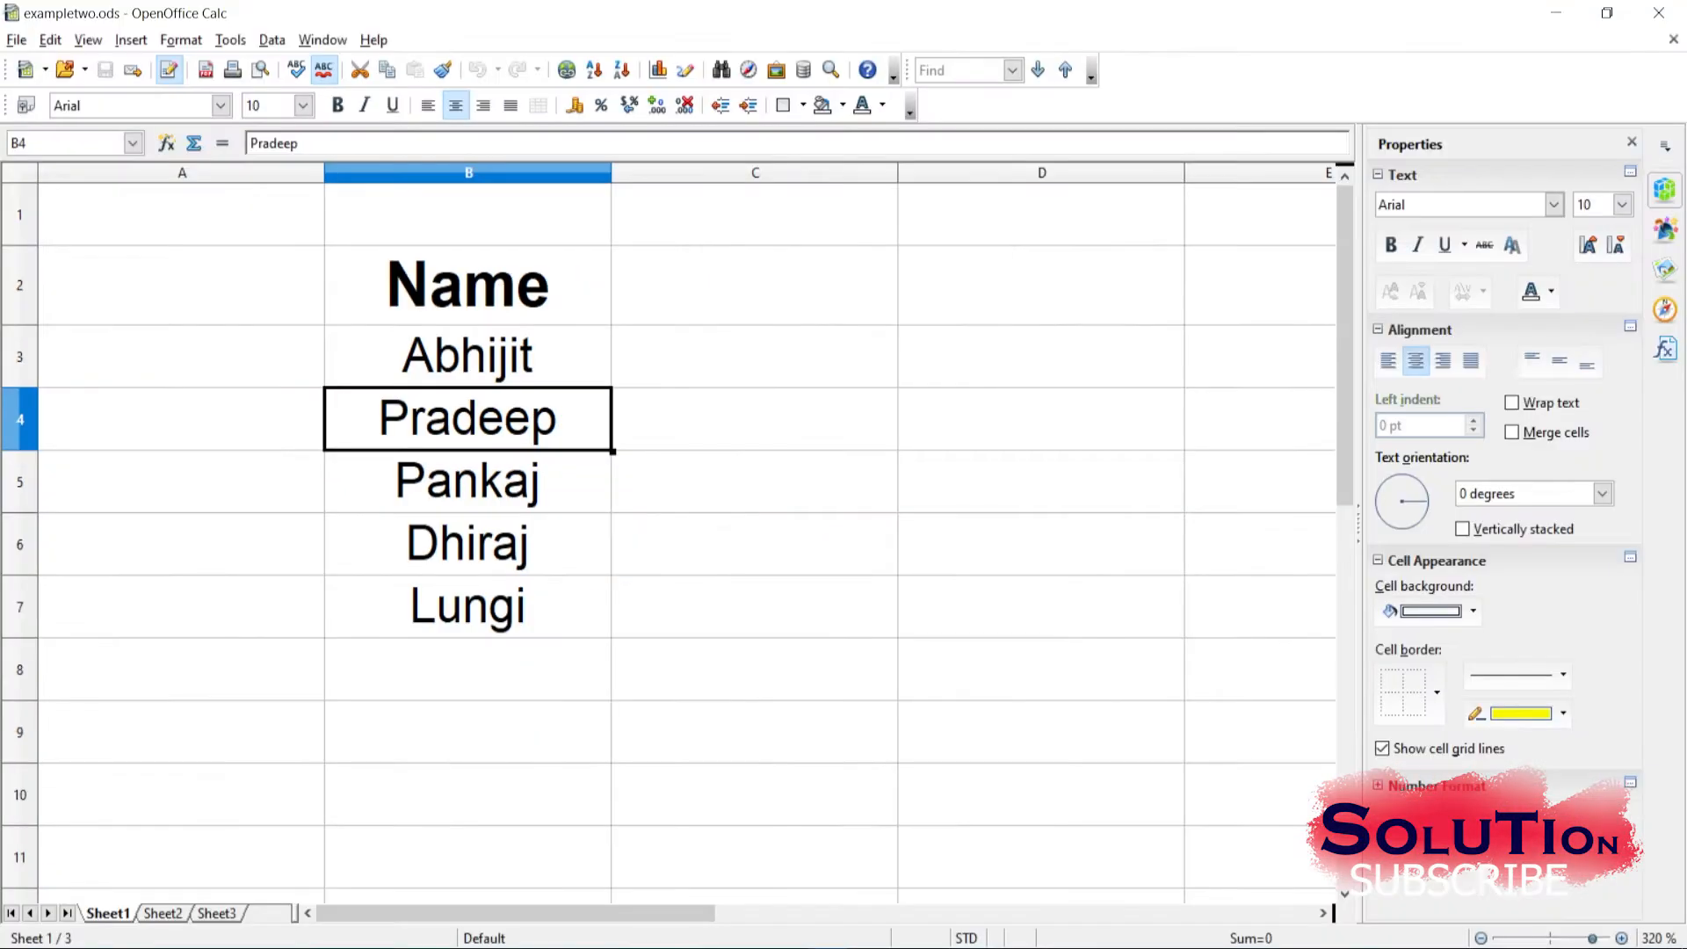
{"action": "left_click", "coordinate": [50, 39]}
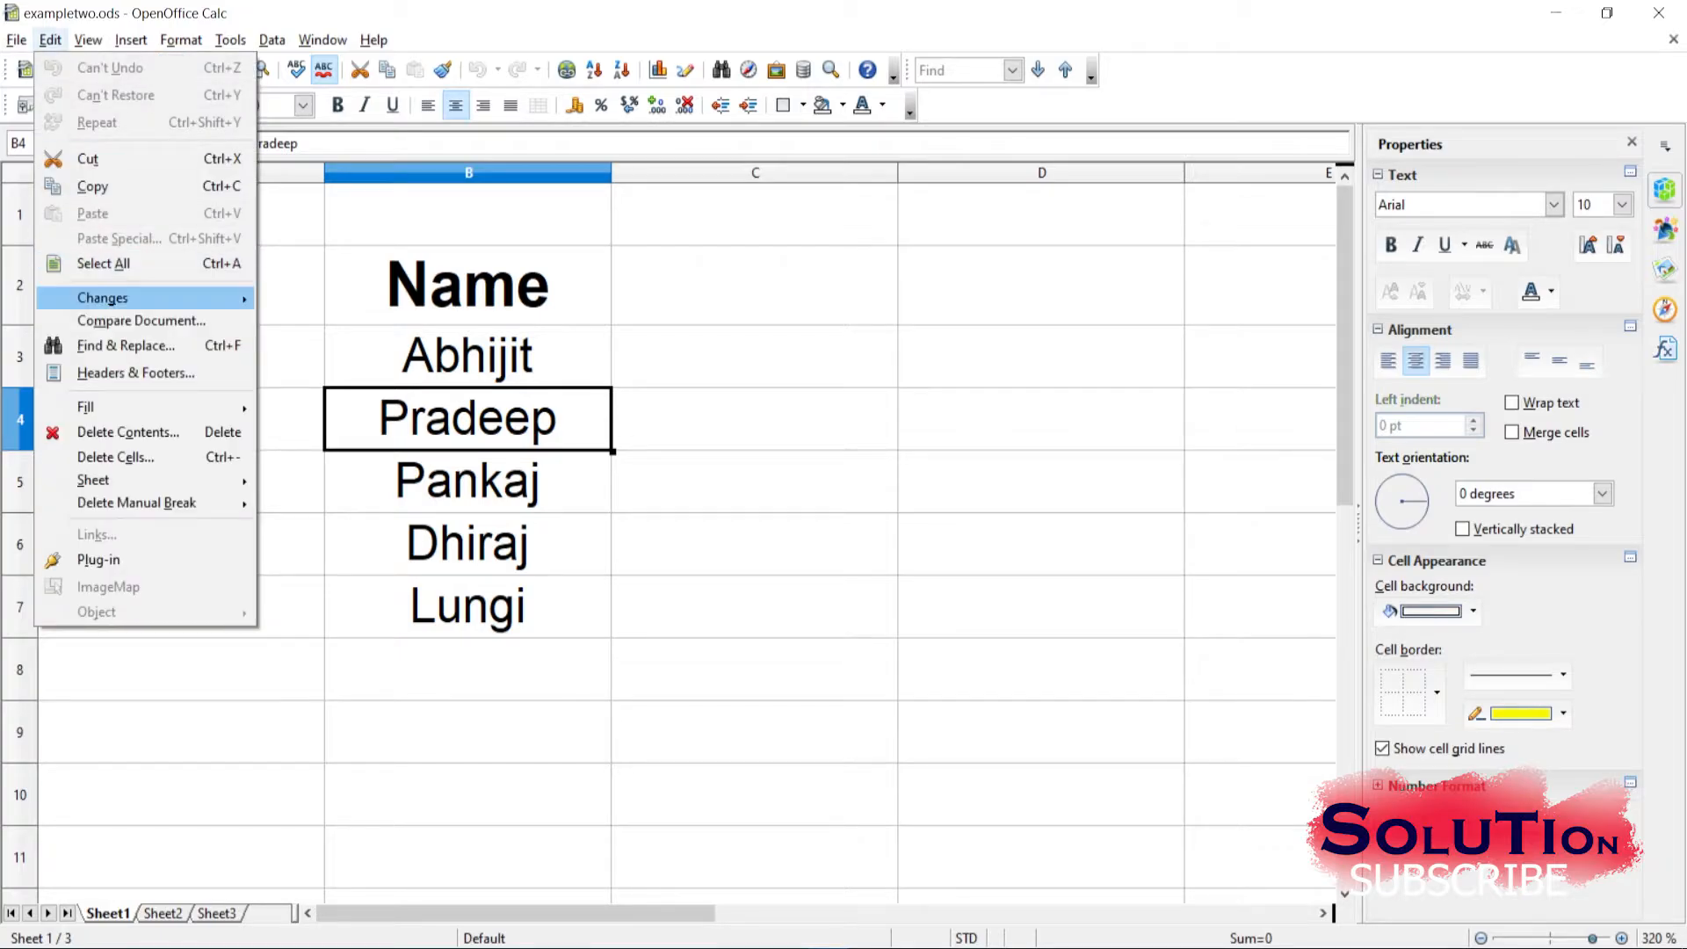
{"action": "mouse_move", "coordinate": [103, 298]}
{"action": "left_click", "coordinate": [312, 296]}
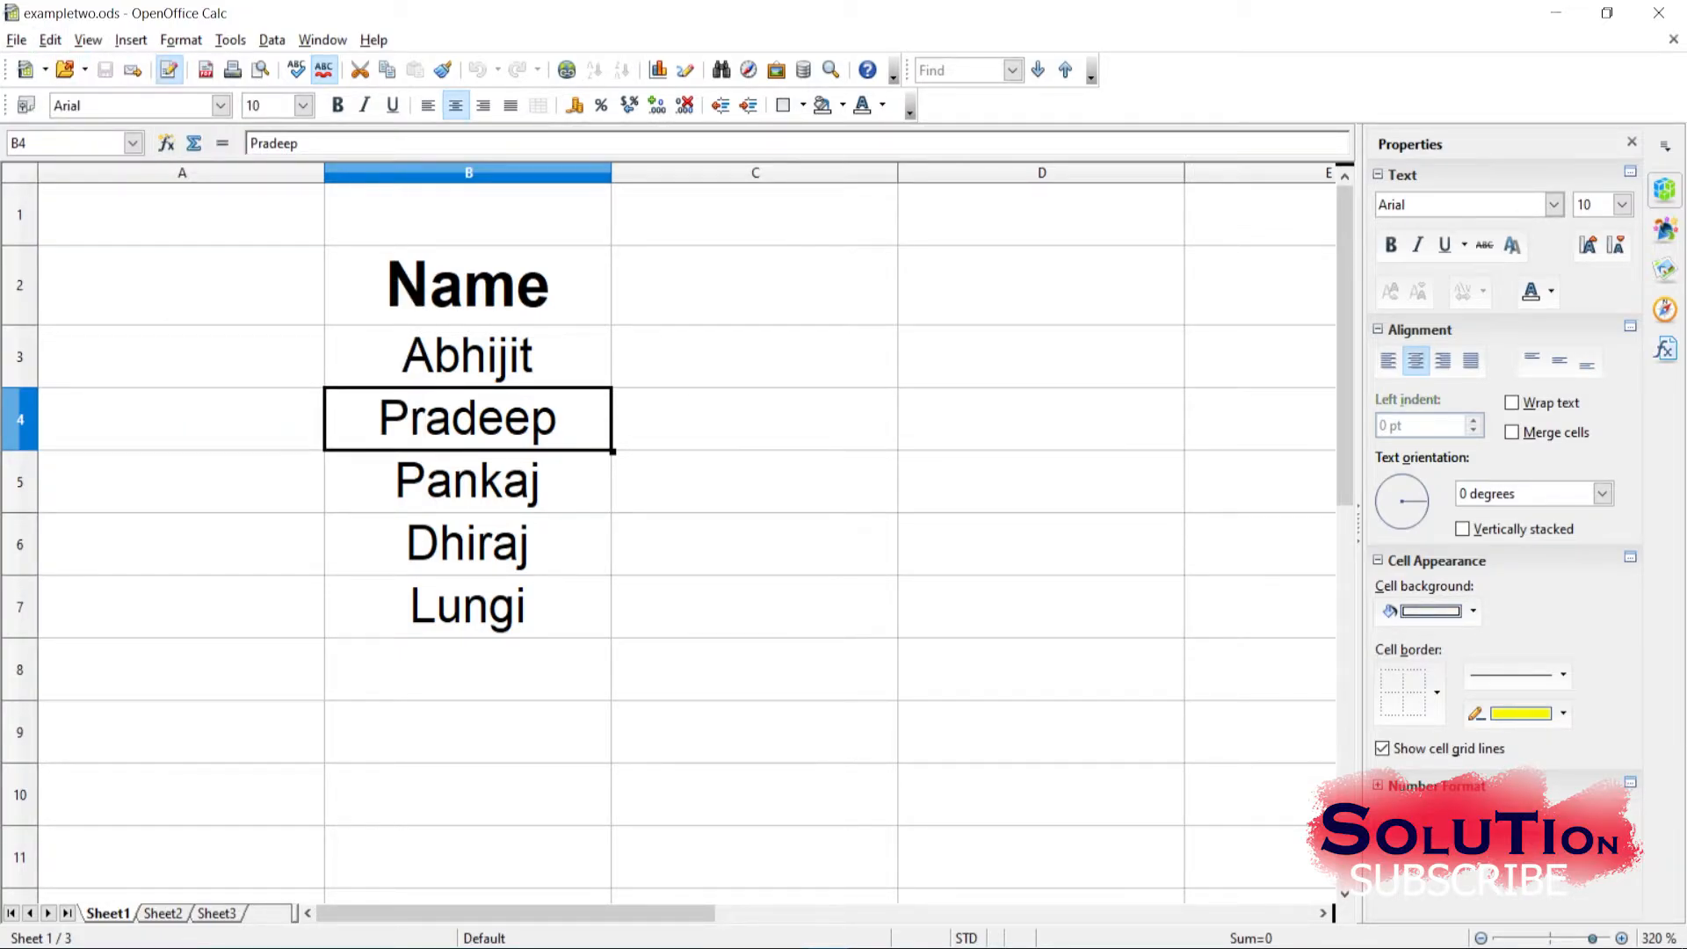
{"action": "left_click", "coordinate": [50, 40]}
{"action": "mouse_move", "coordinate": [131, 298]}
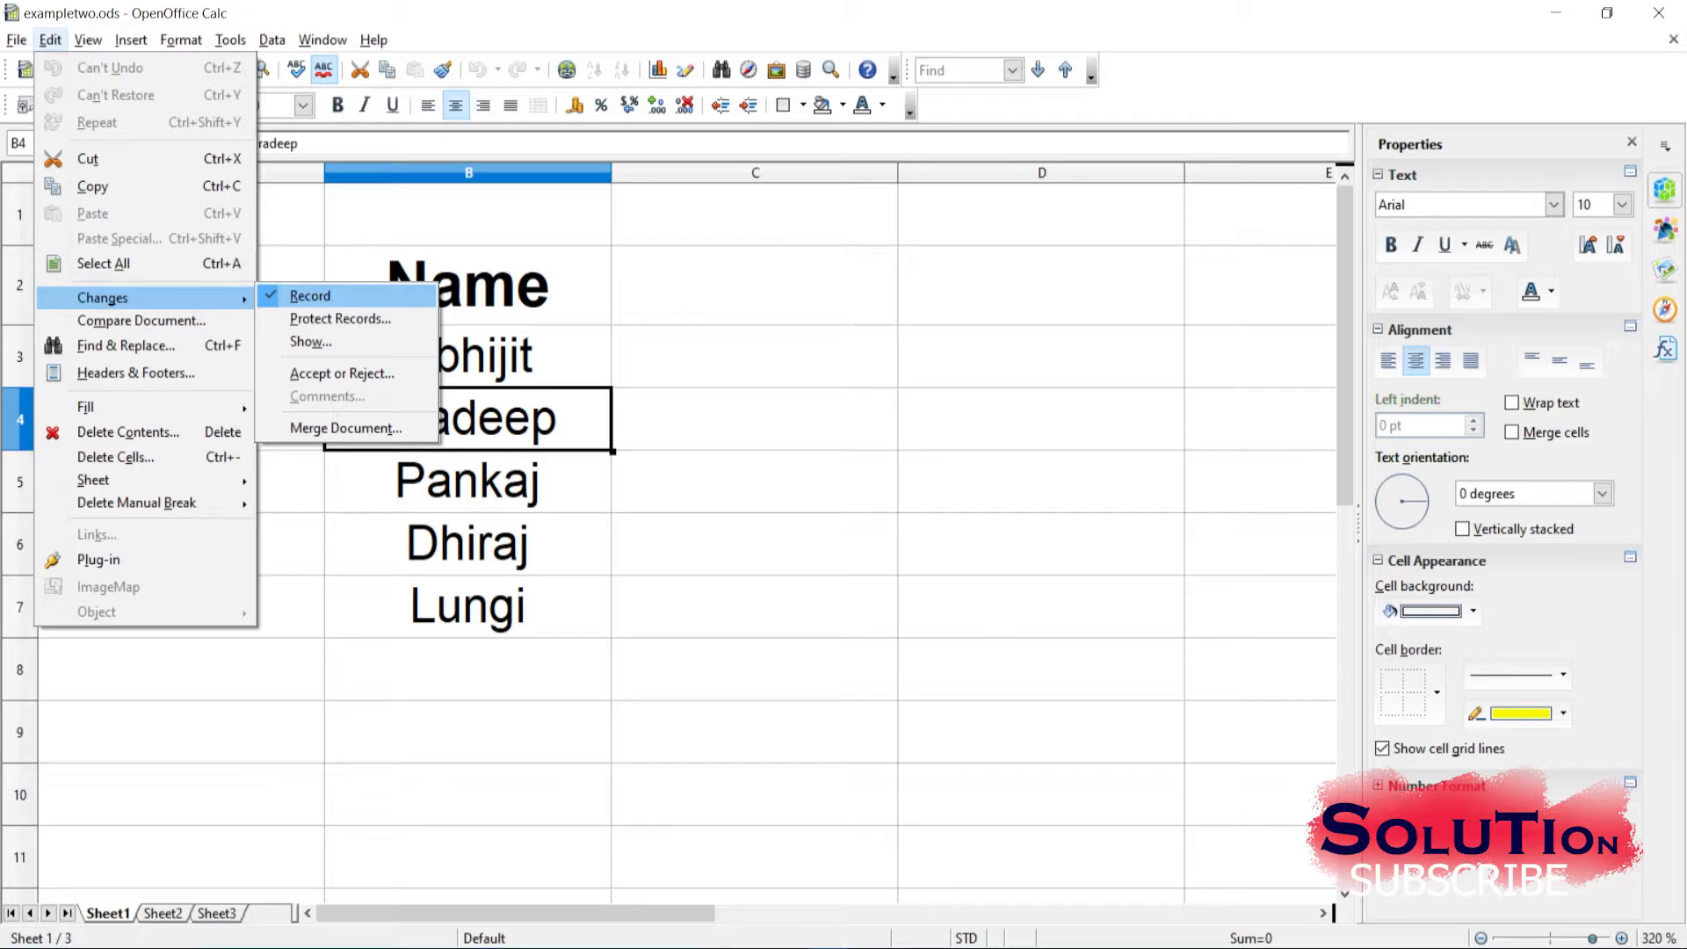
{"action": "left_click", "coordinate": [310, 295]}
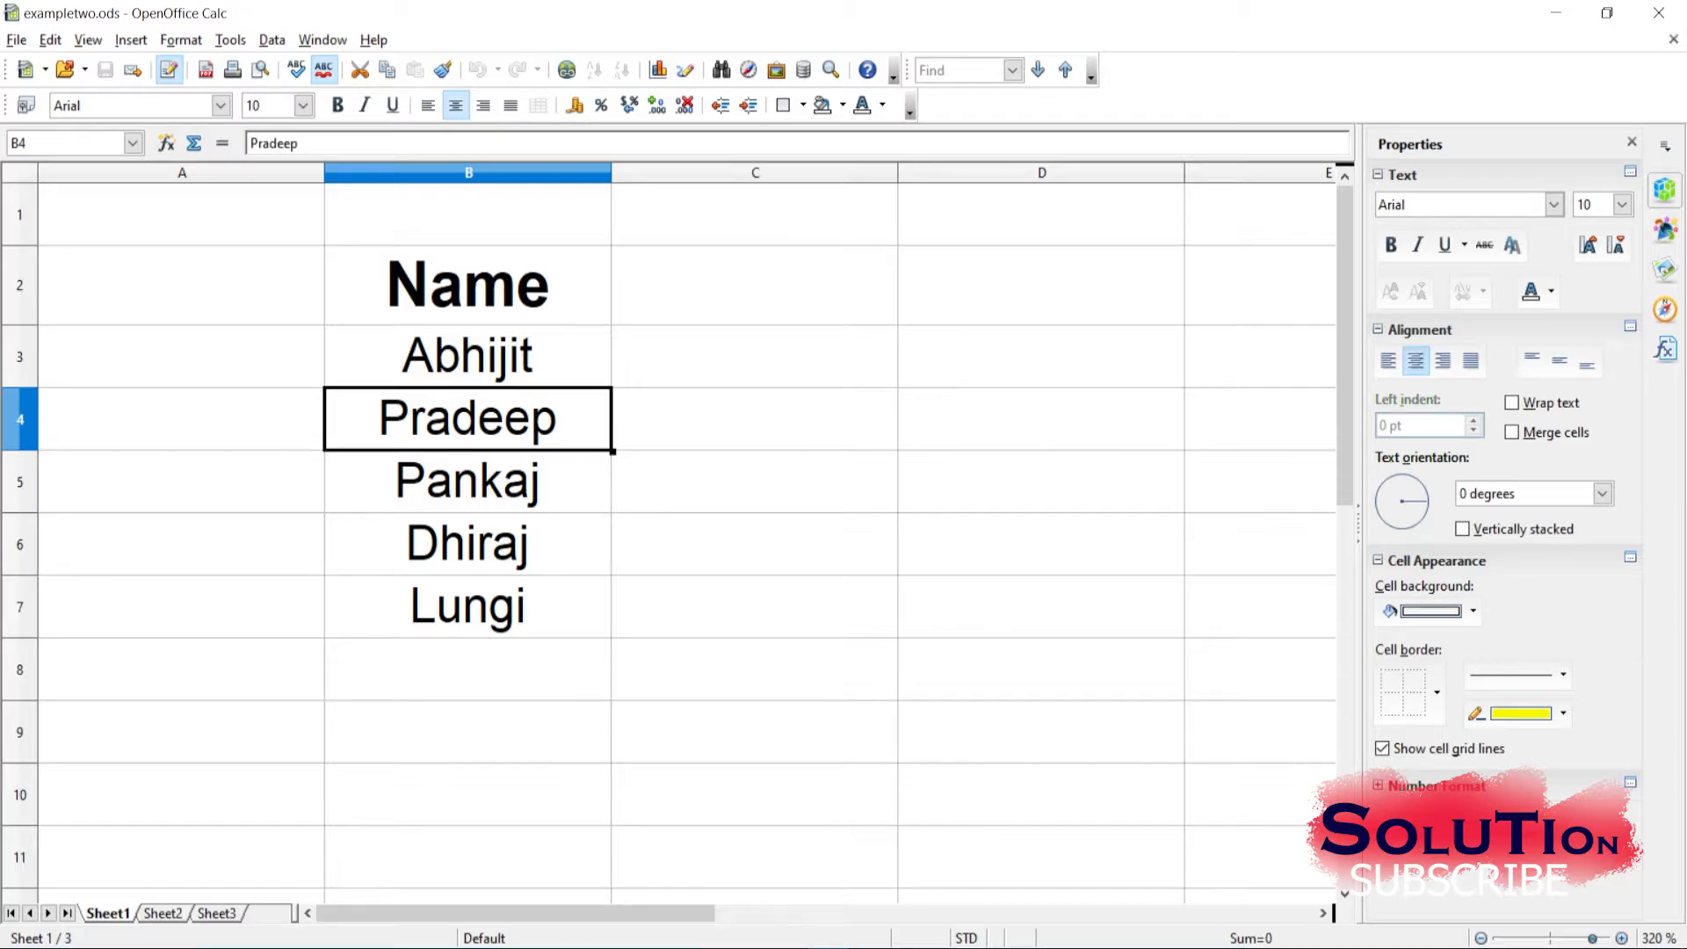
Replace the entry in cell B4 with a different first name while changes are being recorded
{"action": "type", "text": "Fa"}
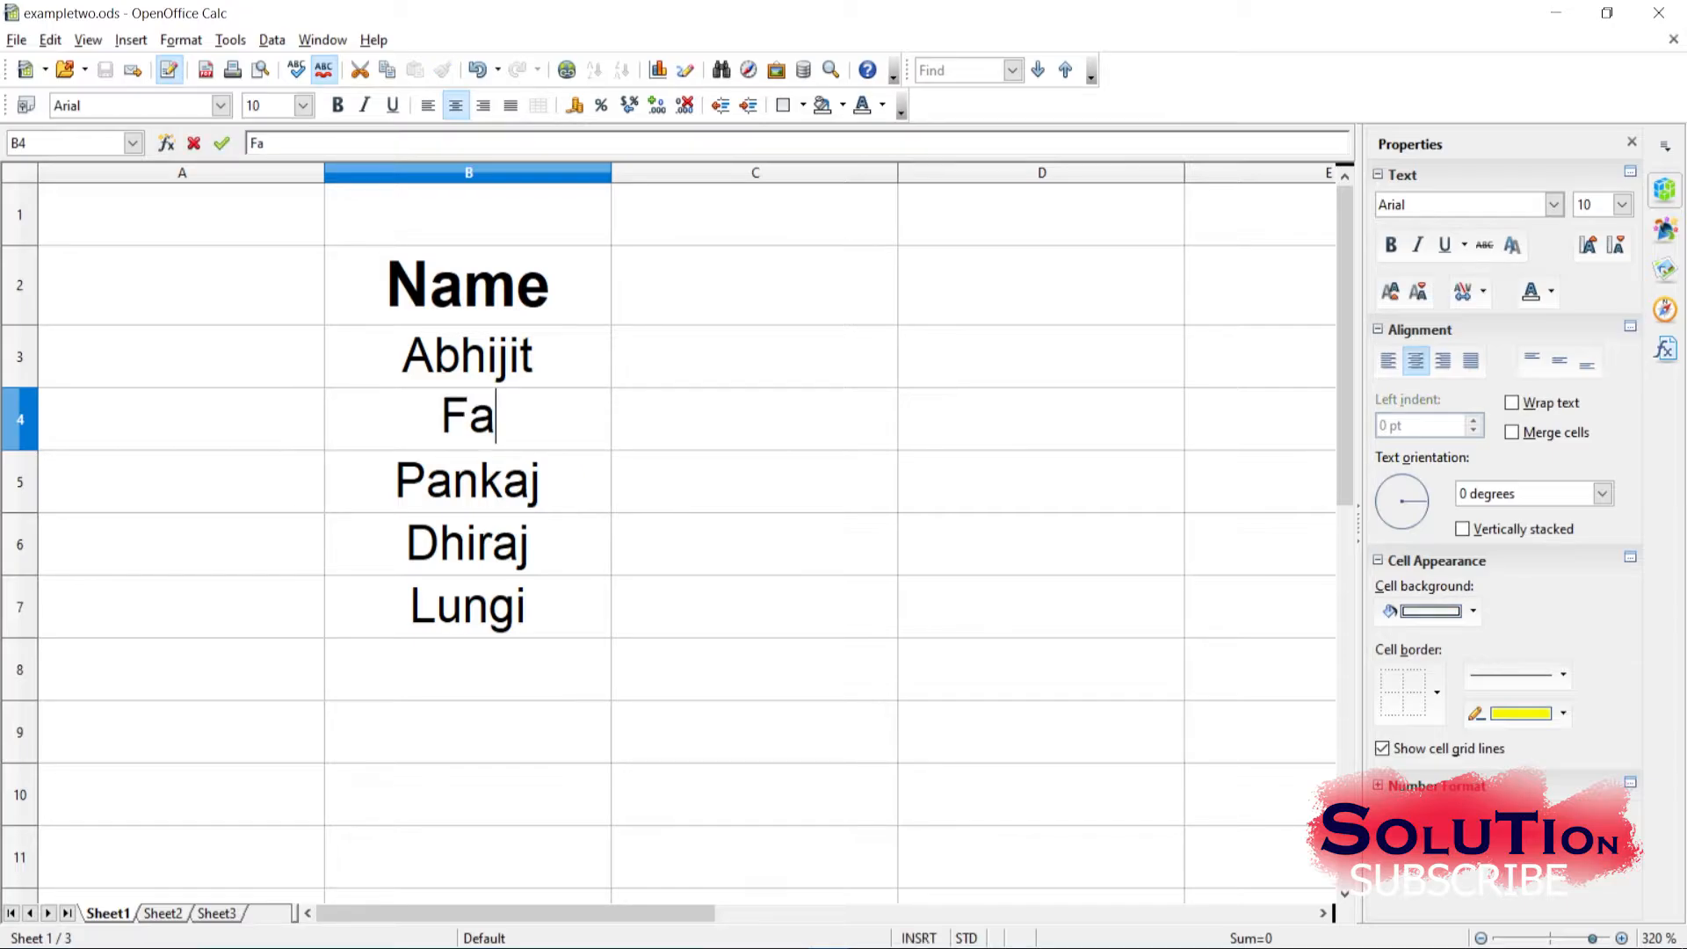
{"action": "type", "text": "tema"}
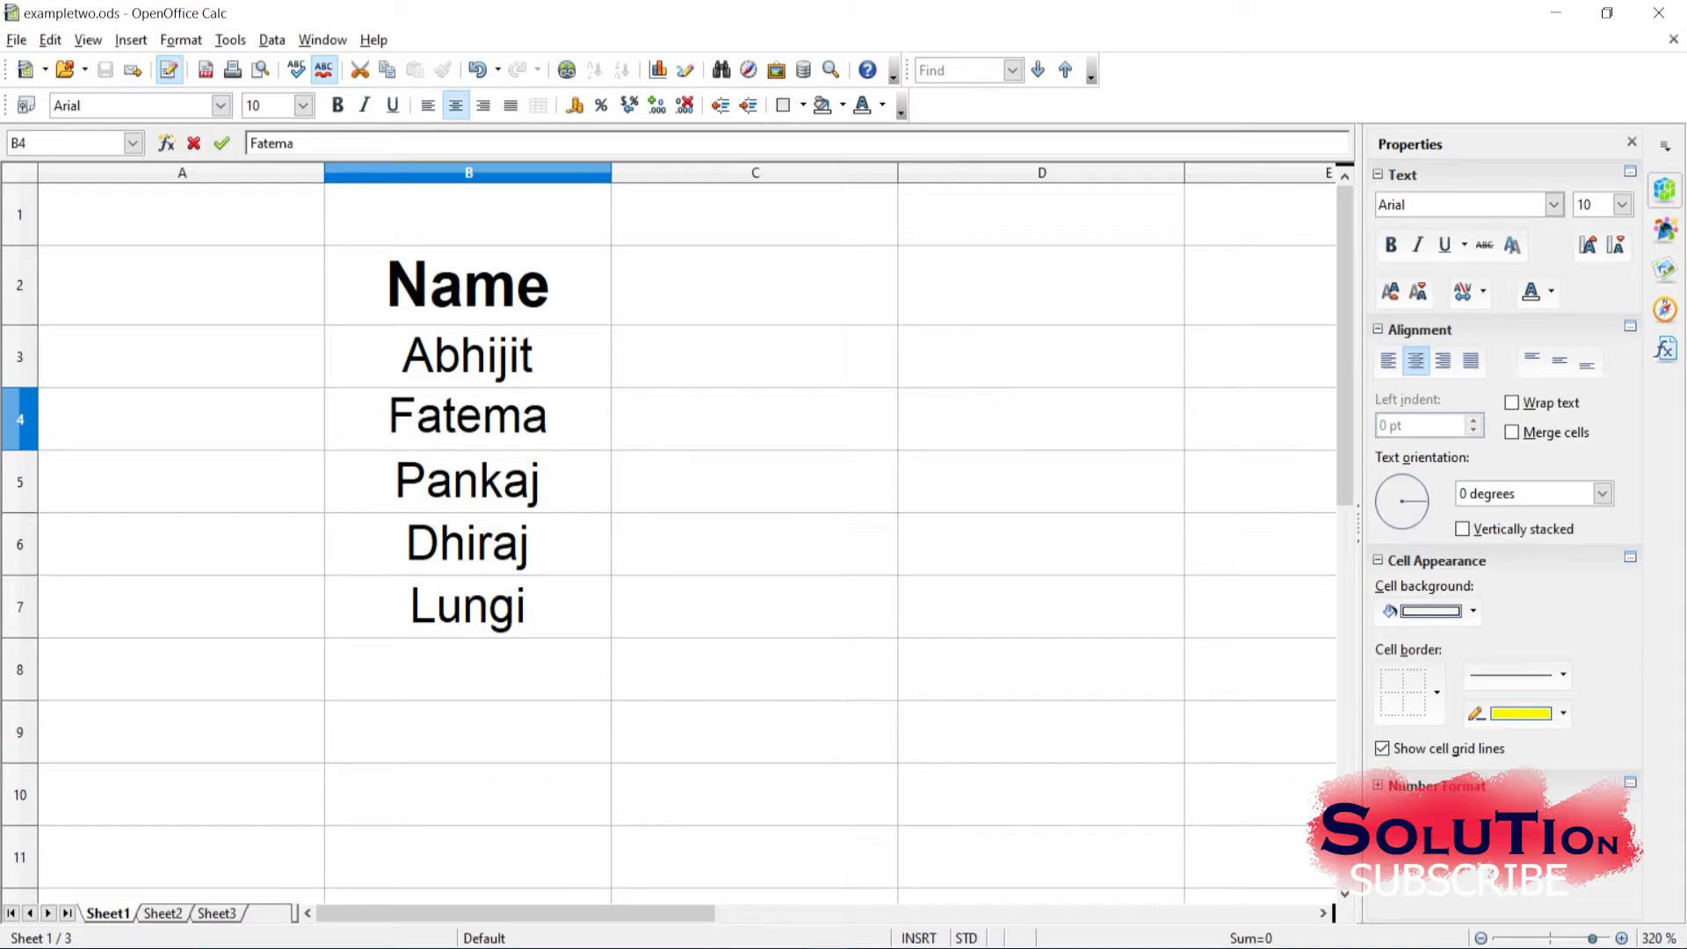
{"action": "key", "text": "Return"}
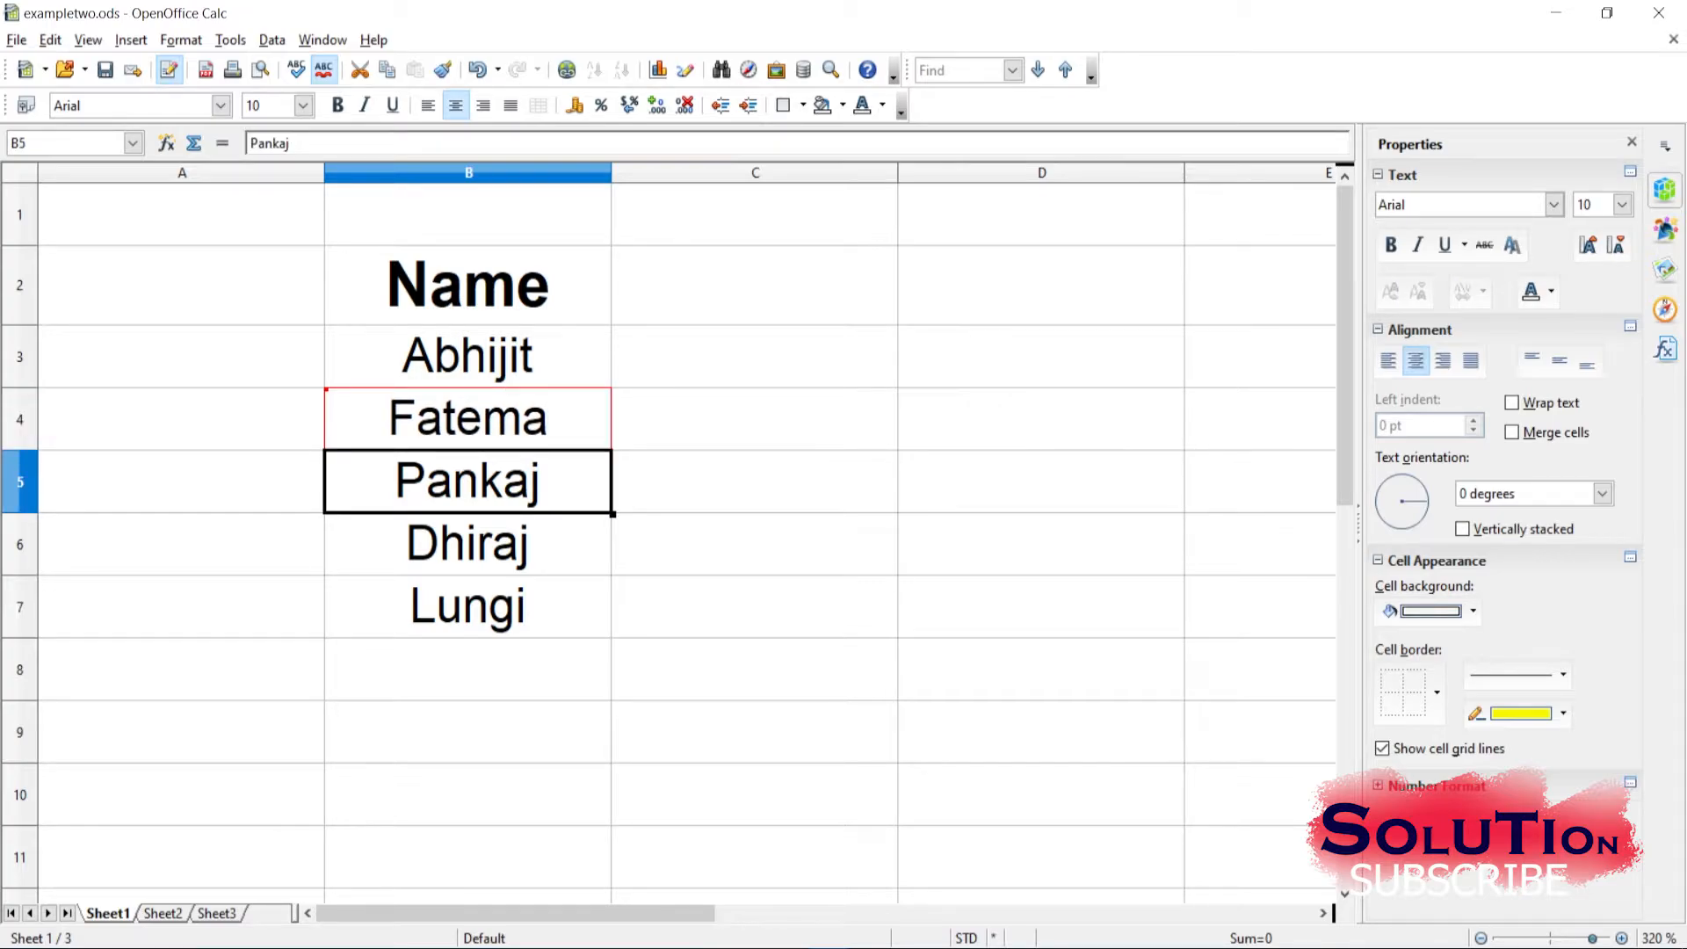
{"action": "left_click", "coordinate": [755, 419]}
{"action": "left_click", "coordinate": [1041, 481]}
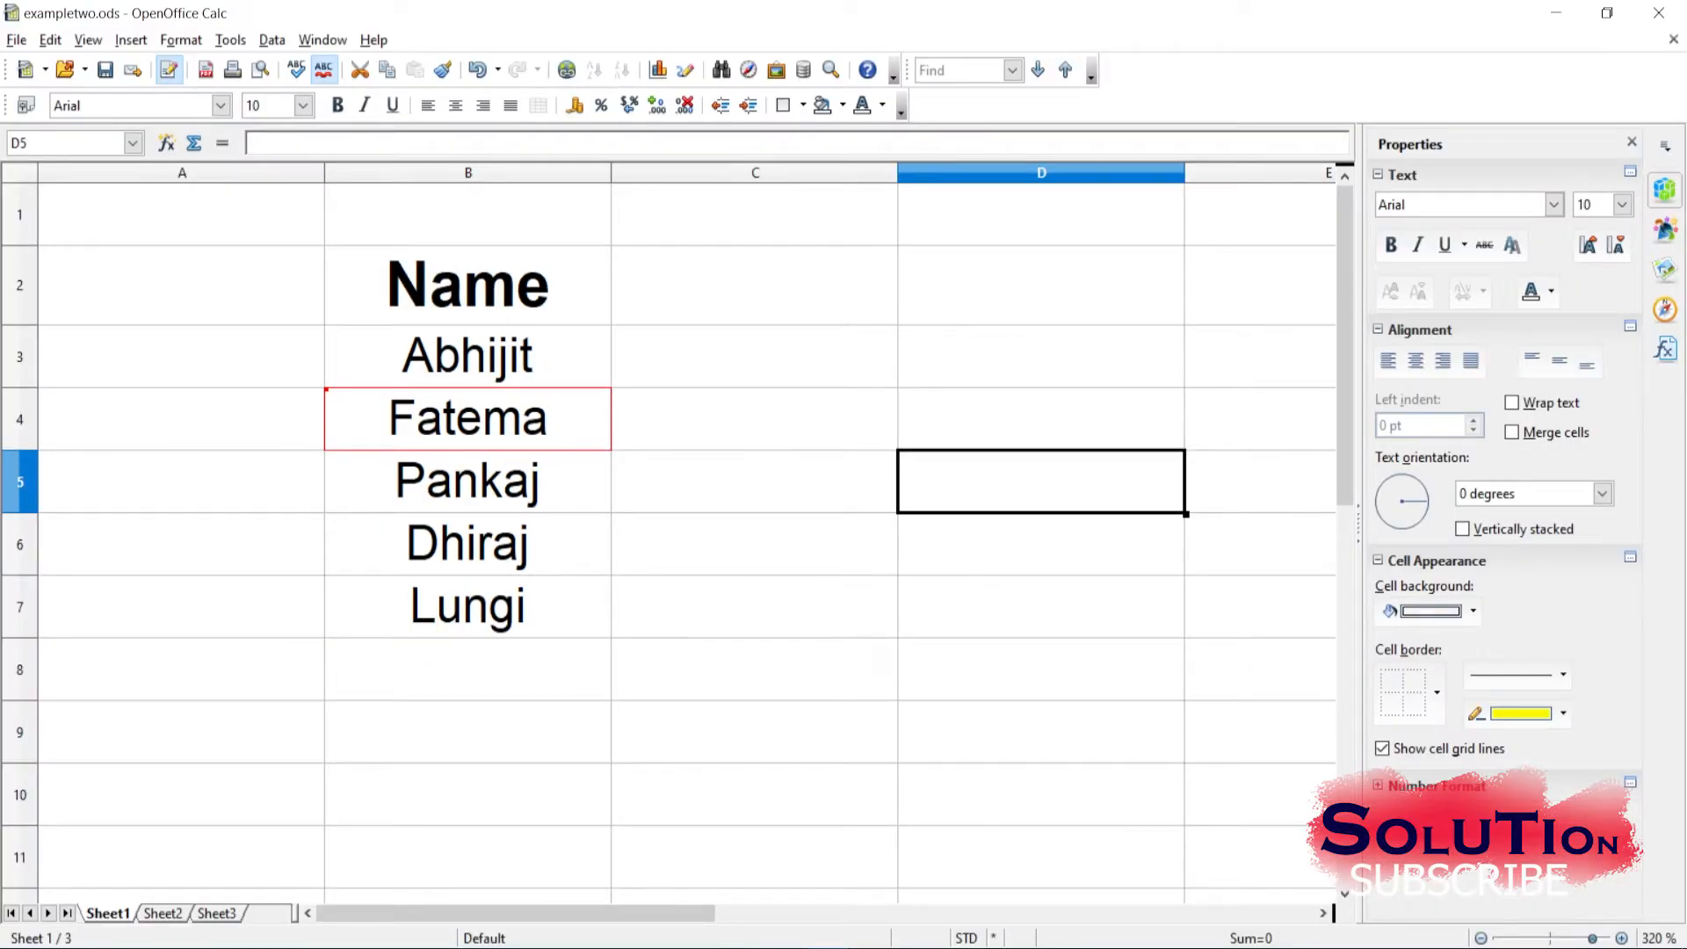
Replace the entry in cell B7, the last one in the Name column, with a different first name
{"action": "left_click", "coordinate": [468, 606]}
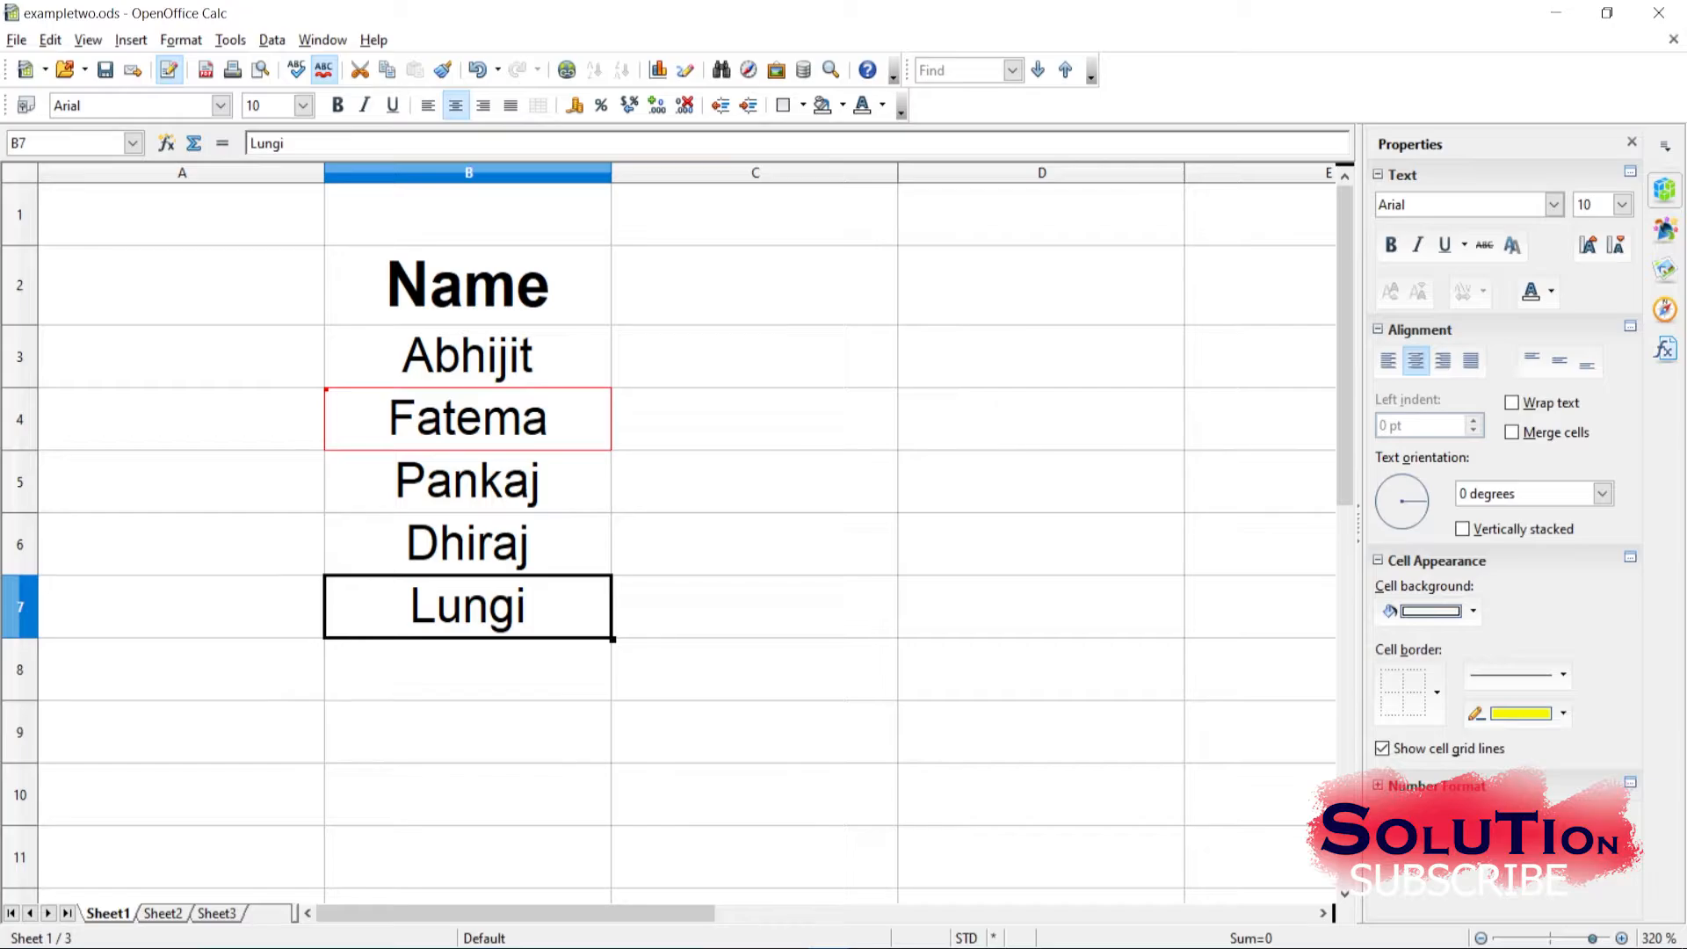
{"action": "type", "text": "Jube"}
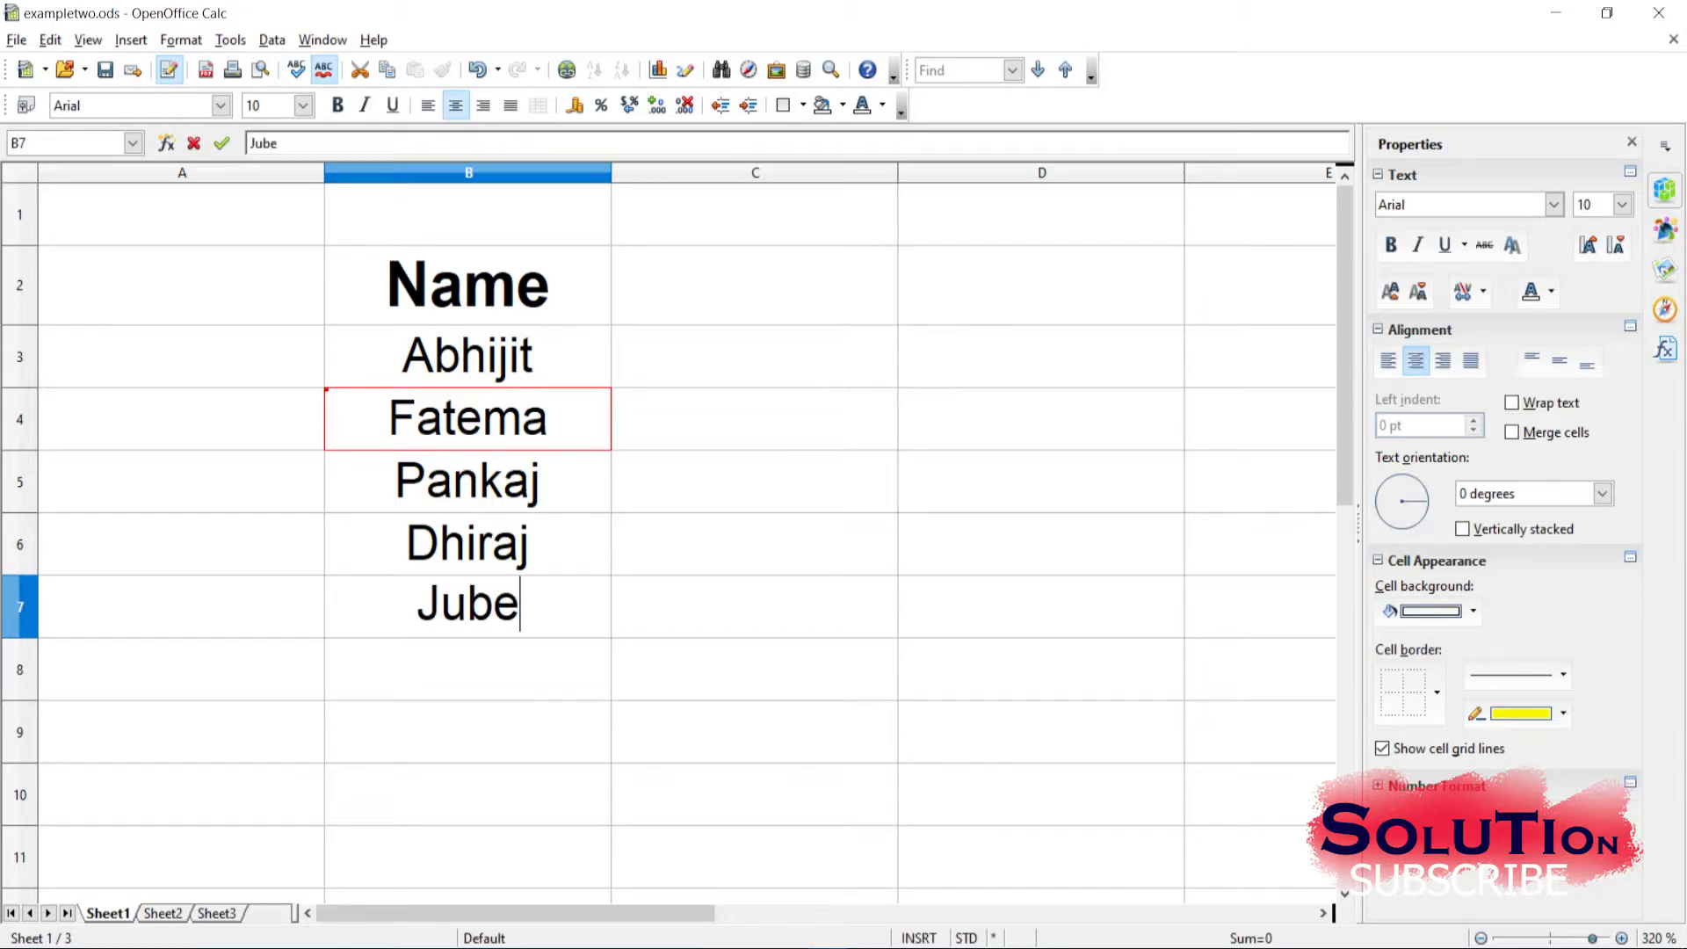
{"action": "type", "text": "n"}
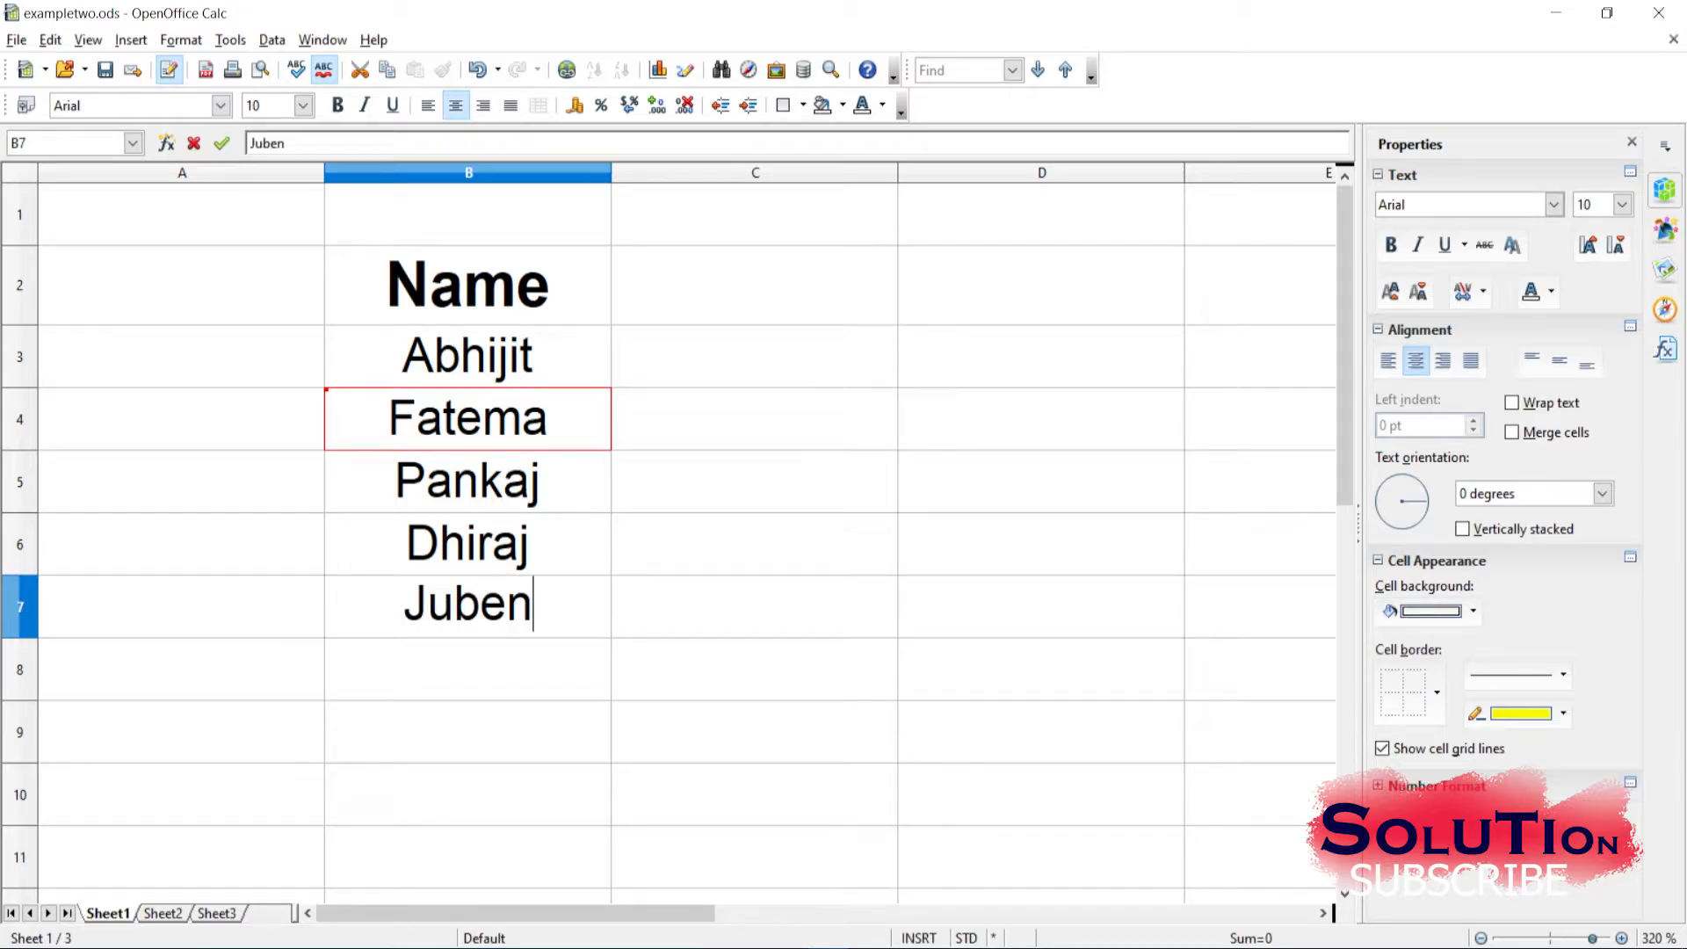
{"action": "key", "text": "Return"}
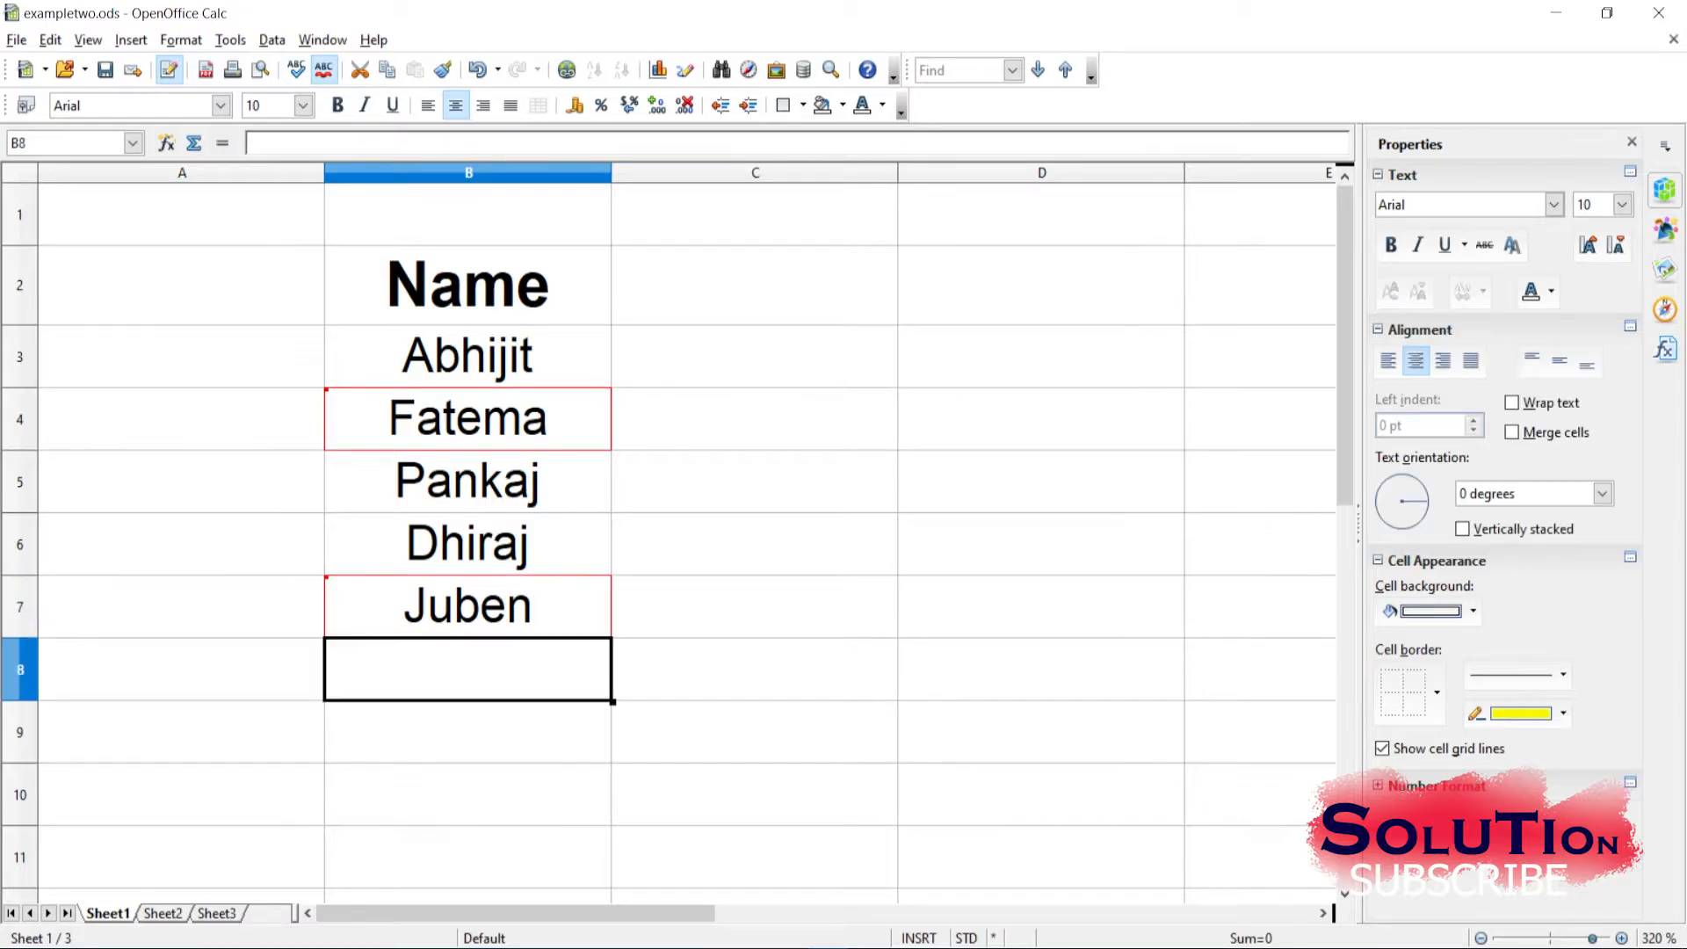
{"action": "left_click", "coordinate": [755, 419]}
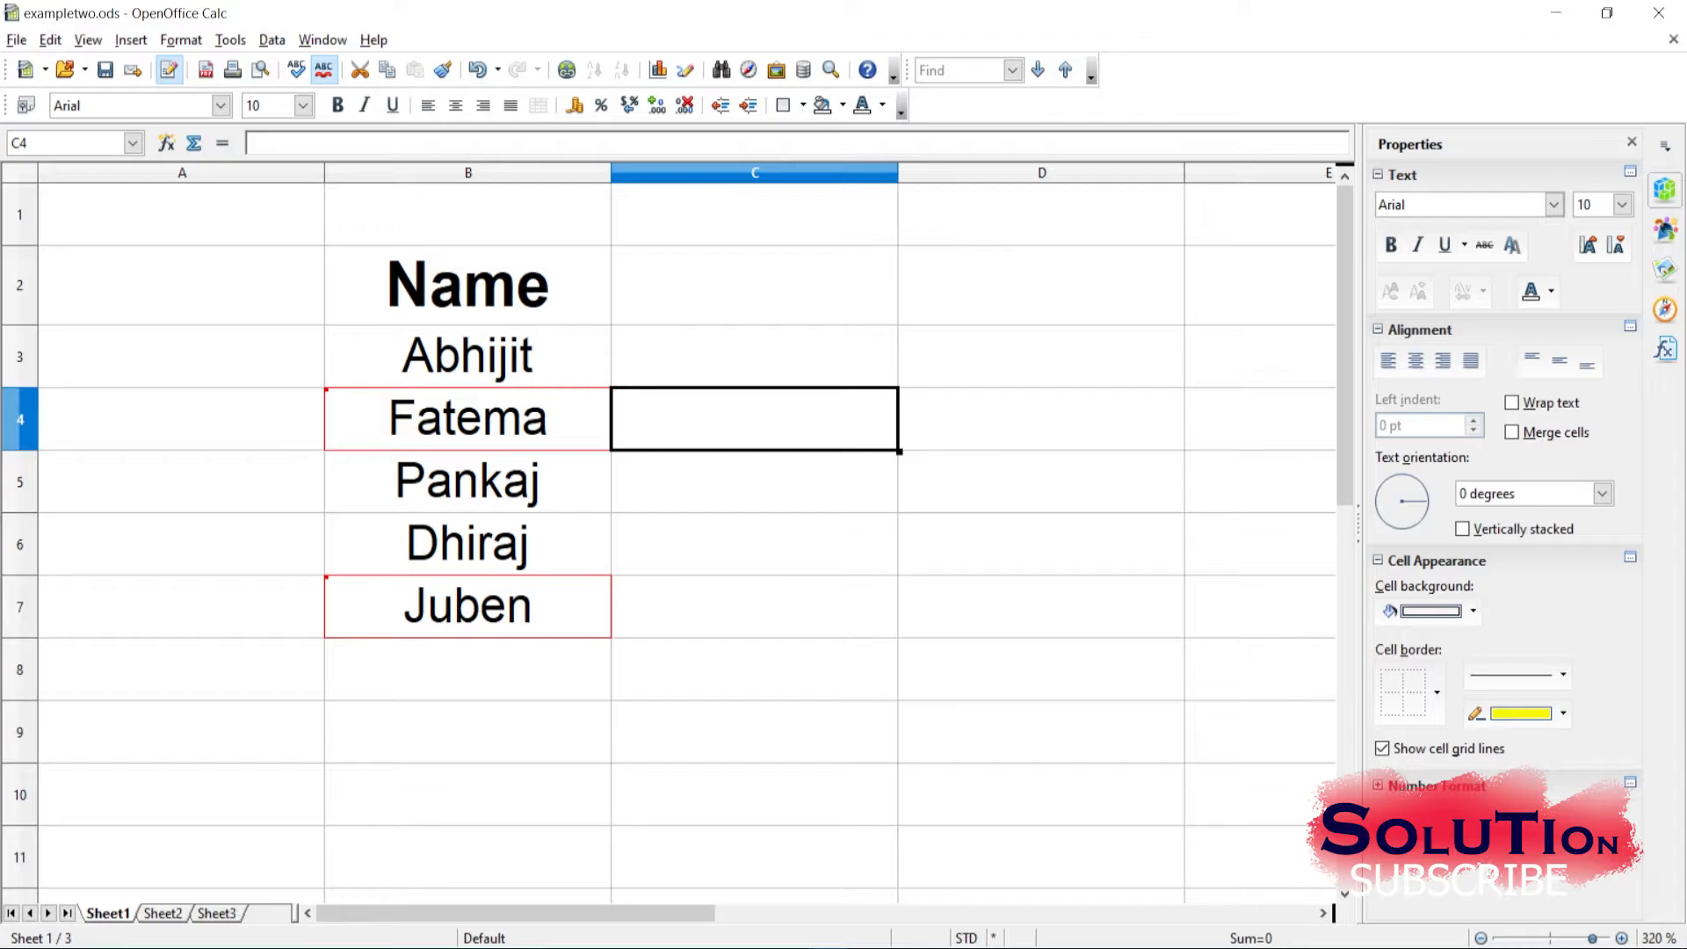
{"action": "mouse_move", "coordinate": [467, 419]}
{"action": "mouse_move", "coordinate": [468, 607]}
{"action": "left_click", "coordinate": [50, 40]}
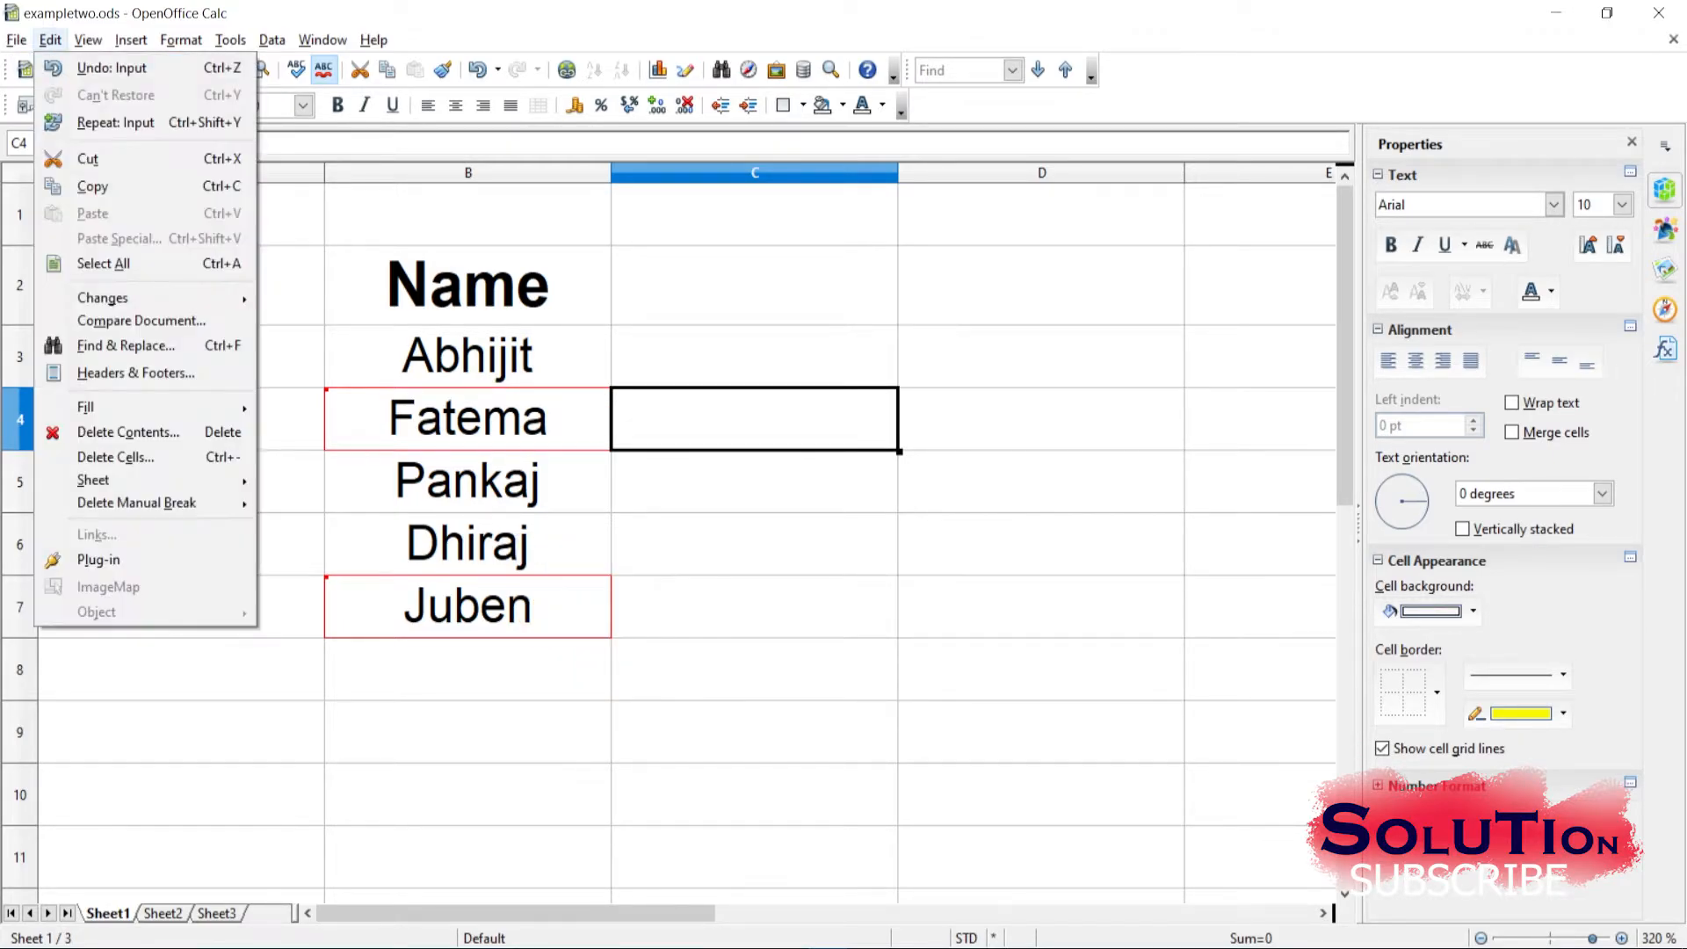
{"action": "mouse_move", "coordinate": [103, 298]}
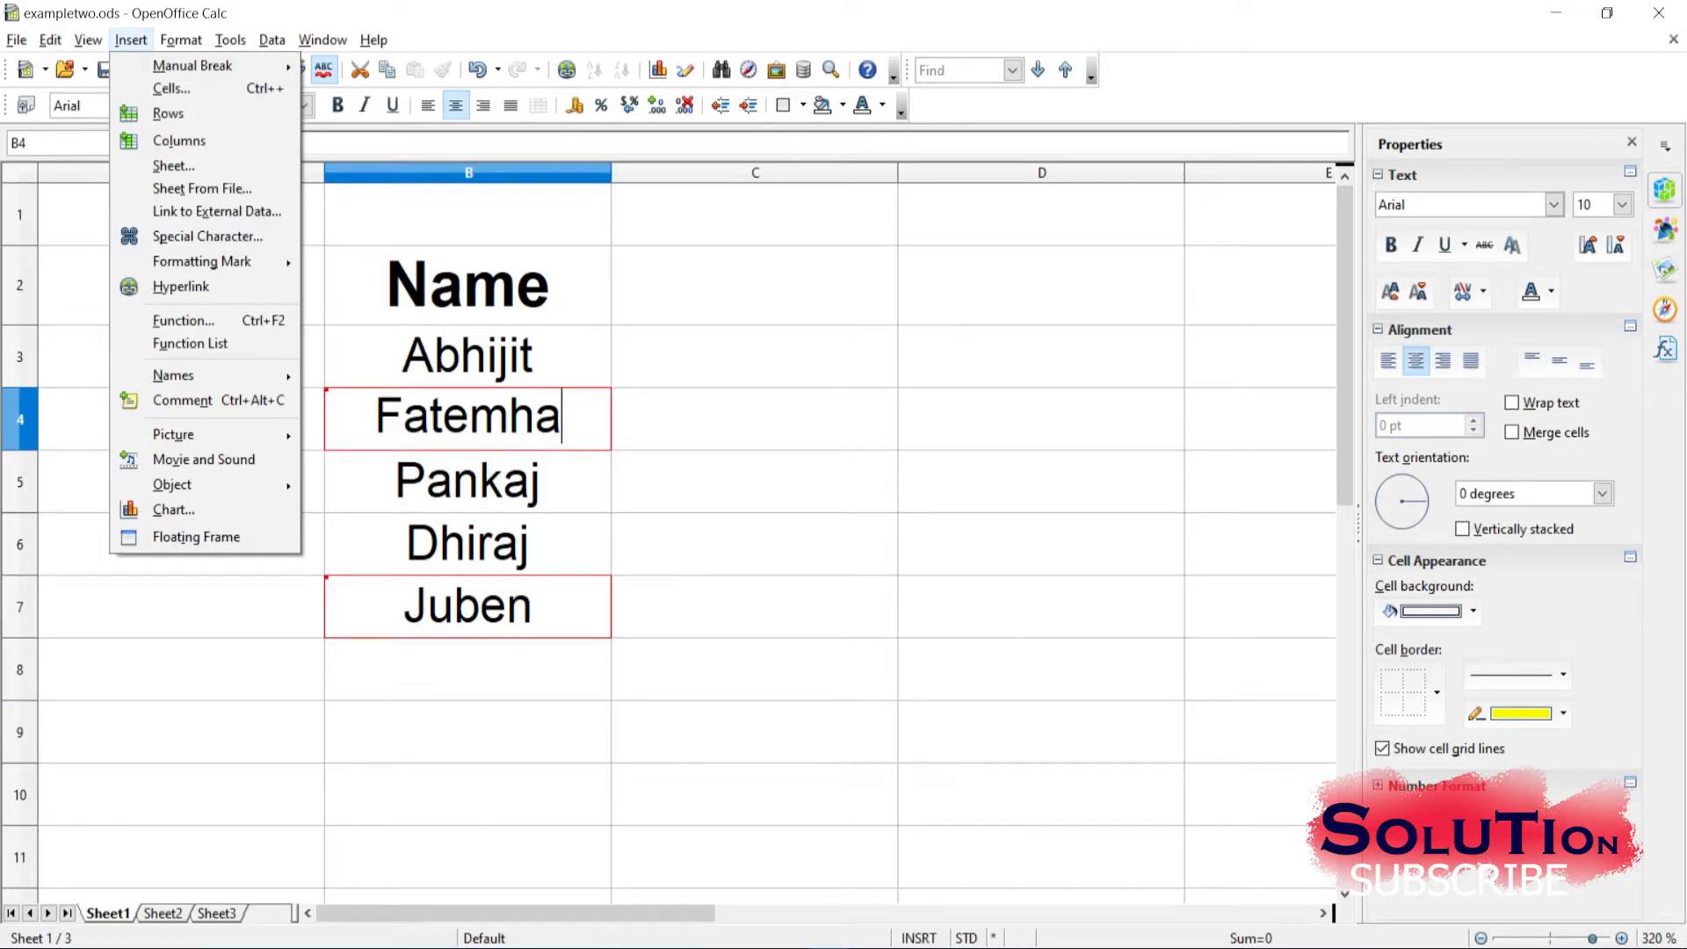
{"action": "key", "text": "Left"}
{"action": "key", "text": "Left"}
{"action": "key", "text": "Left"}
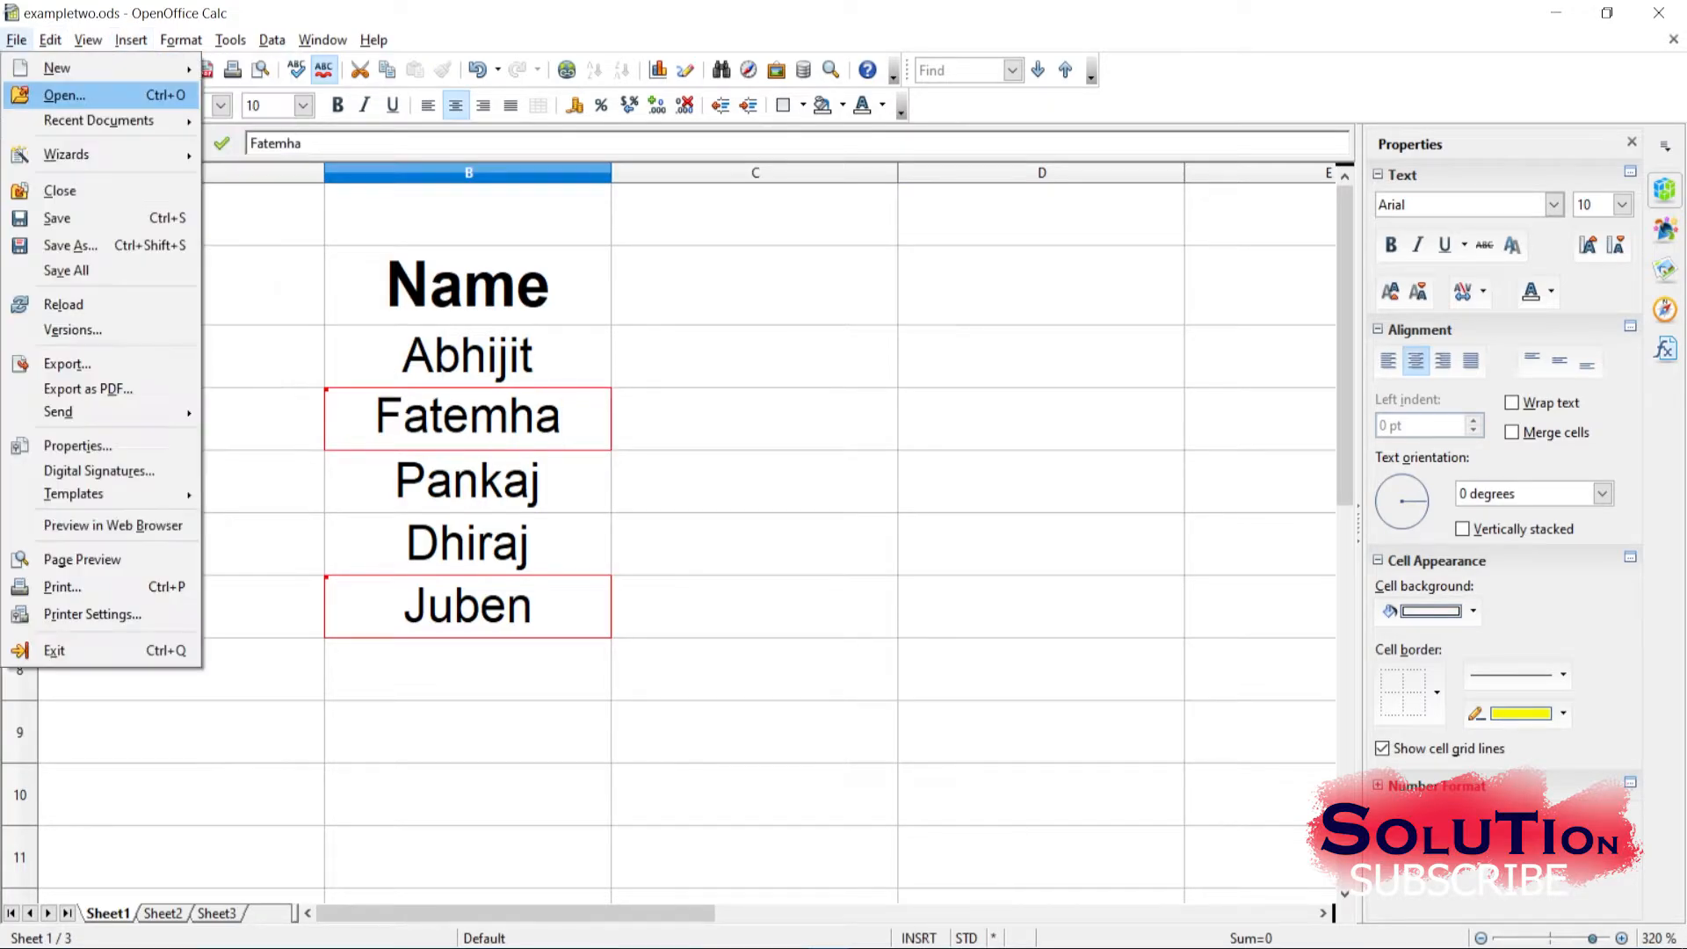
{"action": "mouse_move", "coordinate": [58, 68]}
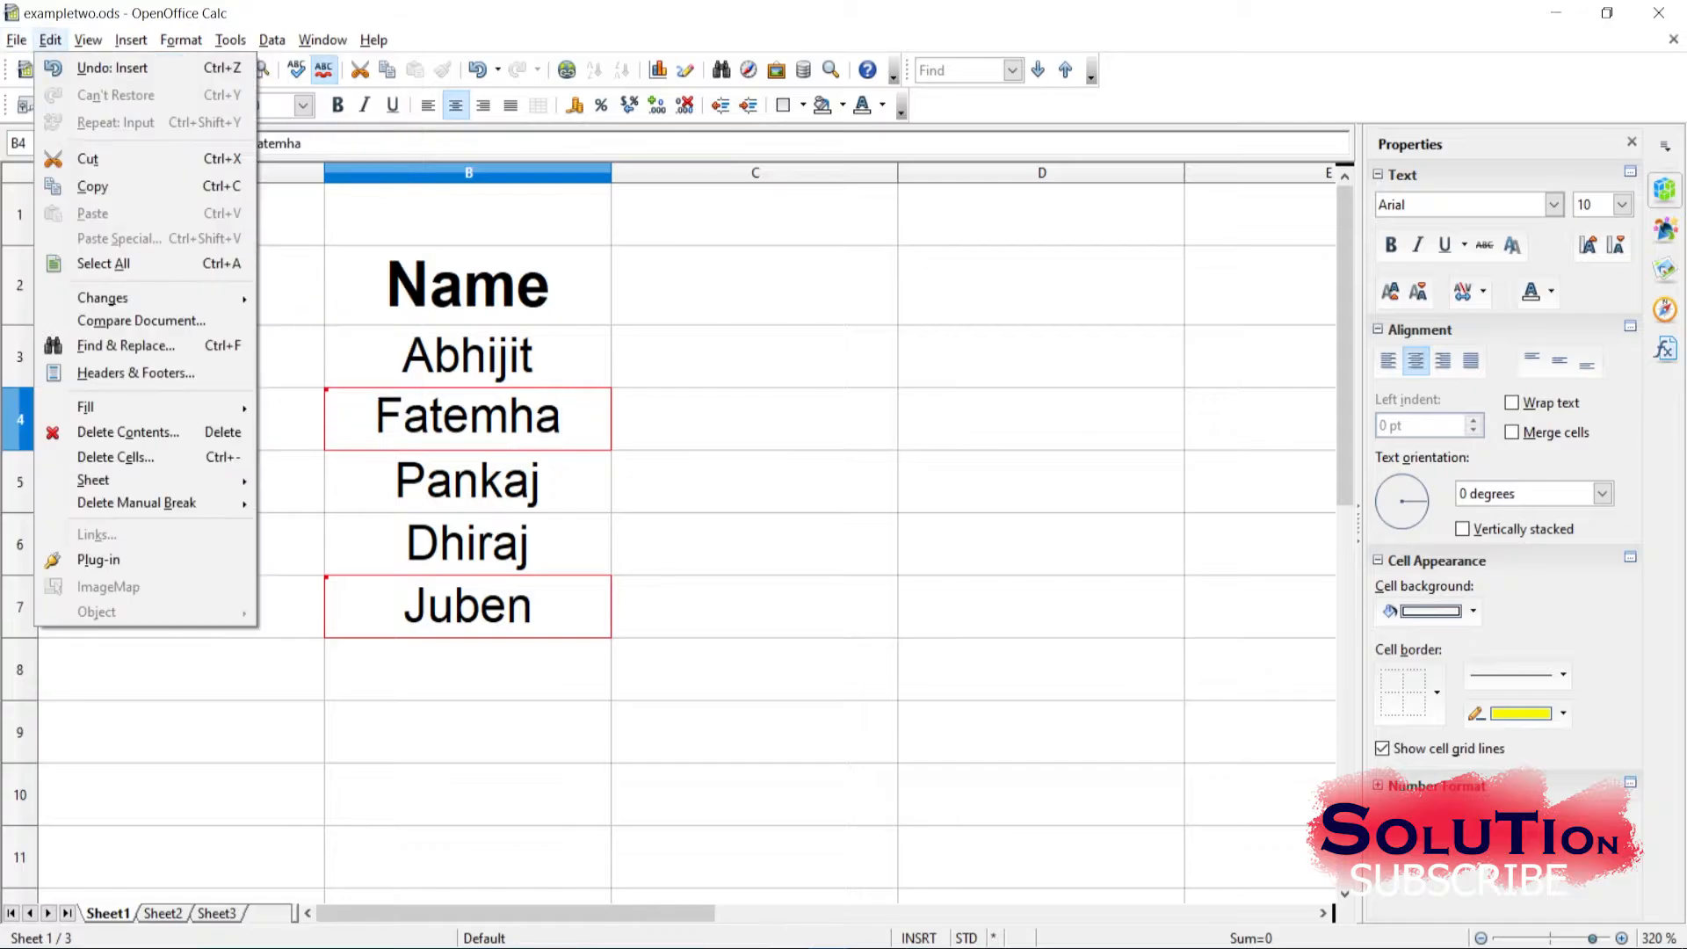
{"action": "mouse_move", "coordinate": [103, 298]}
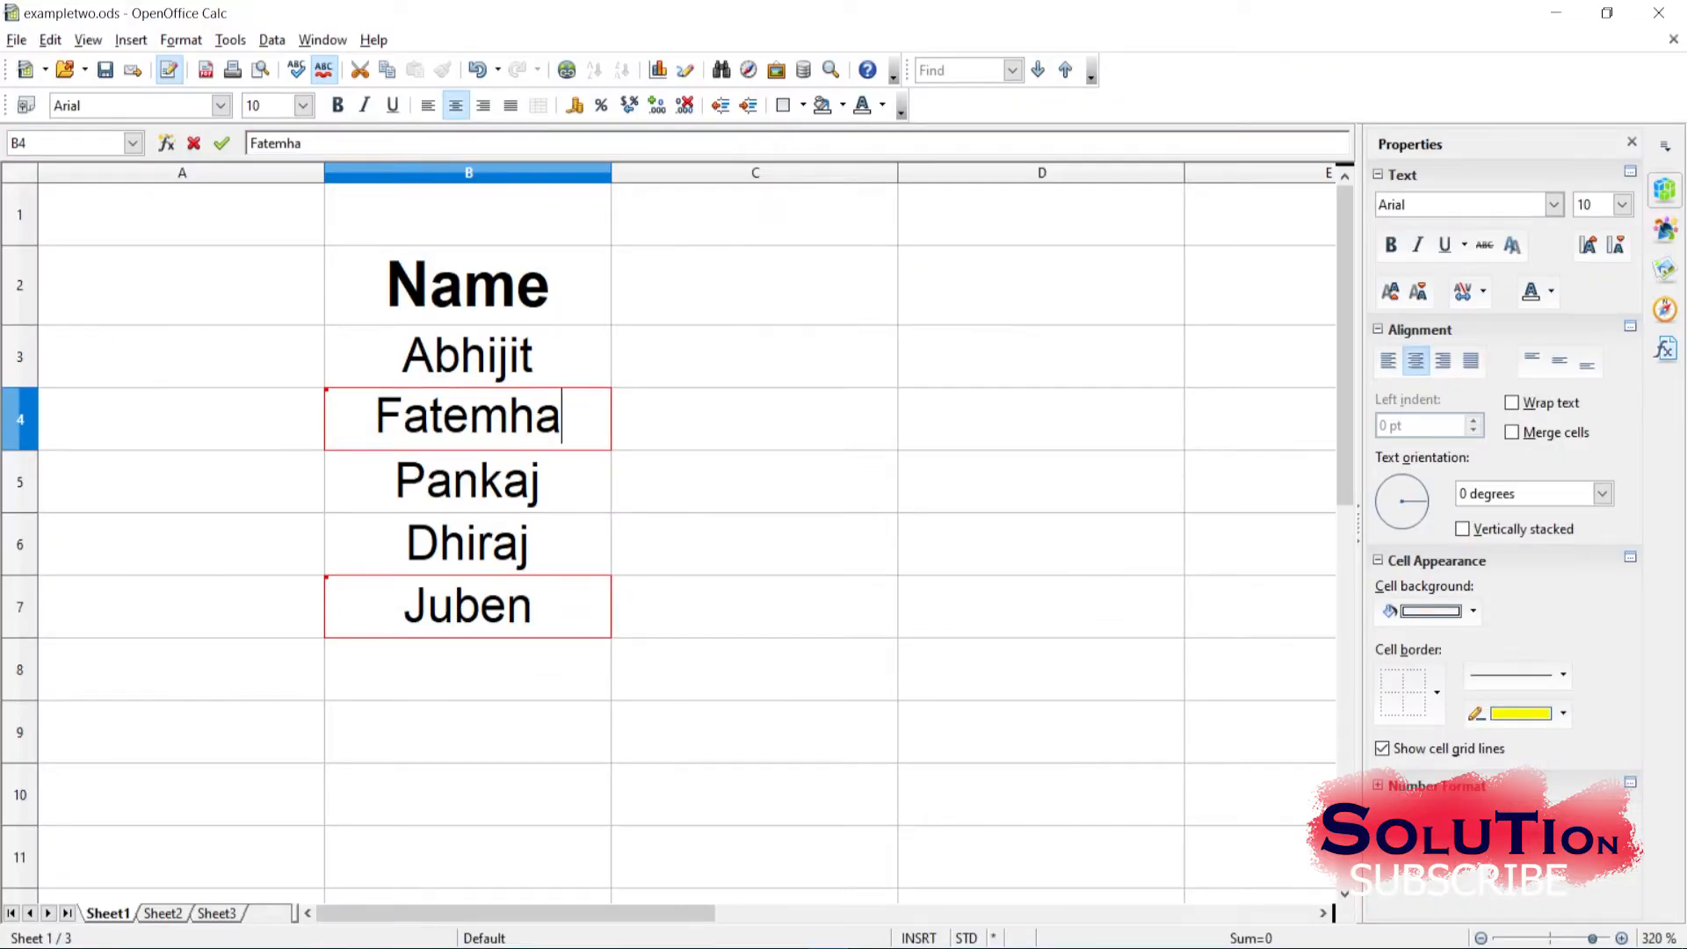
Comment on the recorded change in cell B4, naming the student as better in the subject IT, and commit the cell's entry
{"action": "left_click", "coordinate": [50, 40]}
{"action": "mouse_move", "coordinate": [132, 298]}
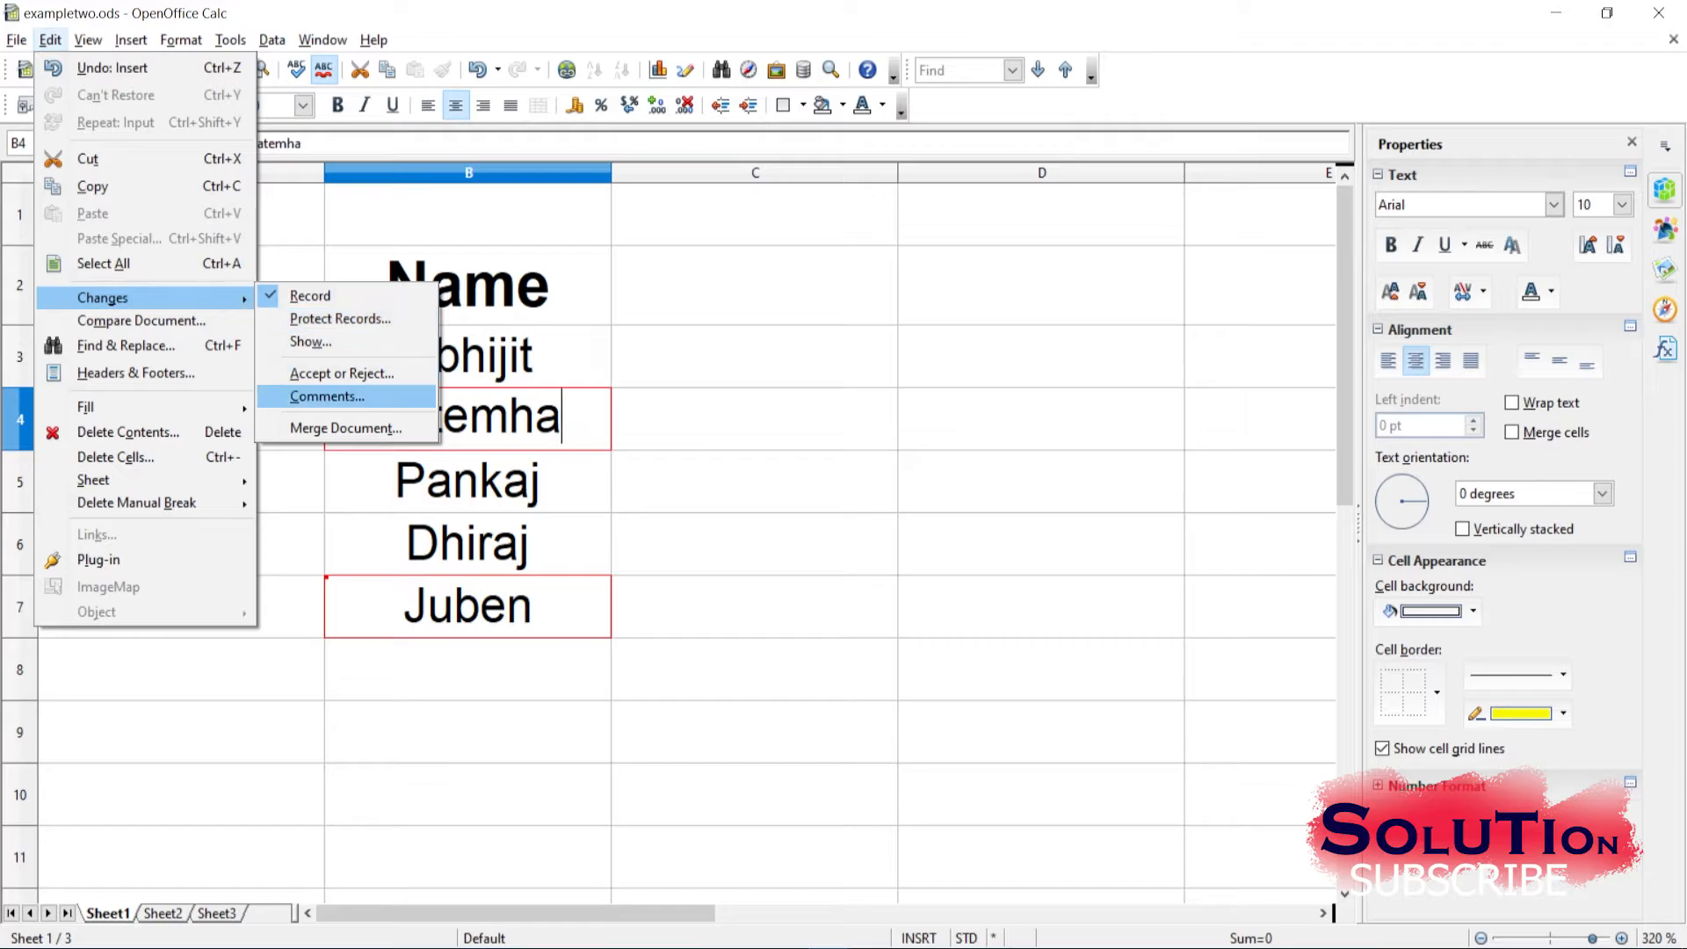
{"action": "left_click", "coordinate": [327, 396]}
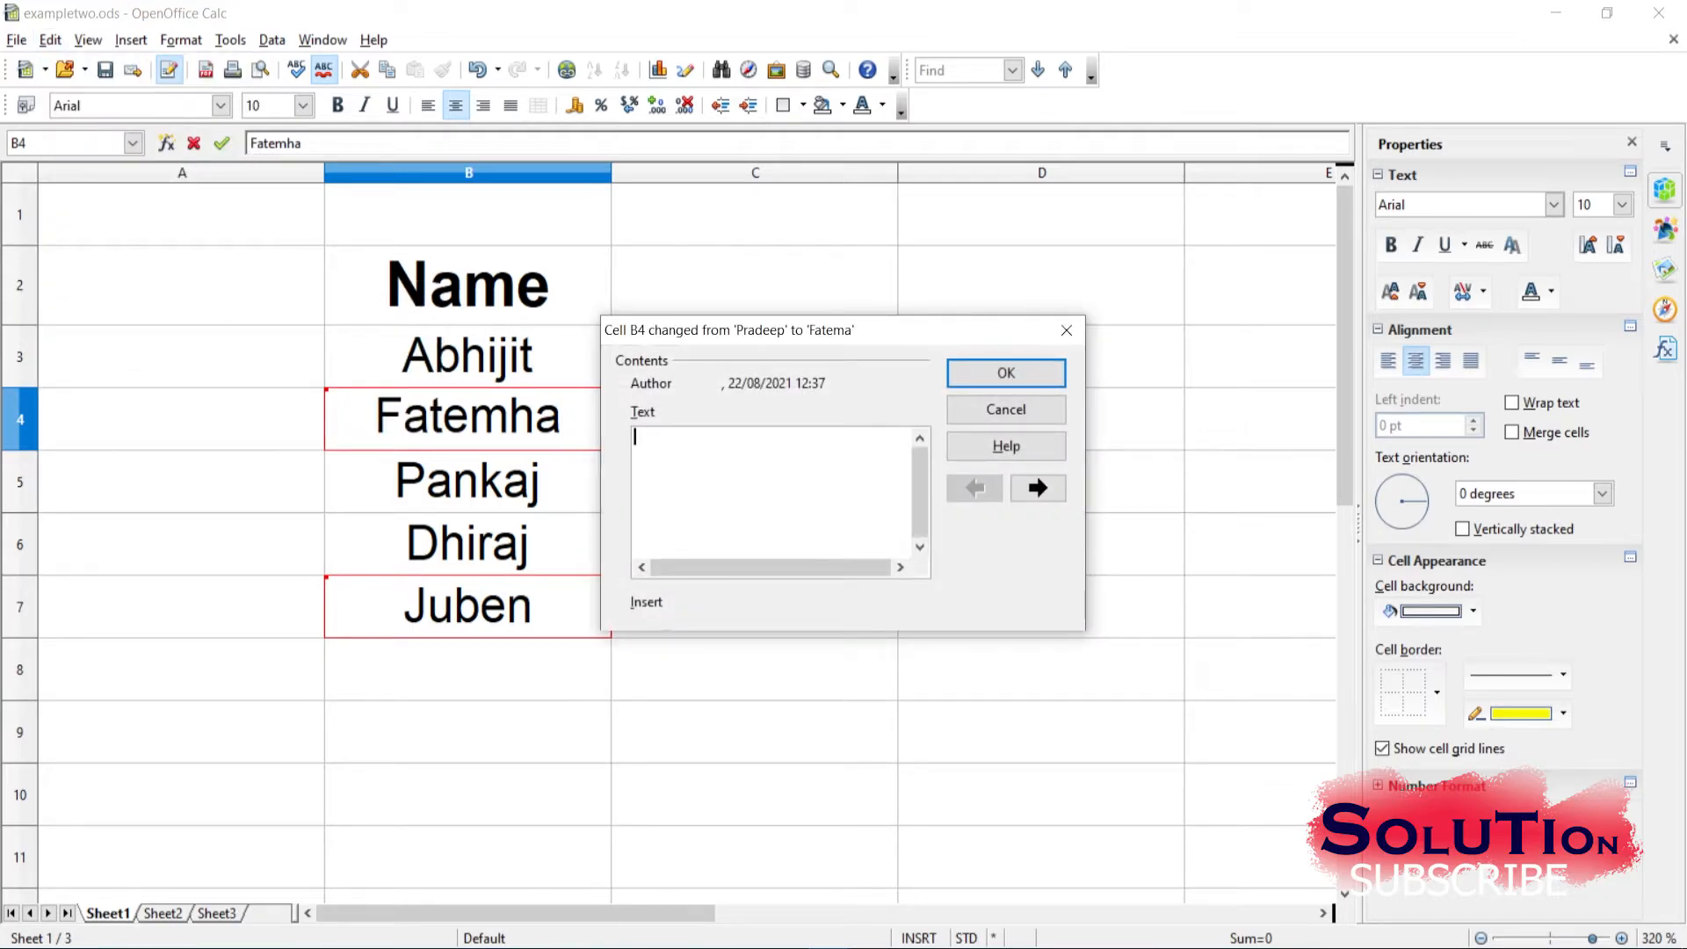
{"action": "left_click_drag", "start_coordinate": [844, 330], "coordinate": [897, 442]}
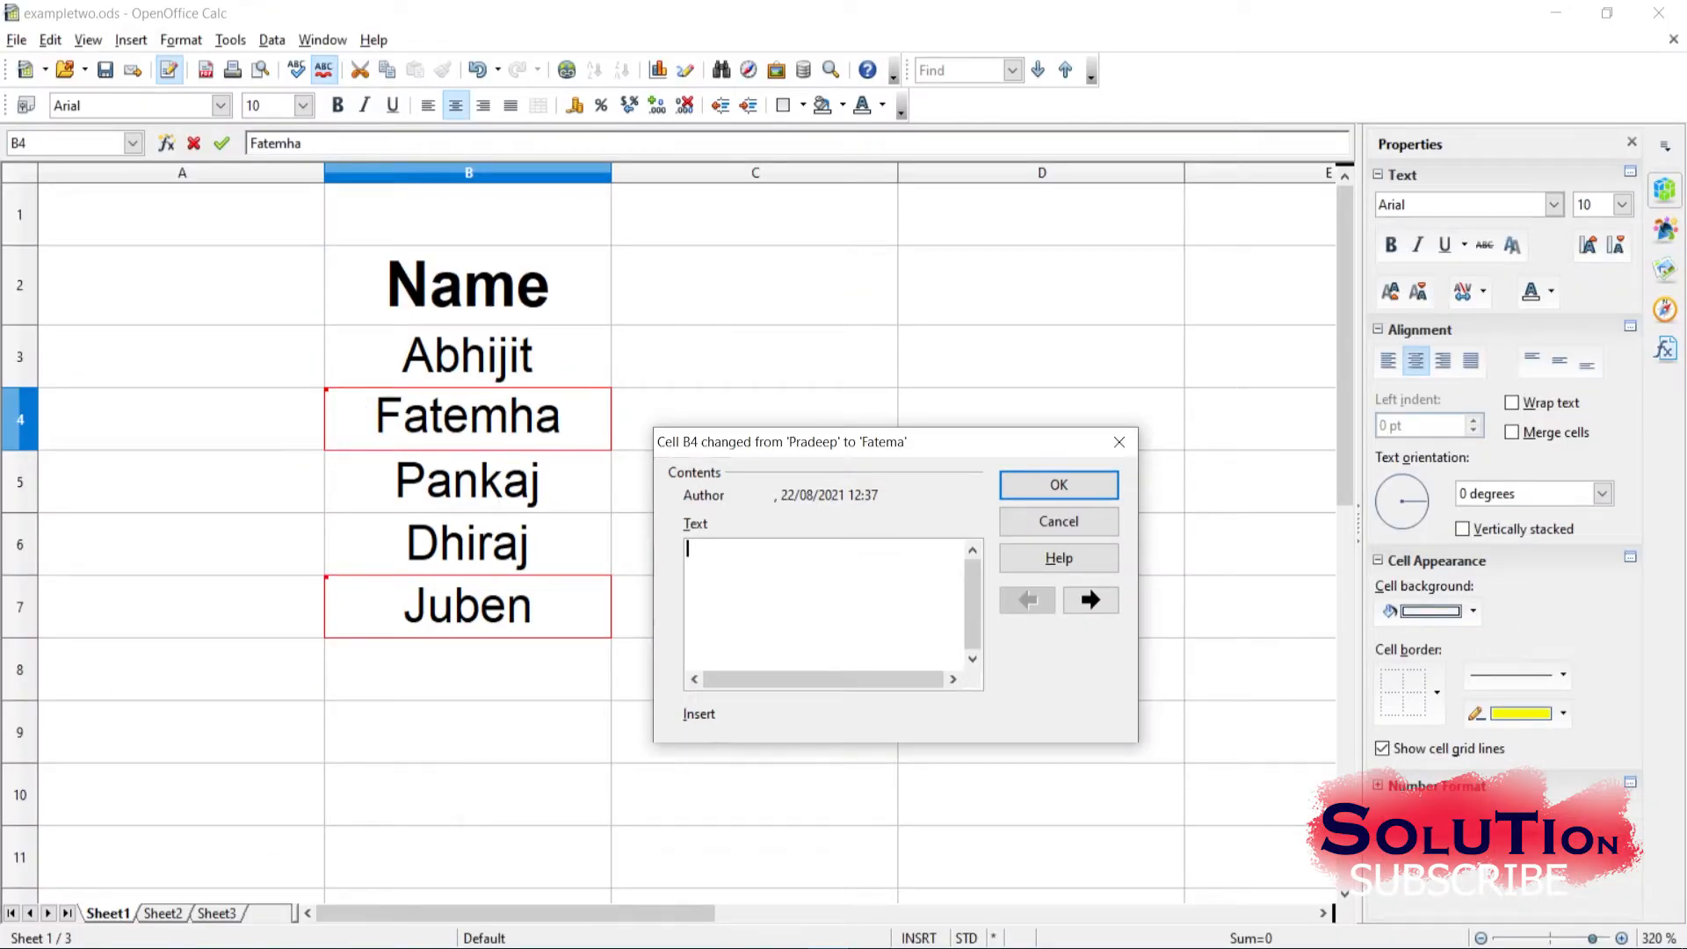
{"action": "type", "text": "FS"}
{"action": "key", "text": "BackSpace"}
{"action": "type", "text": "st"}
{"action": "key", "text": "BackSpace"}
{"action": "key", "text": "BackSpace"}
{"action": "type", "text": "atemha is a better student in "}
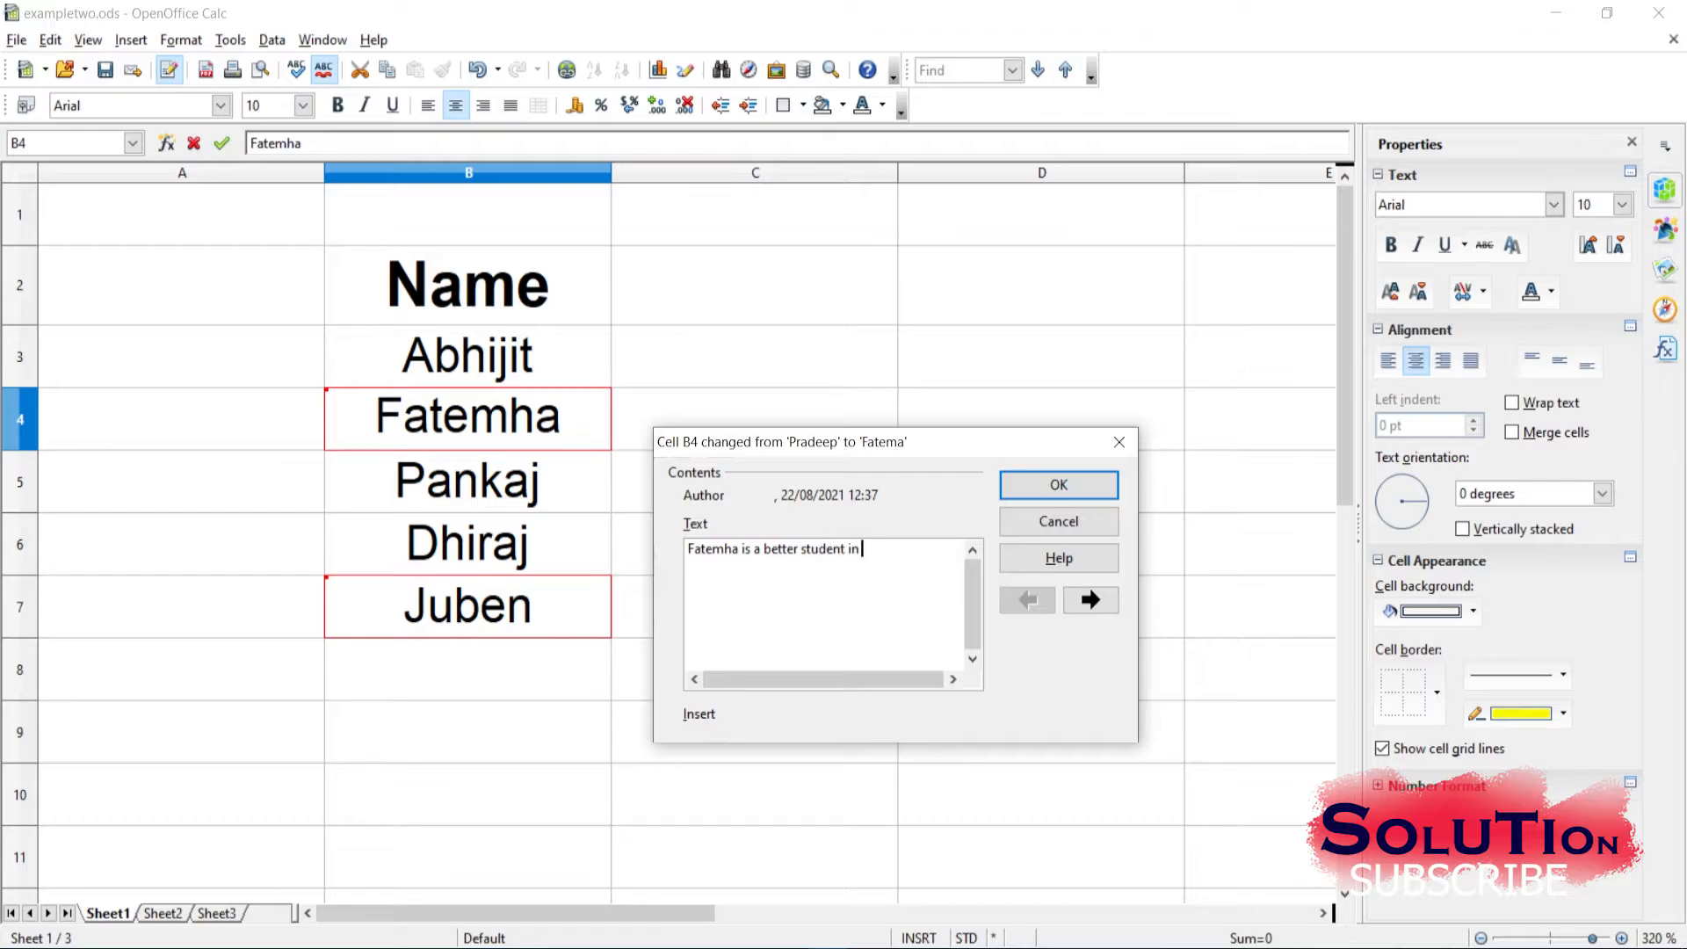
{"action": "type", "text": "the subject IT."}
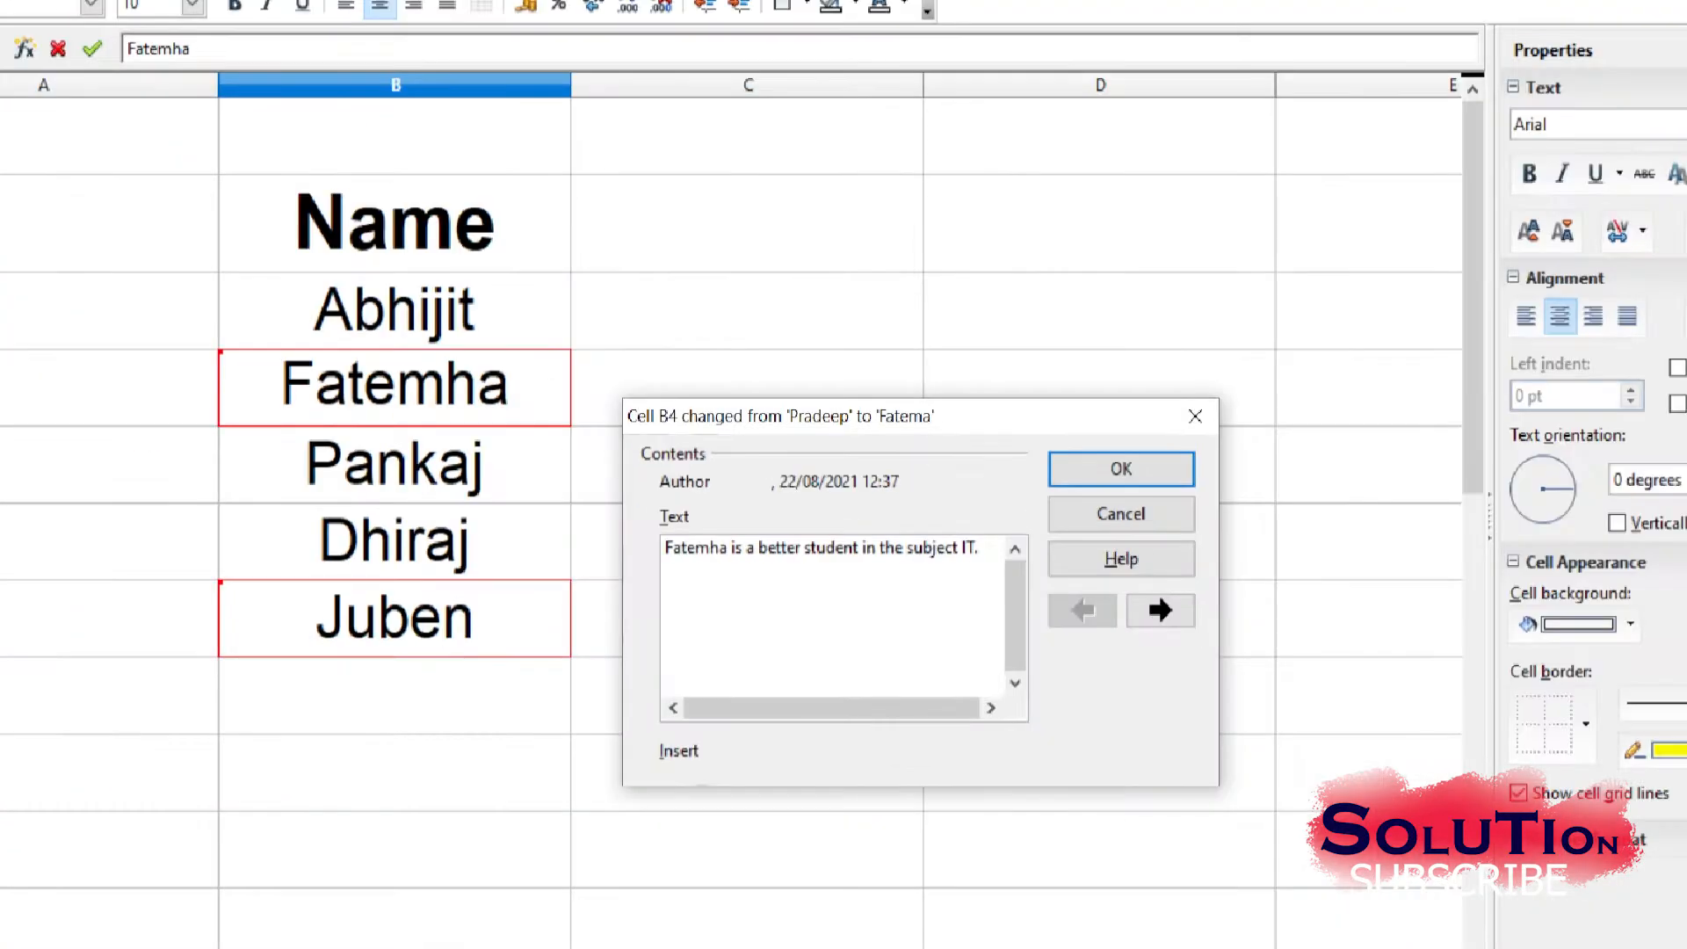
{"action": "key", "text": "ctrl+a"}
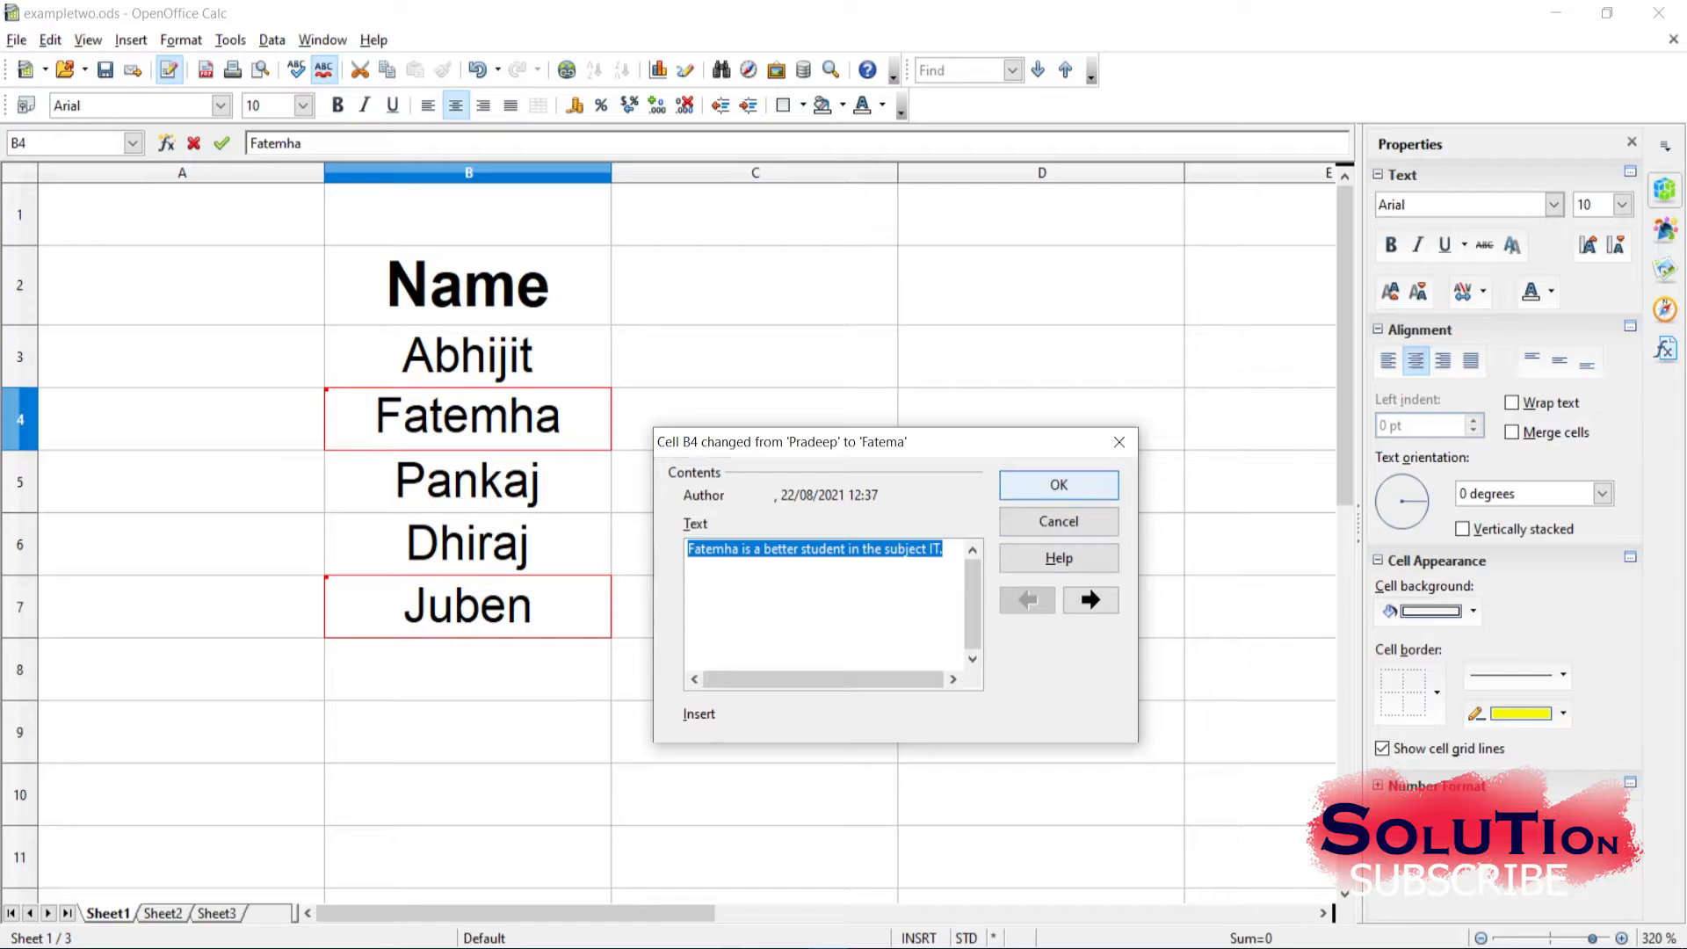
{"action": "key", "text": "Return"}
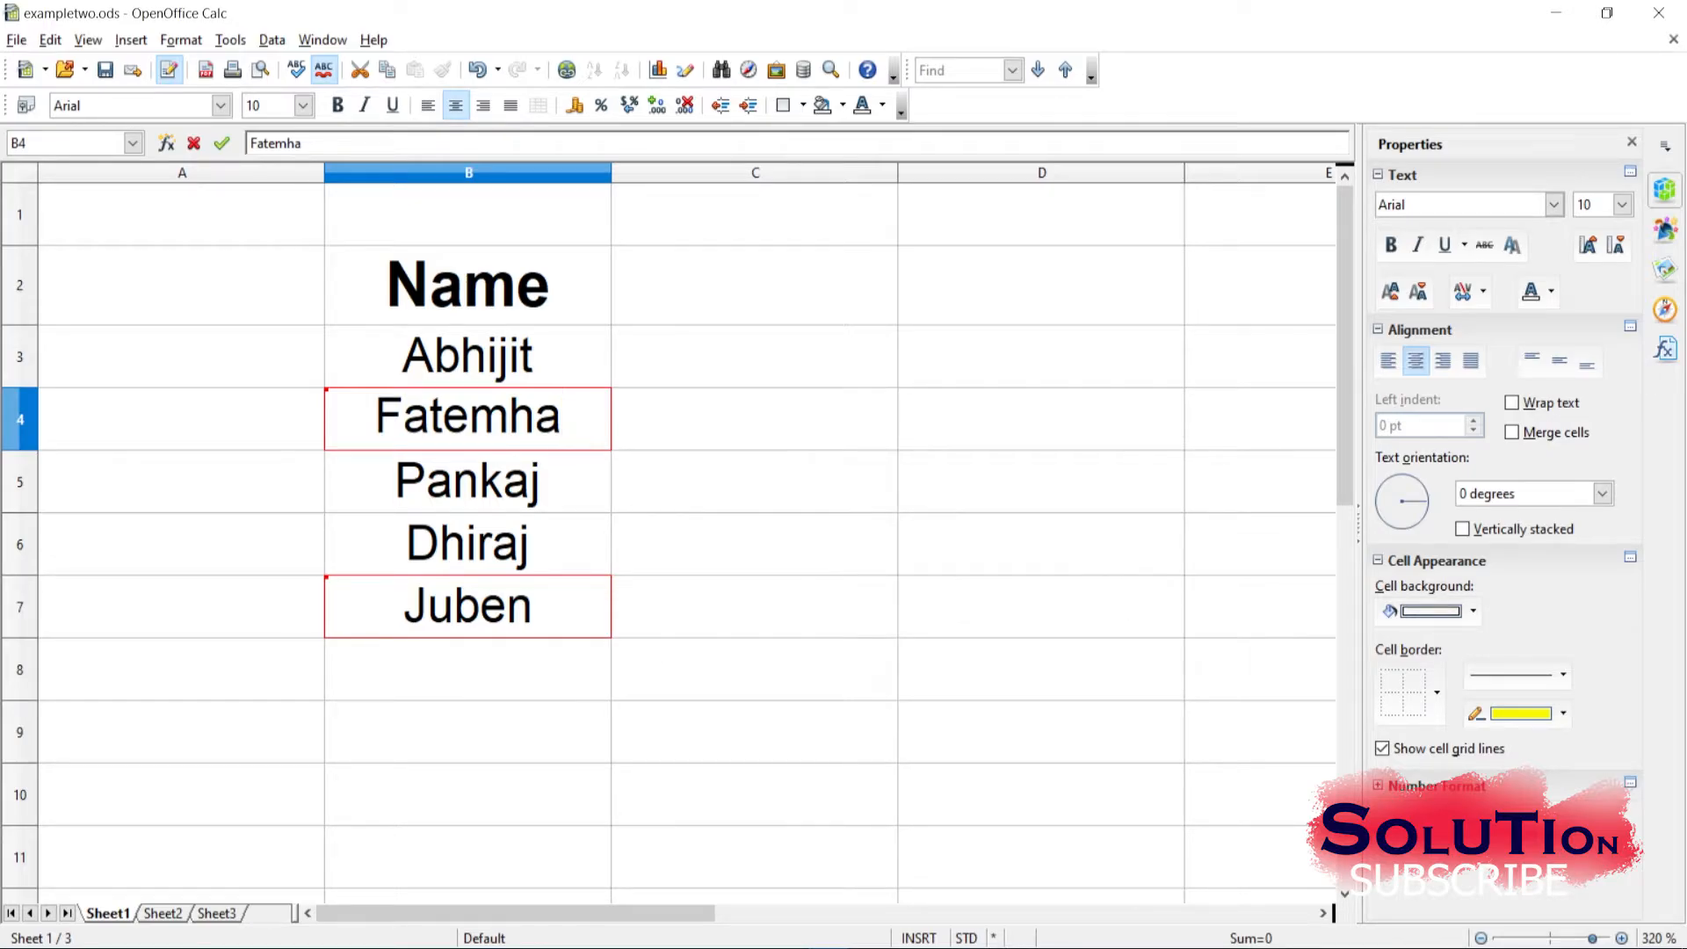
{"action": "key", "text": "Return"}
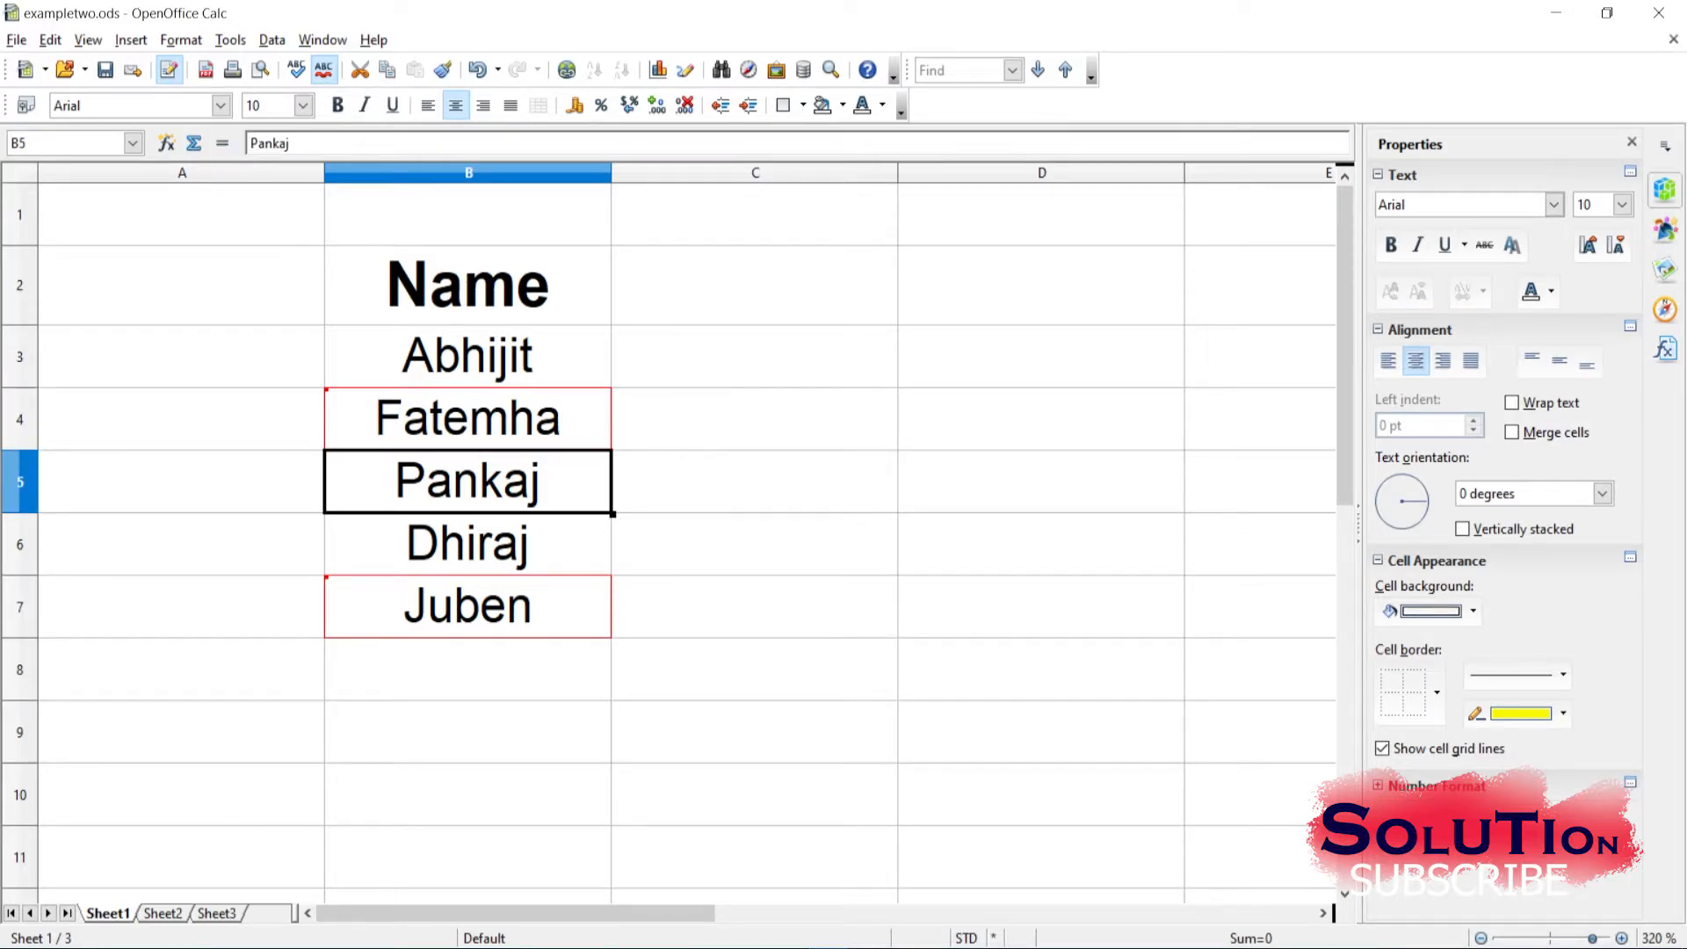
View the change notes attached to cells B4 and B7 in the Name column
{"action": "left_click", "coordinate": [1041, 419]}
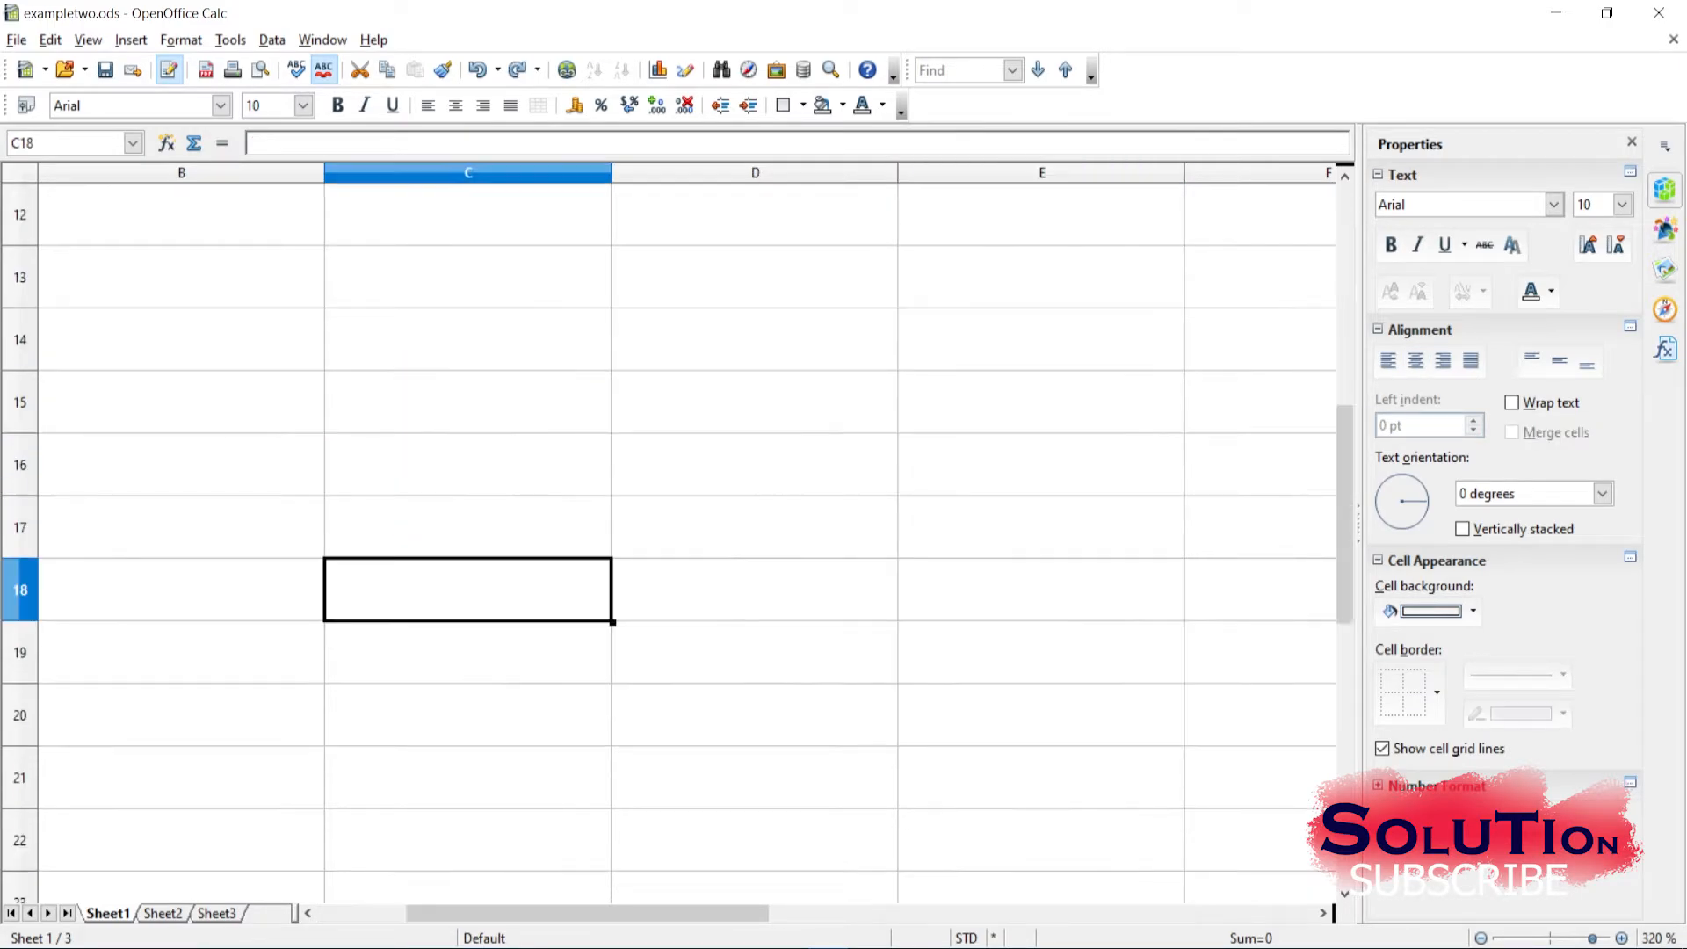
{"action": "scroll", "coordinate": [668, 528], "scroll_direction": "up", "scroll_amount": 4}
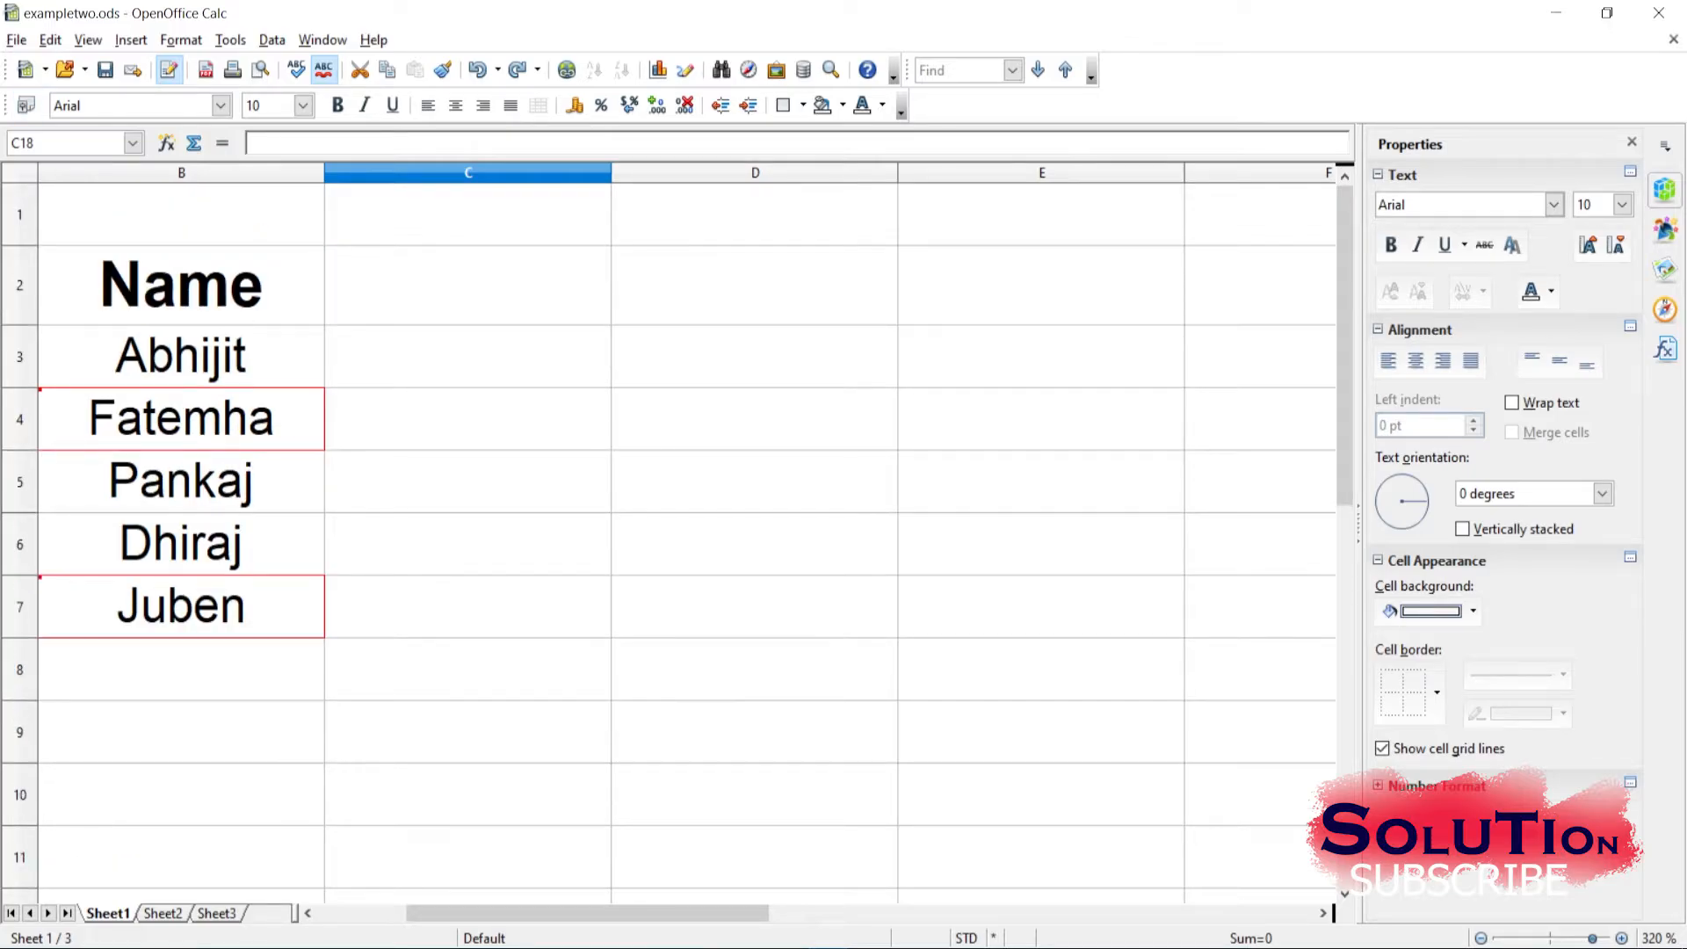
{"action": "mouse_move", "coordinate": [181, 419]}
{"action": "mouse_move", "coordinate": [181, 606]}
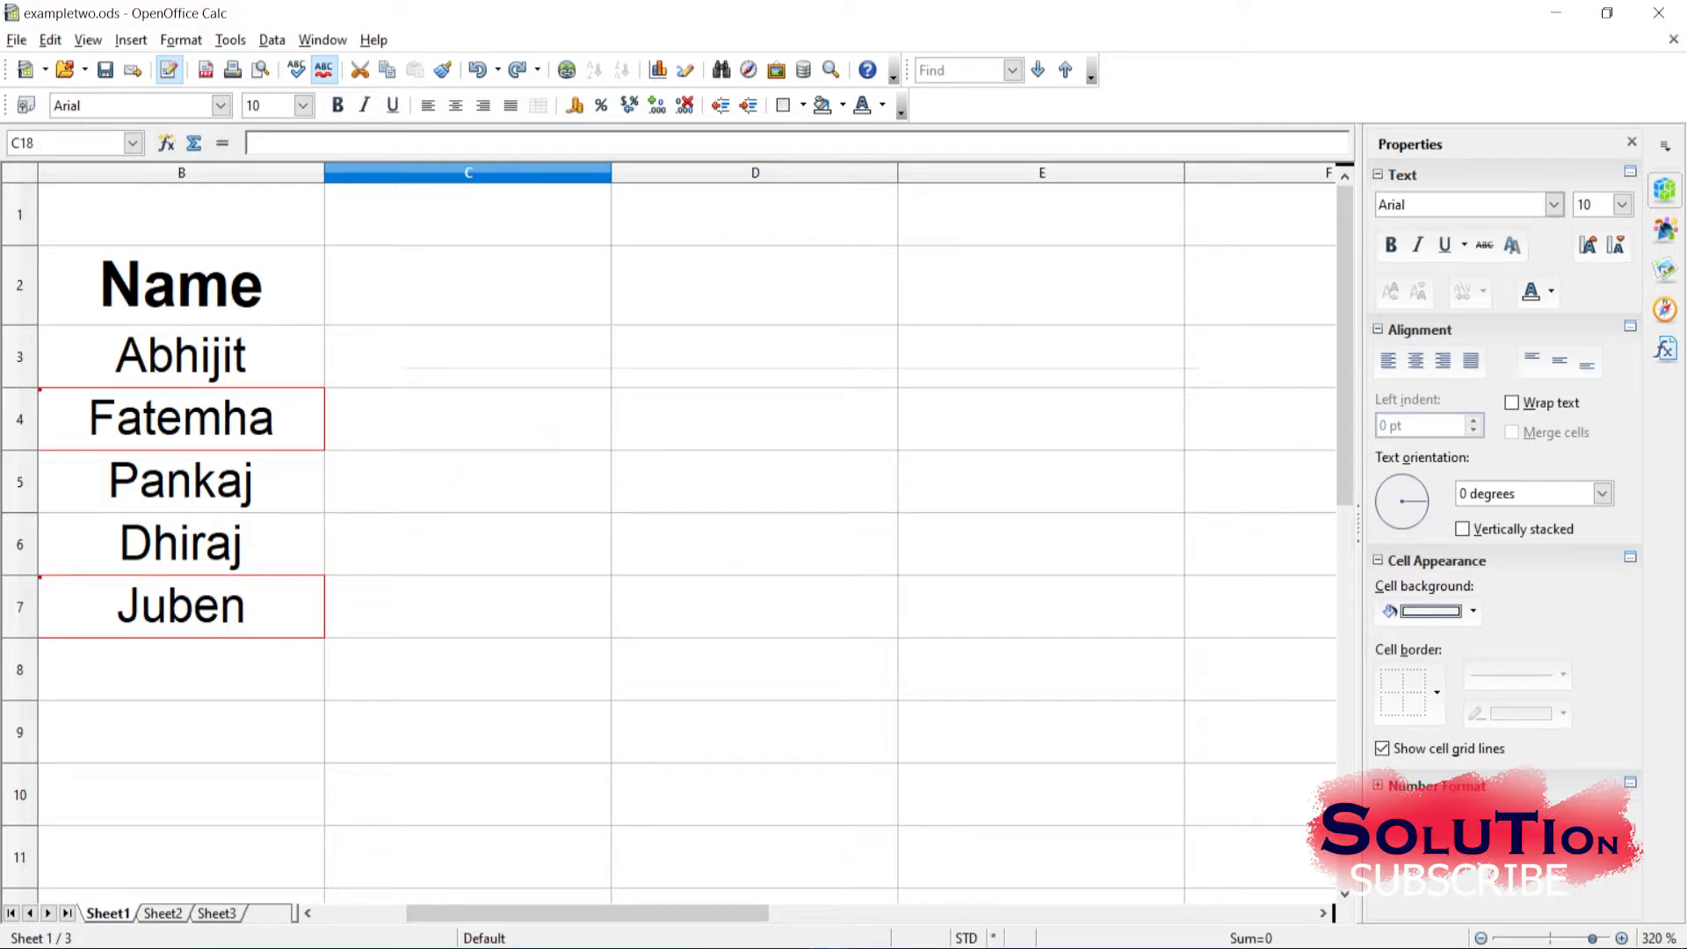
{"action": "left_click_drag", "start_coordinate": [759, 914], "coordinate": [670, 914]}
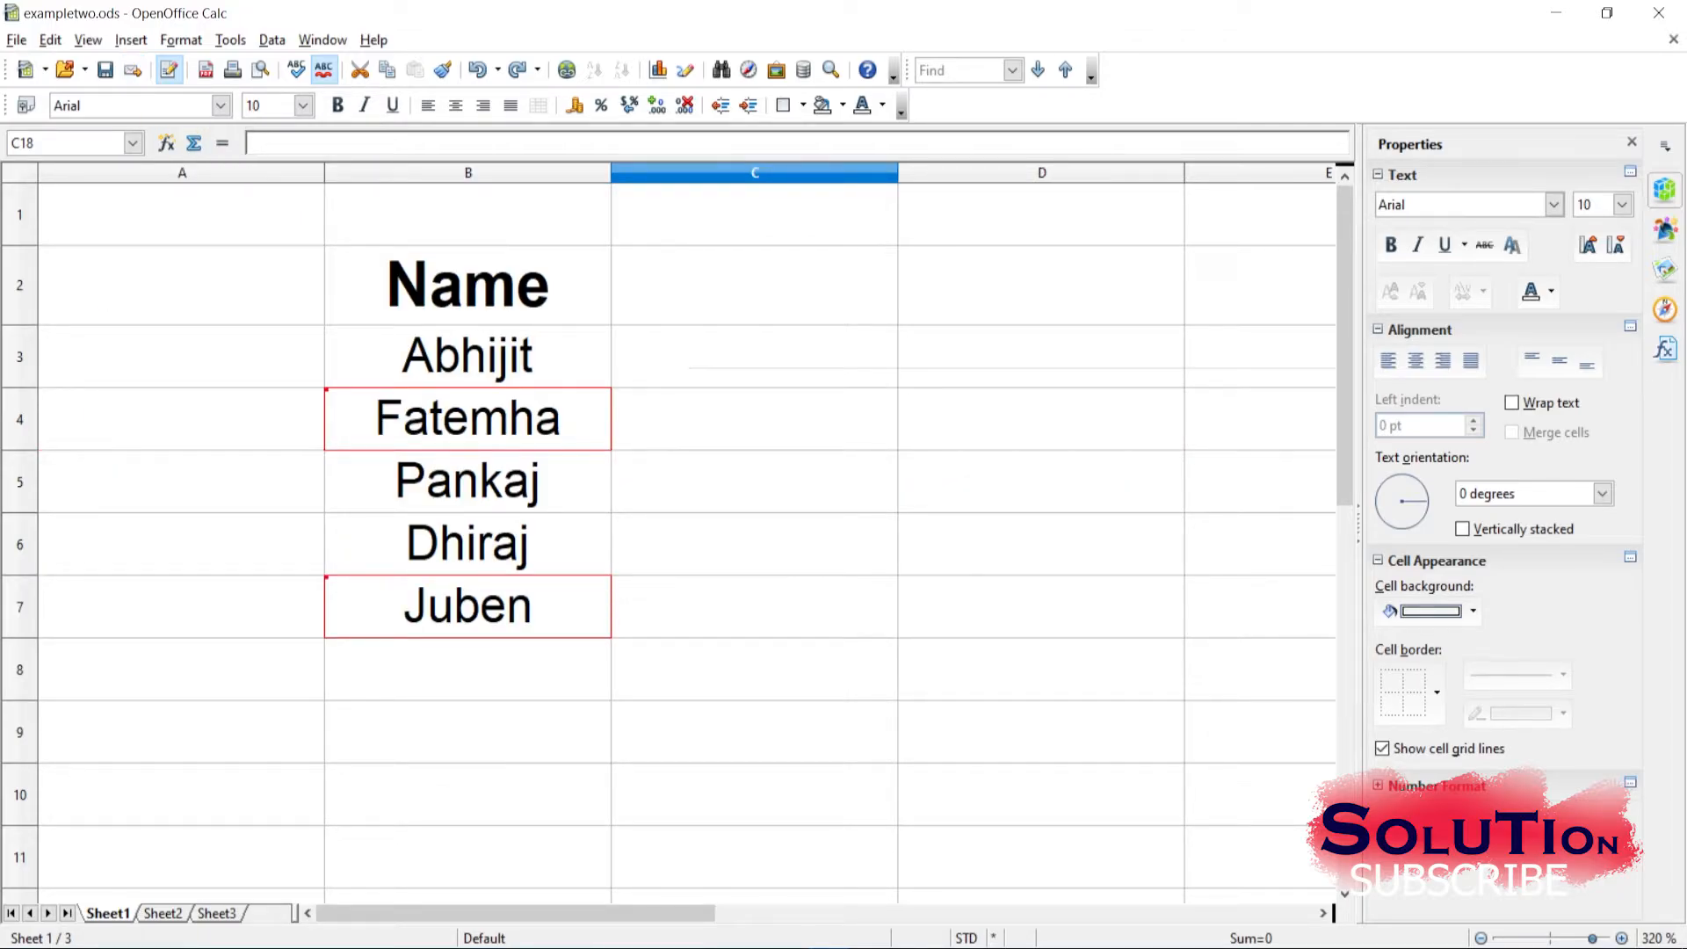
Extend the comment on the latest recorded change in cell B4 with "in our school." and confirm it
{"action": "left_click", "coordinate": [50, 41]}
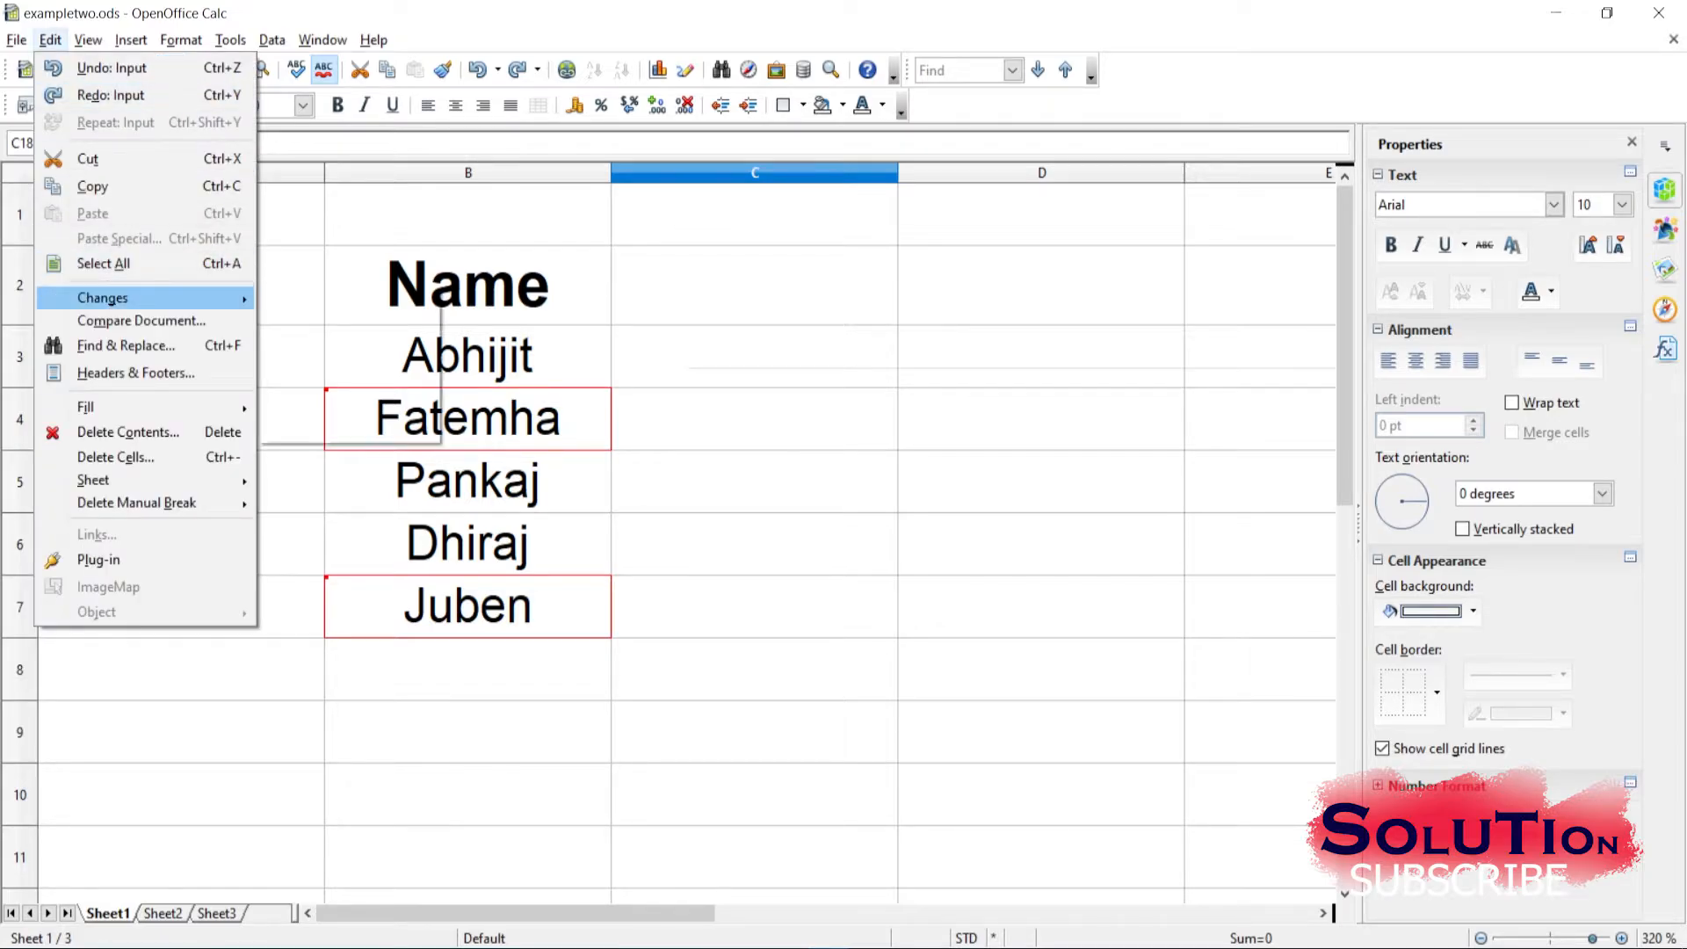
{"action": "mouse_move", "coordinate": [141, 298]}
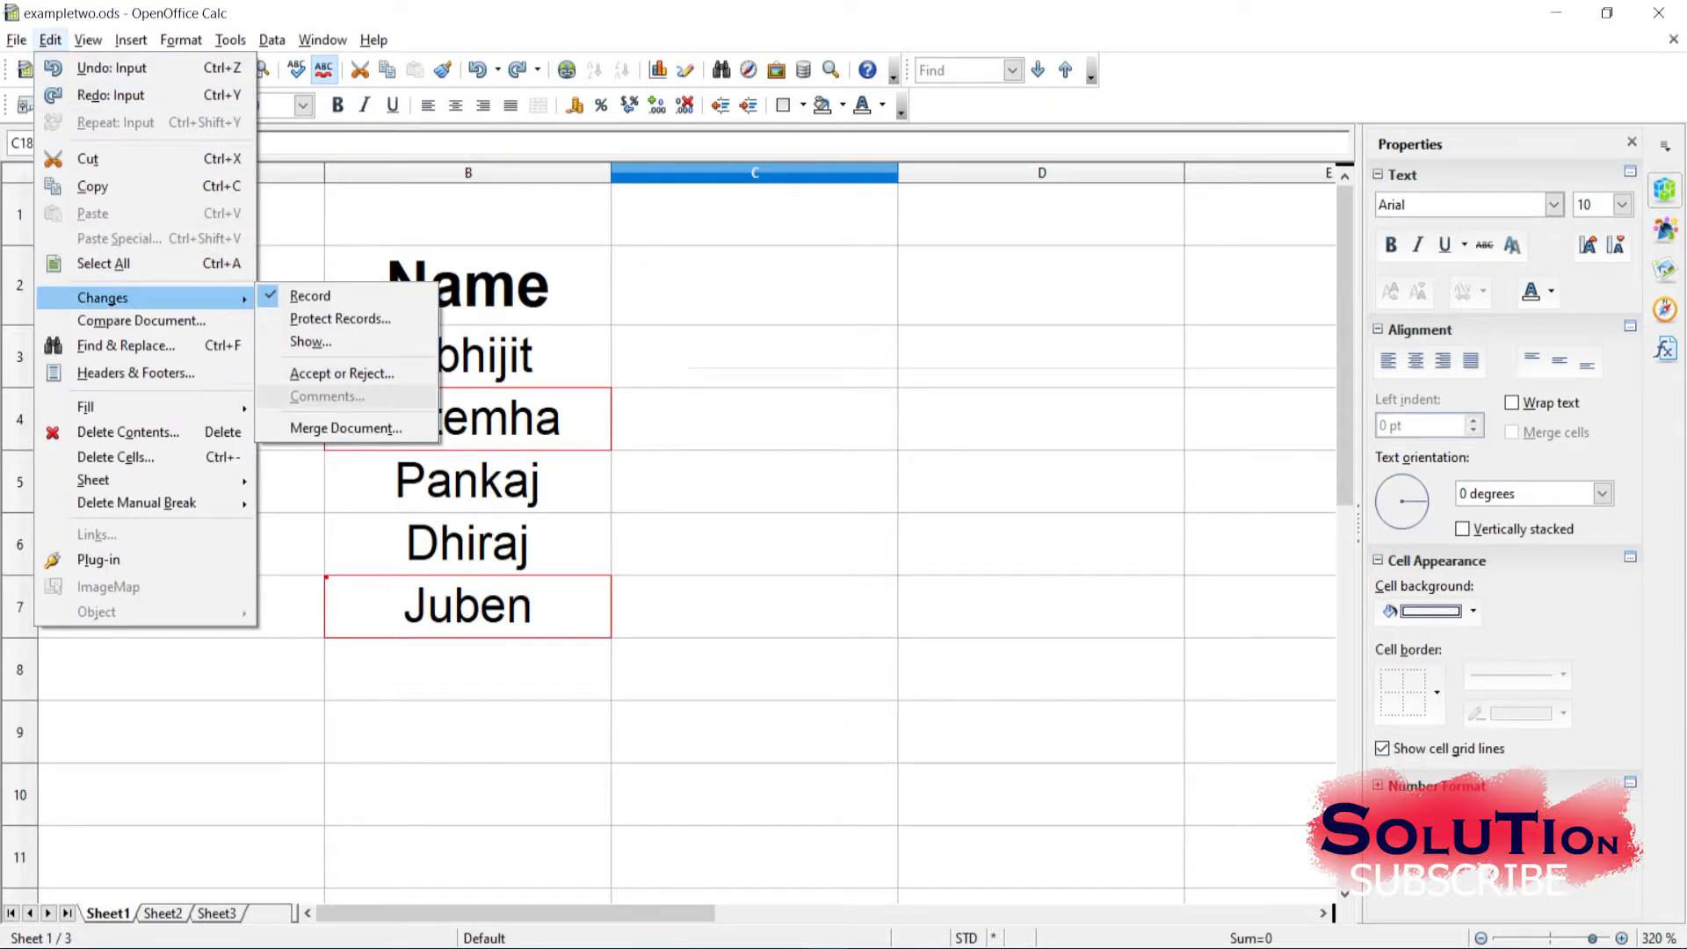
{"action": "left_click", "coordinate": [527, 419]}
{"action": "left_click", "coordinate": [509, 419]}
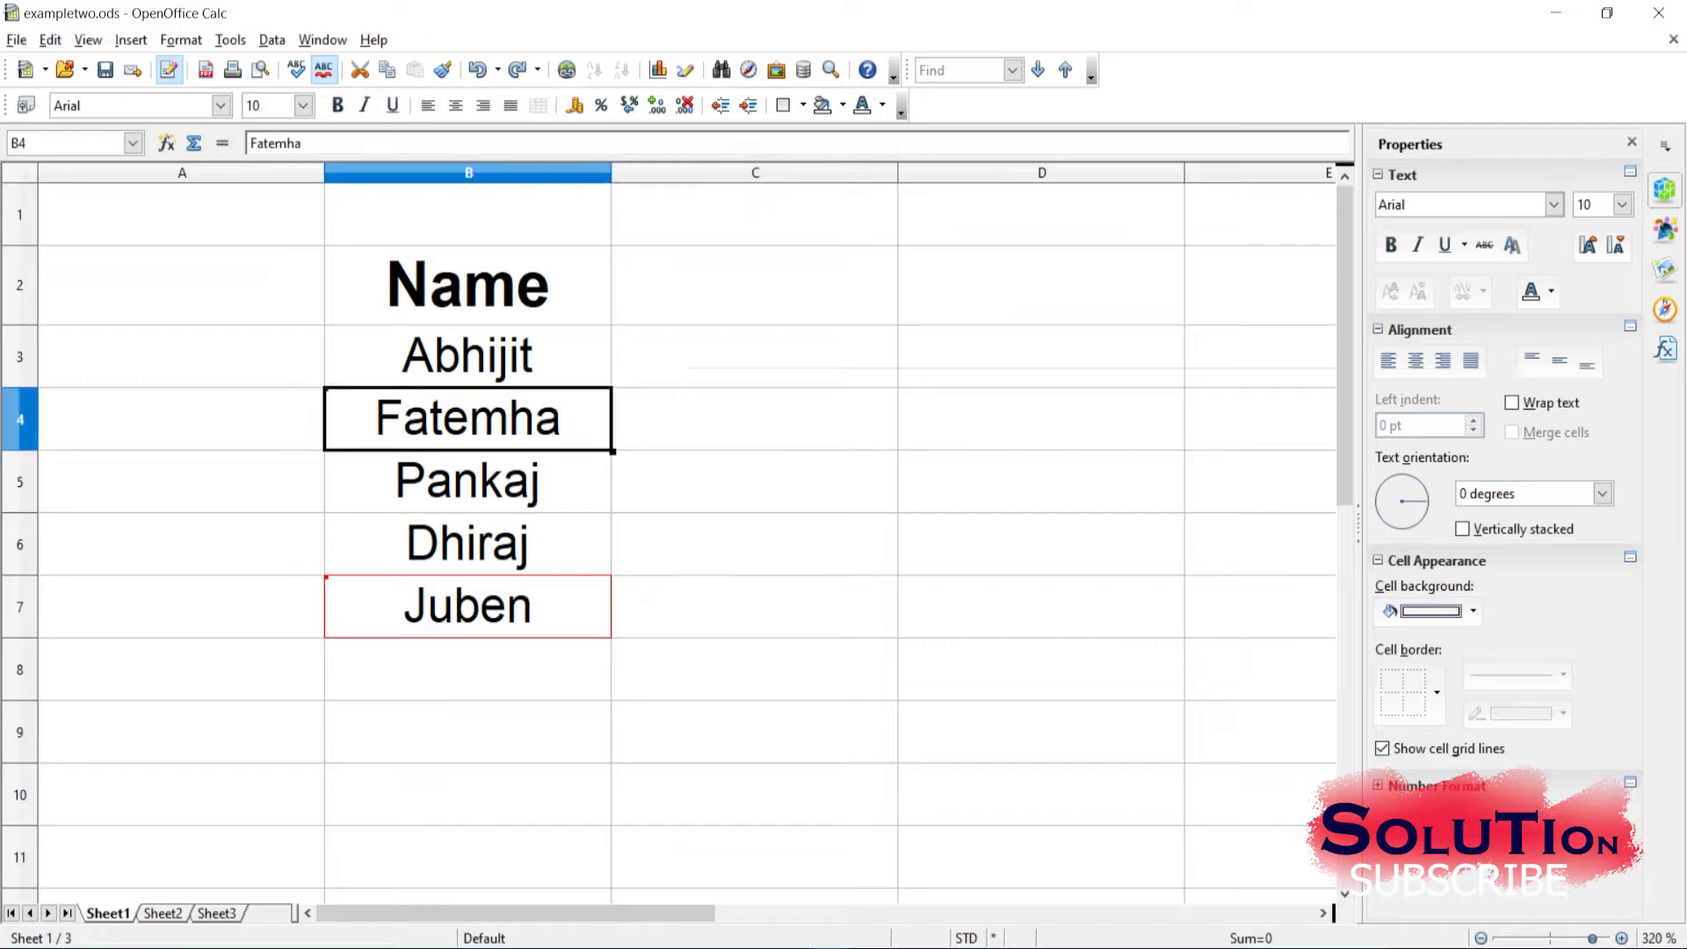
{"action": "left_click", "coordinate": [50, 40]}
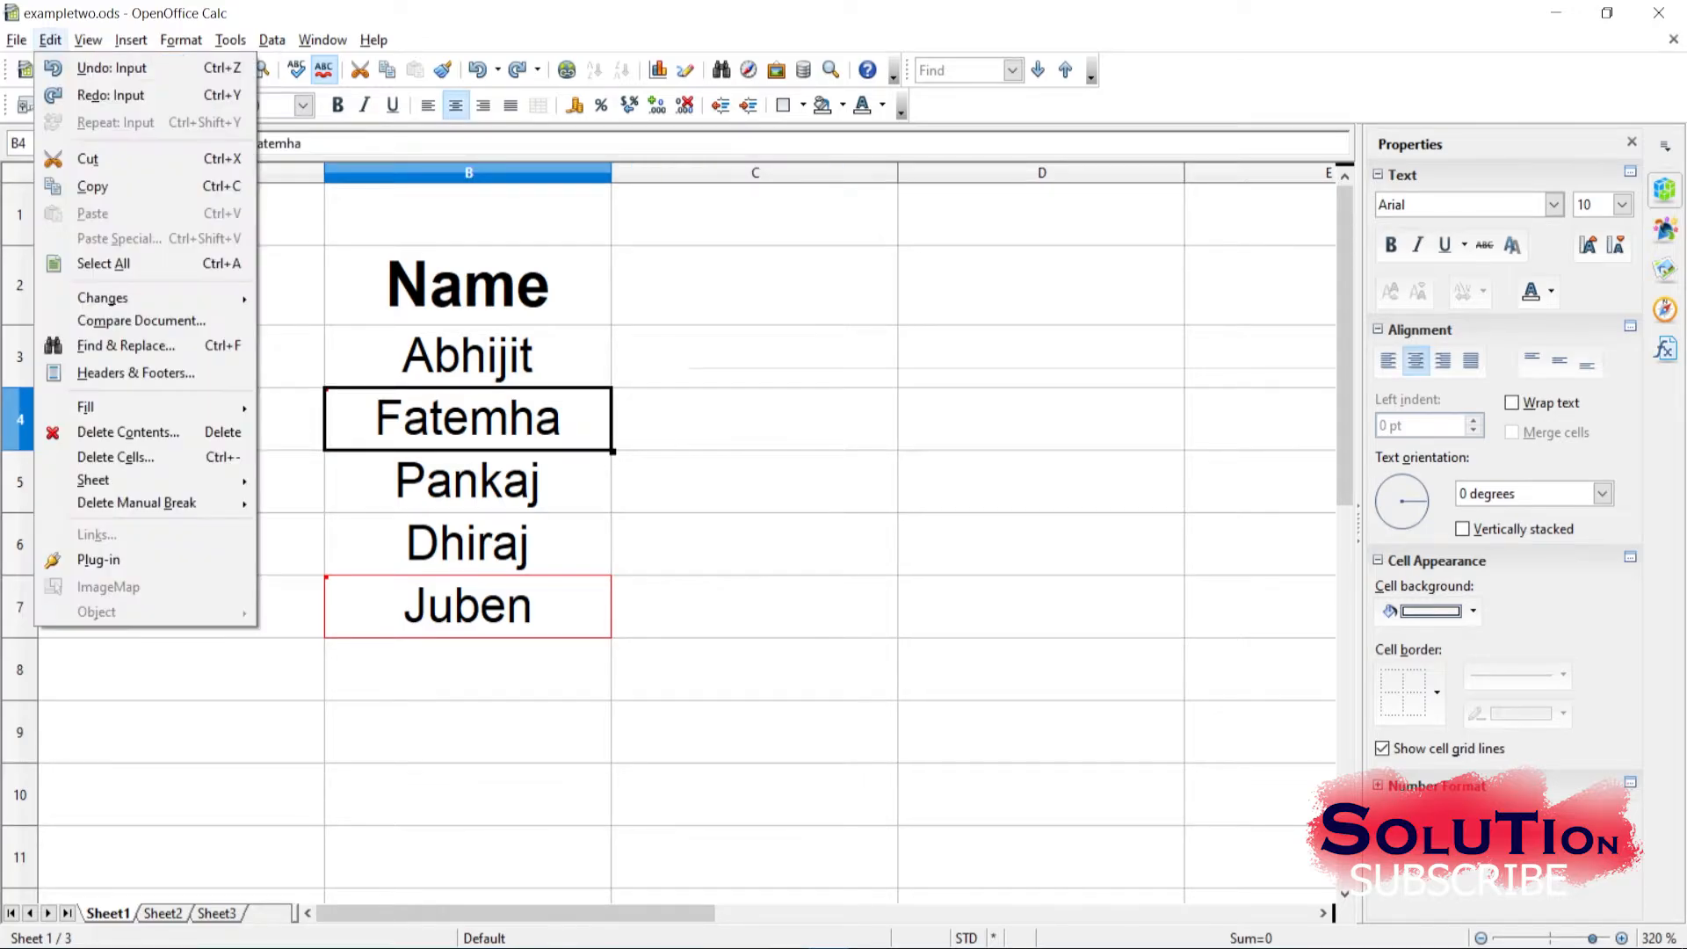
{"action": "mouse_move", "coordinate": [176, 298]}
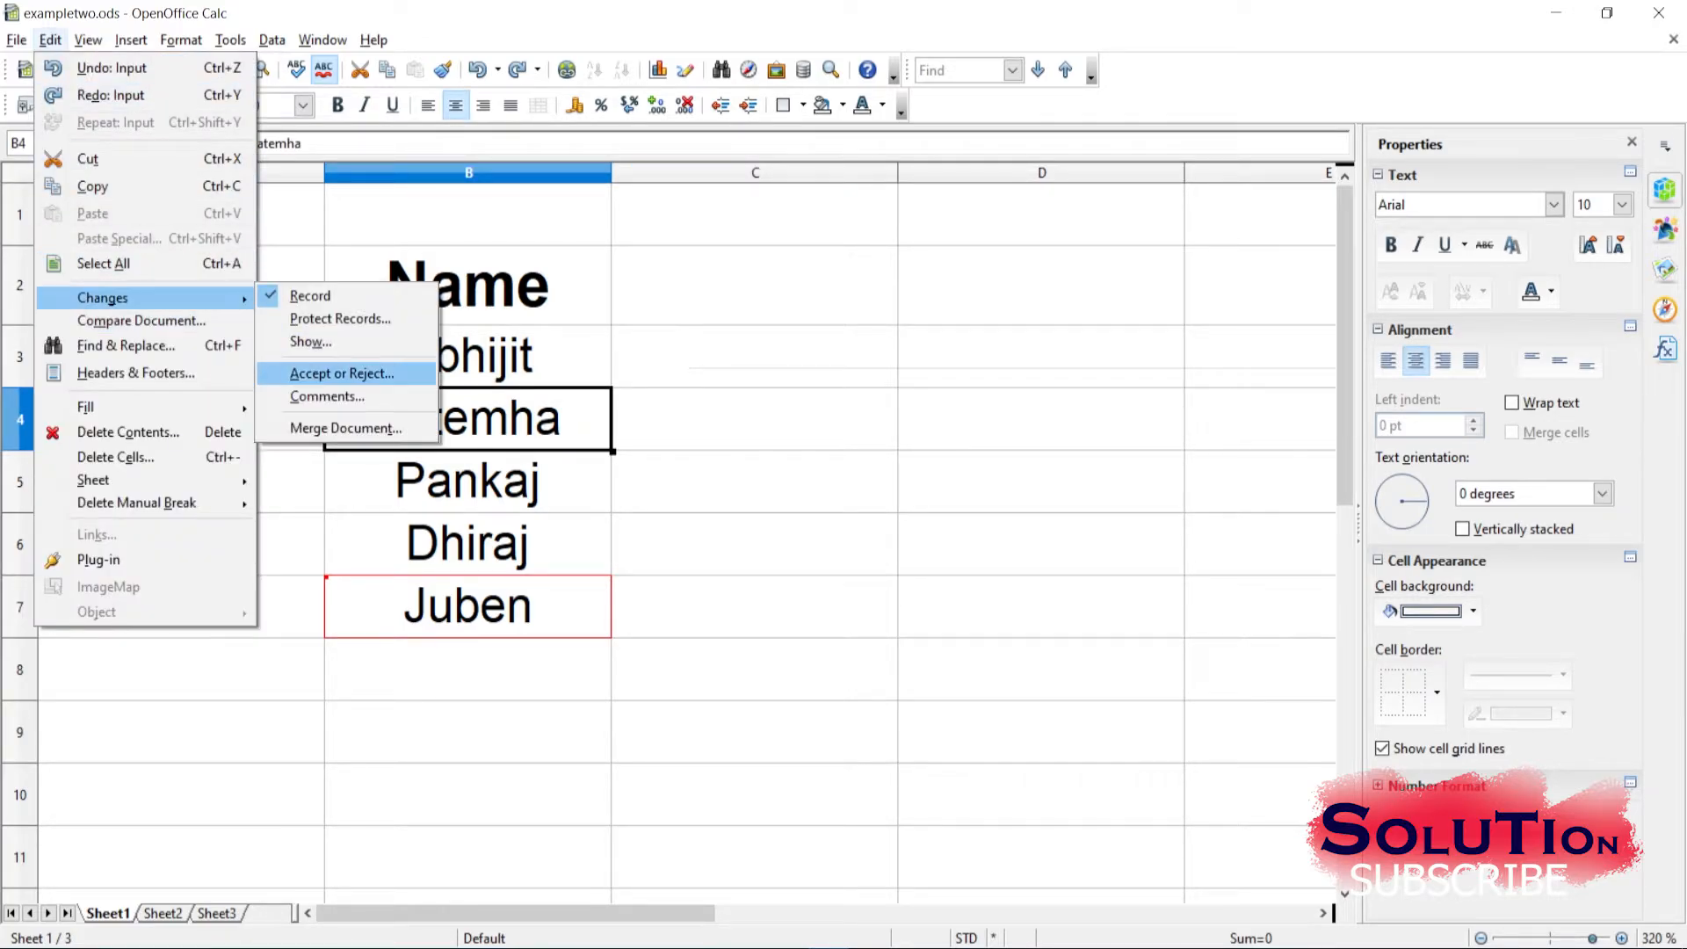
{"action": "left_click", "coordinate": [303, 391]}
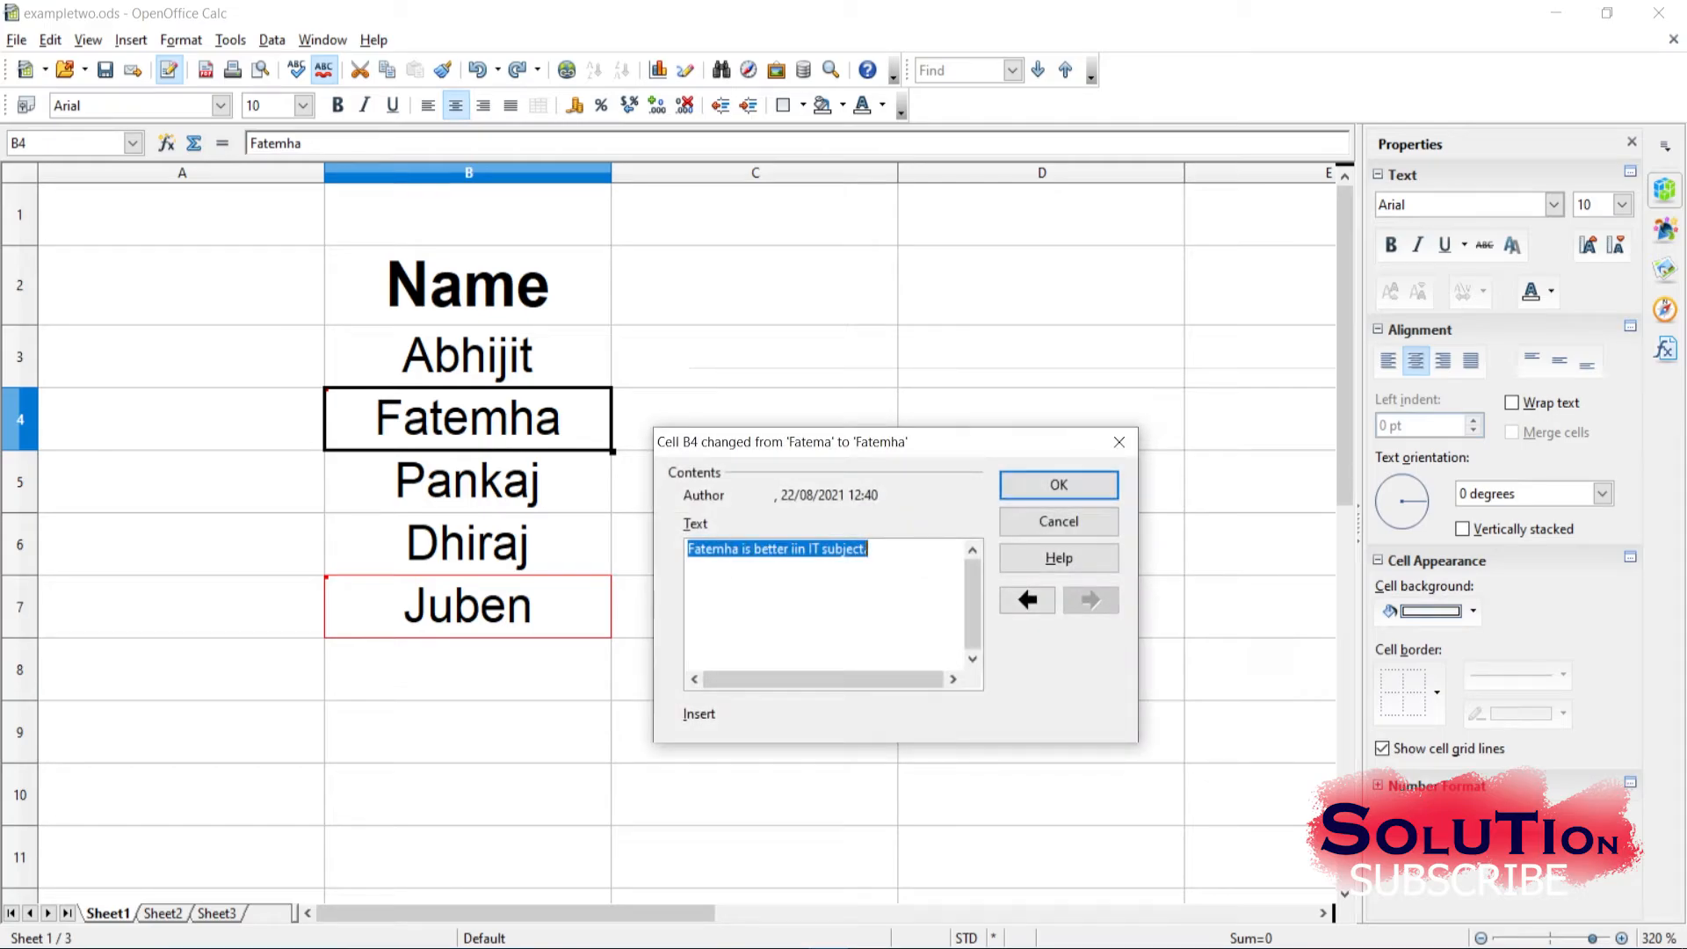
{"action": "left_click", "coordinate": [868, 549]}
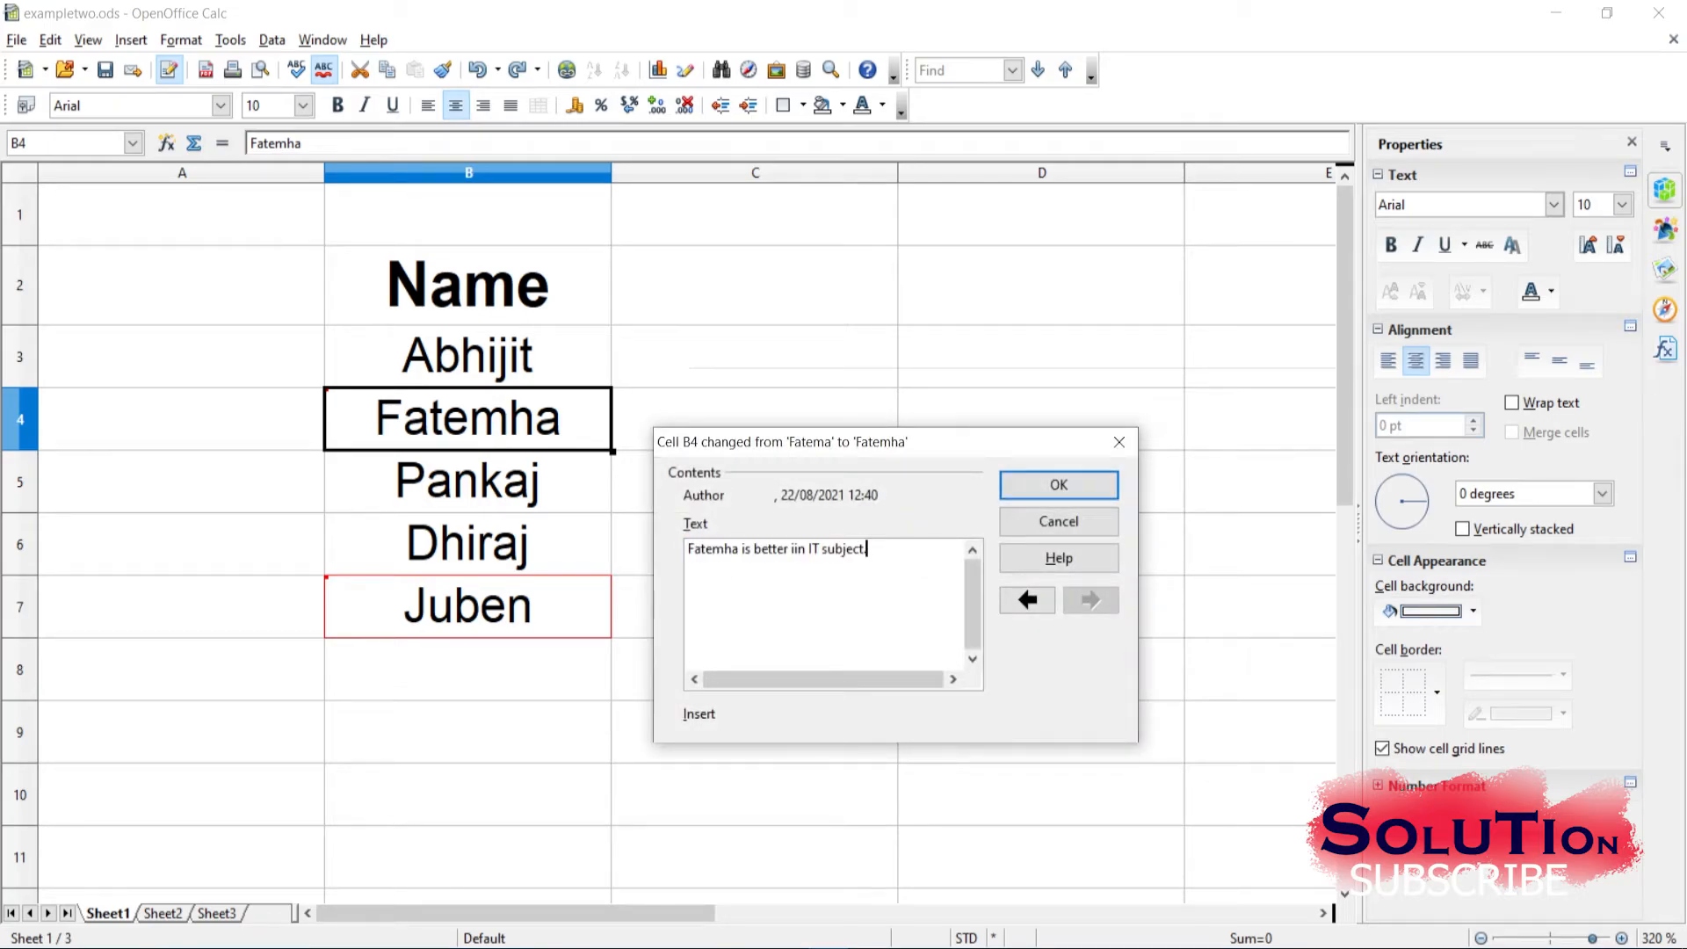
{"action": "key", "text": "BackSpace"}
{"action": "type", "text": "in our school."}
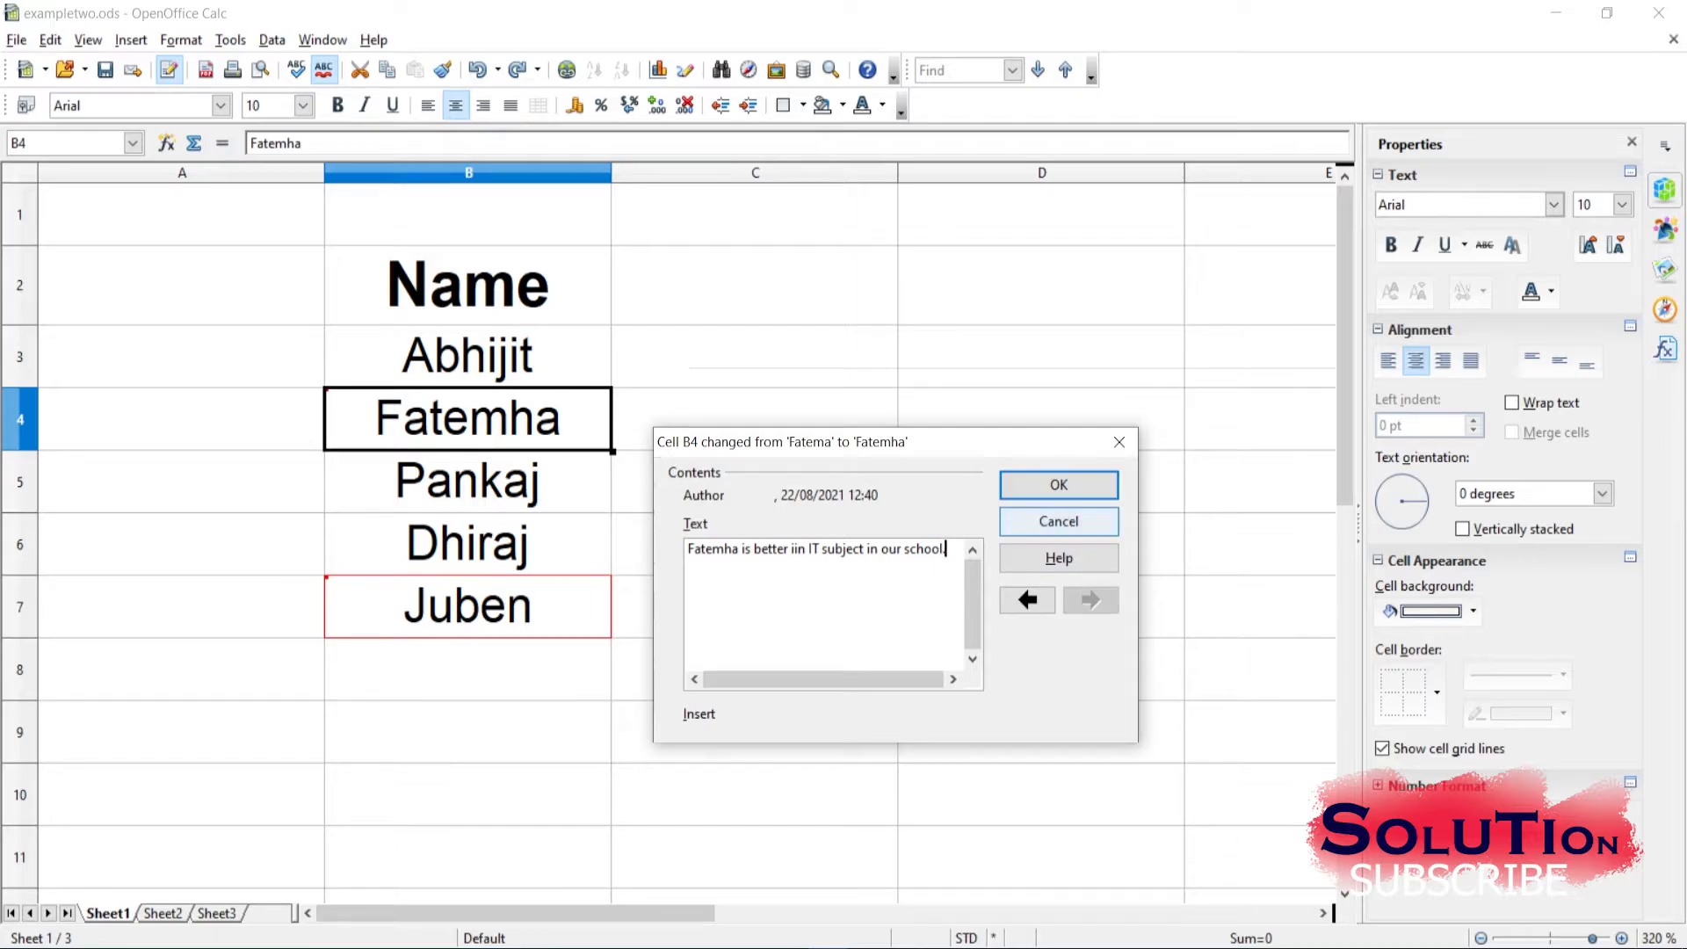
{"action": "left_click", "coordinate": [1059, 485]}
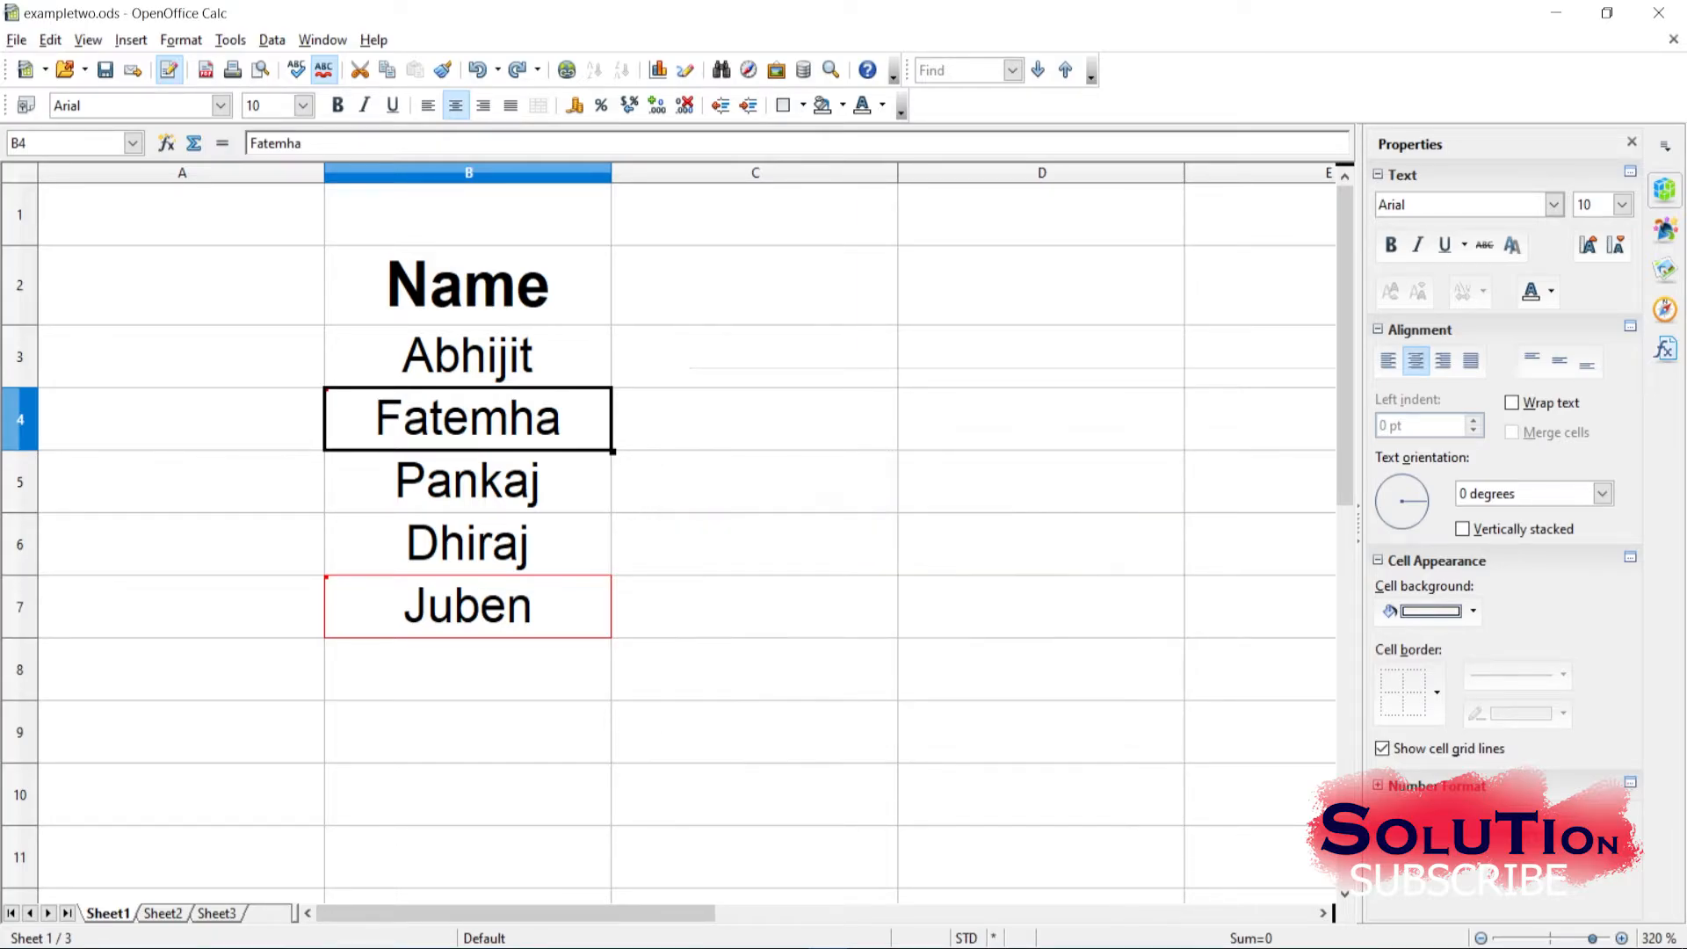
Move the selection away from cell B4 and view the comment shown for its recorded change
{"action": "left_click", "coordinate": [755, 356]}
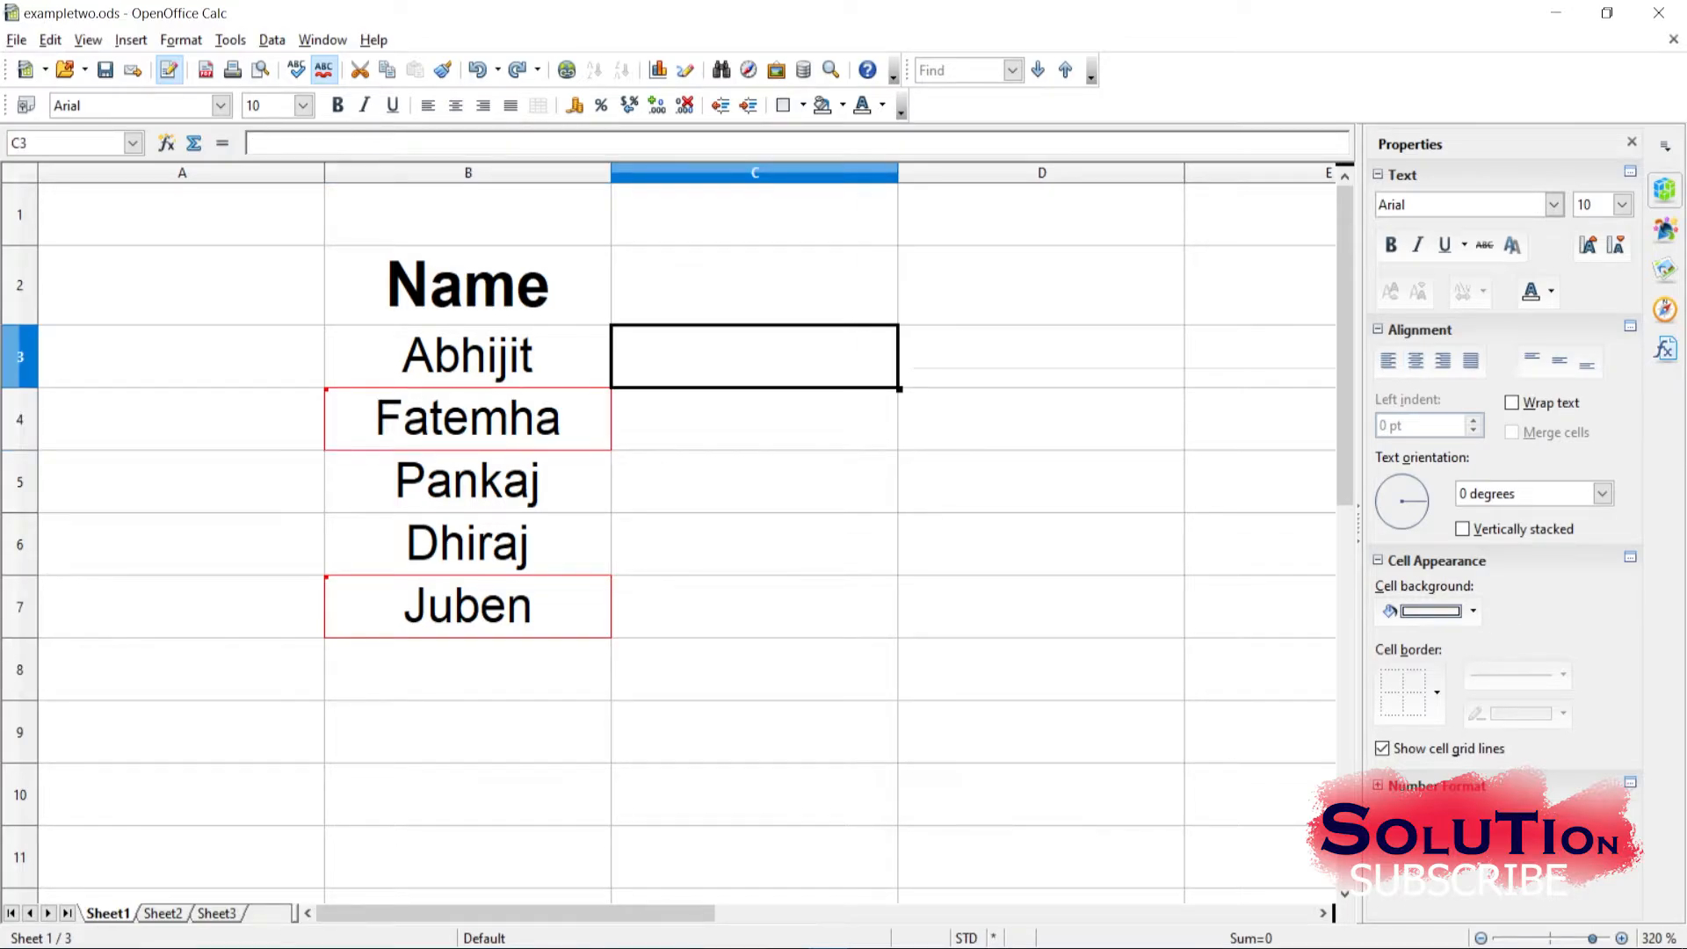
{"action": "key", "text": "Page_Down"}
{"action": "key", "text": "Page_Down"}
{"action": "scroll", "coordinate": [755, 528], "scroll_direction": "up", "scroll_amount": 7}
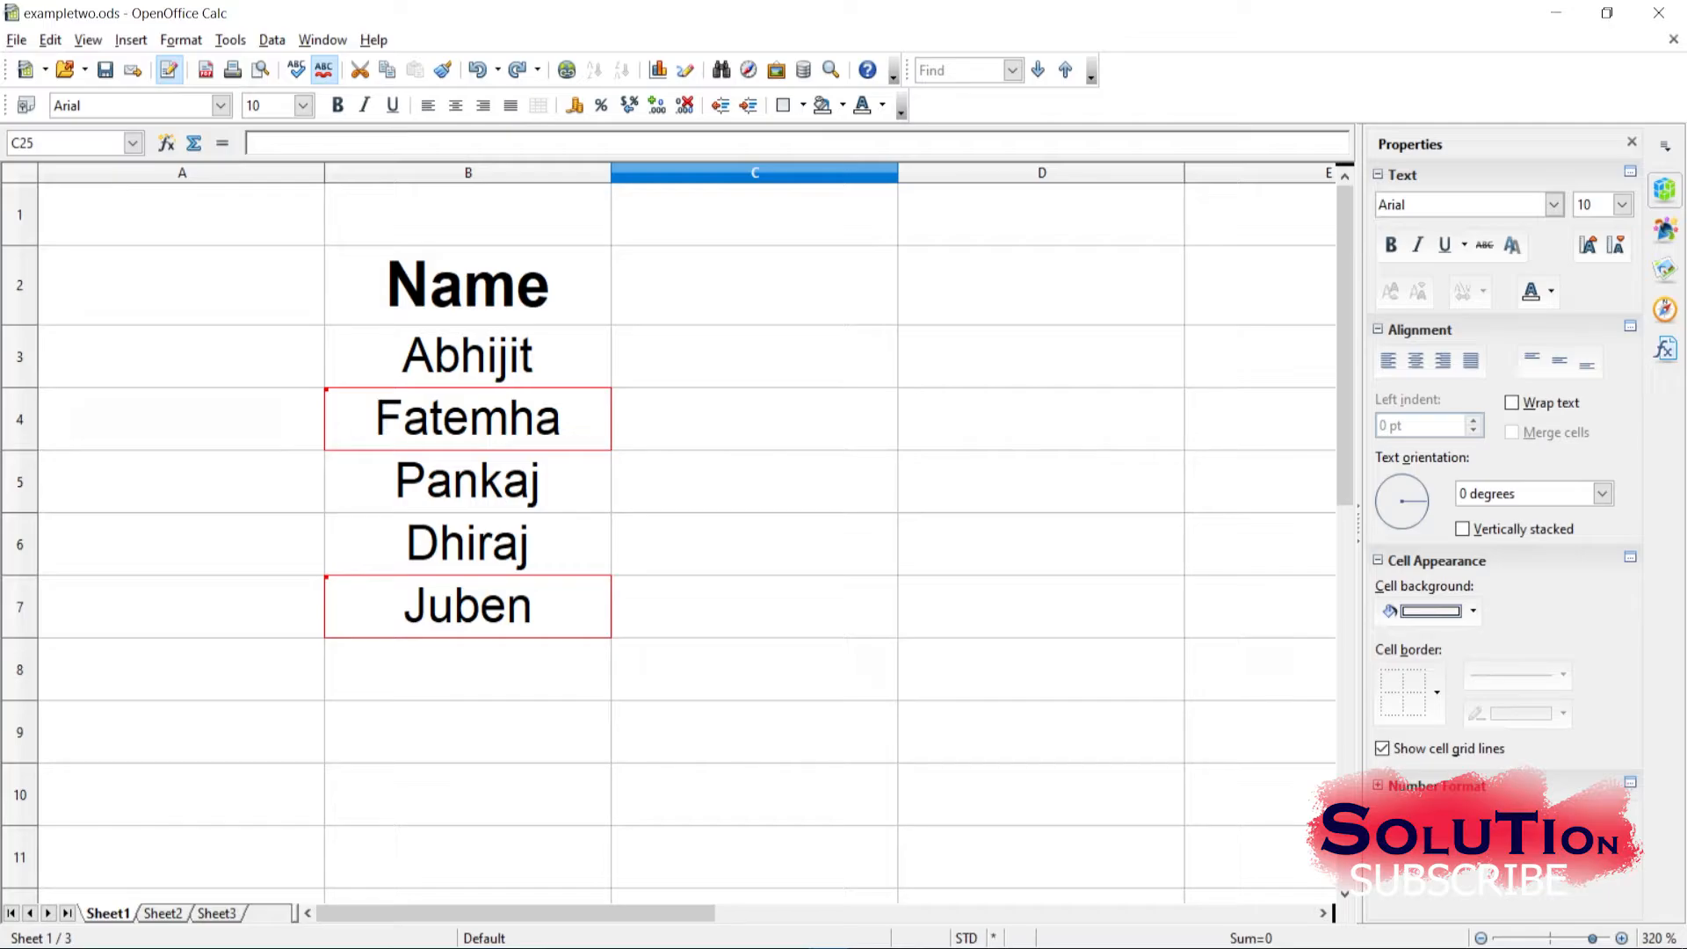
{"action": "mouse_move", "coordinate": [468, 419]}
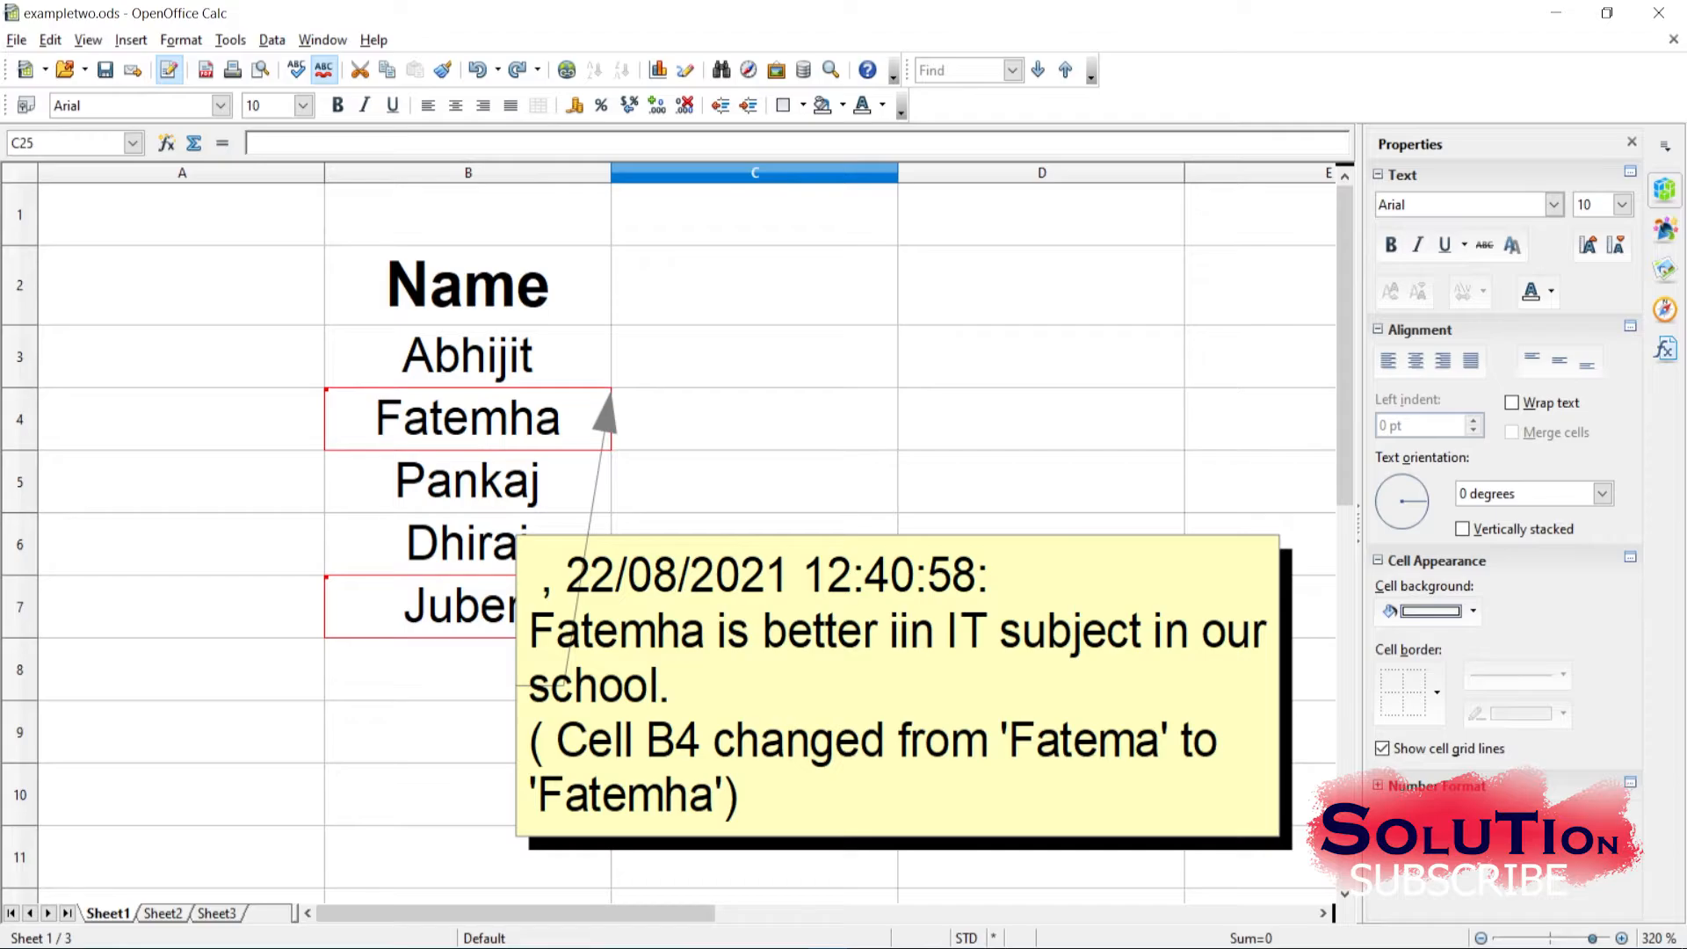
{"action": "right_click", "coordinate": [576, 420]}
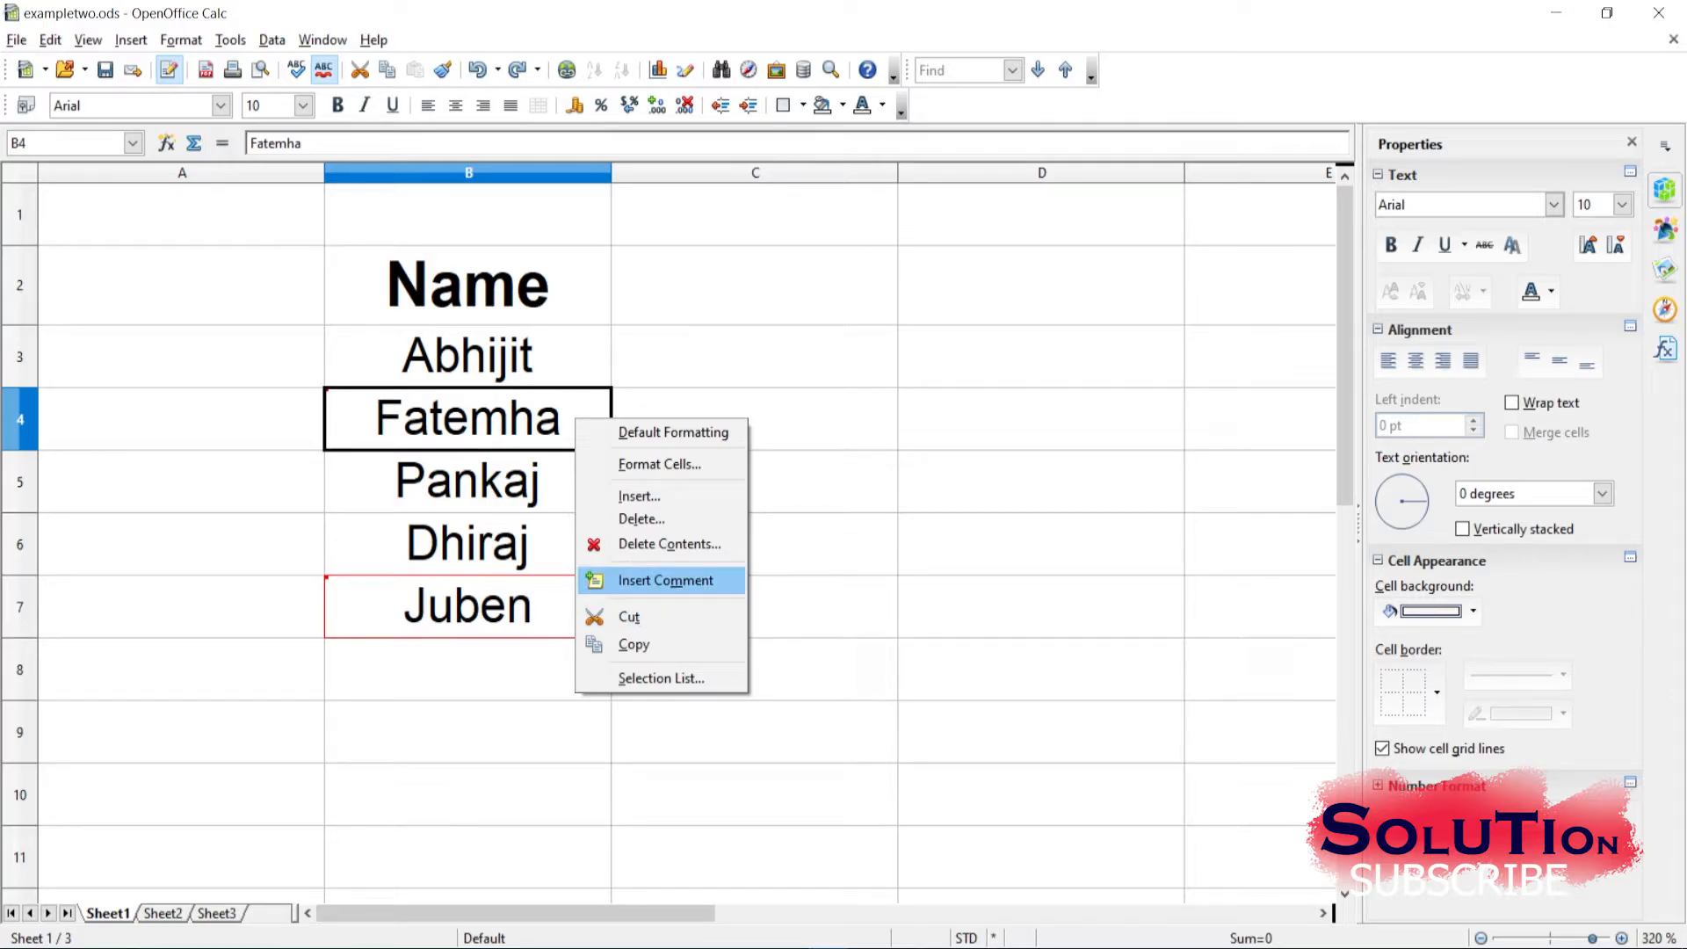
{"action": "key", "text": "Escape"}
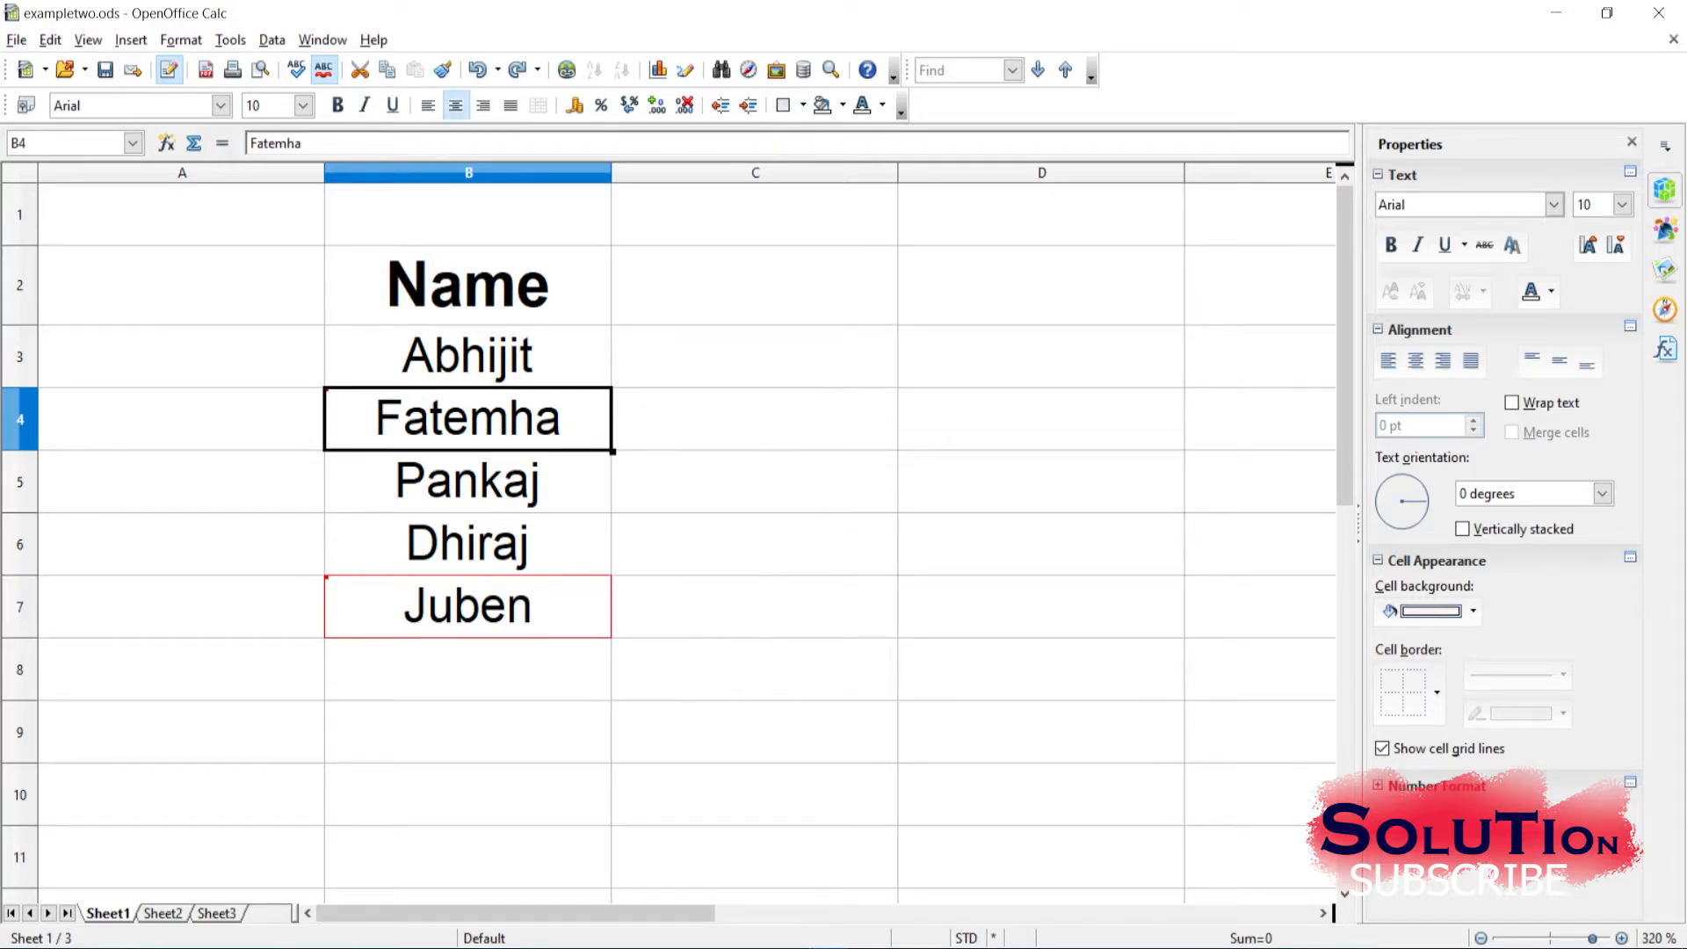
Insert a comment on cell B7 reading "This is our best student in our school." and finish editing it
{"action": "right_click", "coordinate": [614, 625]}
{"action": "key", "text": "Escape"}
{"action": "right_click", "coordinate": [568, 605]}
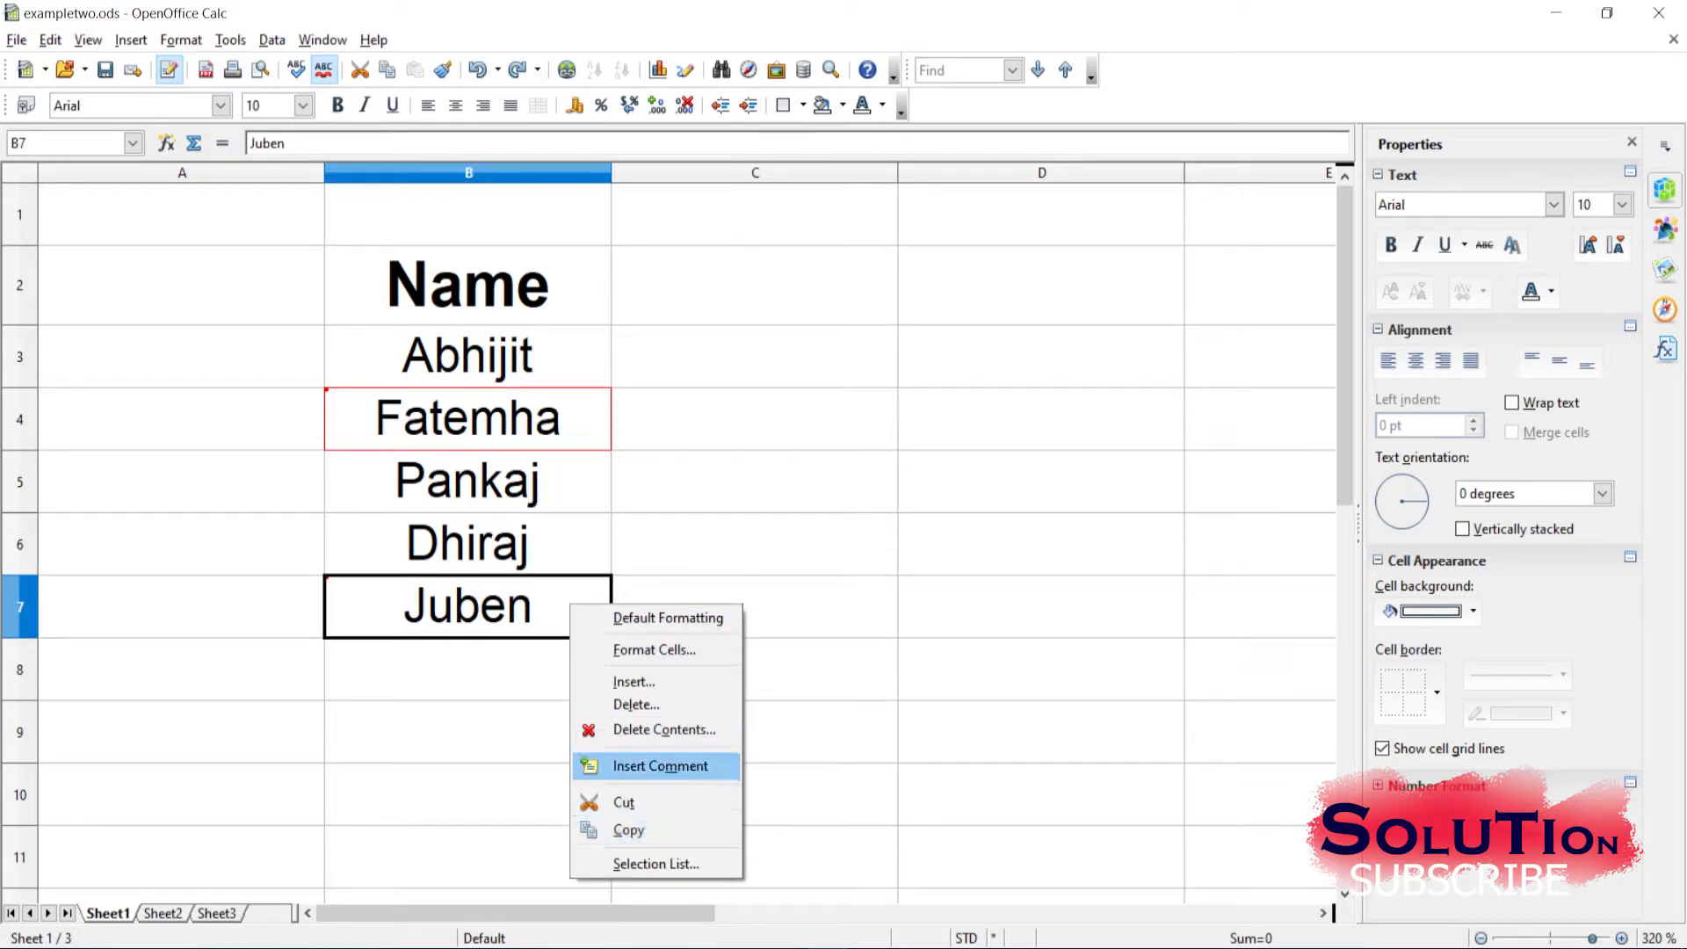
{"action": "left_click", "coordinate": [660, 765]}
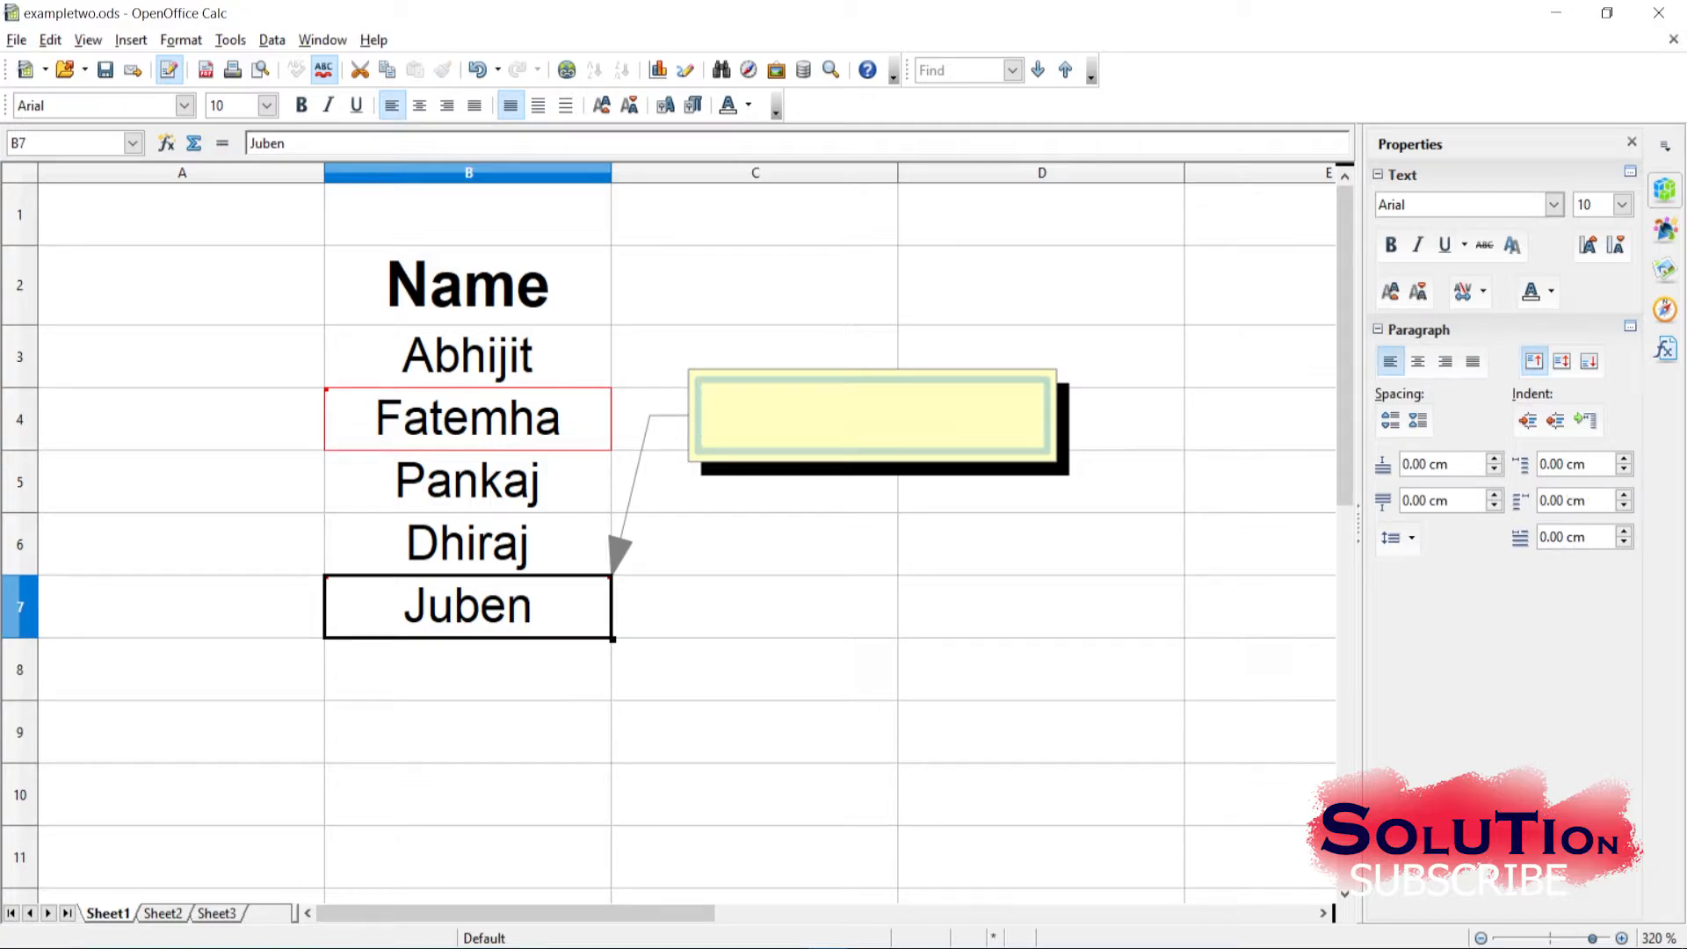
{"action": "type", "text": "This "}
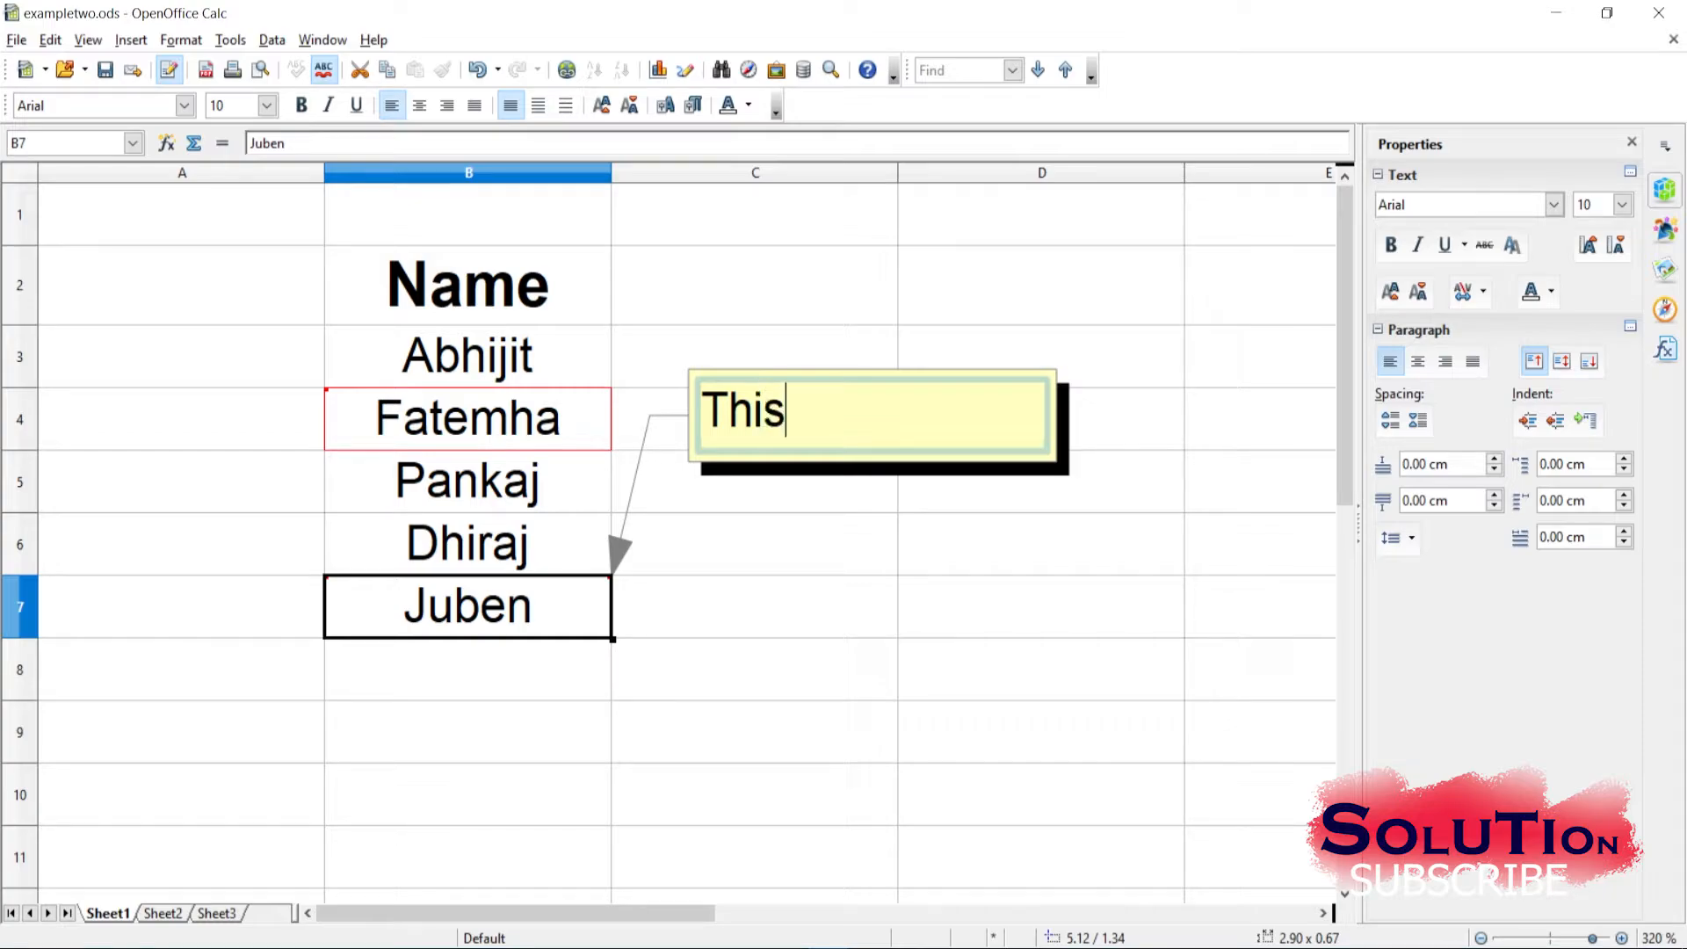
{"action": "type", "text": "is our bes"}
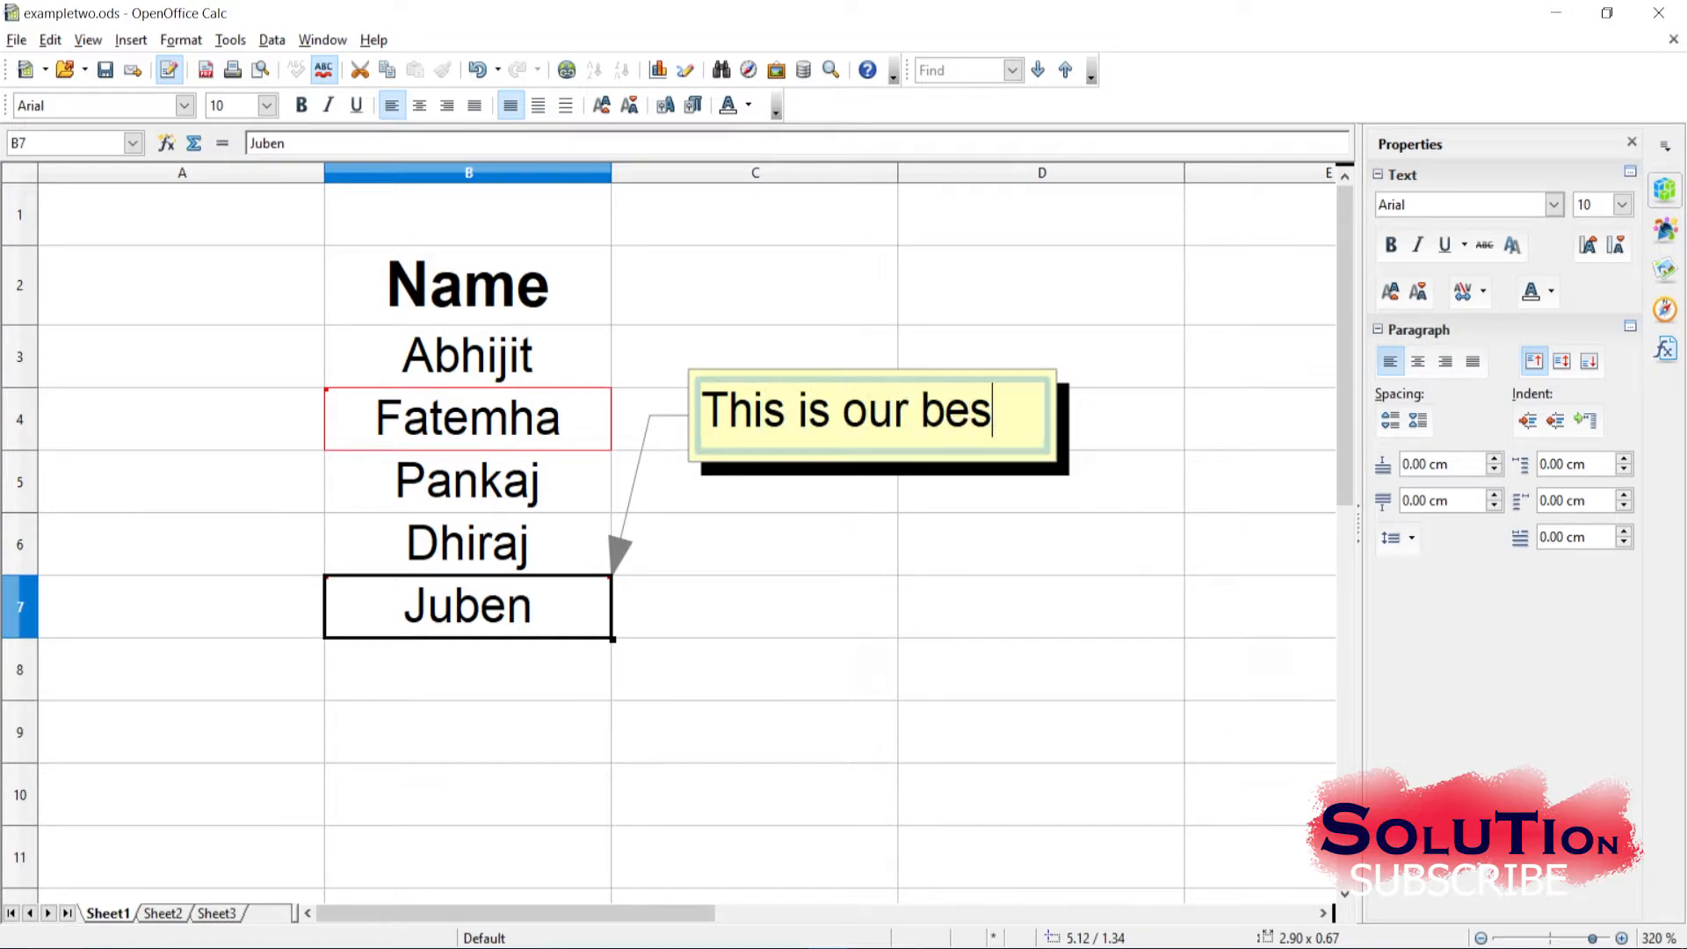
{"action": "type", "text": "t st"}
{"action": "type", "text": "ud"}
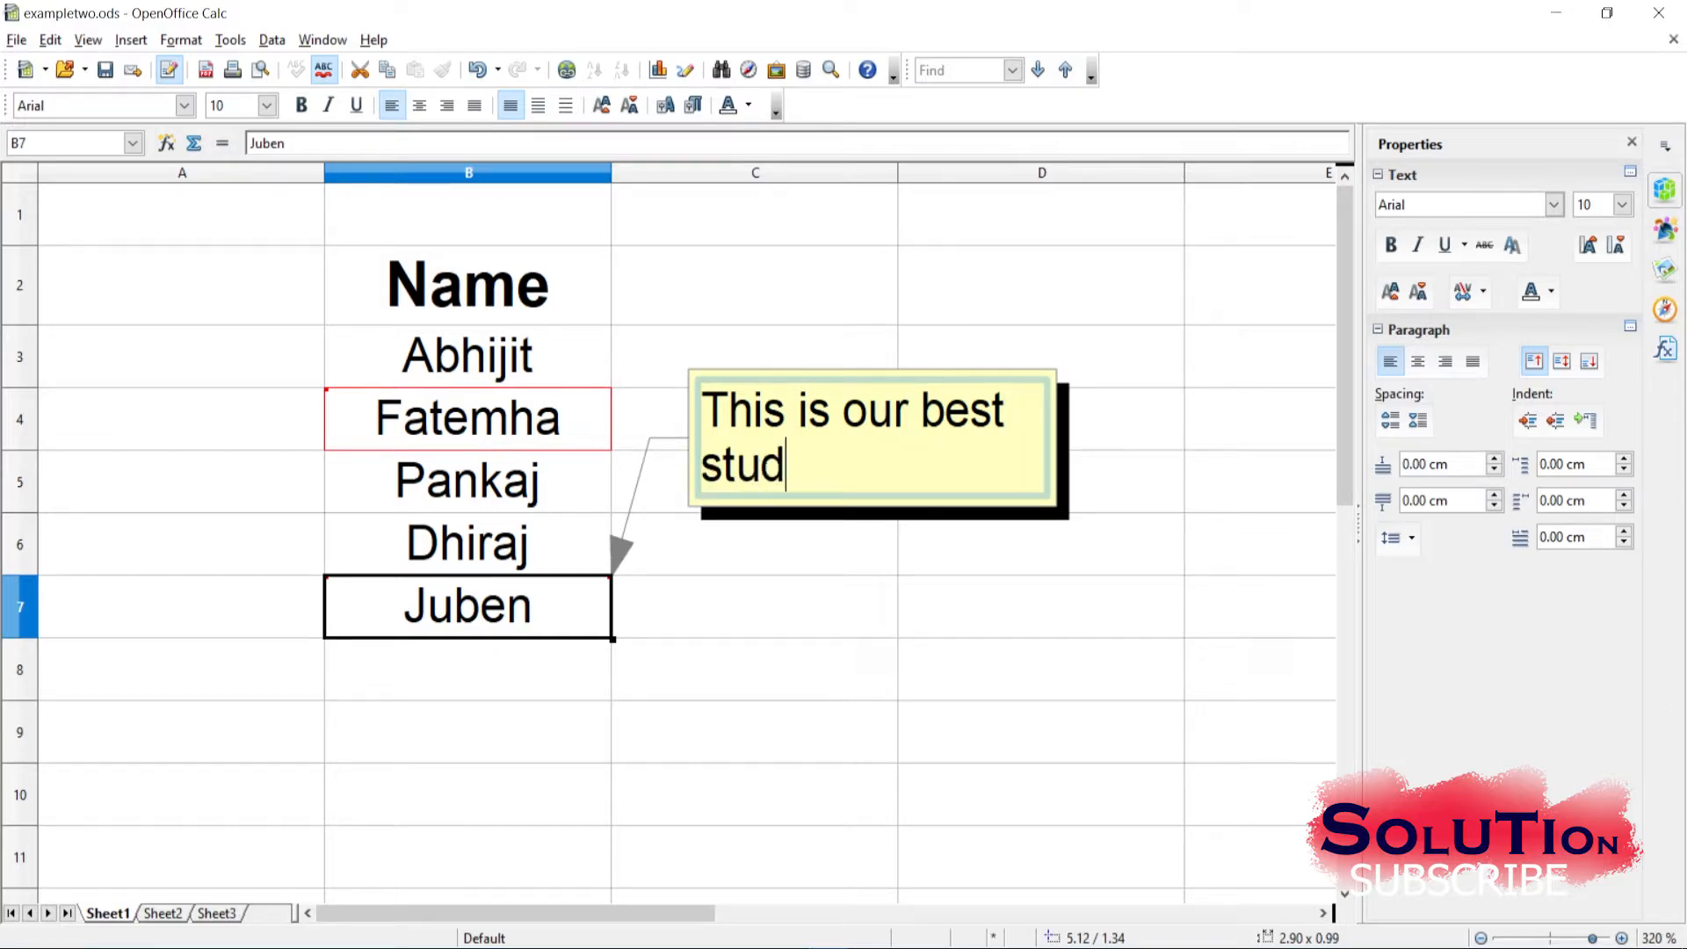
{"action": "type", "text": "ent in"}
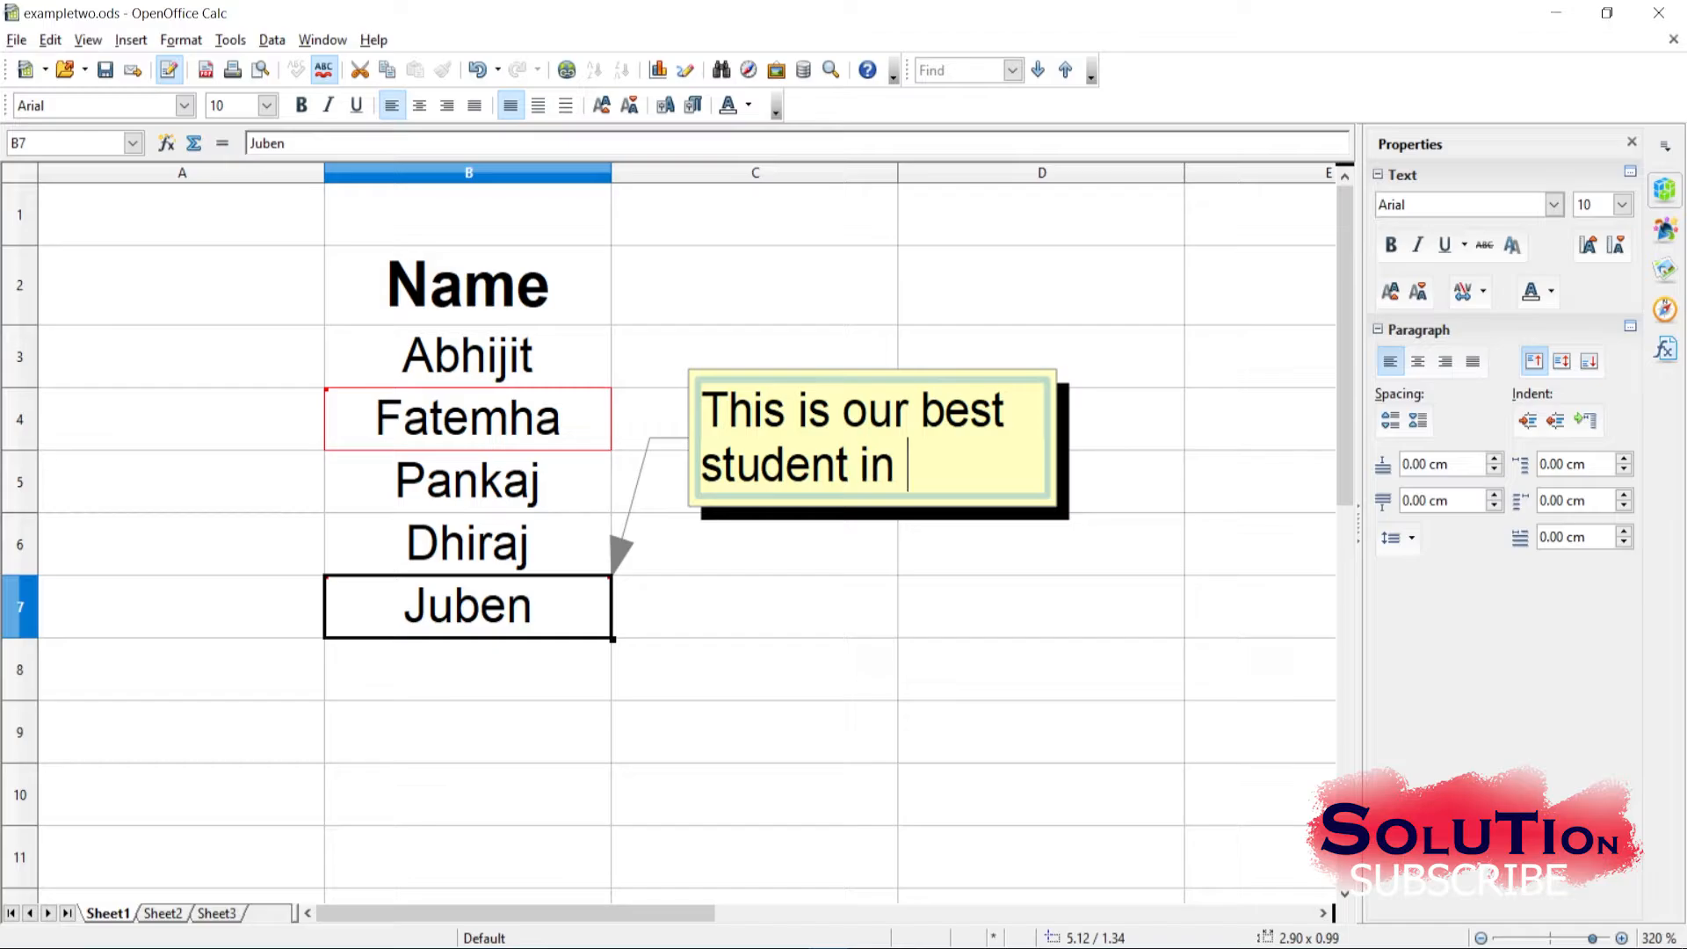
{"action": "type", "text": " our sc"}
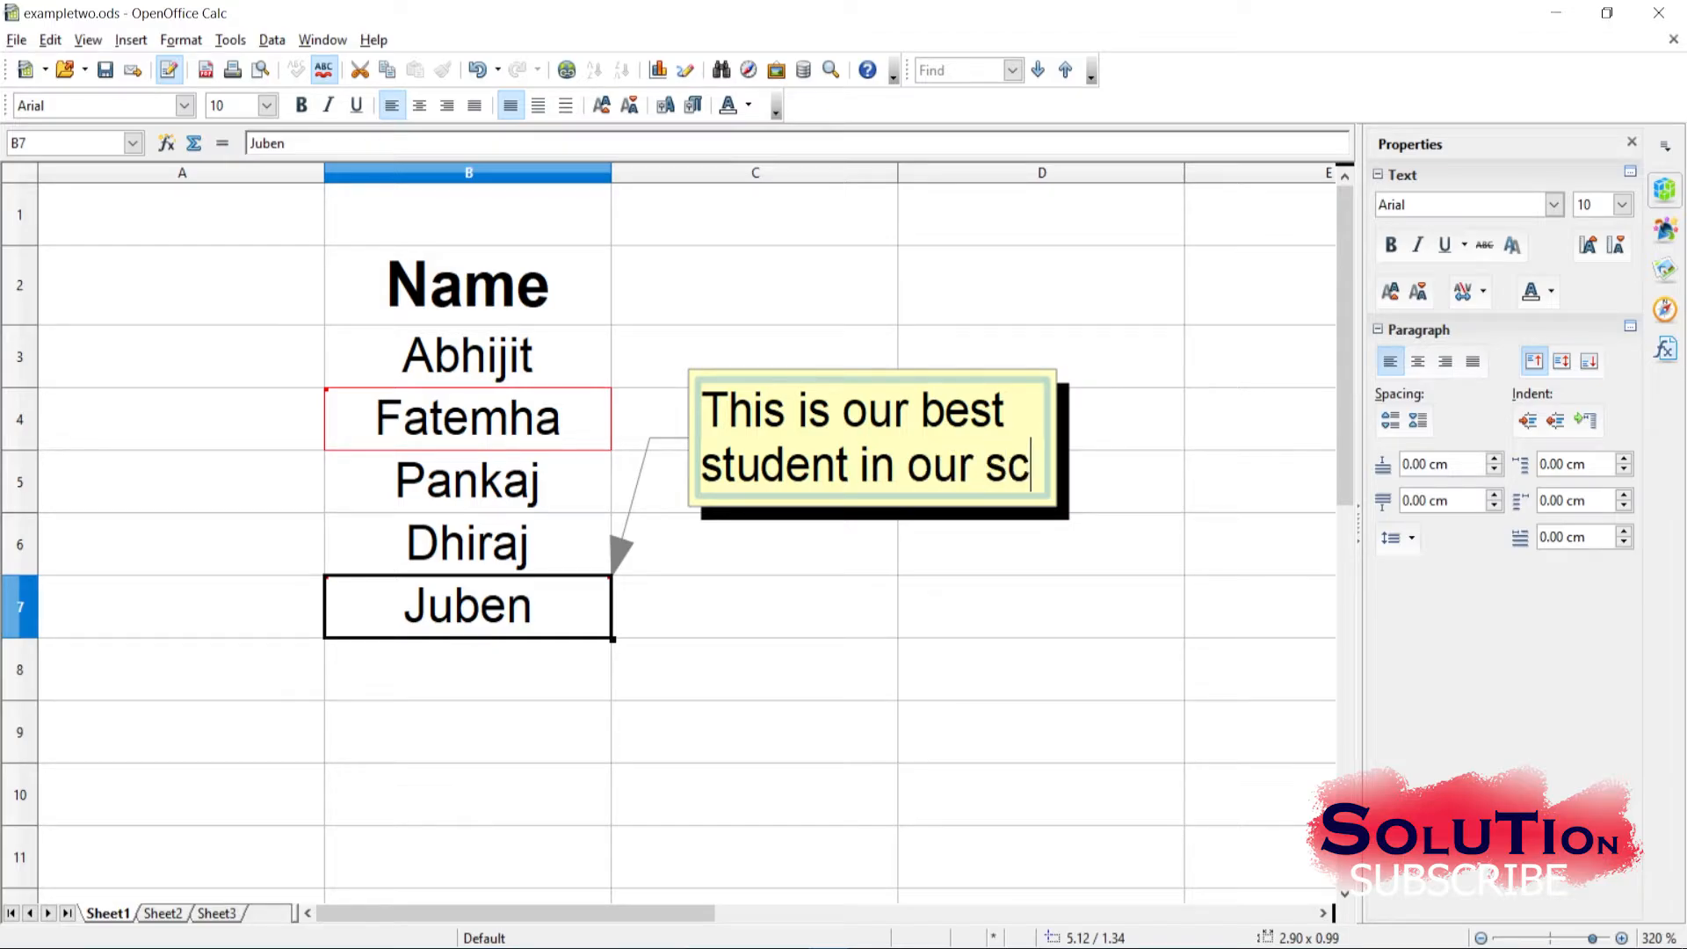
{"action": "type", "text": "hool."}
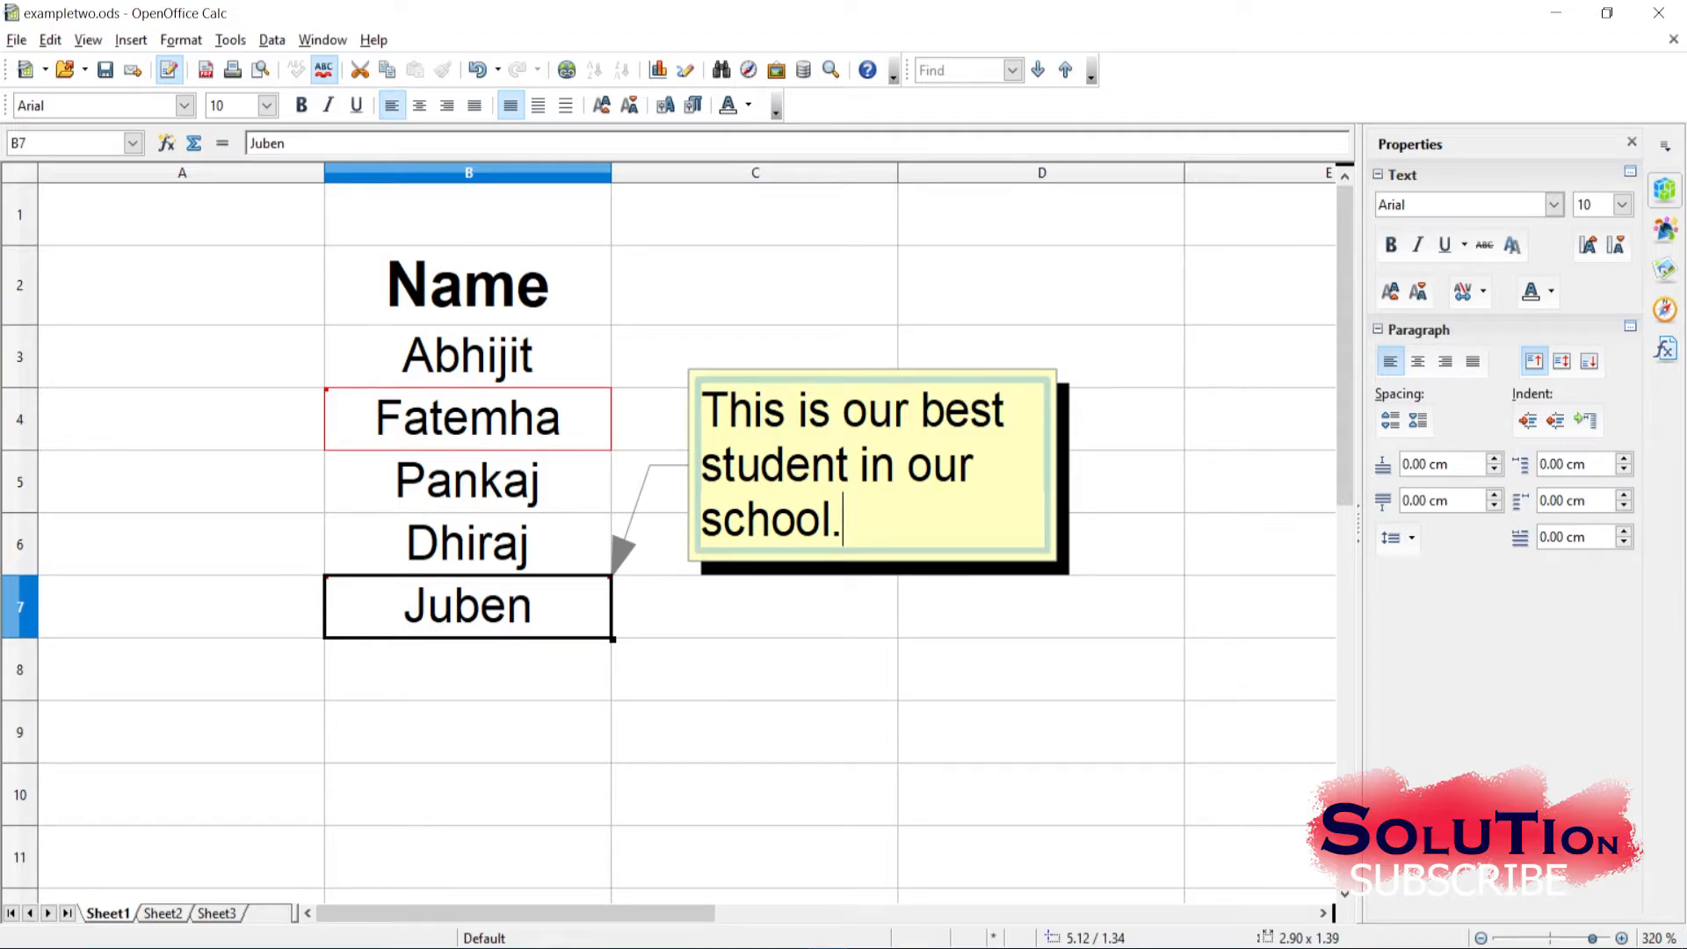
{"action": "key", "text": "Escape"}
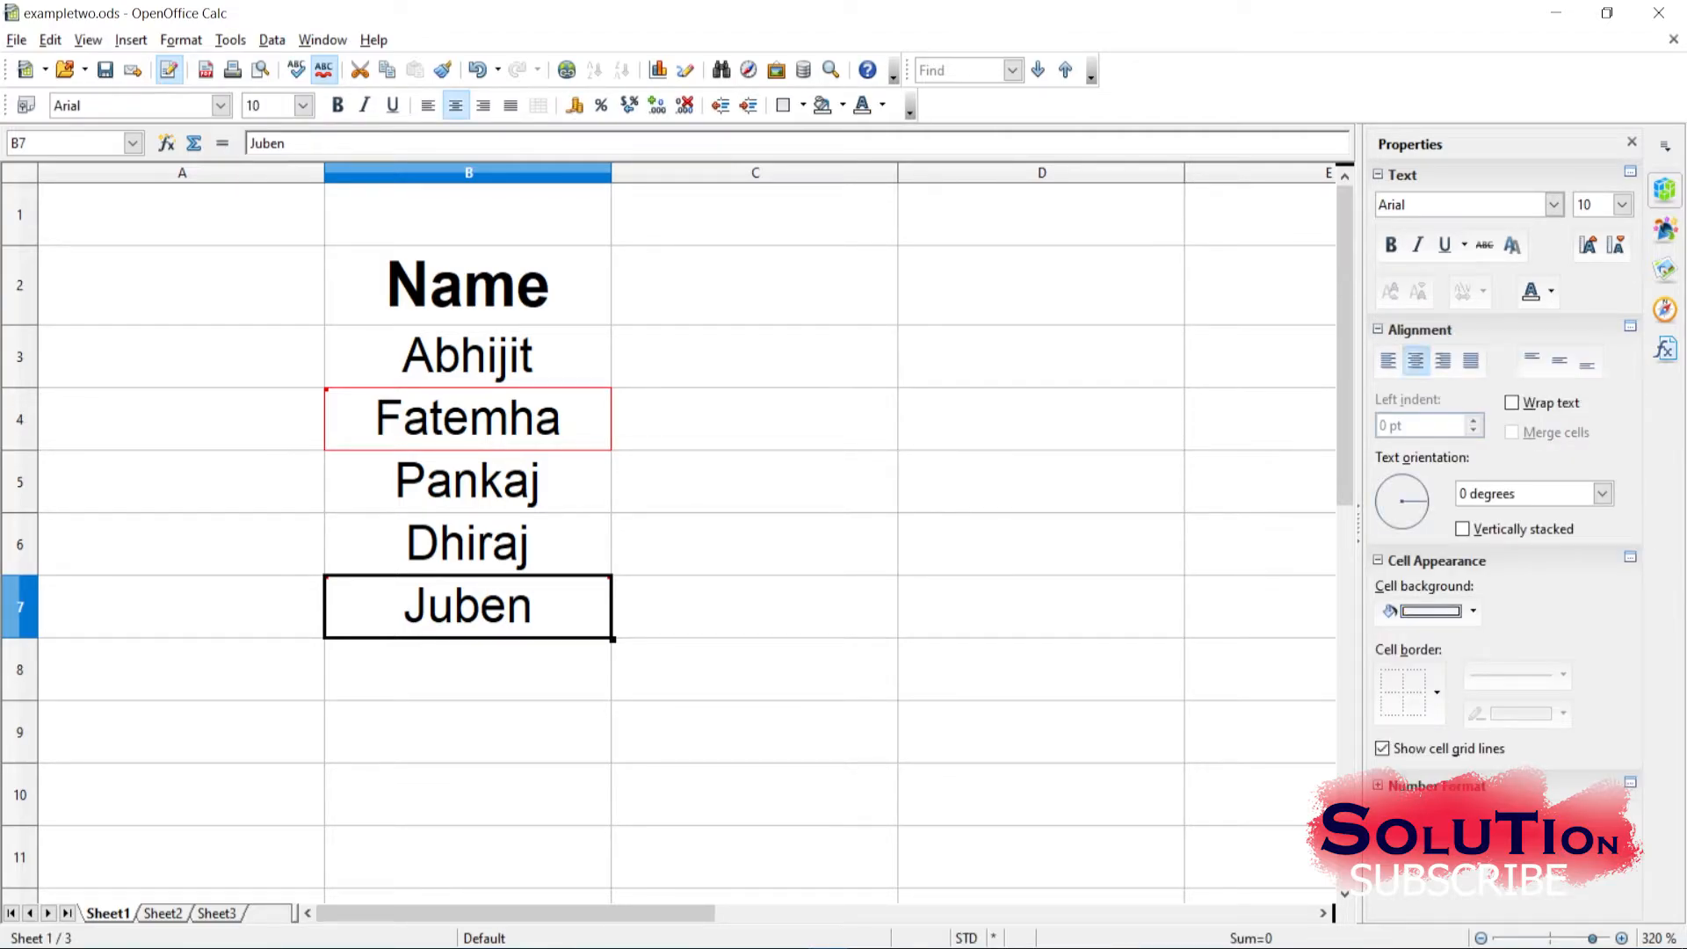
Set the comment on cell B7 to stay permanently shown
{"action": "mouse_move", "coordinate": [468, 606]}
{"action": "right_click", "coordinate": [544, 603]}
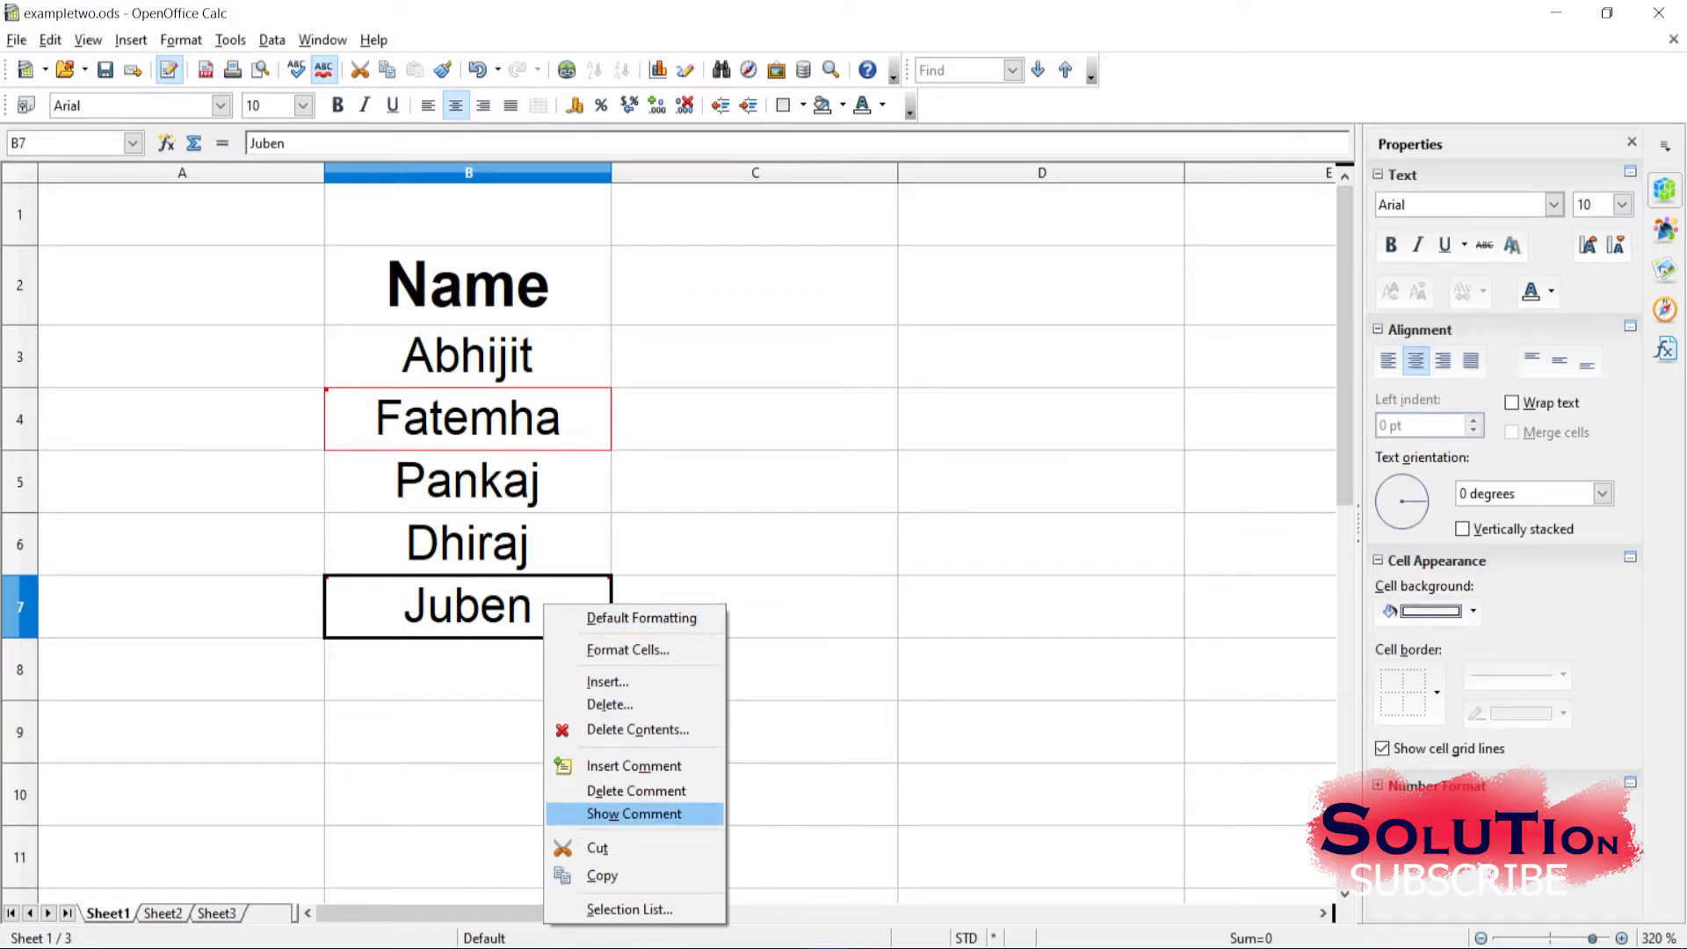
{"action": "left_click", "coordinate": [634, 813]}
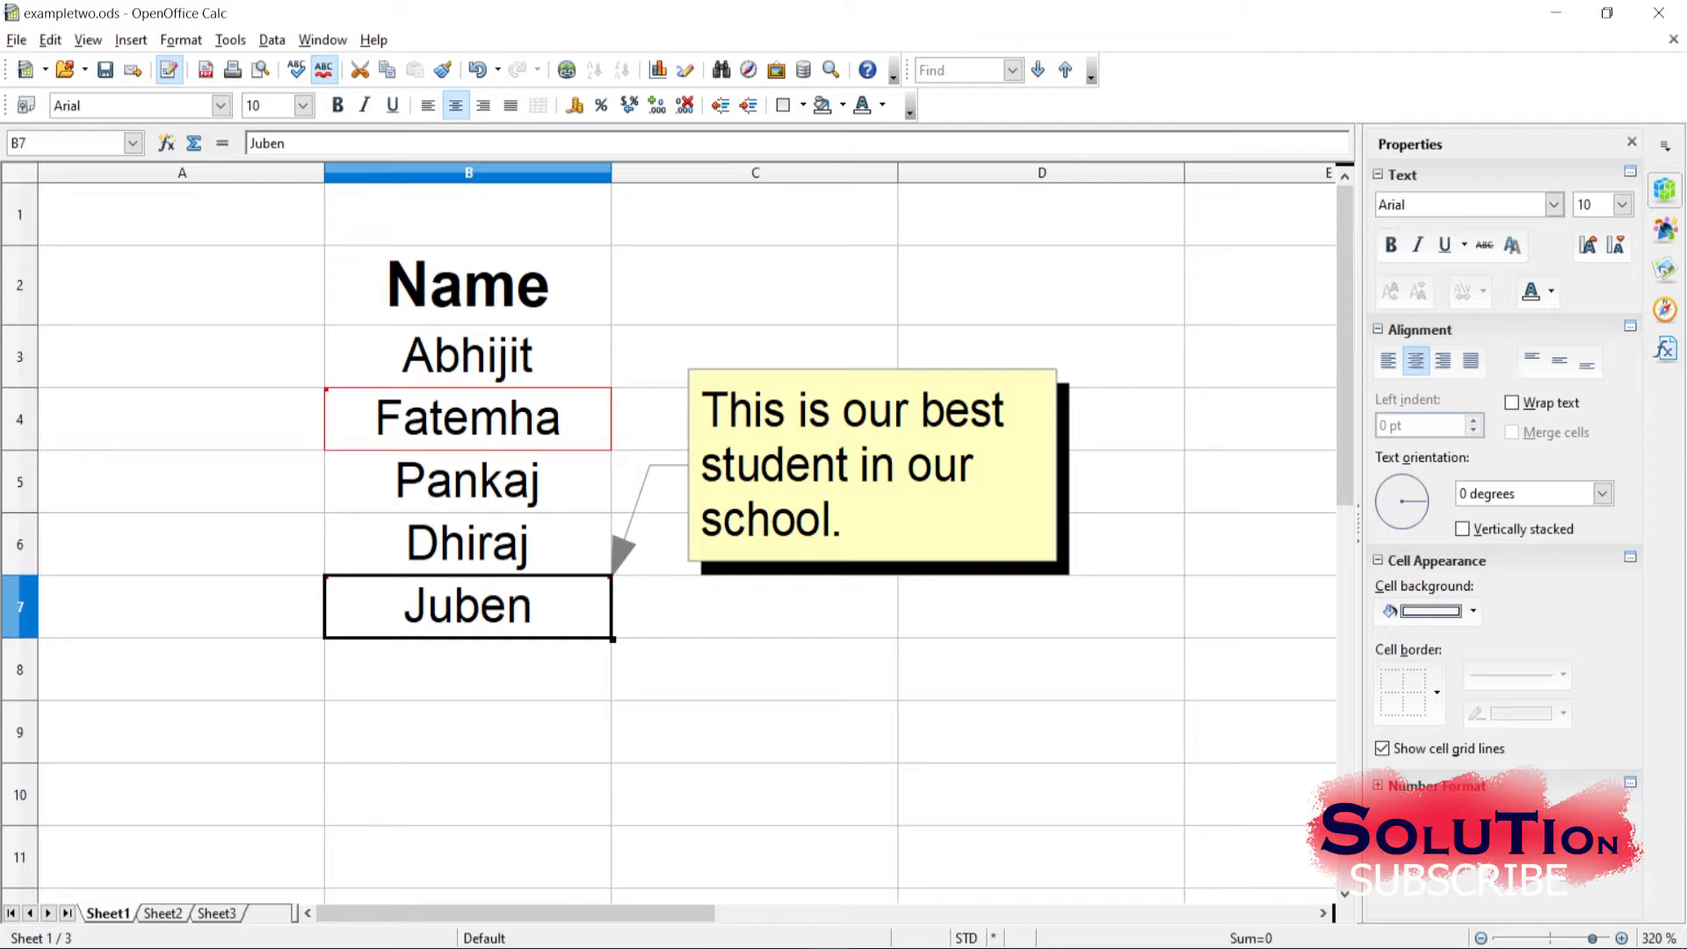
Select the comment box of cell B7 and change its fill color to Red
{"action": "left_click", "coordinate": [873, 465]}
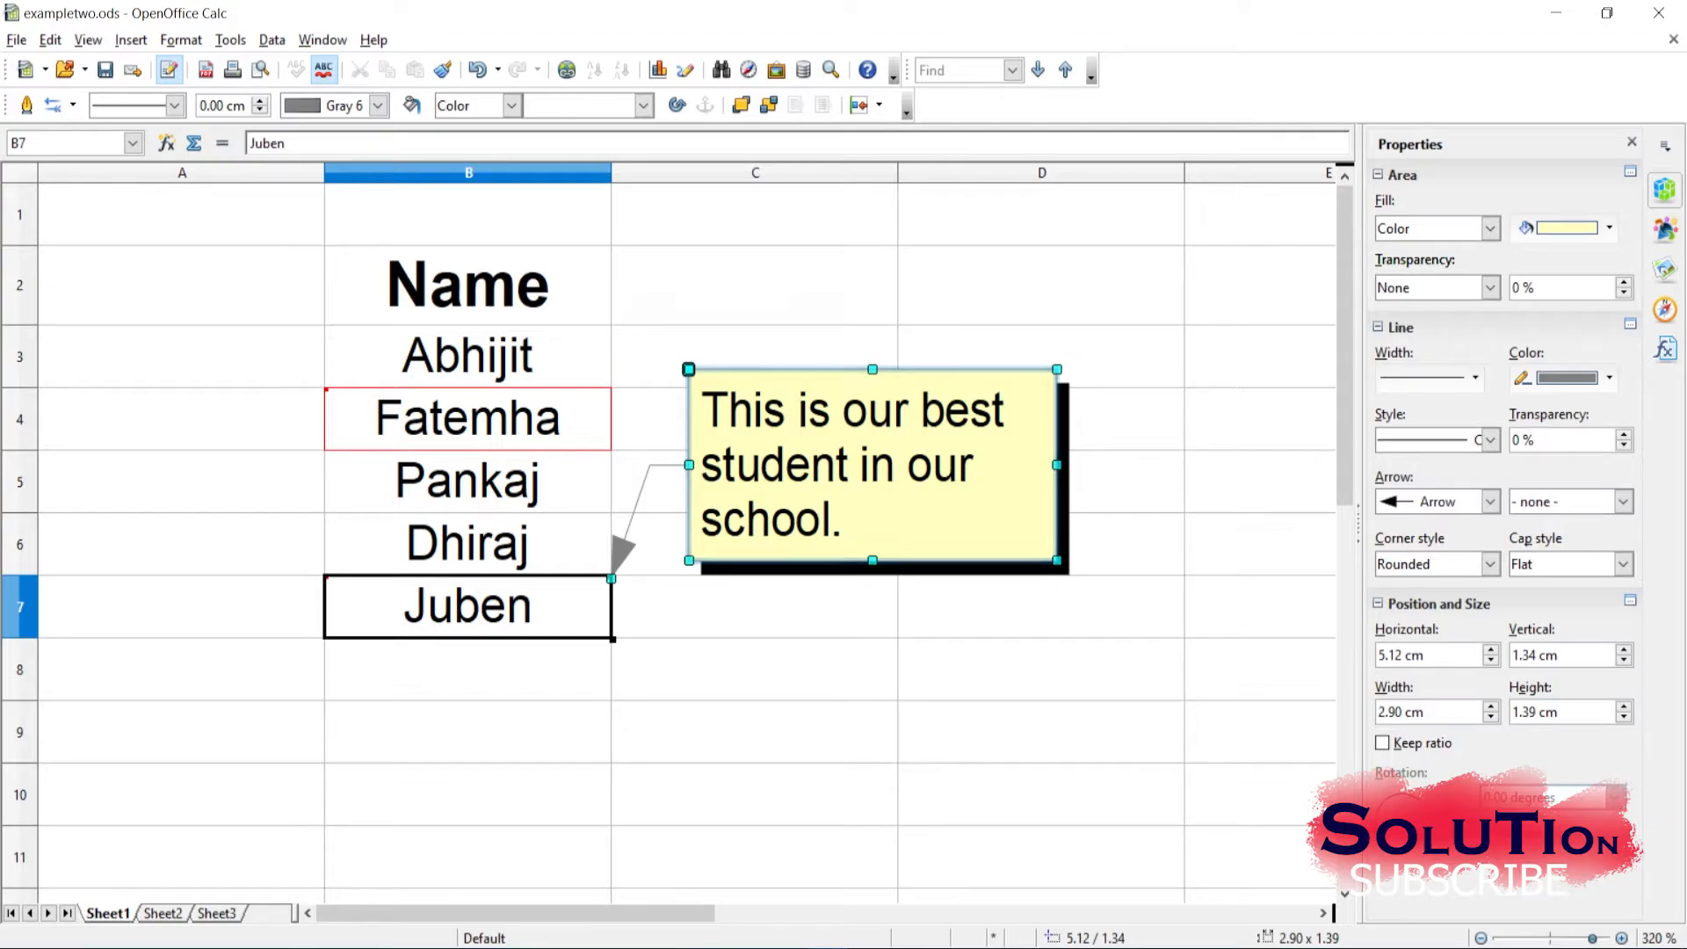
{"action": "left_click", "coordinate": [1490, 228]}
{"action": "left_click", "coordinate": [1405, 262]}
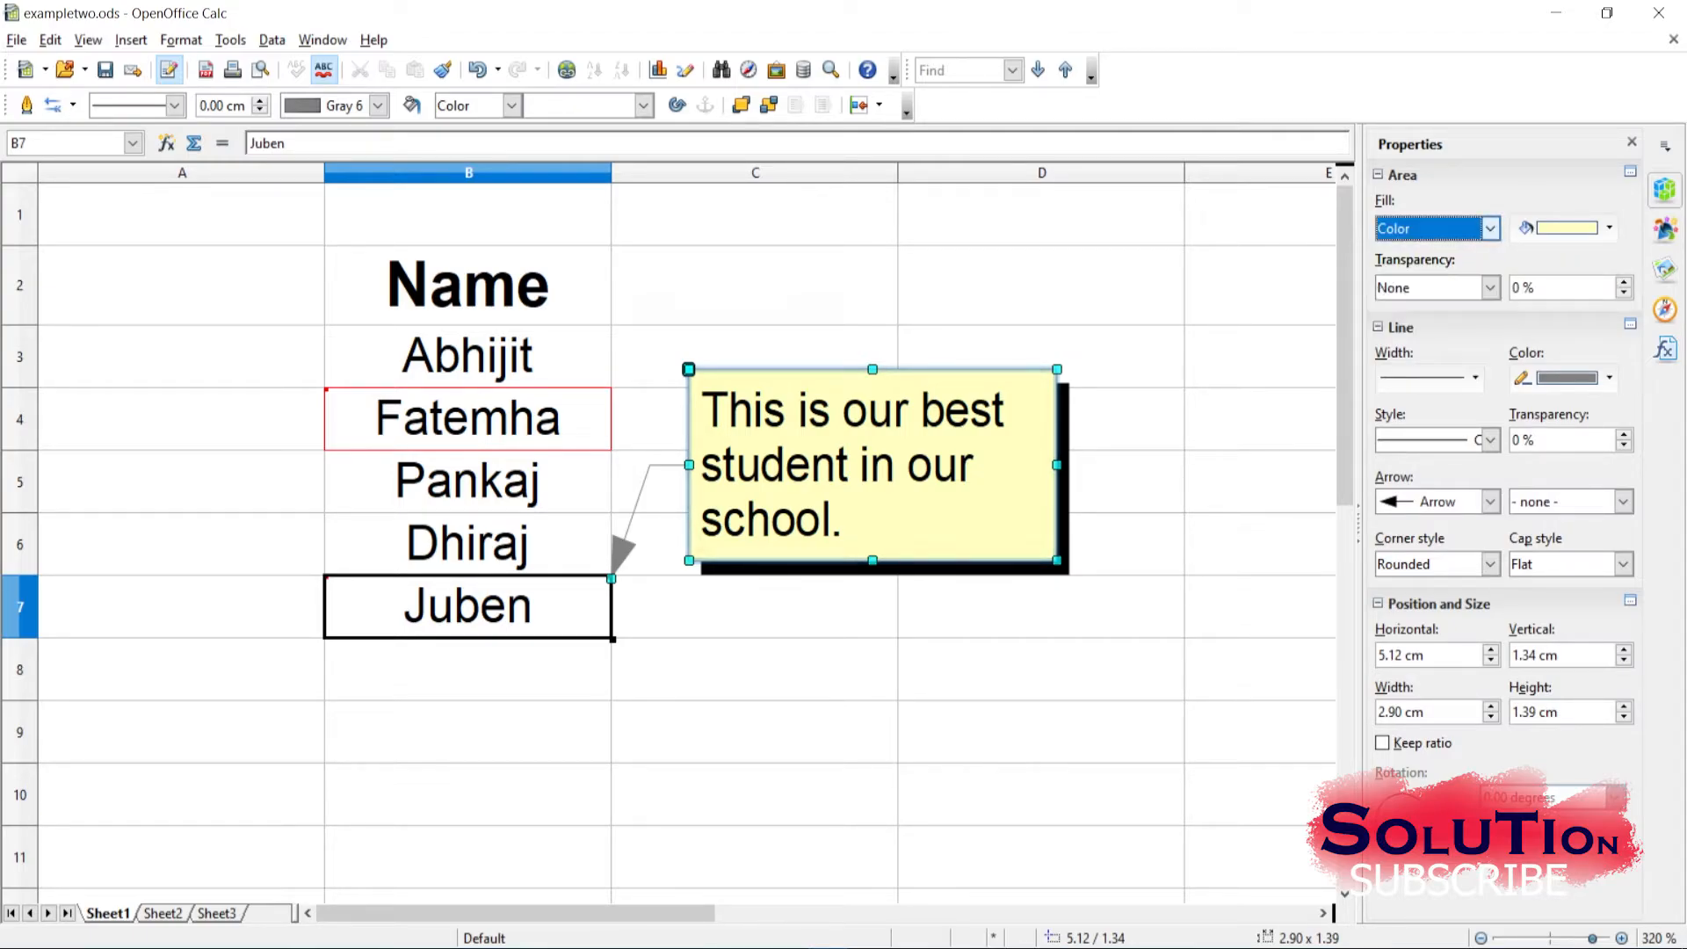
{"action": "left_click", "coordinate": [1609, 228]}
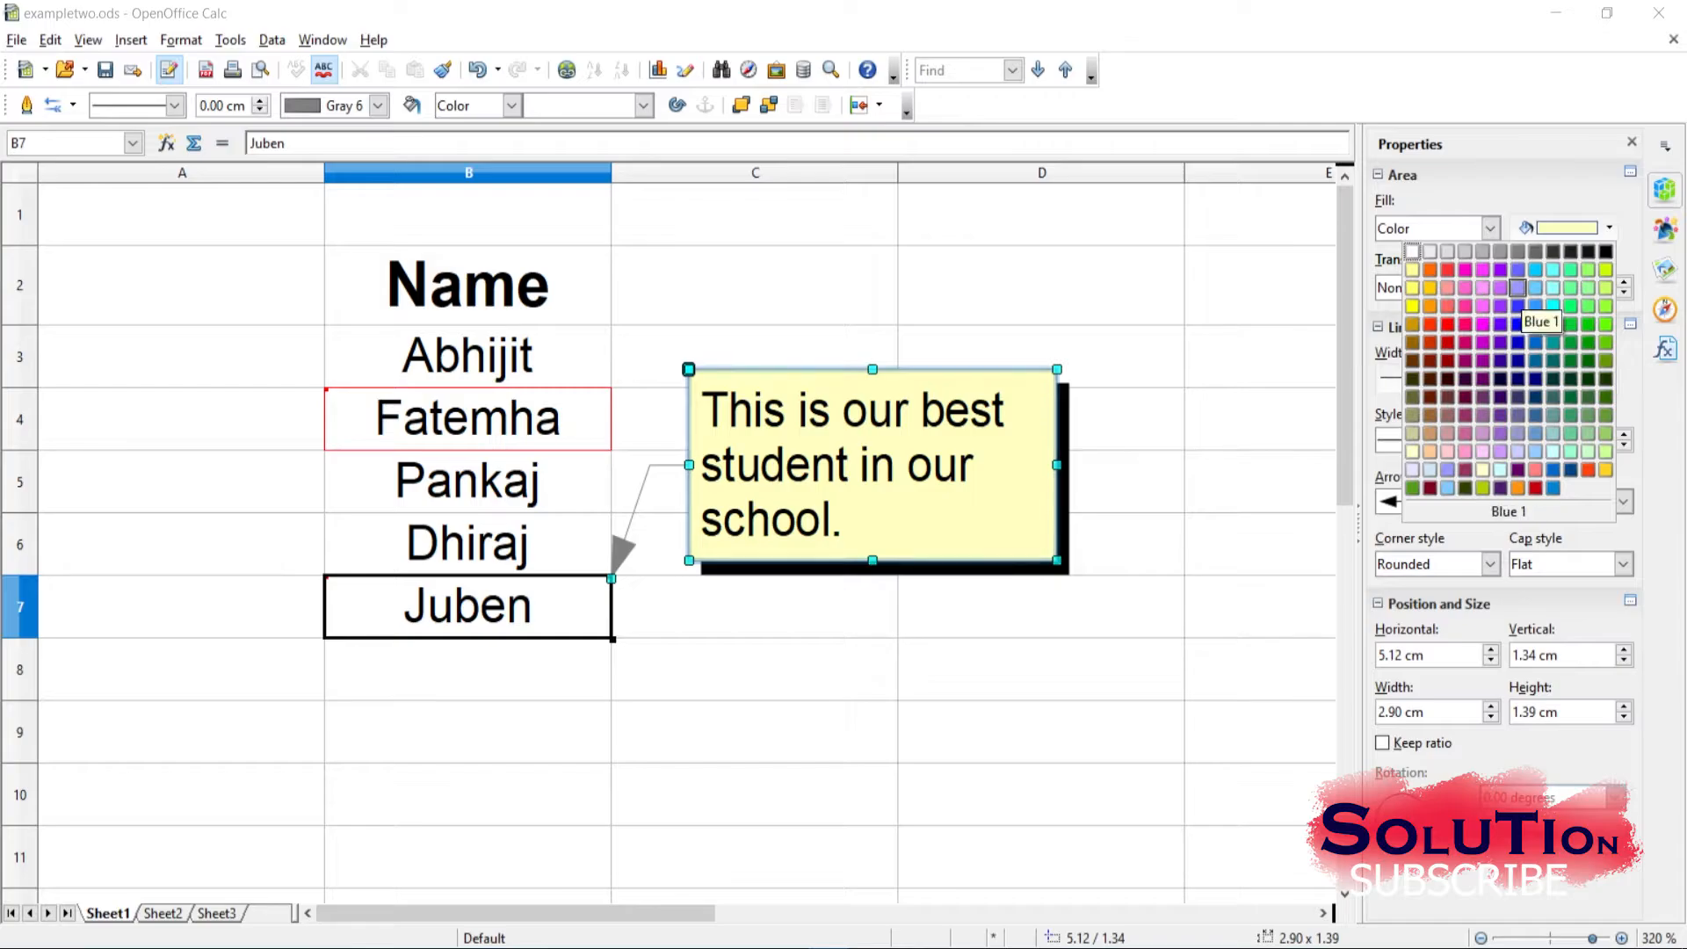
{"action": "left_click", "coordinate": [1447, 270]}
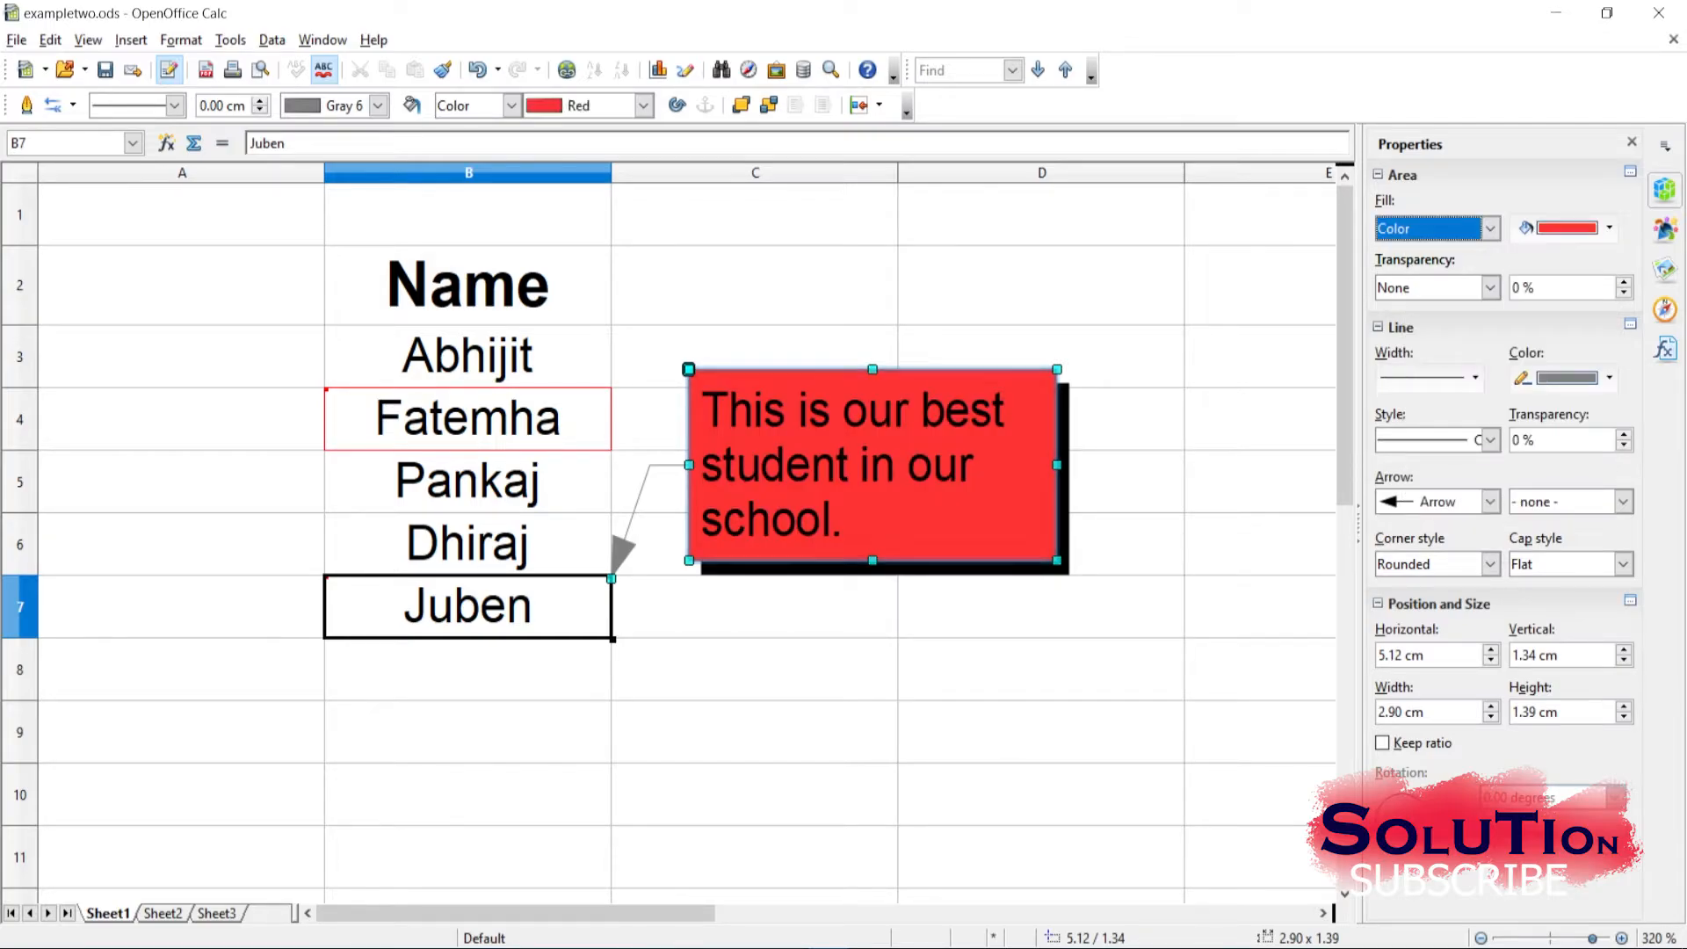
Raise the comment box's fill transparency to 50% and switch its transparency type to Linear
{"action": "left_click", "coordinate": [1624, 283]}
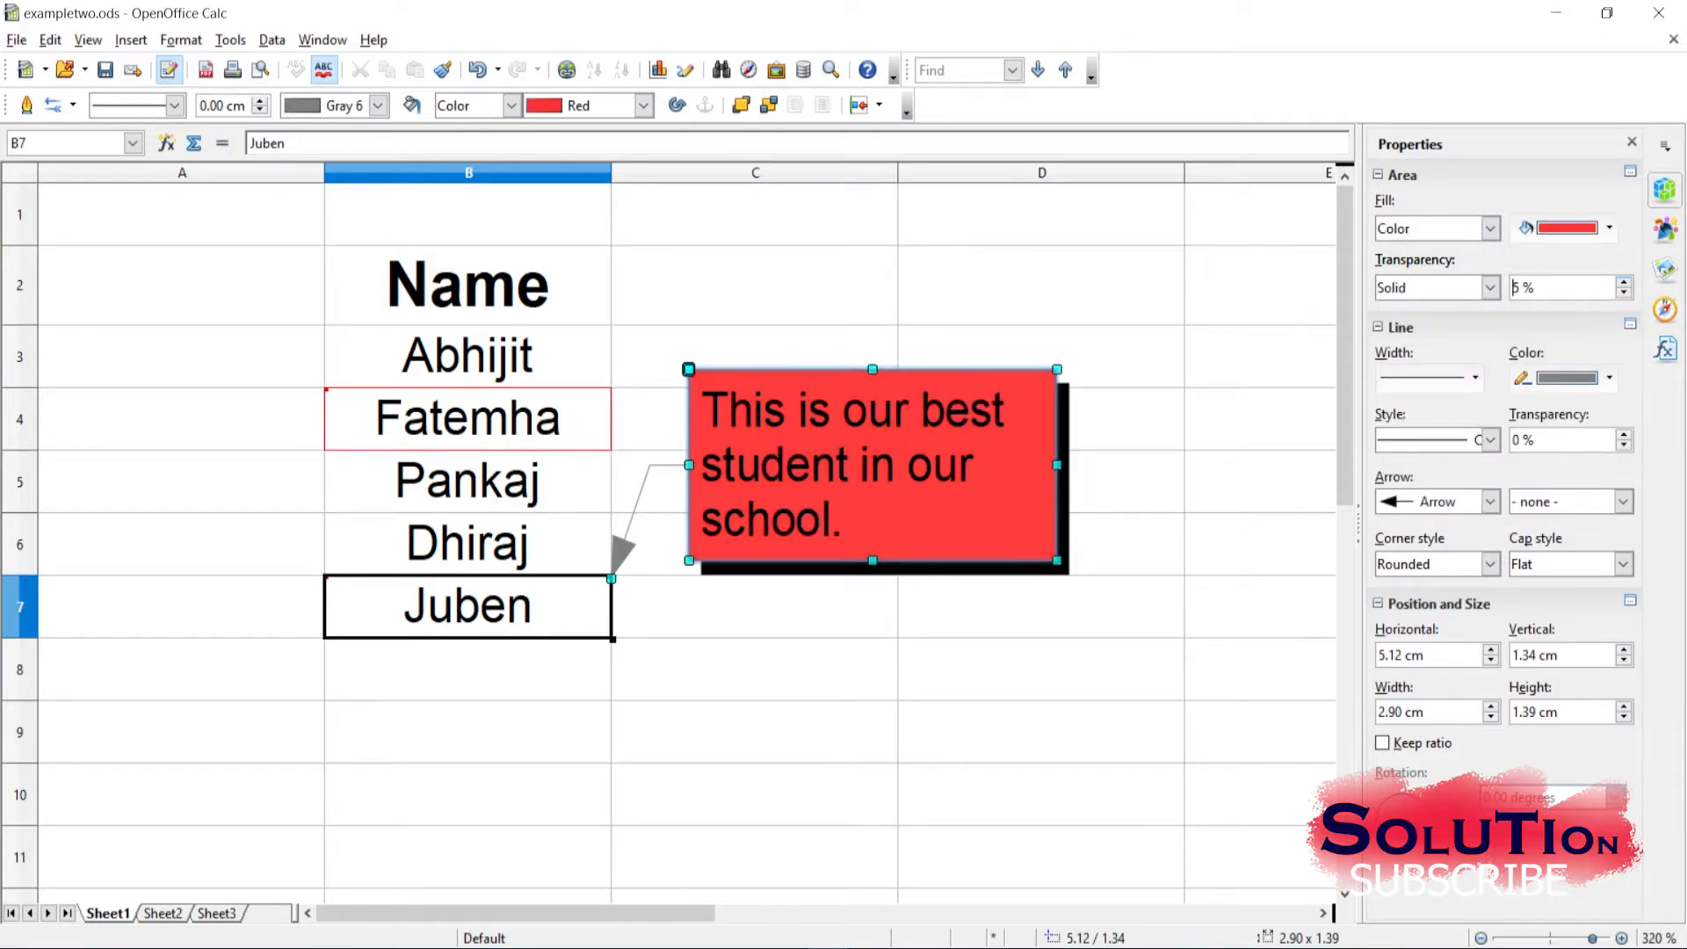
{"action": "left_click", "coordinate": [1624, 282]}
{"action": "left_click", "coordinate": [1624, 282]}
{"action": "left_click", "coordinate": [1624, 282]}
{"action": "left_click", "coordinate": [1624, 282]}
{"action": "left_click", "coordinate": [1623, 282]}
{"action": "left_click", "coordinate": [1624, 282]}
{"action": "left_click", "coordinate": [1624, 282]}
{"action": "left_click", "coordinate": [1624, 282]}
{"action": "left_click", "coordinate": [1624, 282]}
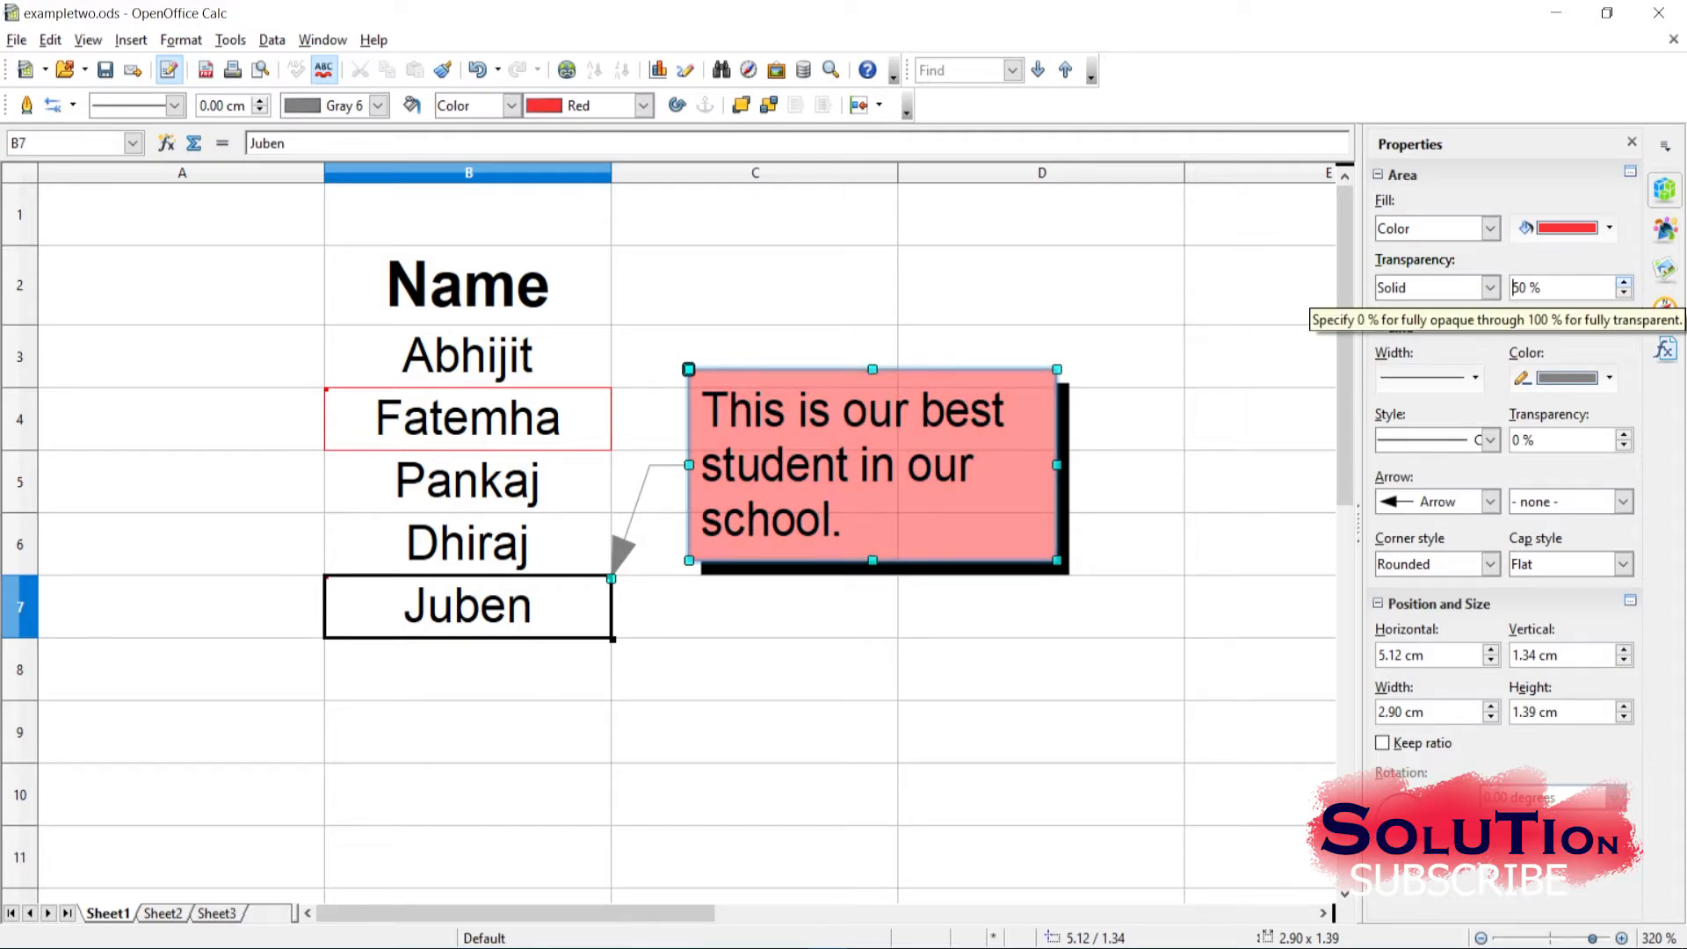
{"action": "left_click", "coordinate": [1490, 288]}
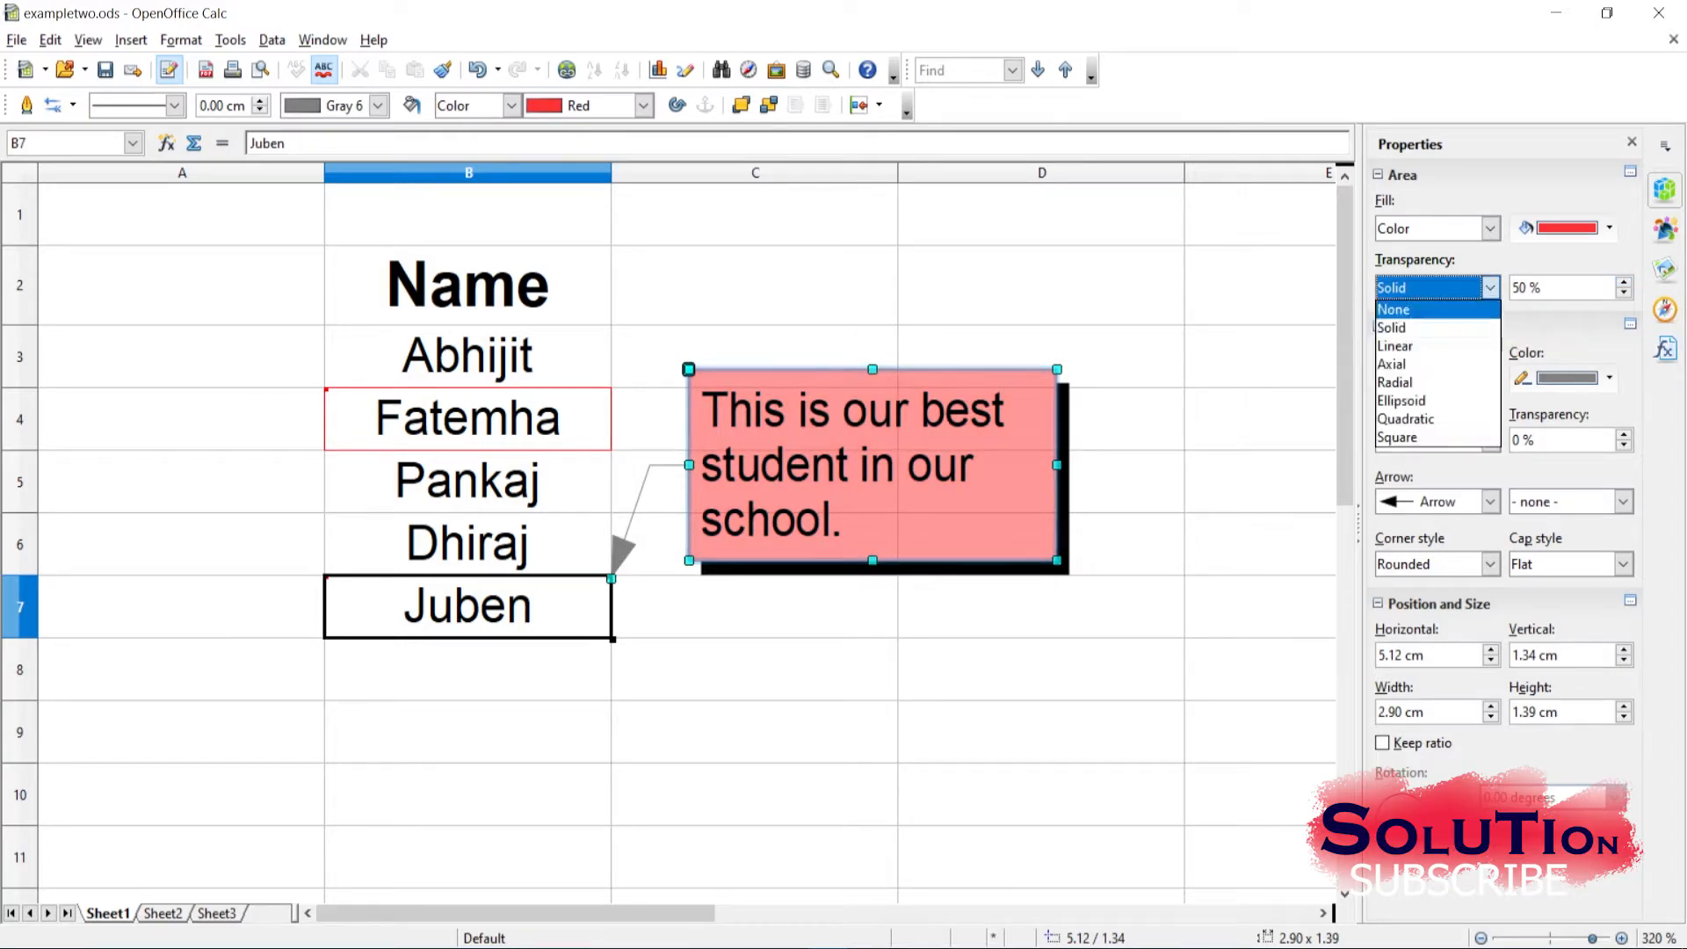
{"action": "left_click", "coordinate": [1395, 346]}
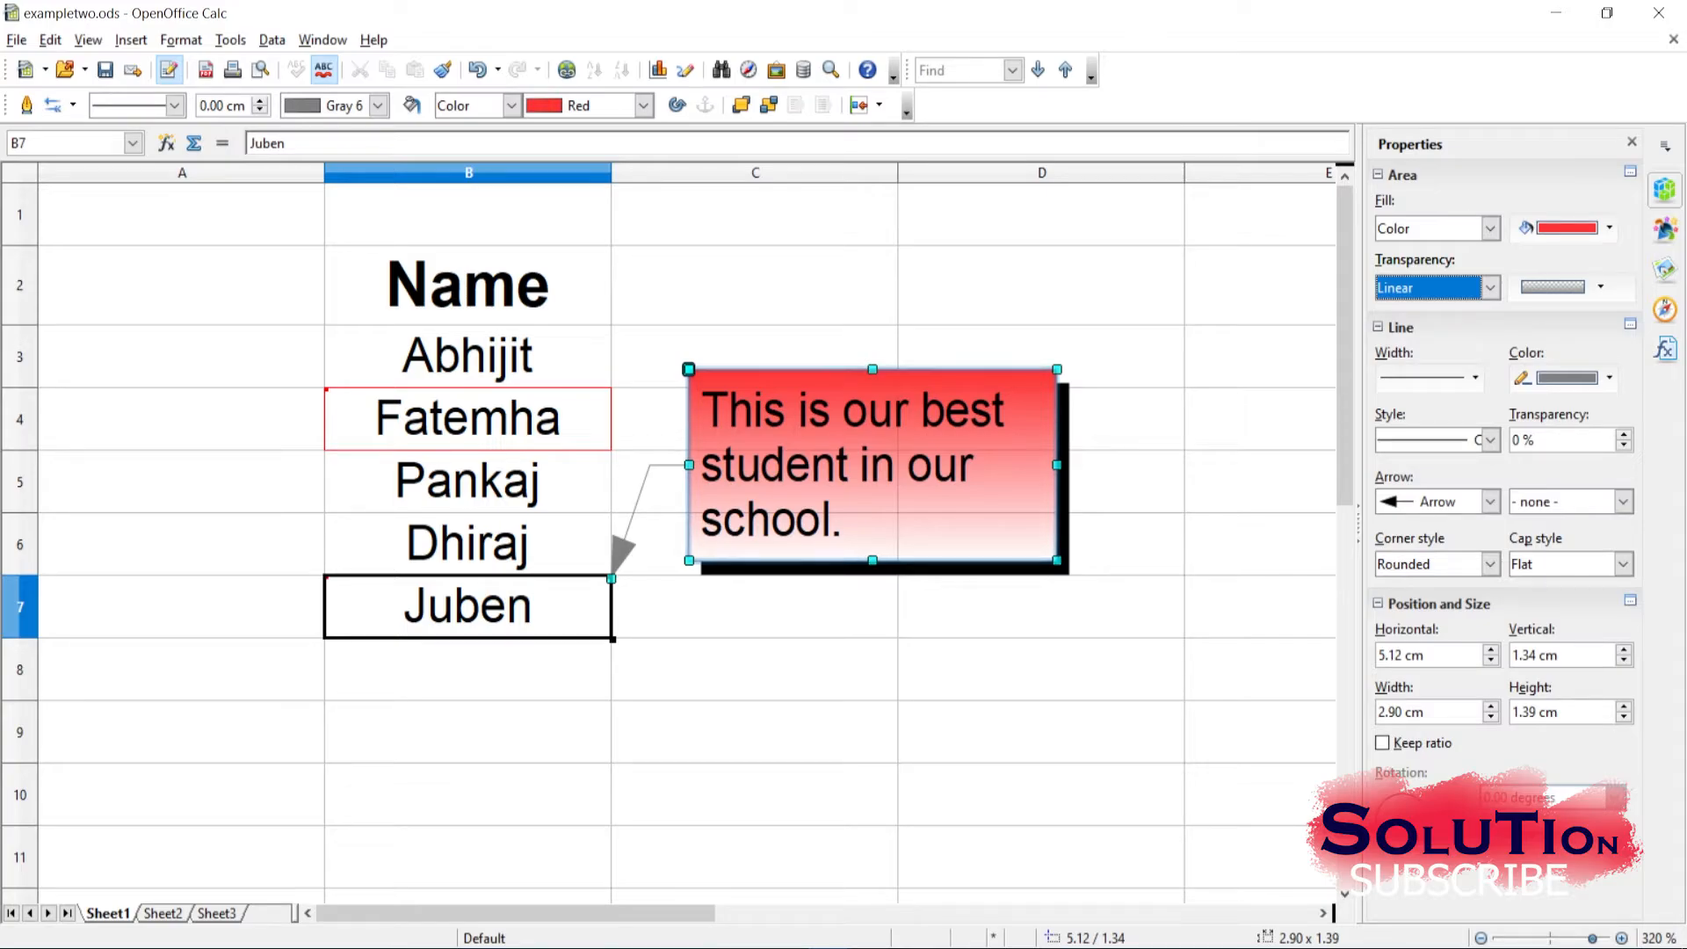
Try the Small arrow and Half Circle styles on the comment's connector line and restore the Arrow style
{"action": "left_click", "coordinate": [1491, 501]}
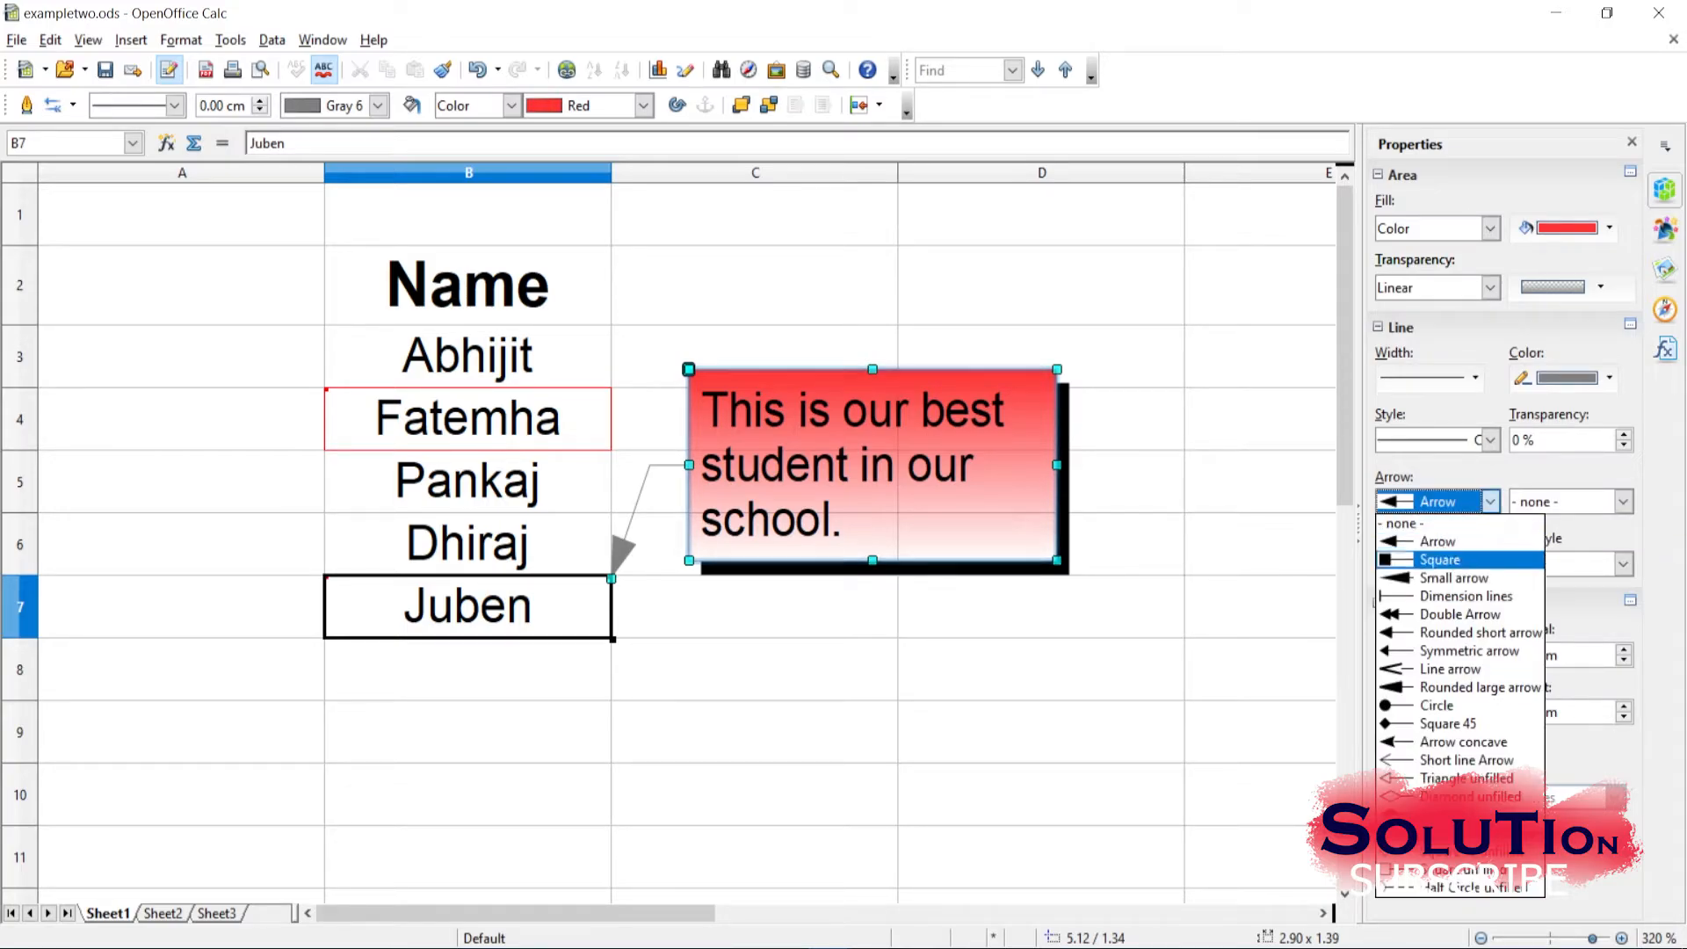
{"action": "left_click", "coordinate": [1454, 577]}
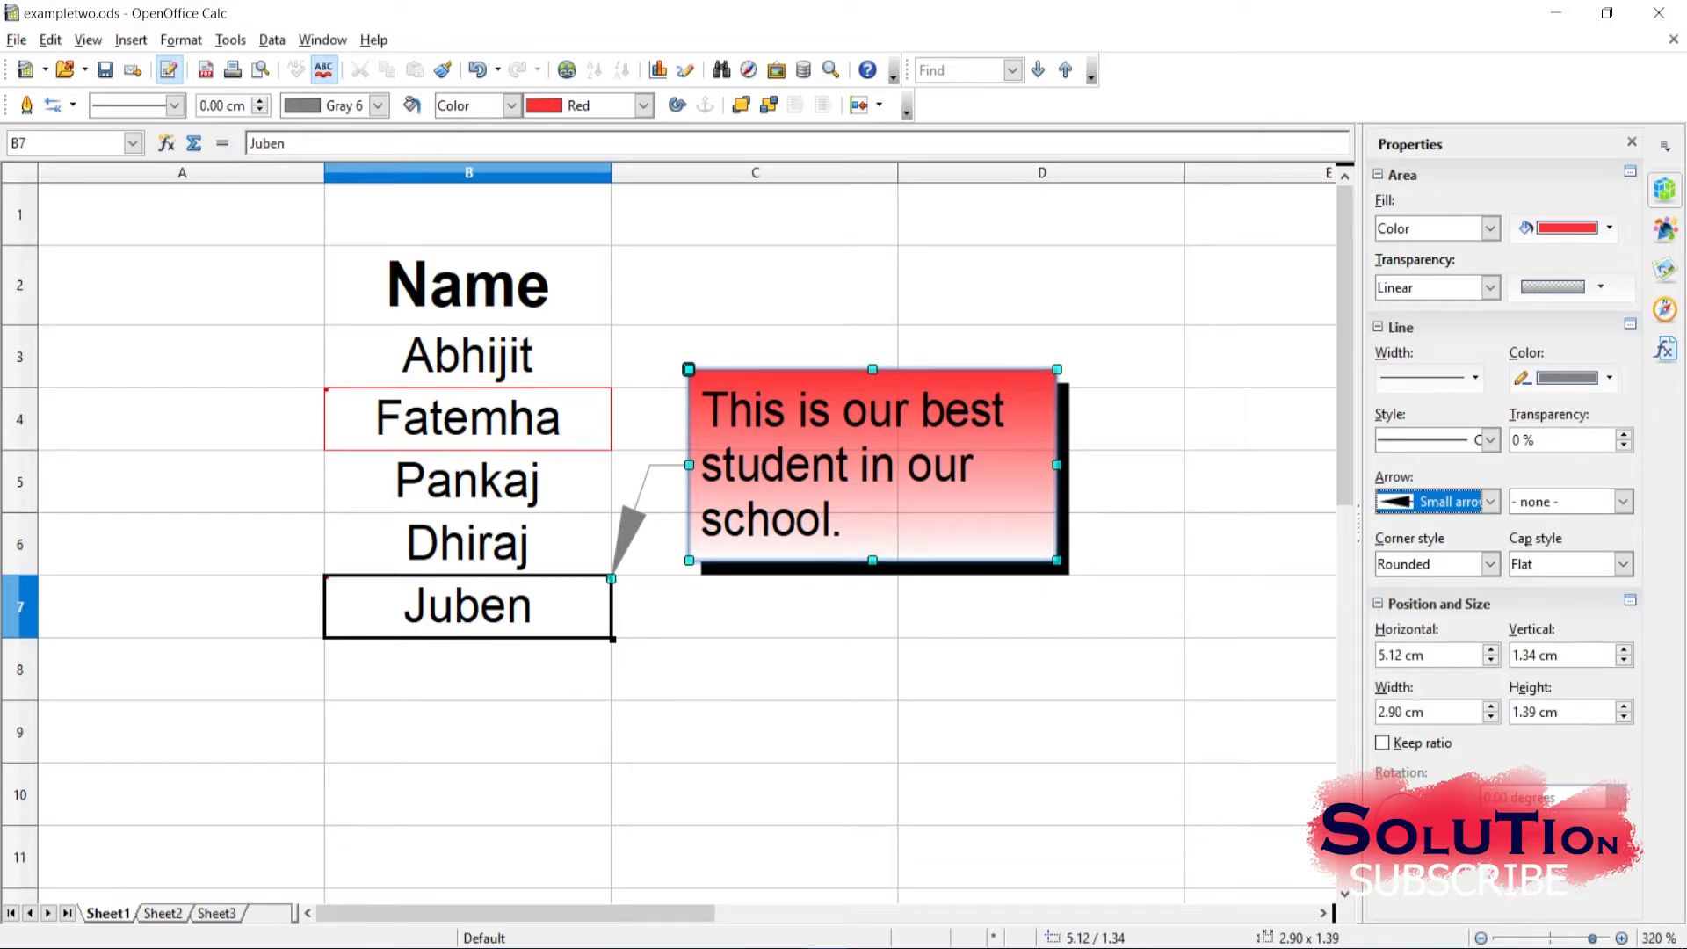
{"action": "key", "text": "Down"}
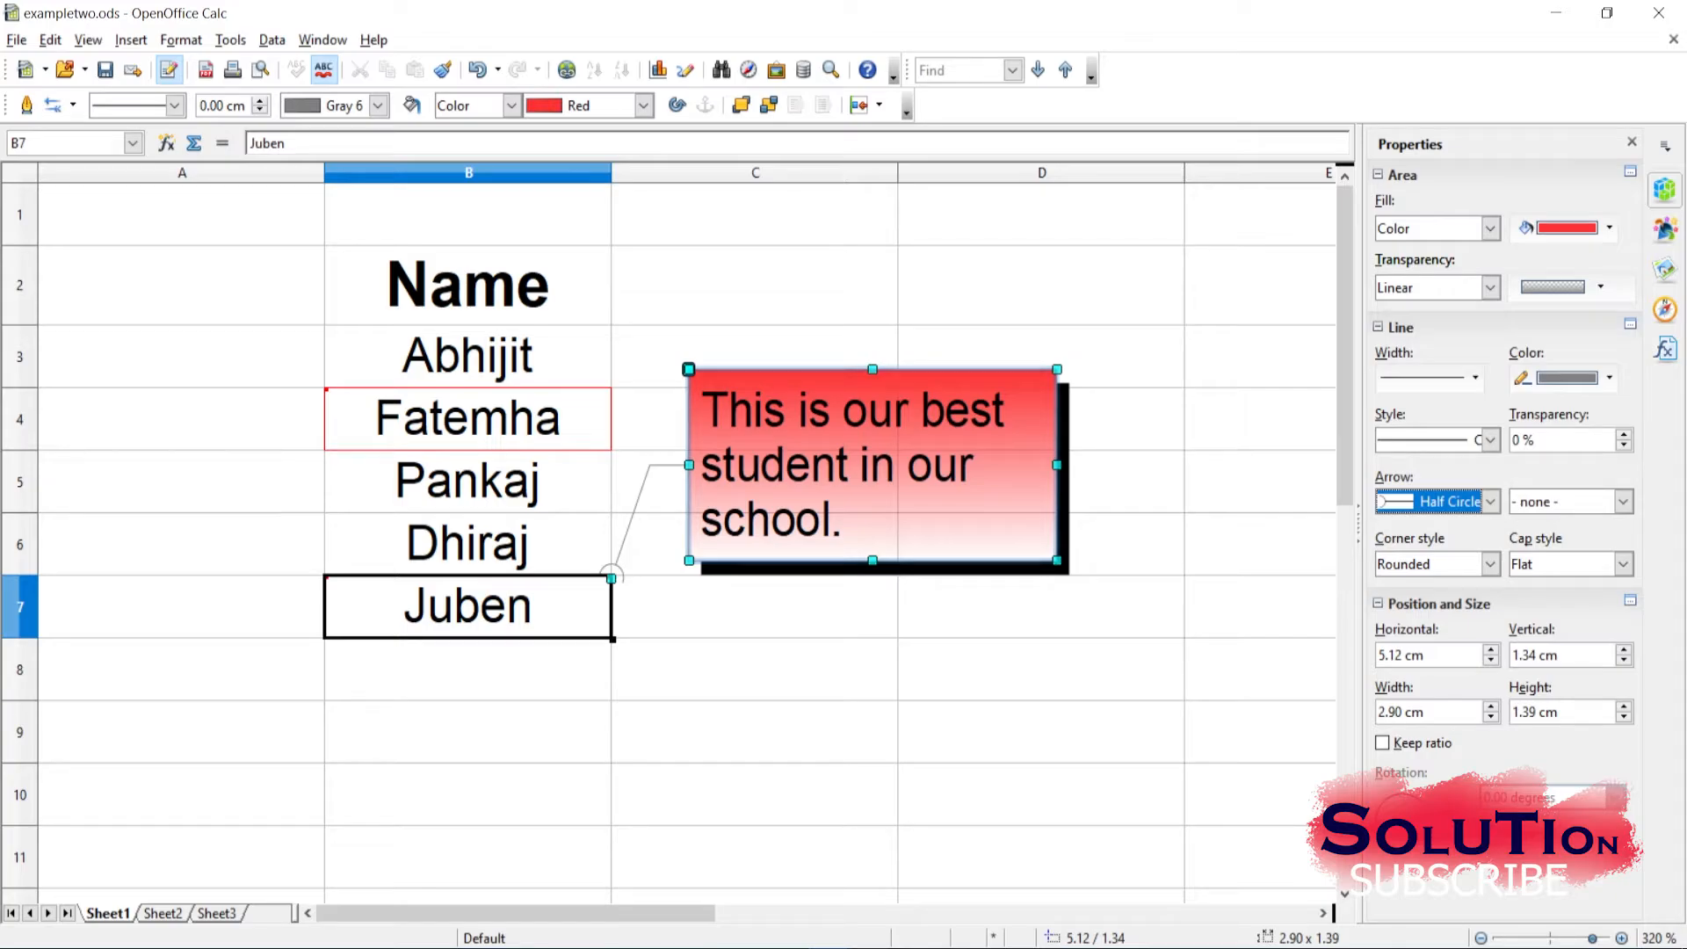
{"action": "left_click", "coordinate": [1491, 502]}
{"action": "key", "text": "Home"}
{"action": "key", "text": "Down"}
{"action": "key", "text": "Return"}
{"action": "right_click", "coordinate": [974, 454]}
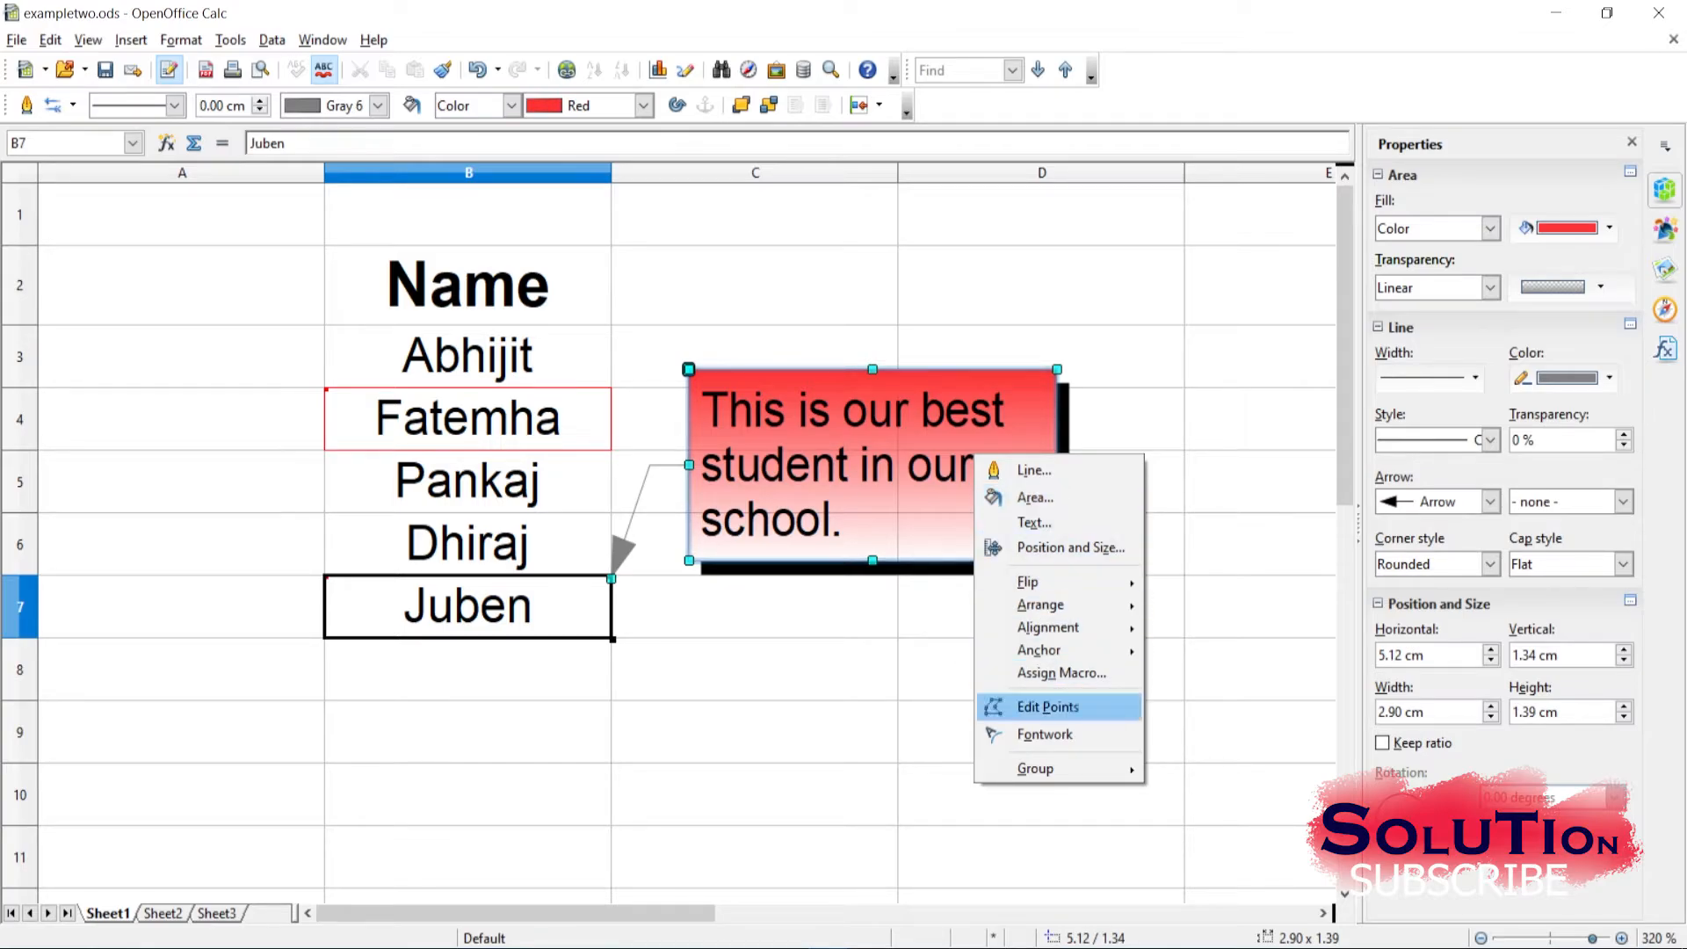
{"action": "mouse_move", "coordinate": [1028, 581]}
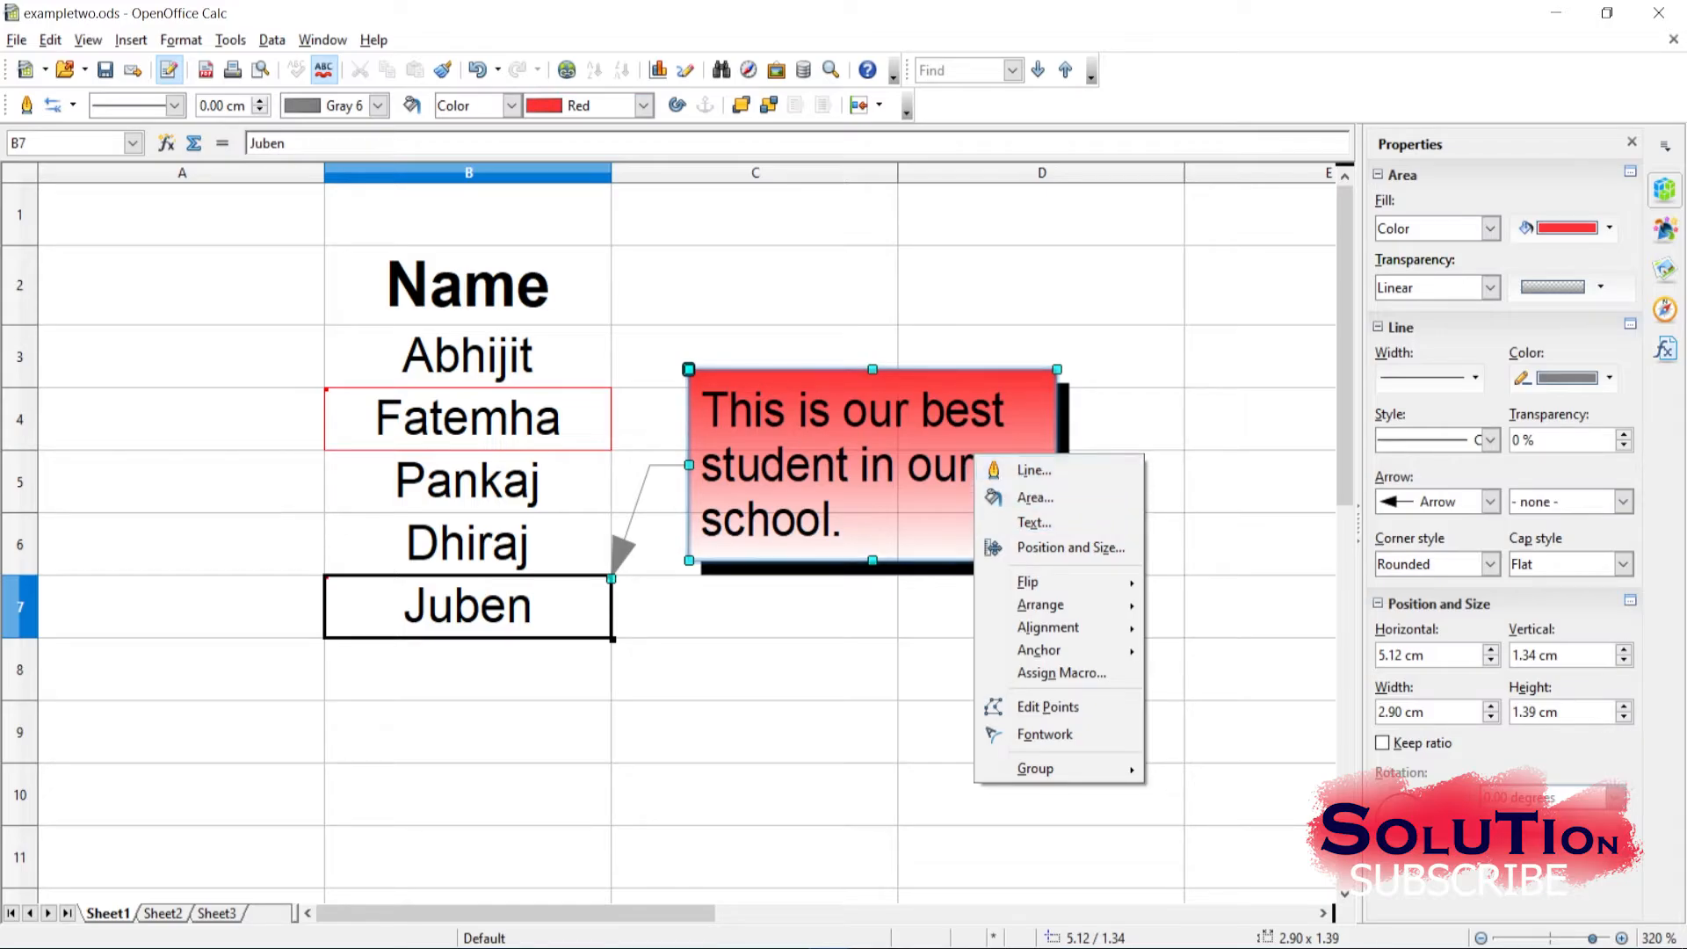
{"action": "key", "text": "Escape"}
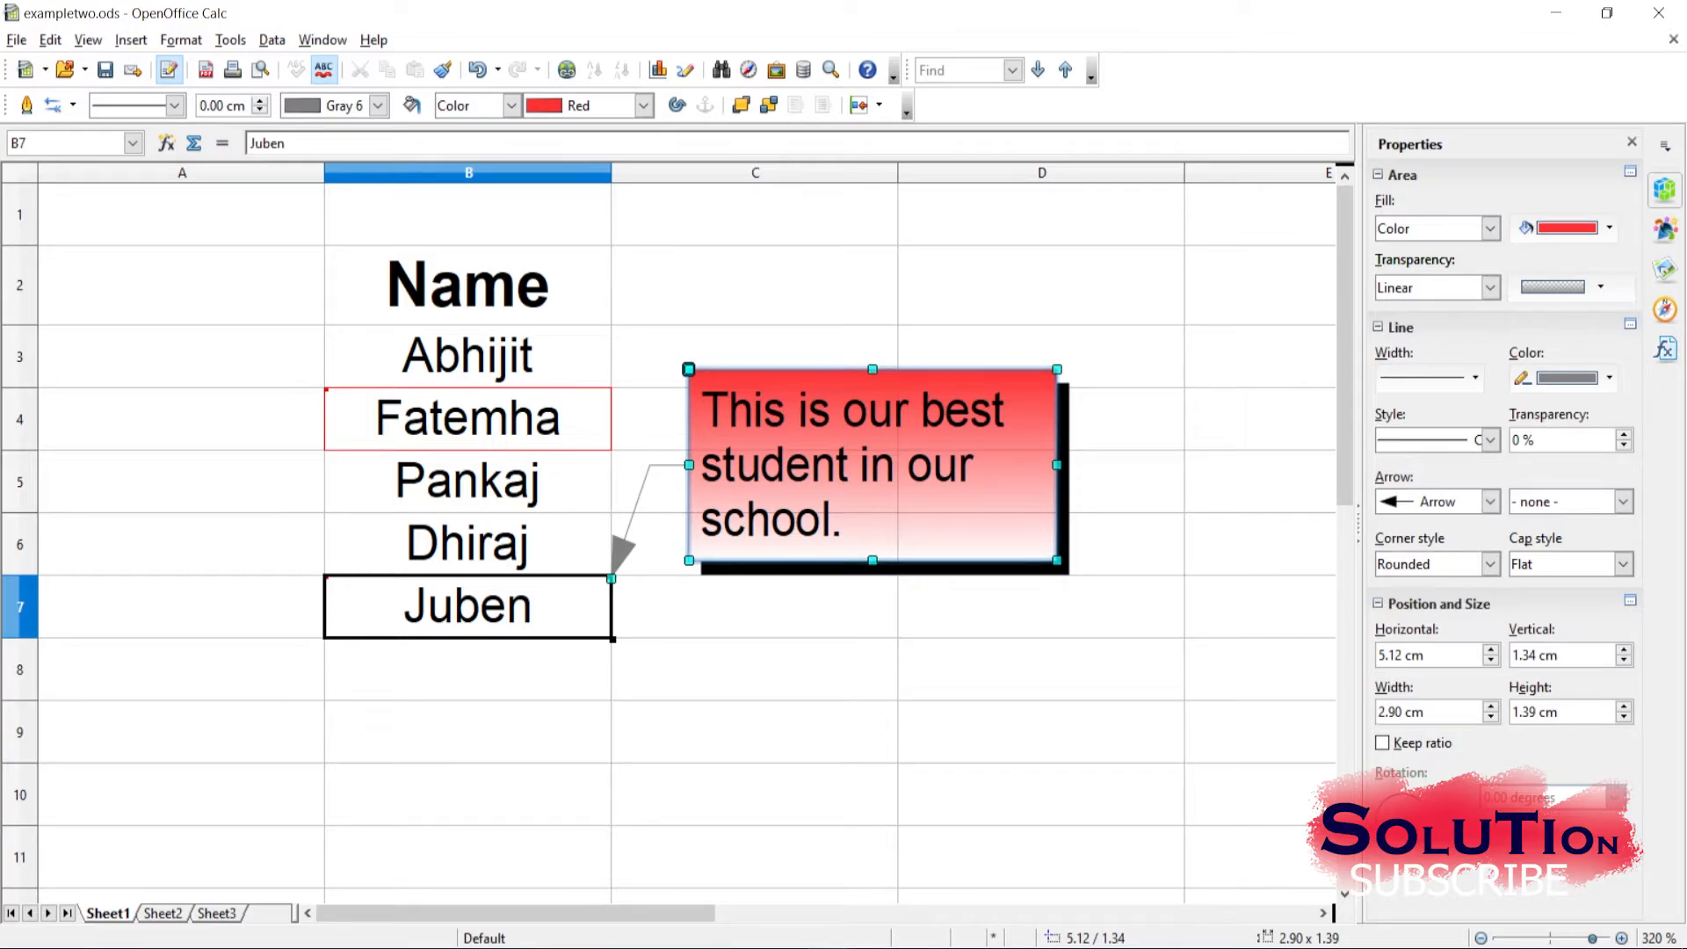
Deselect the comment box and hide cell B7's comment, checking the notes on cells B7 and B4
{"action": "left_click", "coordinate": [1041, 669]}
{"action": "left_click", "coordinate": [754, 795]}
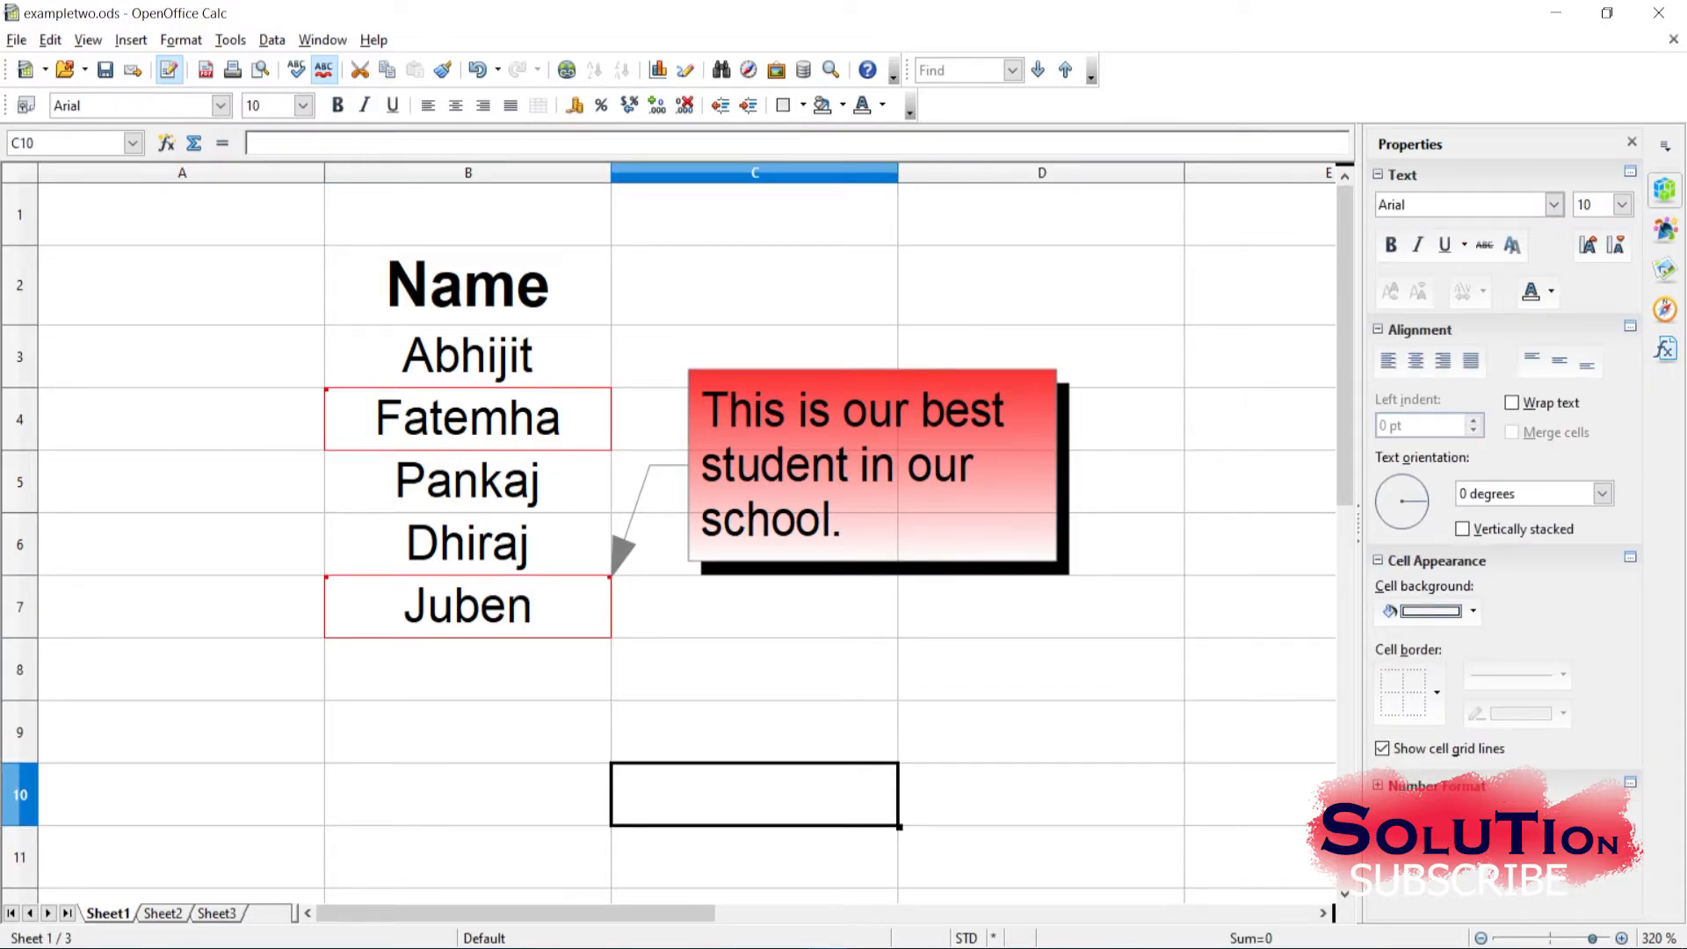
{"action": "right_click", "coordinate": [541, 606]}
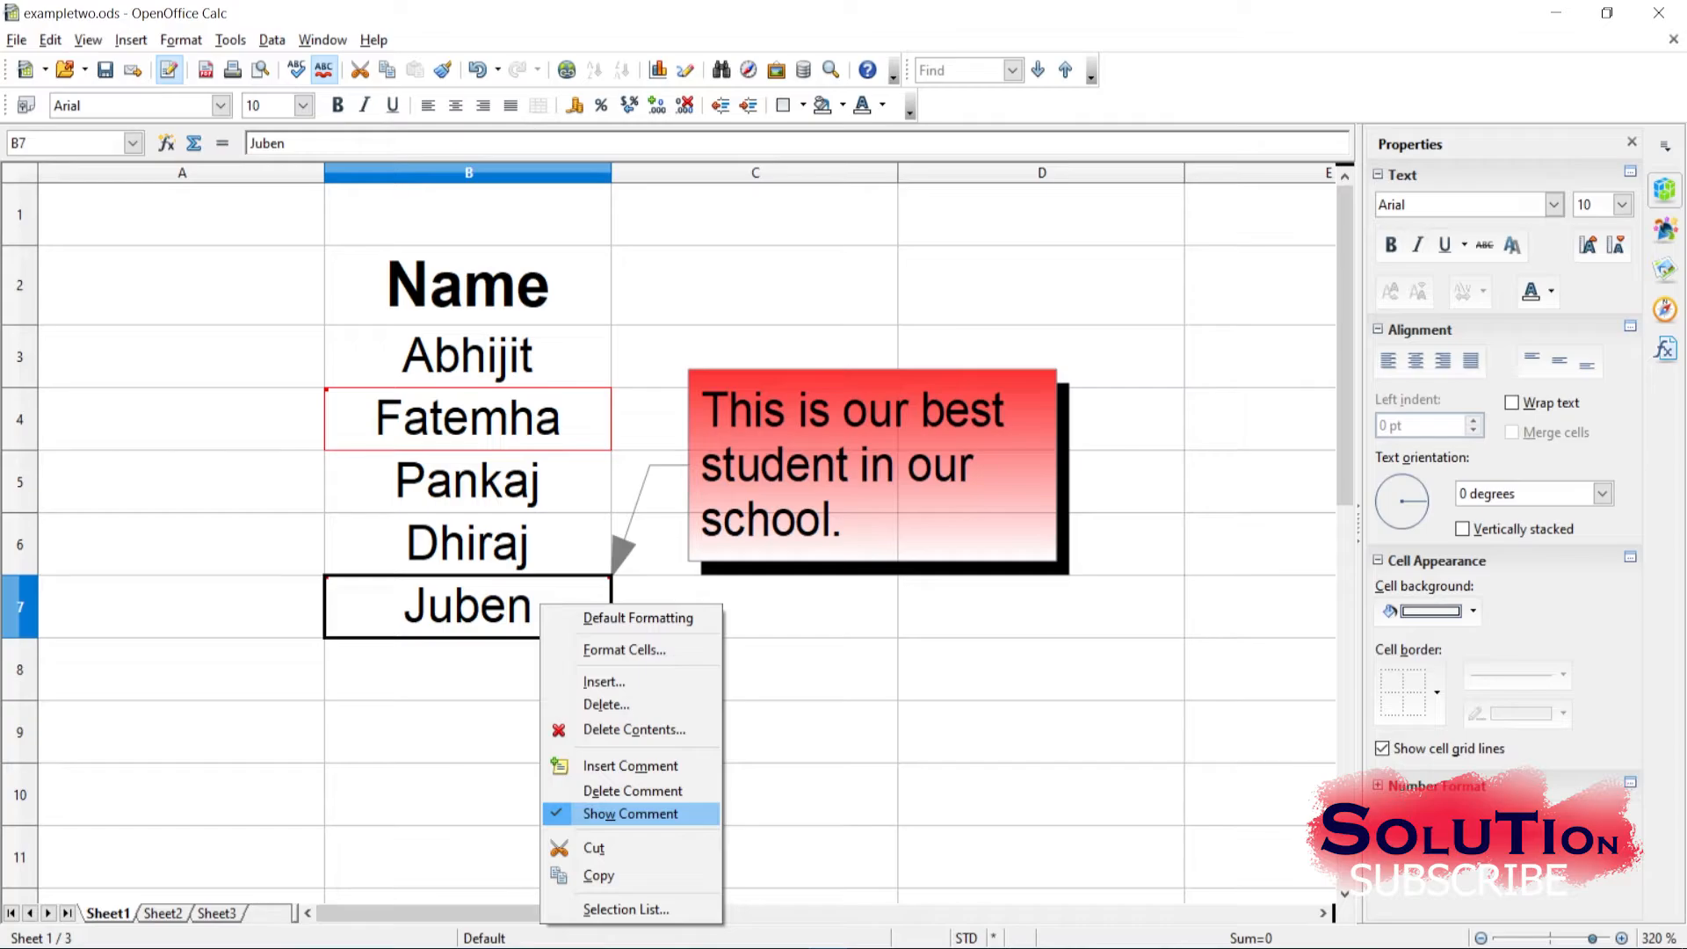
{"action": "key", "text": "Return"}
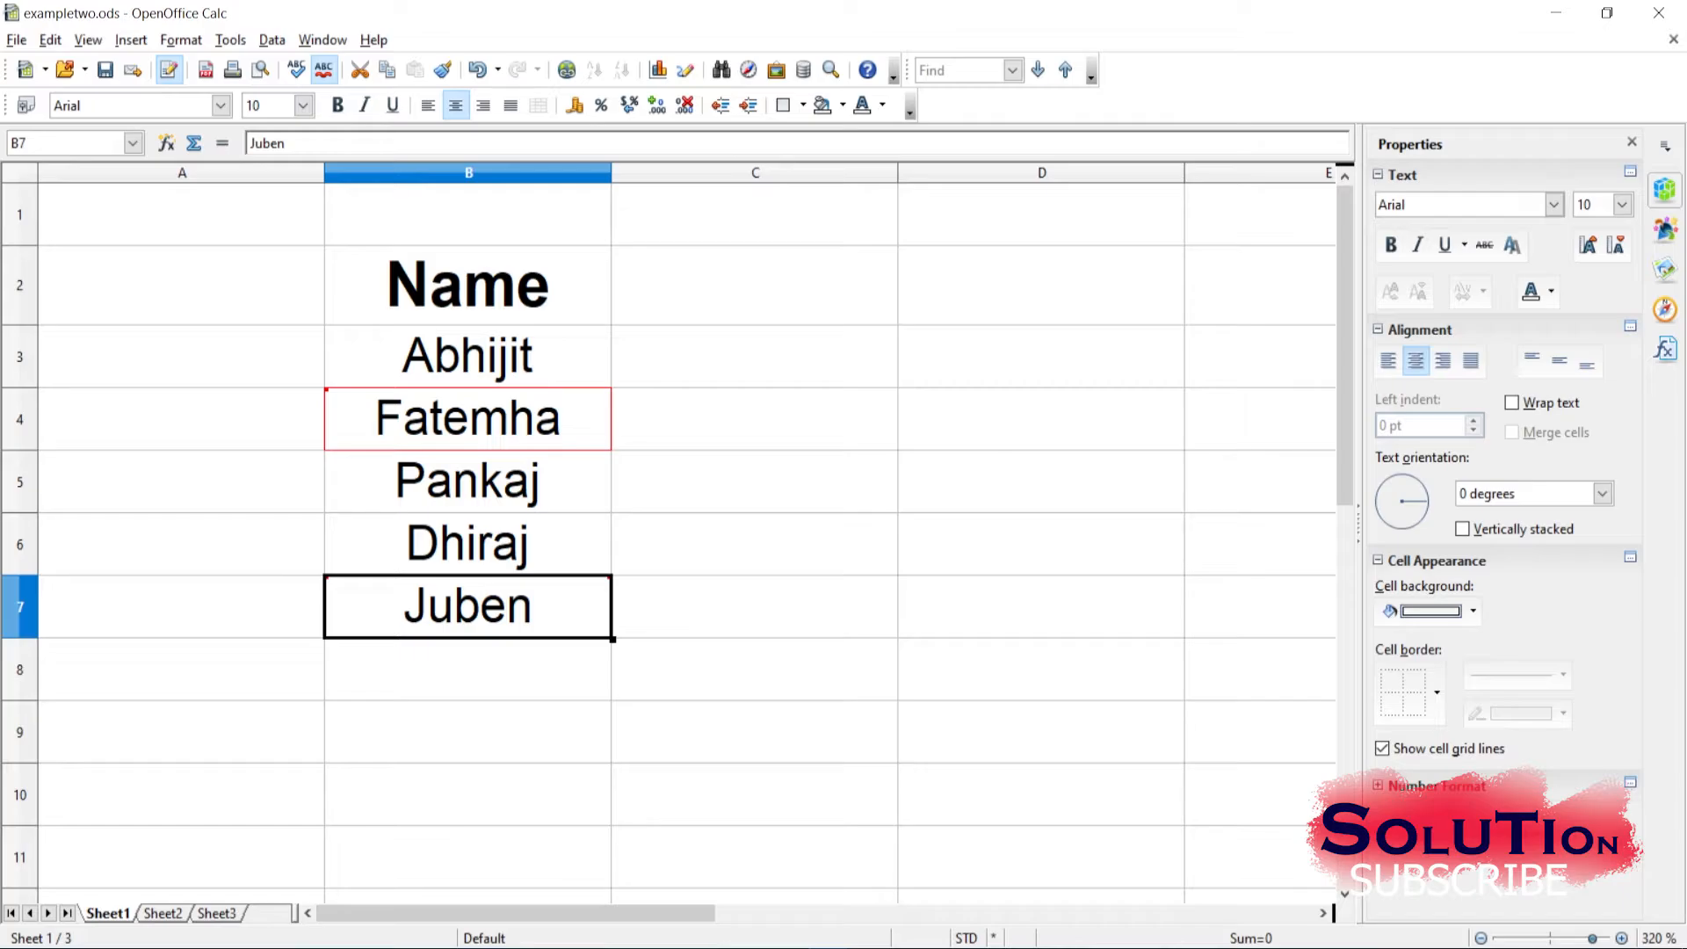
{"action": "mouse_move", "coordinate": [469, 607]}
{"action": "mouse_move", "coordinate": [468, 419]}
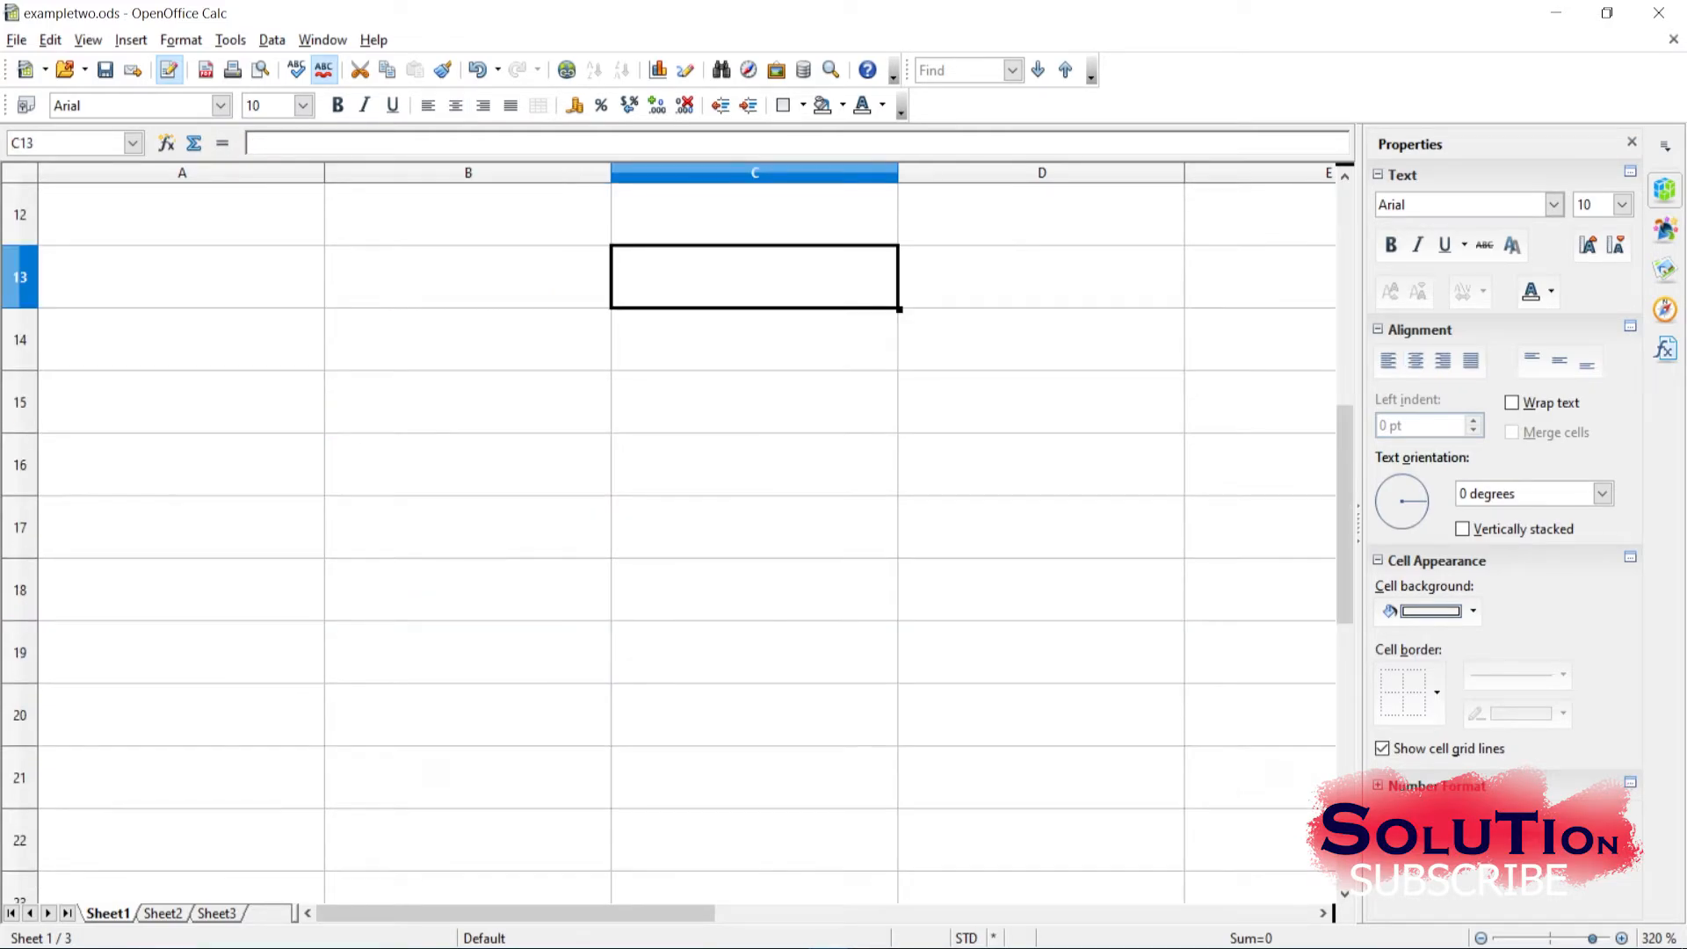
Open the list of recorded changes to accept or reject and expand the changed-contents entry for cell B4
{"action": "scroll", "coordinate": [686, 542], "scroll_direction": "up", "scroll_amount": 4}
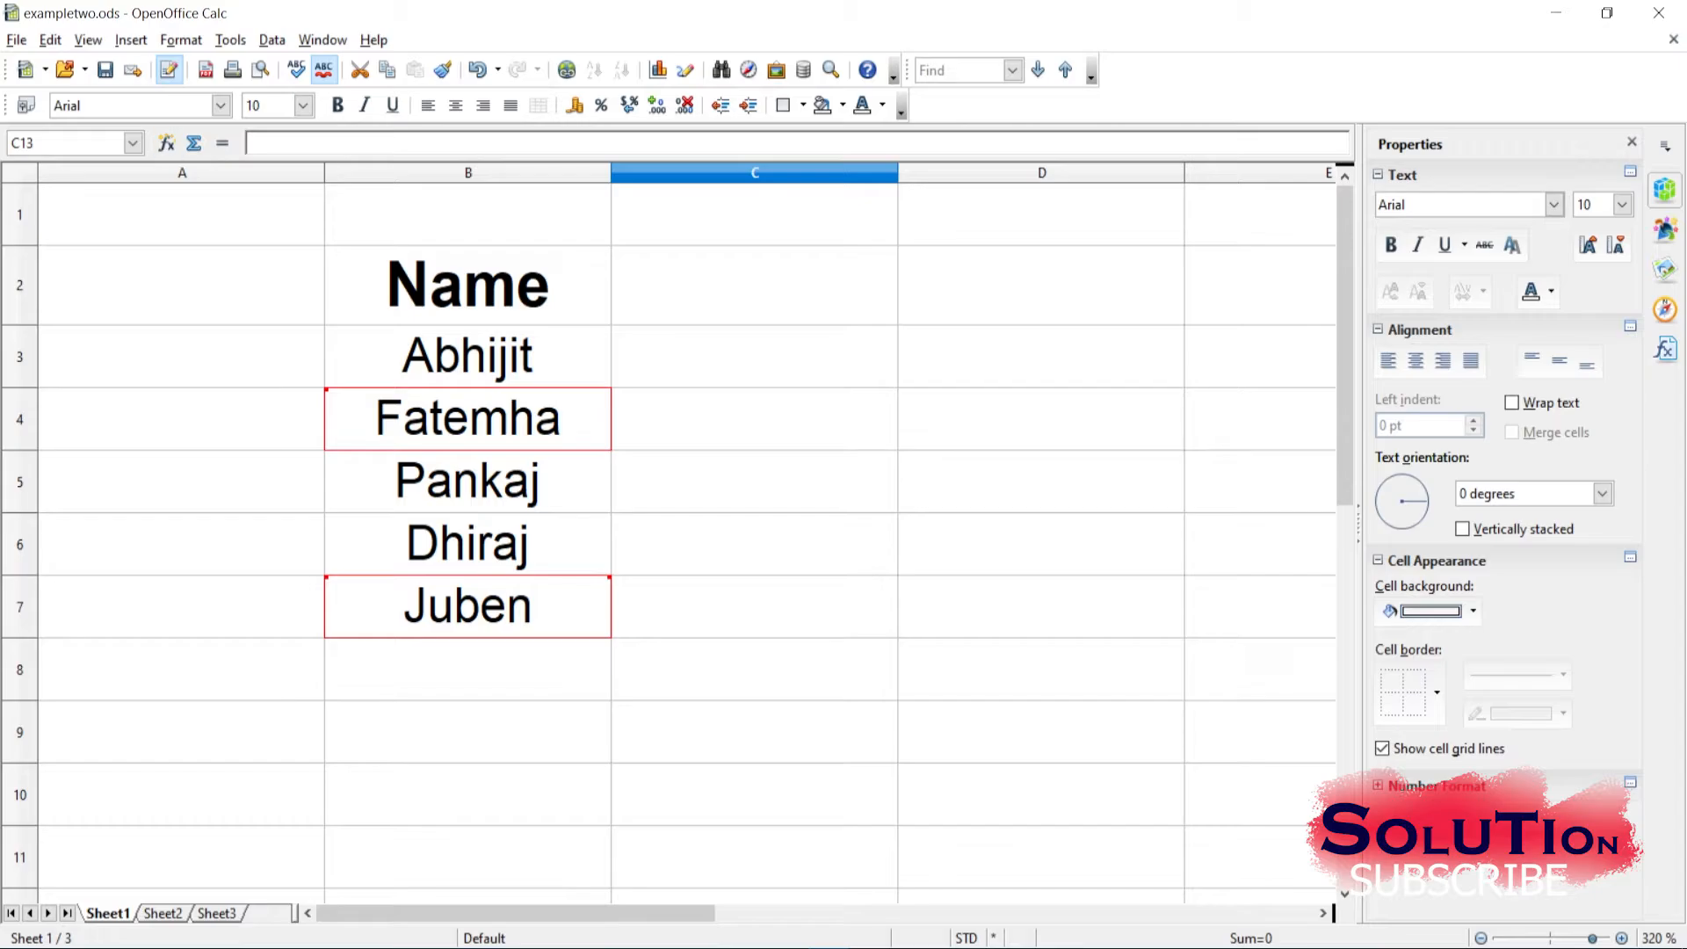
{"action": "left_click", "coordinate": [50, 40]}
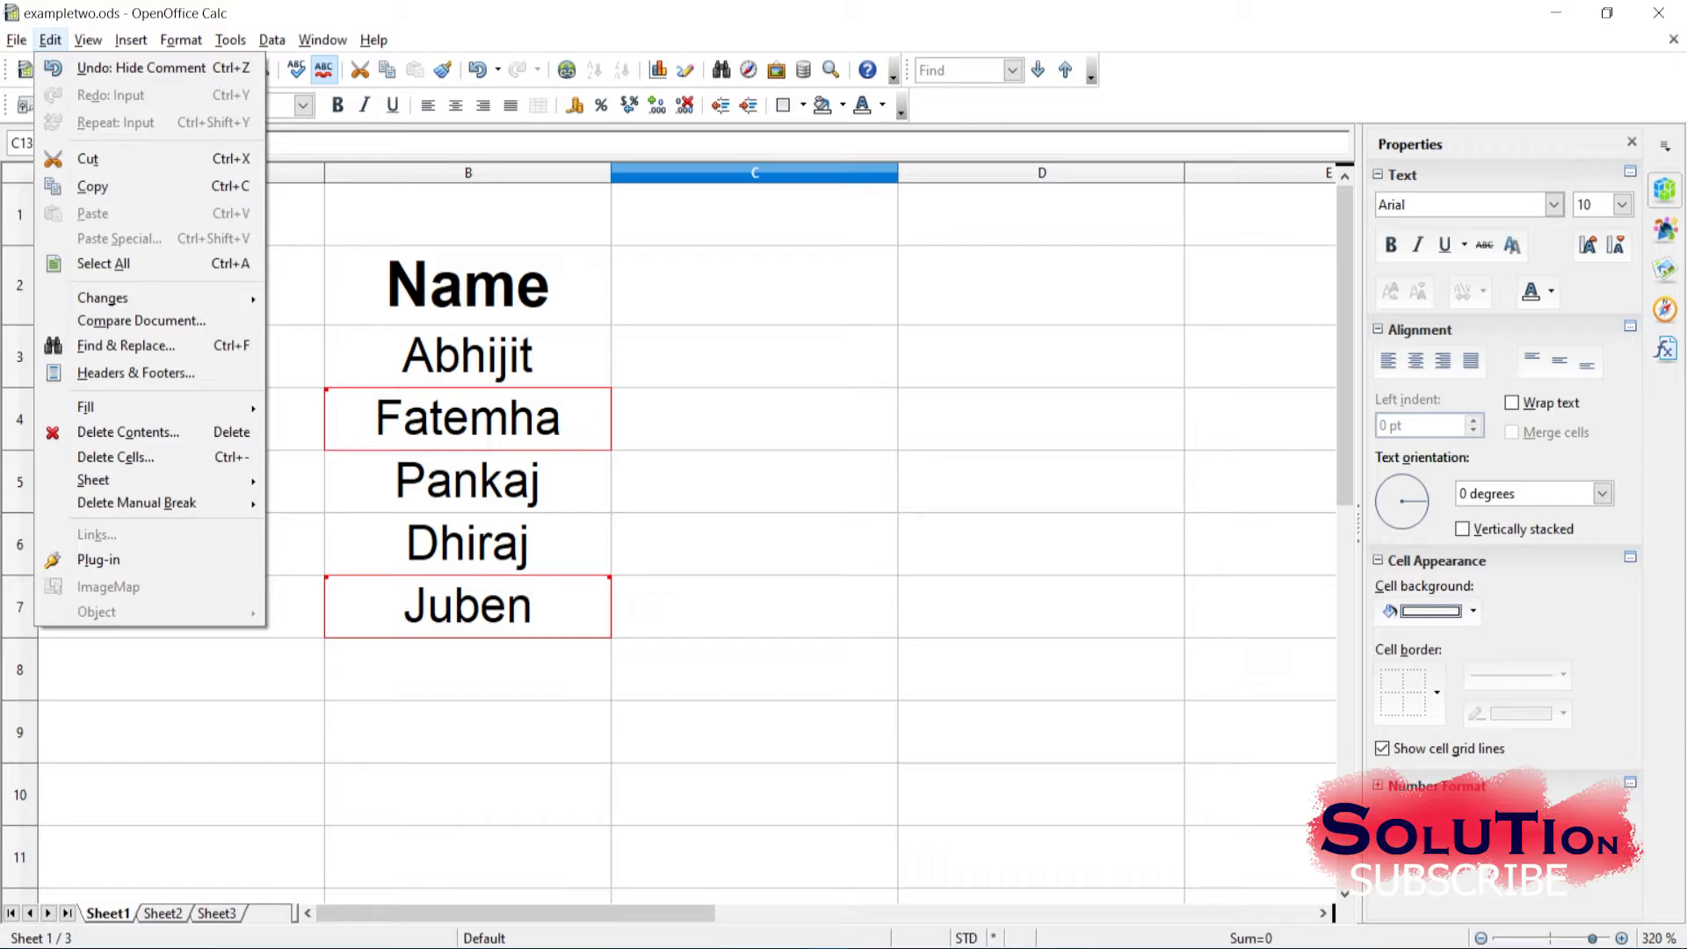
{"action": "mouse_move", "coordinate": [104, 299]}
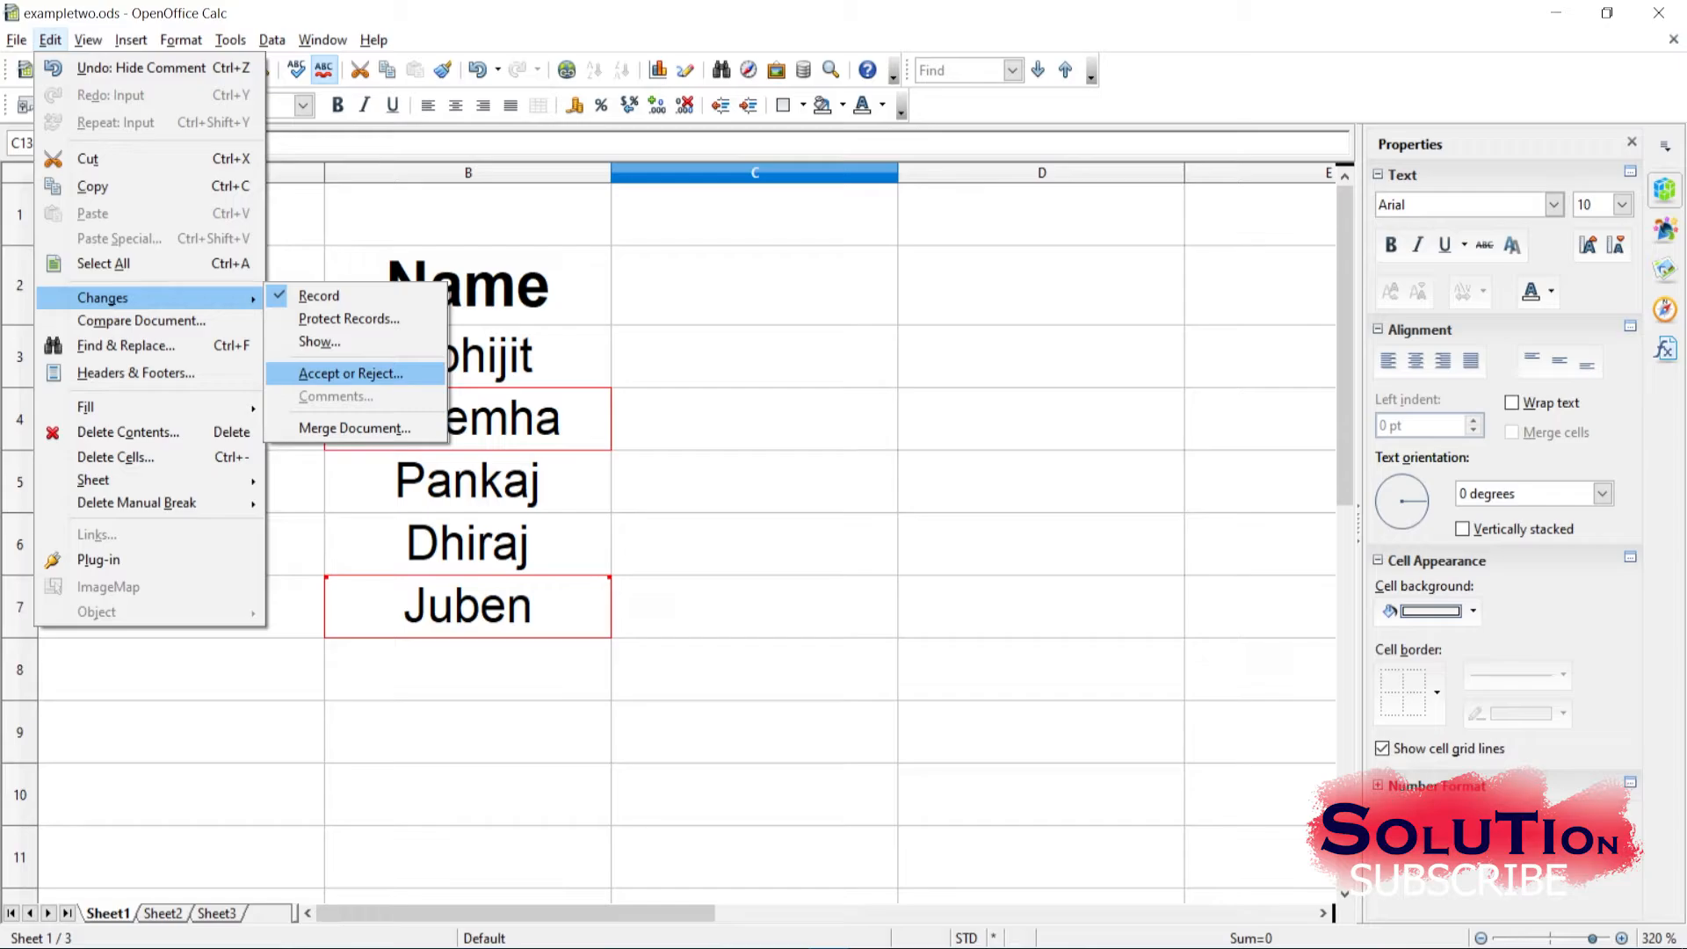
{"action": "key", "text": "Return"}
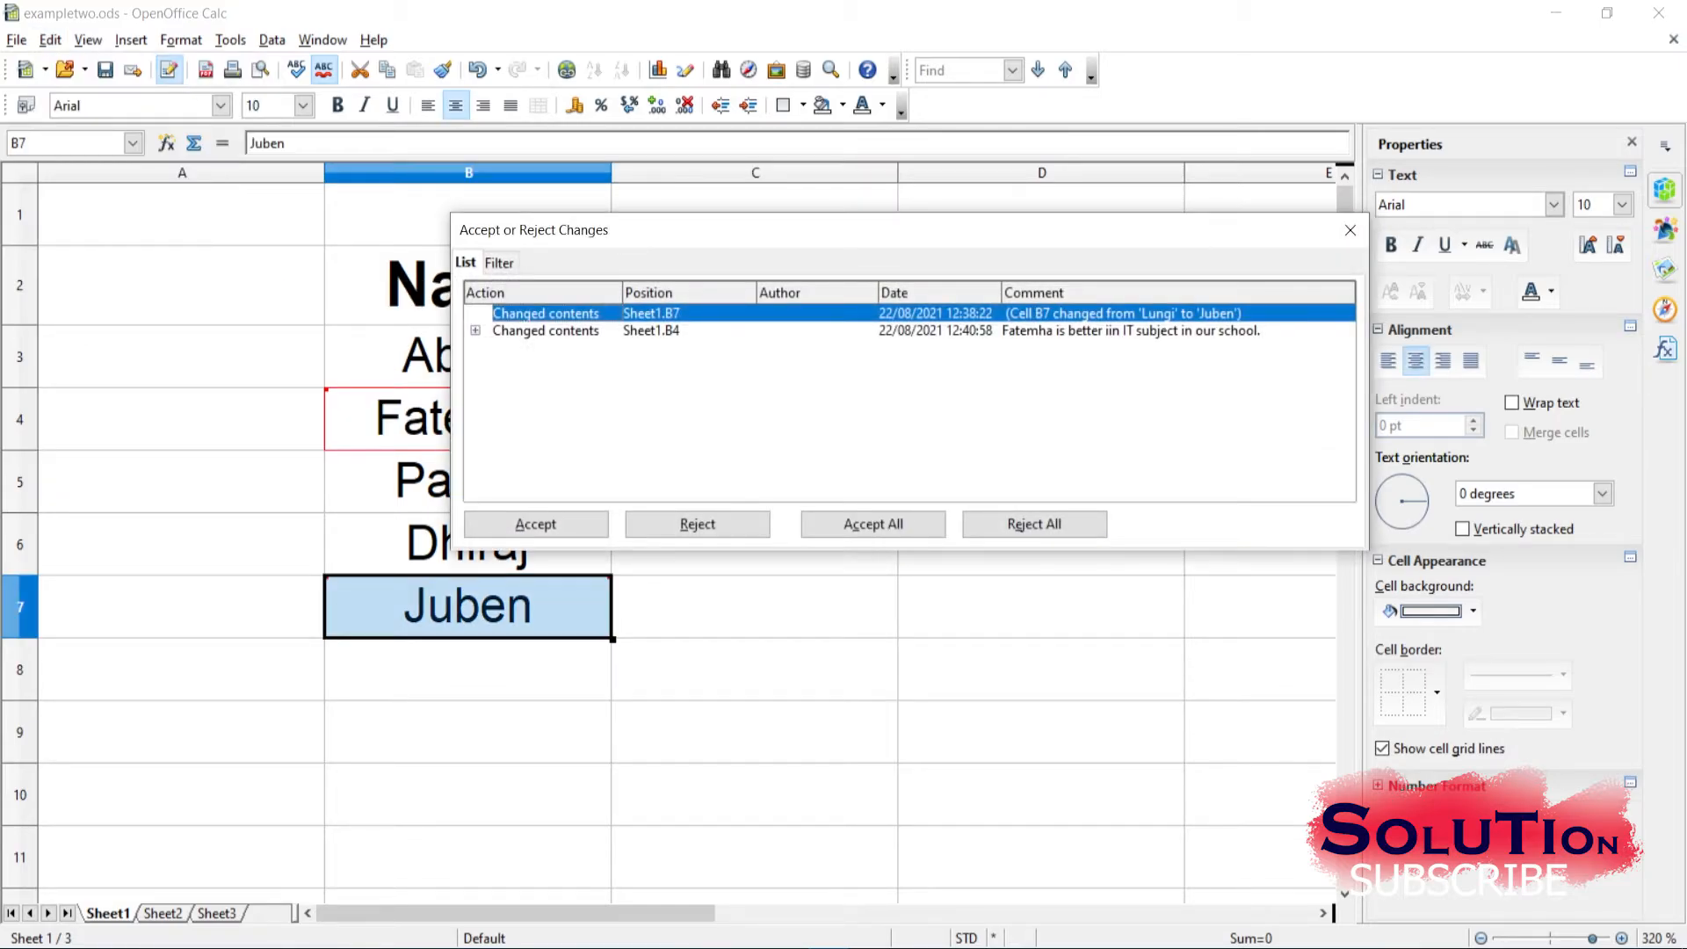
{"action": "left_click_drag", "start_coordinate": [844, 230], "coordinate": [612, 230]}
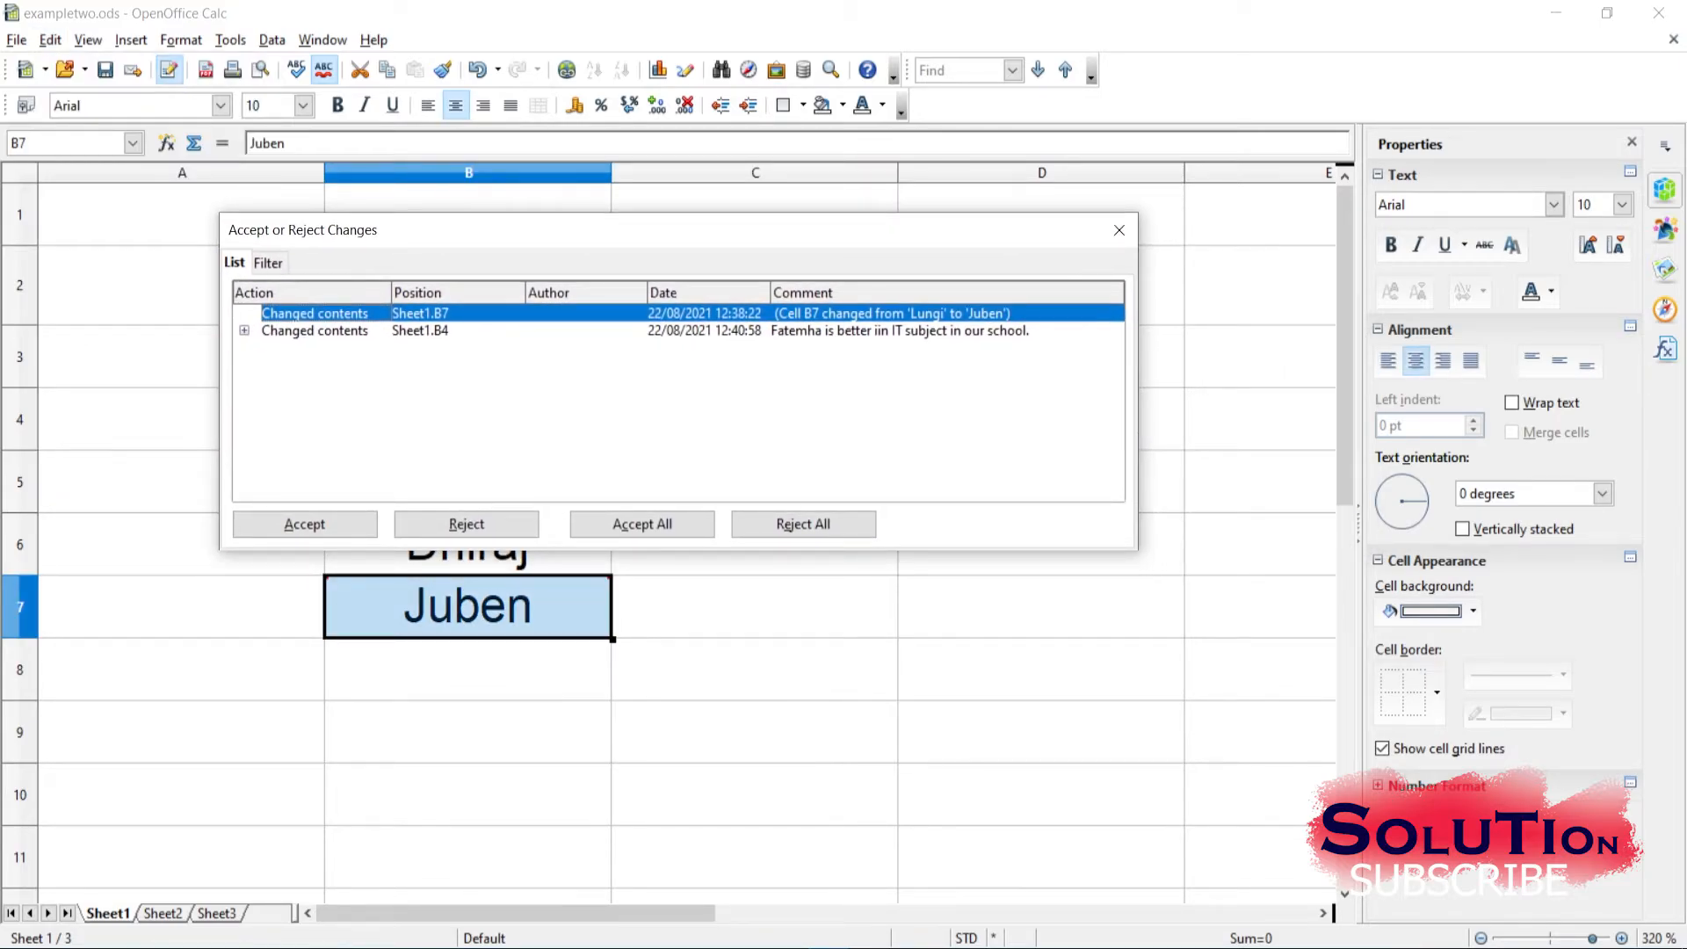
{"action": "left_click", "coordinate": [244, 330]}
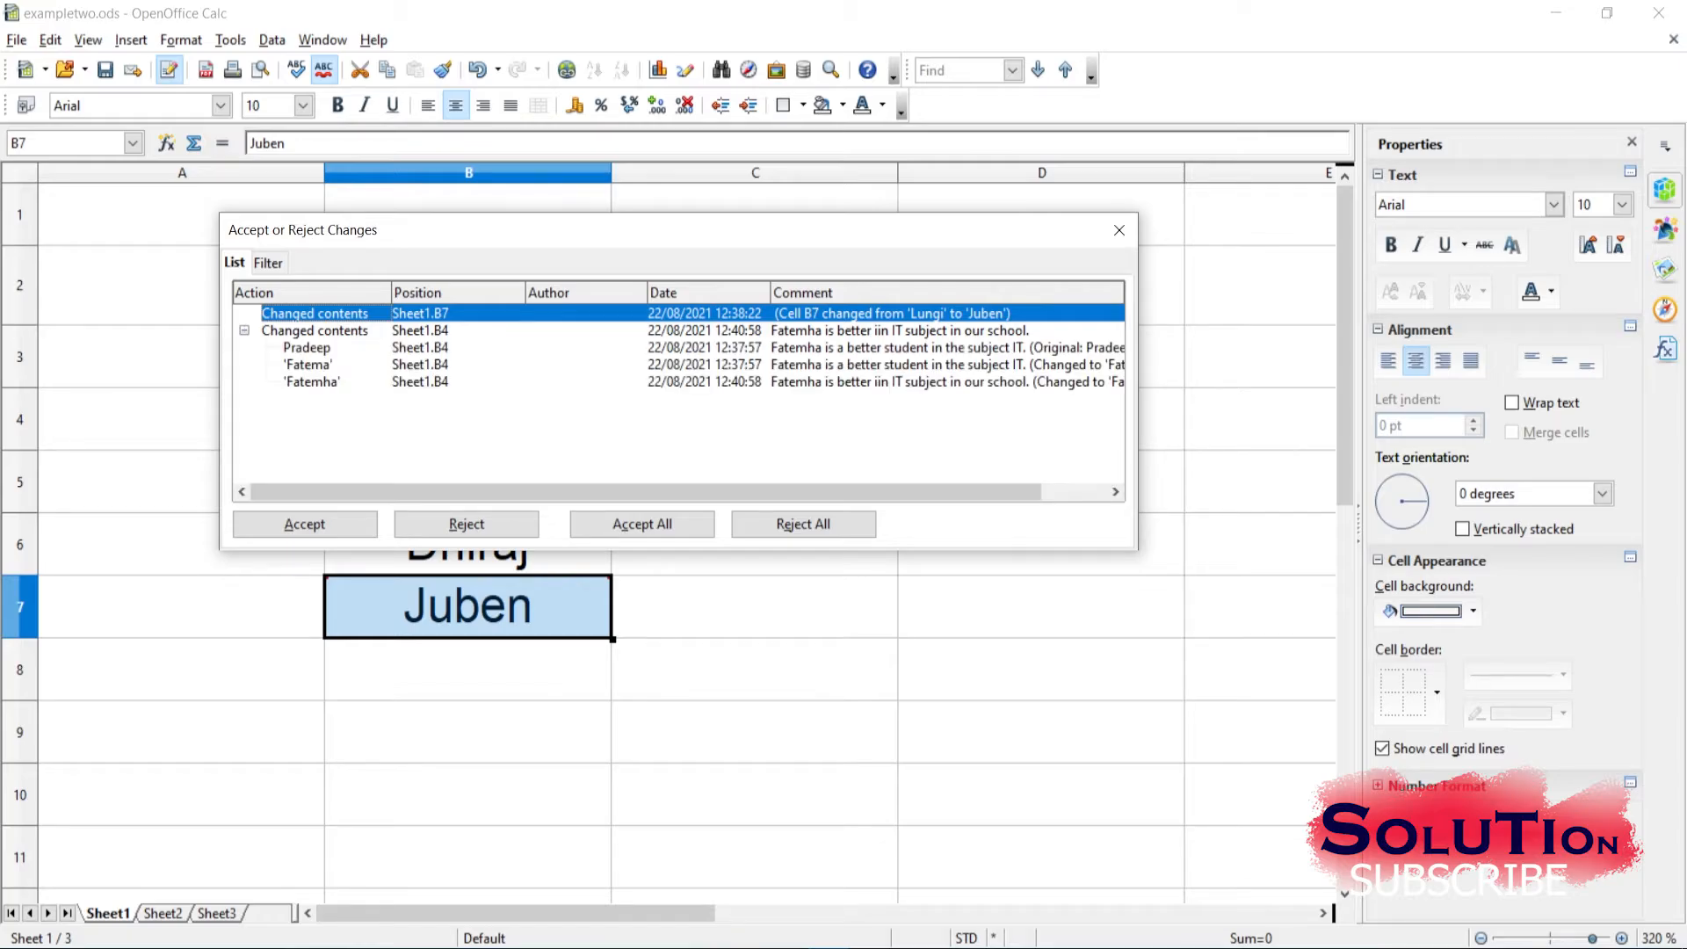
Narrow the Position and Author columns in the changes list to make more room for the comments
{"action": "mouse_move", "coordinate": [646, 492]}
{"action": "left_mouse_down"}
{"action": "mouse_move", "coordinate": [712, 492]}
{"action": "mouse_move", "coordinate": [644, 492]}
{"action": "left_mouse_up"}
{"action": "left_click_drag", "start_coordinate": [525, 293], "coordinate": [472, 293]}
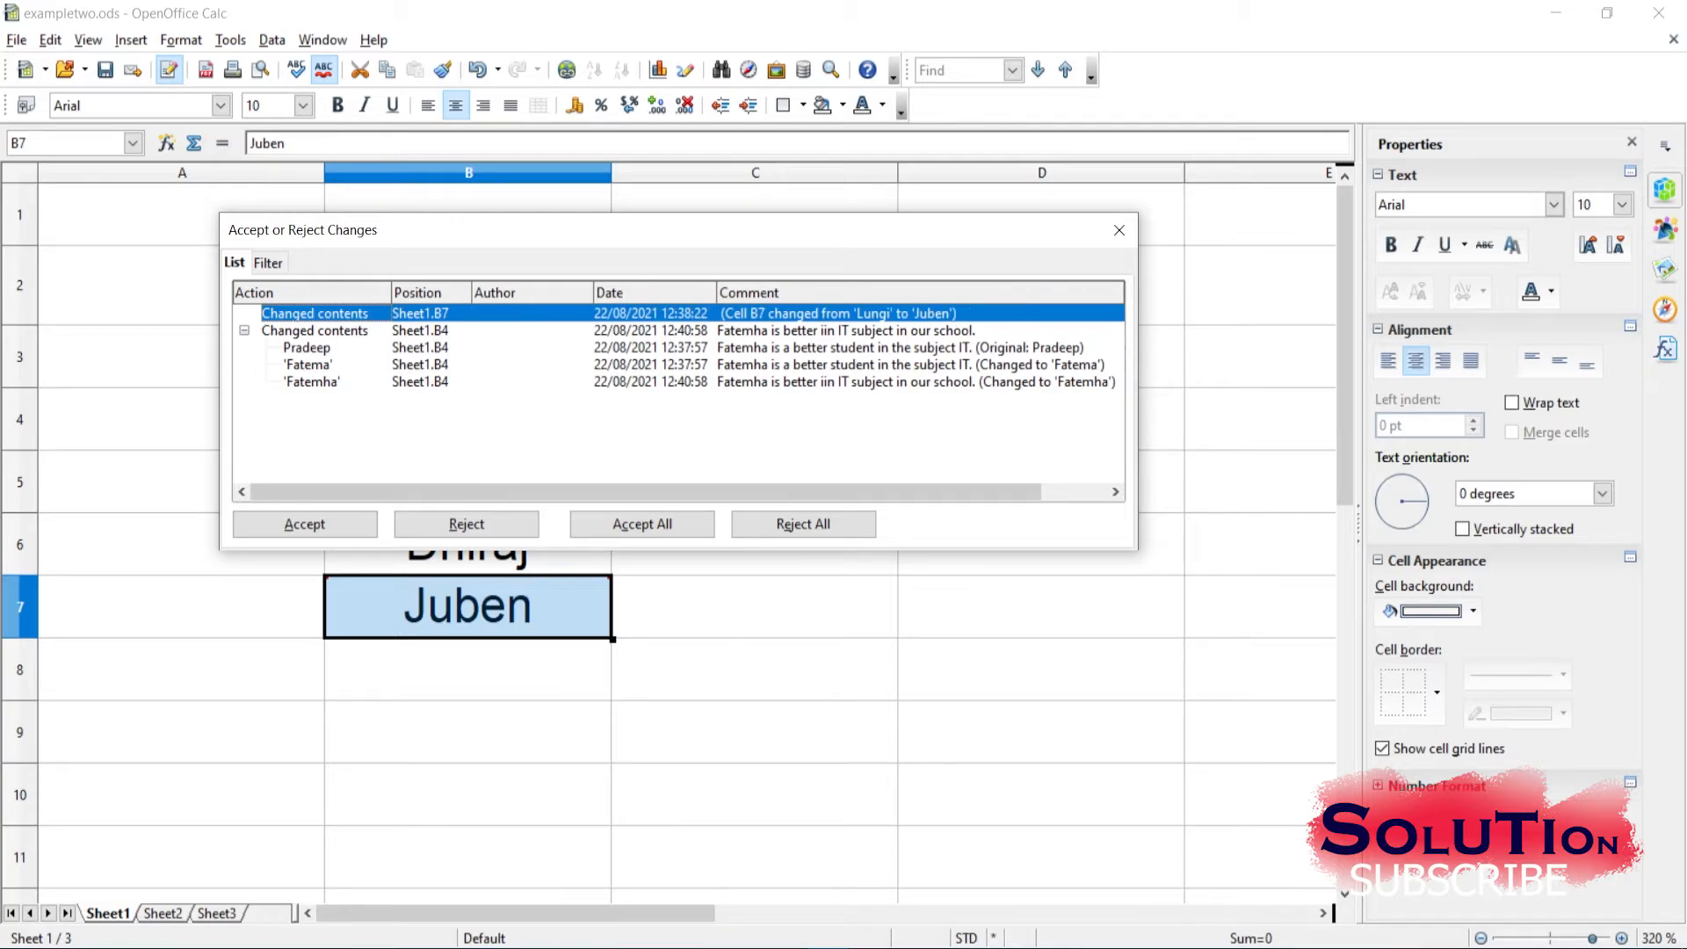
{"action": "left_click_drag", "start_coordinate": [593, 293], "coordinate": [541, 293]}
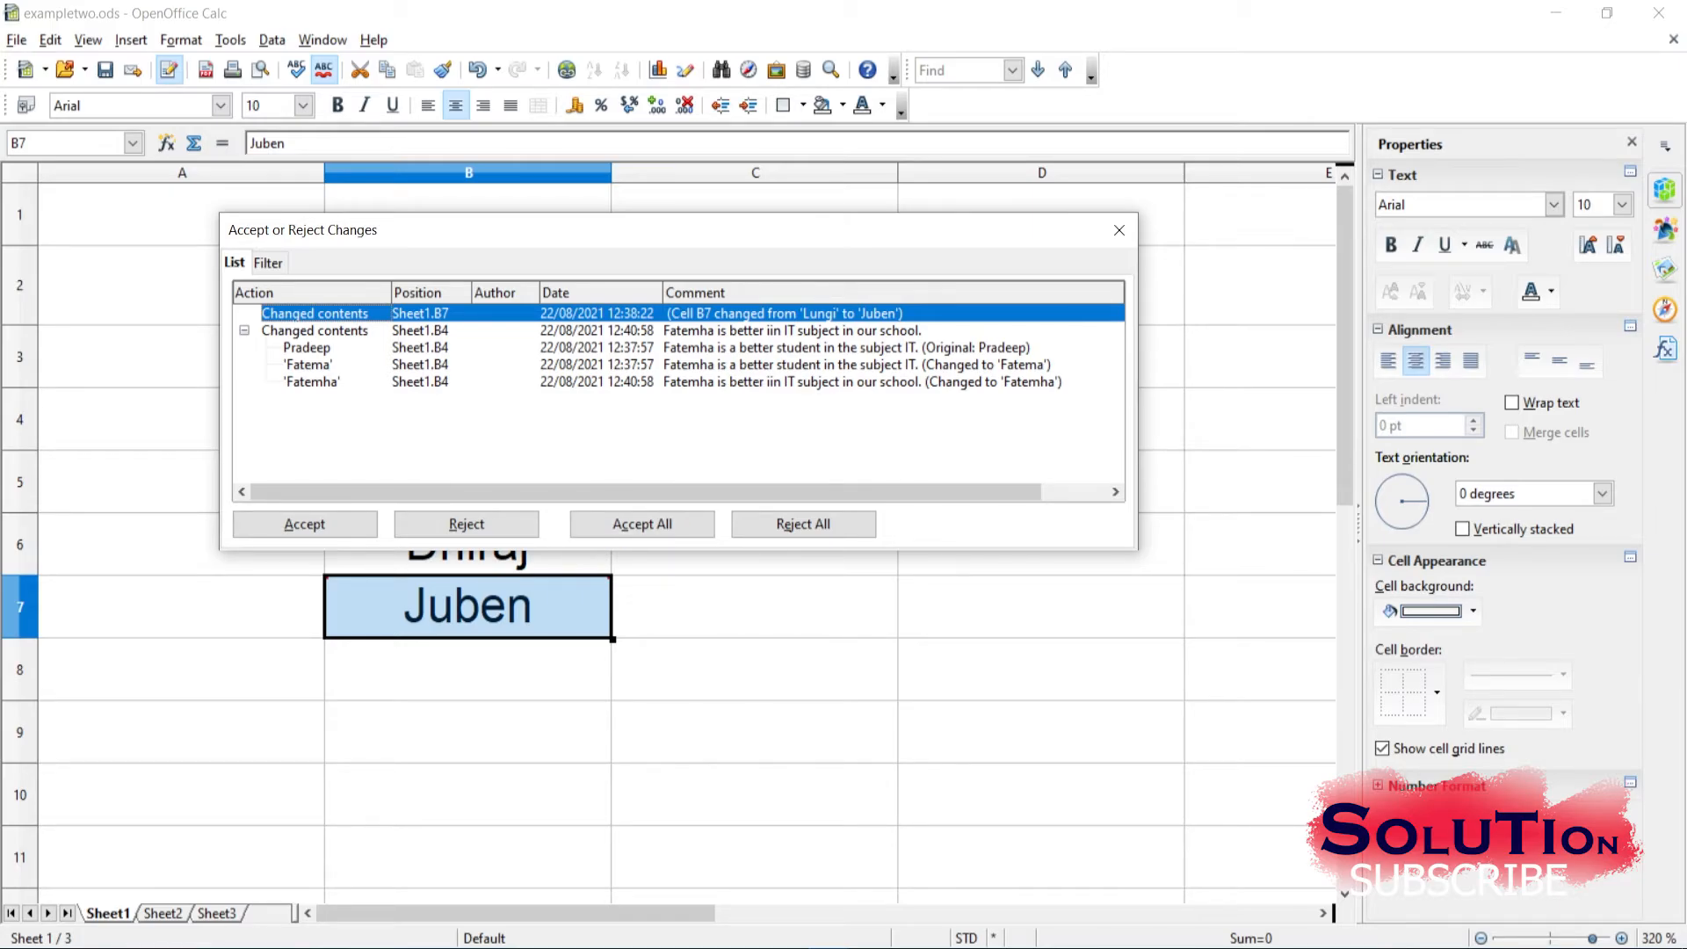
Examine the original and both changed entries recorded for cell B4 alongside the sheet, and close the changes list
{"action": "left_click", "coordinate": [307, 348]}
{"action": "left_click", "coordinate": [308, 364]}
{"action": "left_click", "coordinate": [311, 383]}
{"action": "left_click", "coordinate": [307, 348]}
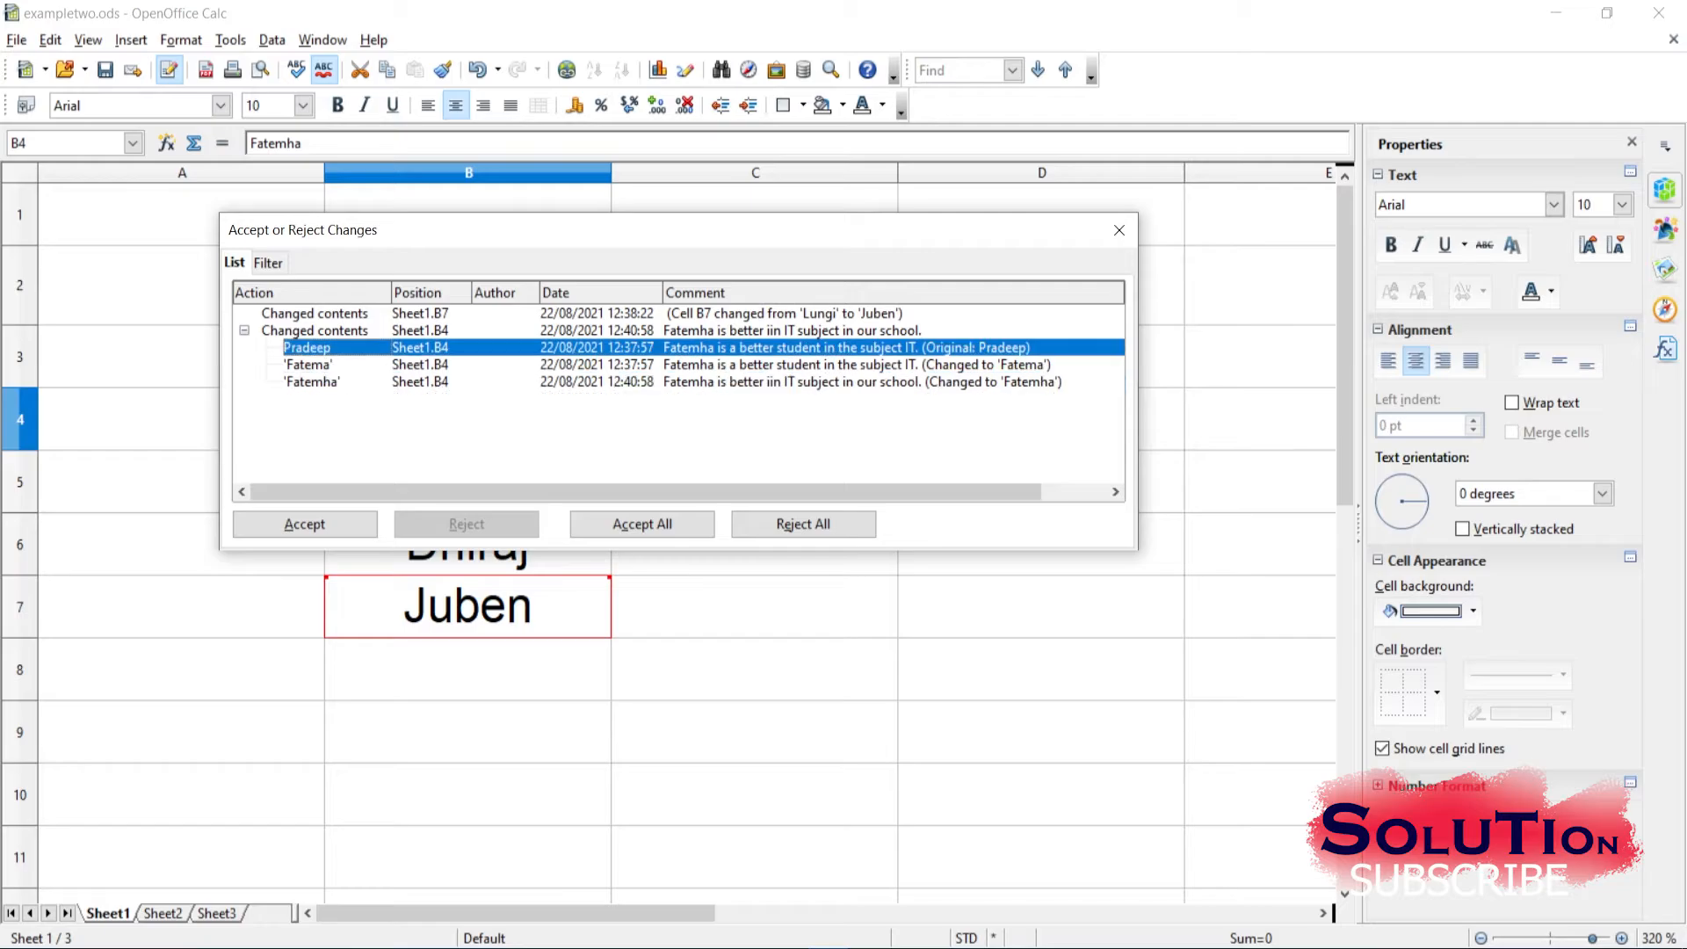
{"action": "left_click", "coordinate": [314, 331]}
{"action": "left_click", "coordinate": [308, 348]}
{"action": "left_click", "coordinate": [308, 365]}
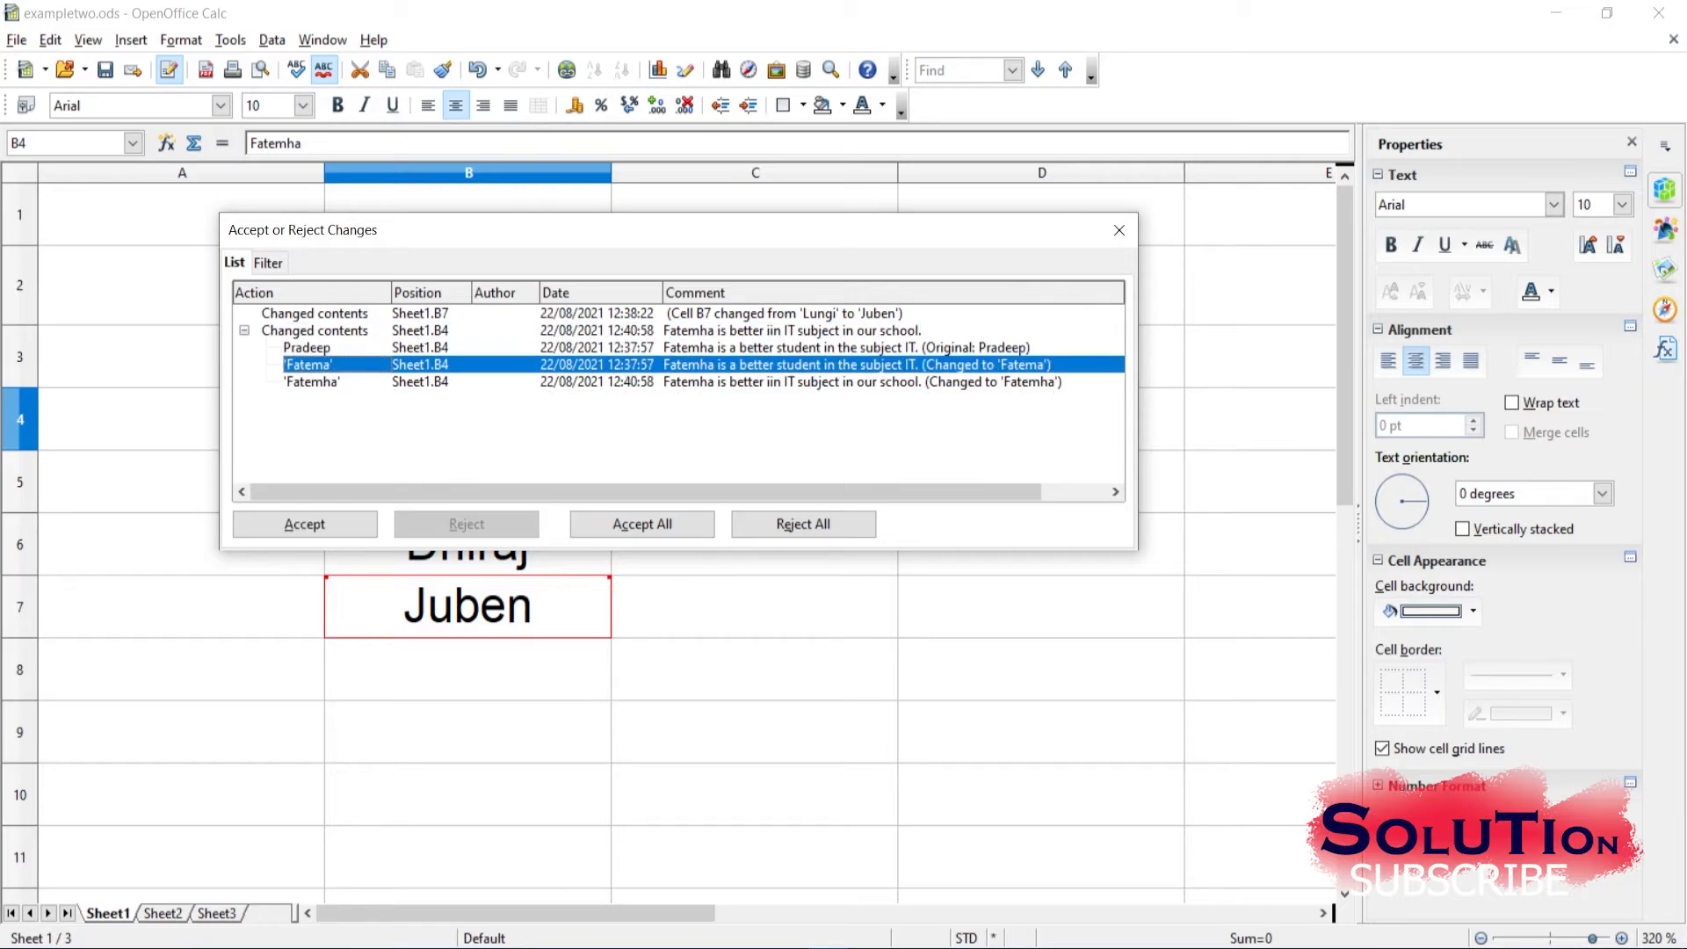
{"action": "left_click", "coordinate": [311, 382]}
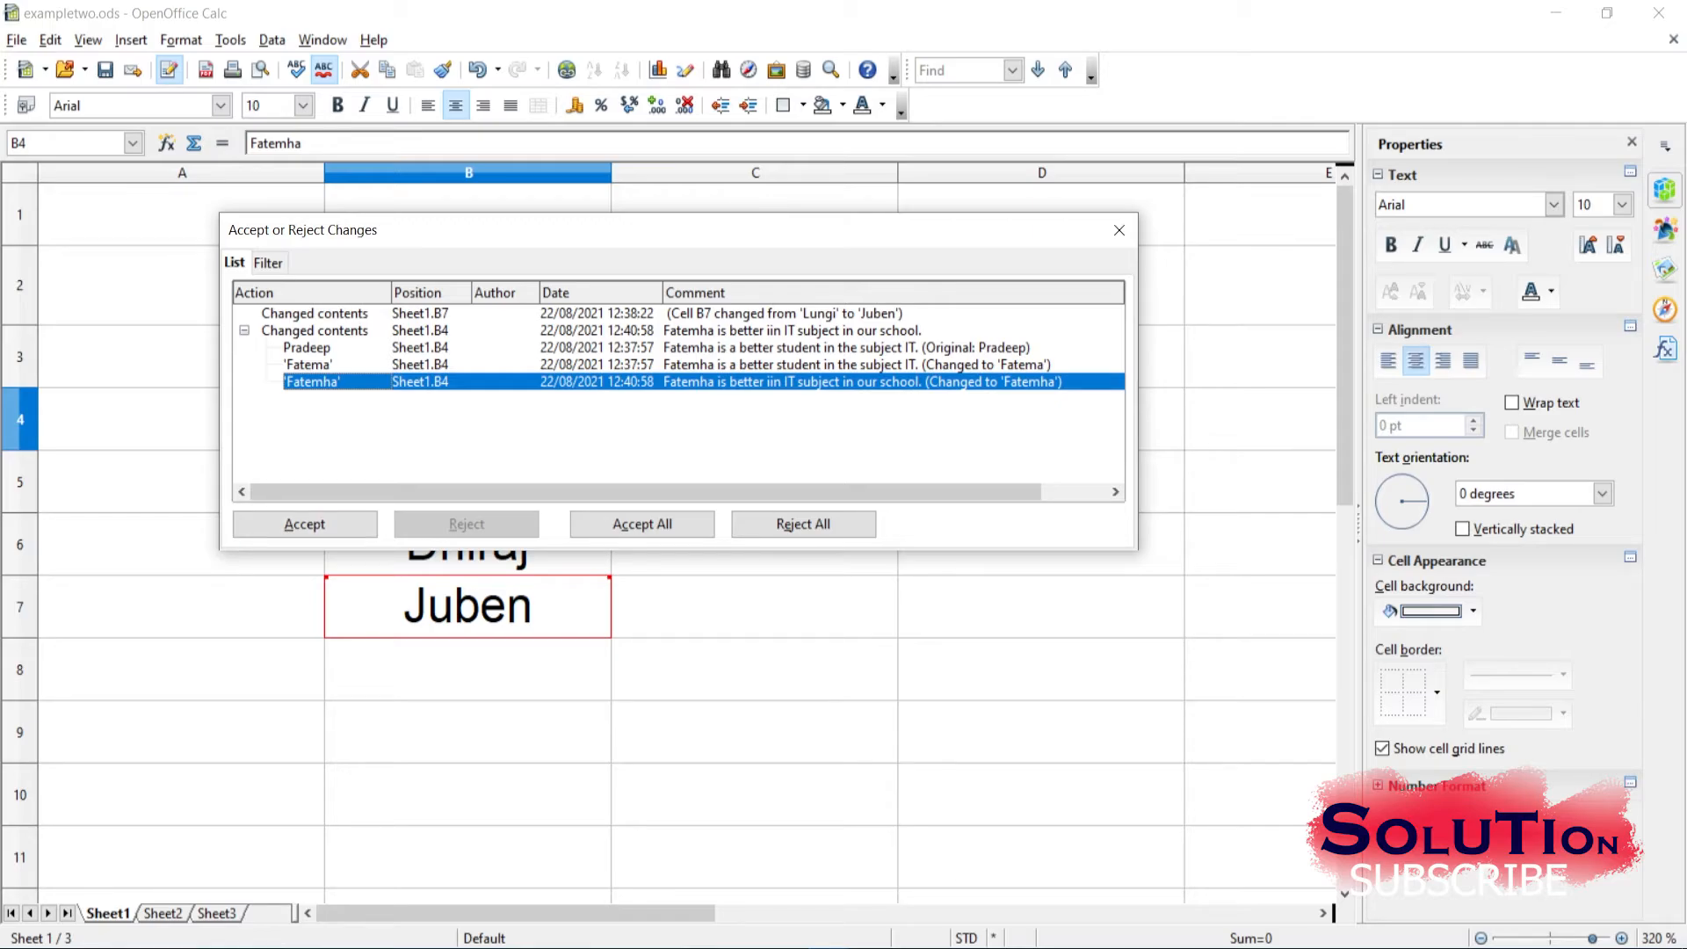
{"action": "left_click_drag", "start_coordinate": [615, 230], "coordinate": [653, 559]}
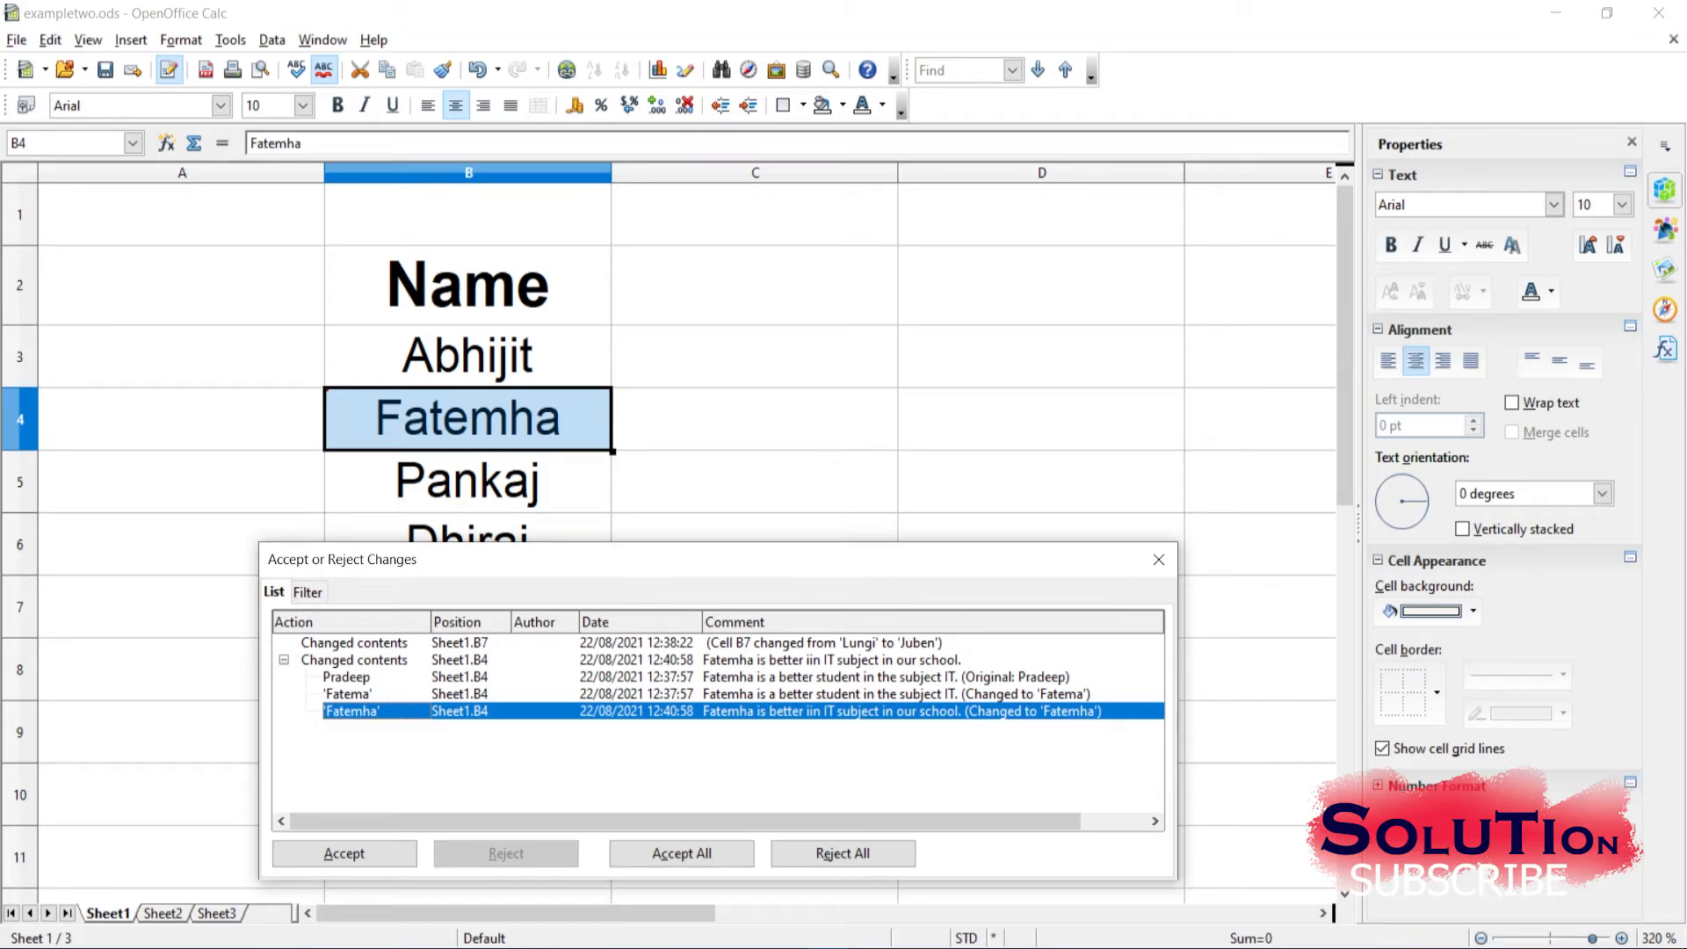
{"action": "left_click", "coordinate": [1159, 559]}
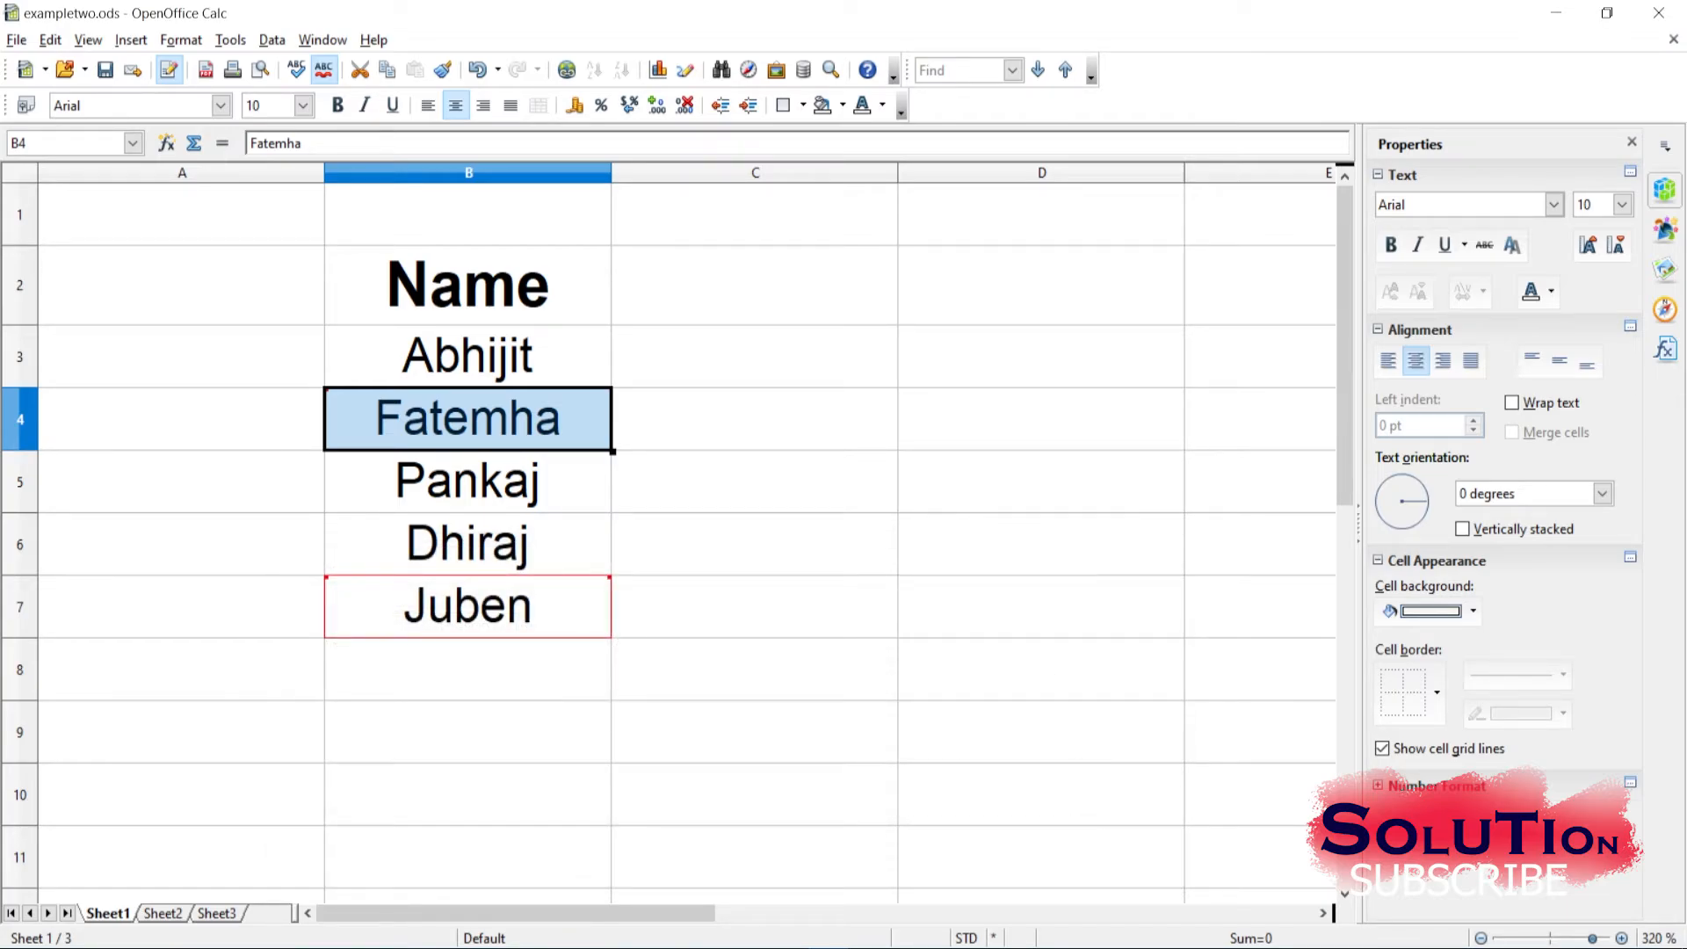
Select the names in B3:B7, reopen the list of recorded changes with B4's entry expanded, and accept all changes
{"action": "left_click", "coordinate": [467, 606]}
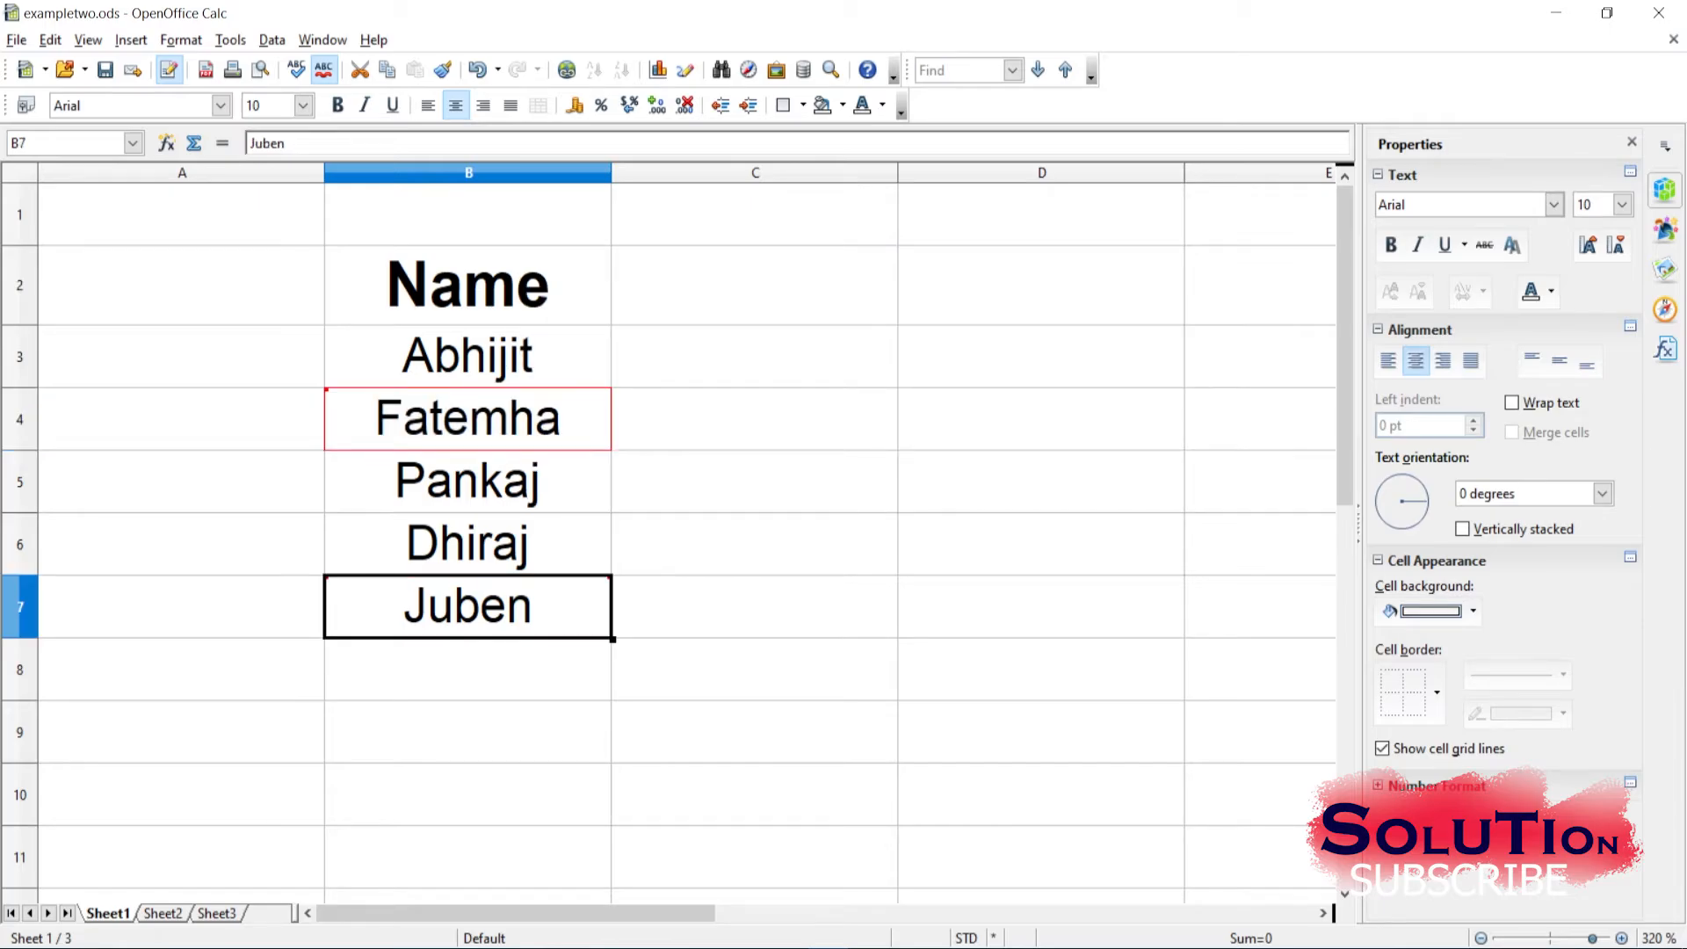
{"action": "left_click", "coordinate": [182, 544]}
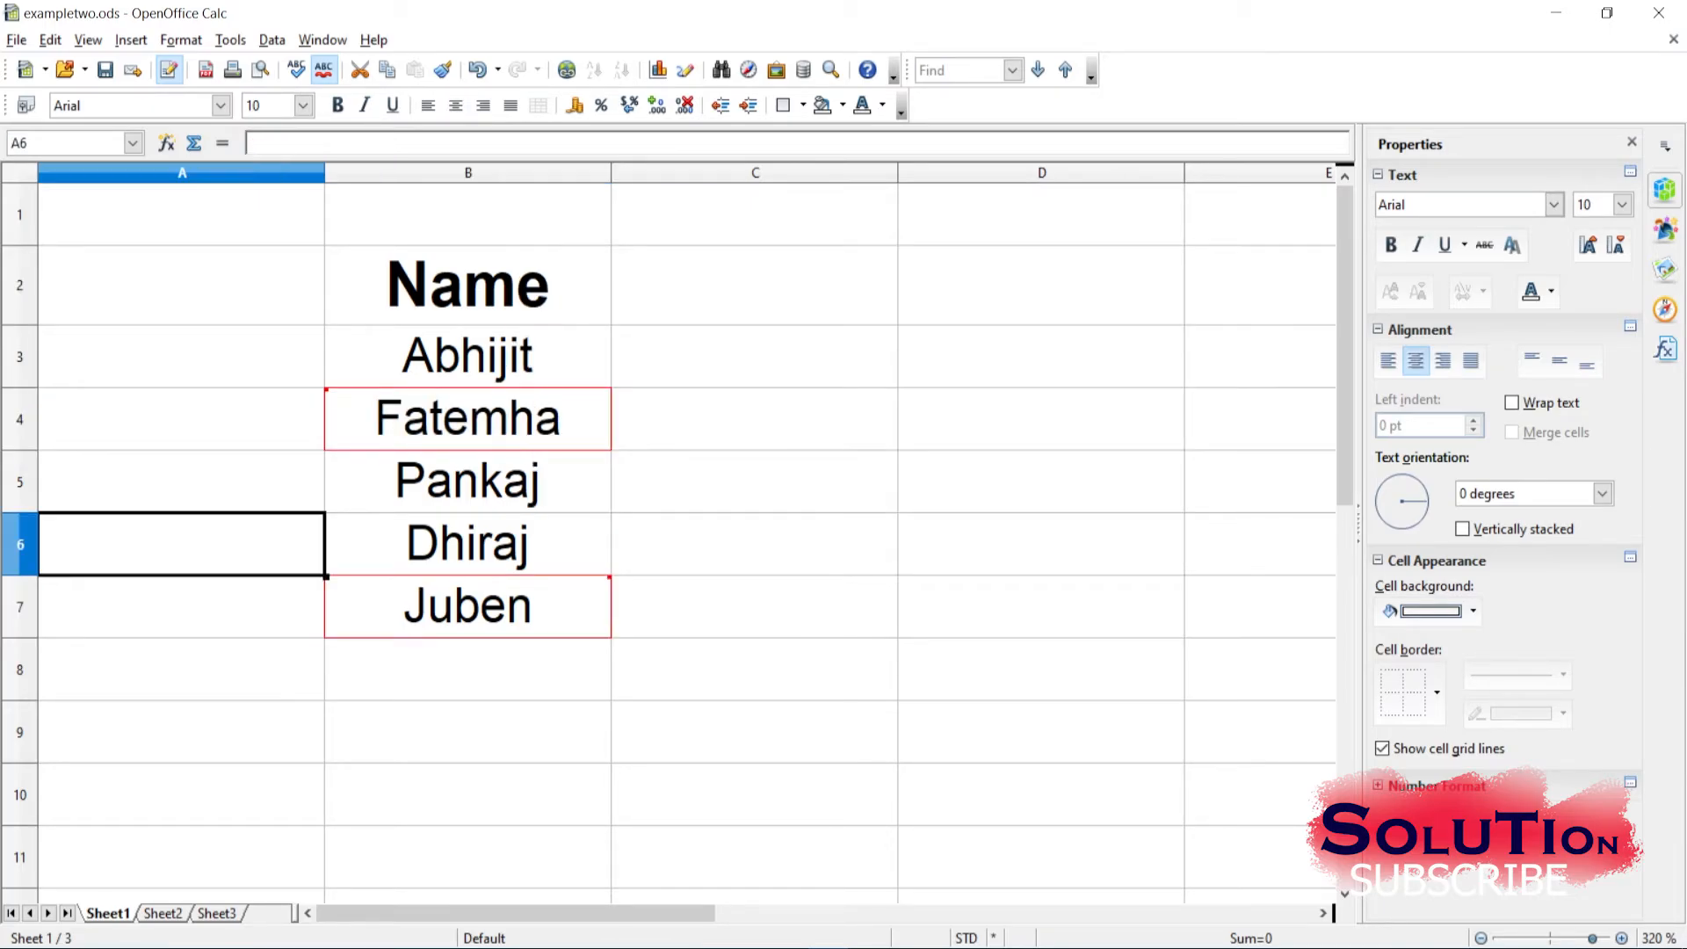
{"action": "left_click_drag", "start_coordinate": [468, 357], "coordinate": [467, 615]}
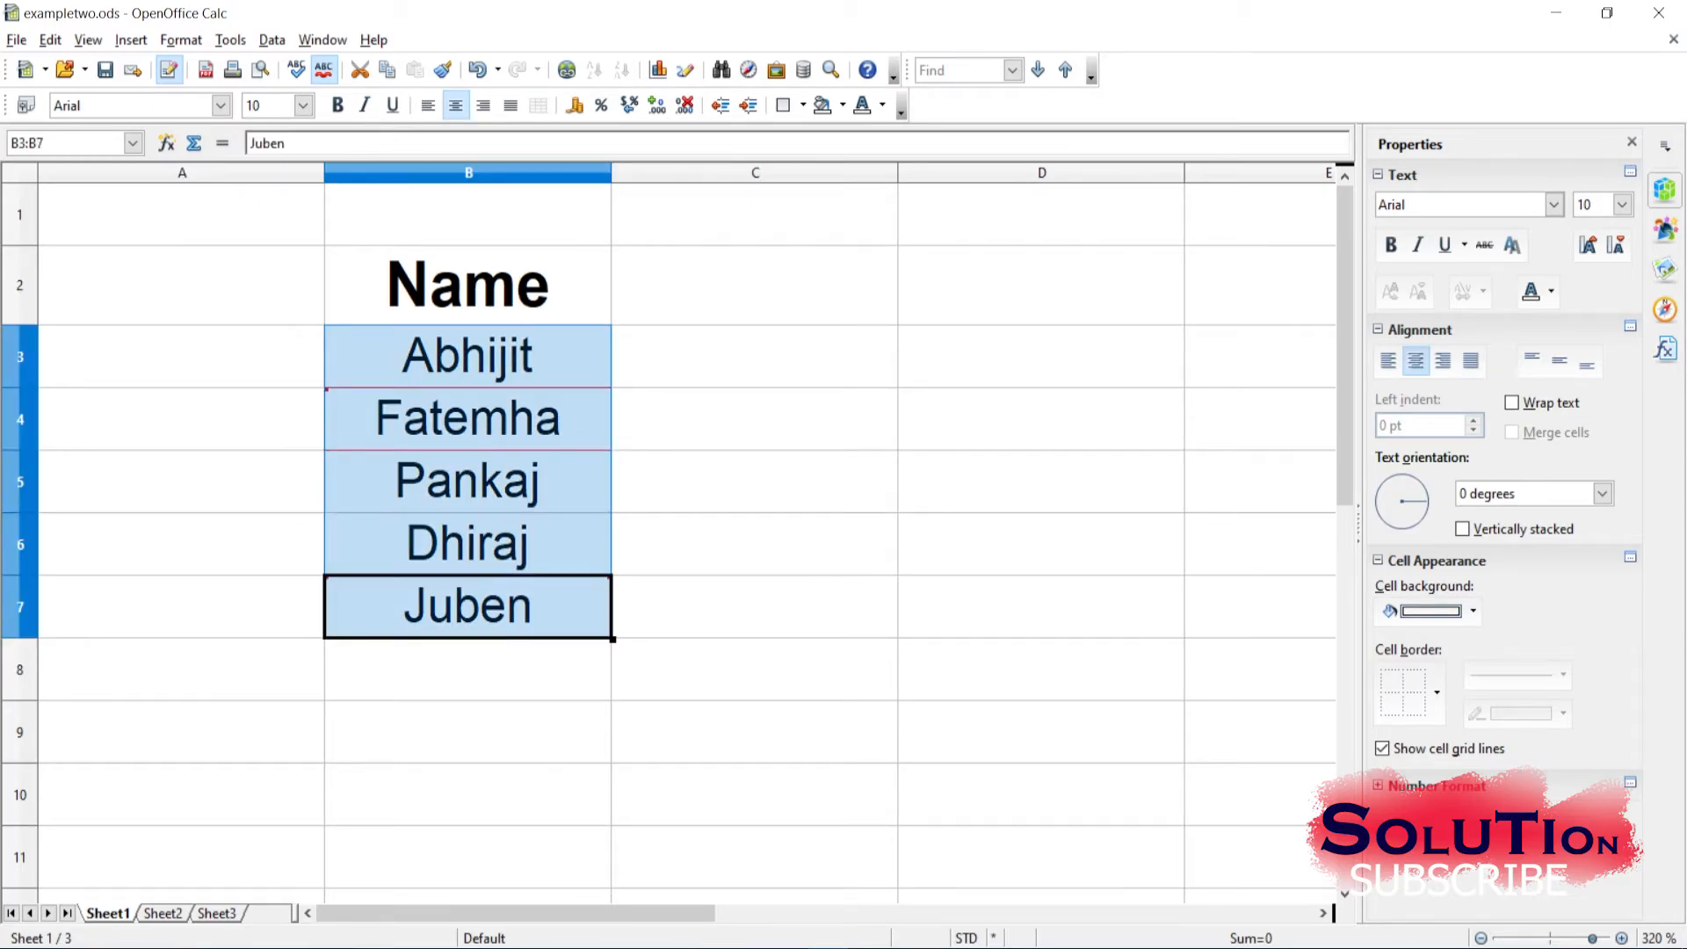
{"action": "left_click", "coordinate": [50, 39]}
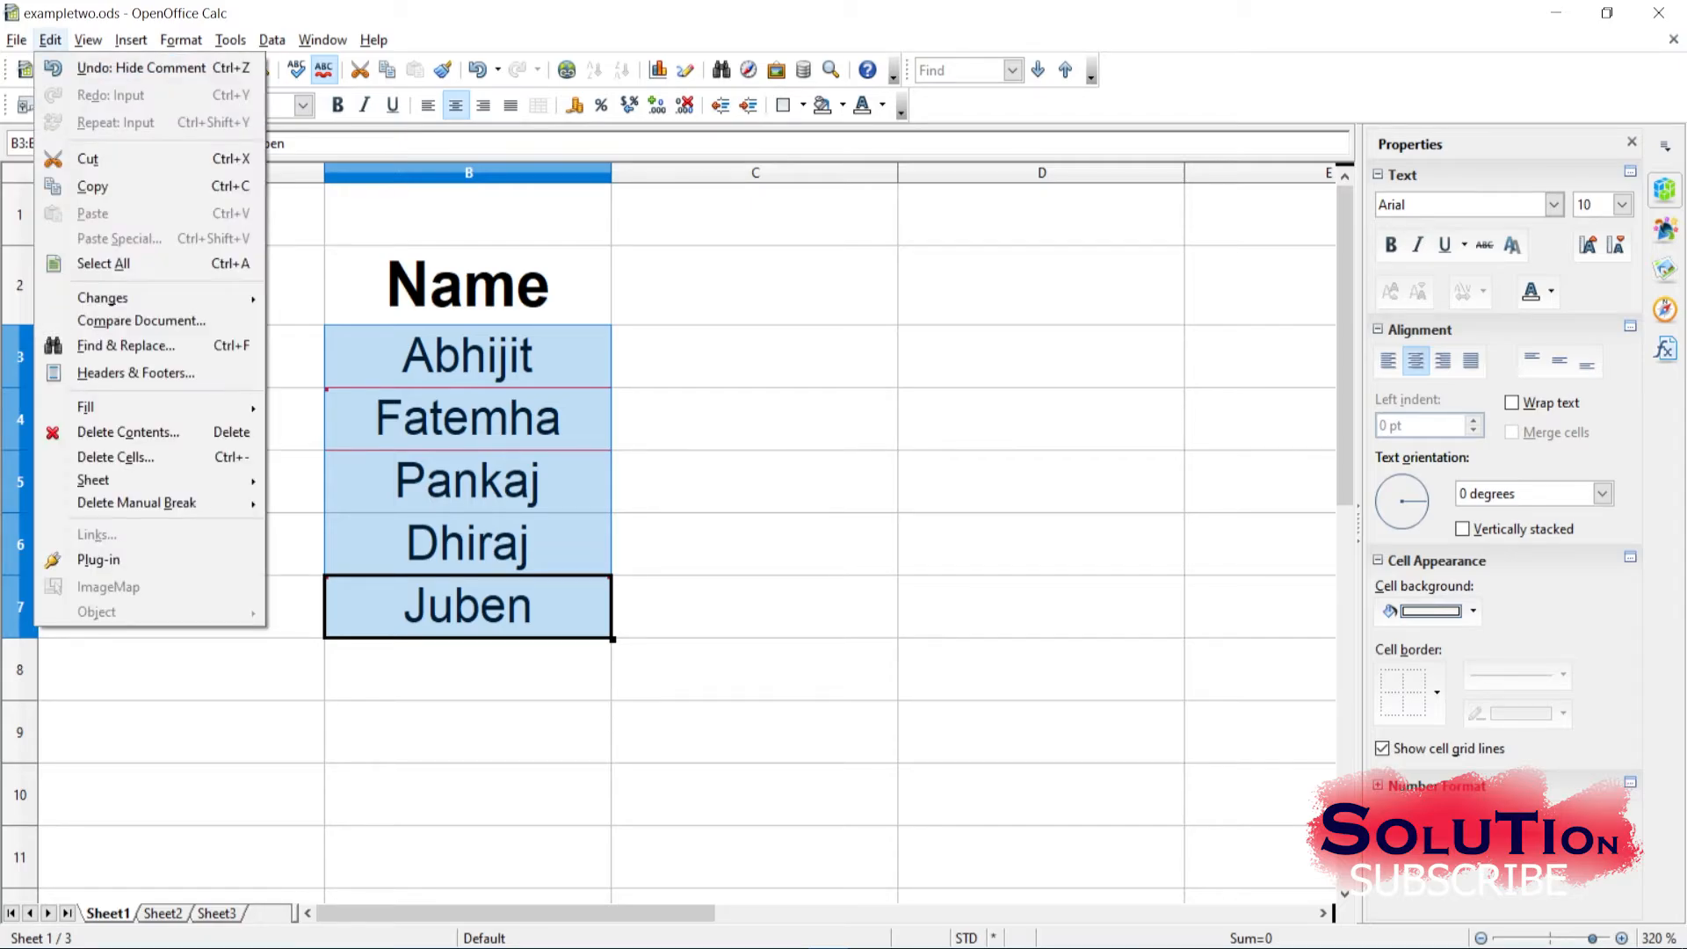
{"action": "mouse_move", "coordinate": [131, 298]}
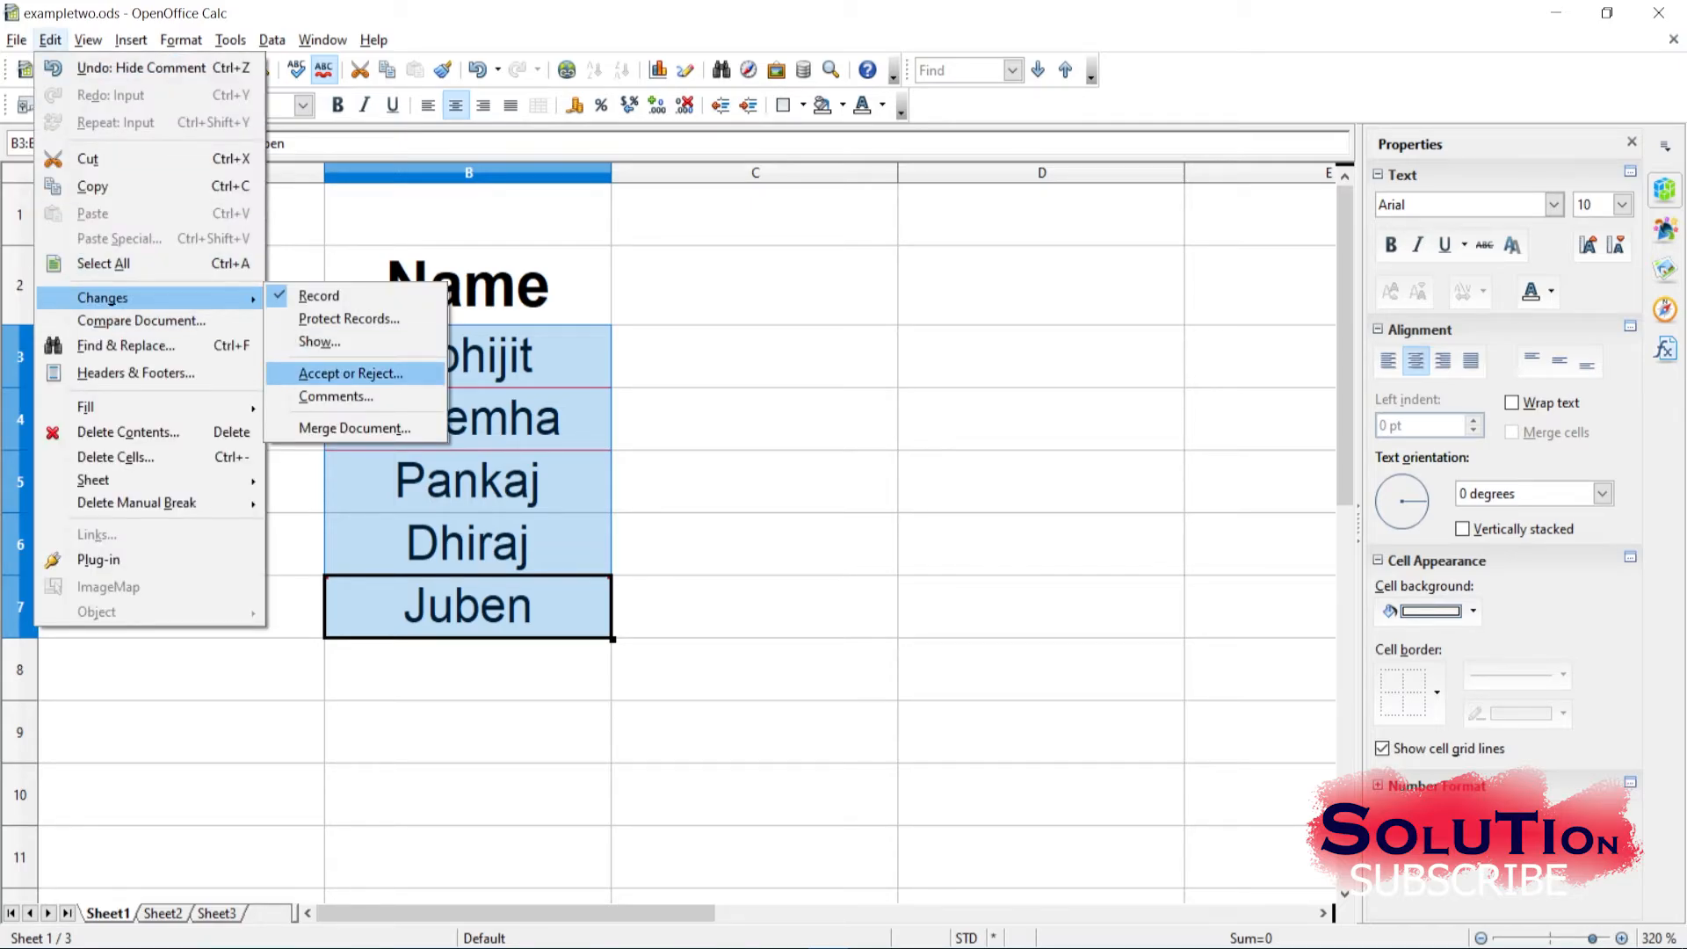
{"action": "left_click", "coordinate": [350, 373]}
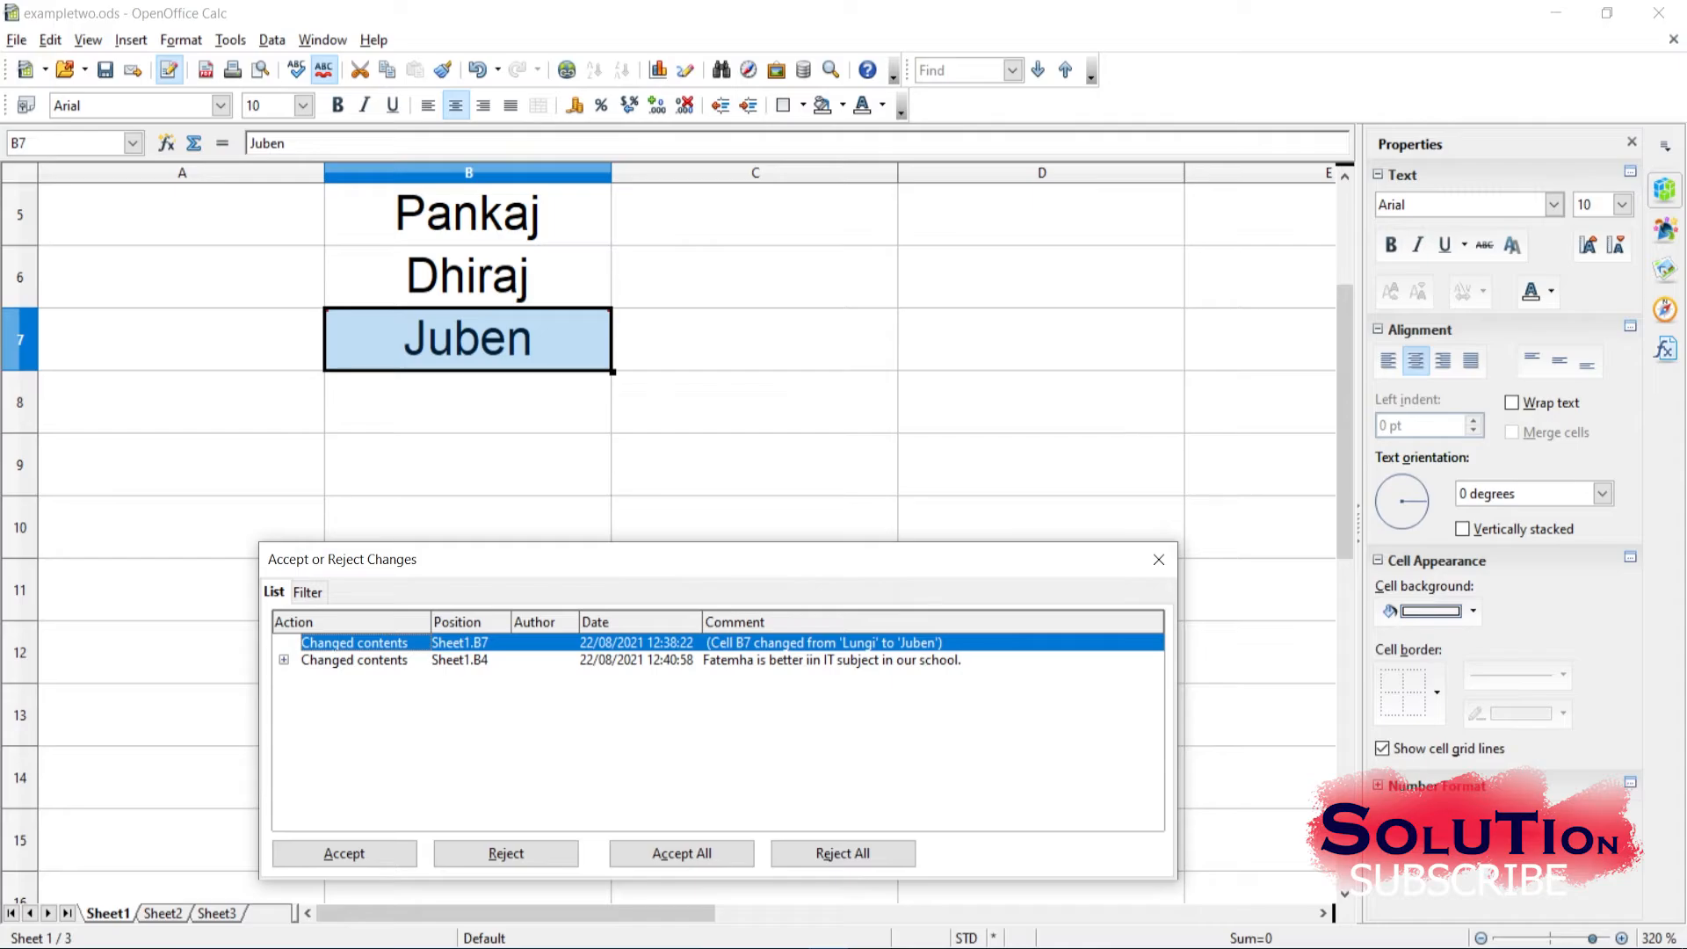
{"action": "left_click", "coordinate": [283, 660]}
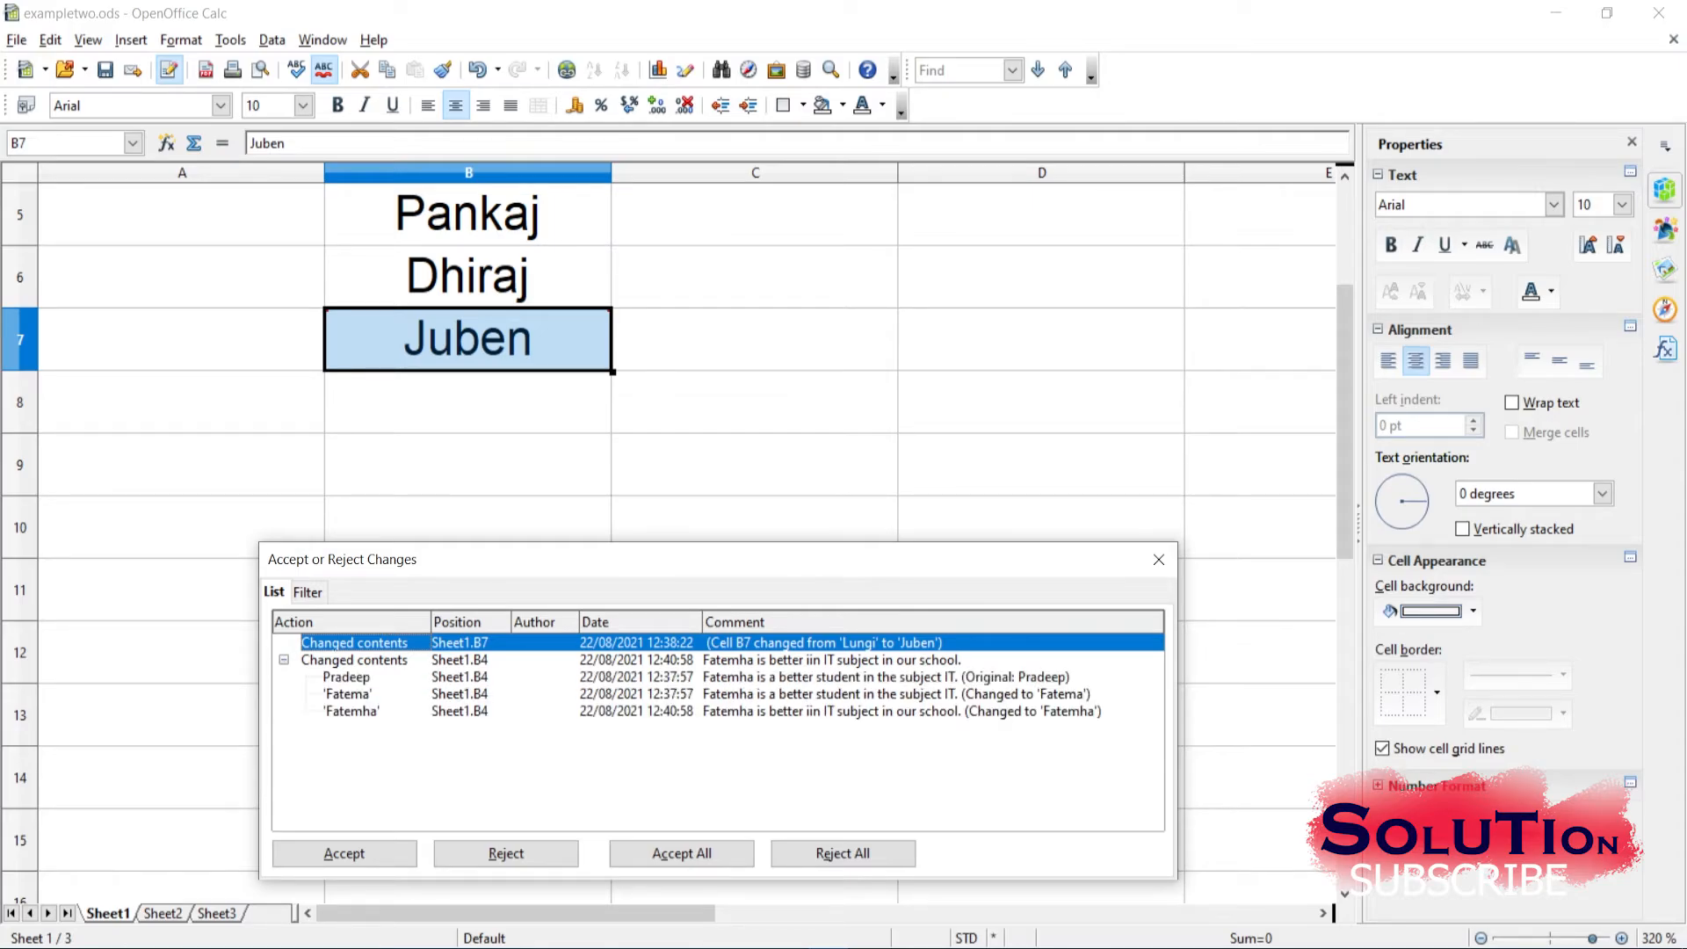
{"action": "left_click_drag", "start_coordinate": [562, 560], "coordinate": [558, 446]}
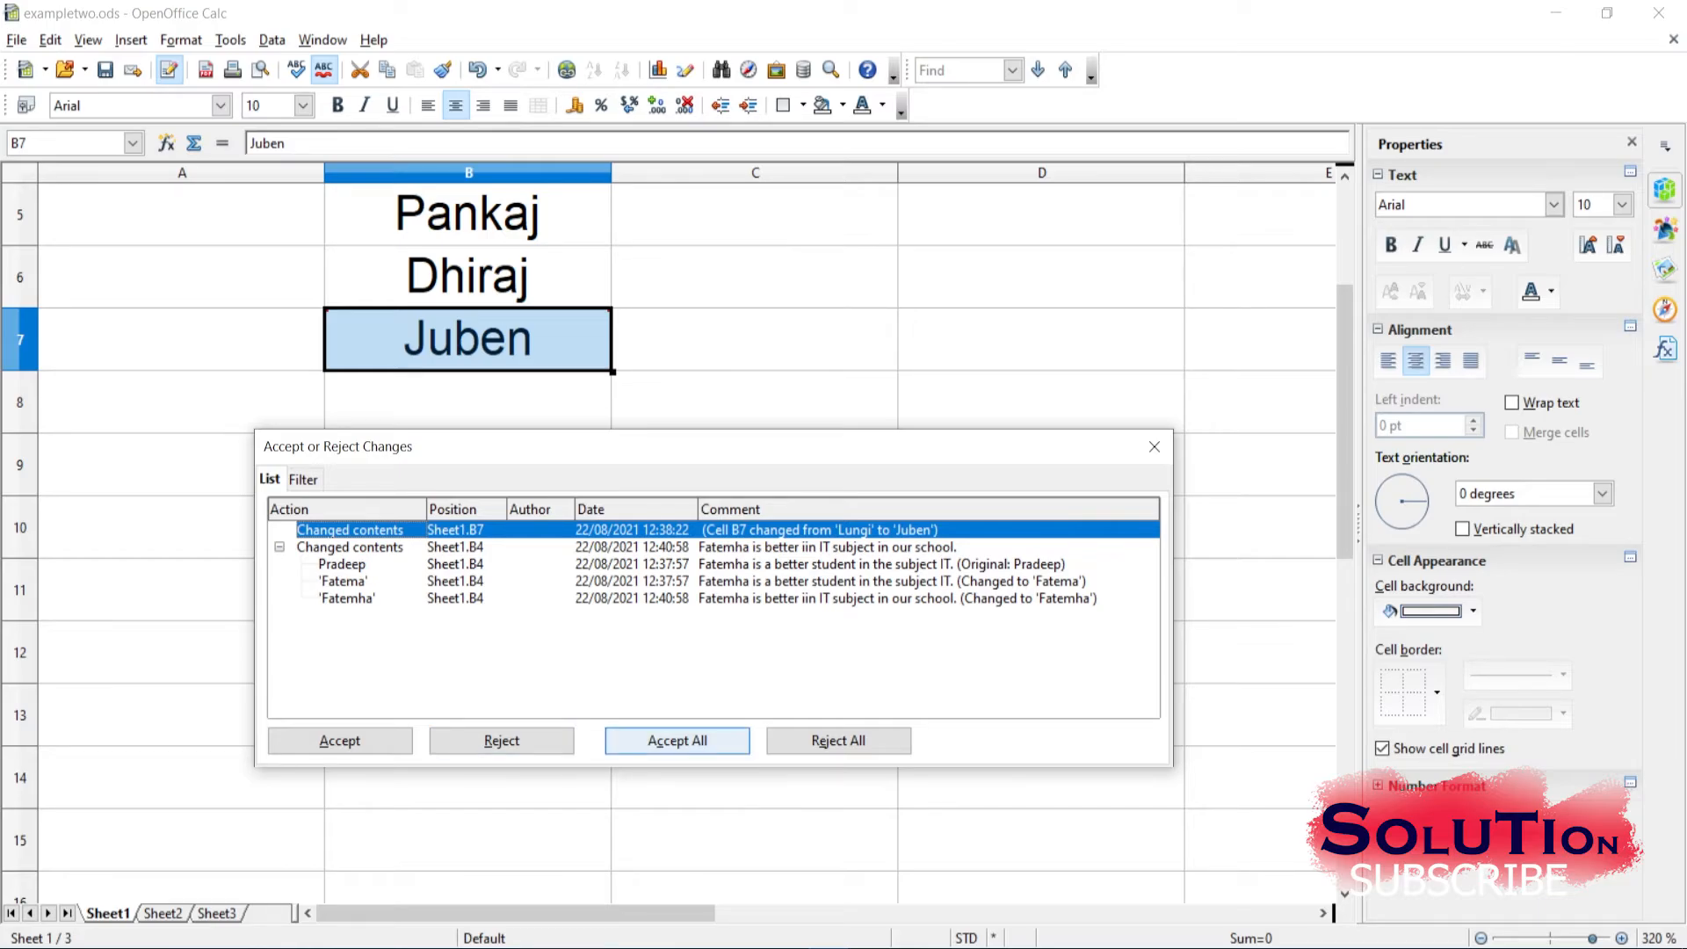
{"action": "left_click", "coordinate": [677, 741]}
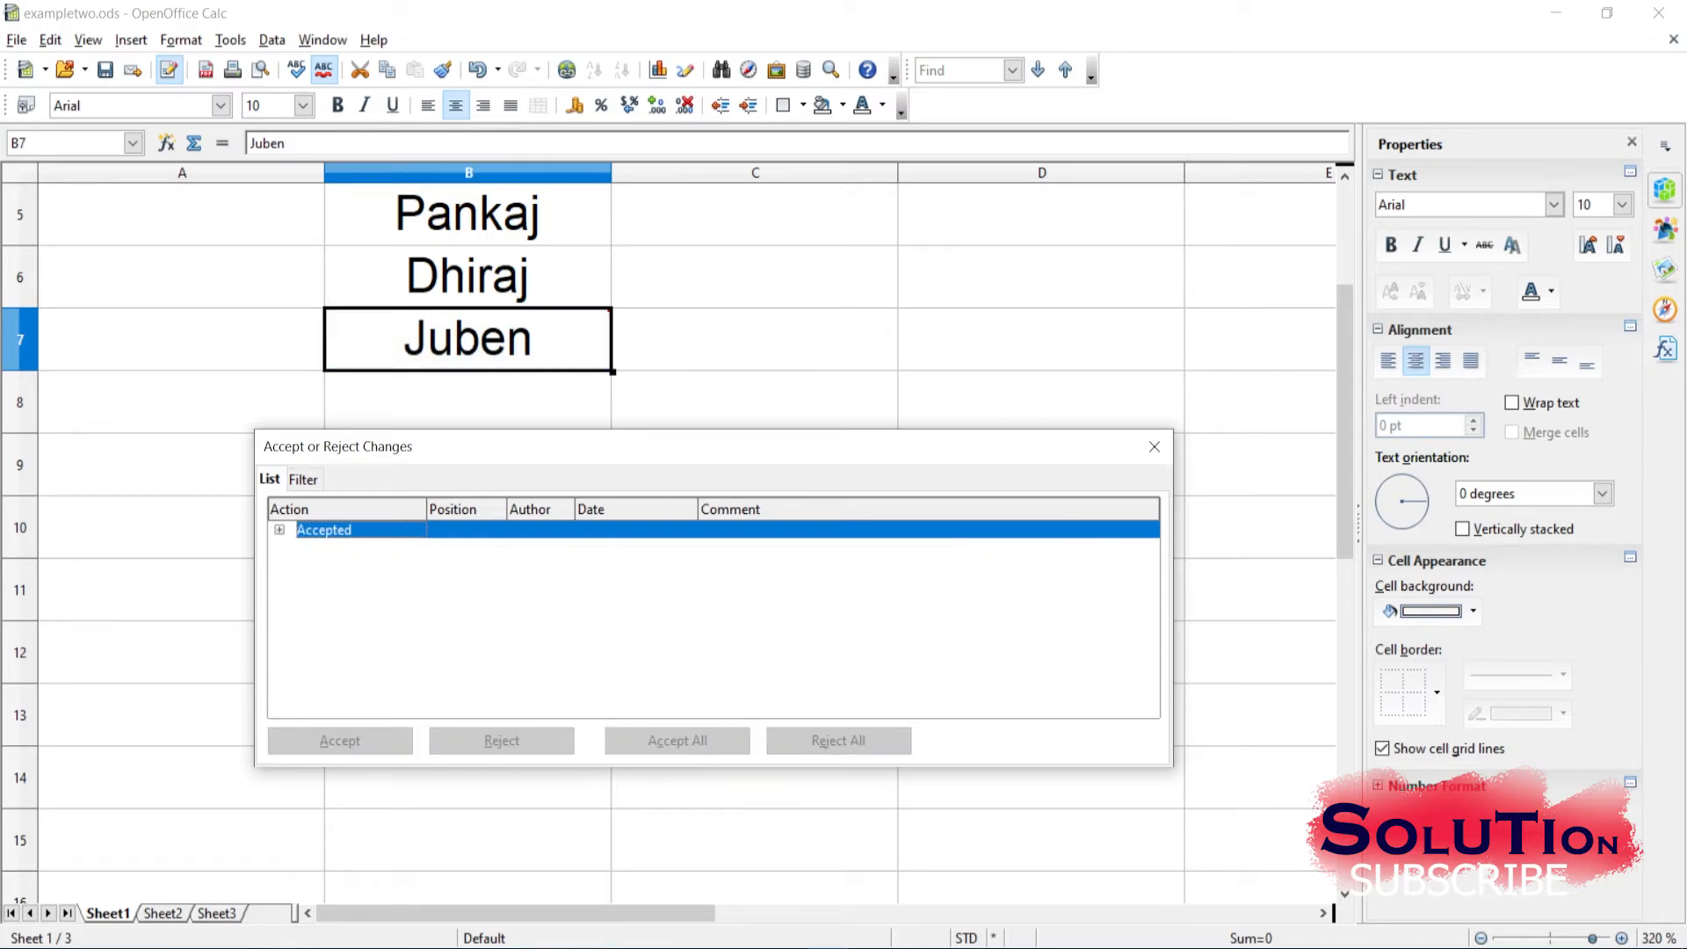
Expand the Accepted entry to review its changes, close the list, and inspect cells B3, B7 and B4
{"action": "left_click", "coordinate": [280, 529]}
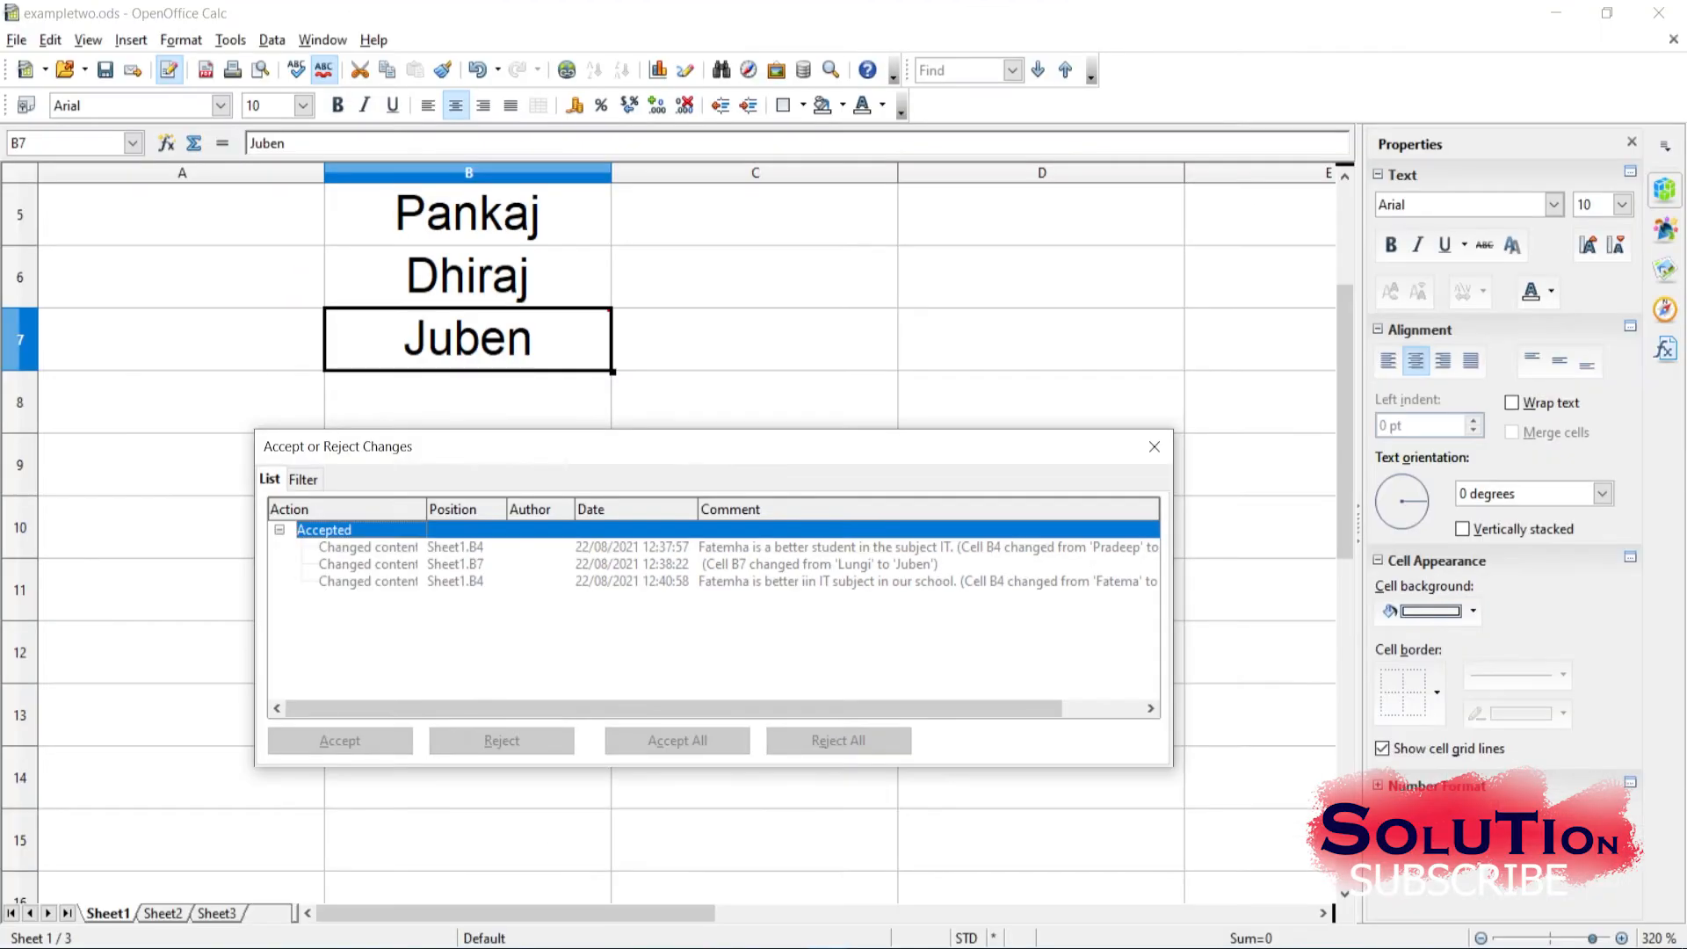
{"action": "left_click", "coordinate": [1155, 447]}
{"action": "scroll", "coordinate": [879, 595], "scroll_direction": "up", "scroll_amount": 2}
{"action": "left_click", "coordinate": [467, 357]}
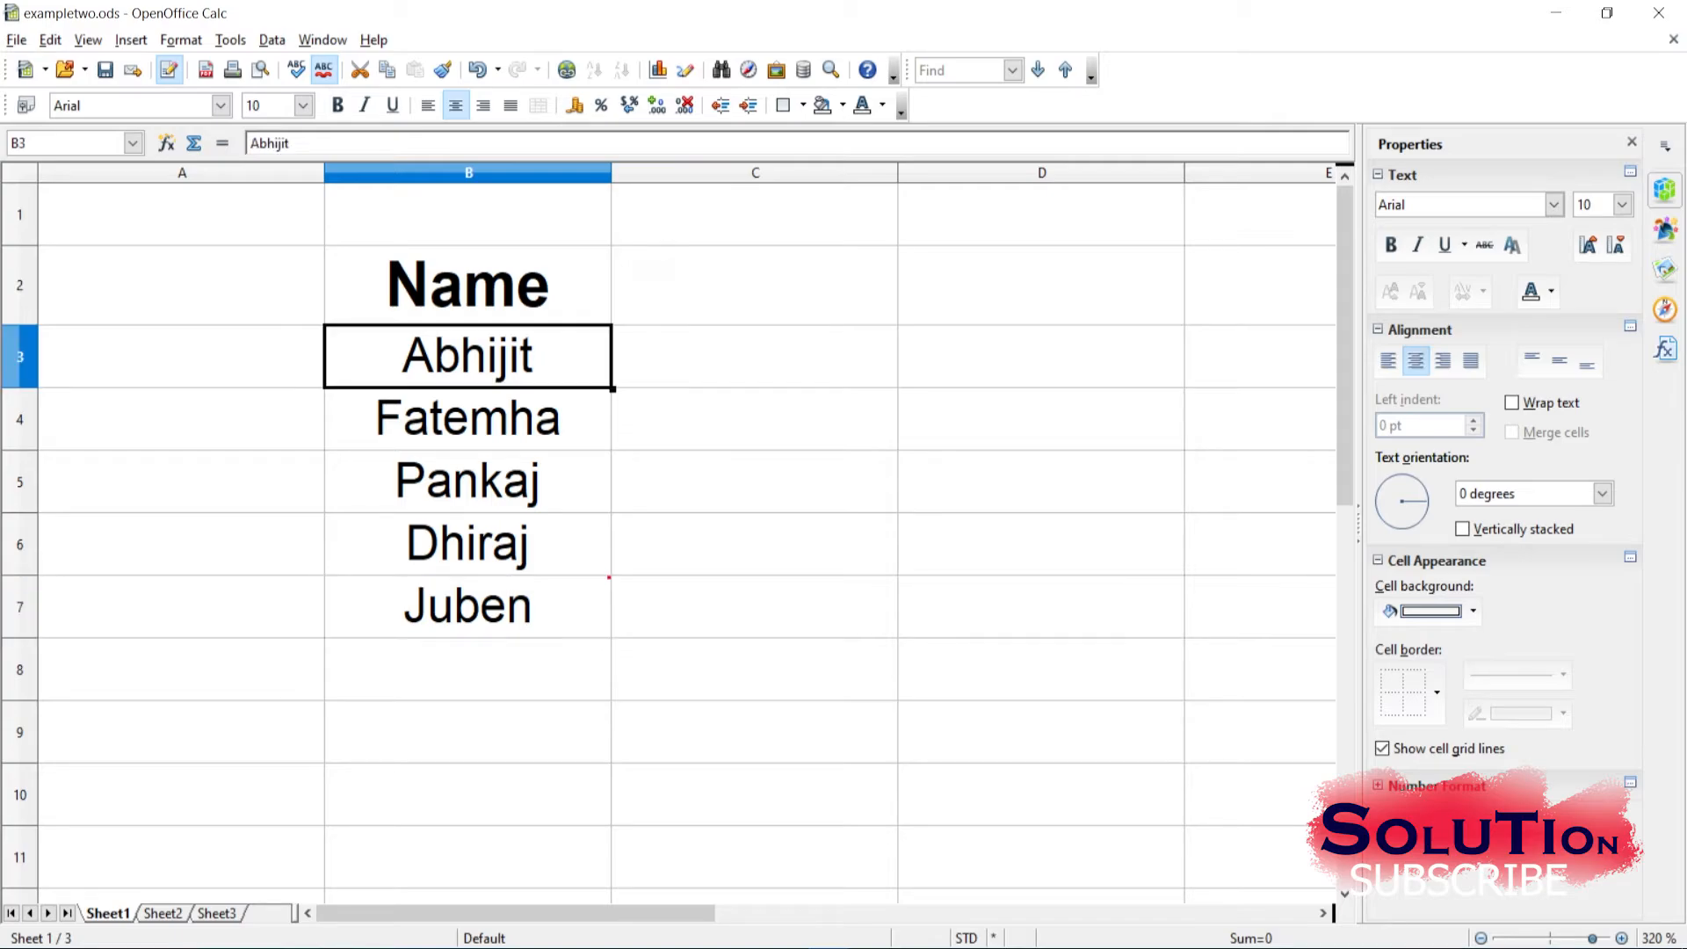
{"action": "left_click", "coordinate": [467, 607]}
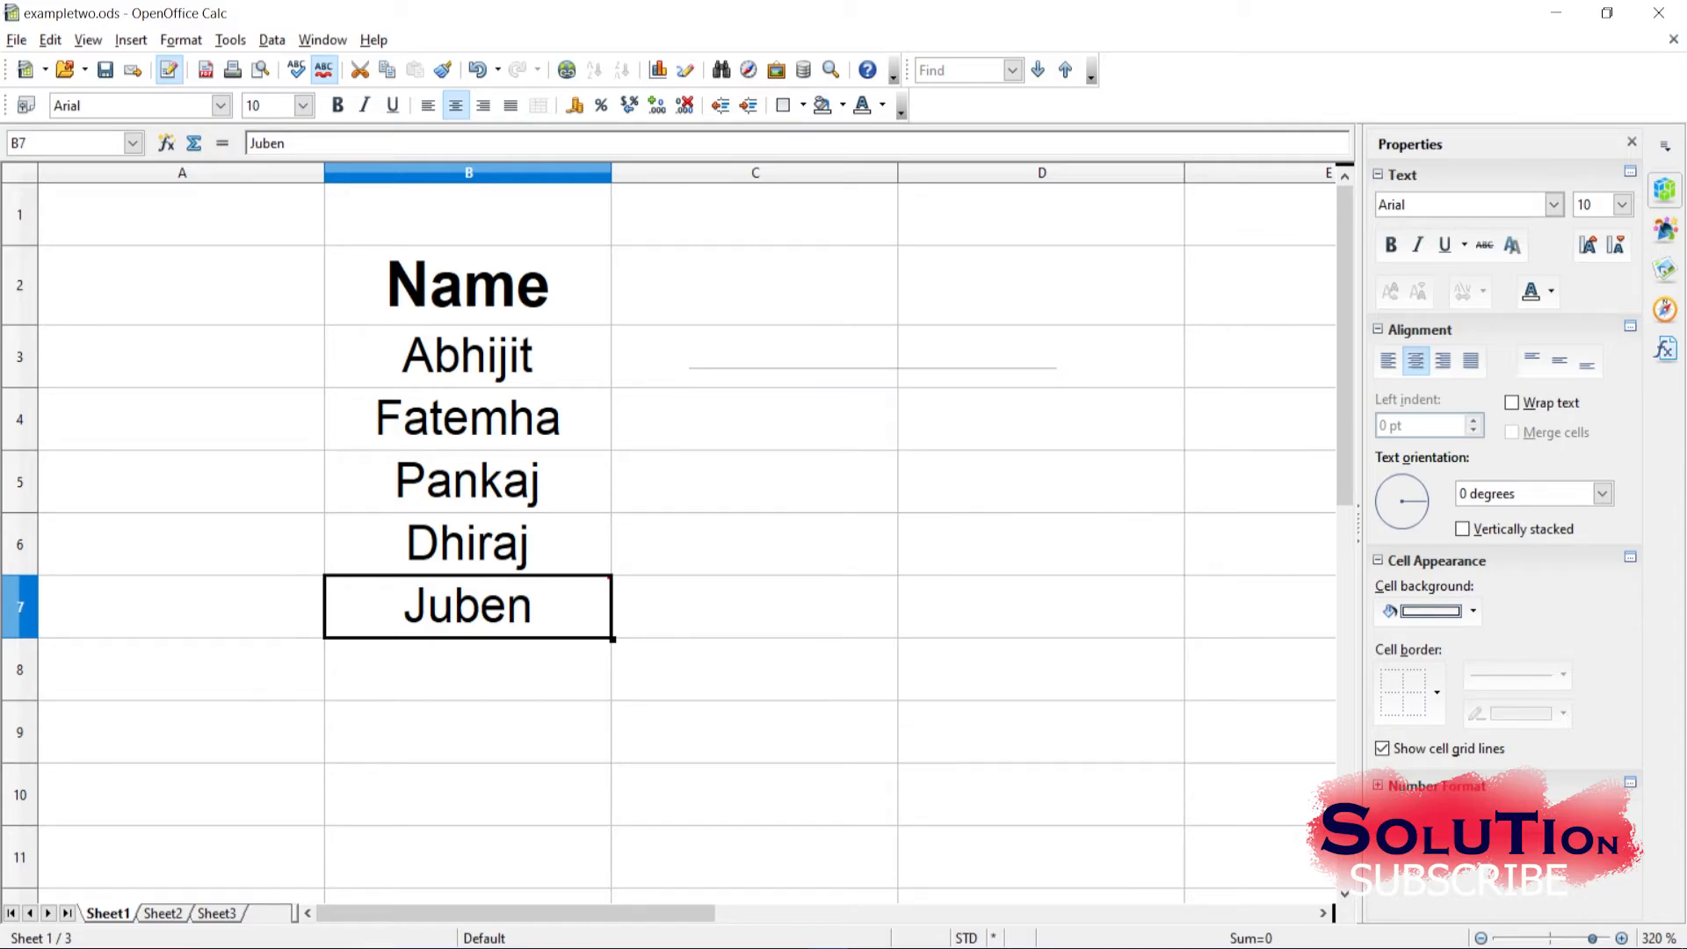
{"action": "left_click", "coordinate": [468, 419]}
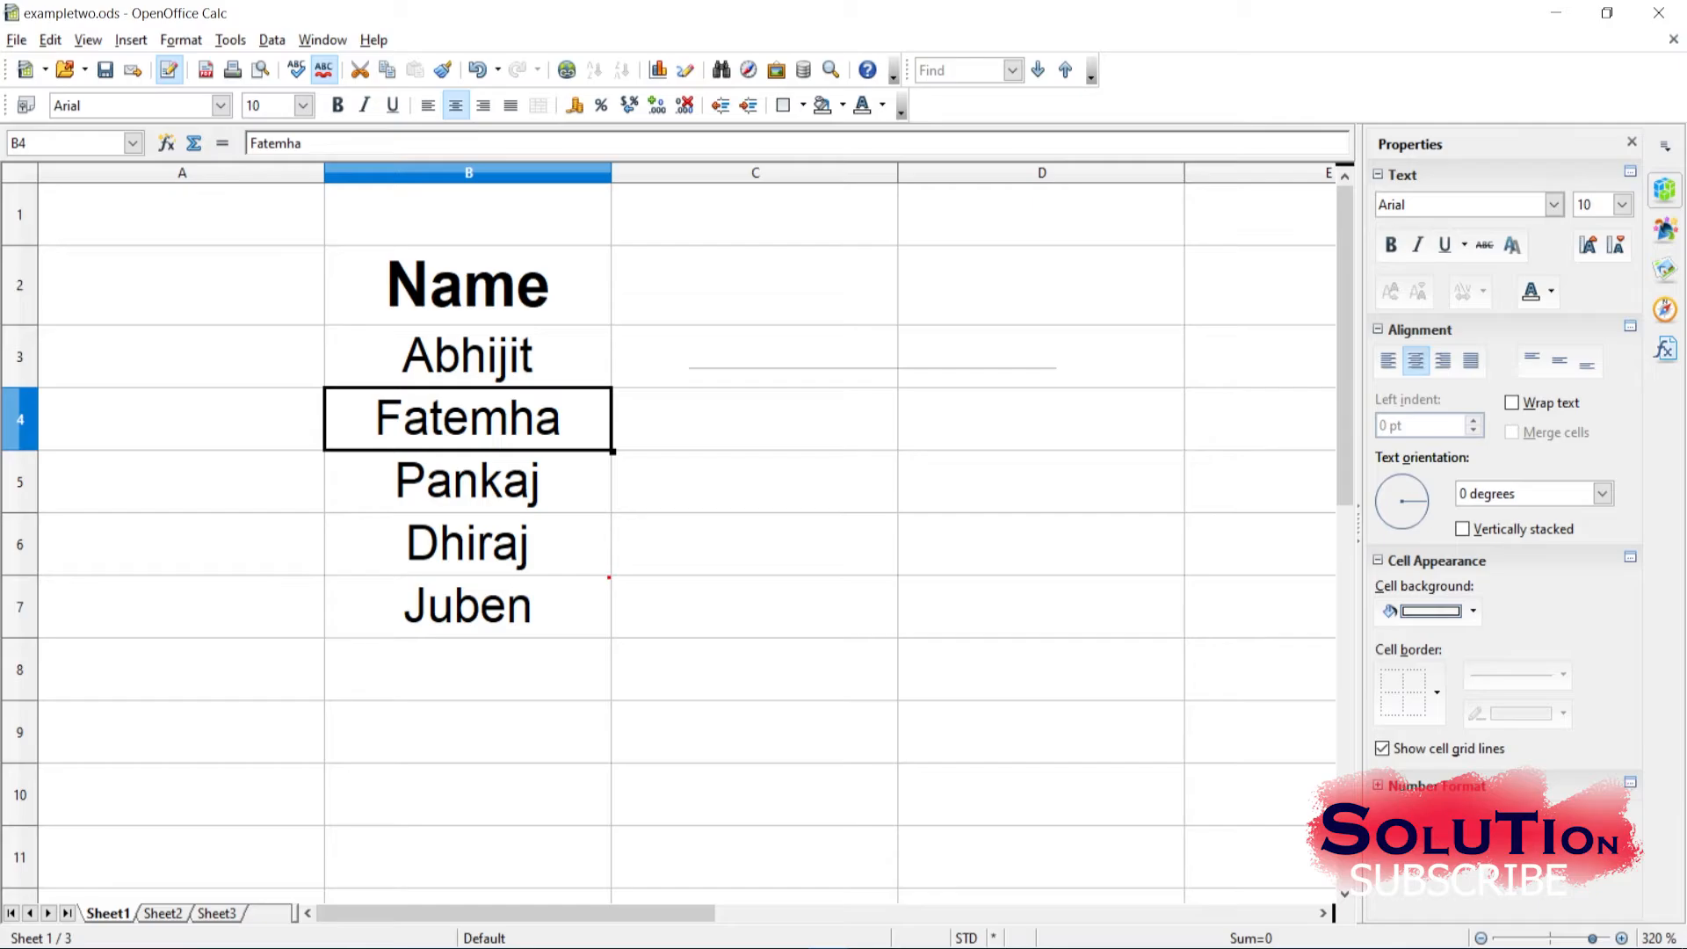
{"action": "mouse_move", "coordinate": [468, 606]}
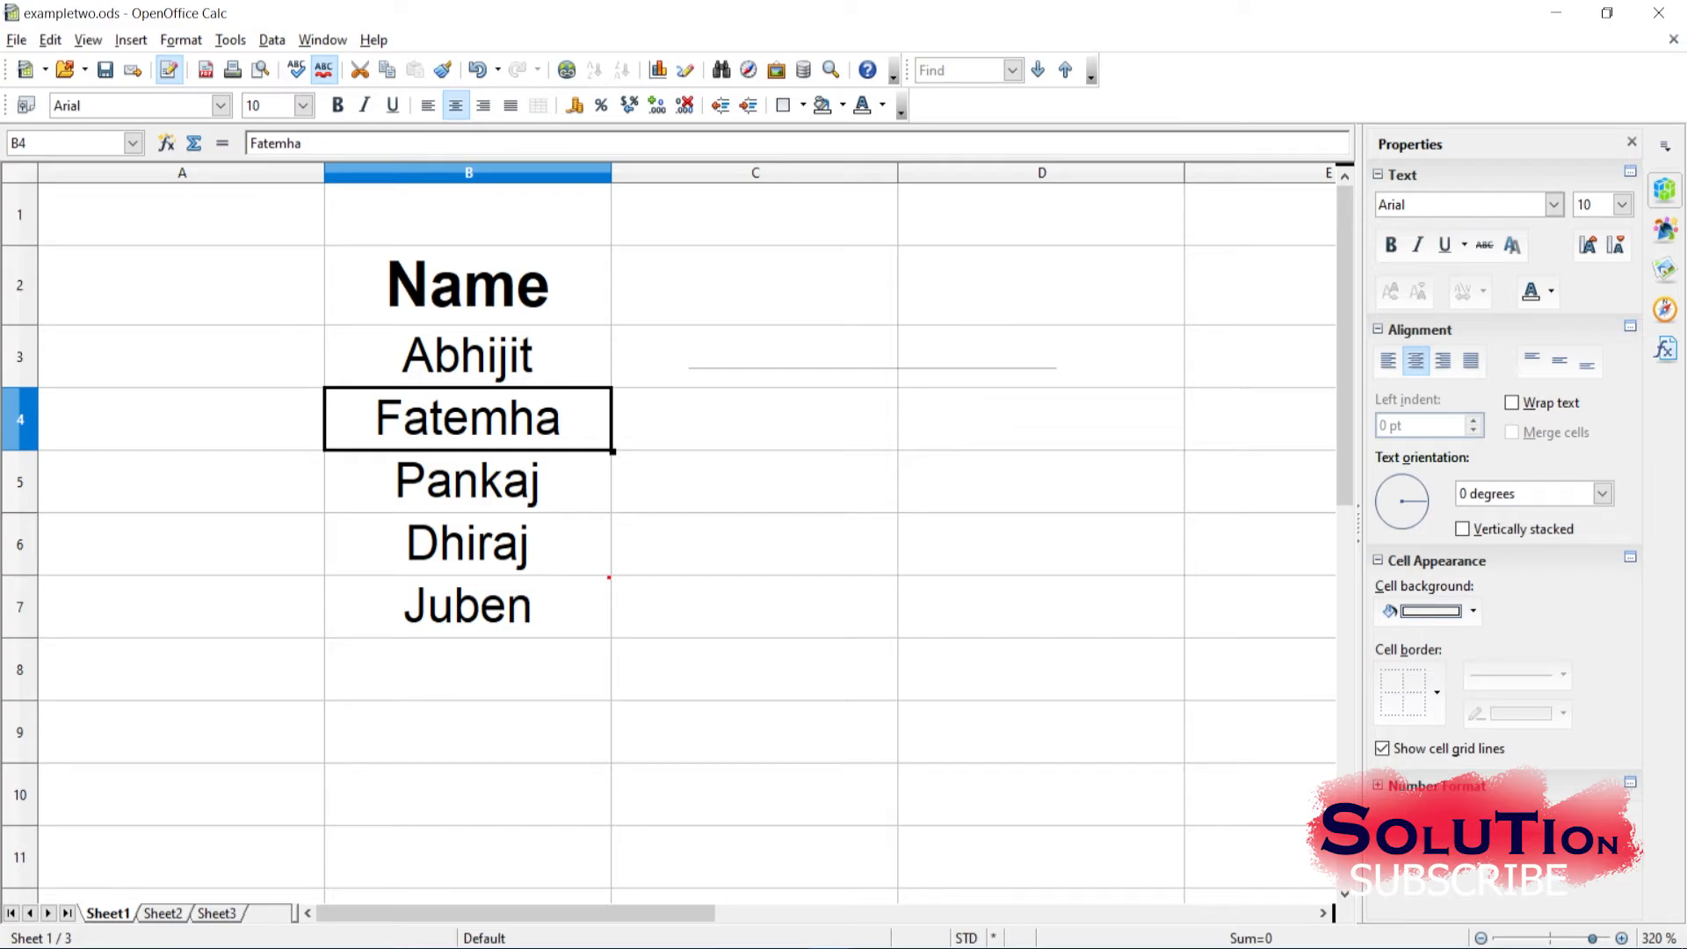
{"action": "right_click", "coordinate": [493, 425]}
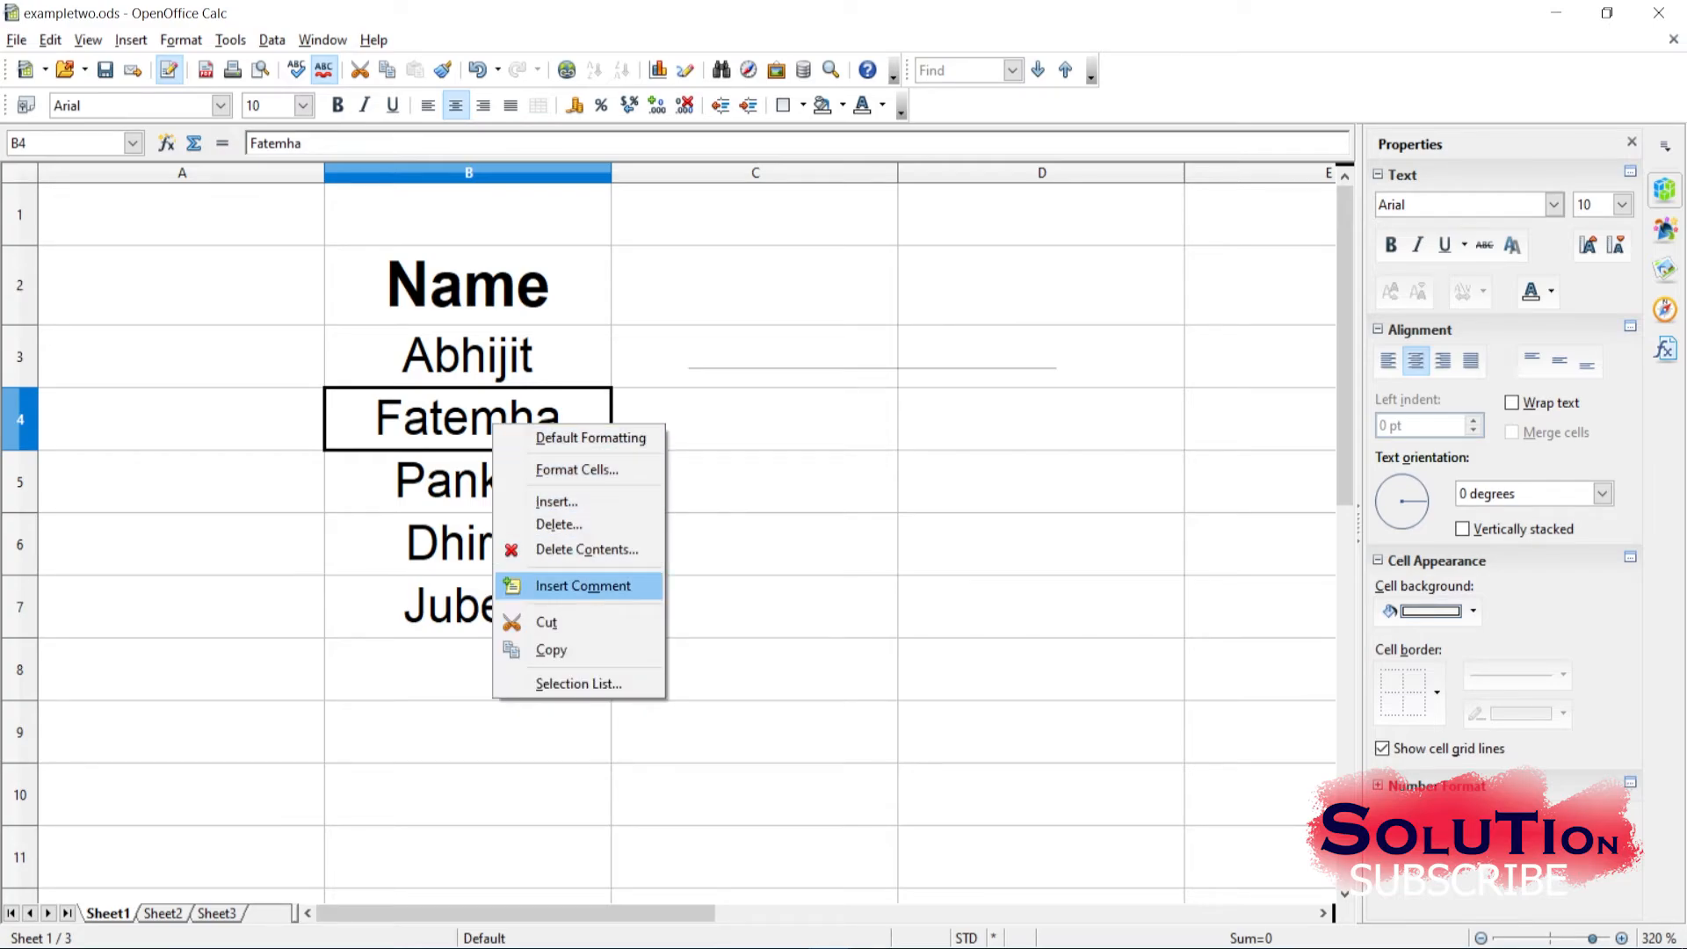
{"action": "left_click", "coordinate": [583, 585]}
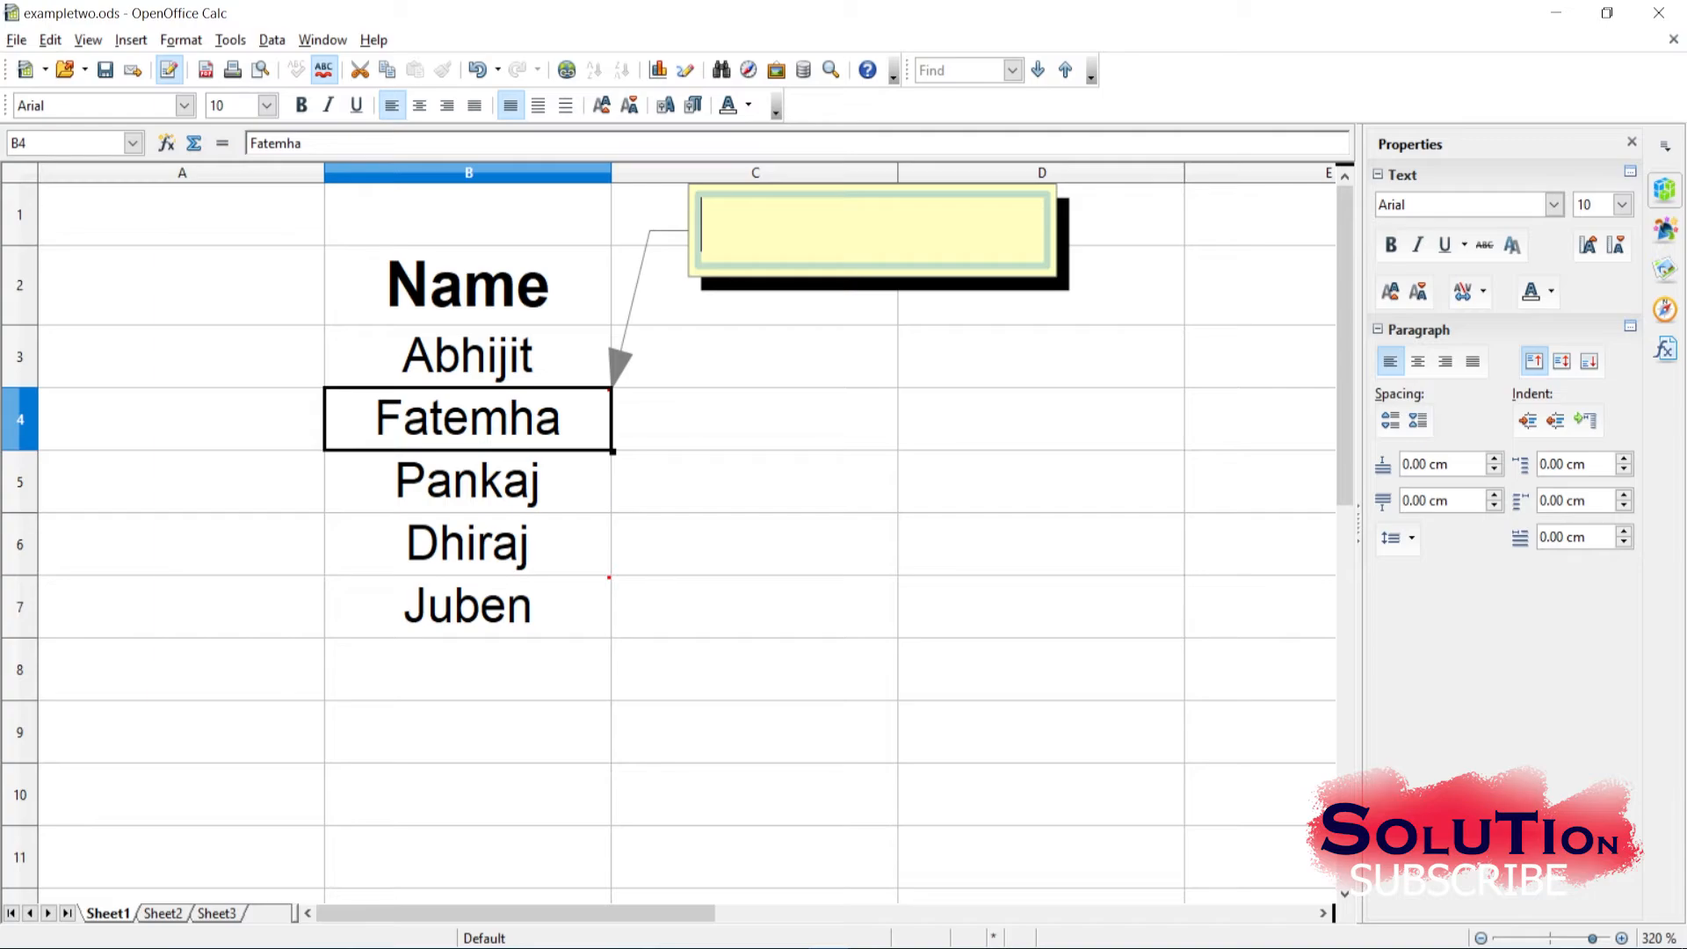
{"action": "key", "text": "Escape"}
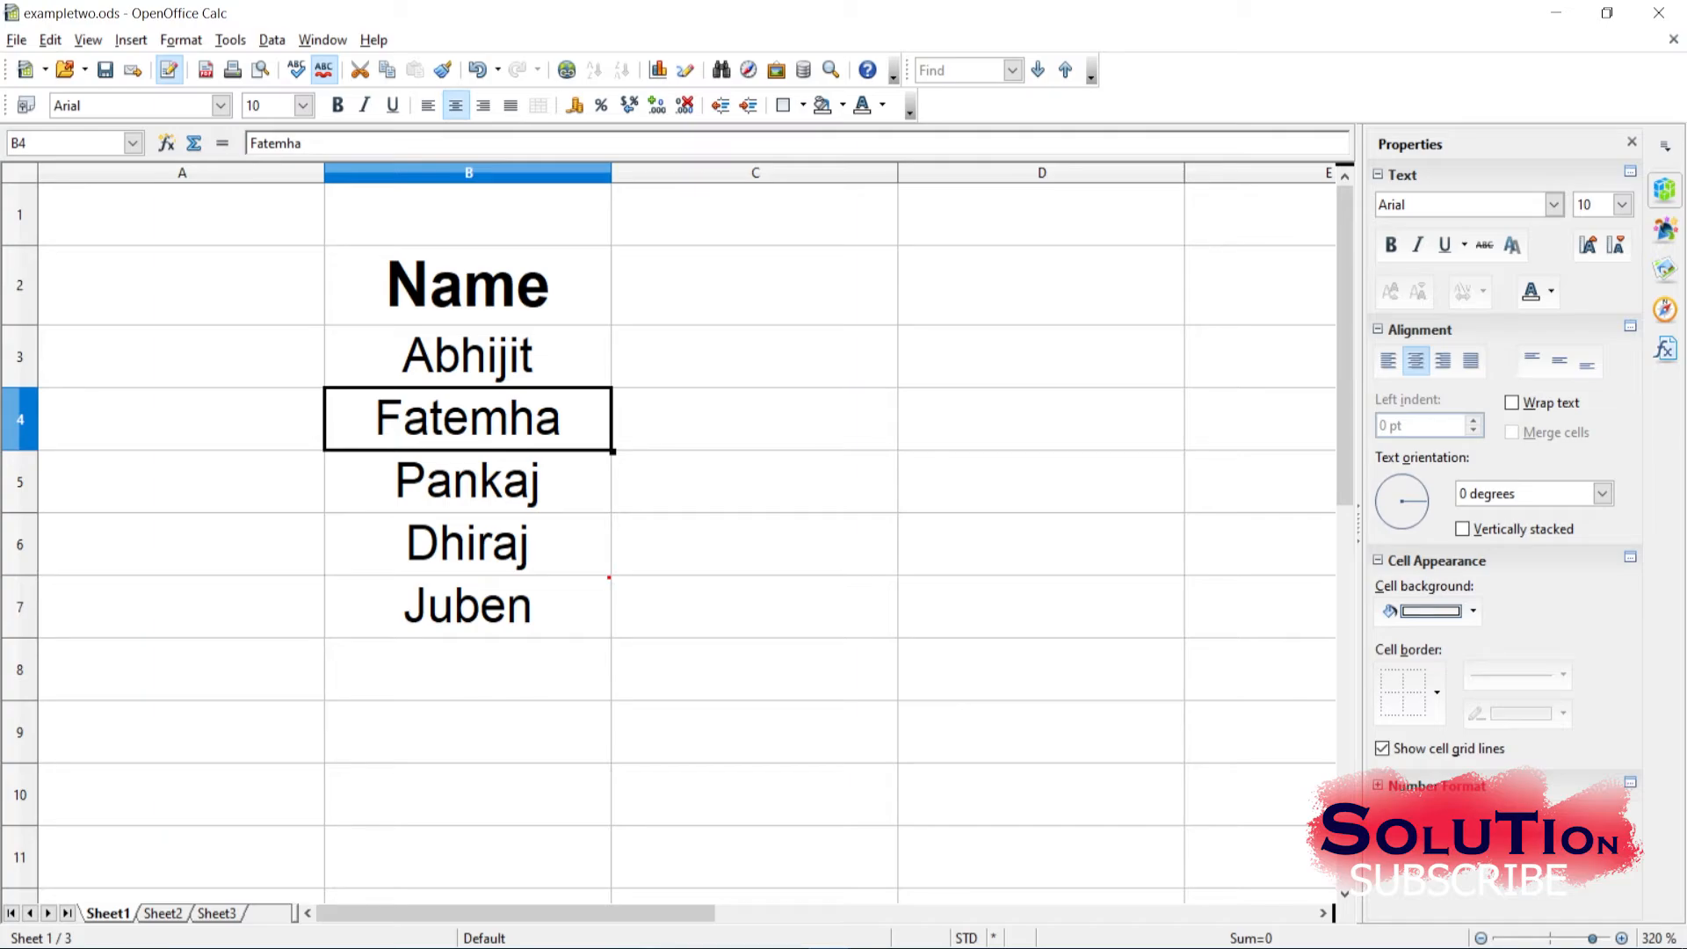
Check the note on cell B7, and view the change comment recorded for cell B4
{"action": "mouse_move", "coordinate": [468, 606]}
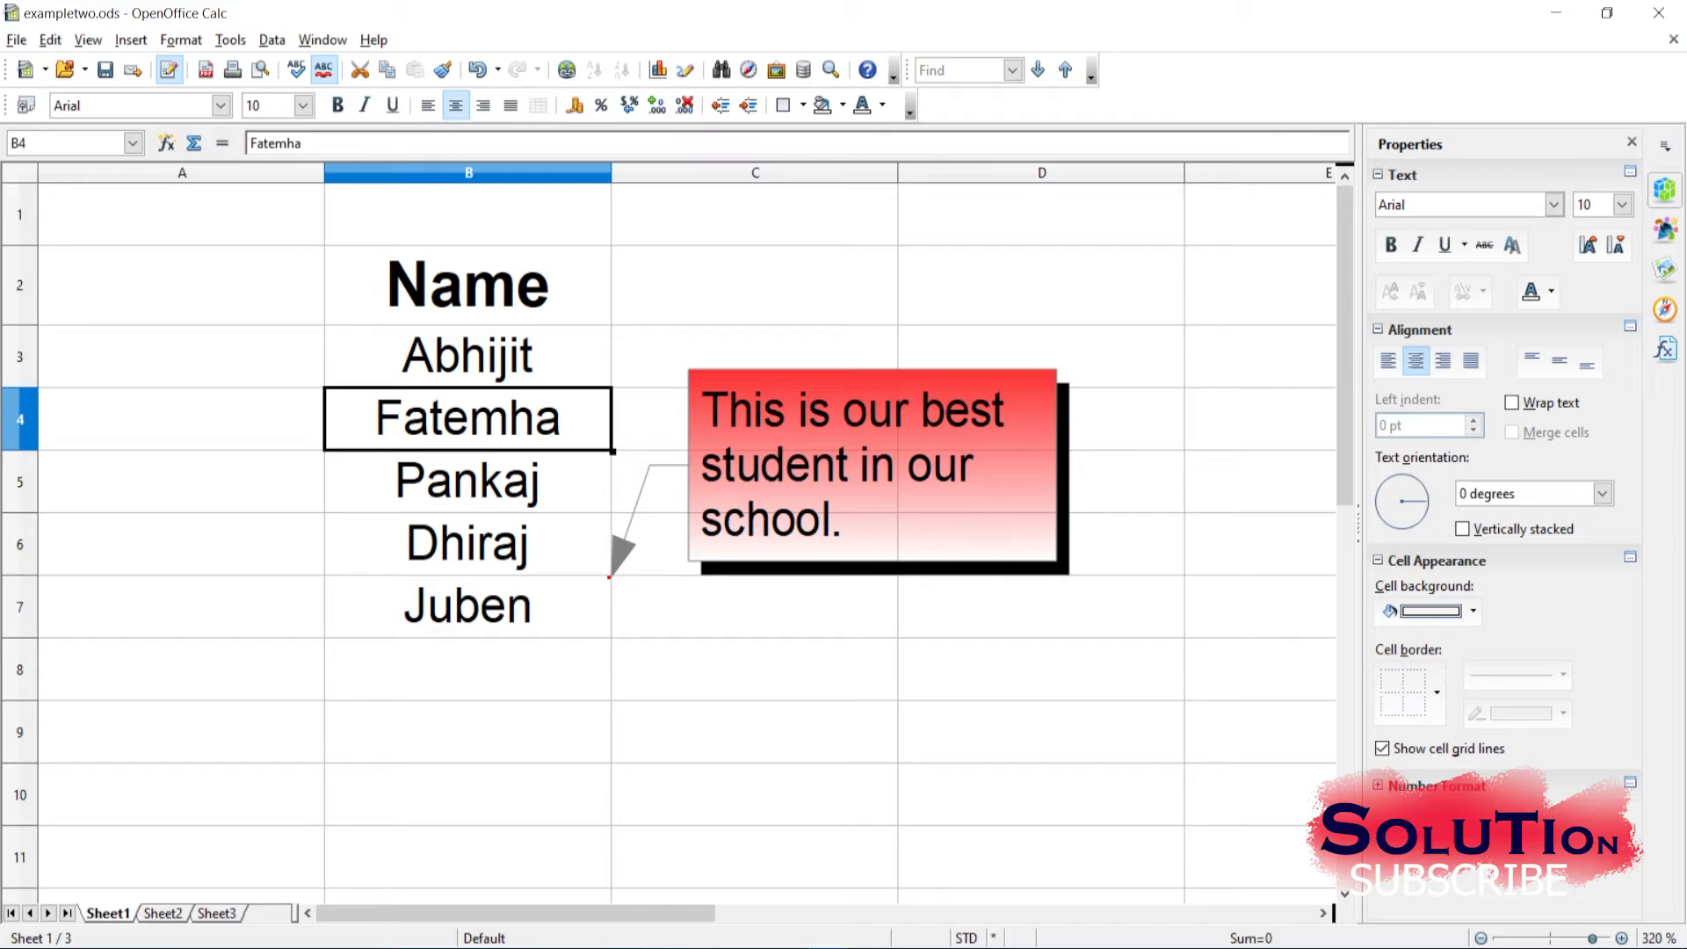
{"action": "left_click", "coordinate": [467, 606]}
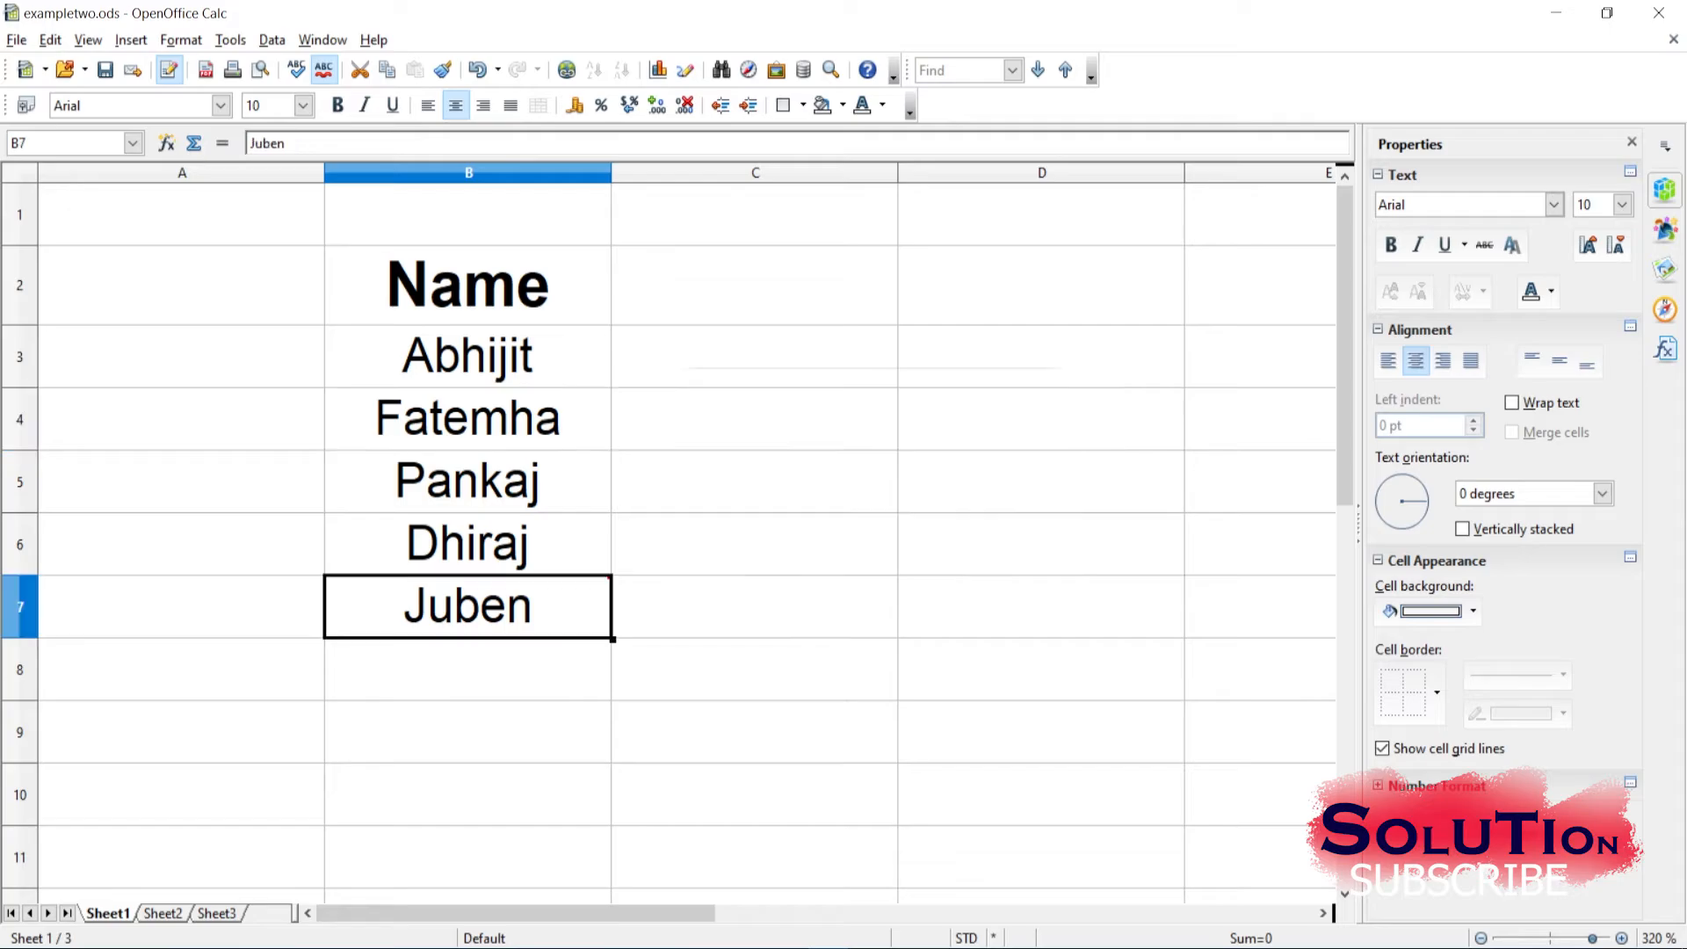
{"action": "left_click", "coordinate": [468, 419]}
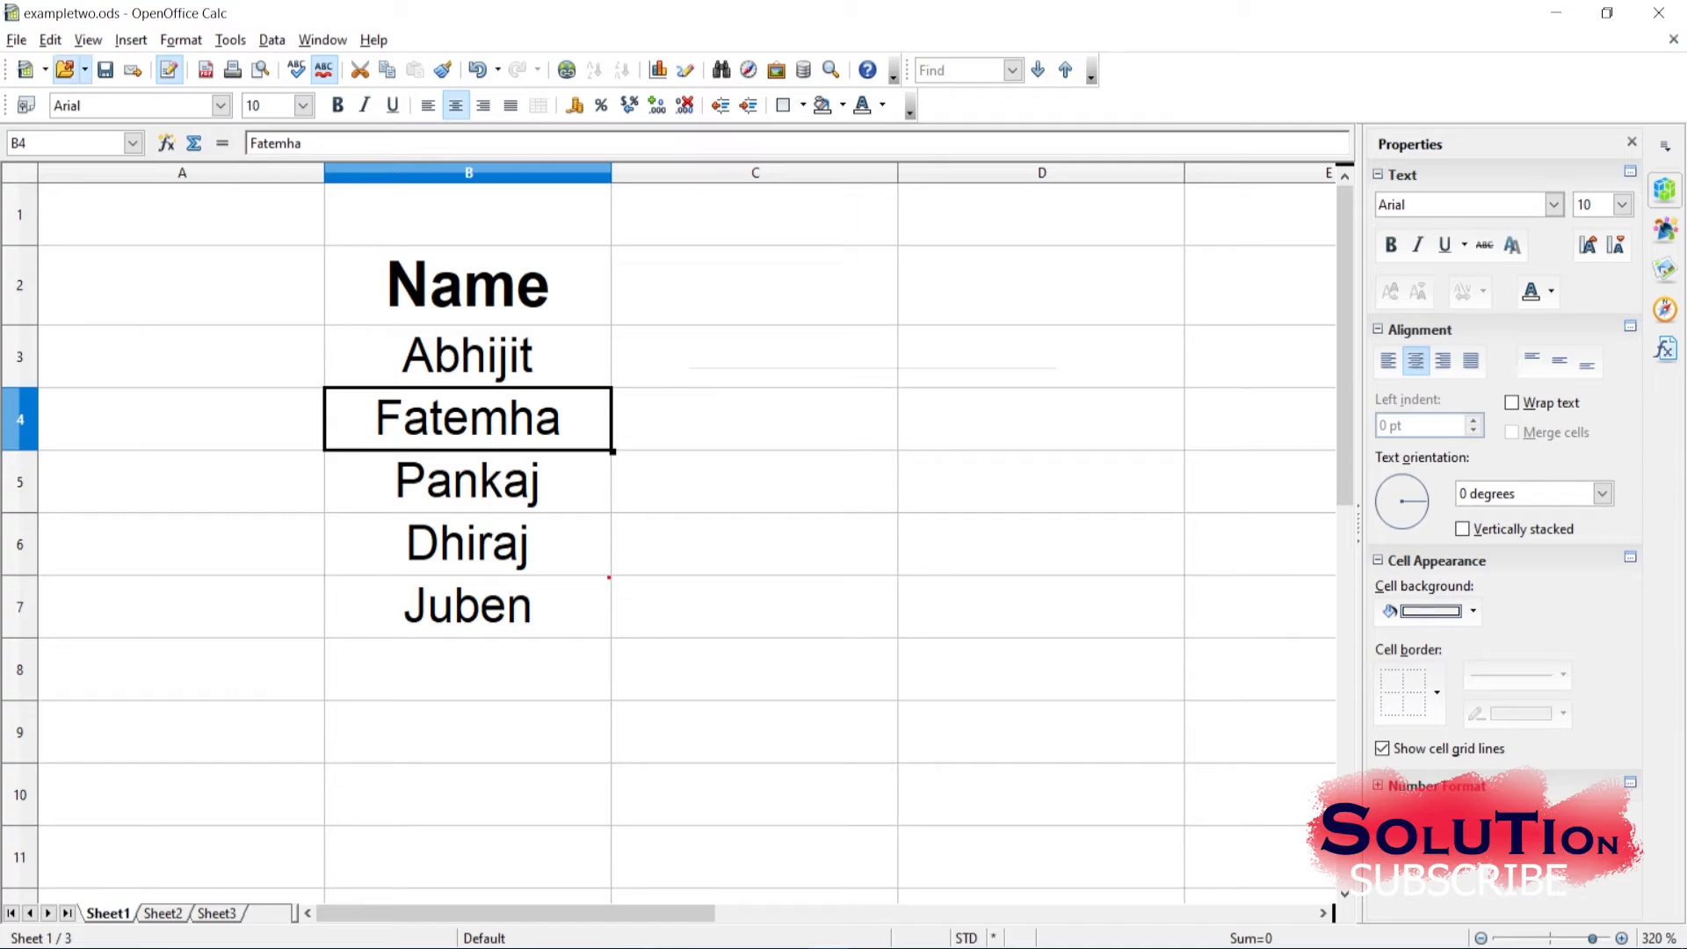
{"action": "left_click", "coordinate": [50, 40]}
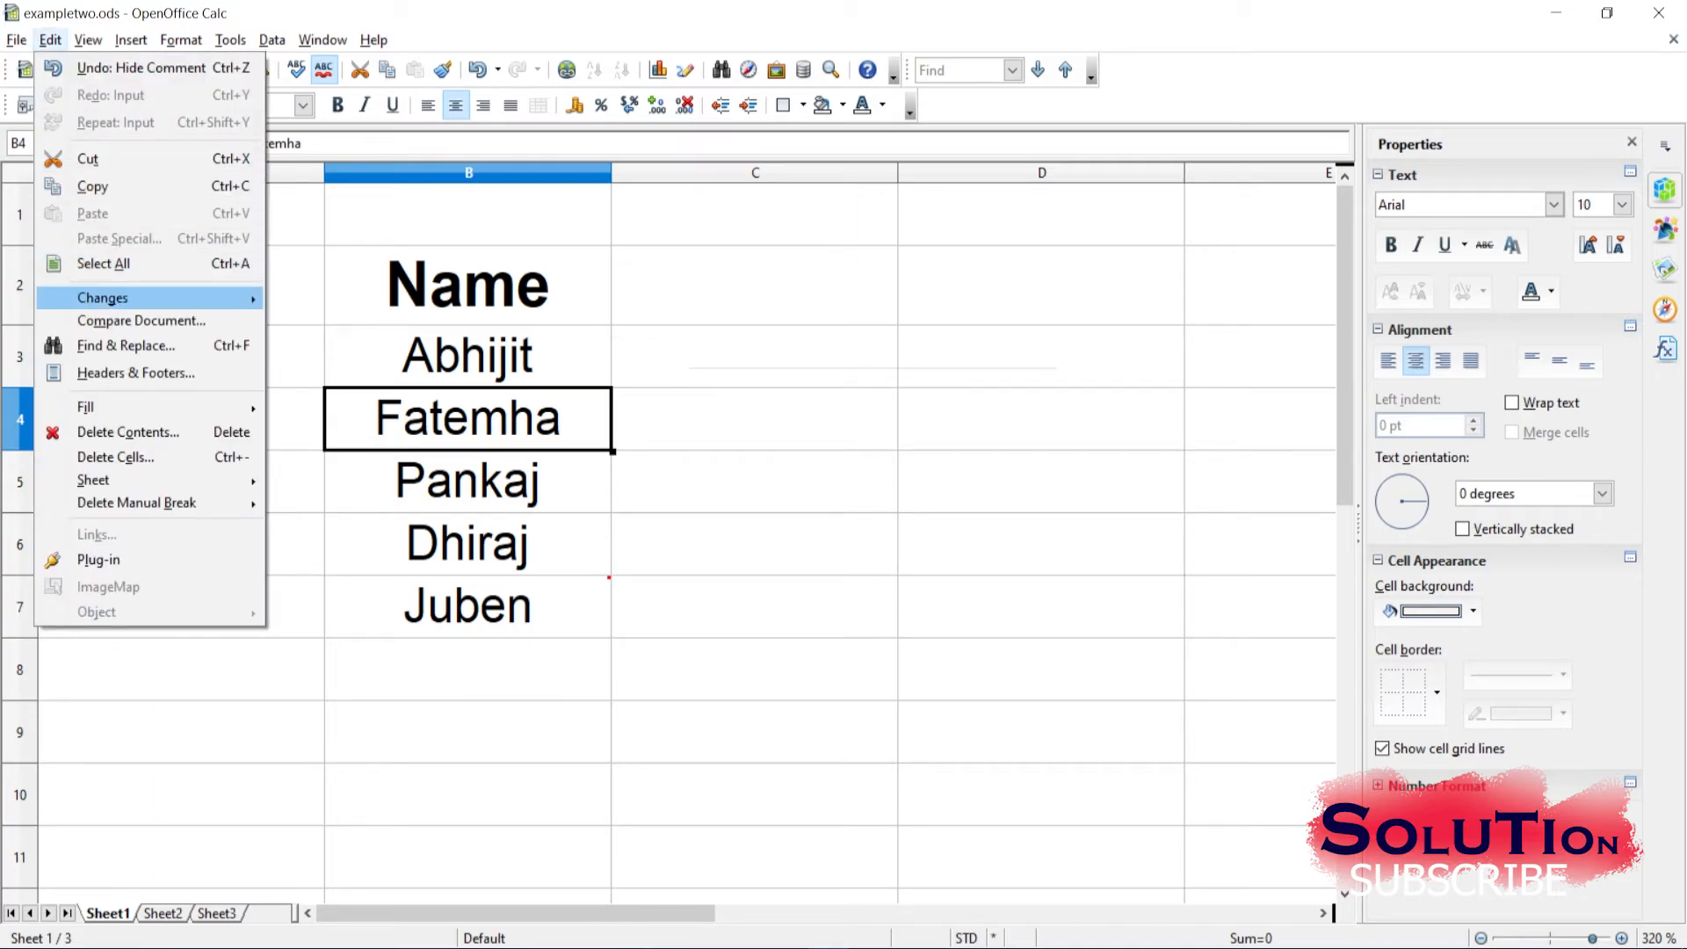
{"action": "mouse_move", "coordinate": [103, 298]}
{"action": "left_click", "coordinate": [336, 397]}
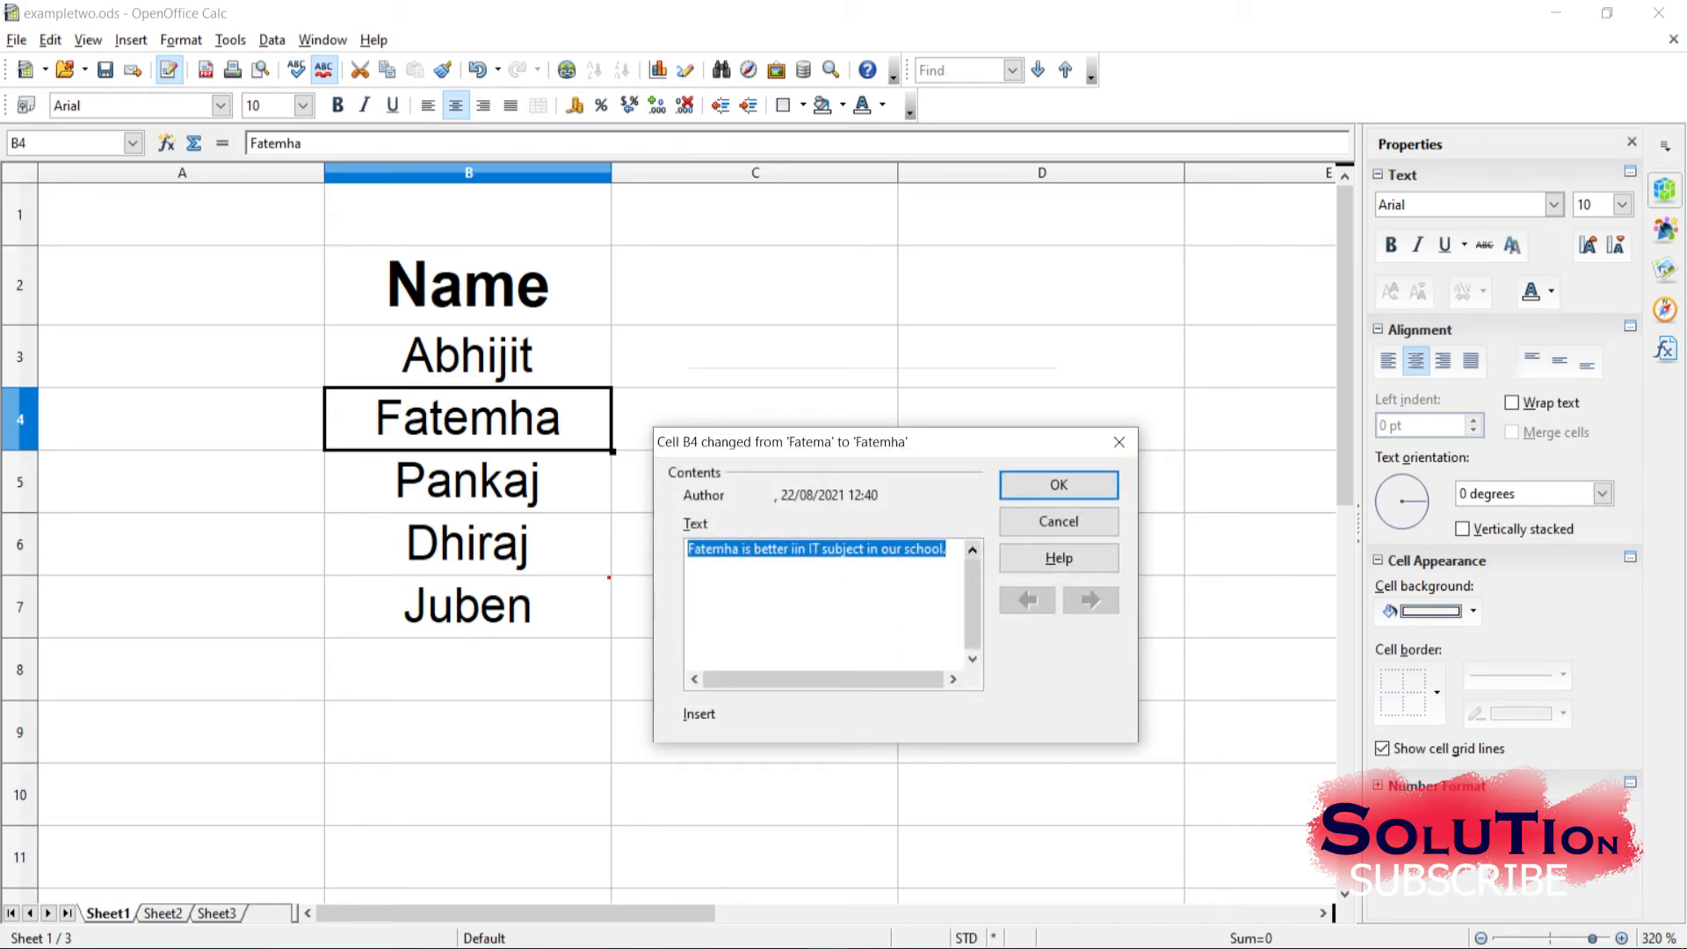
{"action": "left_click", "coordinate": [1059, 485]}
{"action": "left_click", "coordinate": [1041, 419]}
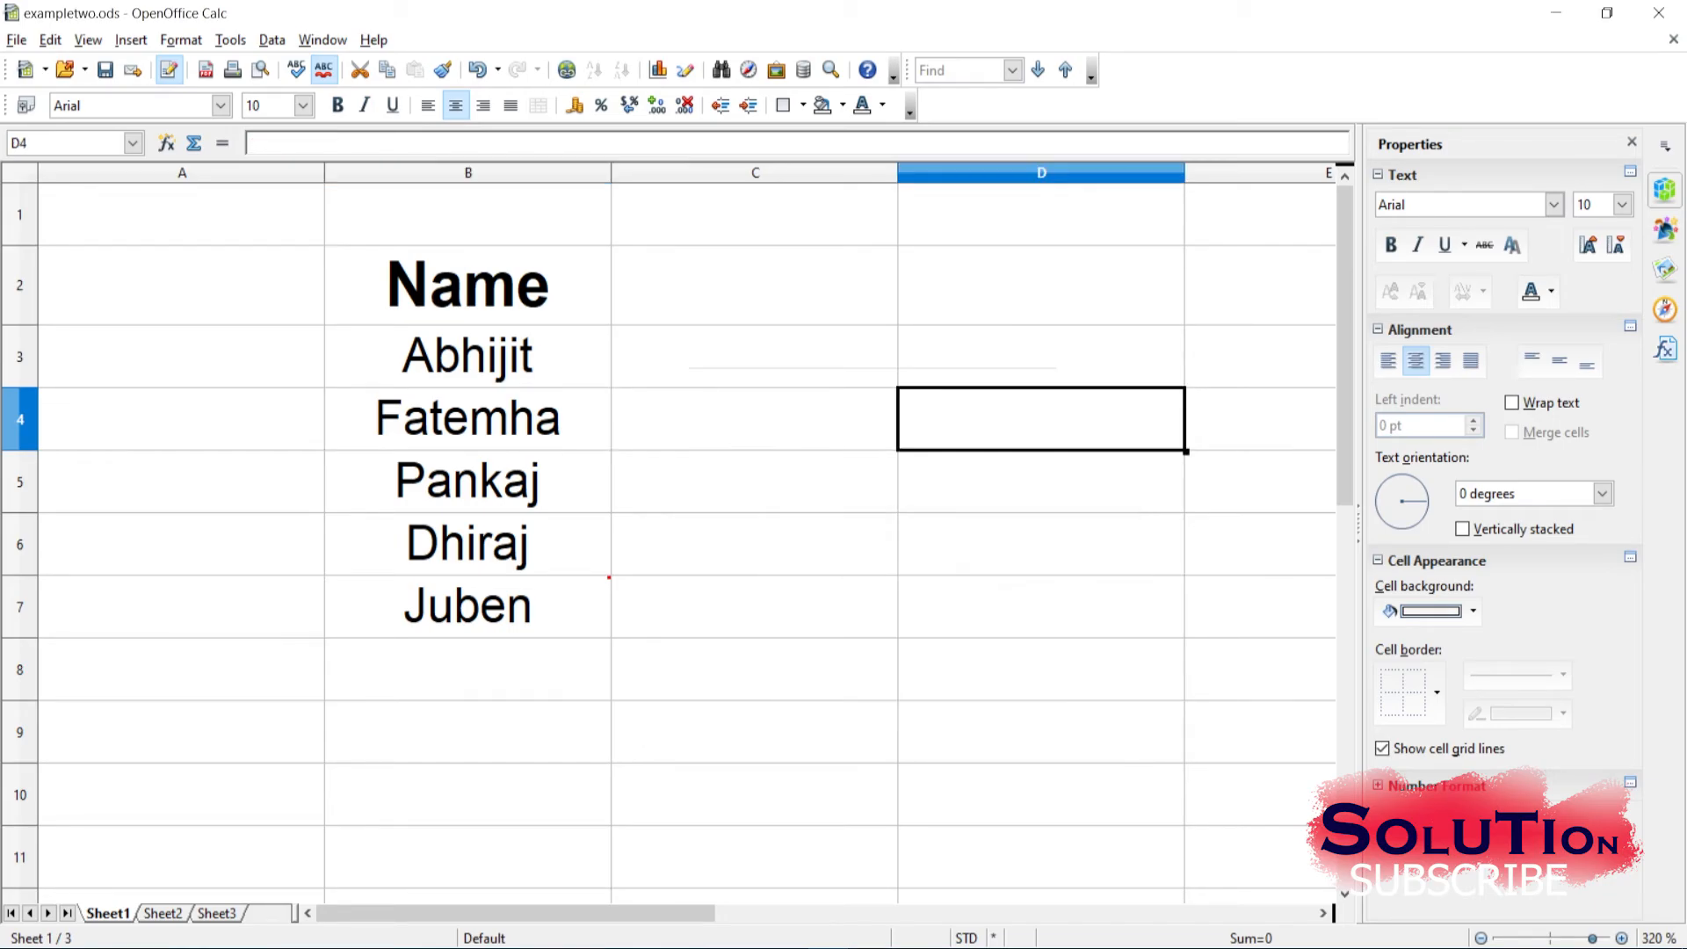
Turn off change recording for the spreadsheet from cell B4, and select empty cell C6
{"action": "left_click", "coordinate": [467, 419]}
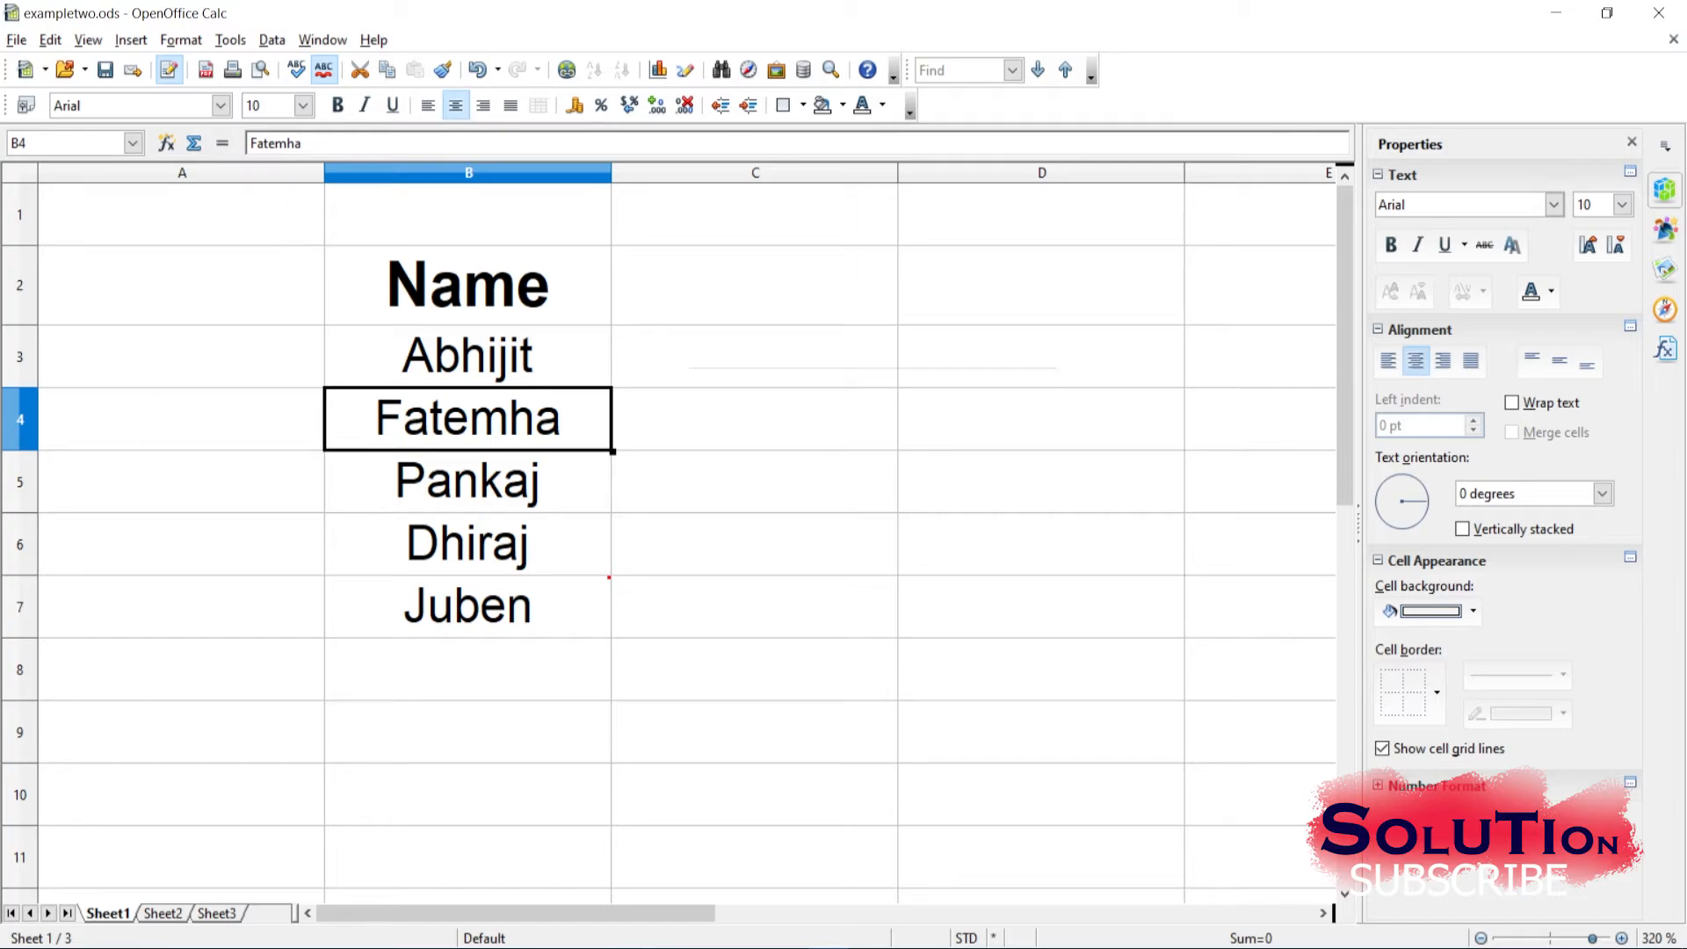
{"action": "left_click", "coordinate": [50, 39]}
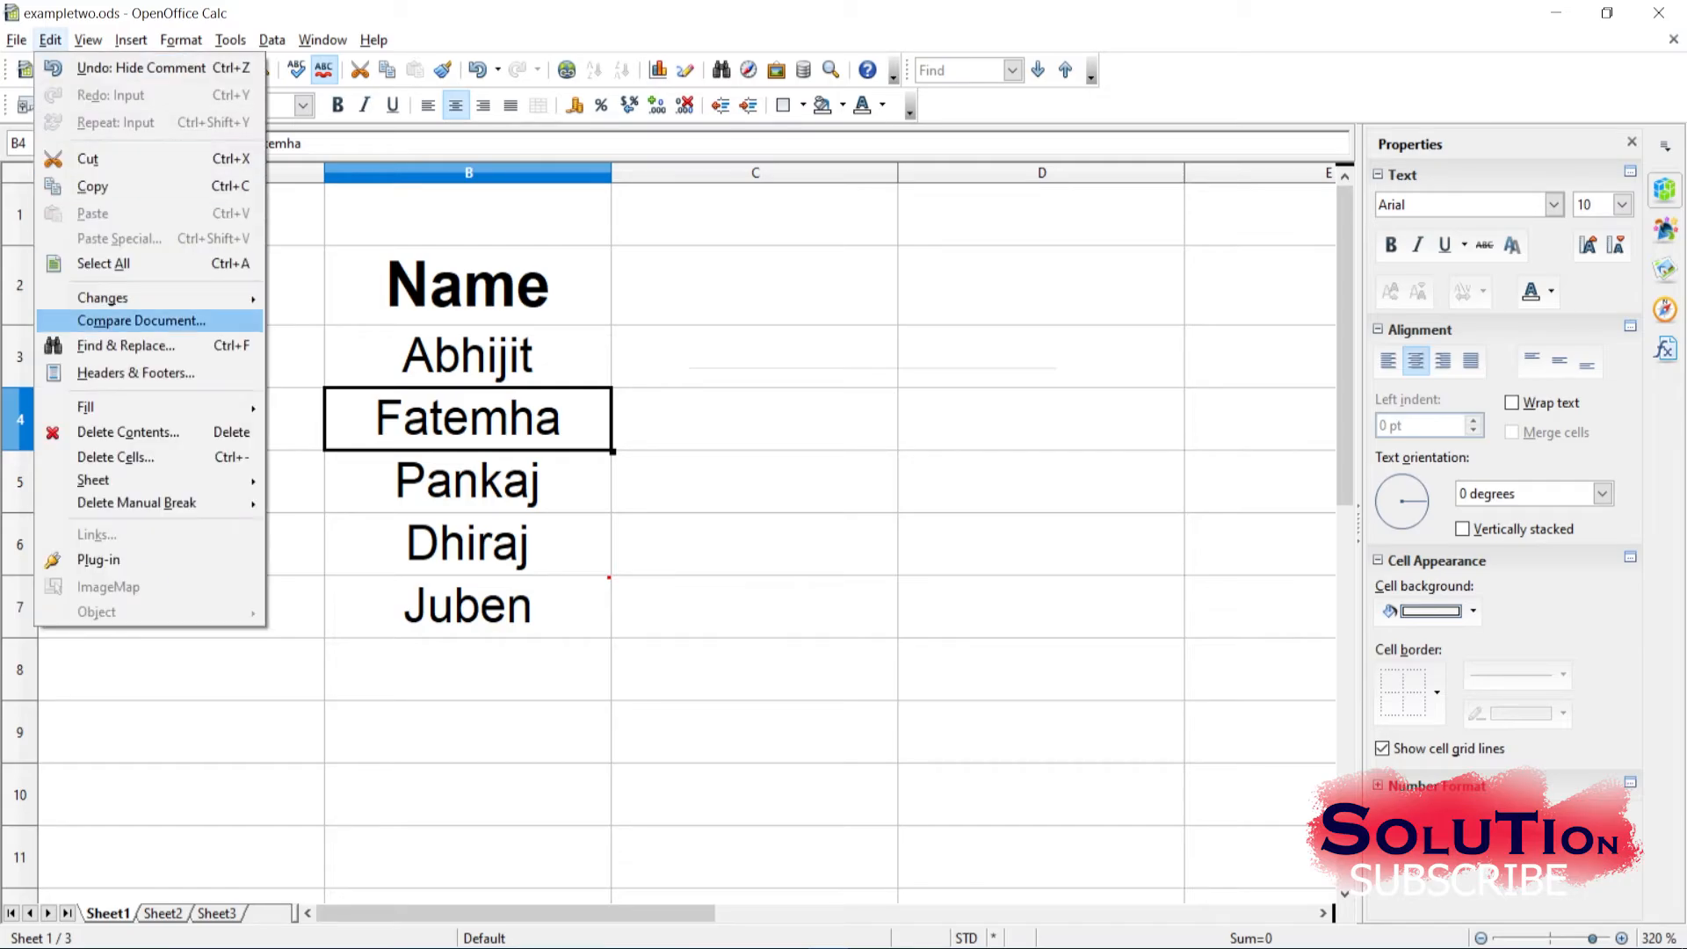
{"action": "mouse_move", "coordinate": [140, 299]}
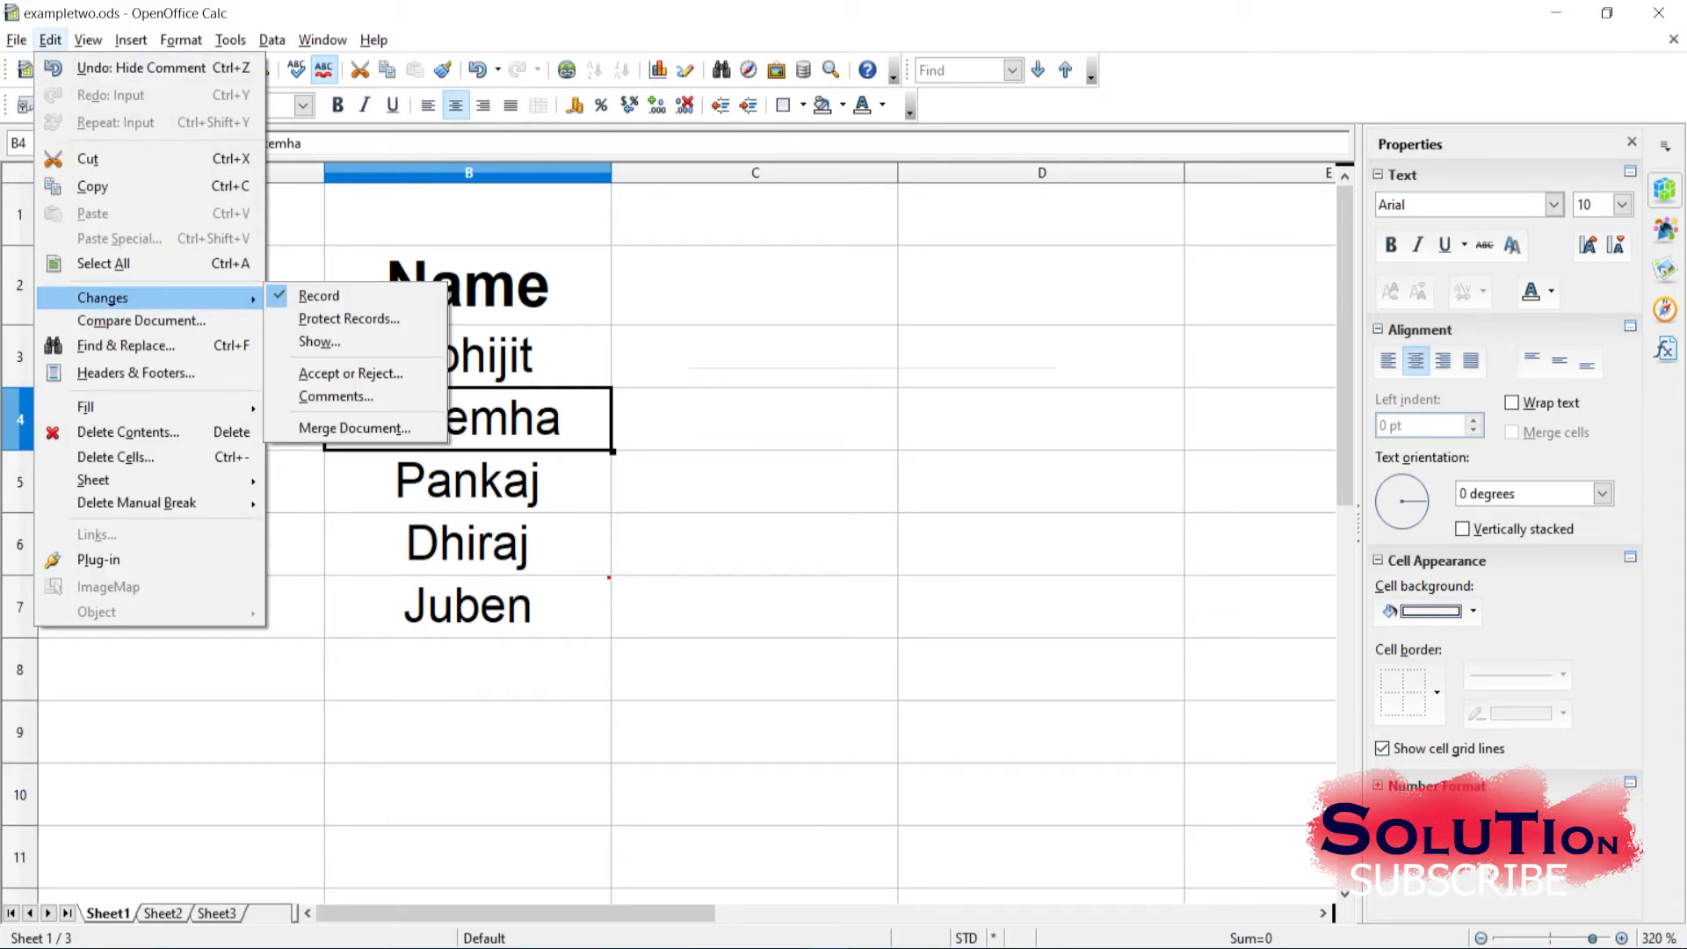
{"action": "left_click", "coordinate": [319, 295]}
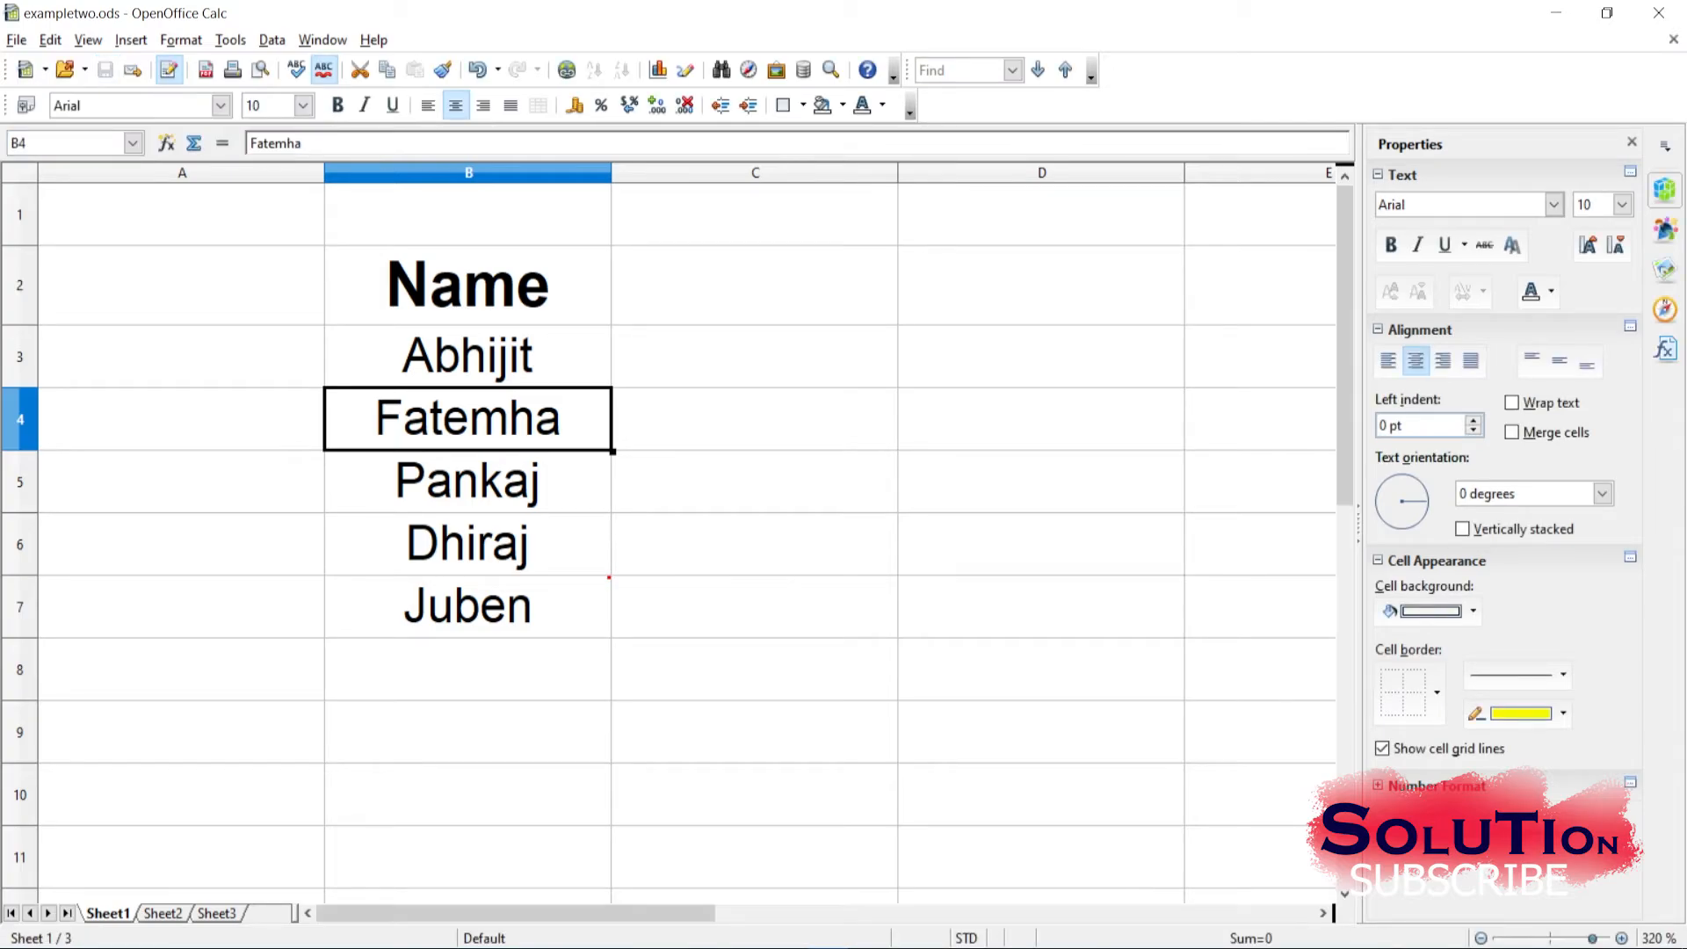
{"action": "left_click", "coordinate": [755, 544]}
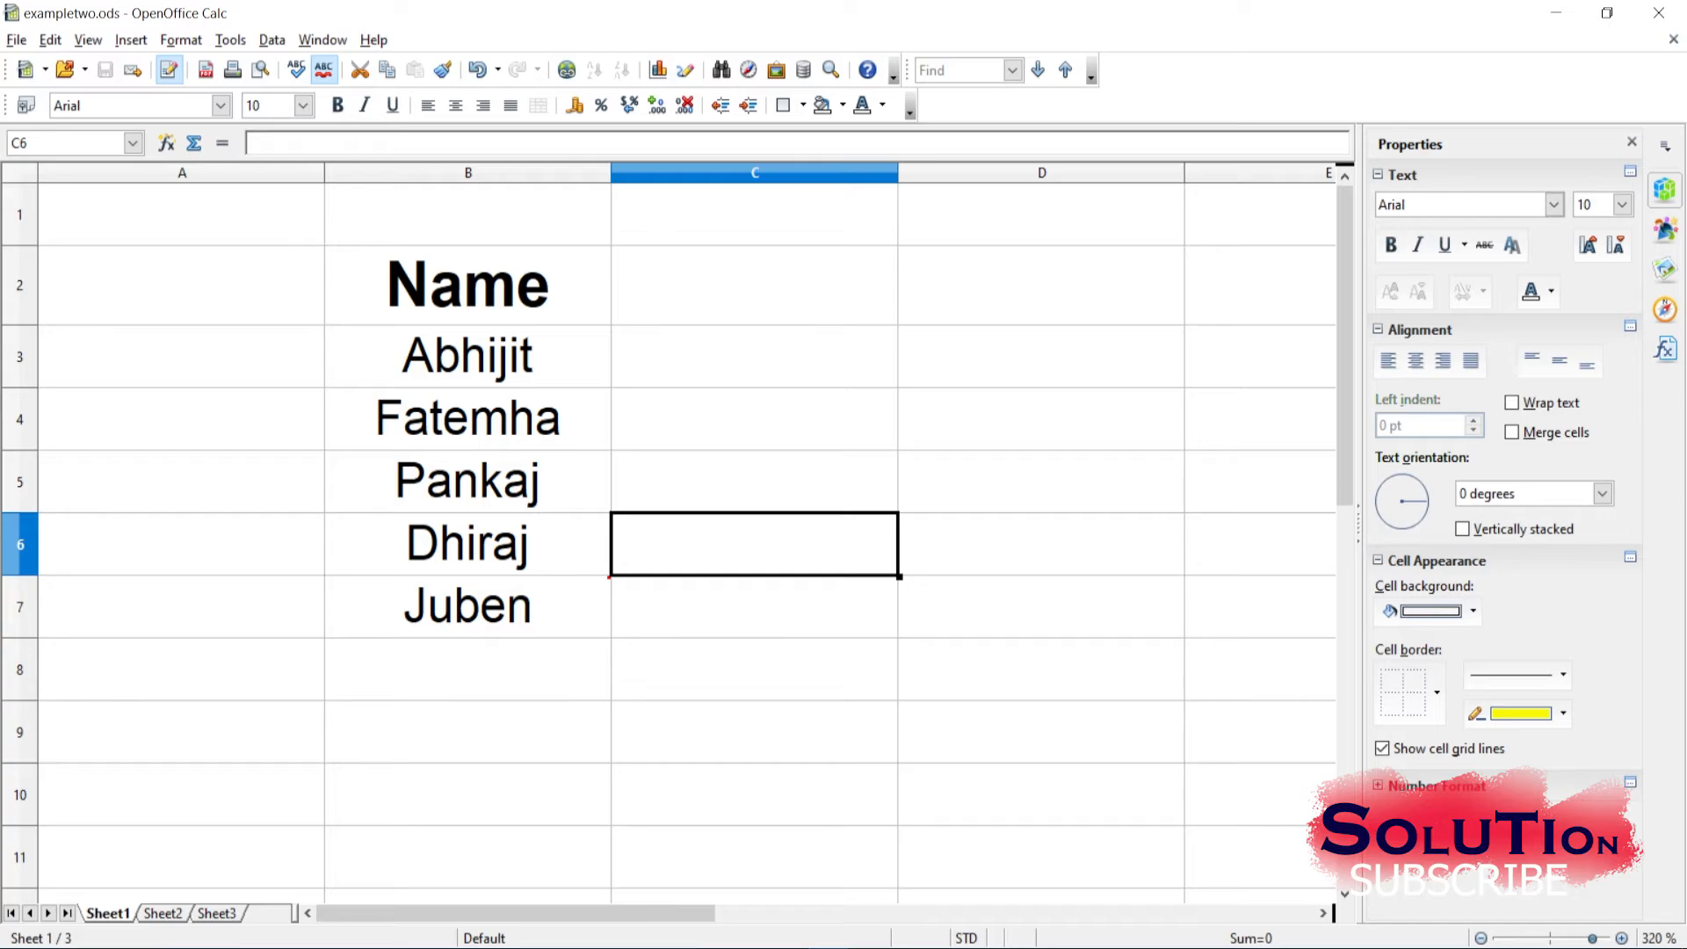
{"action": "left_click", "coordinate": [468, 544]}
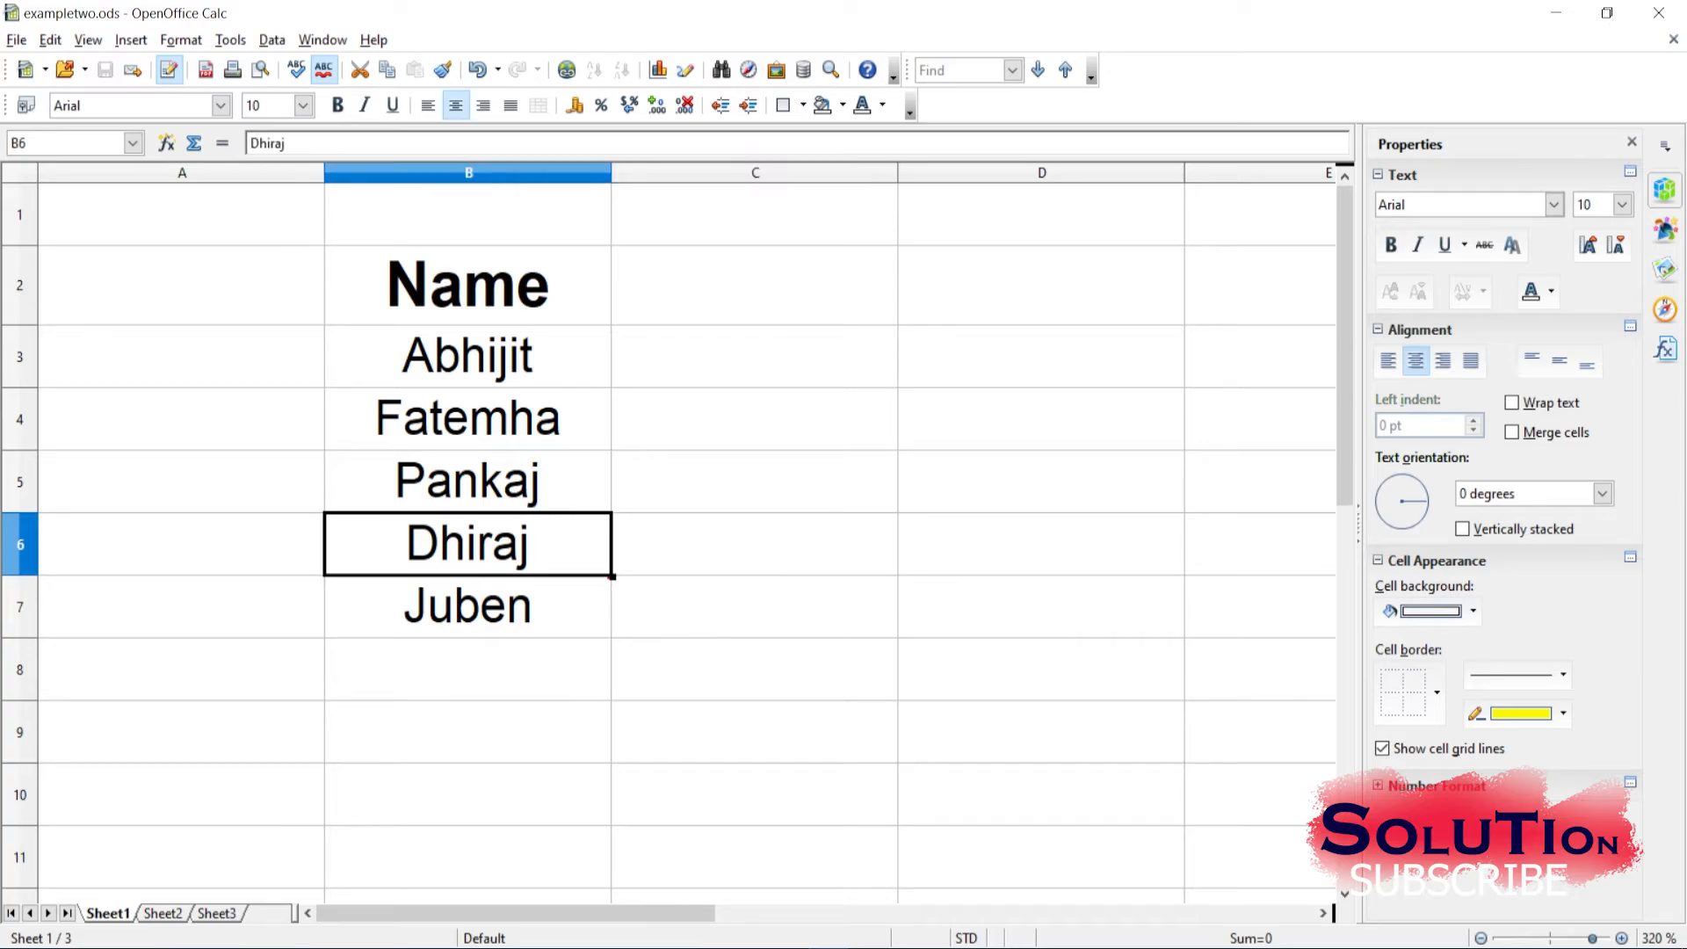
{"action": "left_click", "coordinate": [468, 607]}
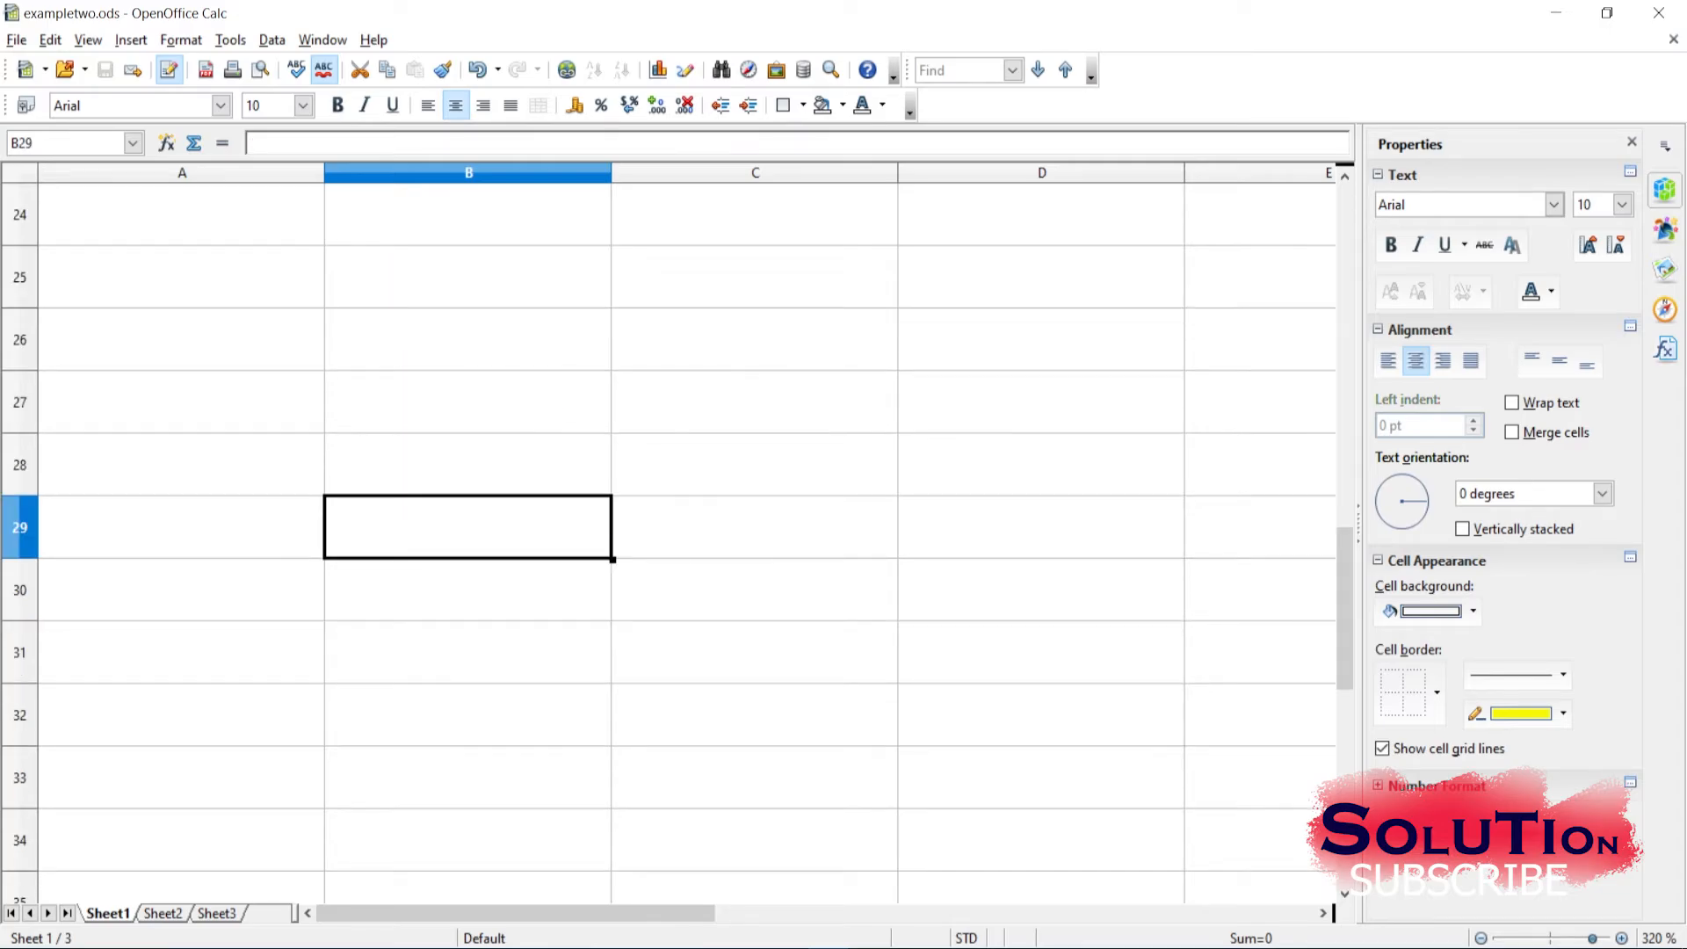
{"action": "left_click_drag", "start_coordinate": [1345, 591], "coordinate": [1344, 246]}
Insert a comment on cell B4 saying that the person named there is better in the subject IT
{"action": "left_click", "coordinate": [469, 419]}
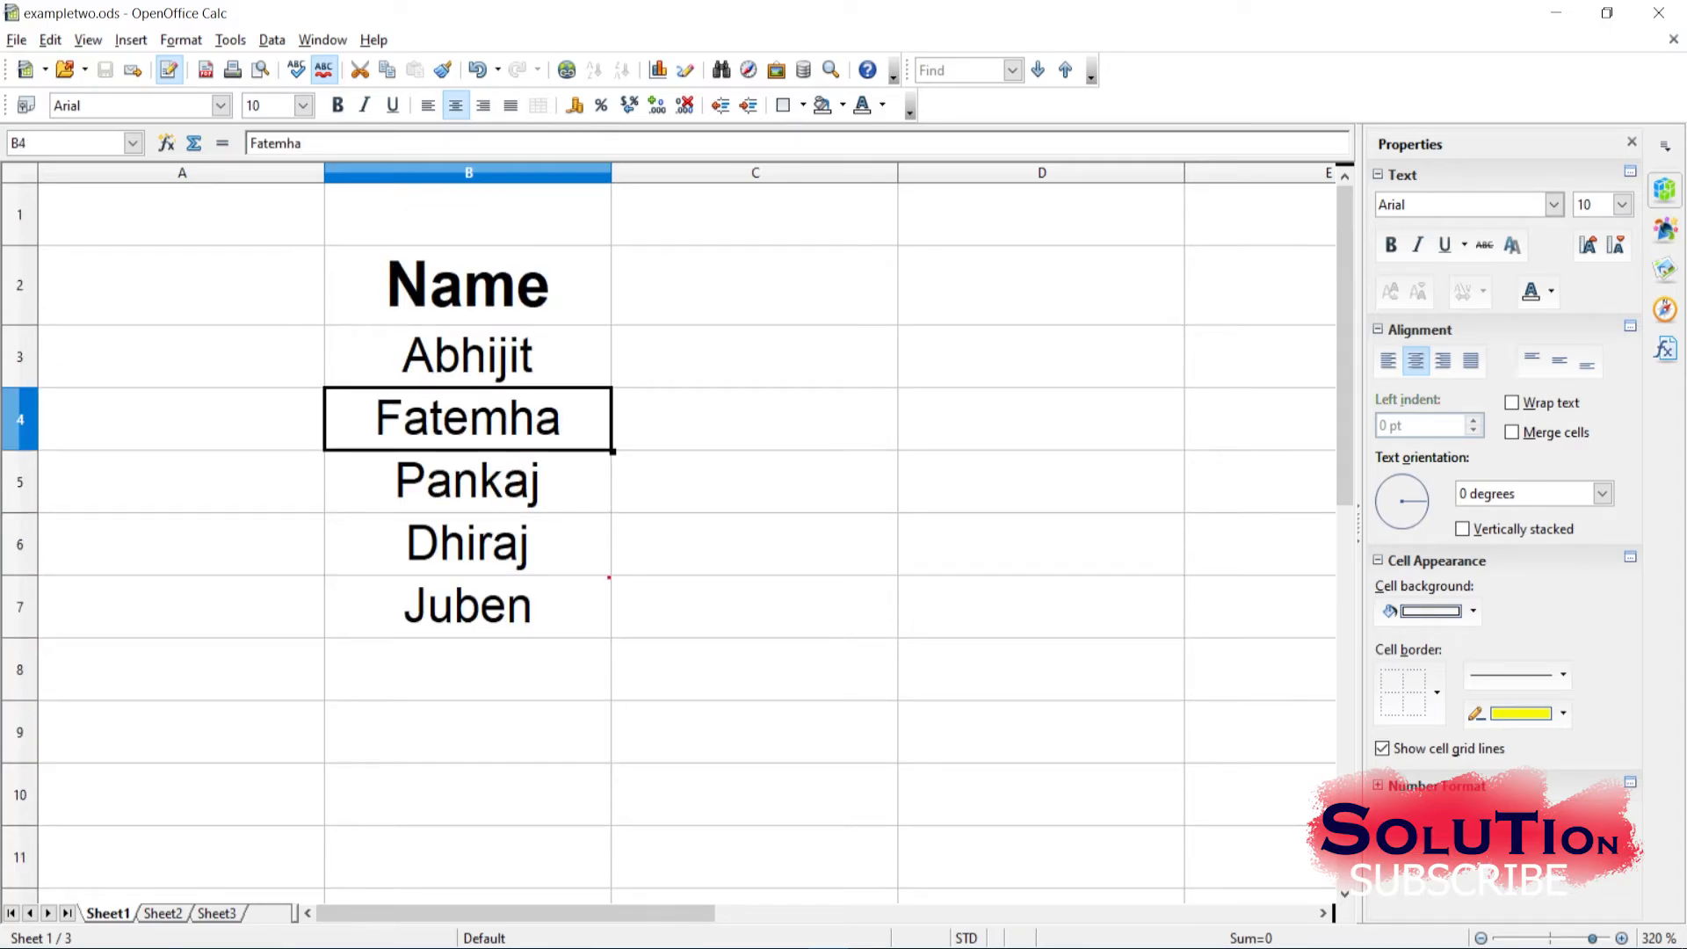
{"action": "right_click", "coordinate": [506, 421]}
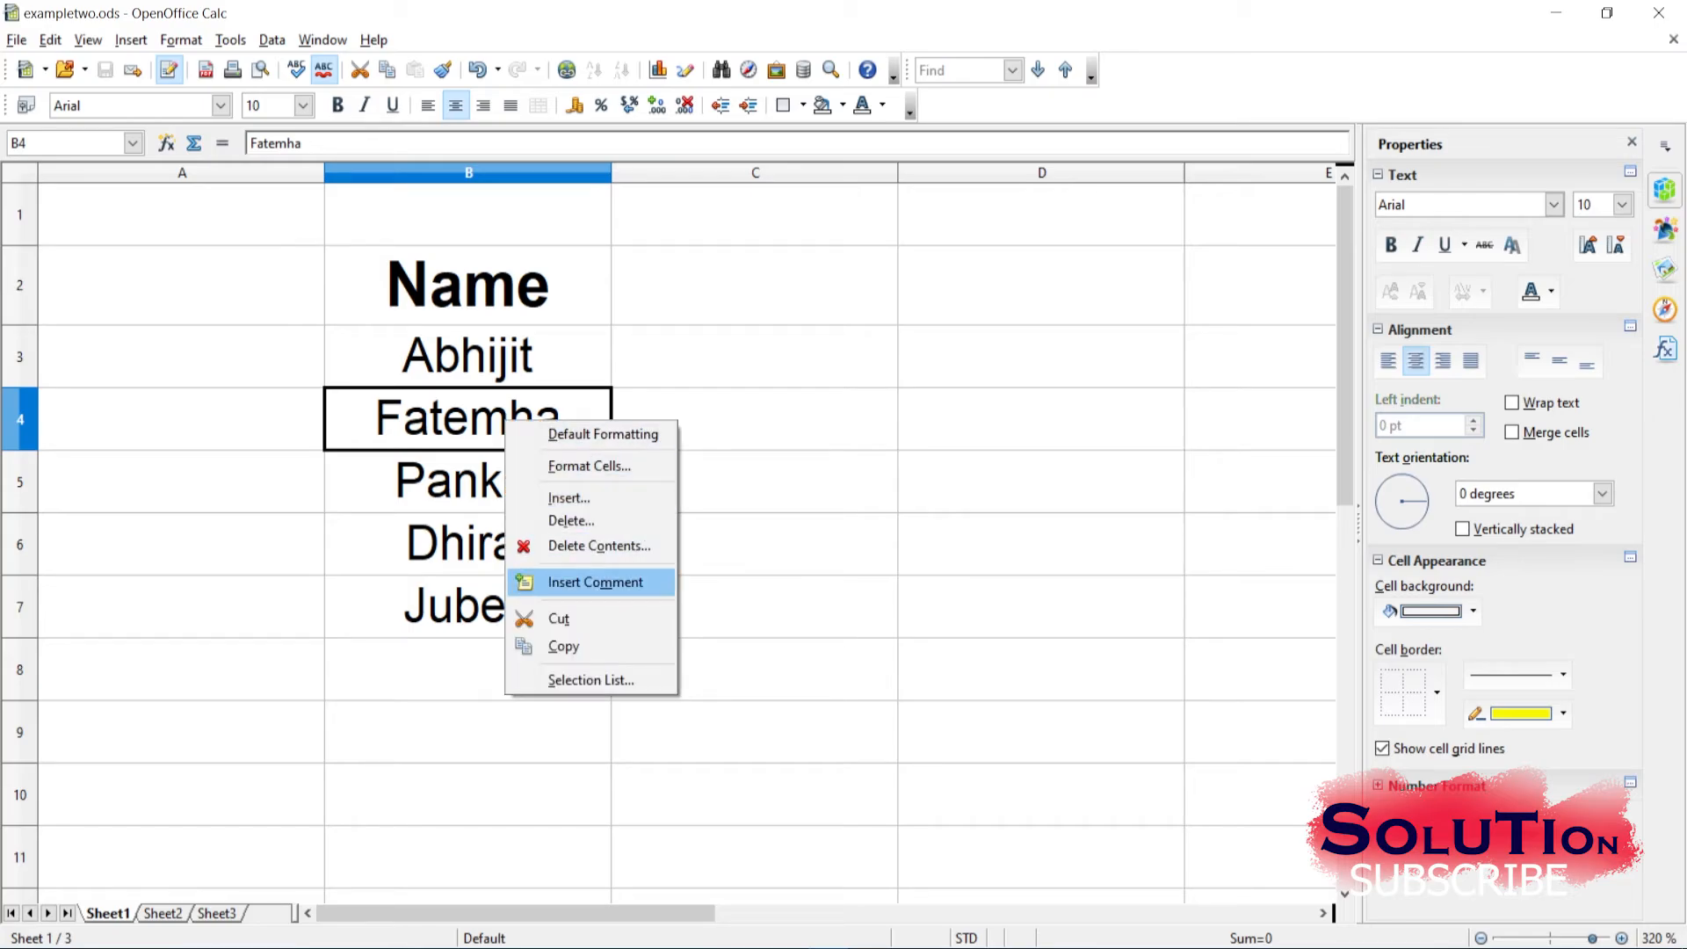
{"action": "left_click", "coordinate": [596, 581]}
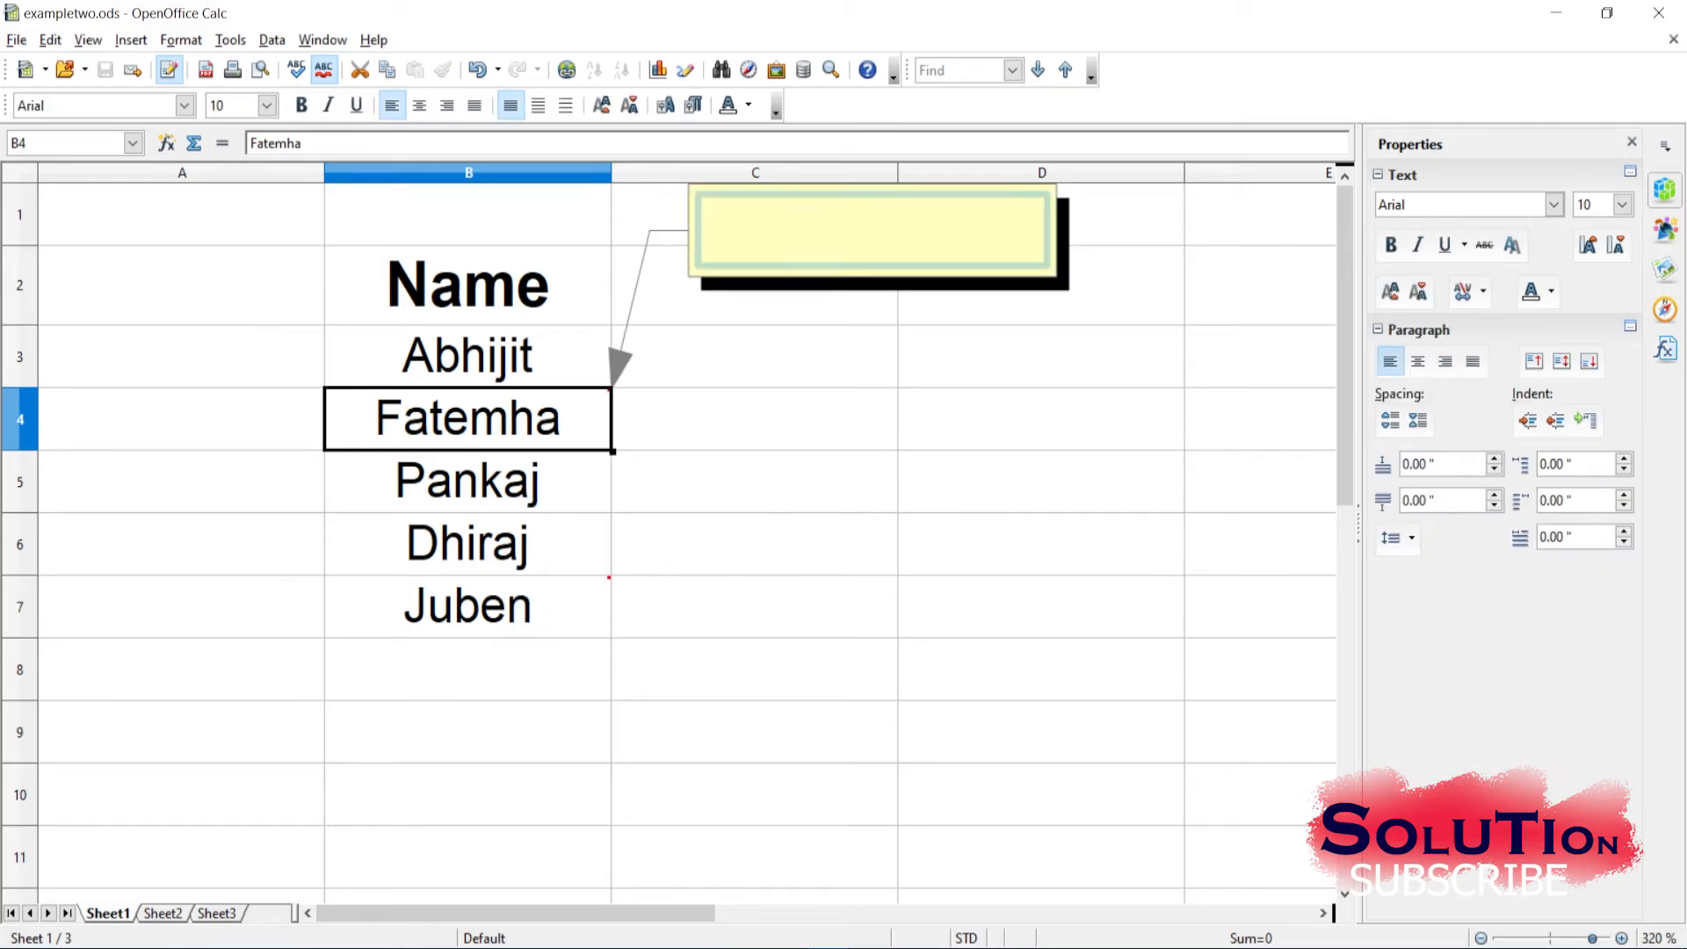
{"action": "type", "text": "Fa"}
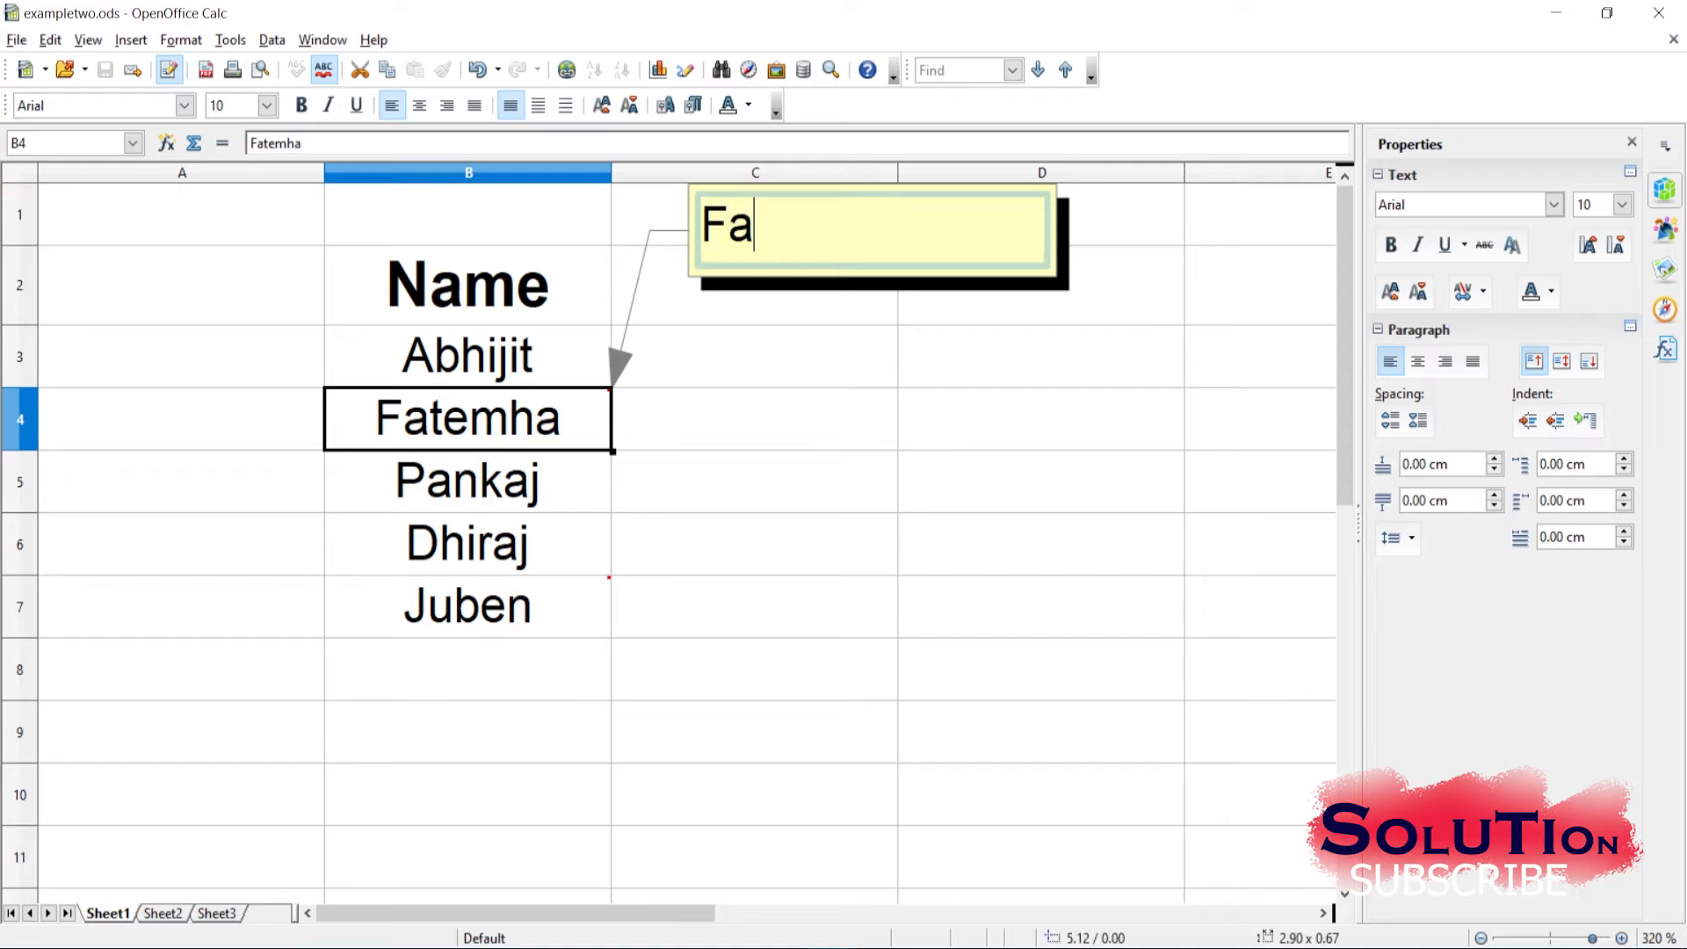
{"action": "type", "text": "tema"}
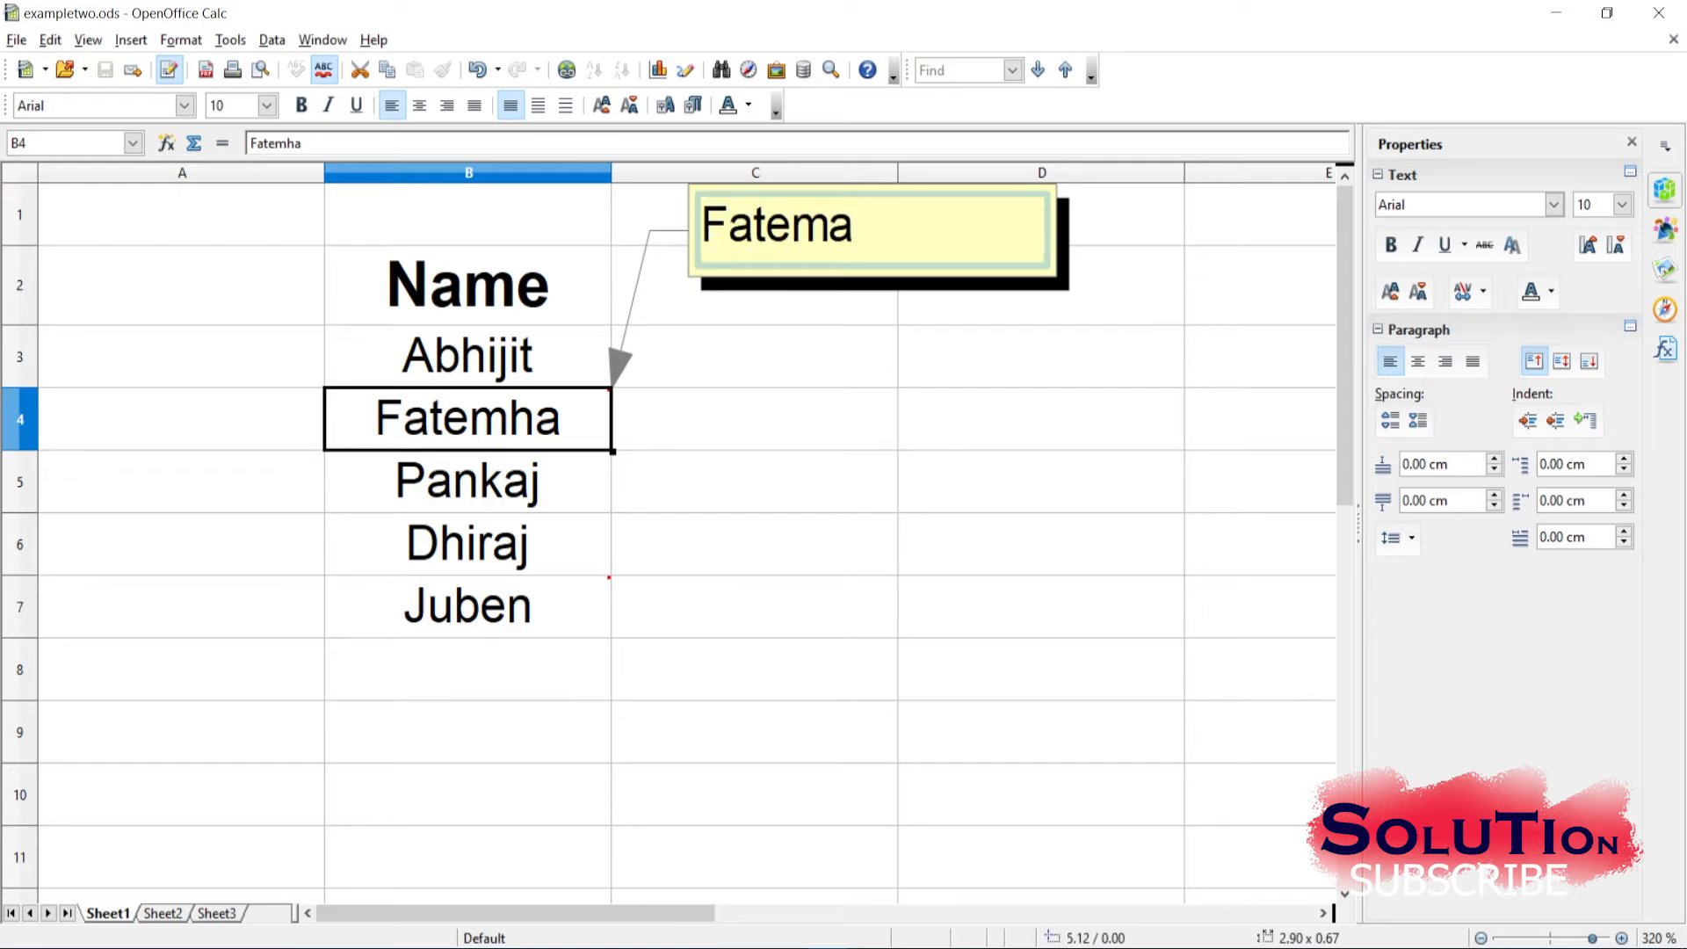
{"action": "key", "text": "BackSpace"}
{"action": "type", "text": "ha is"}
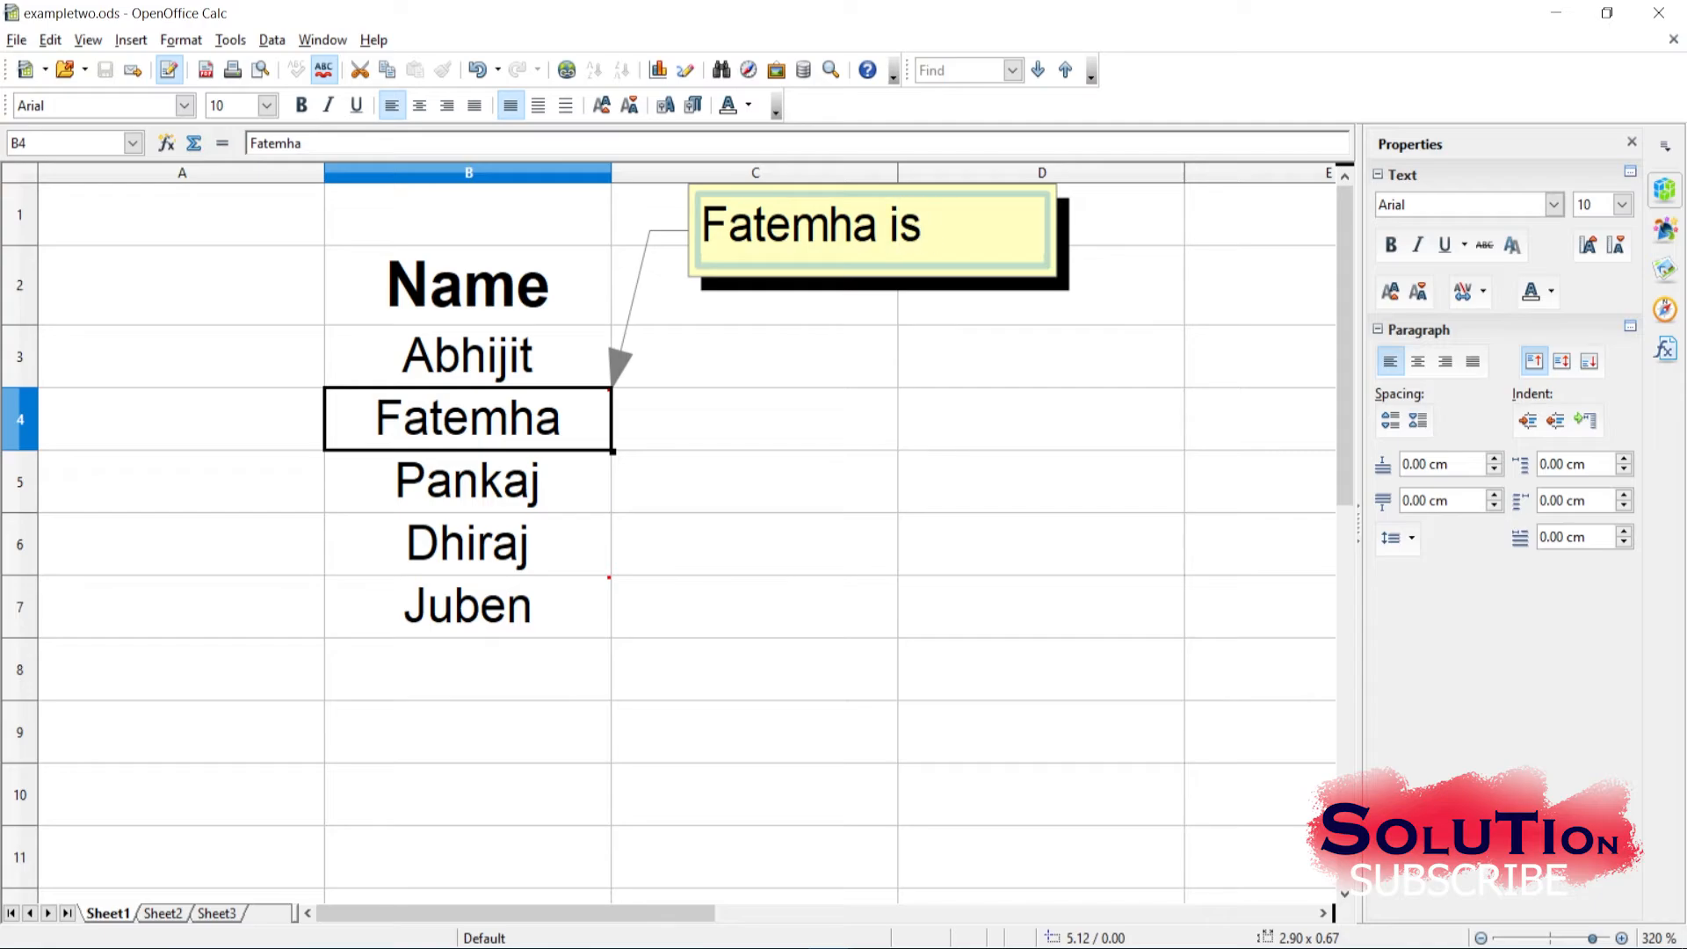
{"action": "type", "text": " better"}
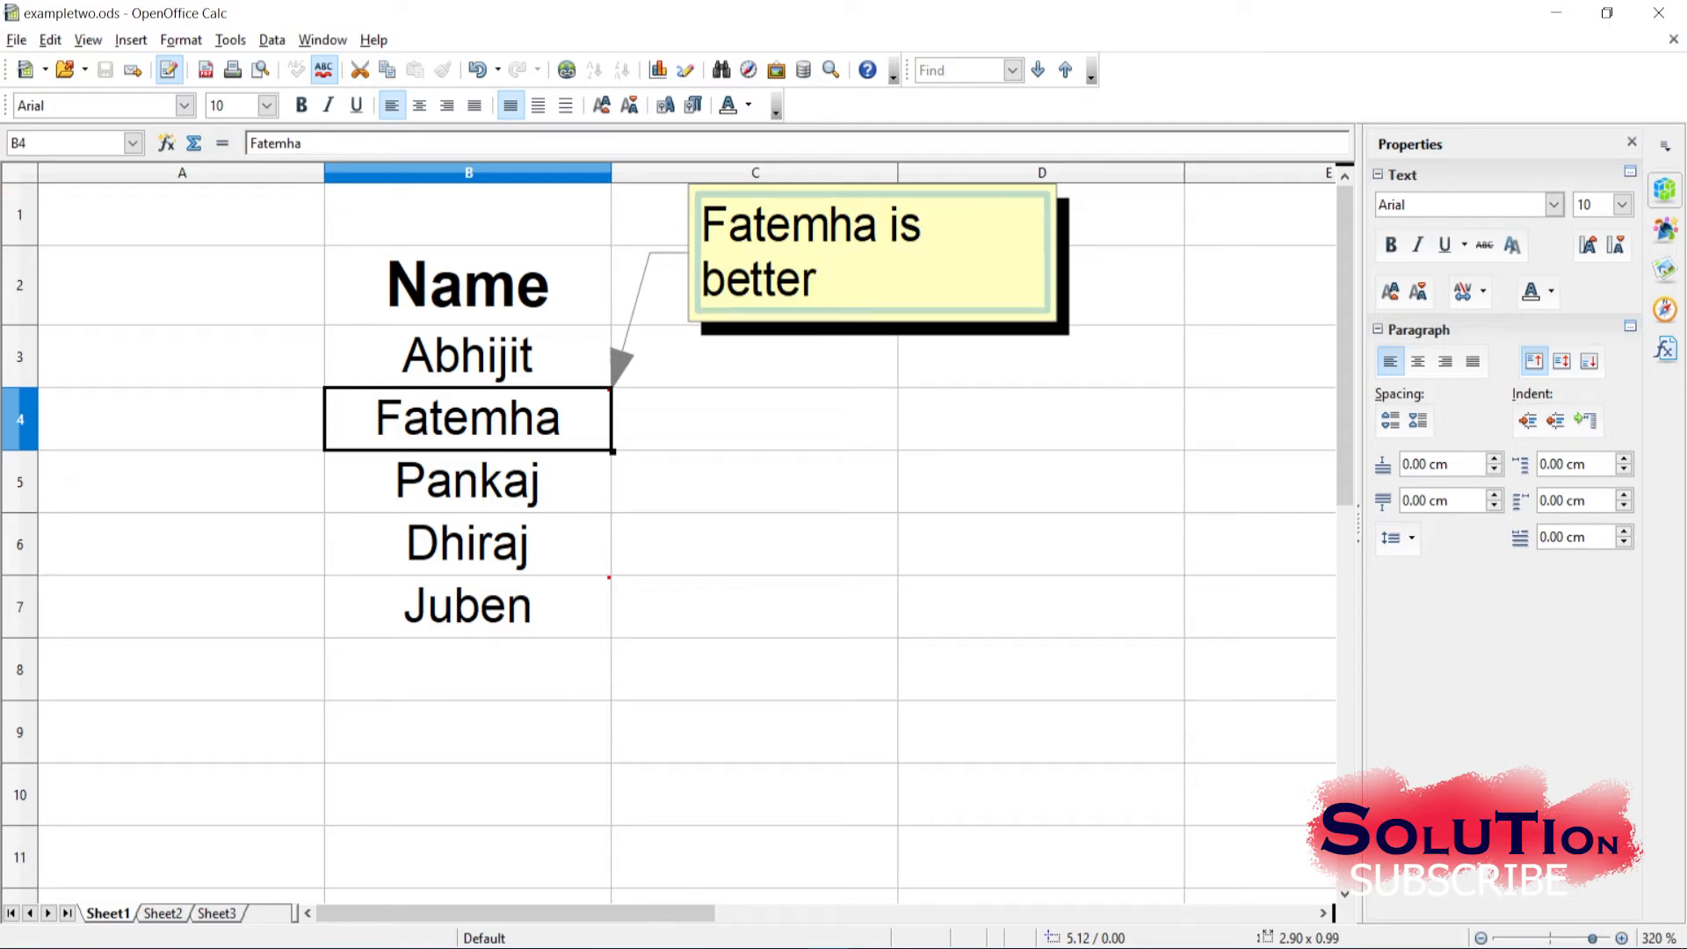
{"action": "type", "text": " in teh"}
{"action": "key", "text": "BackSpace"}
{"action": "key", "text": "BackSpace"}
{"action": "type", "text": "hr sub"}
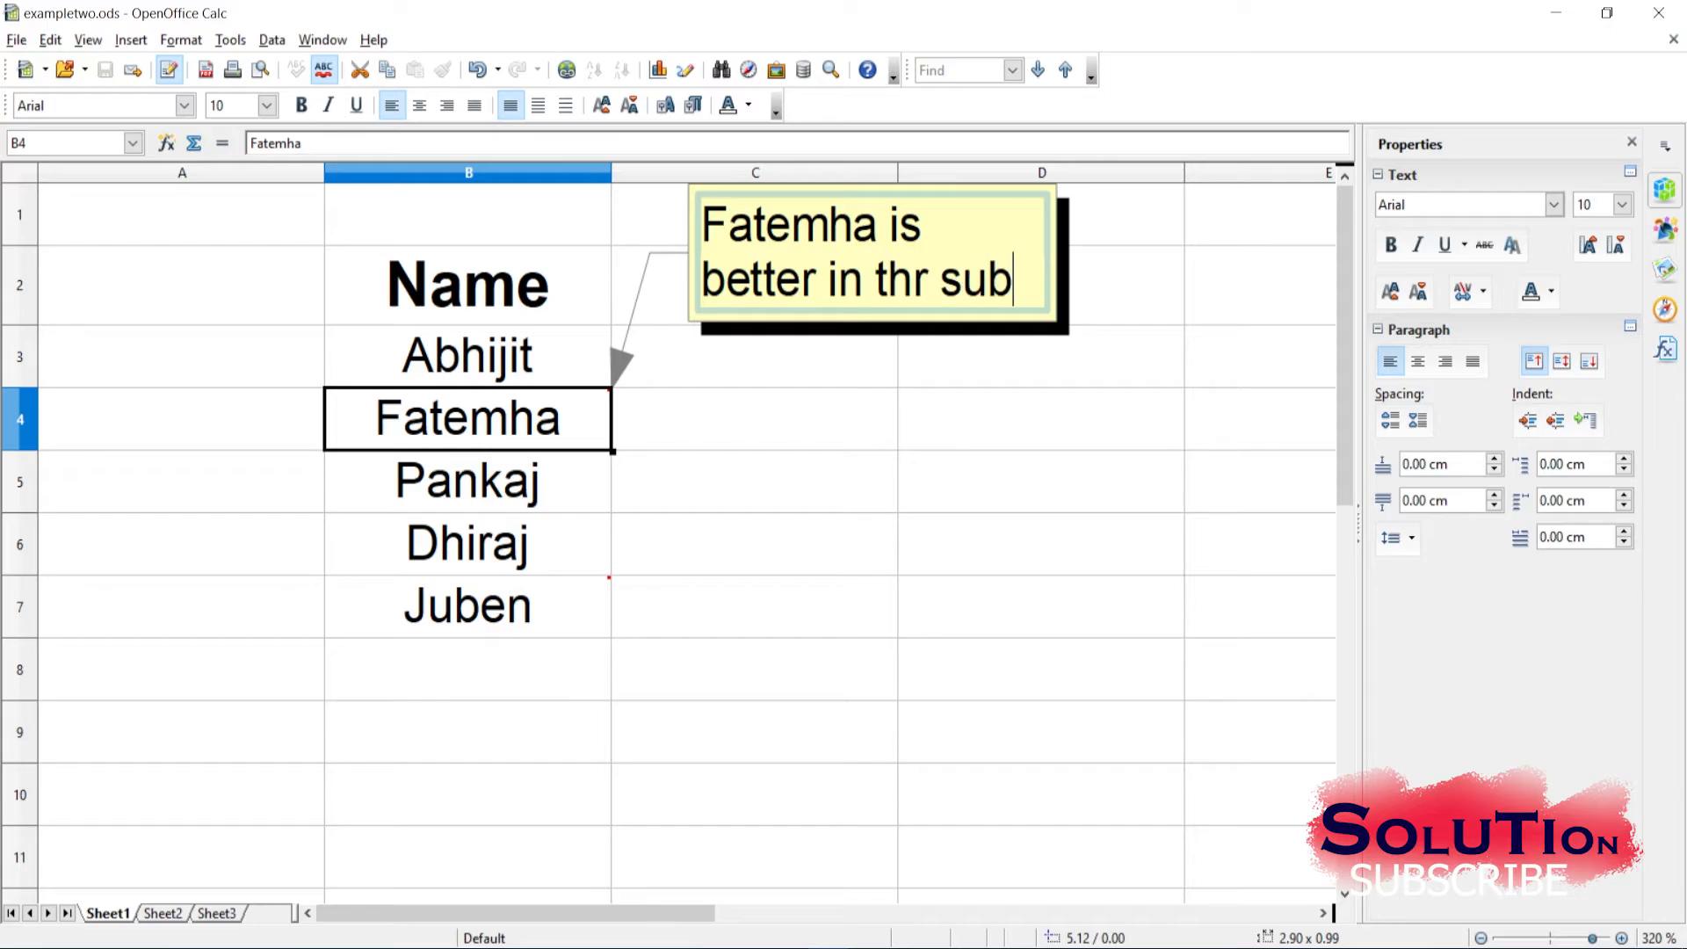
{"action": "type", "text": "ject "}
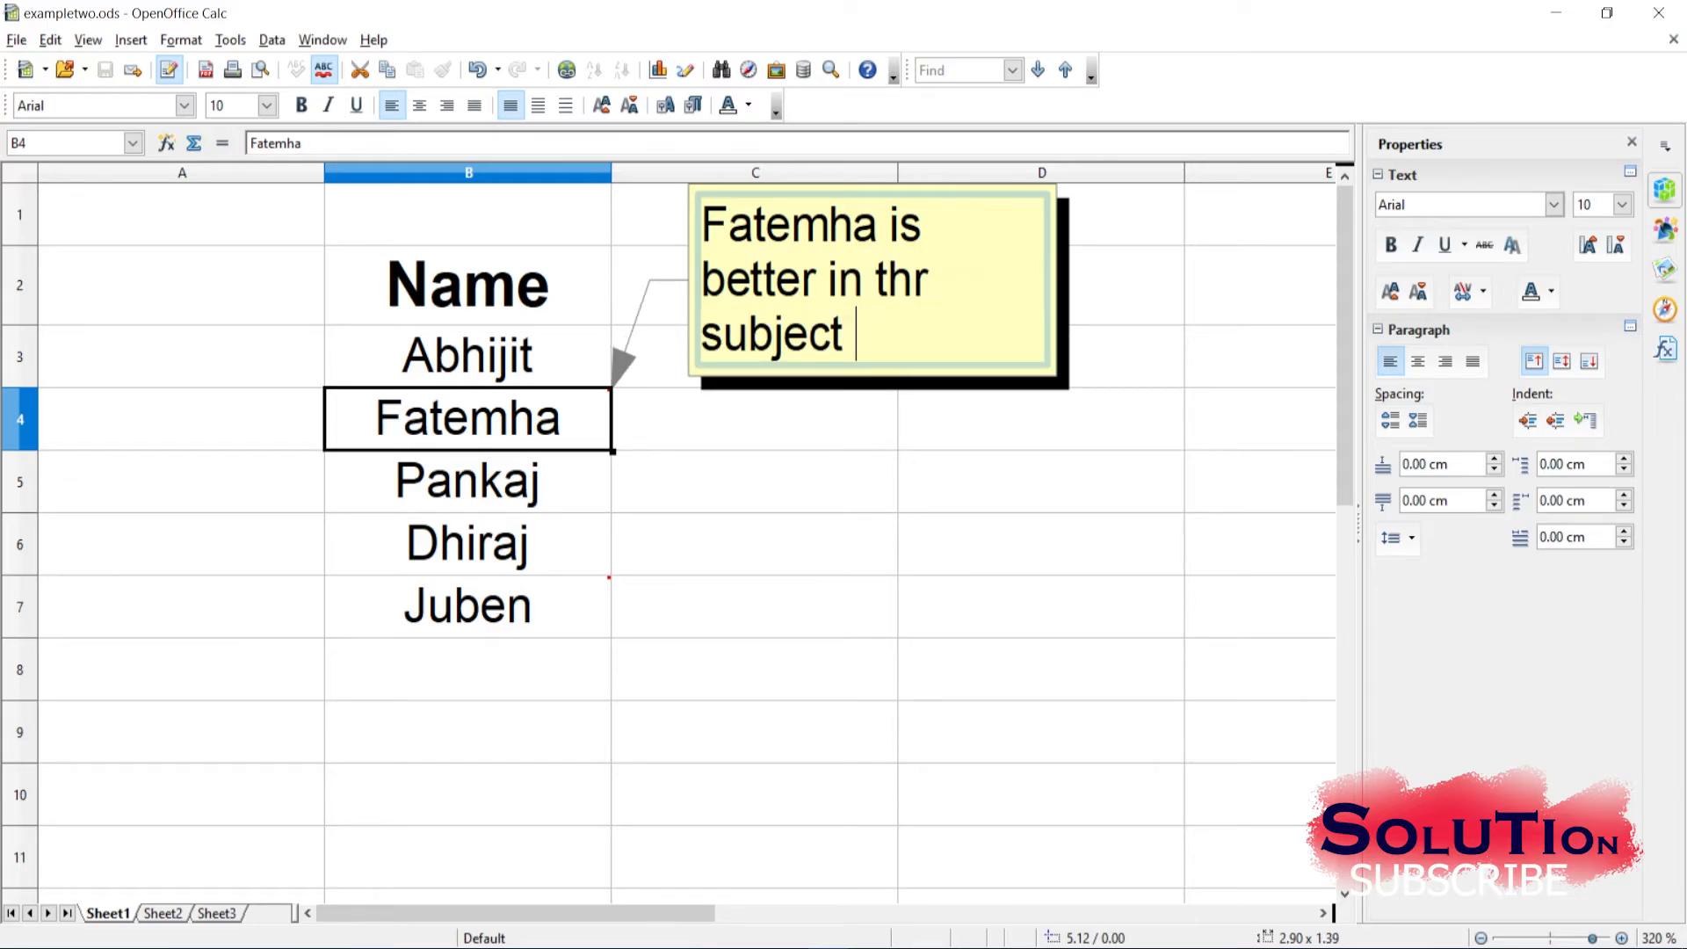
{"action": "type", "text": "IT."}
Correct the misspelled "thr" to "the" in B4's comment and finish editing it
{"action": "left_click", "coordinate": [929, 279]}
{"action": "key", "text": "BackSpace"}
{"action": "type", "text": "w"}
{"action": "key", "text": "BackSpace"}
{"action": "type", "text": "e"}
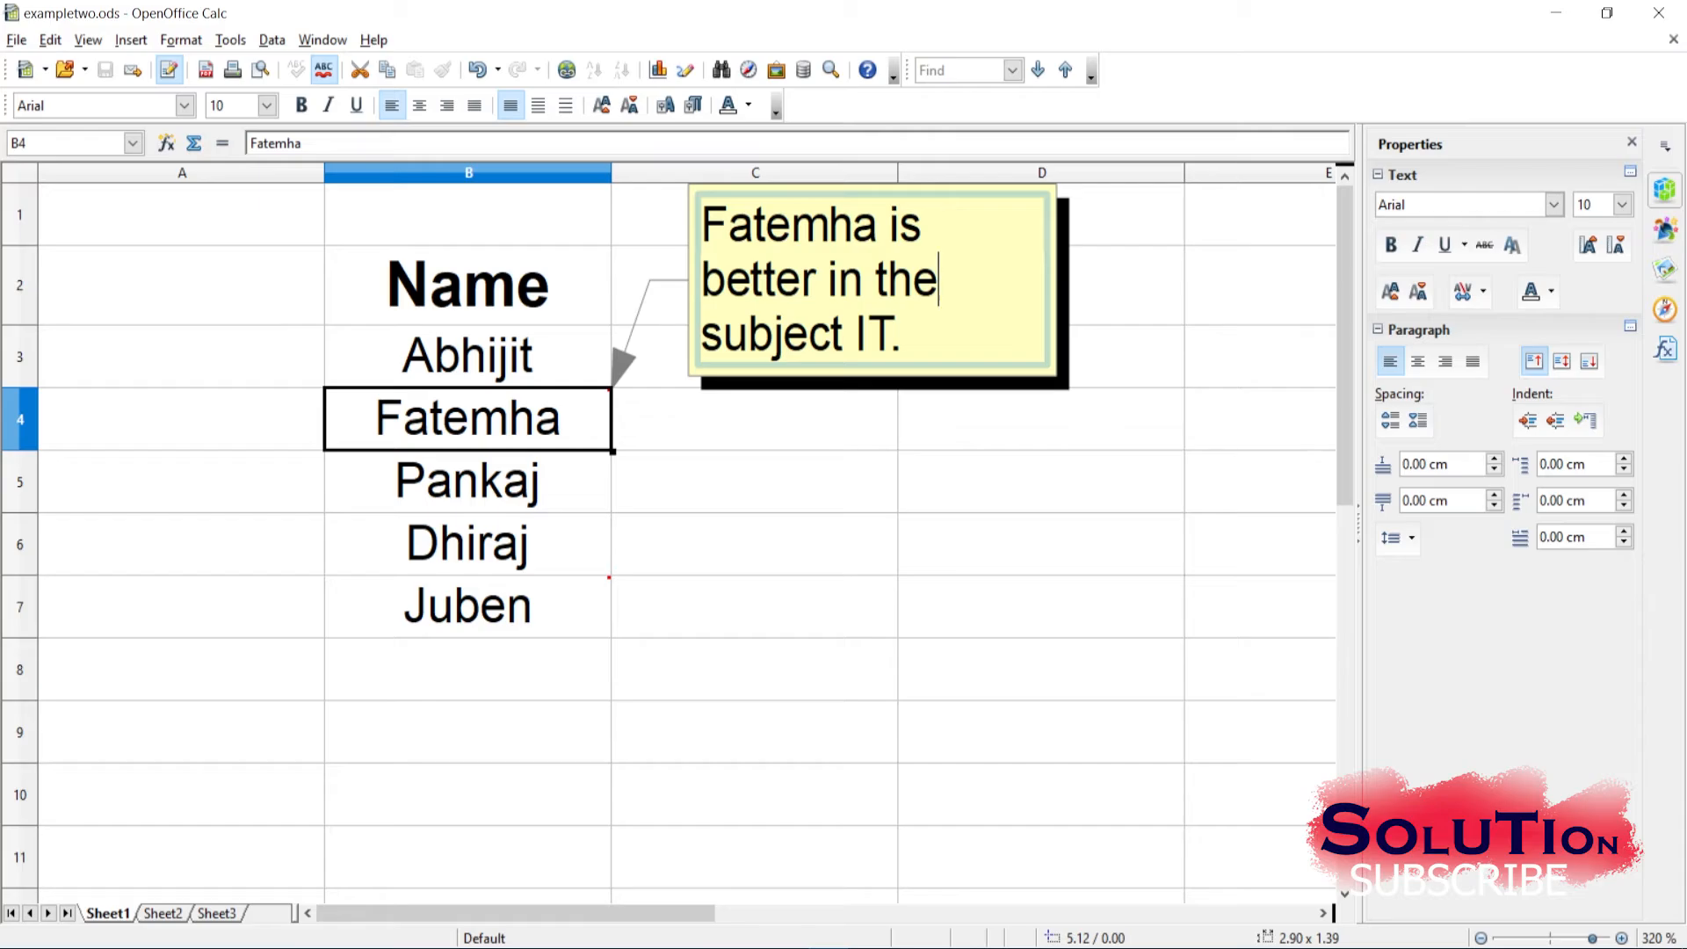
{"action": "key", "text": "Escape"}
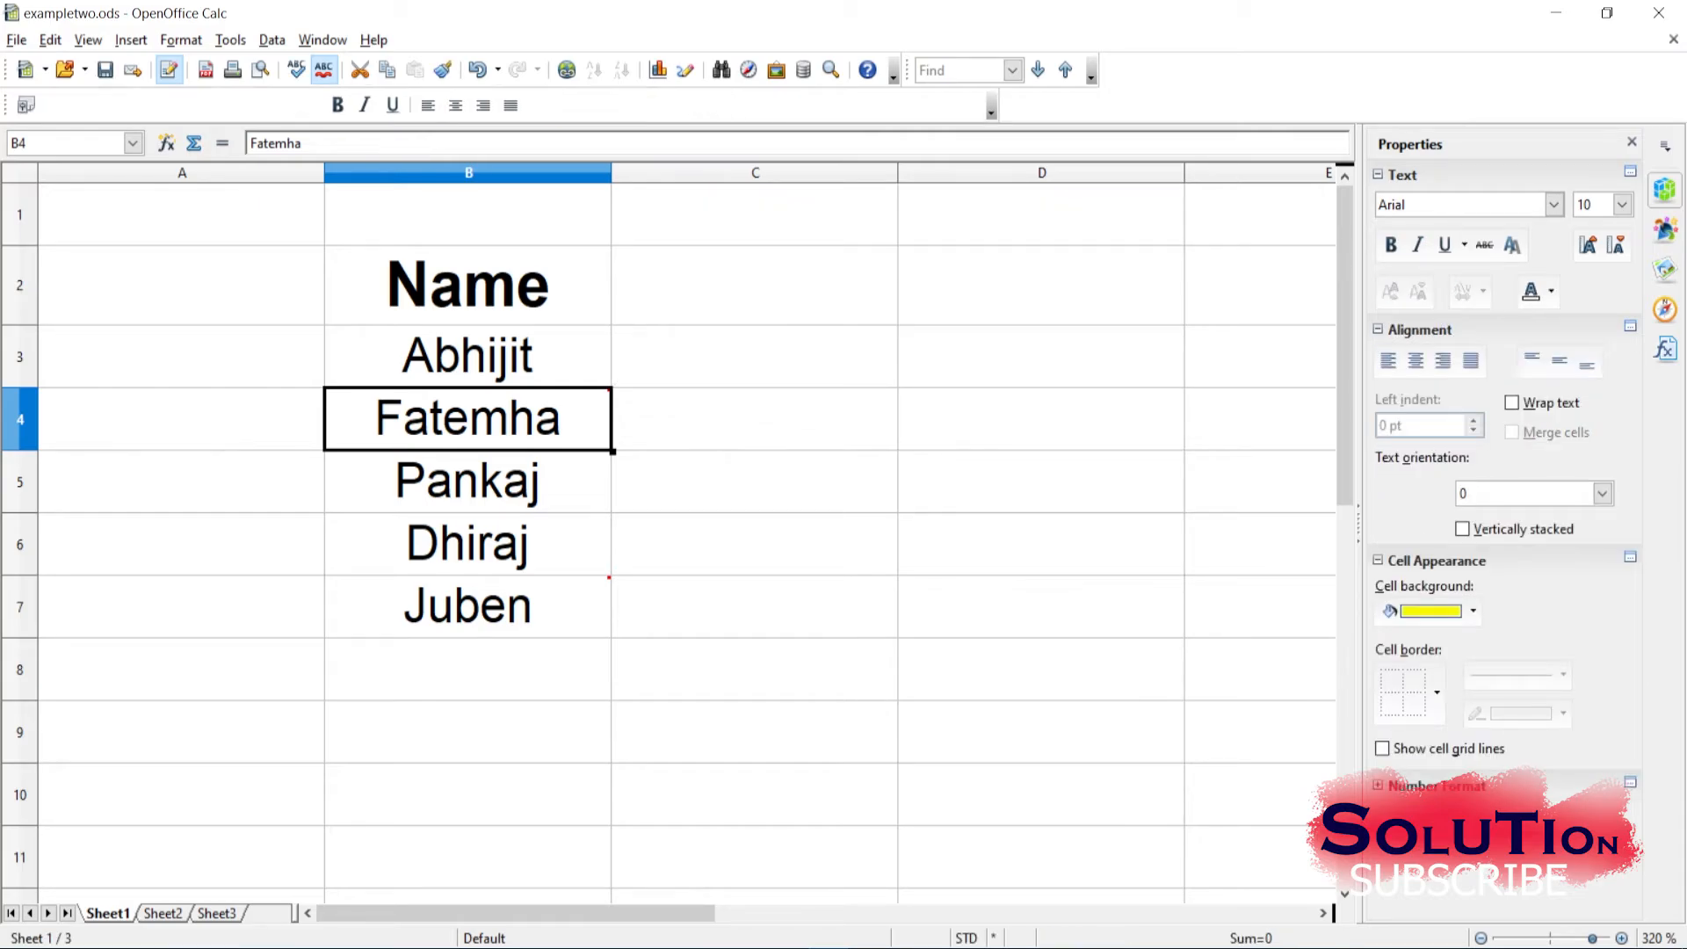
Keep B4's comment permanently shown and select its comment box
{"action": "mouse_move", "coordinate": [467, 419]}
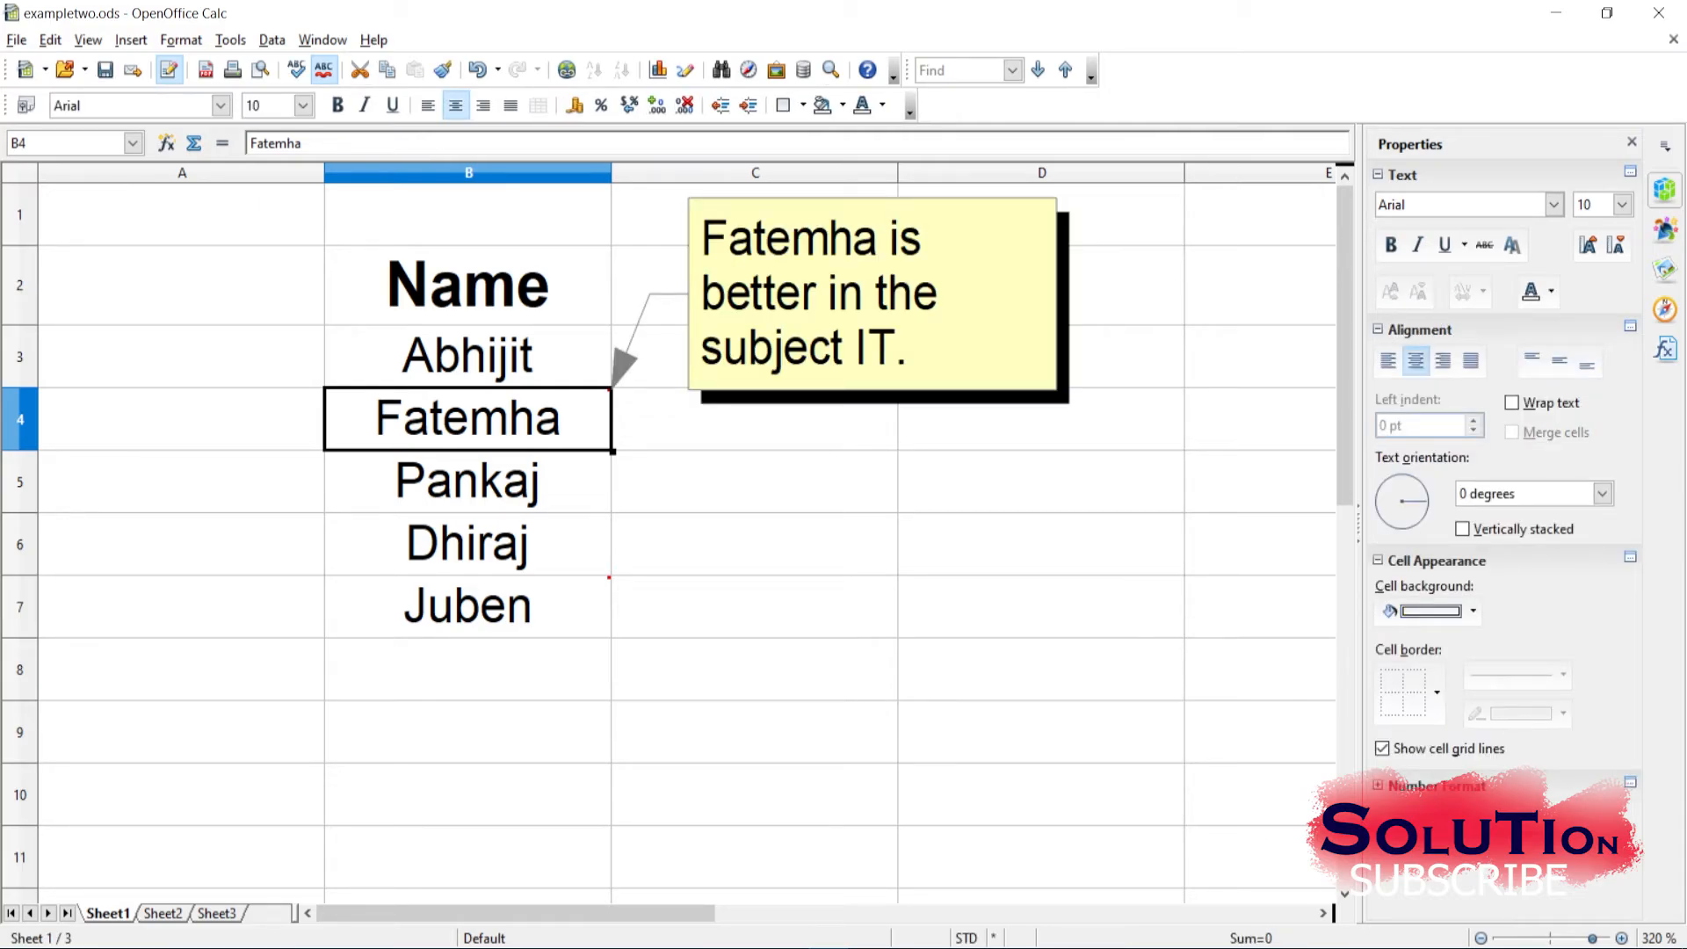
{"action": "right_click", "coordinate": [549, 402]}
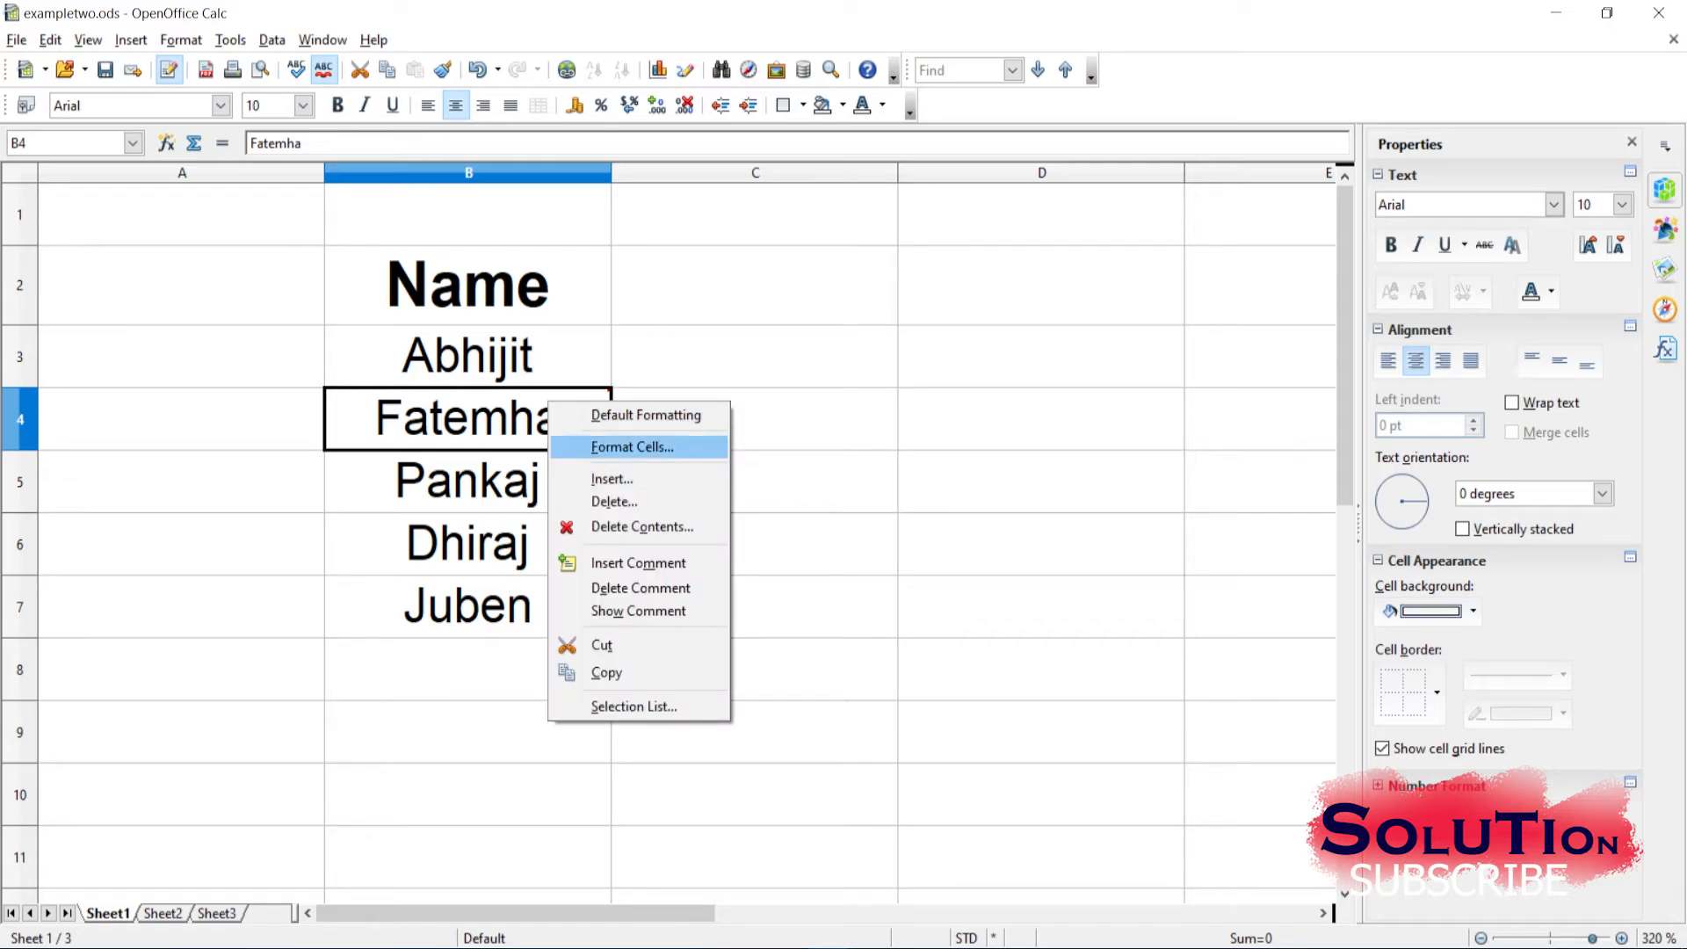
{"action": "left_click", "coordinate": [638, 611]}
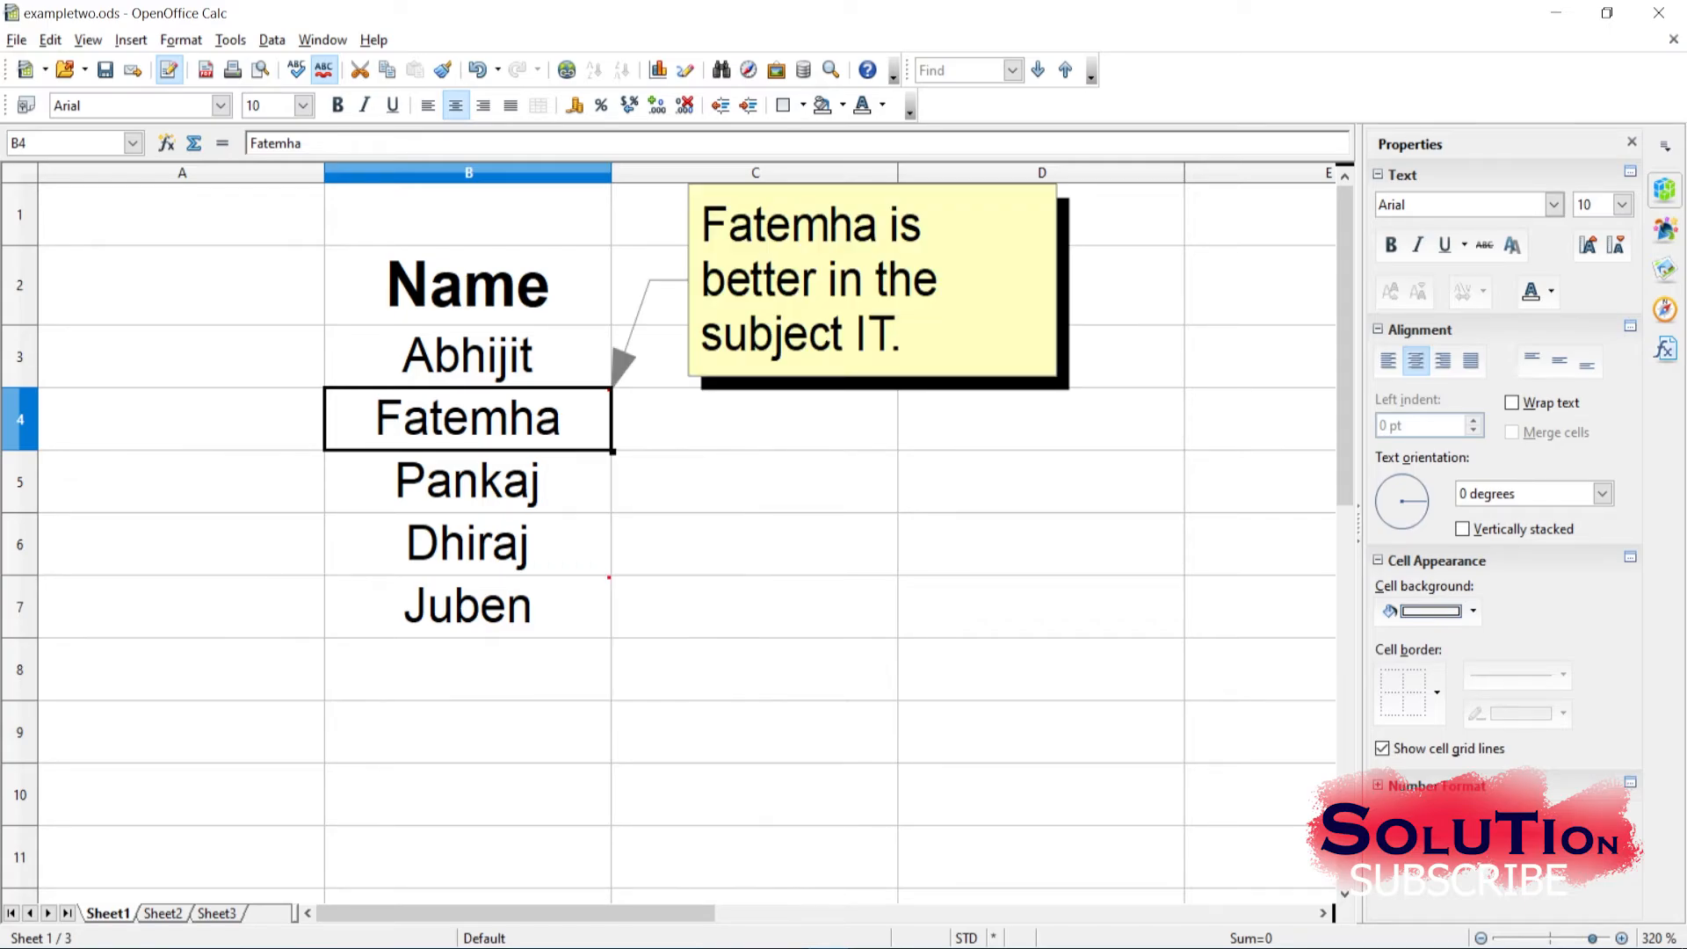
{"action": "left_click", "coordinate": [870, 283]}
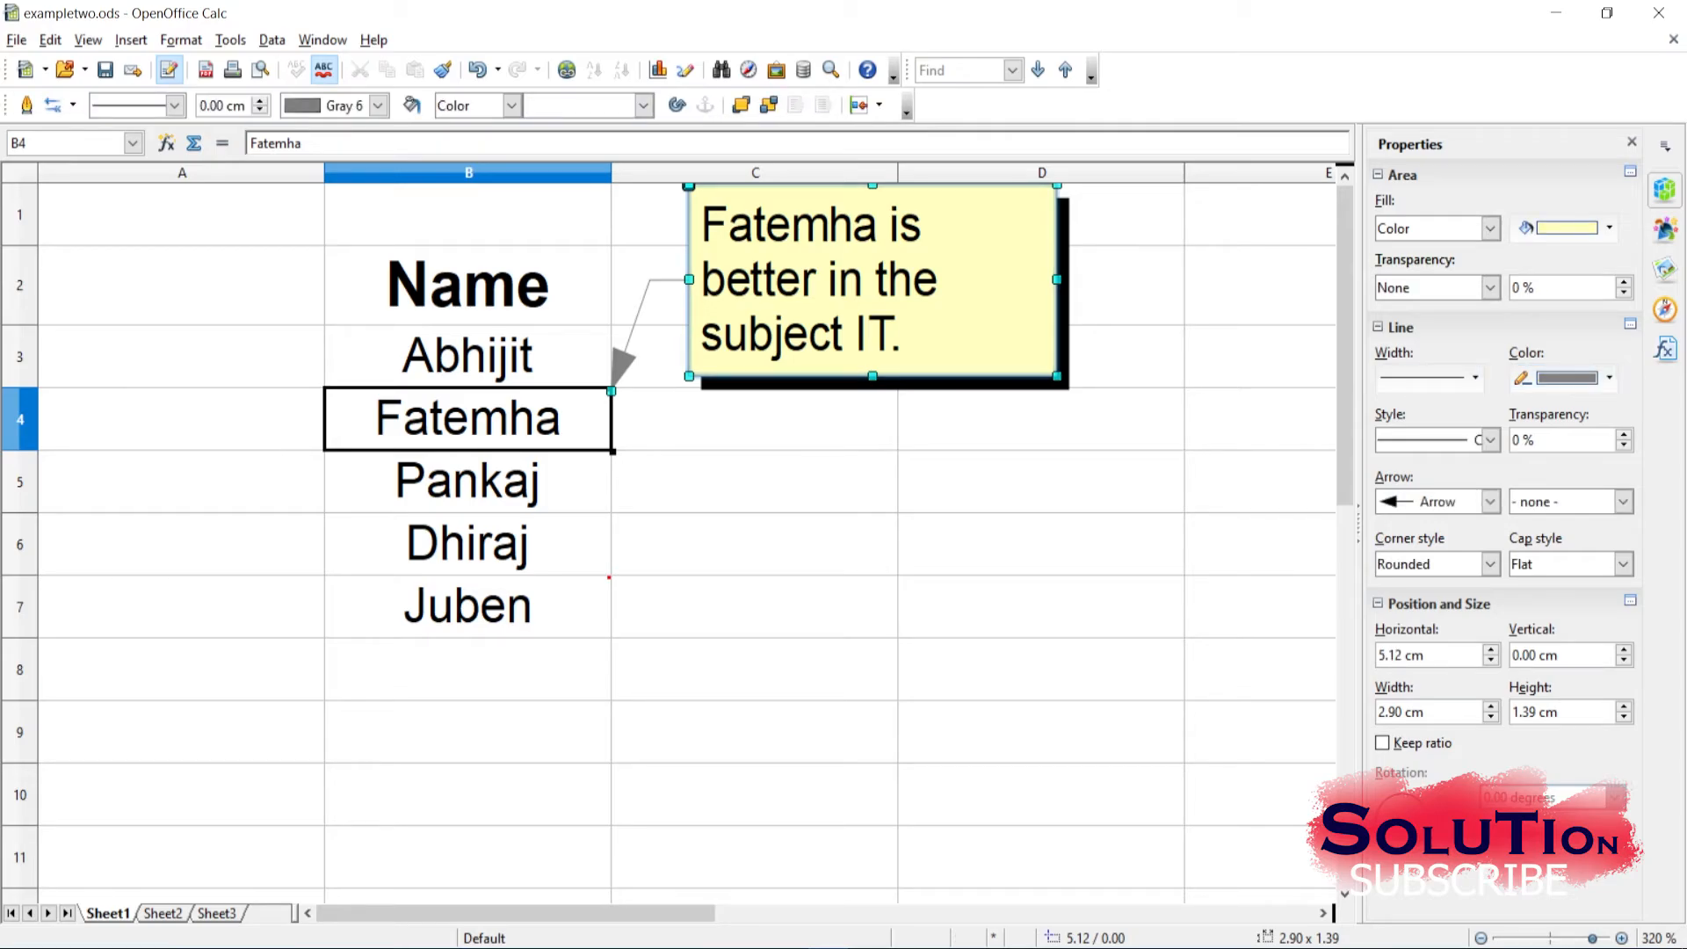
Set the comment box's line colour to Red and its fill colour to Cyan
{"action": "left_click", "coordinate": [1567, 378]}
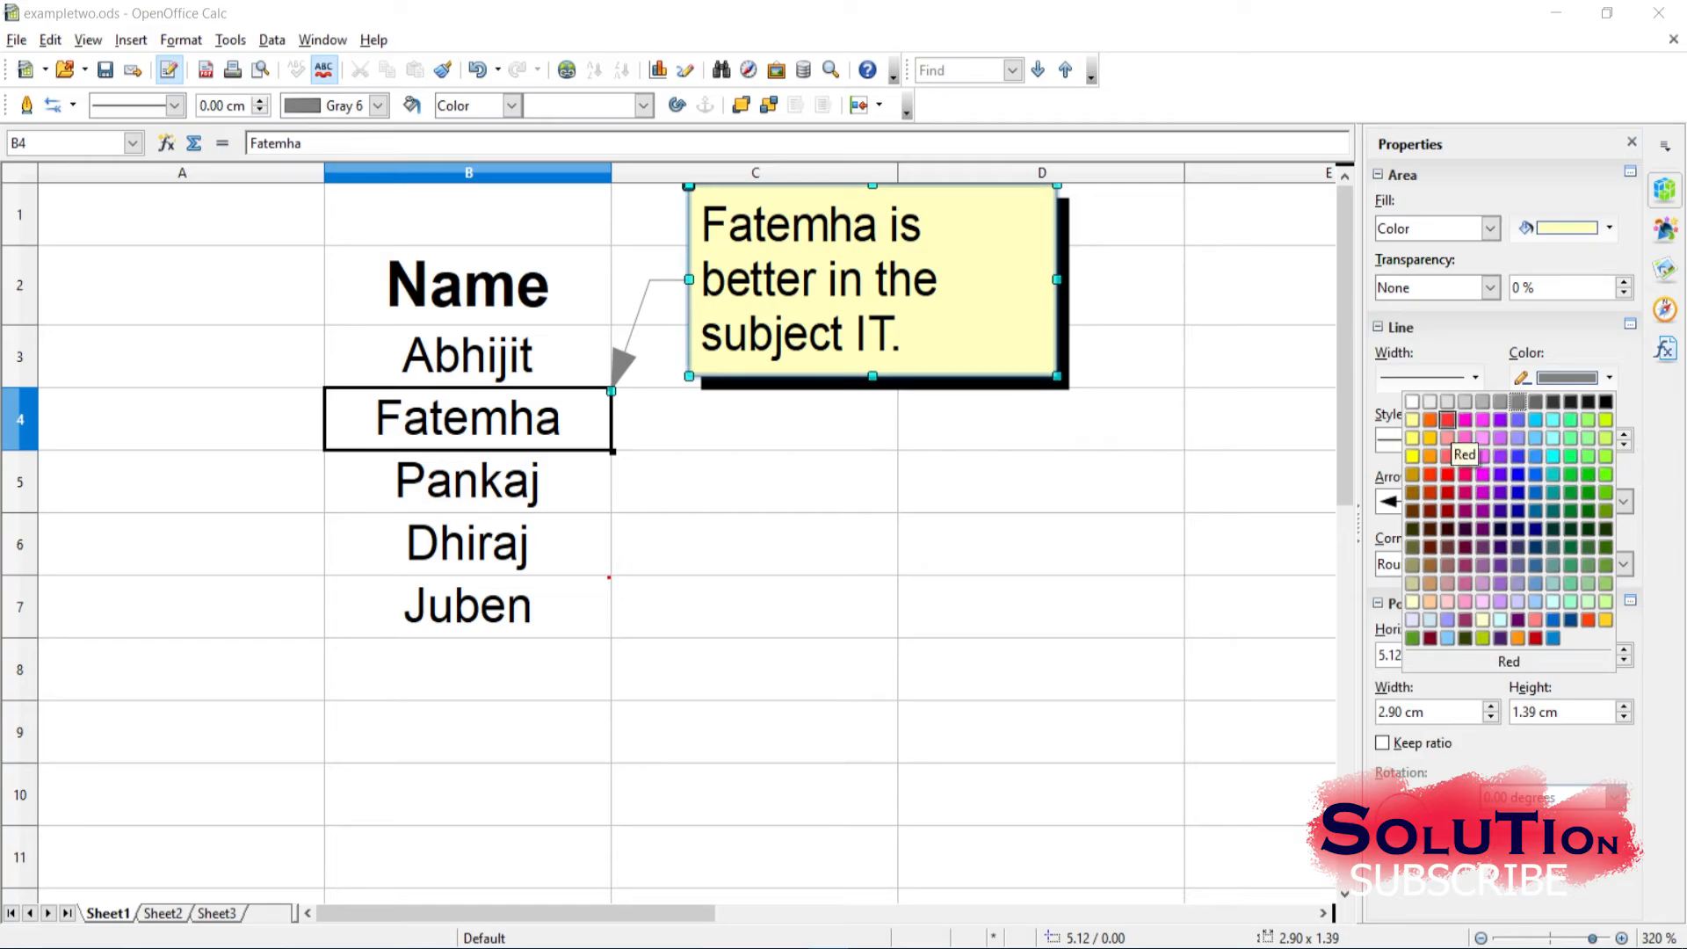
{"action": "left_click", "coordinate": [1448, 456]}
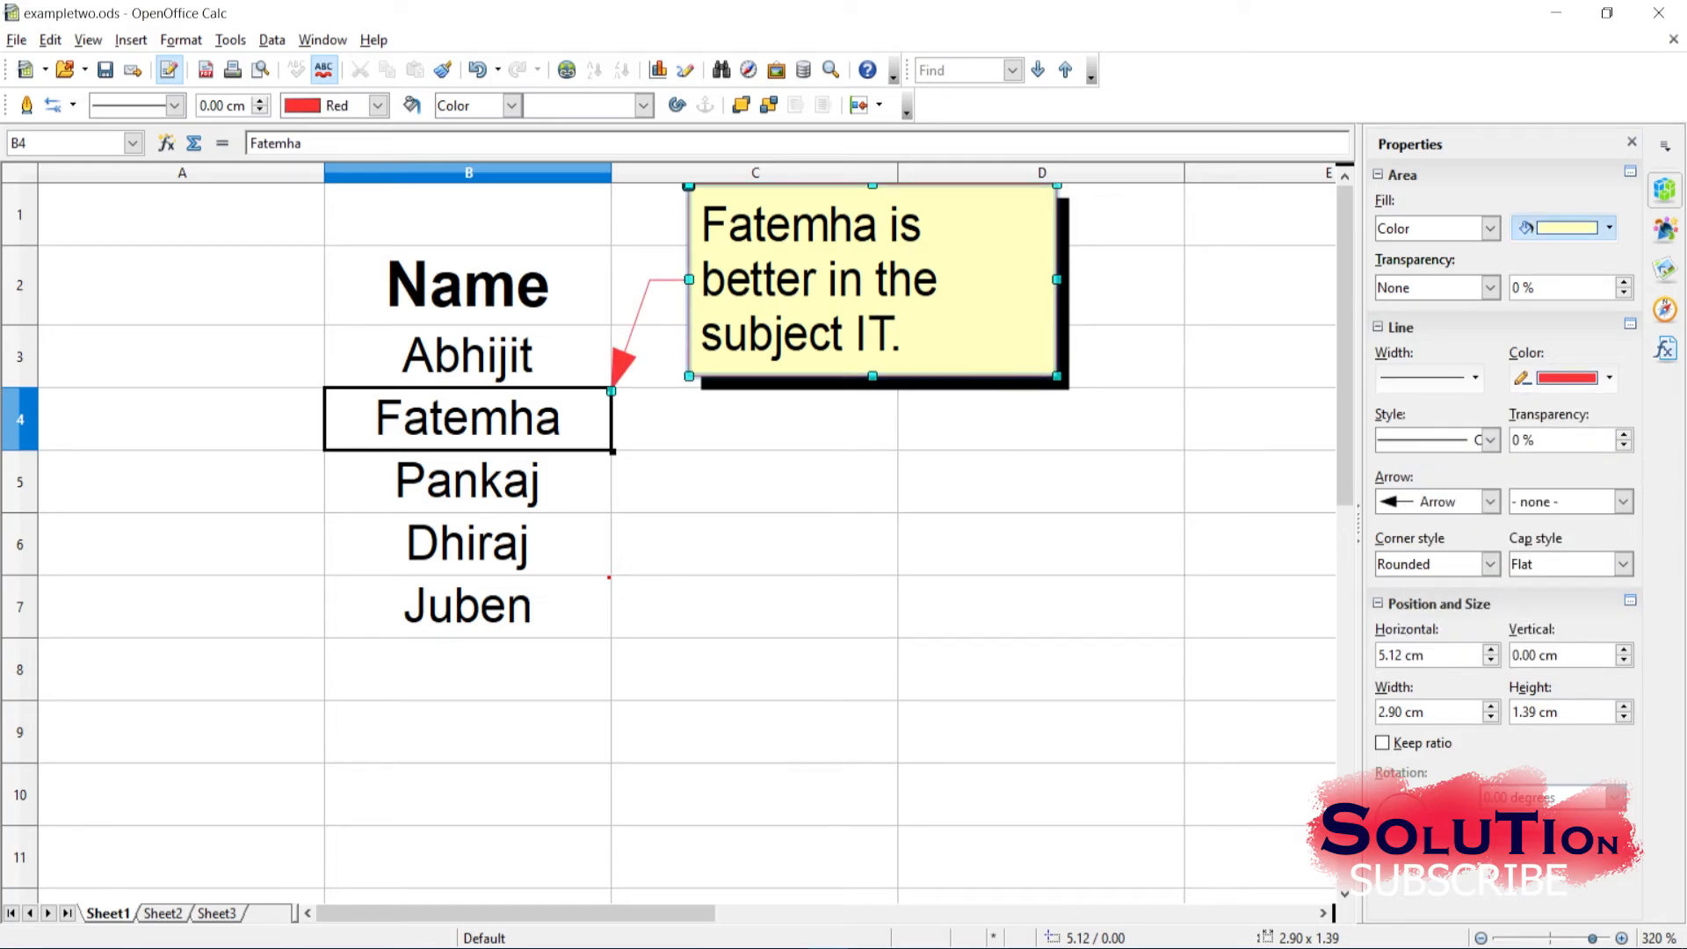
{"action": "left_click", "coordinate": [1609, 228]}
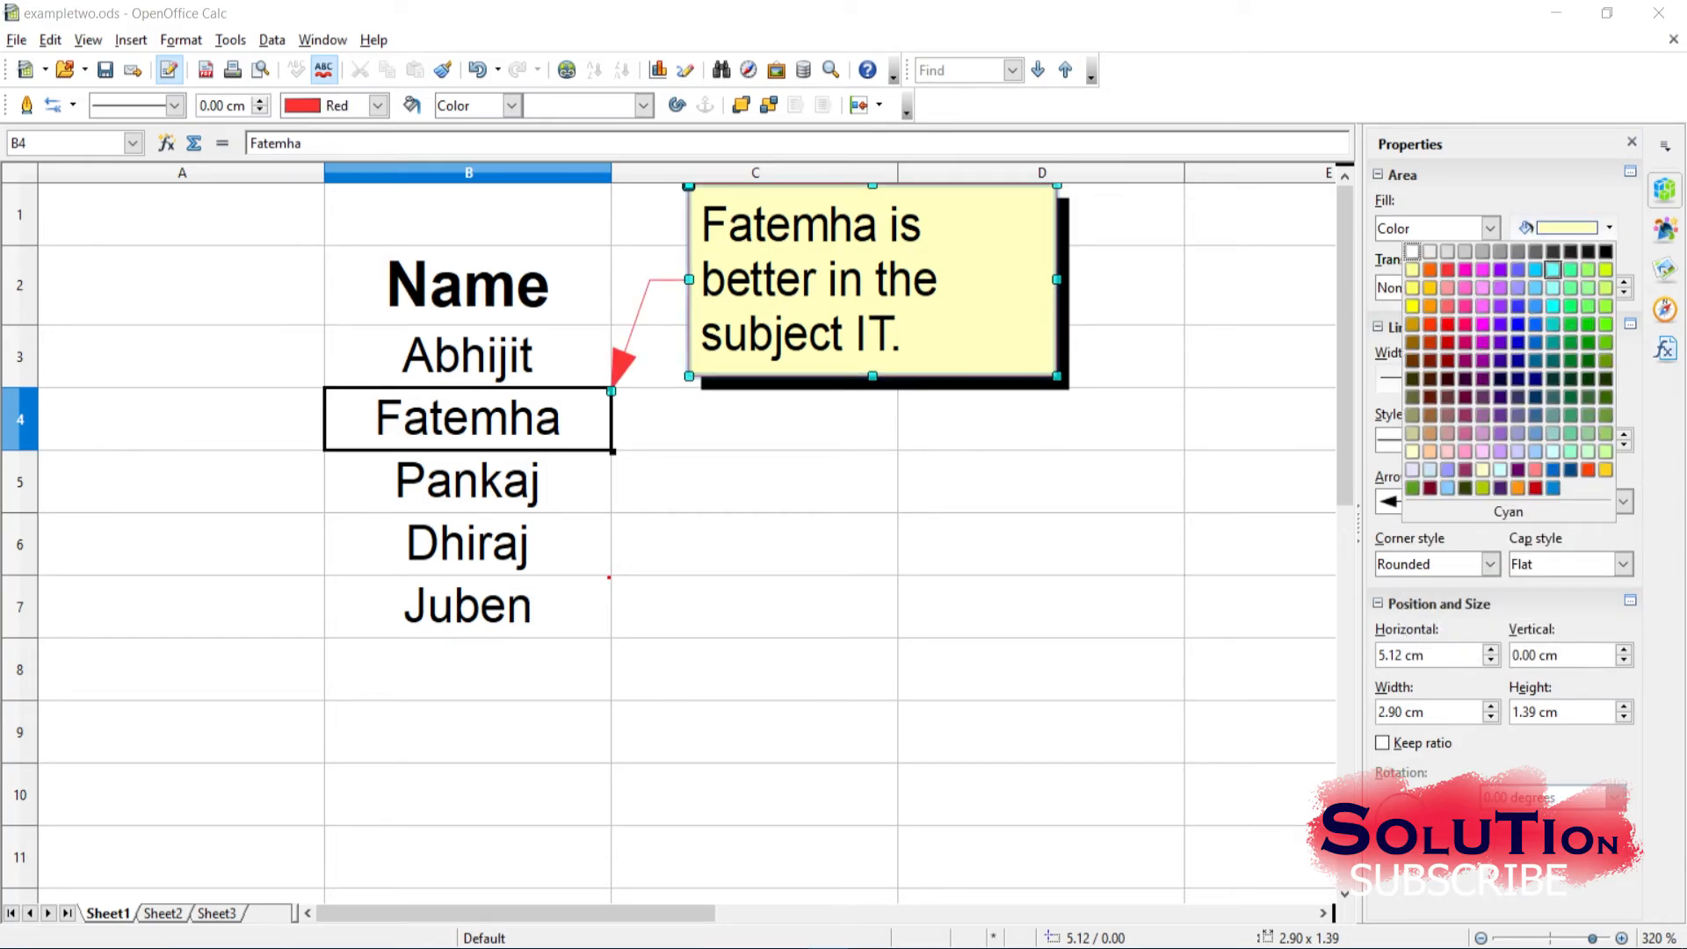
{"action": "left_click", "coordinate": [1553, 287]}
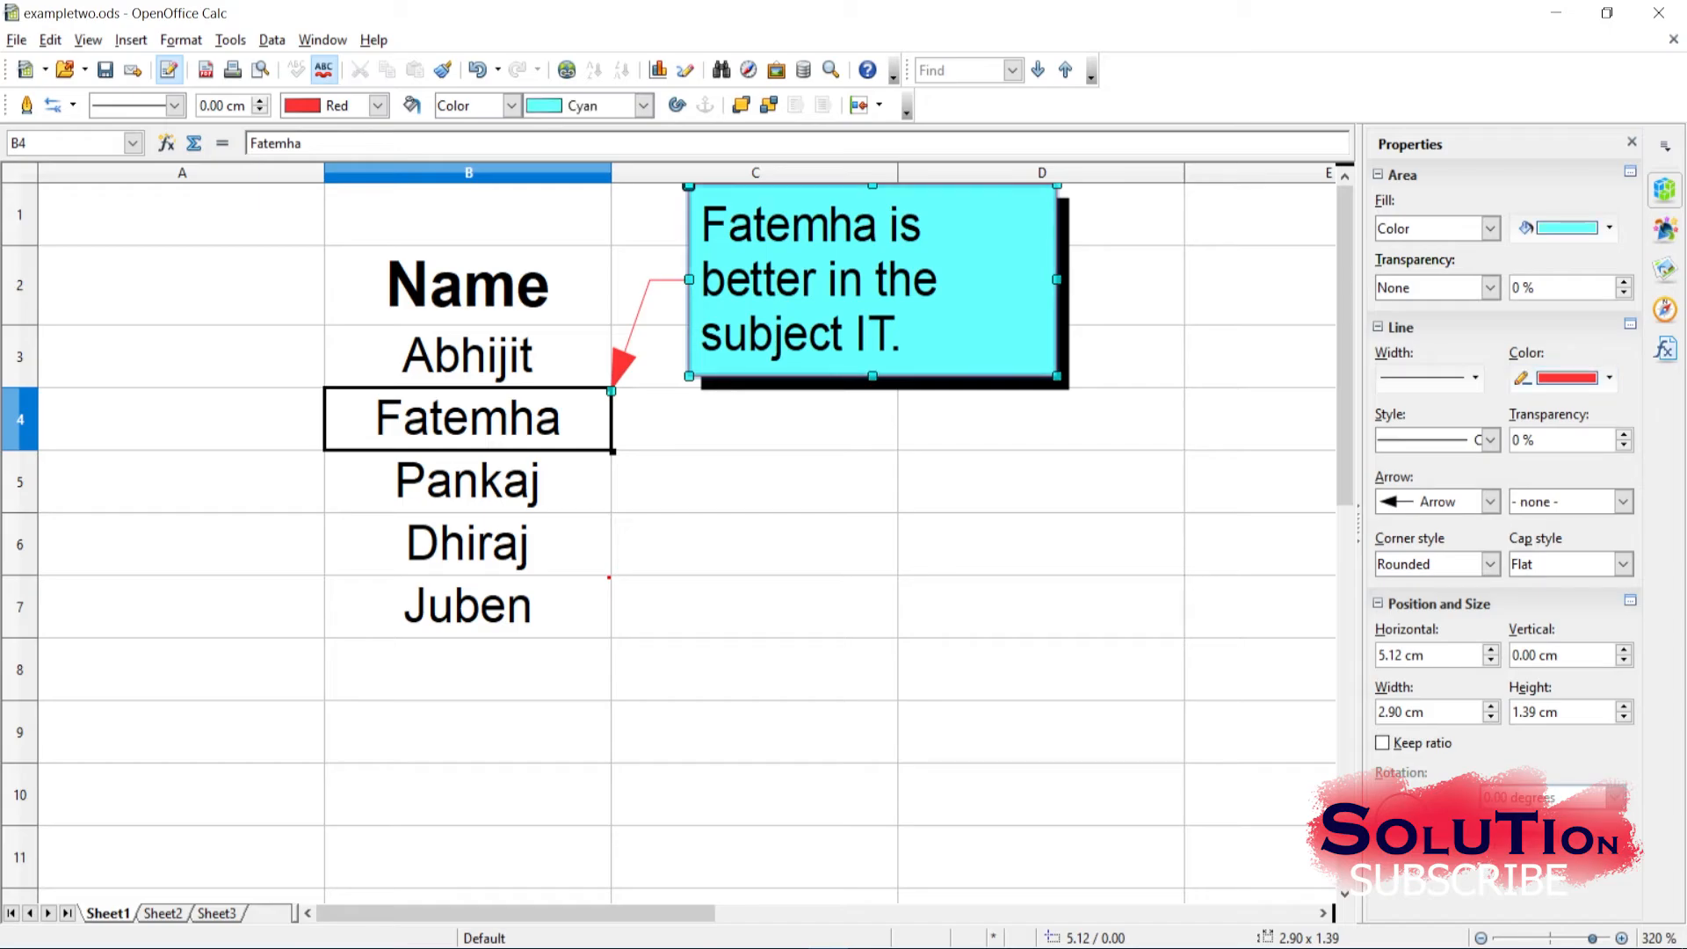
{"action": "left_click", "coordinate": [1624, 282]}
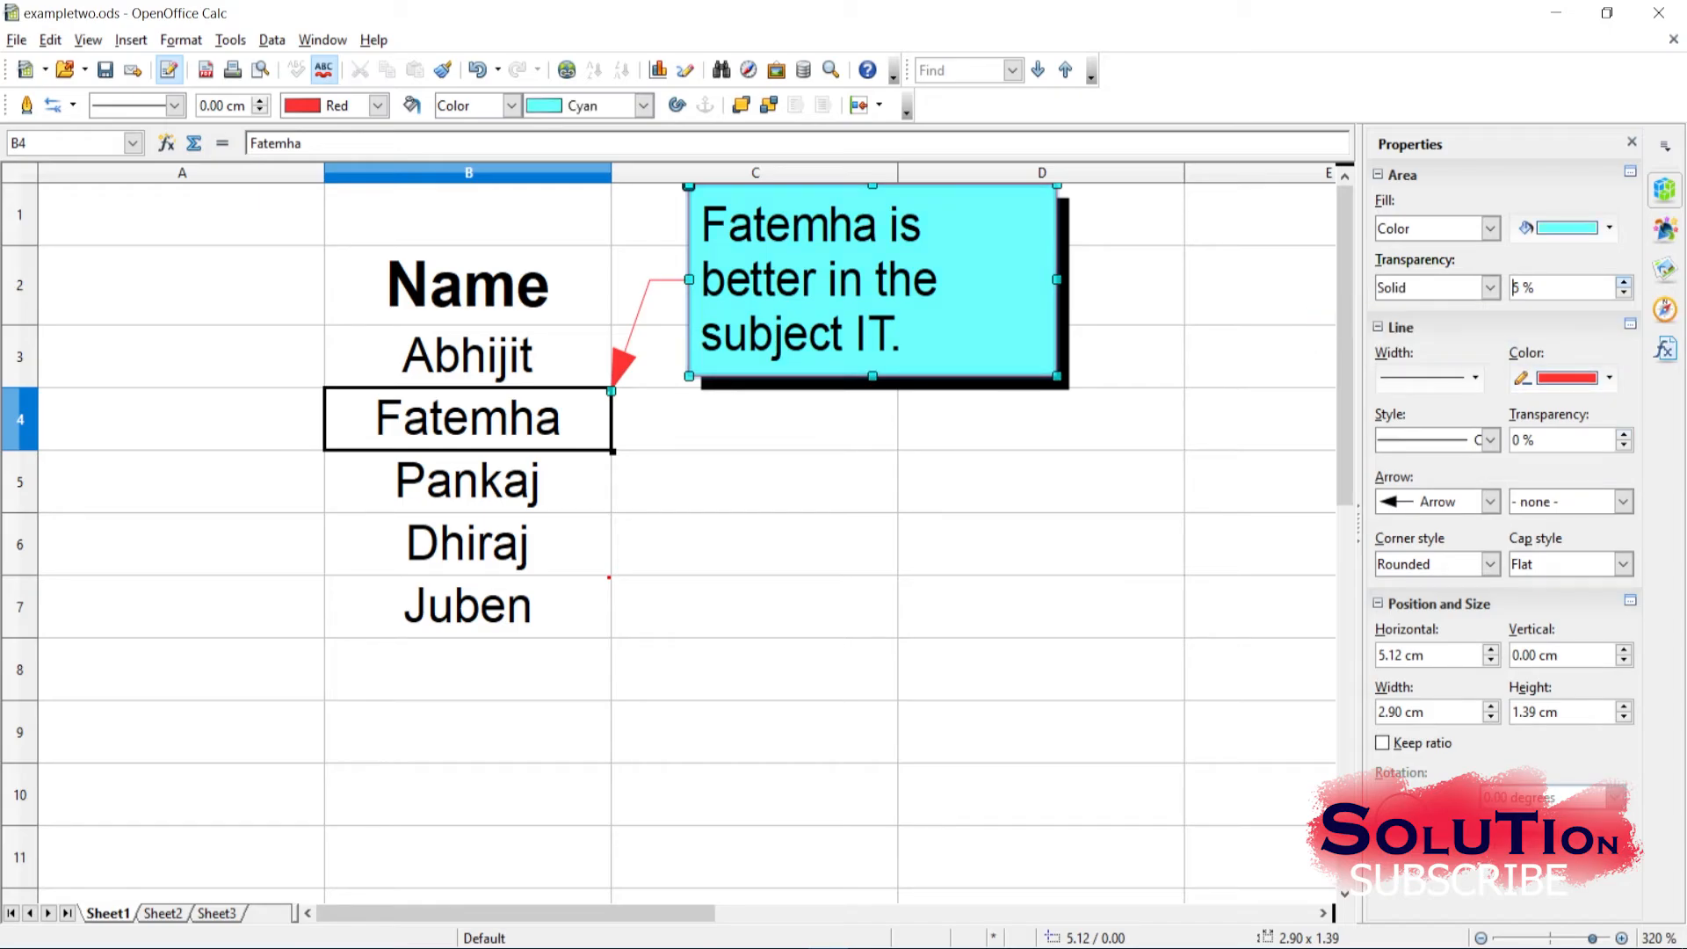
{"action": "left_click", "coordinate": [1624, 282]}
{"action": "left_click", "coordinate": [1624, 282]}
{"action": "left_click", "coordinate": [1624, 282]}
{"action": "left_click", "coordinate": [1624, 293]}
{"action": "left_click", "coordinate": [1624, 294]}
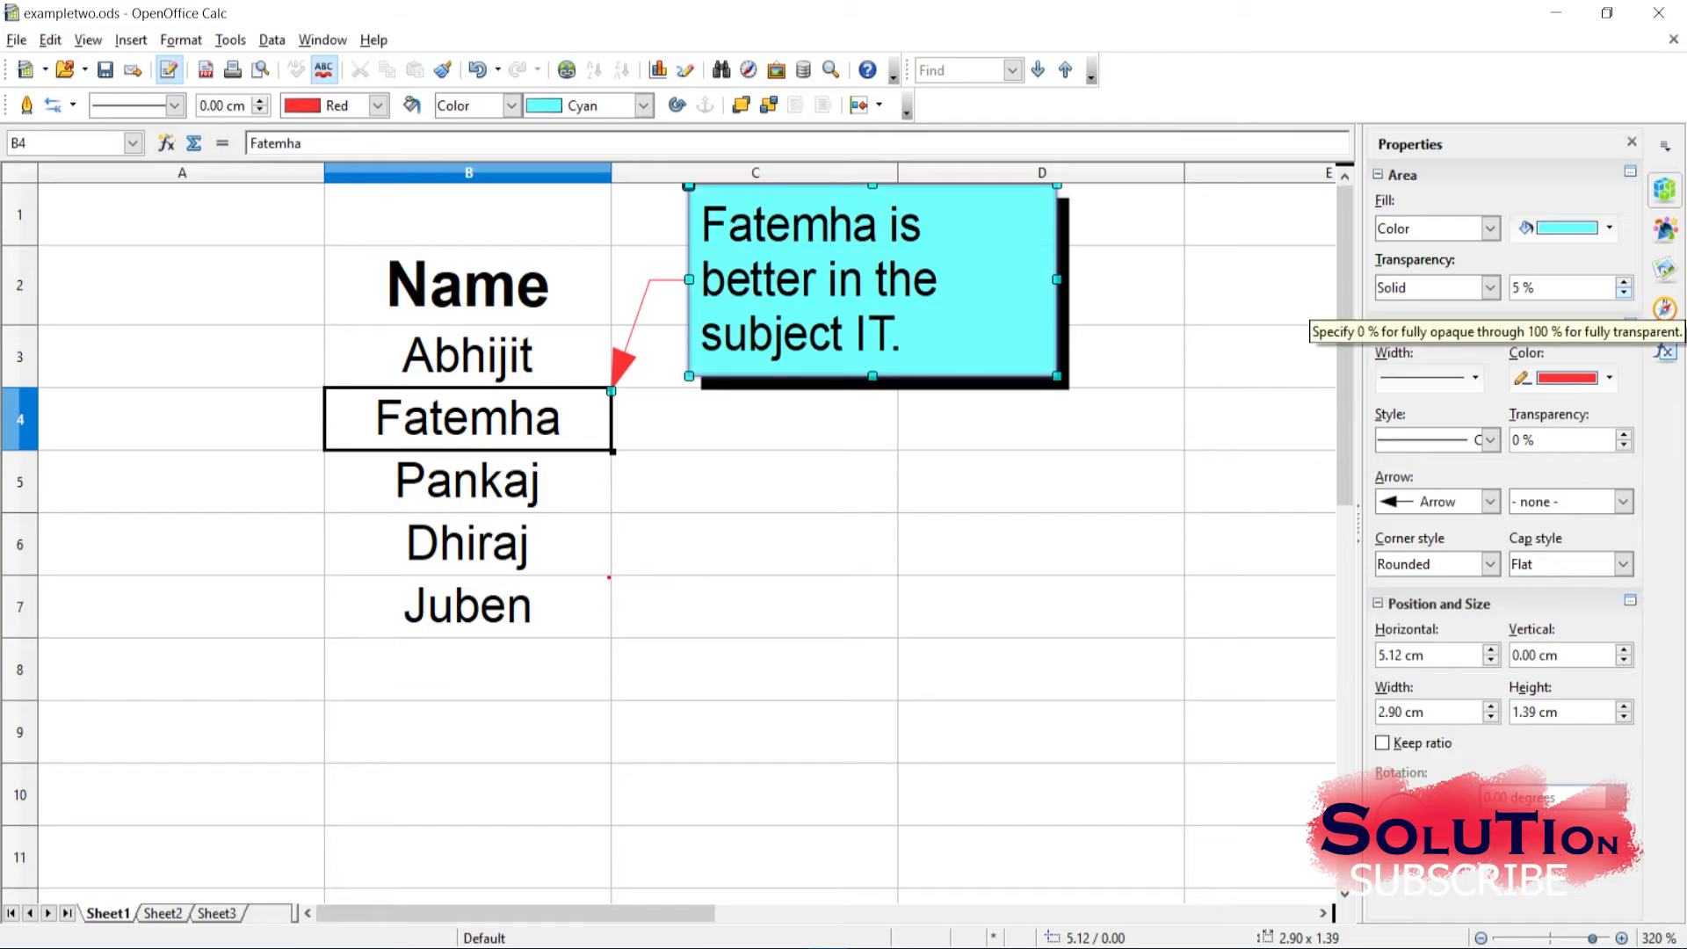
{"action": "left_click", "coordinate": [1624, 293]}
{"action": "left_click", "coordinate": [1623, 293]}
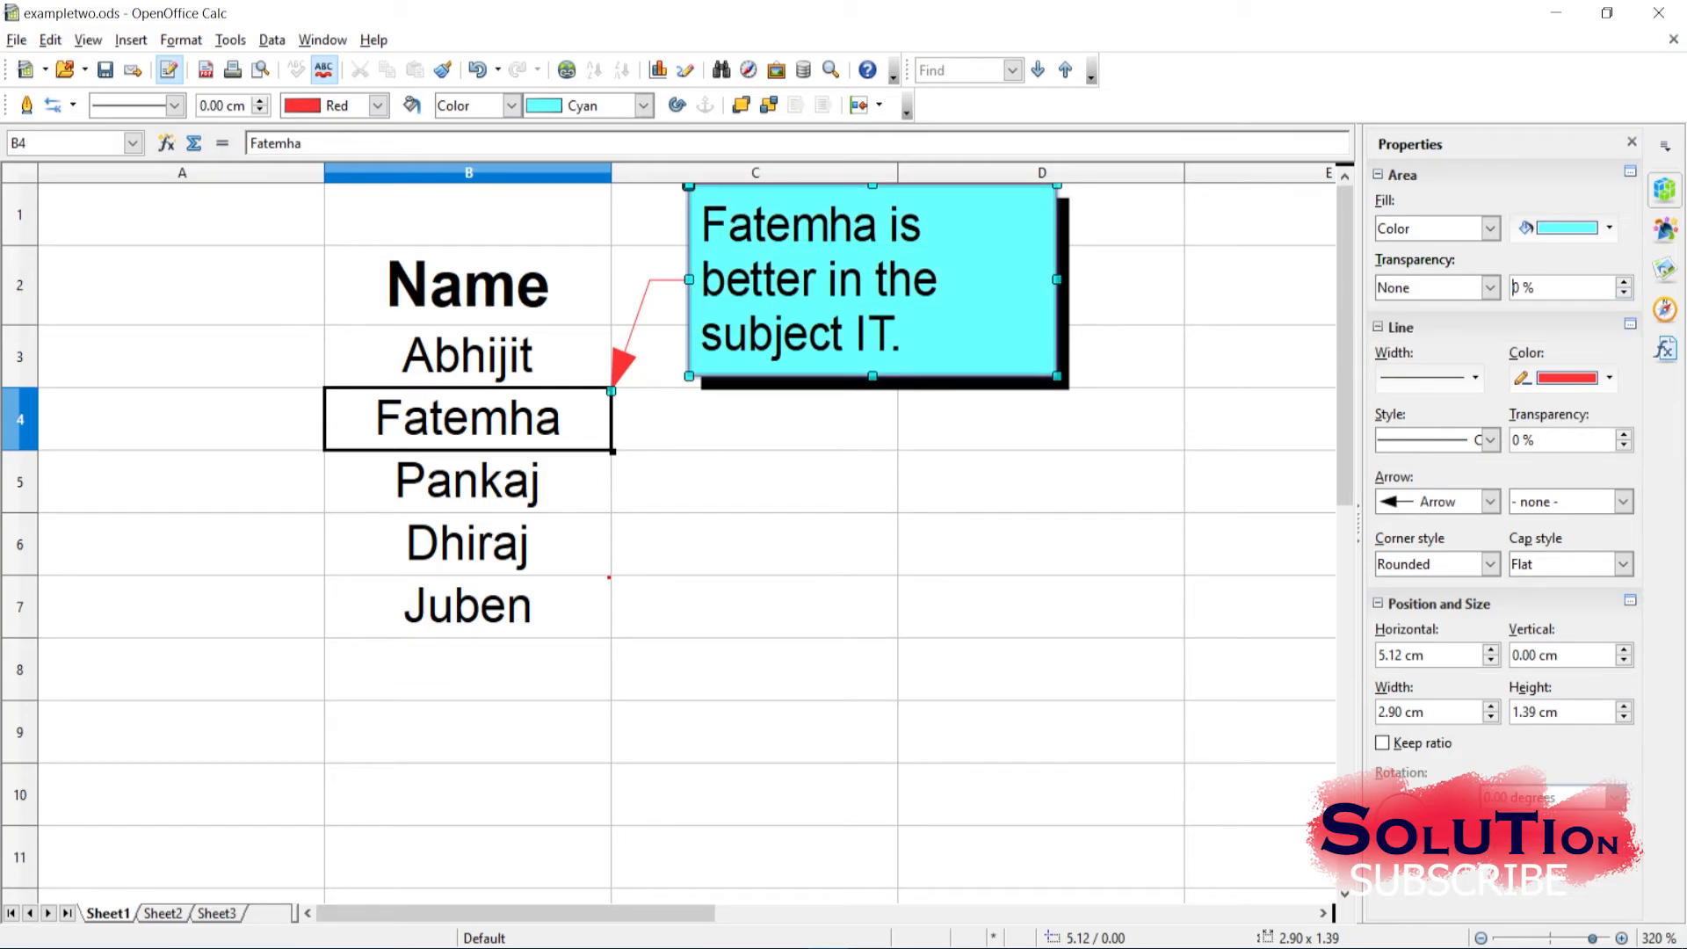
Raise the comment box's fill transparency to 85 %
{"action": "left_click", "coordinate": [1624, 282]}
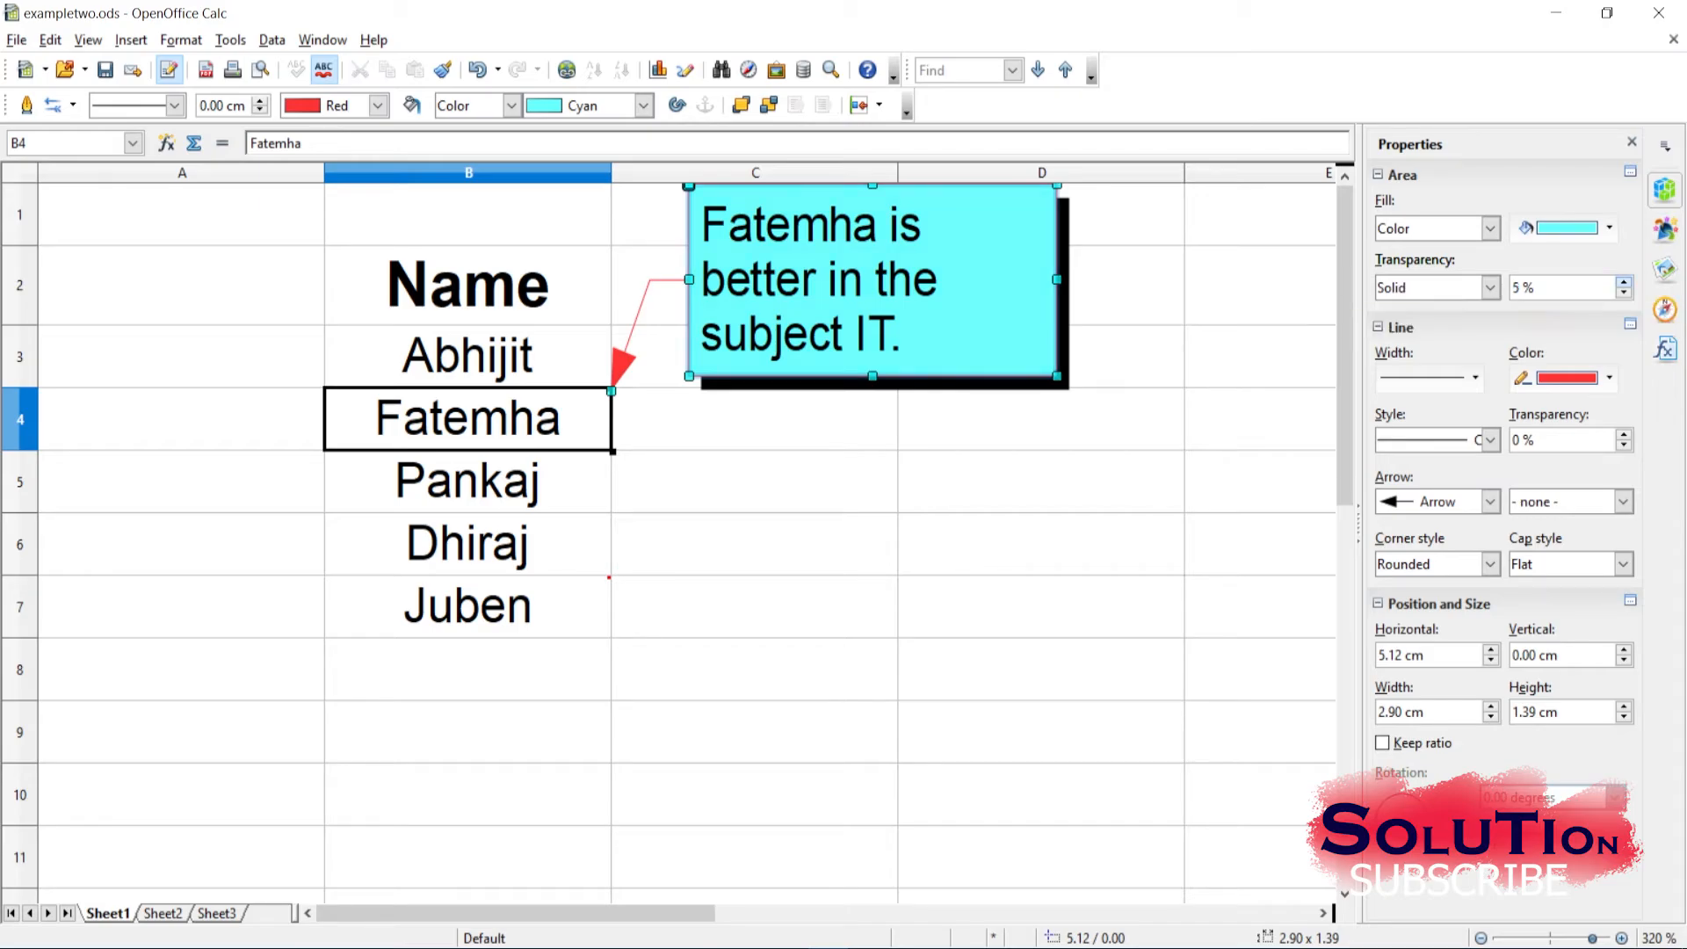
{"action": "left_click", "coordinate": [1624, 282]}
{"action": "left_click", "coordinate": [1623, 282]}
{"action": "left_click", "coordinate": [1624, 282]}
{"action": "left_click", "coordinate": [1624, 282]}
{"action": "left_click", "coordinate": [1624, 282]}
{"action": "left_click", "coordinate": [1624, 282]}
{"action": "left_click", "coordinate": [1624, 282]}
{"action": "left_click", "coordinate": [1624, 282]}
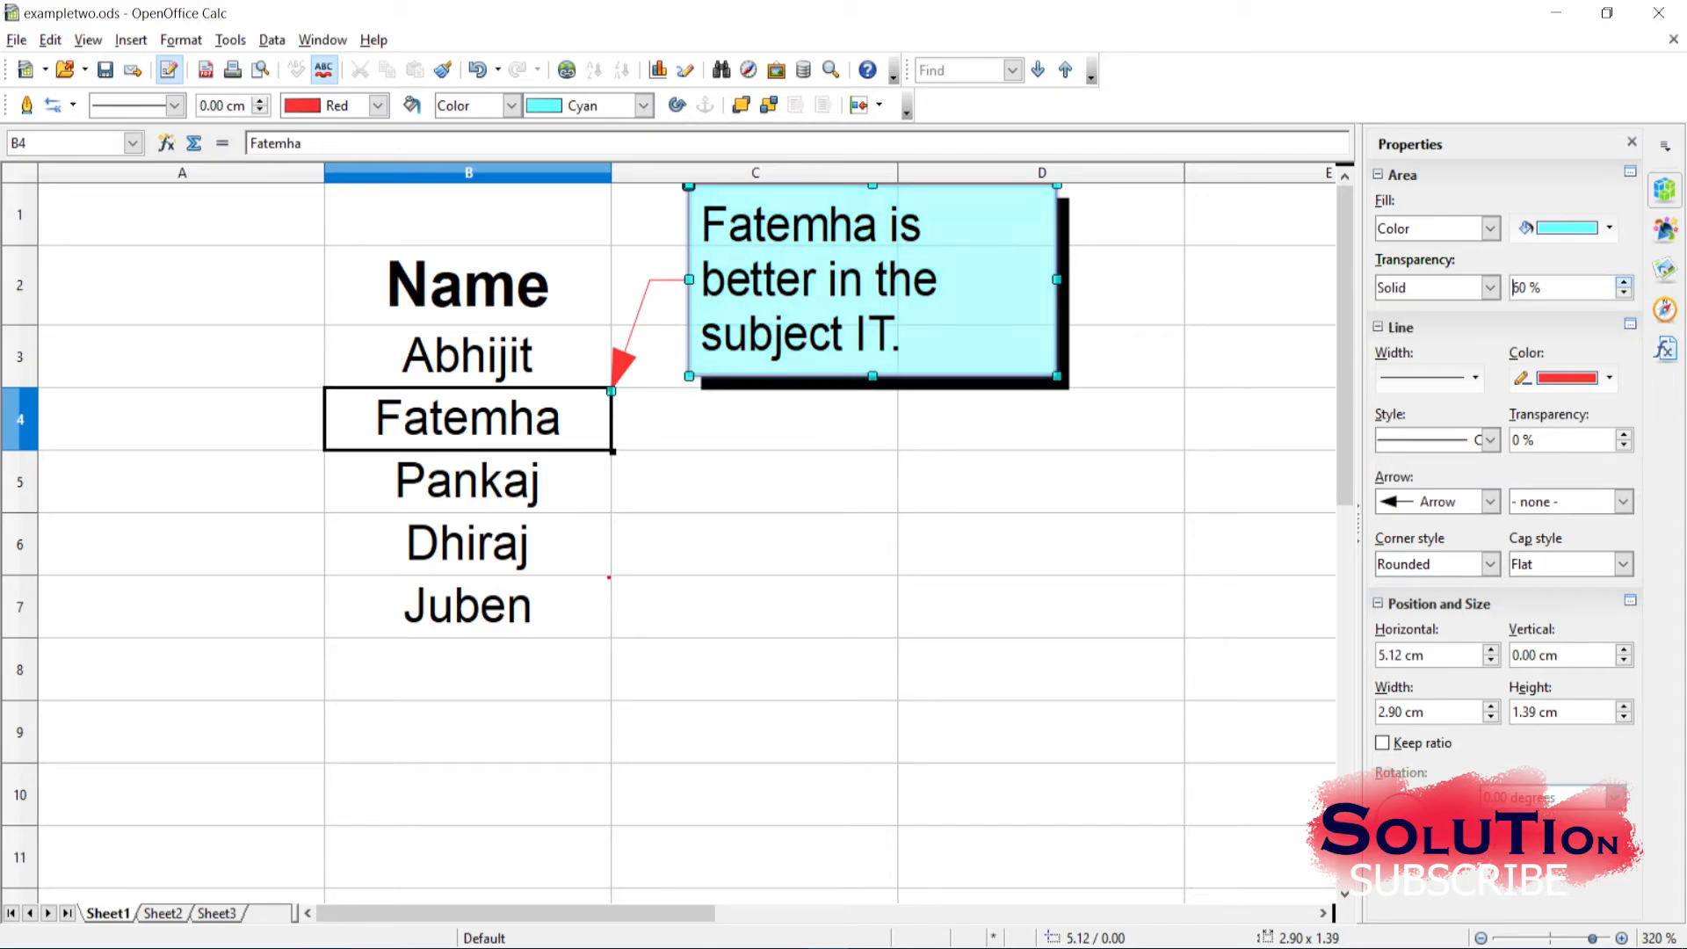
{"action": "left_click", "coordinate": [1624, 282]}
{"action": "left_click", "coordinate": [1624, 282]}
{"action": "left_click", "coordinate": [1624, 282]}
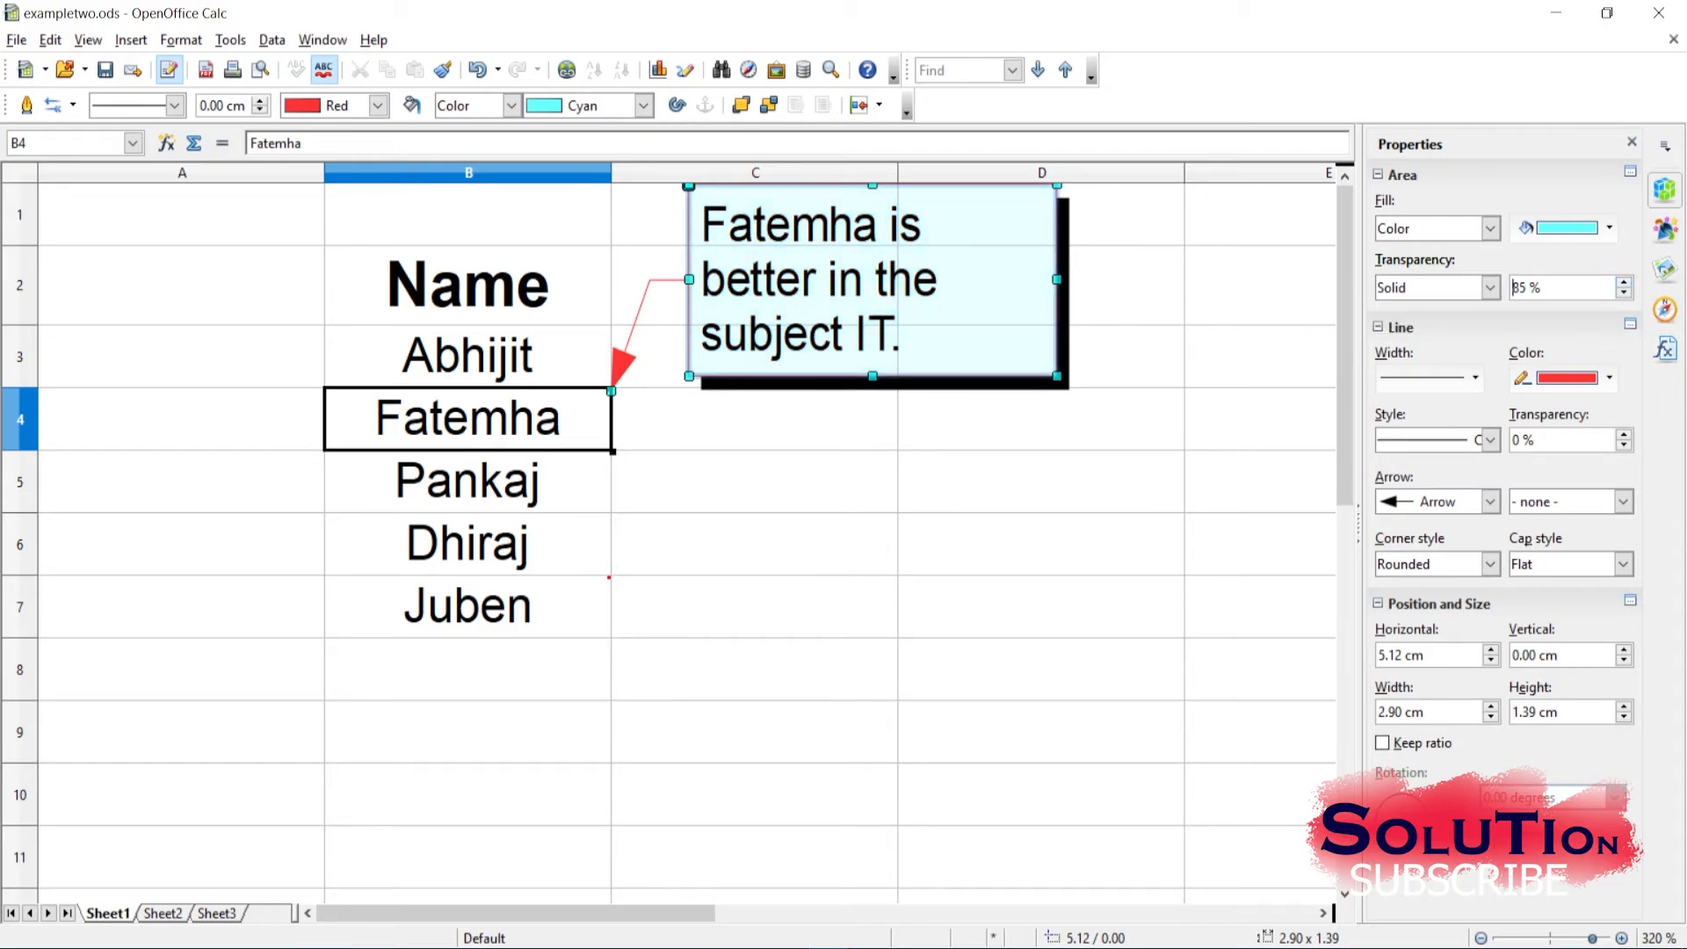
Set the comment box's corner style to Mitered and its line style to Line with Fine Dots
{"action": "left_click", "coordinate": [1490, 564]}
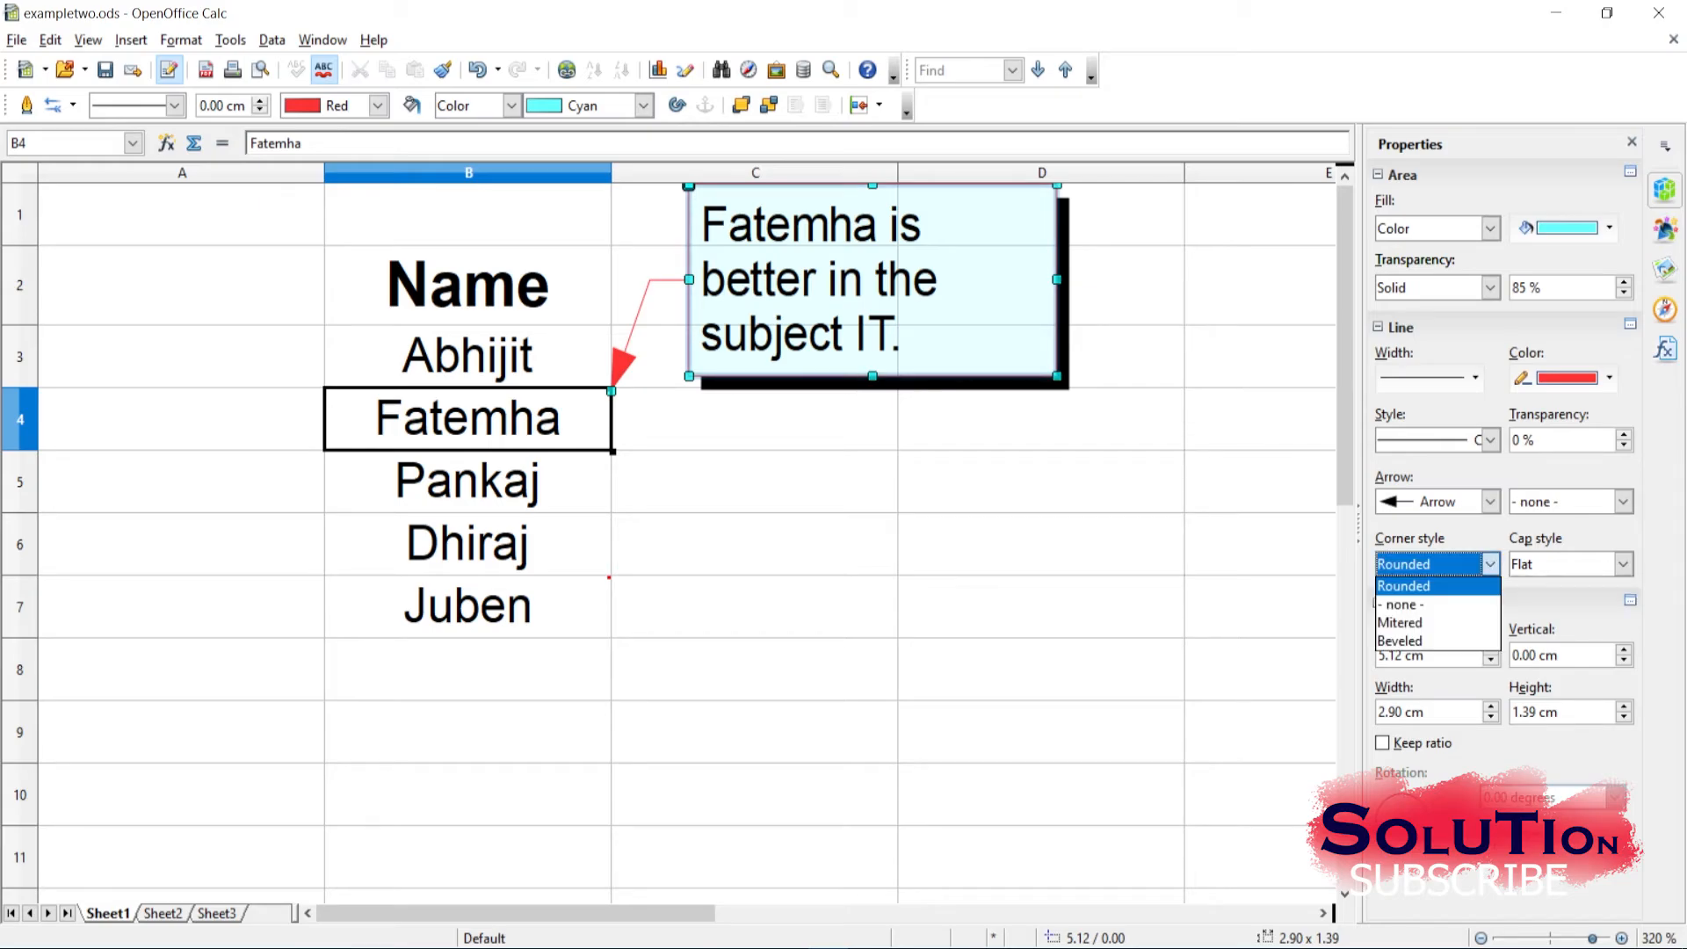
{"action": "left_click", "coordinate": [1406, 622]}
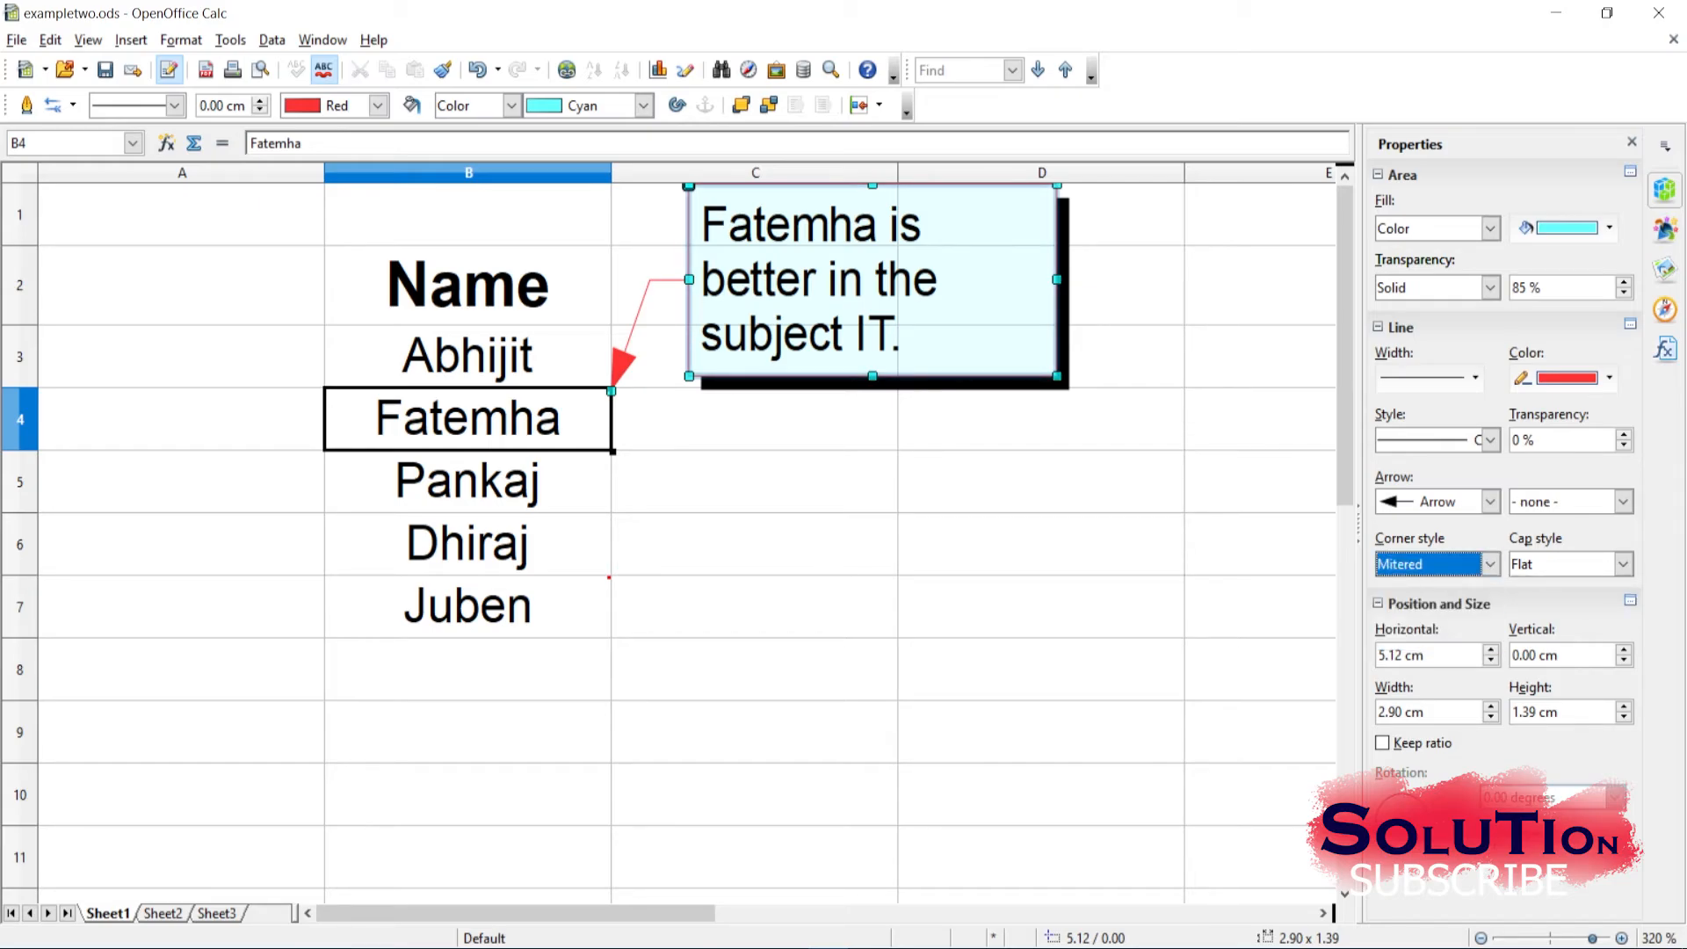
{"action": "left_click", "coordinate": [1491, 440]}
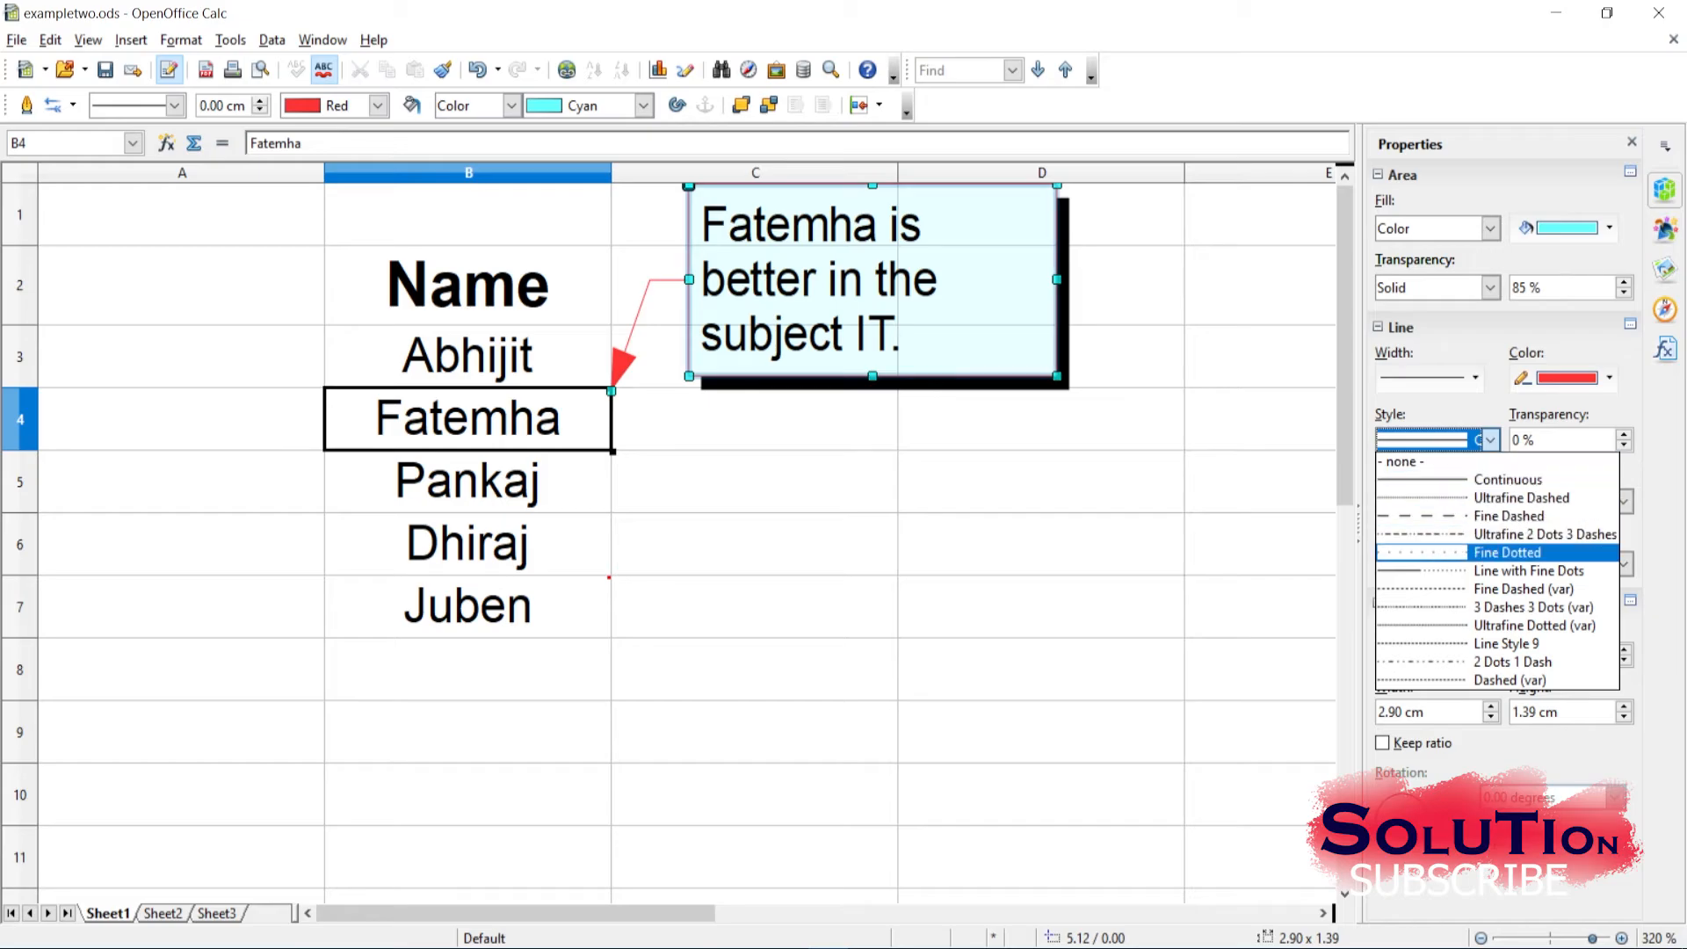
{"action": "left_click", "coordinate": [1485, 565]}
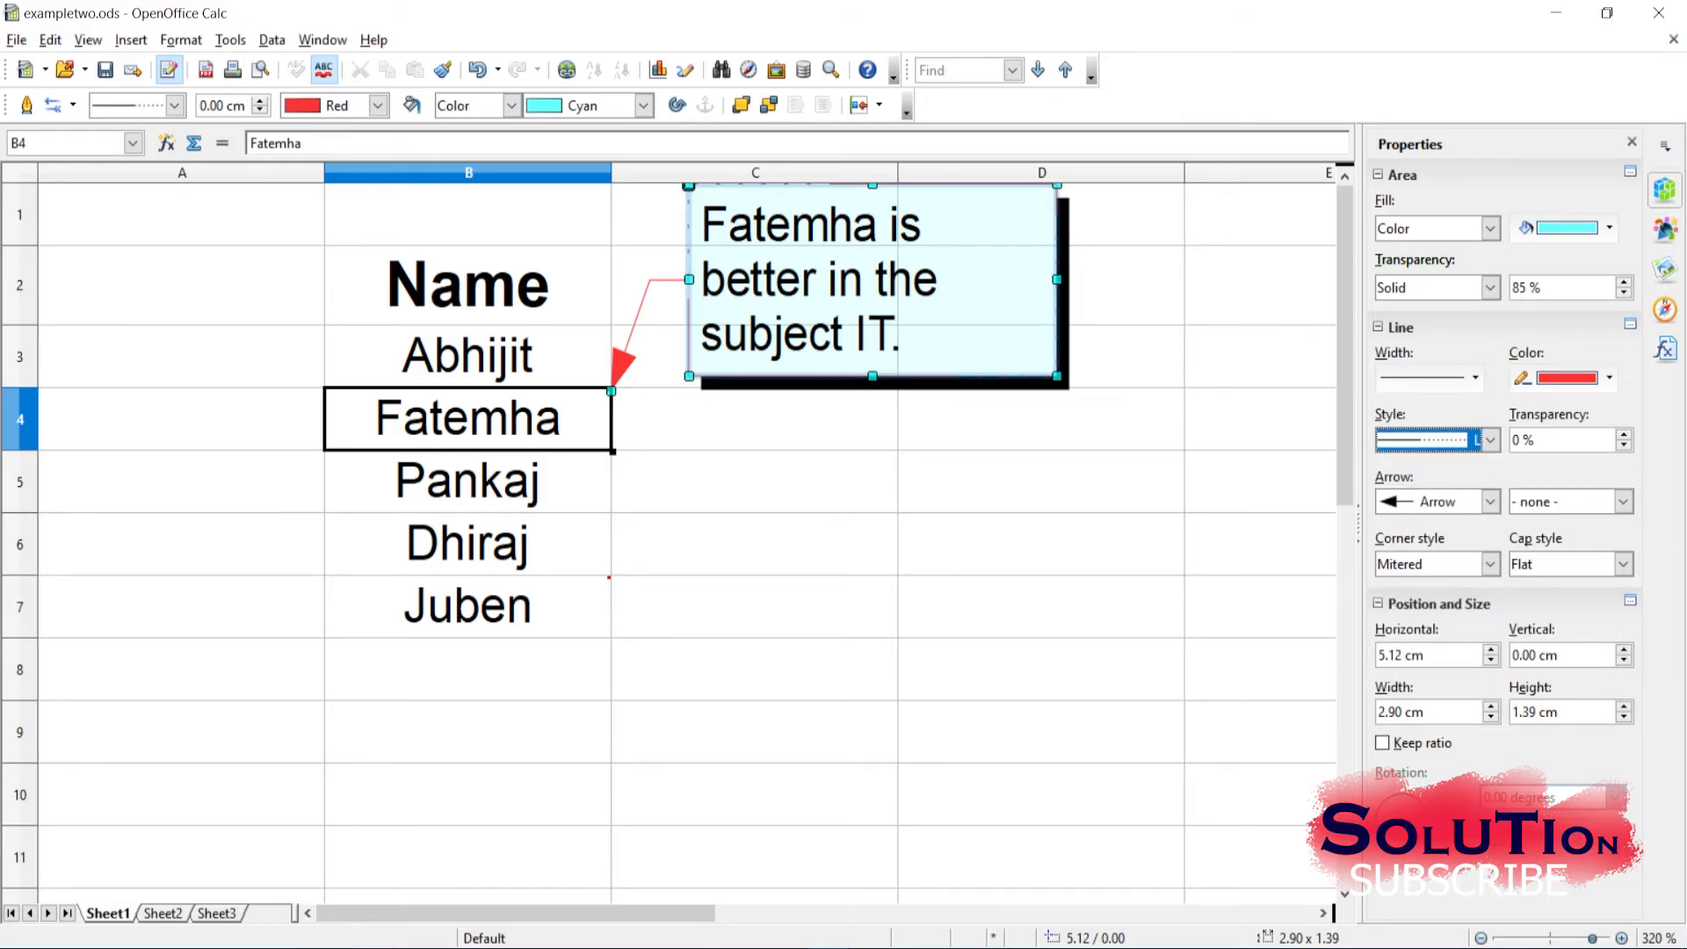
Change the comment connector's arrow style to Circle and deselect the comment box
{"action": "left_click", "coordinate": [1490, 501]}
{"action": "left_click", "coordinate": [1438, 704]}
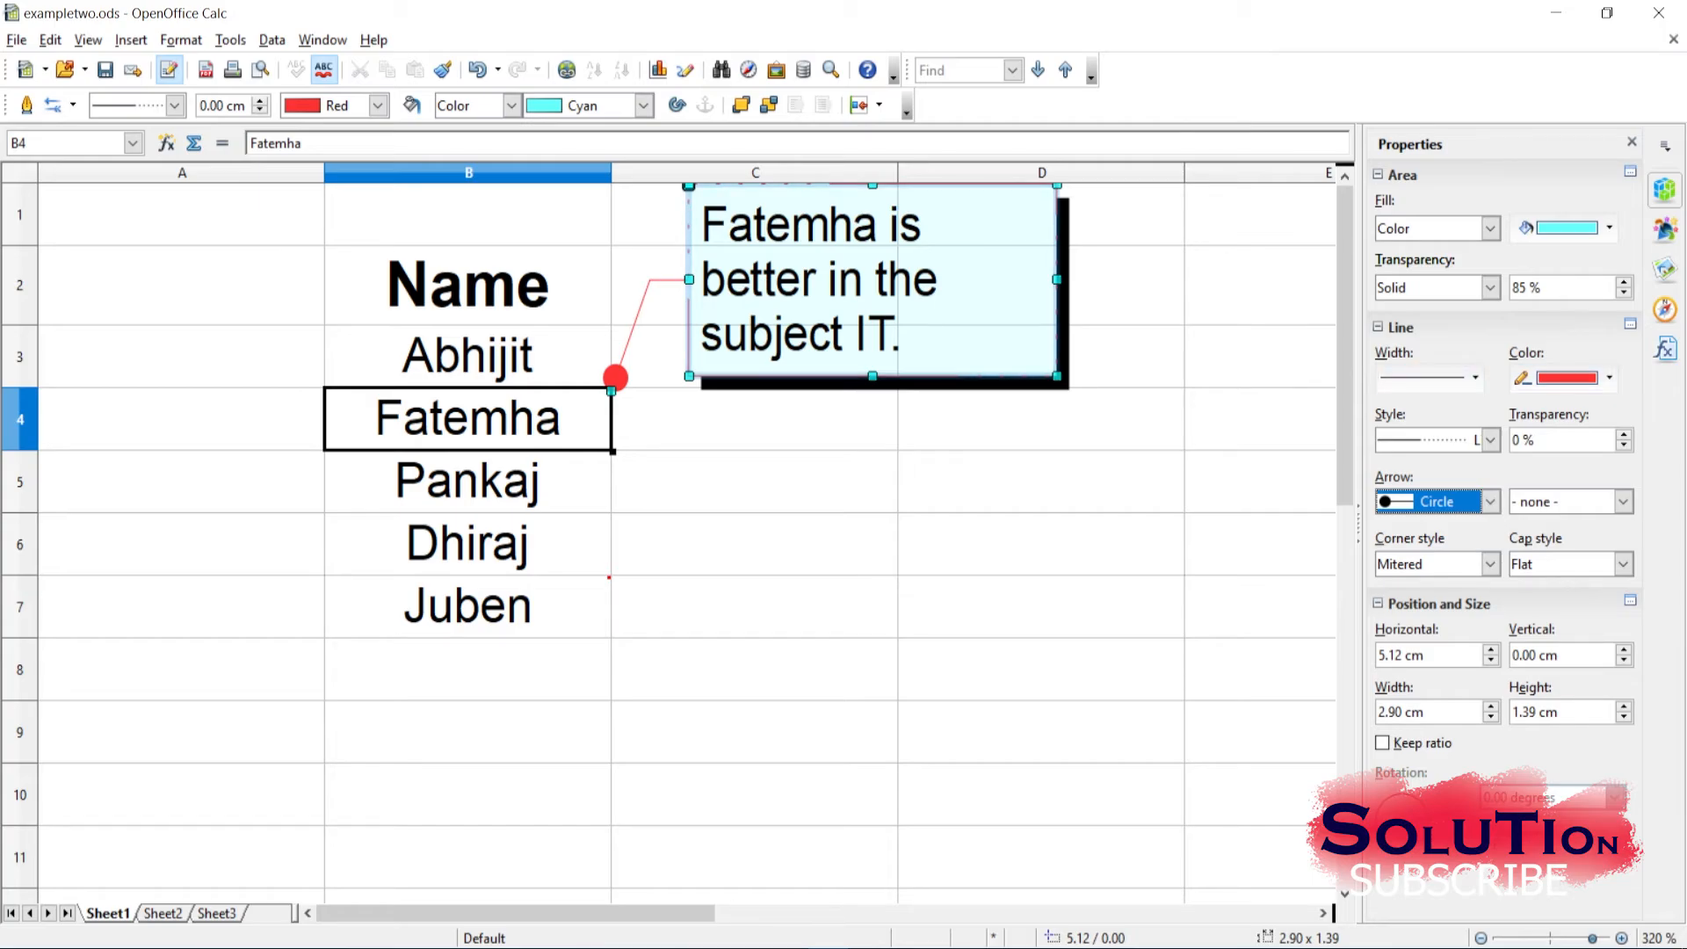
{"action": "left_click", "coordinate": [1042, 481]}
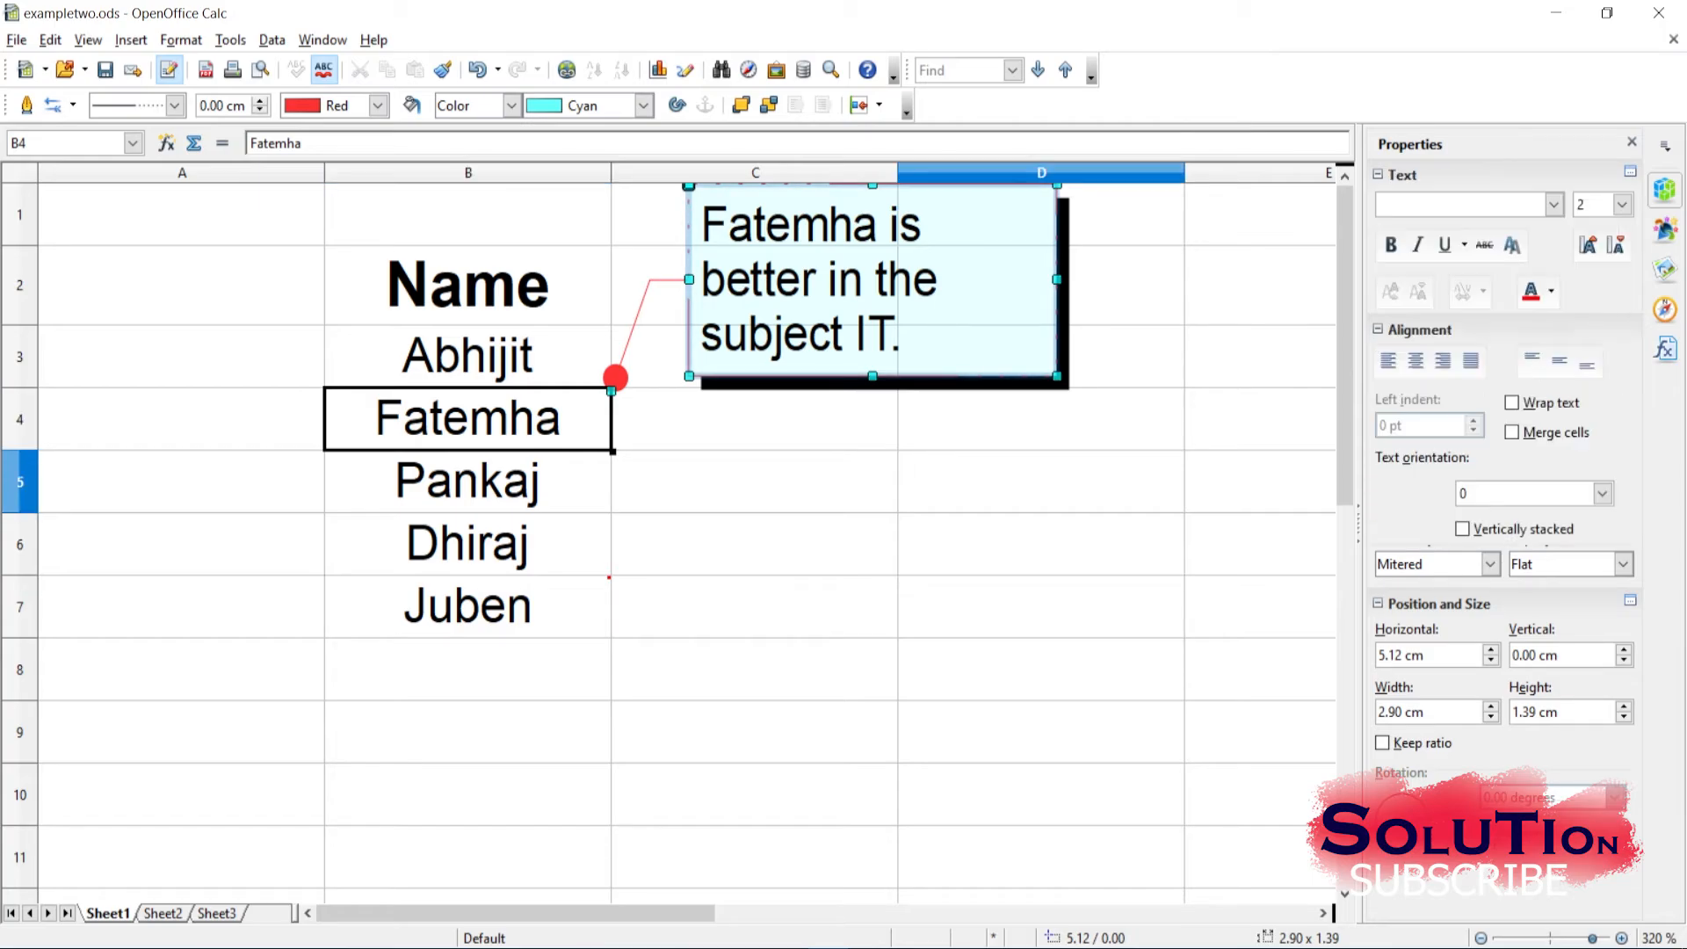
Turn off the permanent display of B4's comment and select empty cell C7
{"action": "right_click", "coordinate": [494, 411]}
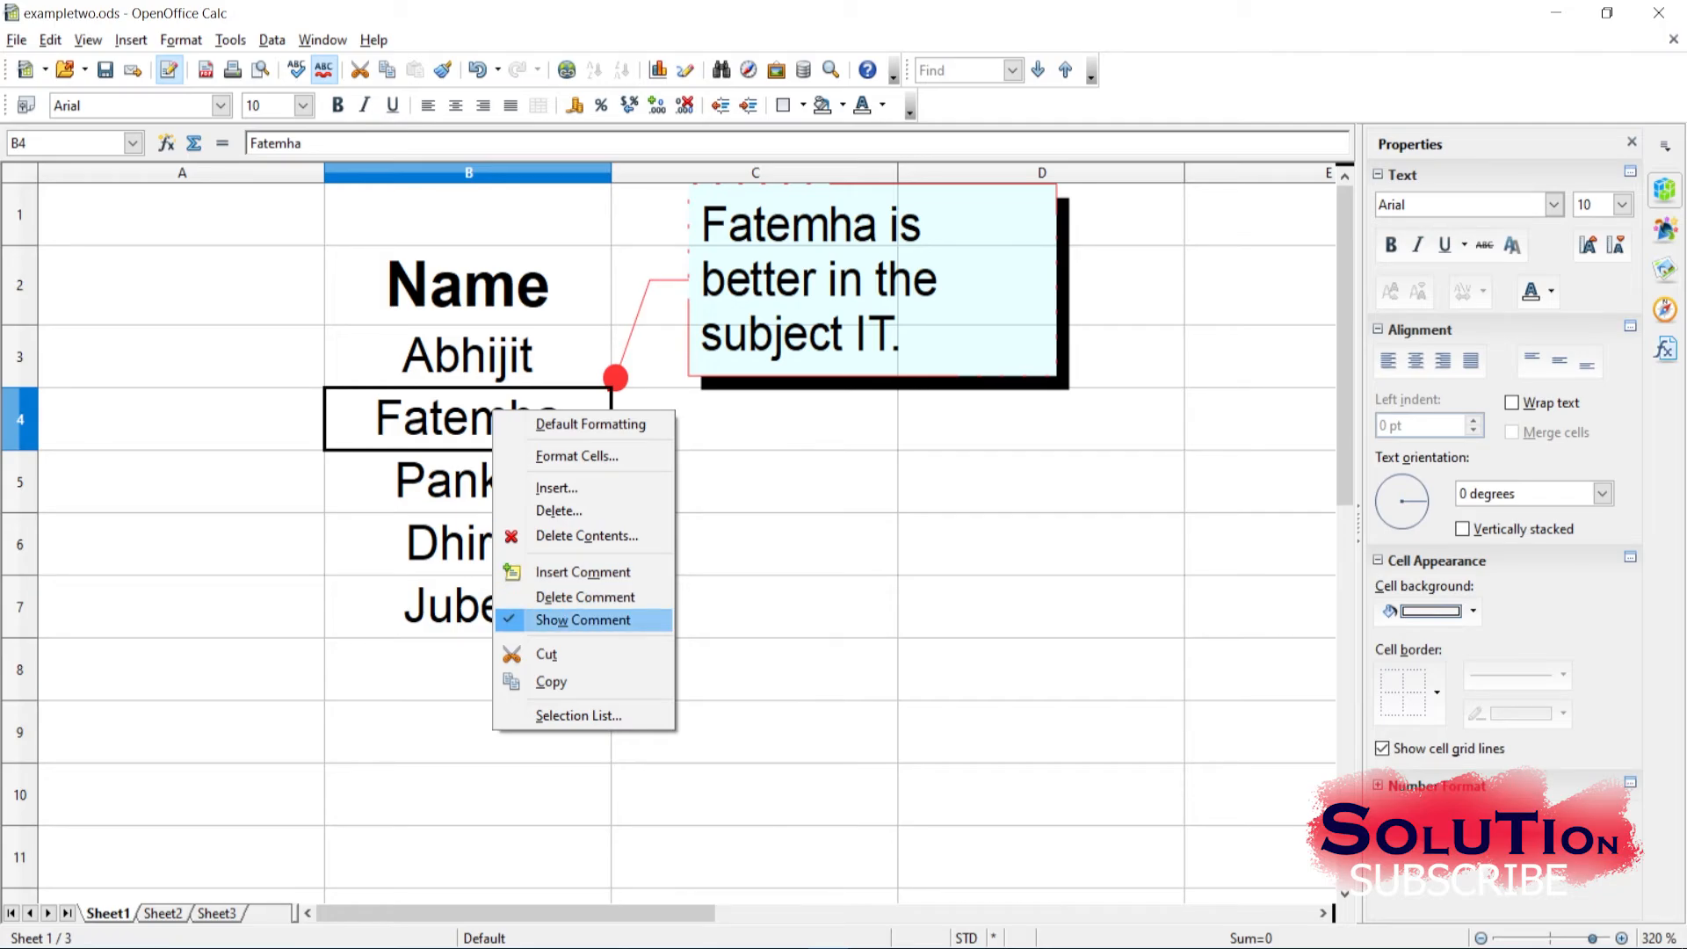
{"action": "left_click", "coordinate": [583, 621]}
{"action": "left_click", "coordinate": [755, 606]}
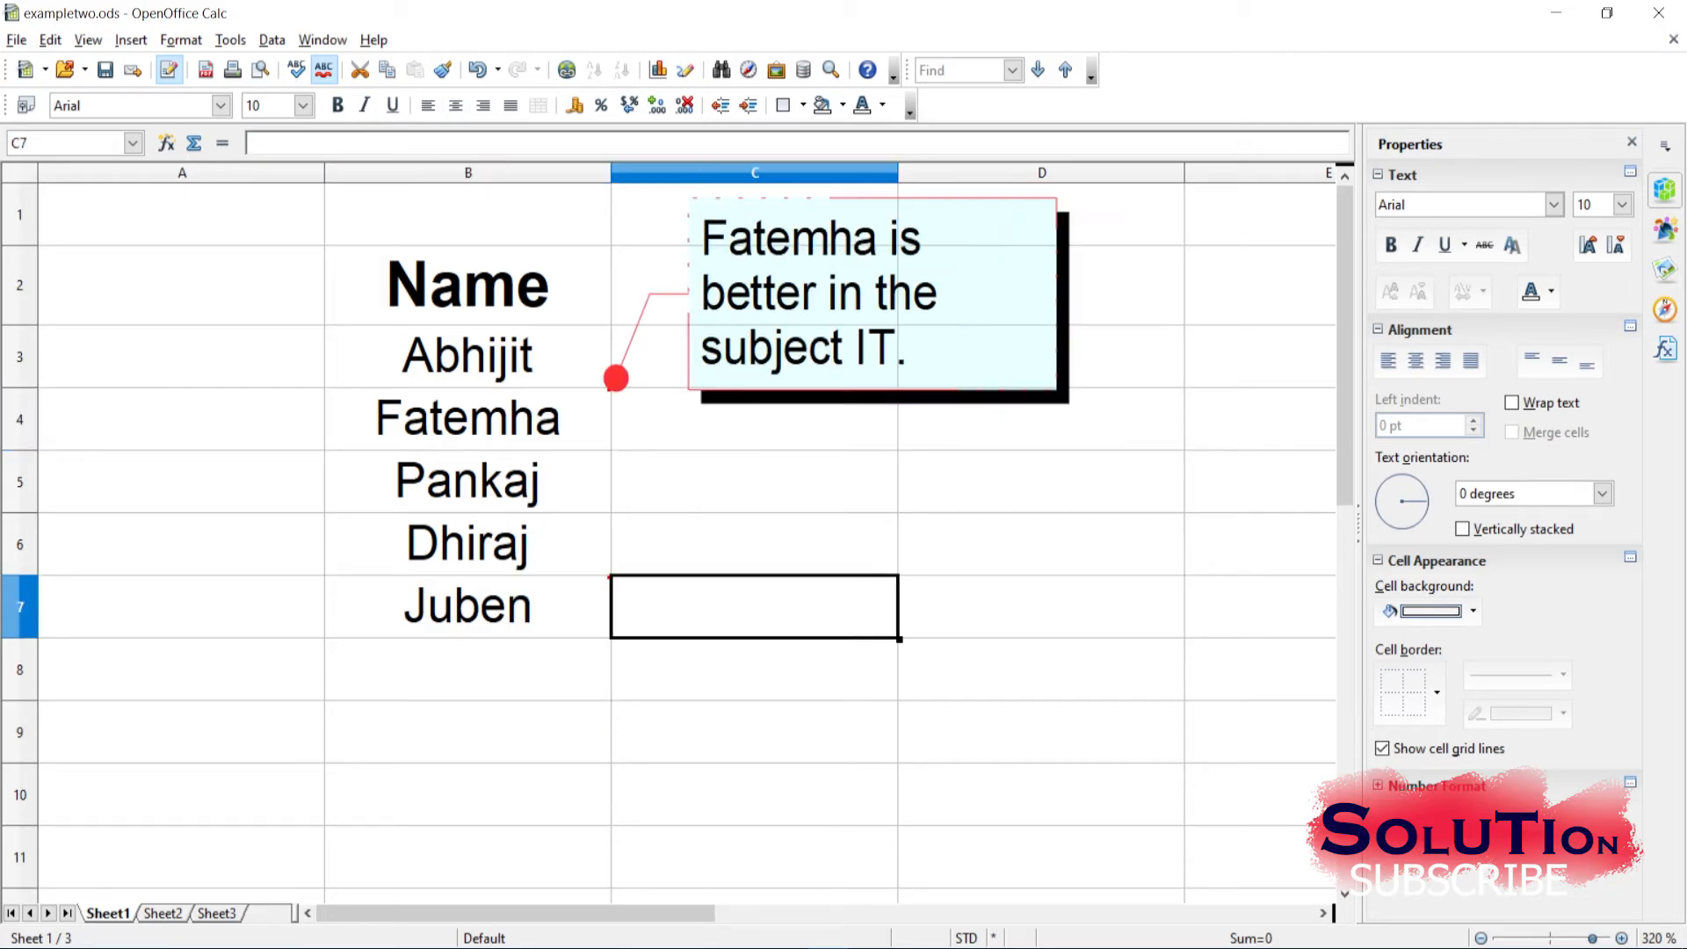
Select cell B4 and view the comments attached to cells B4 and B7
{"action": "left_click", "coordinate": [468, 420]}
{"action": "mouse_move", "coordinate": [468, 419]}
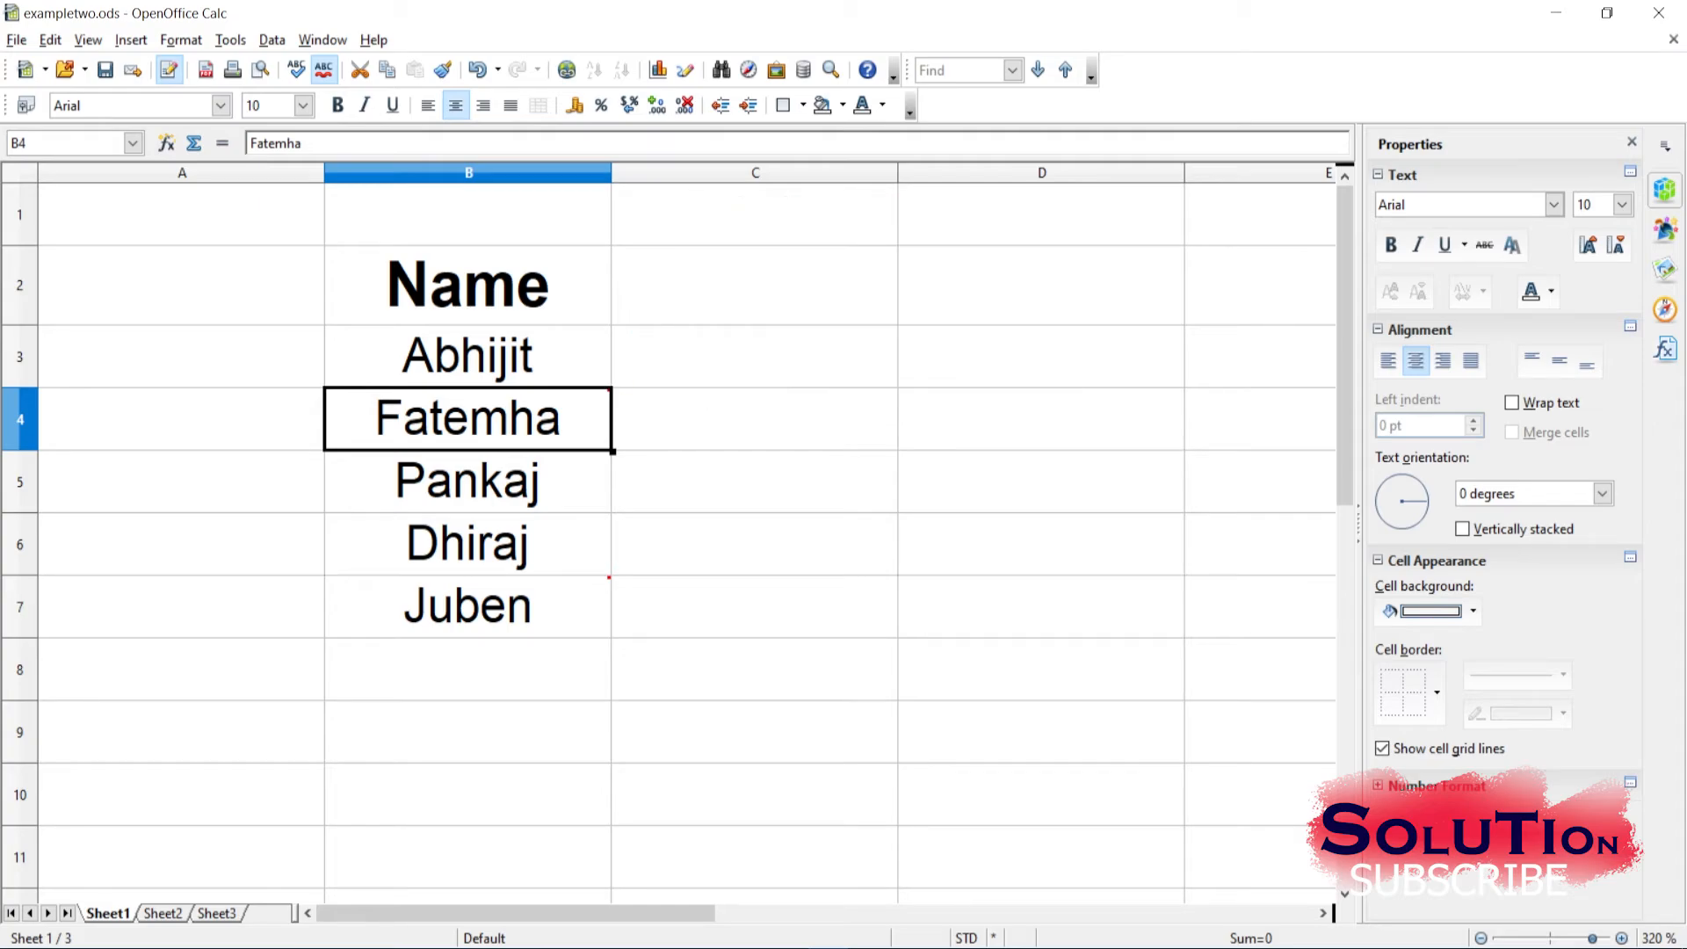
{"action": "mouse_move", "coordinate": [468, 608]}
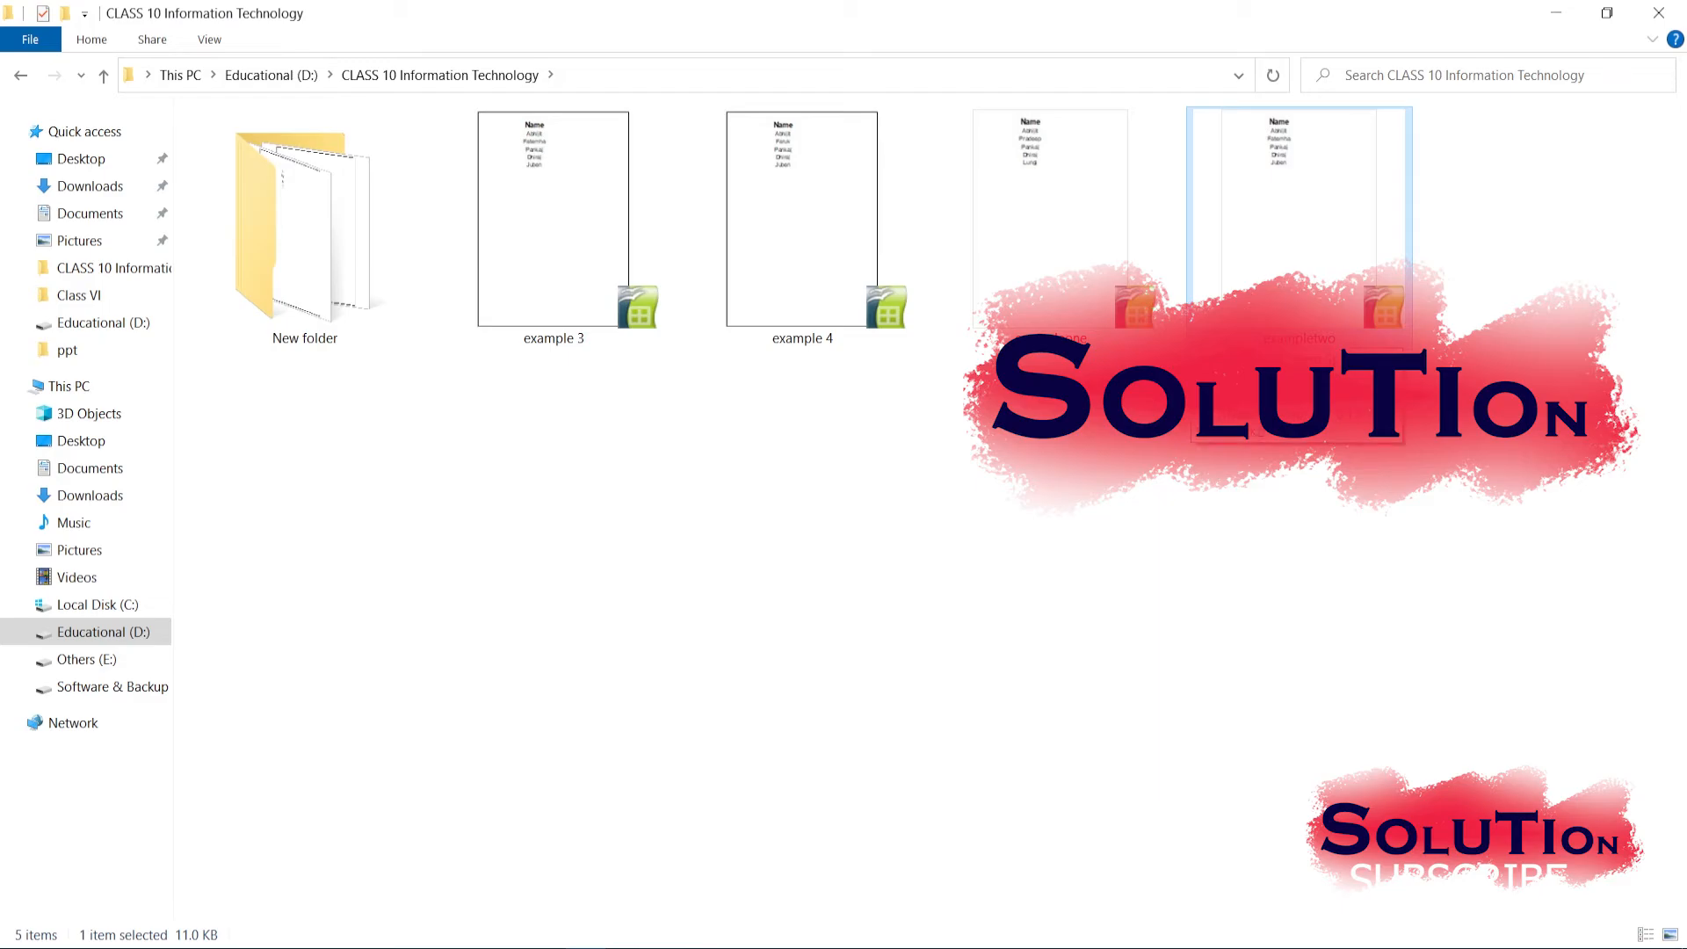
{"action": "left_click", "coordinate": [1265, 510]}
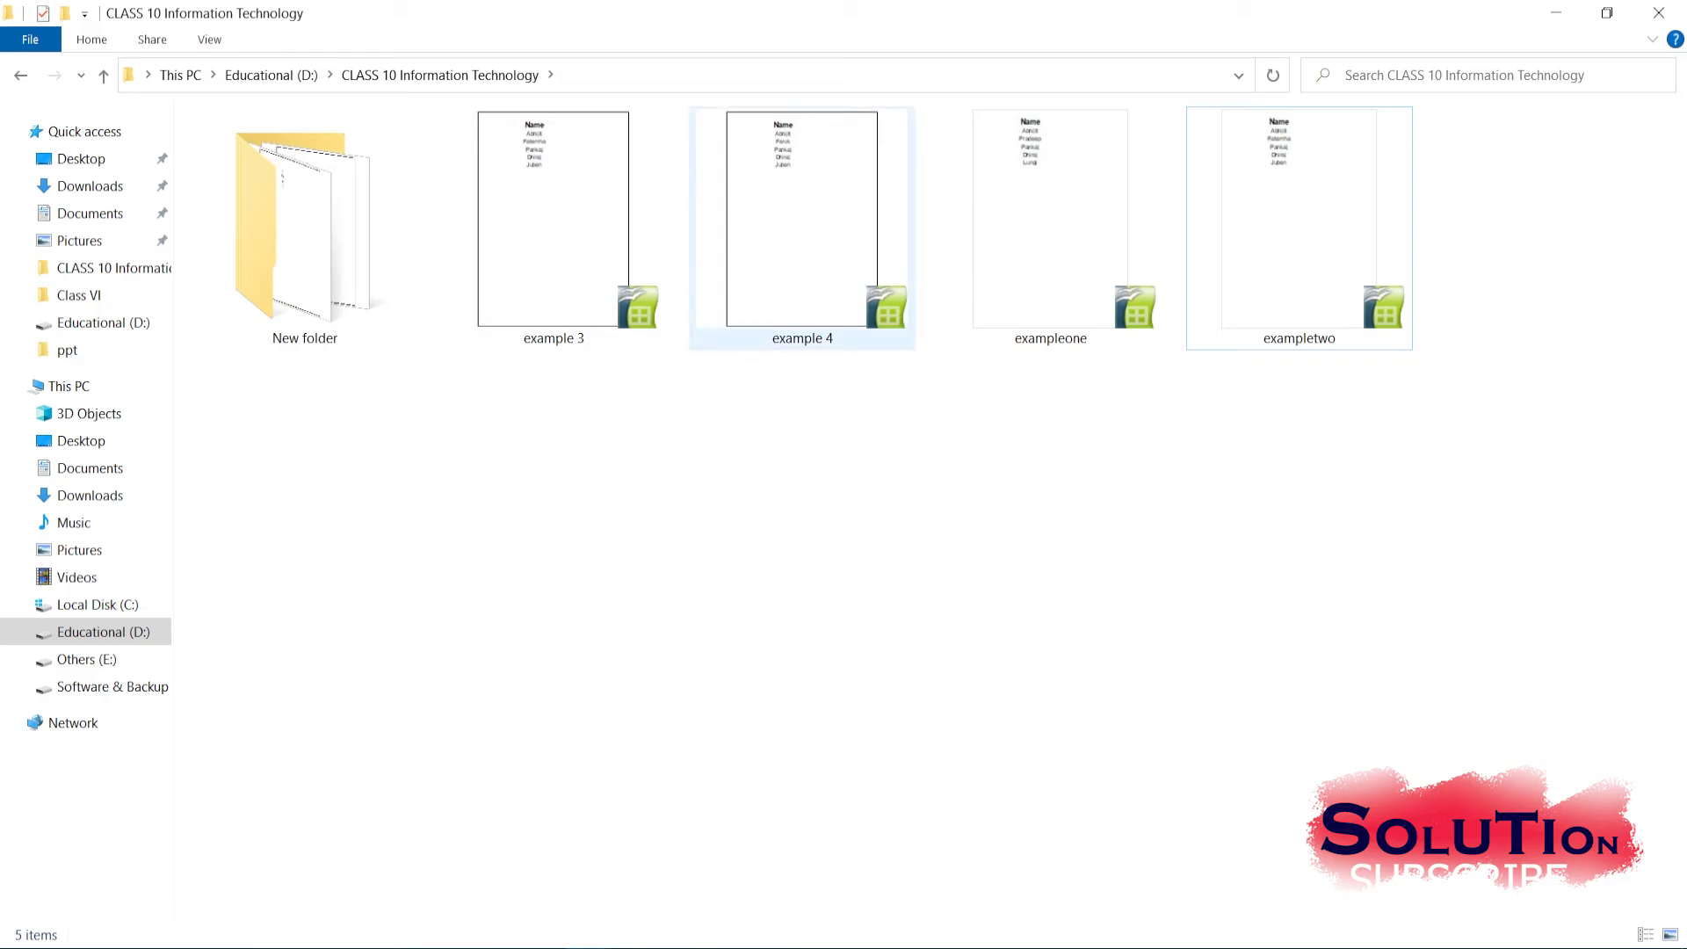
{"action": "double_click", "coordinate": [802, 228]}
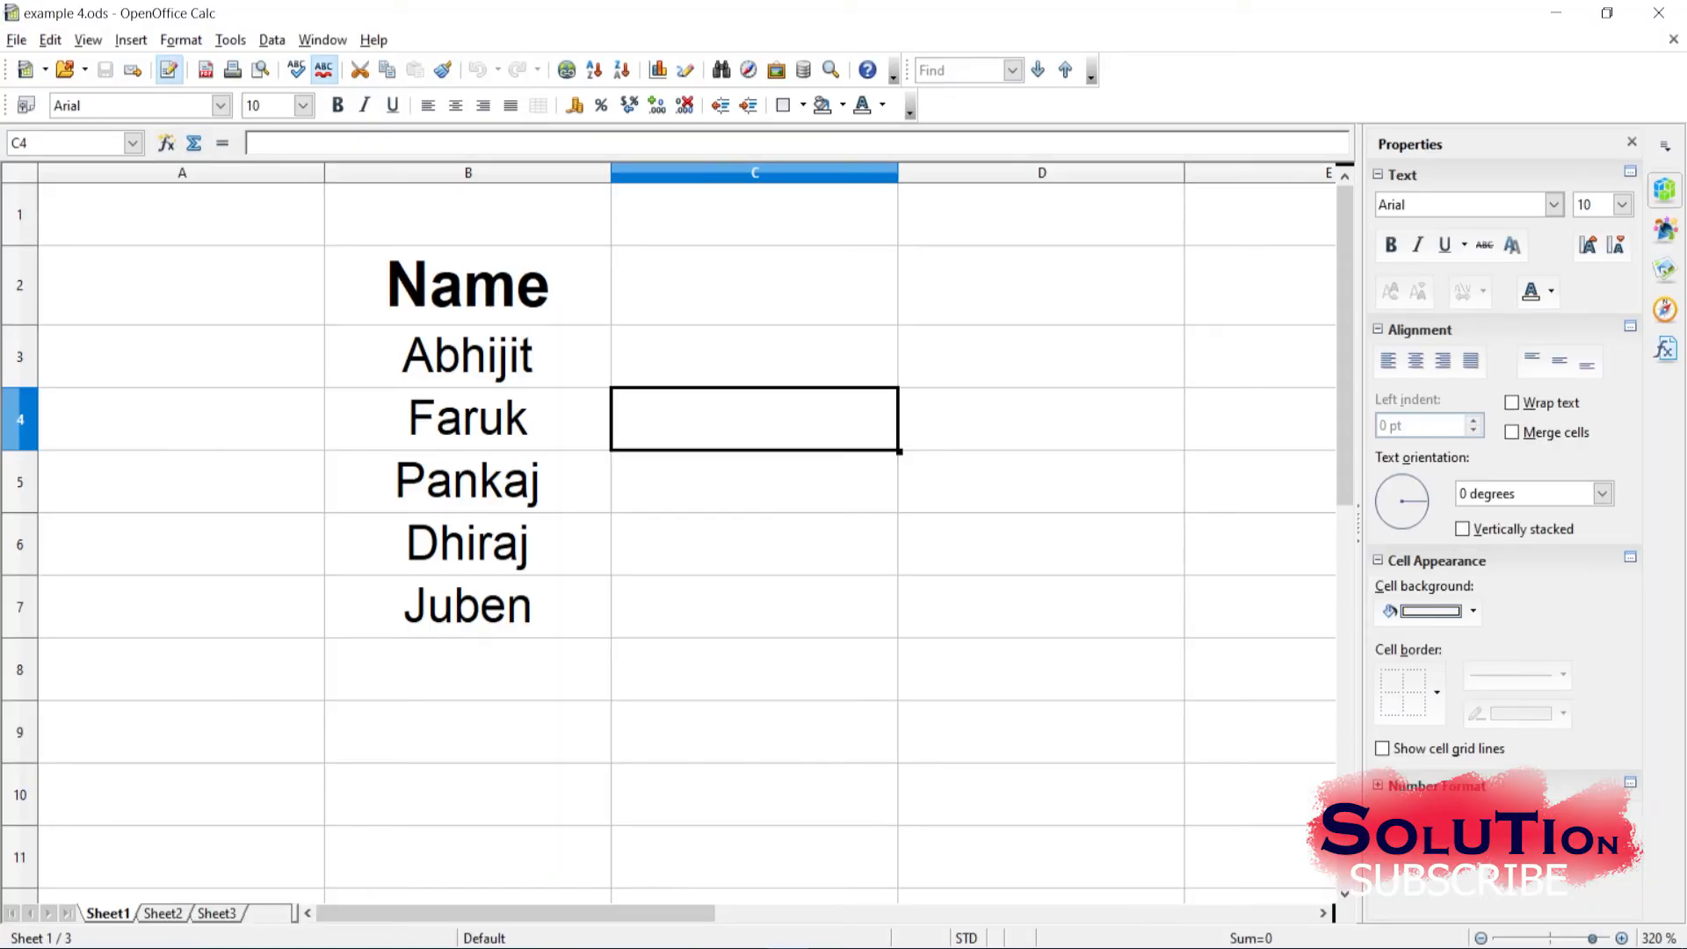
{"action": "left_click", "coordinate": [50, 39]}
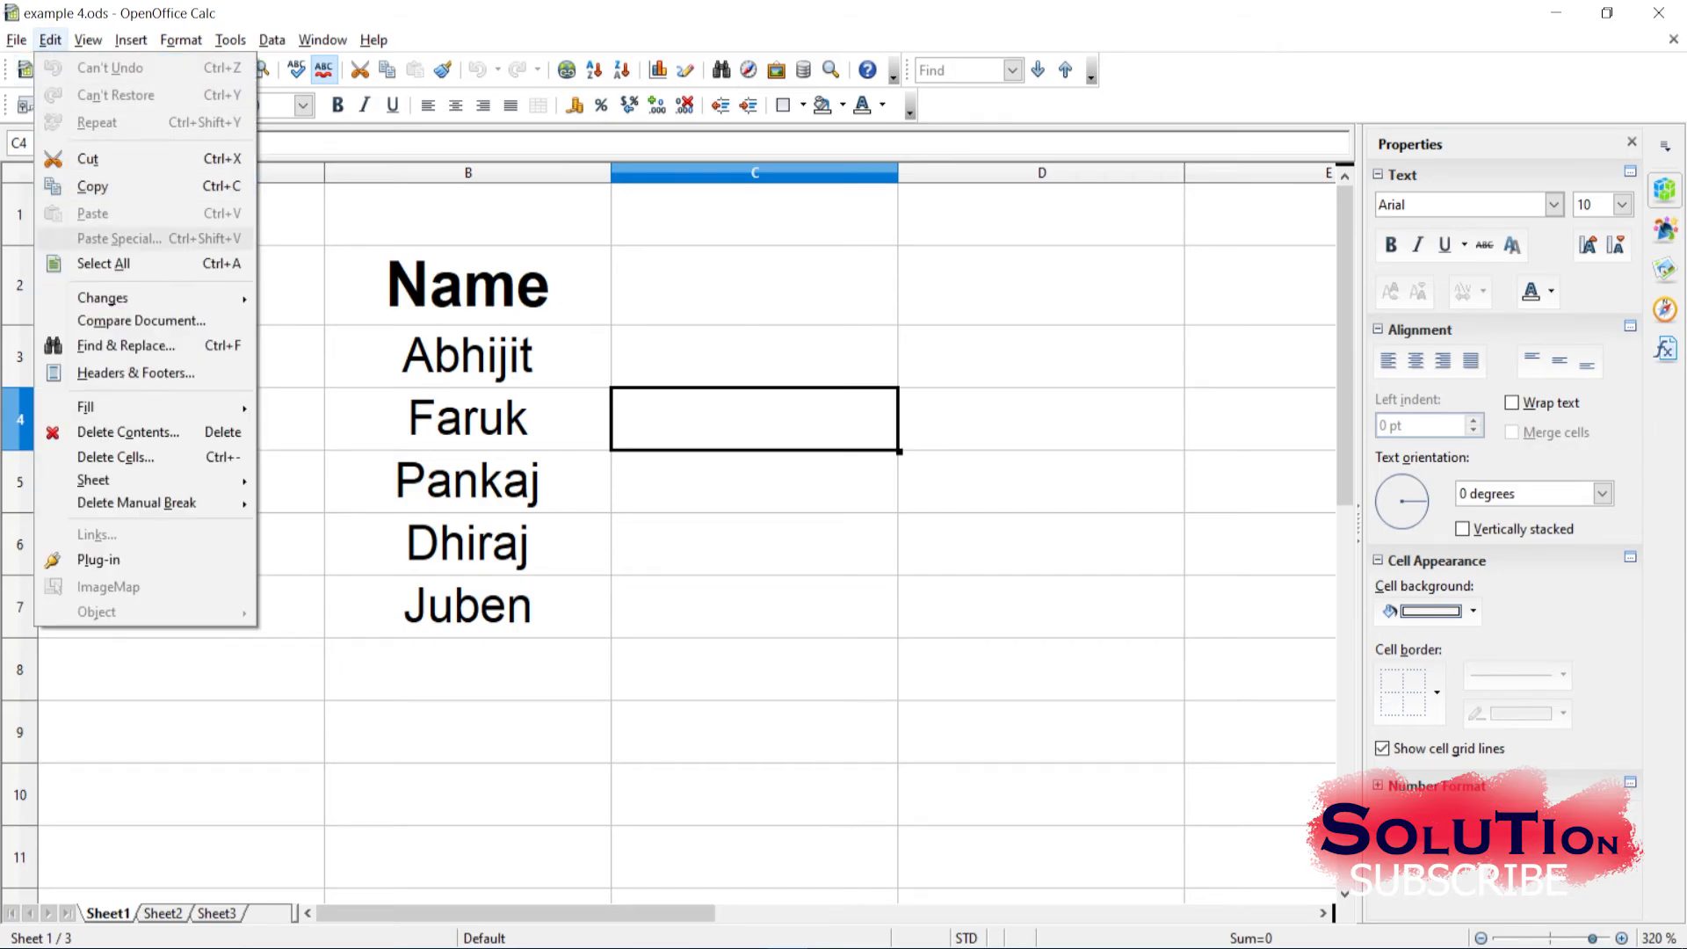
{"action": "mouse_move", "coordinate": [102, 298]}
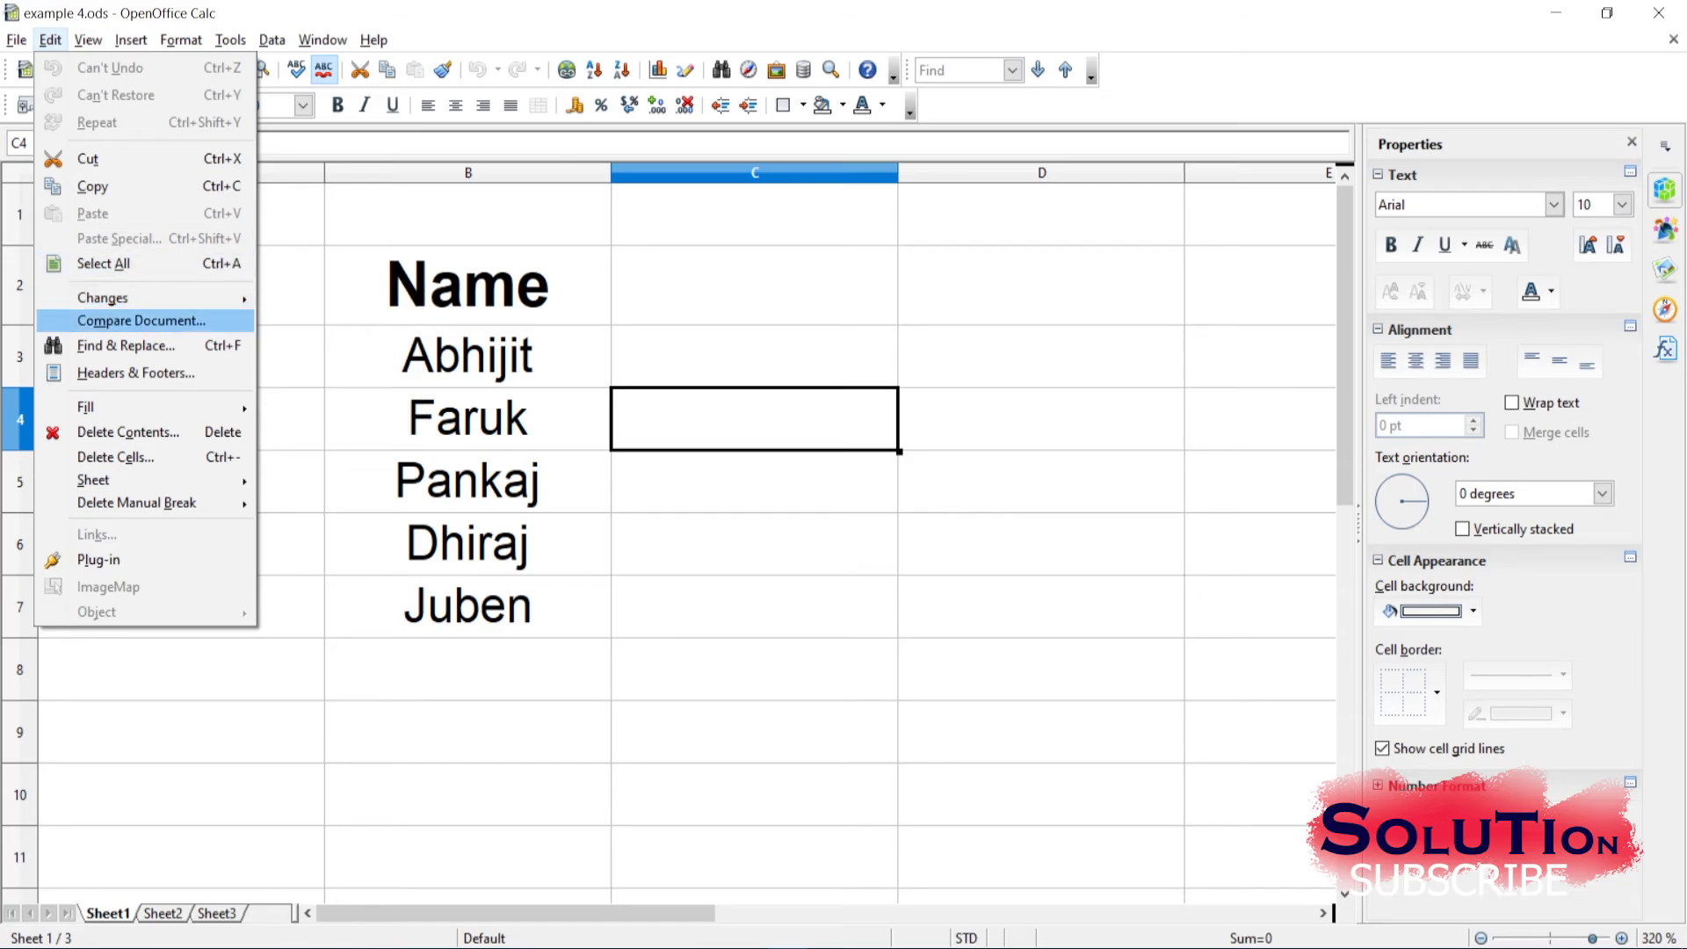
{"action": "key", "text": "Escape"}
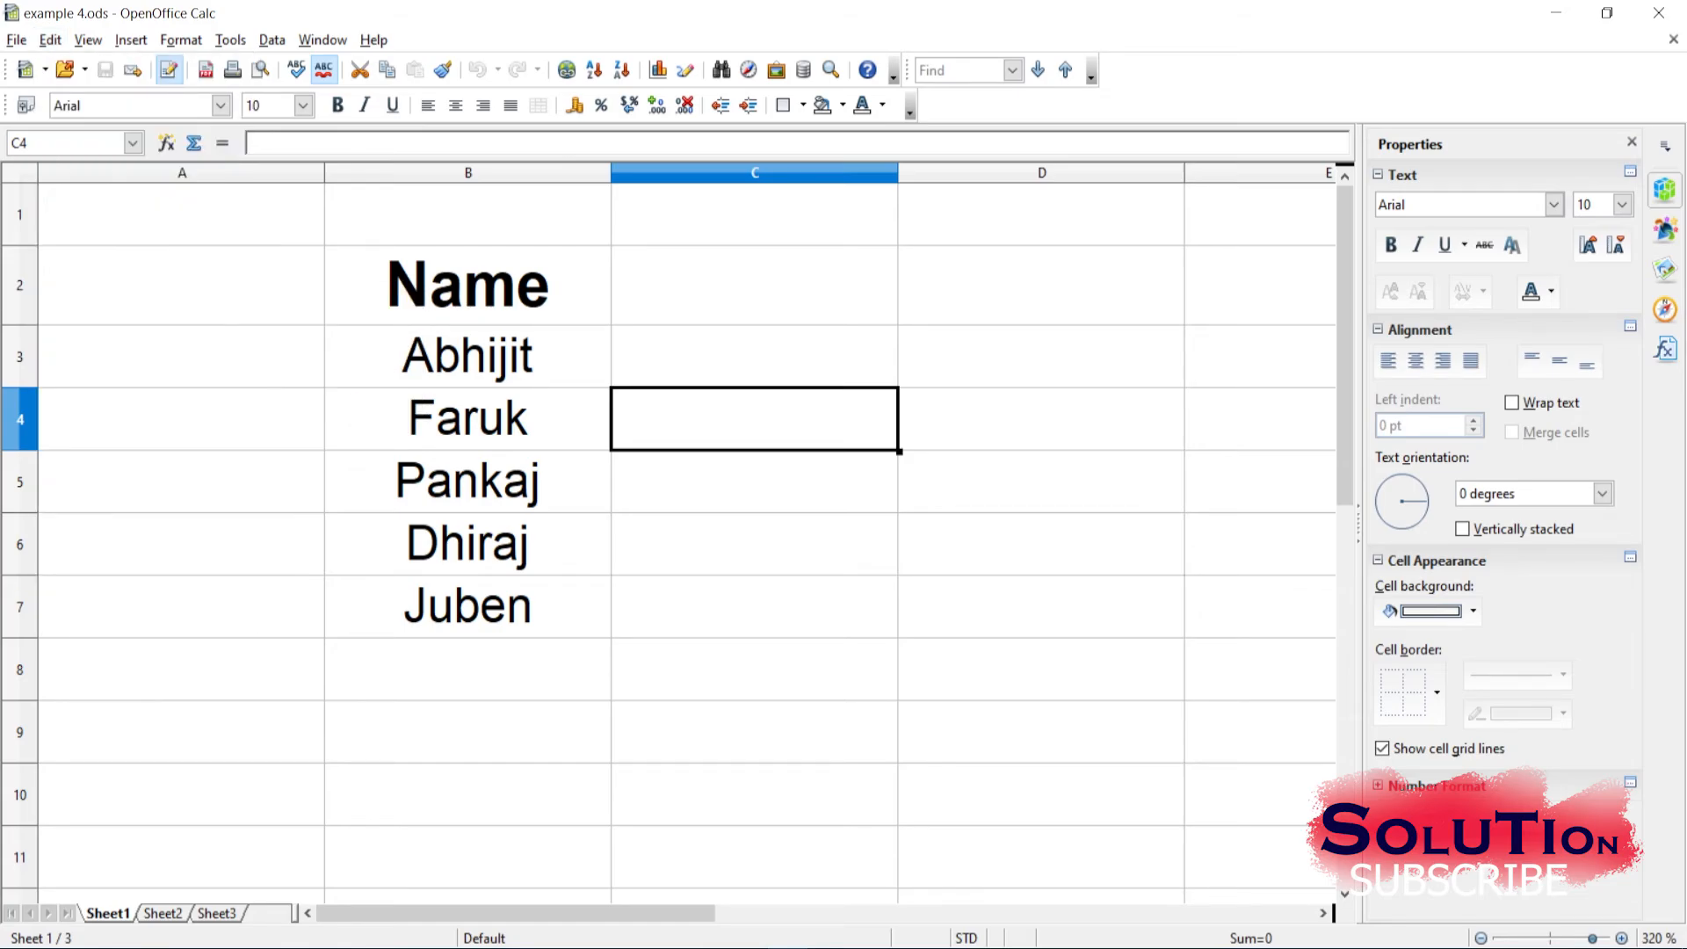
{"action": "left_click", "coordinate": [1659, 12]}
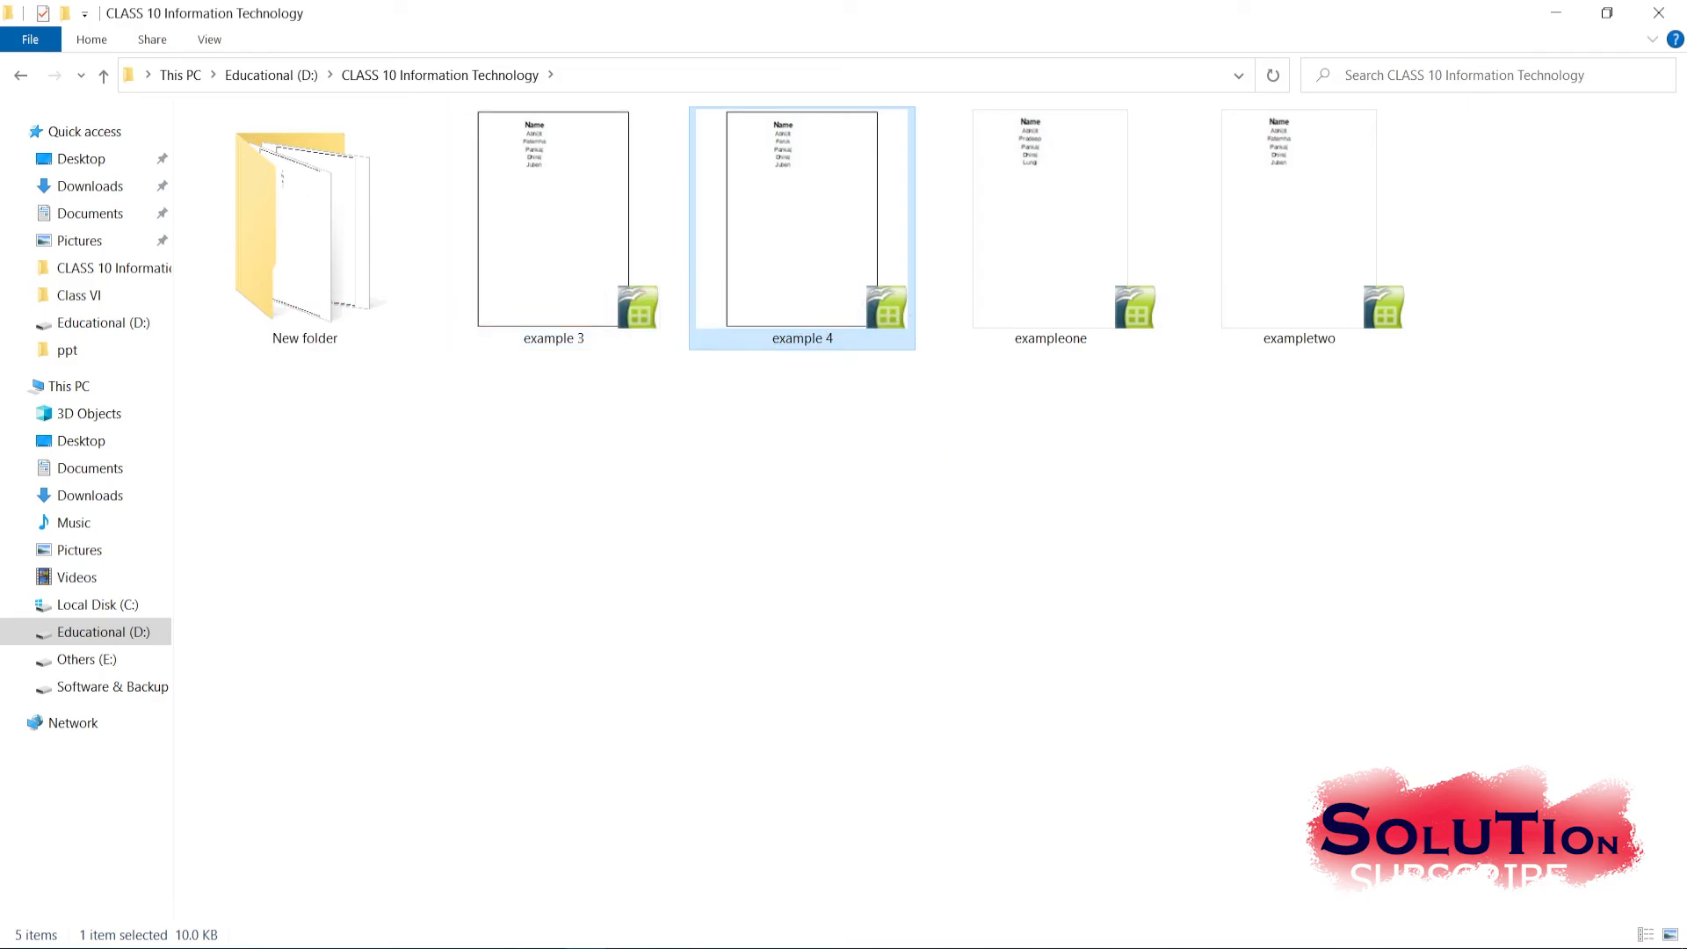
Open the example 4 spreadsheet from the CLASS 10 Information Technology folder
{"action": "left_click", "coordinate": [817, 475]}
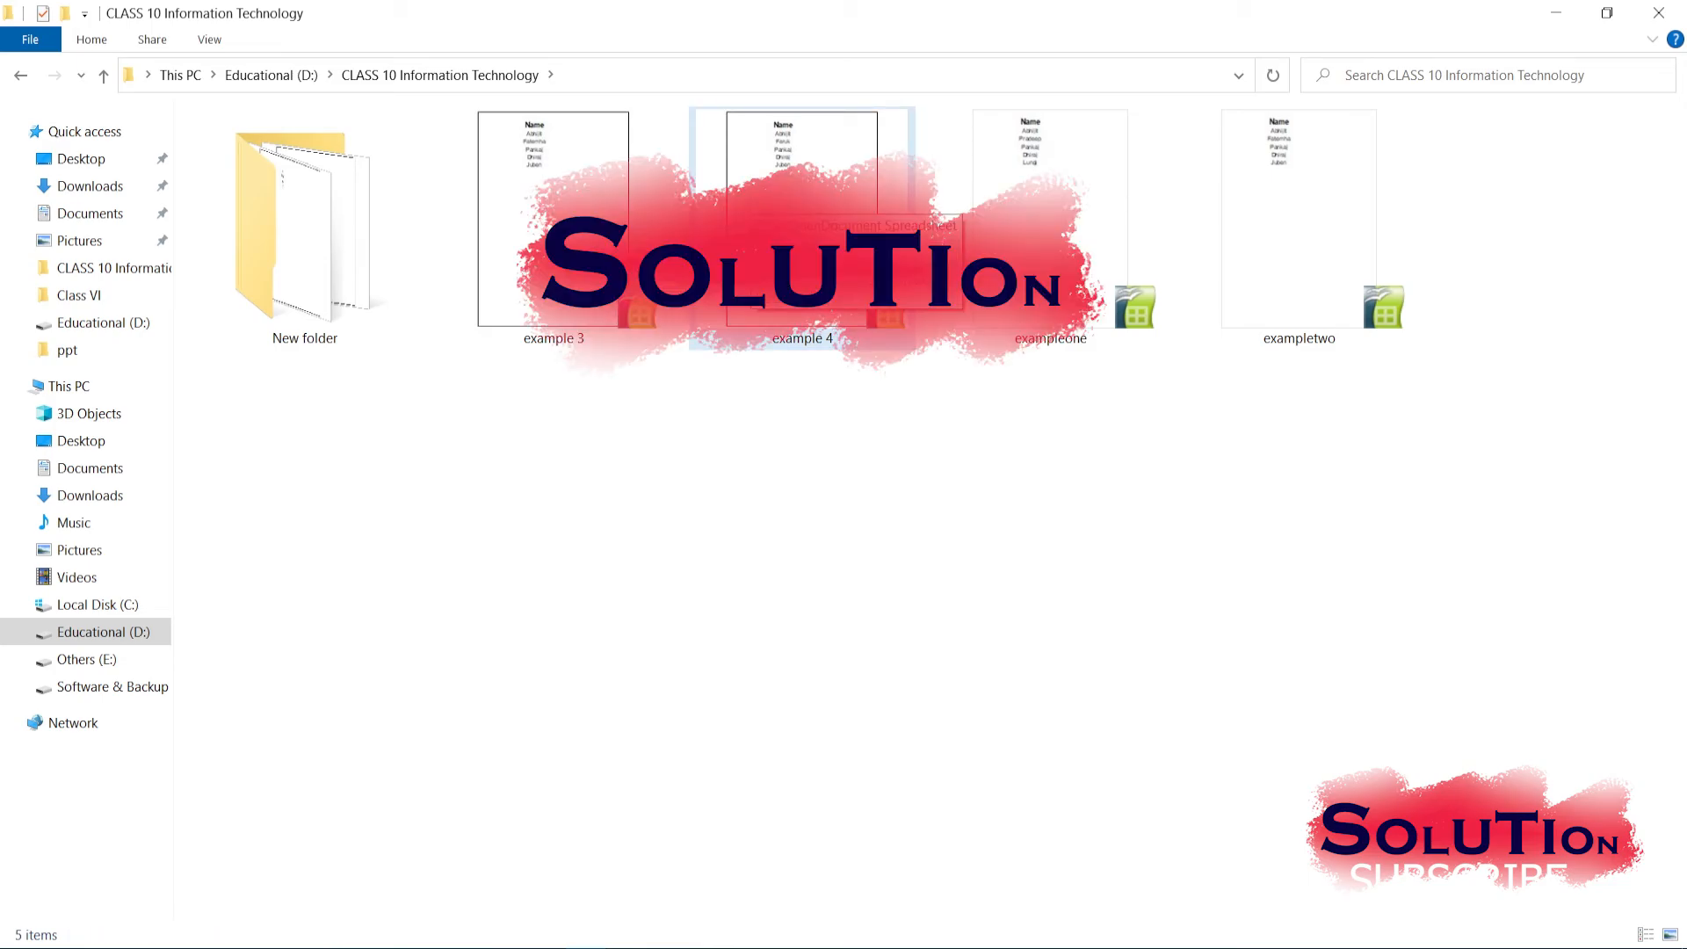
{"action": "left_click", "coordinate": [802, 230]}
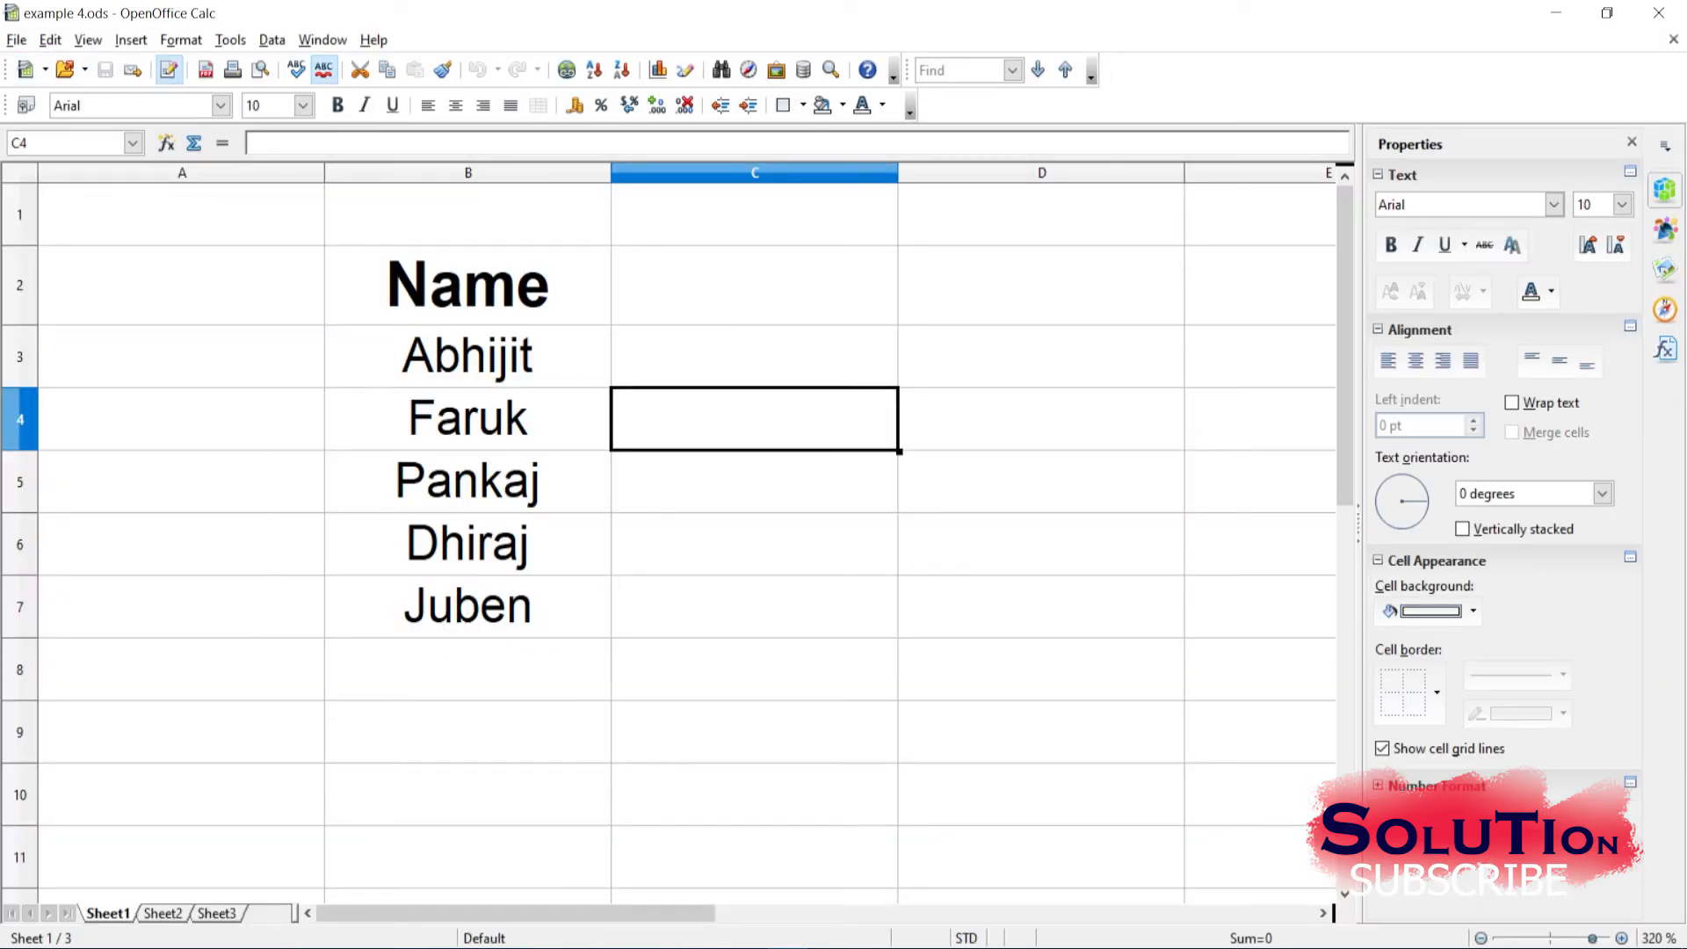
{"action": "left_click", "coordinate": [50, 40]}
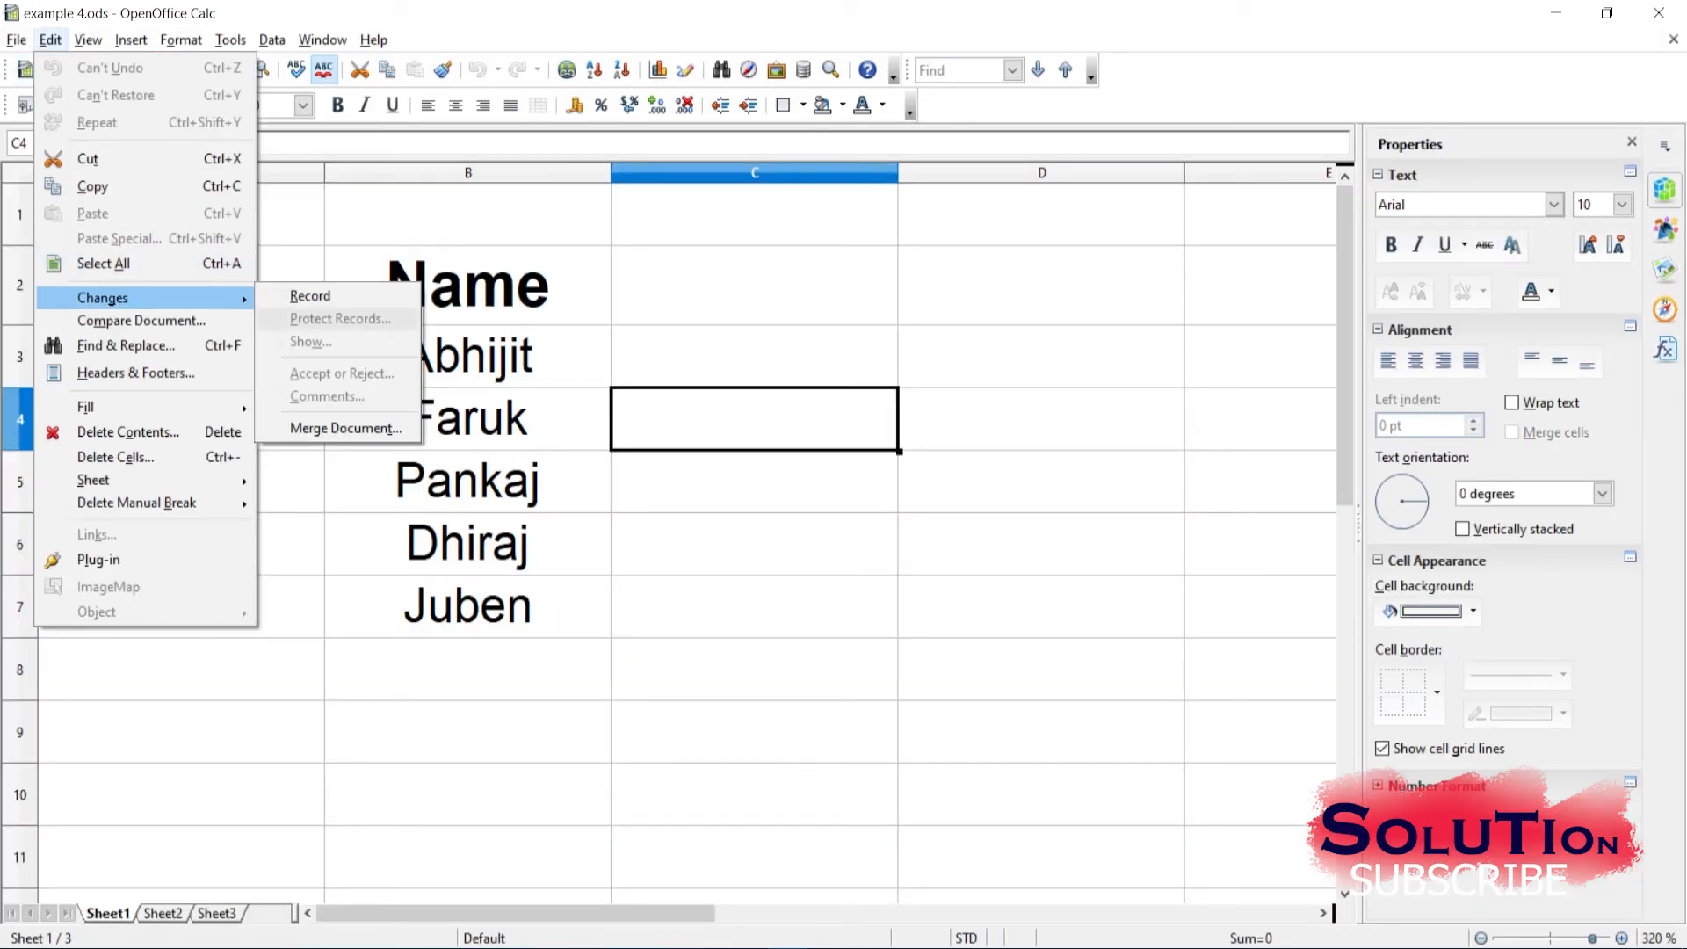
{"action": "left_click", "coordinate": [754, 418]}
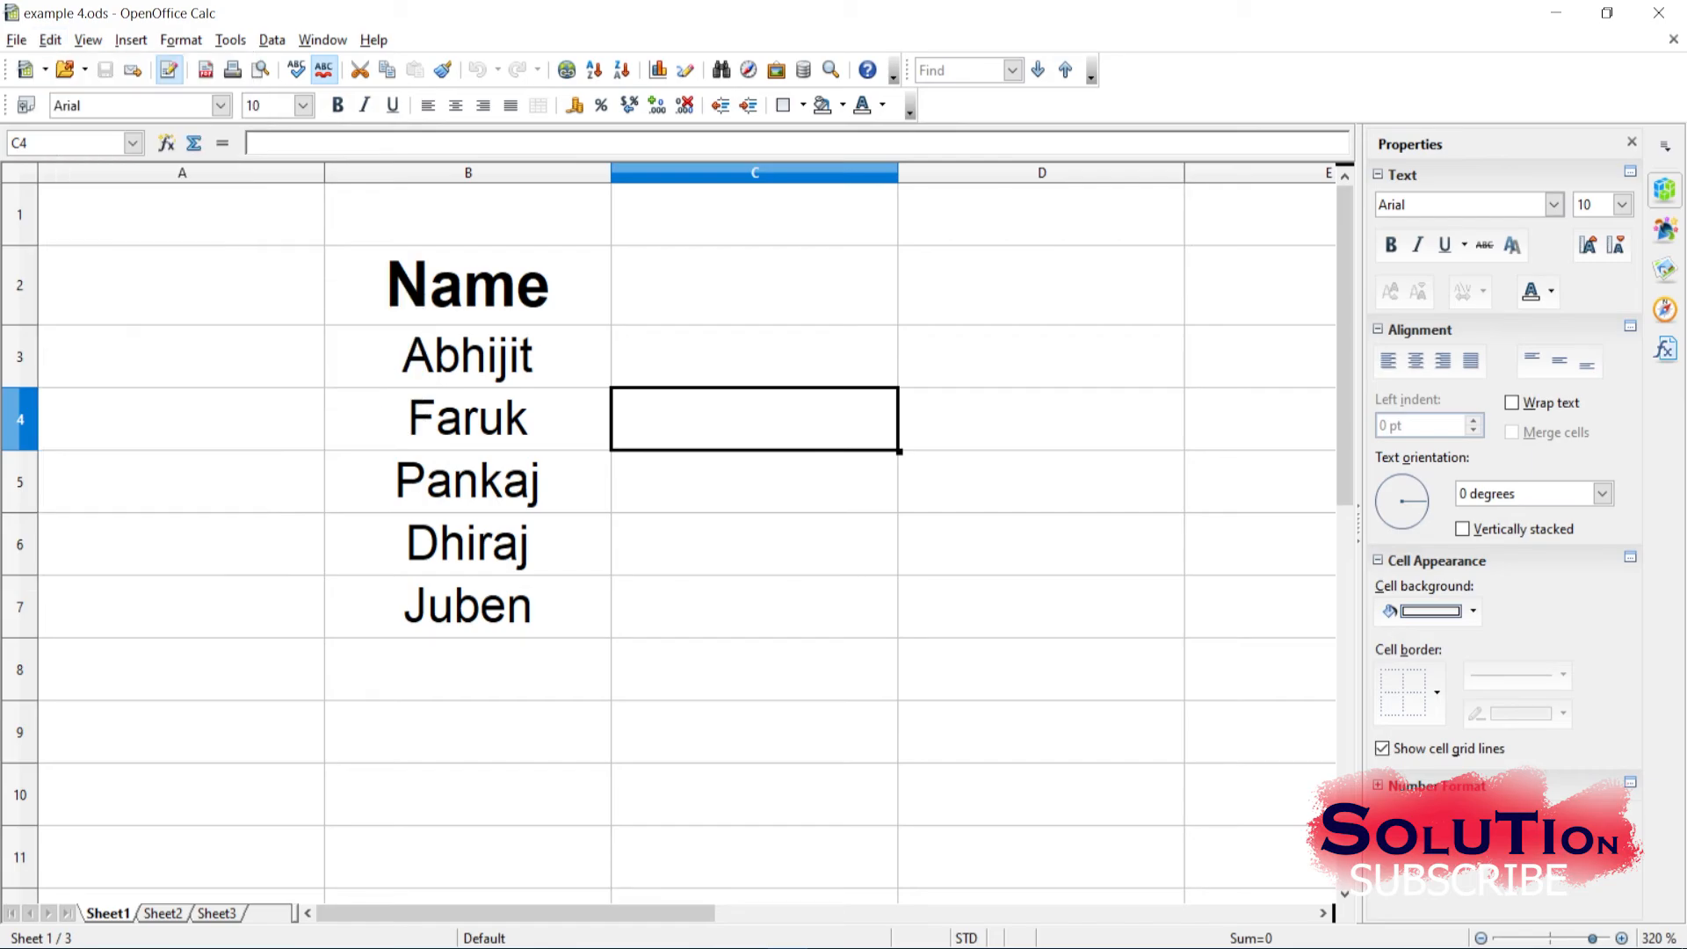
Replace the names in cells B3 and B4 with two different first names
{"action": "left_click", "coordinate": [467, 357]}
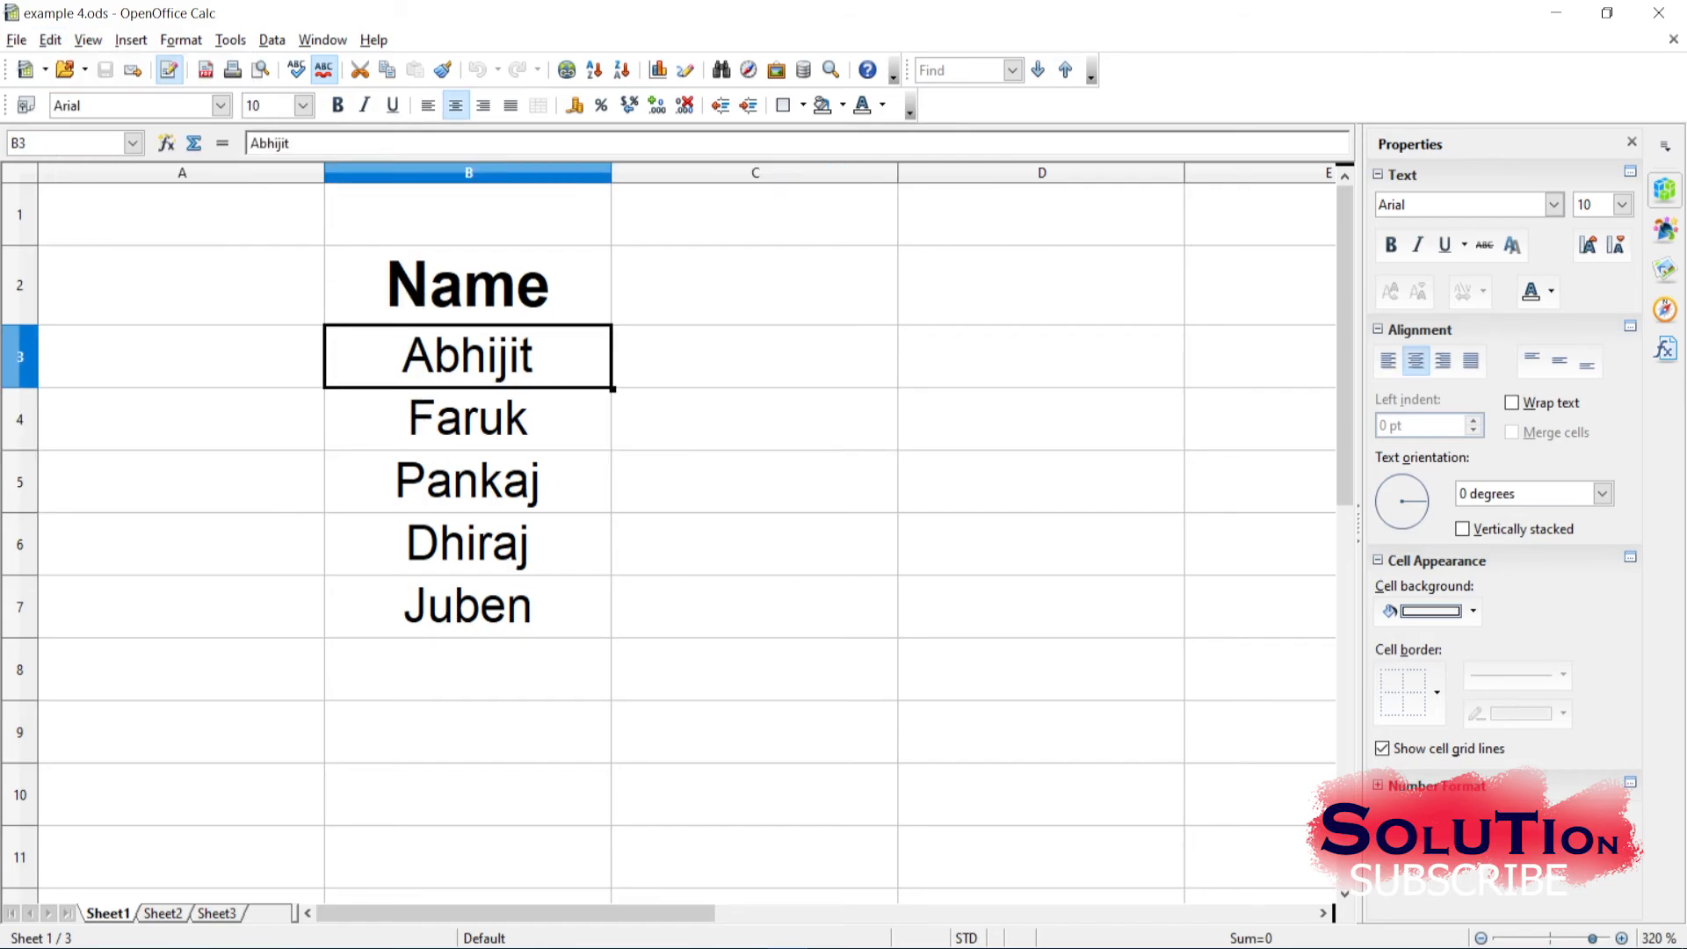
{"action": "type", "text": "Abhsh"}
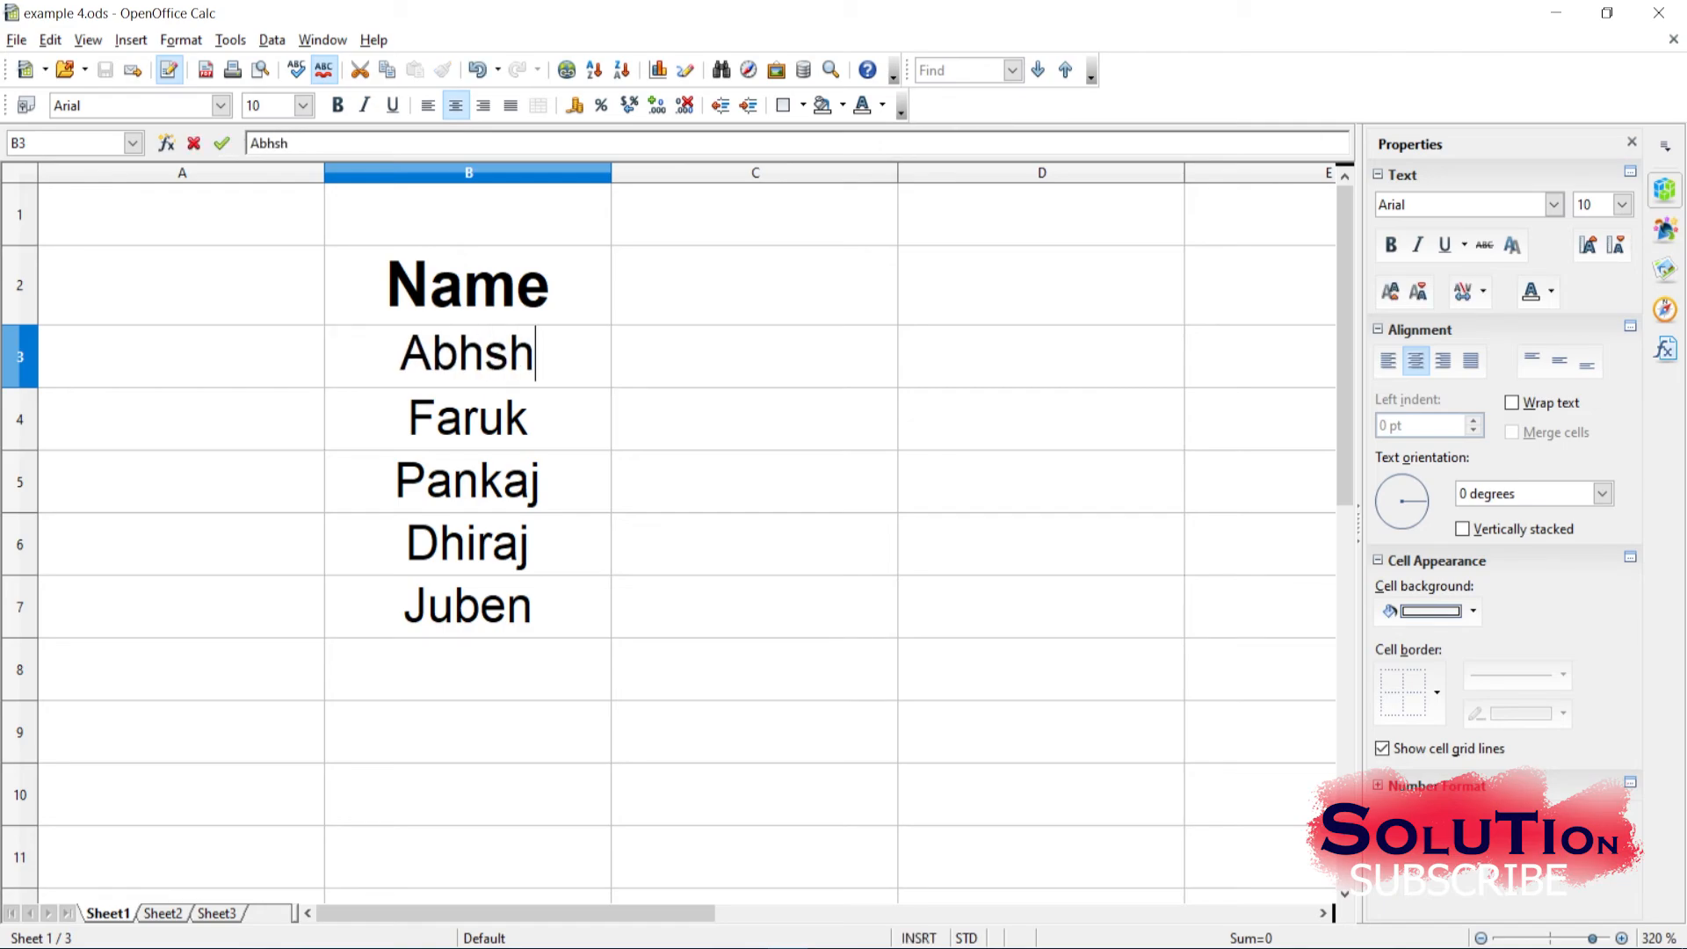
{"action": "type", "text": "ek"}
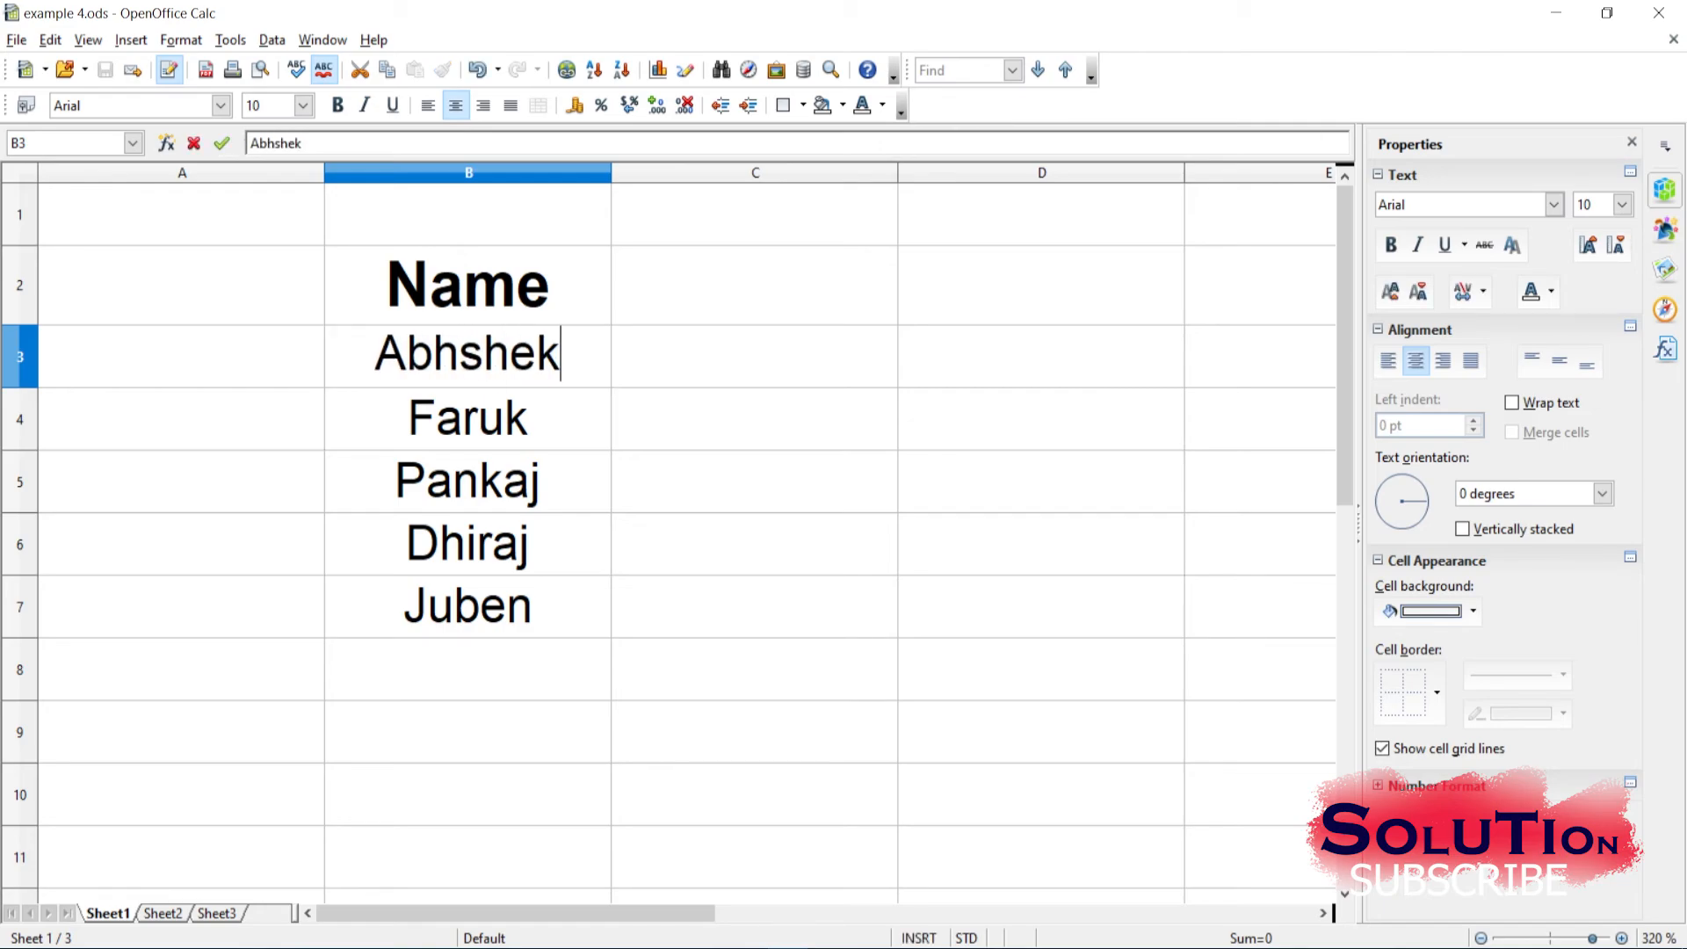
{"action": "key", "text": "Return"}
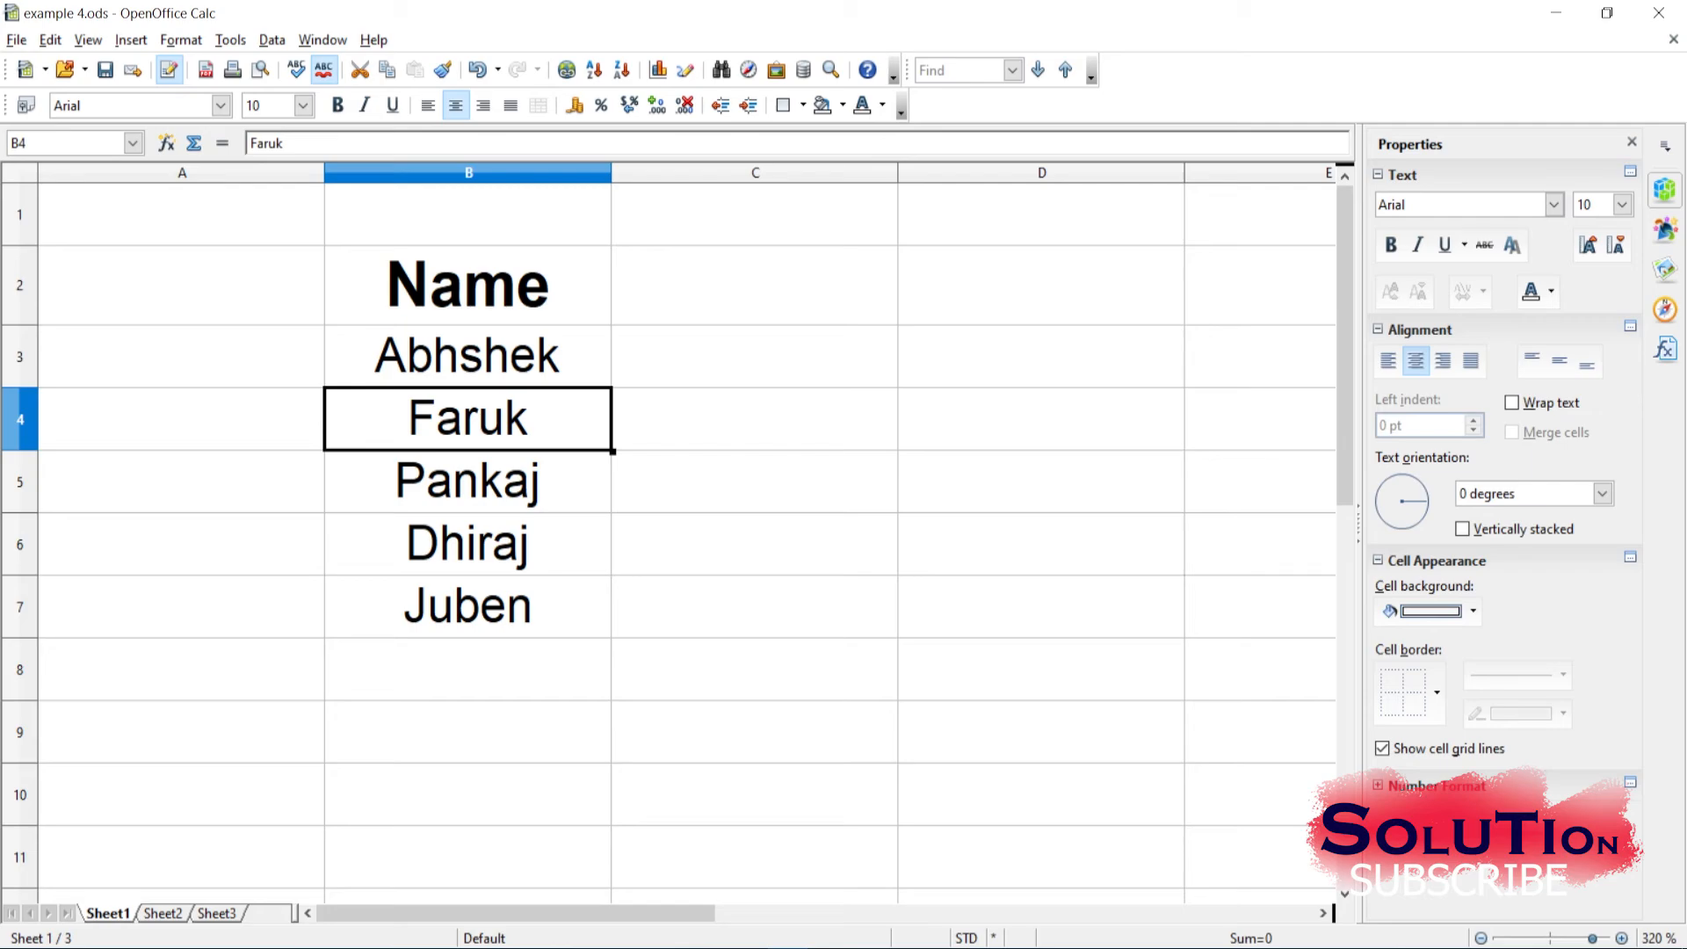
{"action": "type", "text": "Farh"}
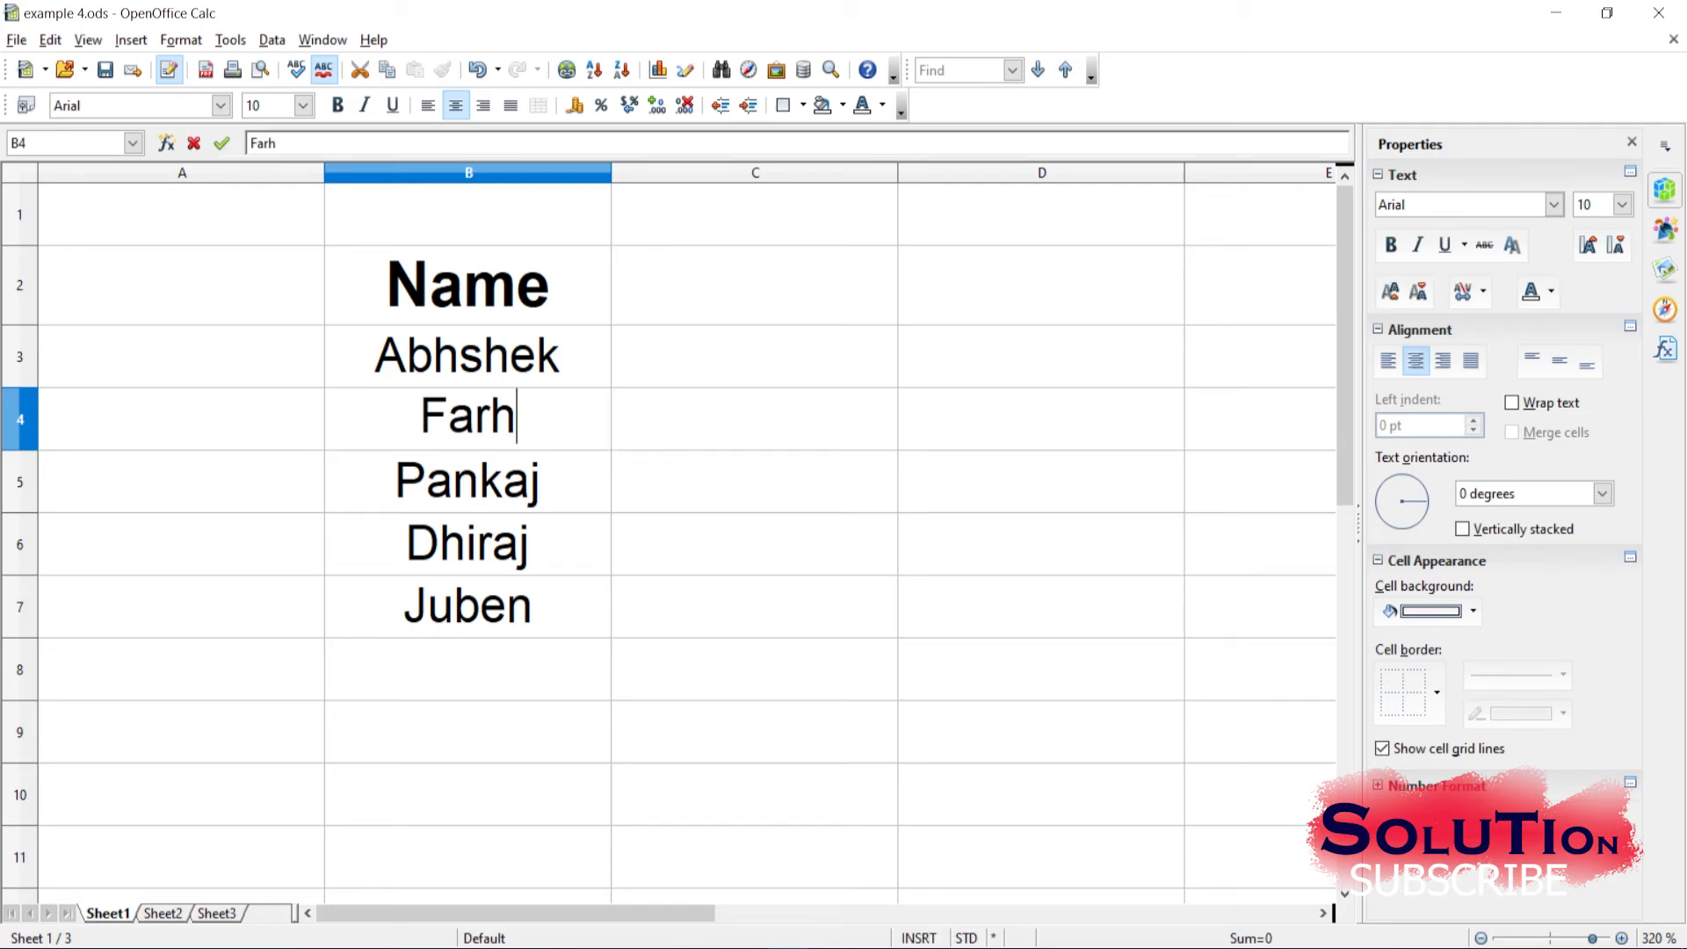
{"action": "type", "text": "an"}
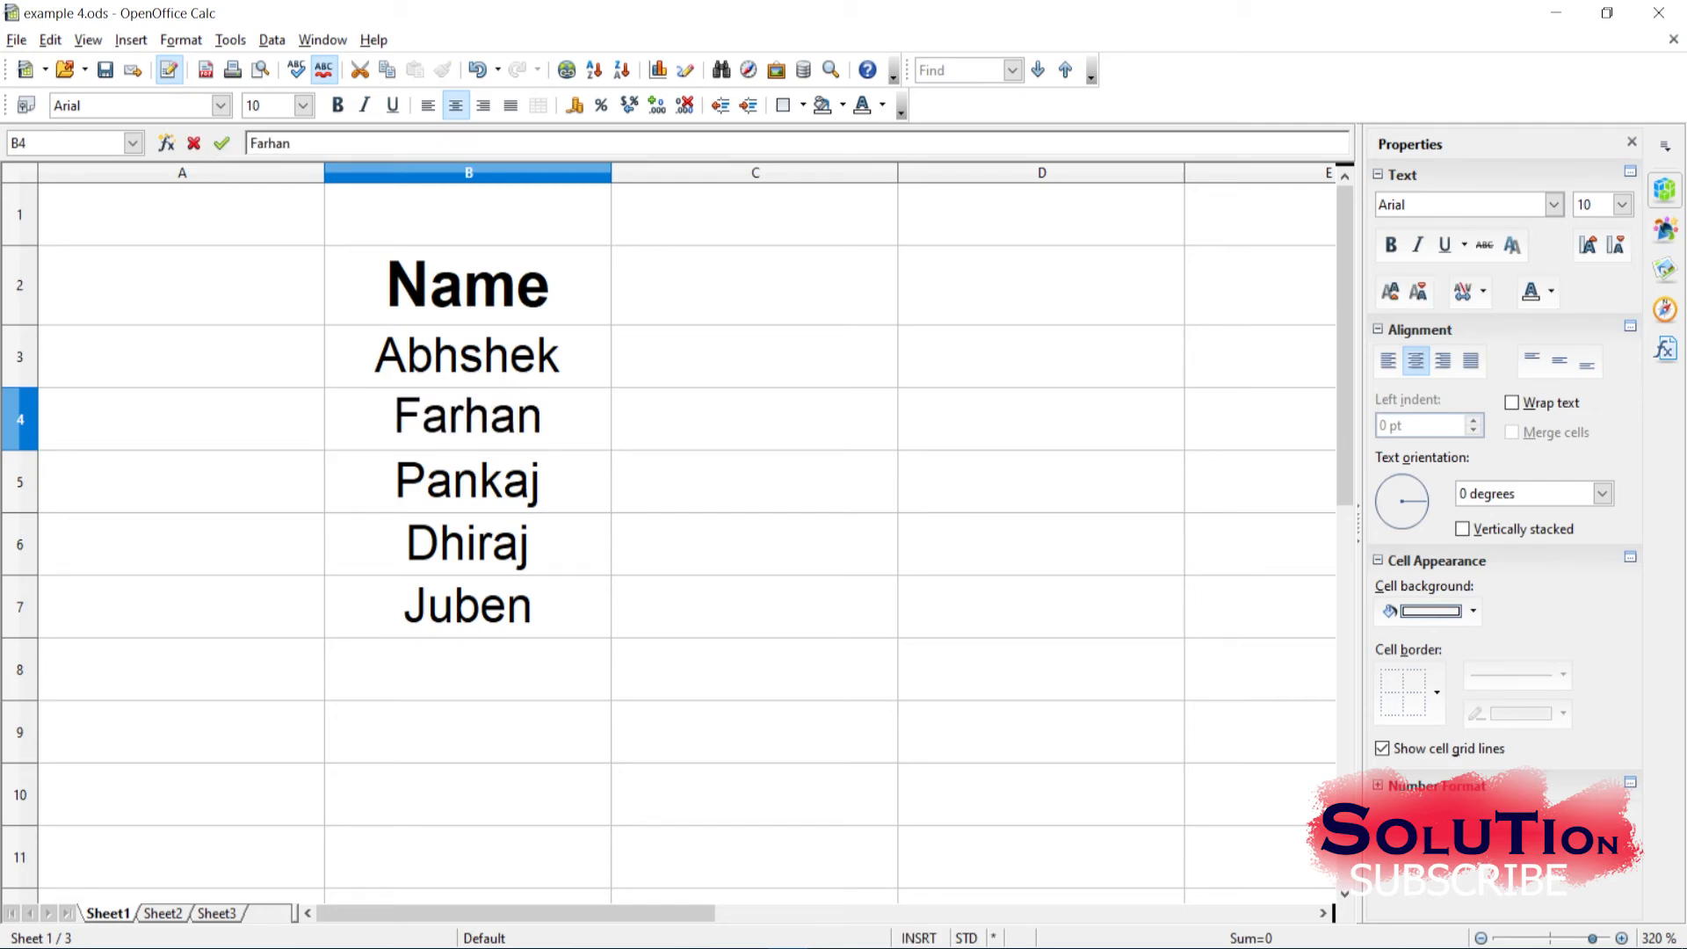
{"action": "key", "text": "Return"}
Replace the names in cells B5 and B6 with different first names and save the spreadsheet
{"action": "type", "text": "P"}
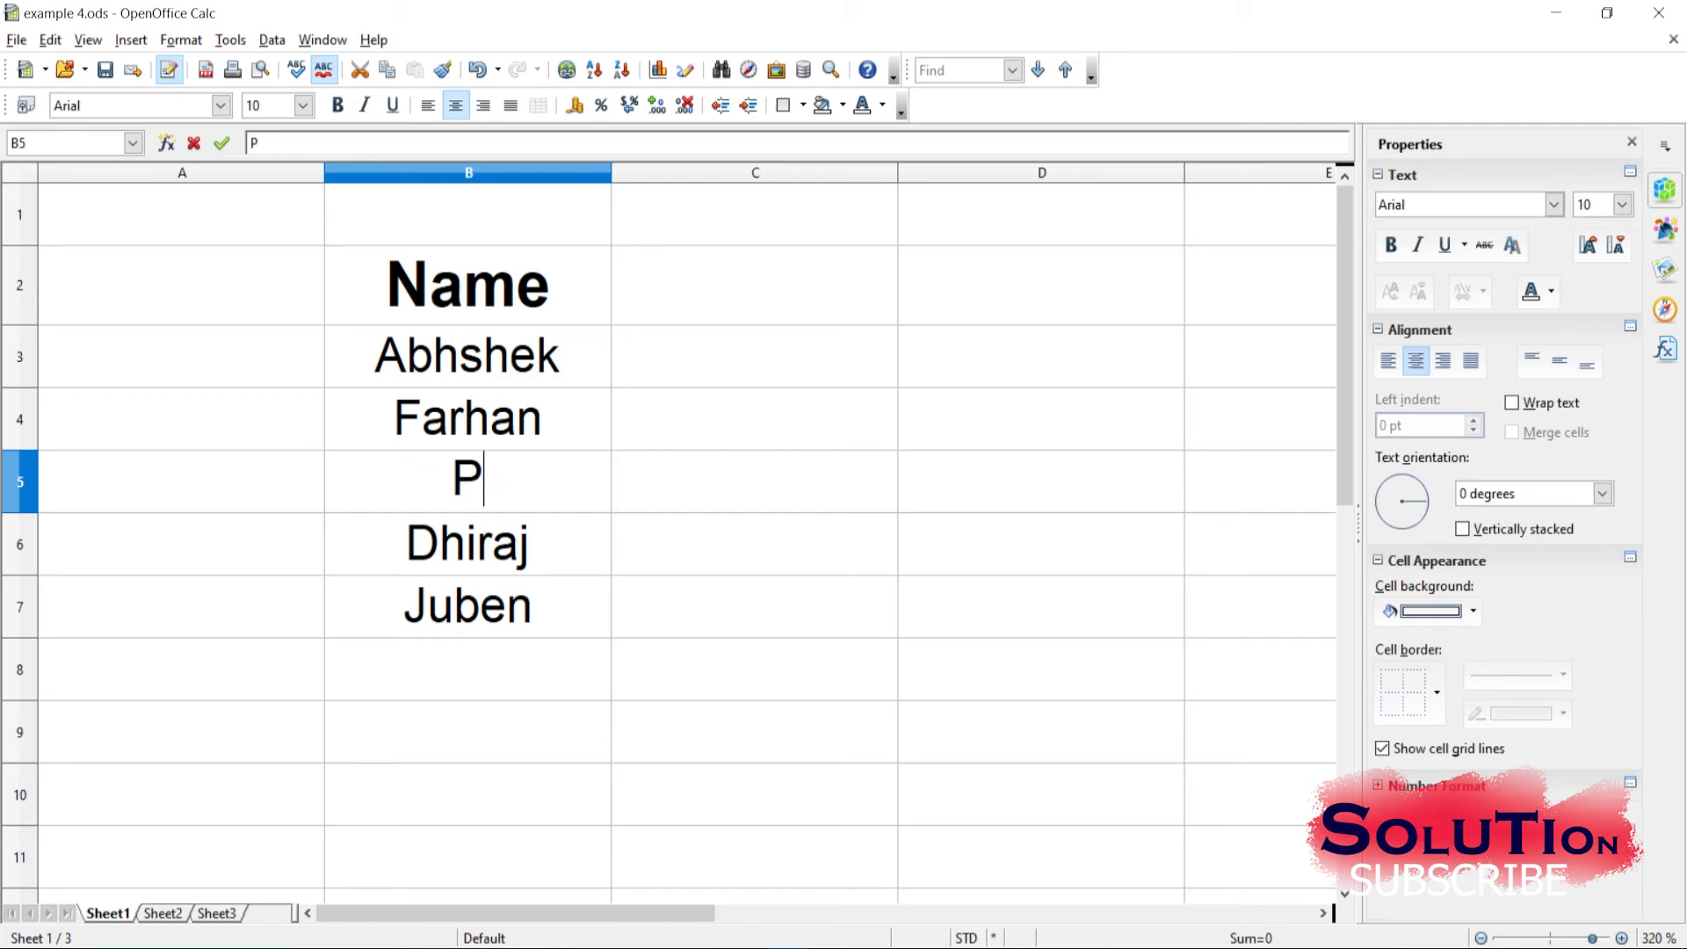
{"action": "type", "text": "riya"}
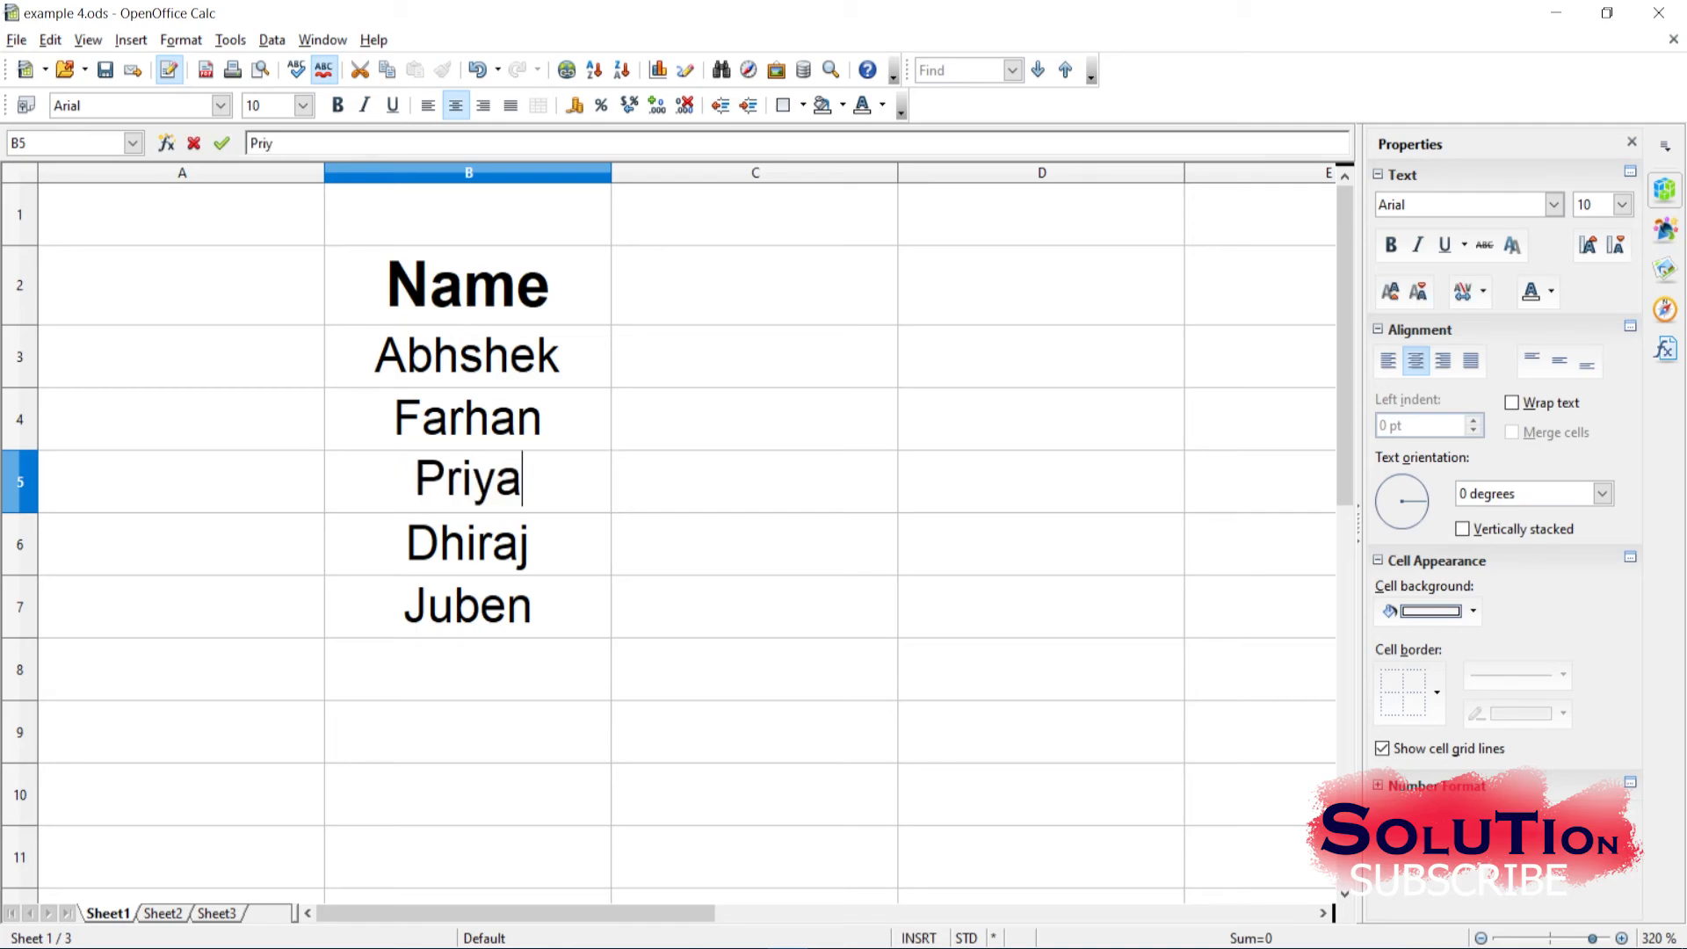
{"action": "type", "text": "m"}
{"action": "key", "text": "Return"}
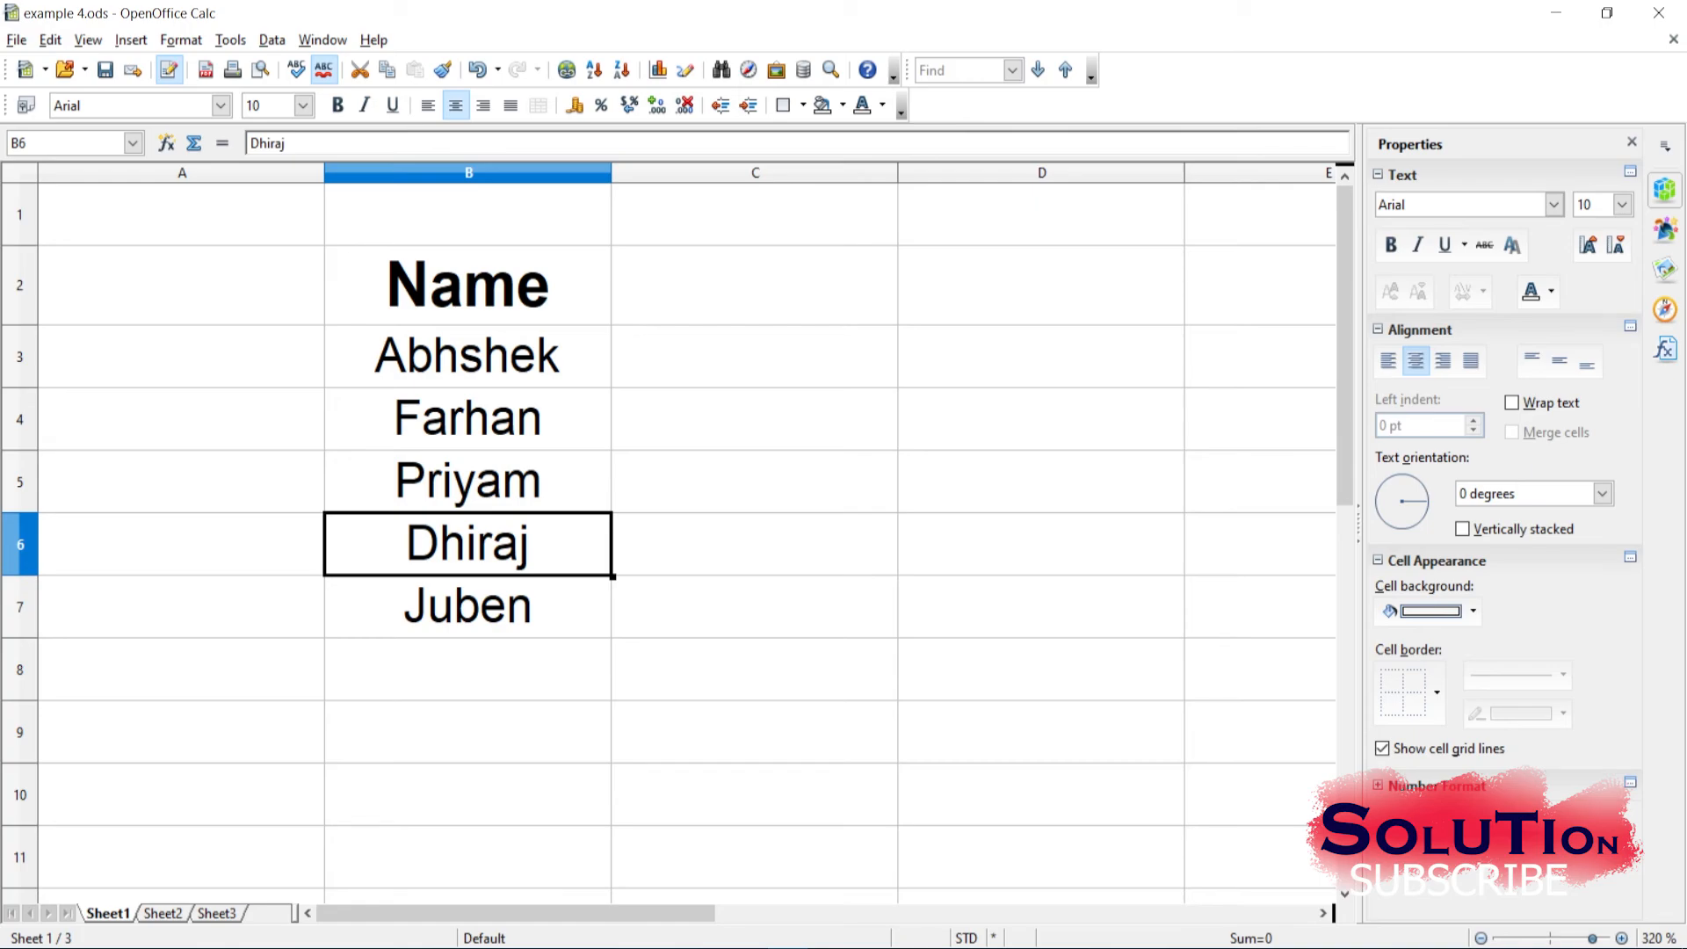
{"action": "type", "text": "Don"}
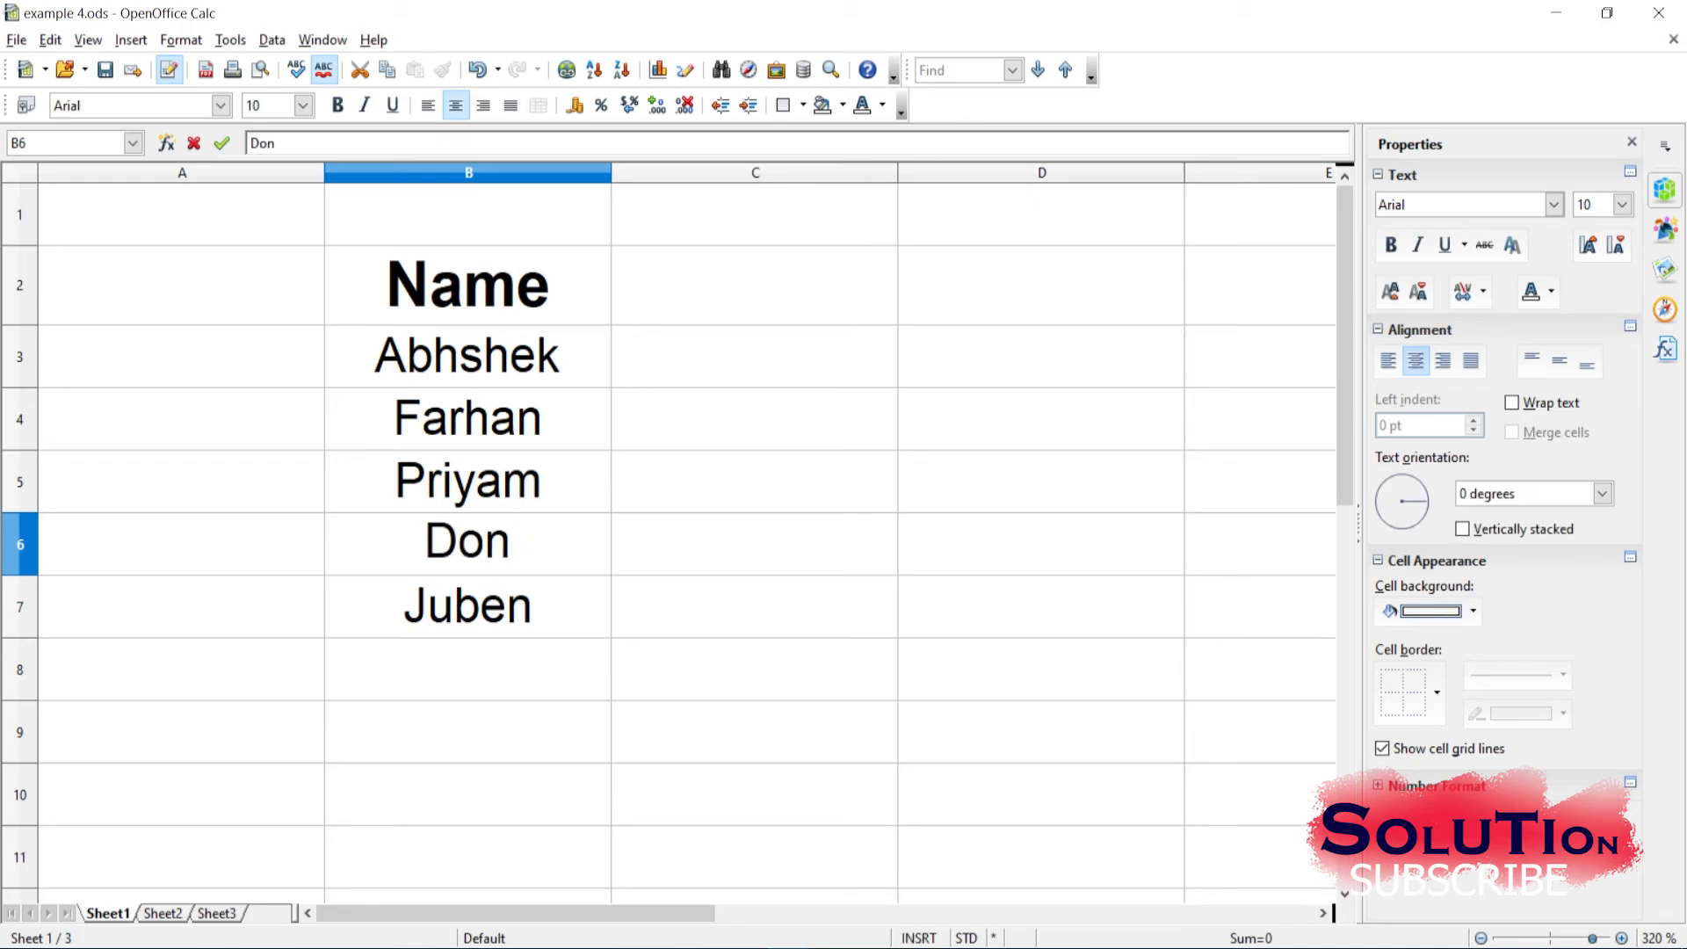
{"action": "left_click", "coordinate": [754, 482]}
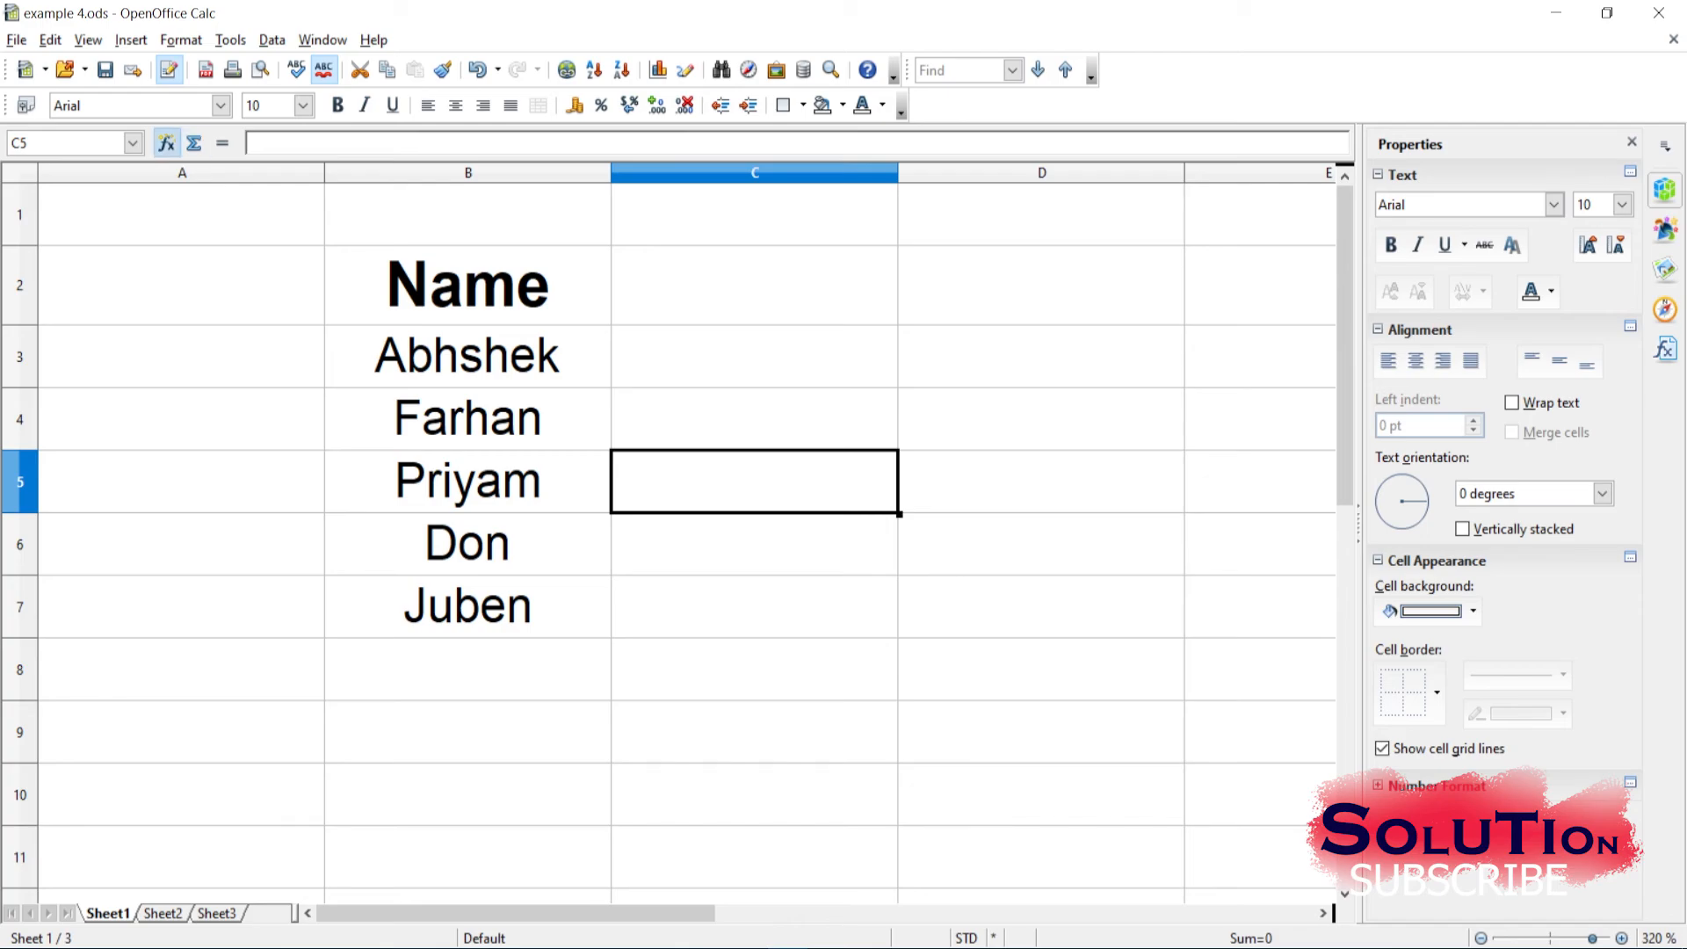
{"action": "left_click", "coordinate": [105, 71]}
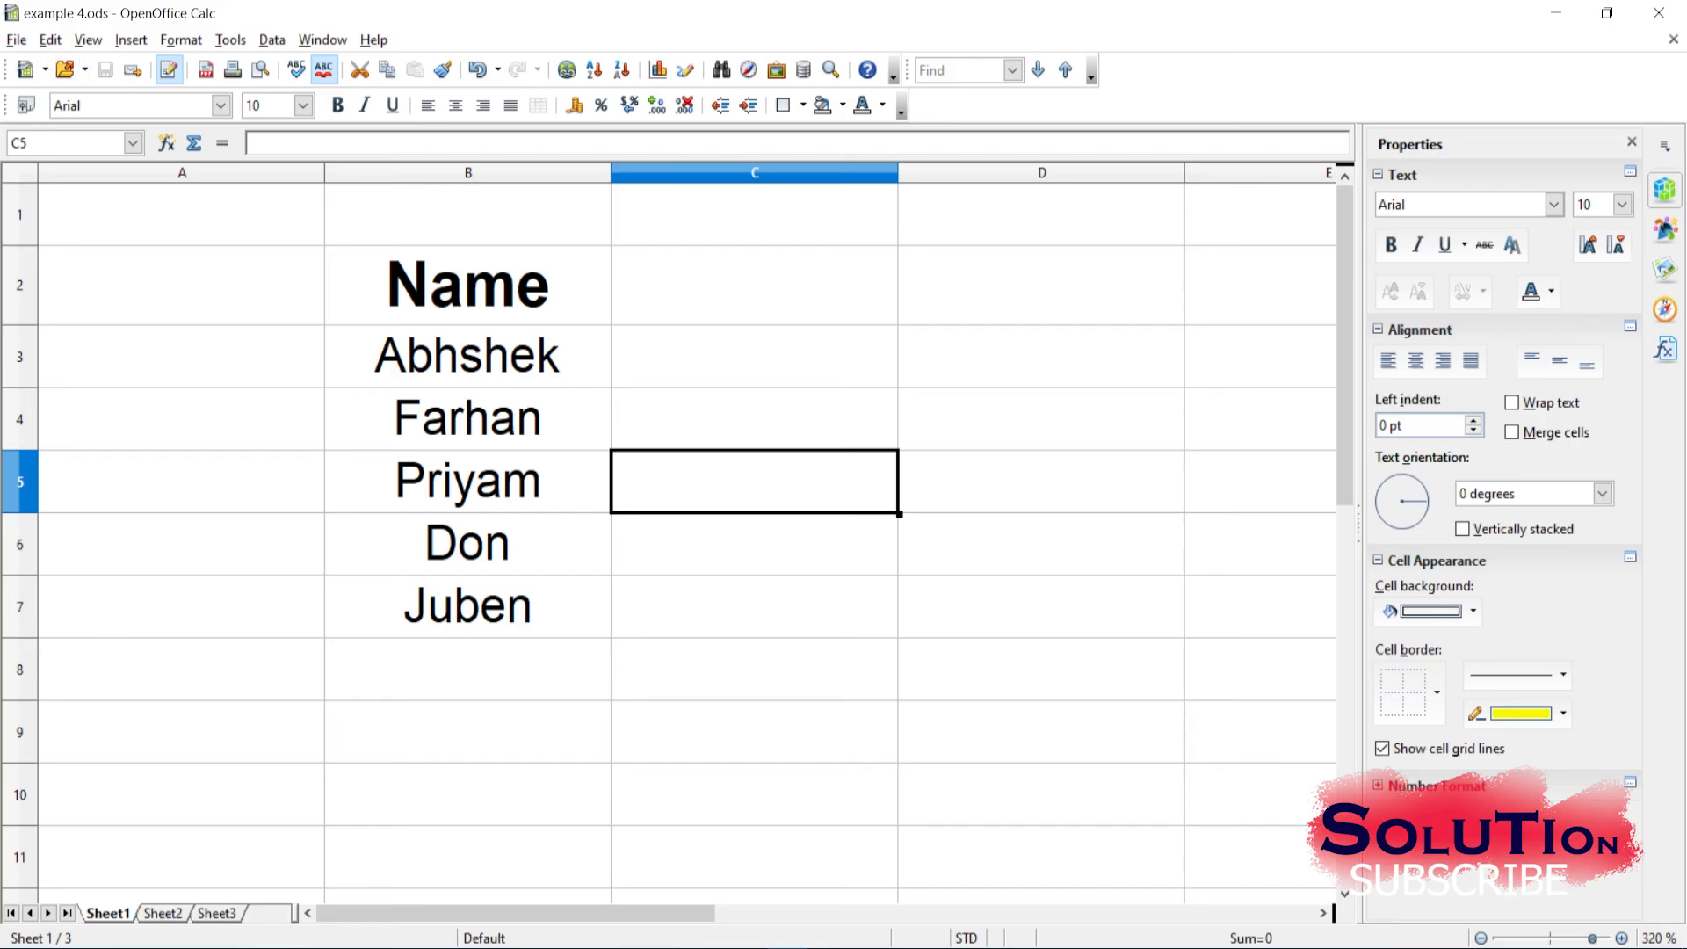
Compare the open spreadsheet with the file example 3 using Compare Document
{"action": "key", "text": "alt+e"}
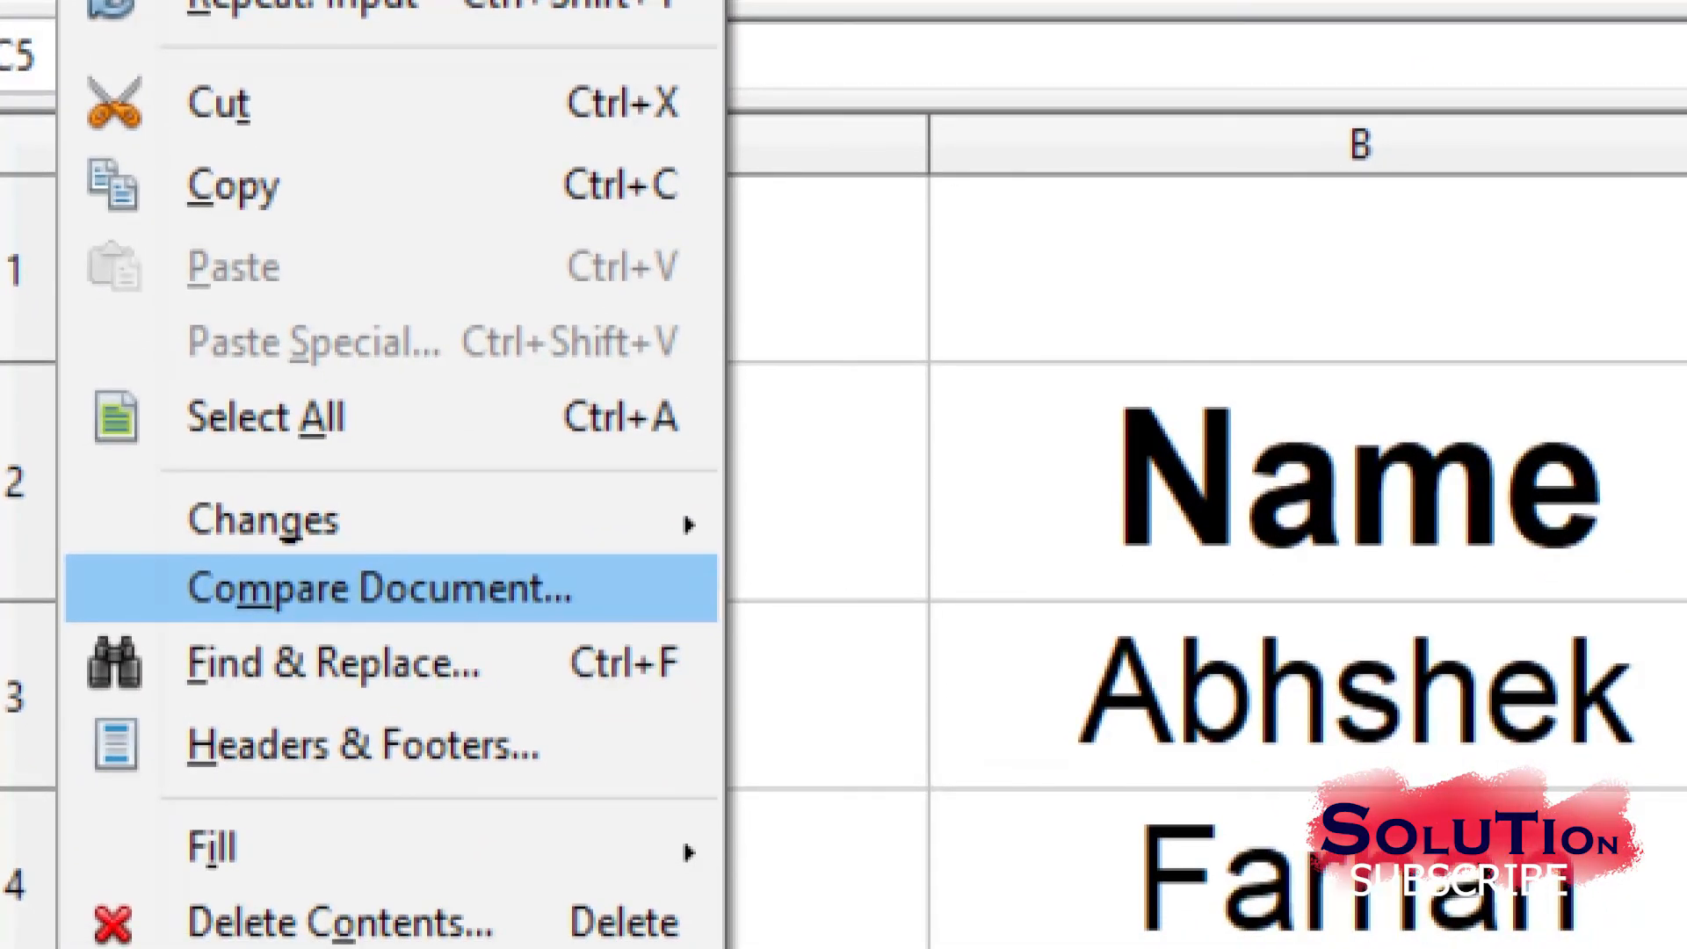
{"action": "left_click", "coordinate": [380, 588]}
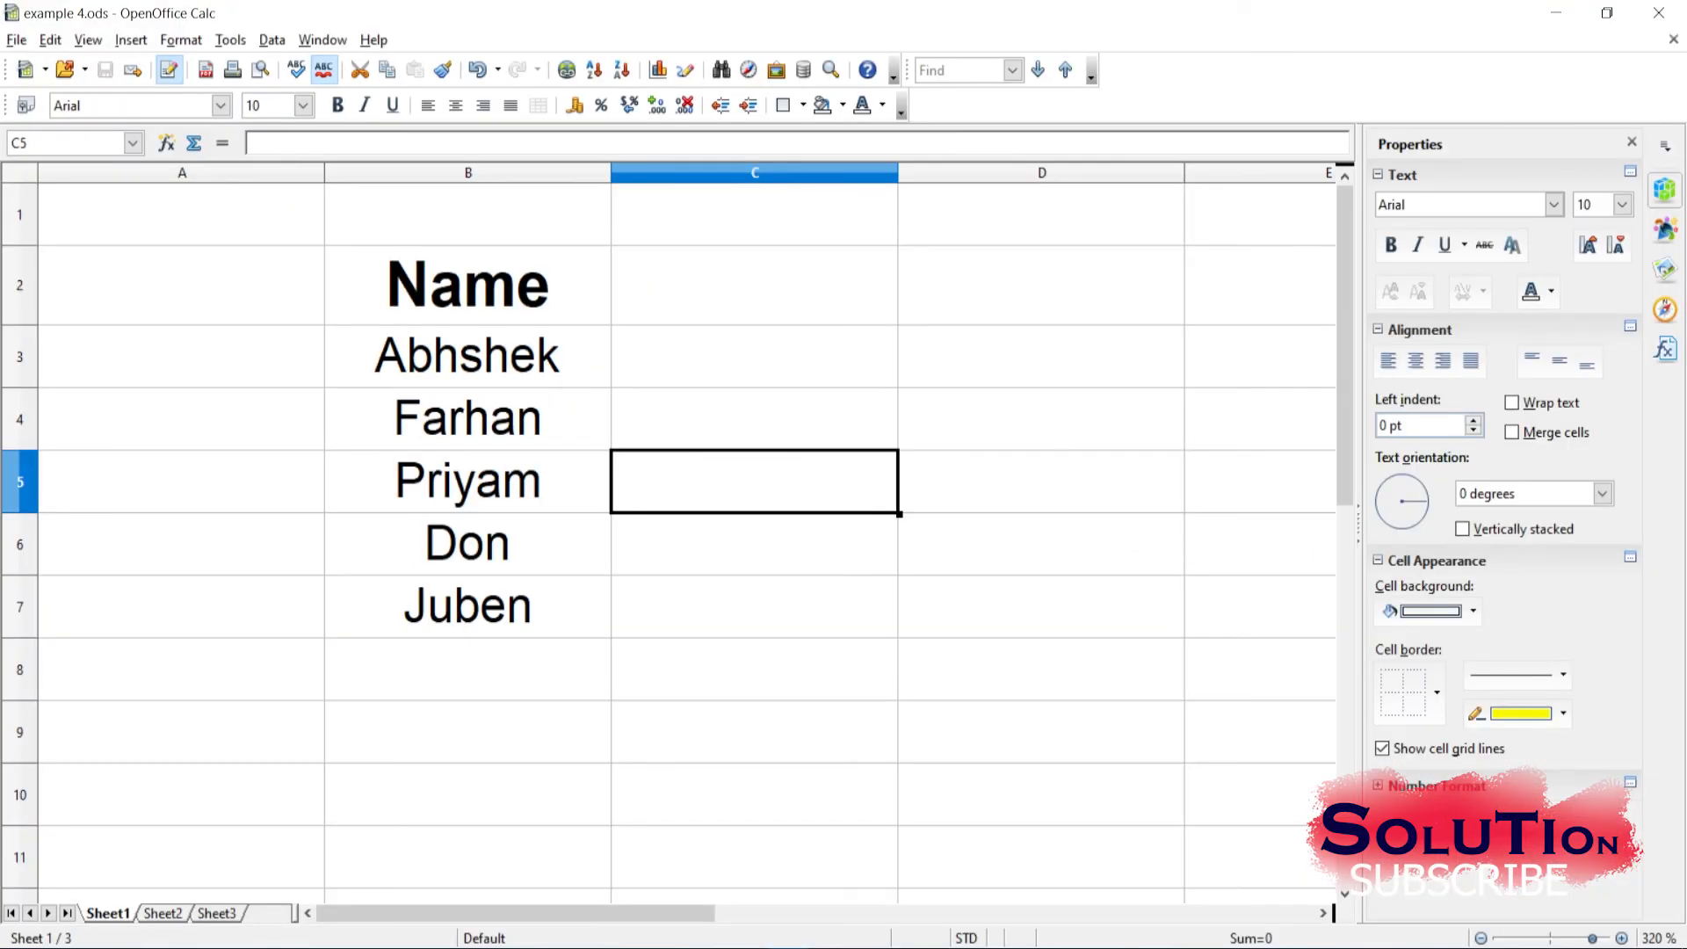
{"action": "left_click", "coordinate": [50, 40]}
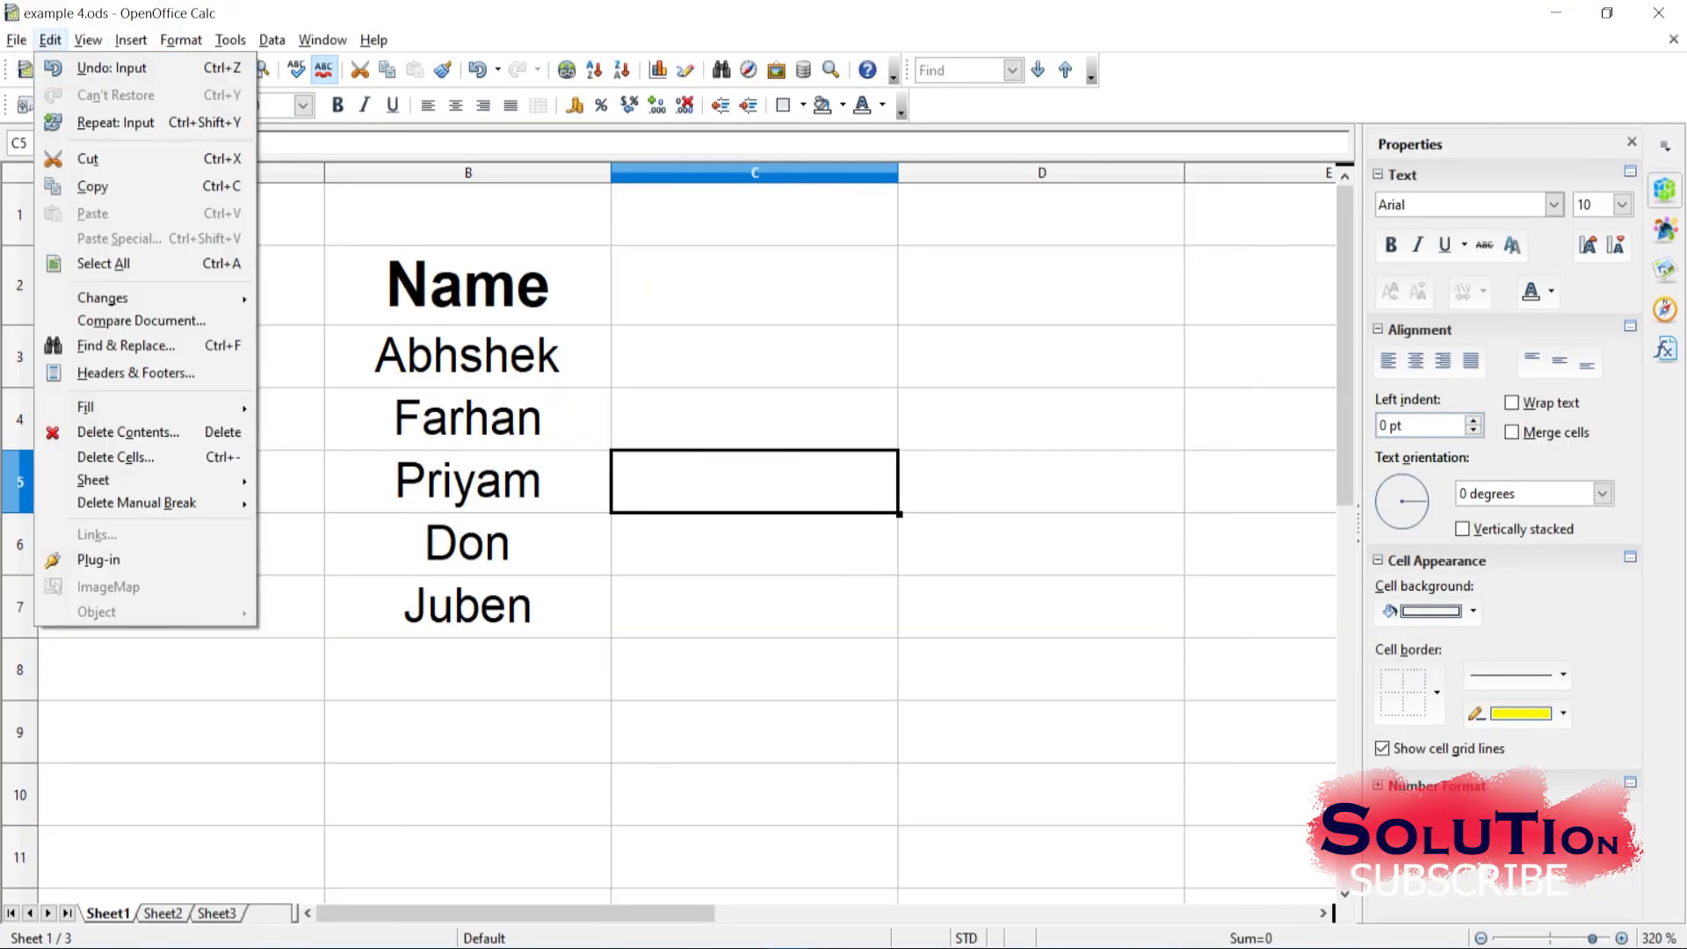
{"action": "key", "text": "Return"}
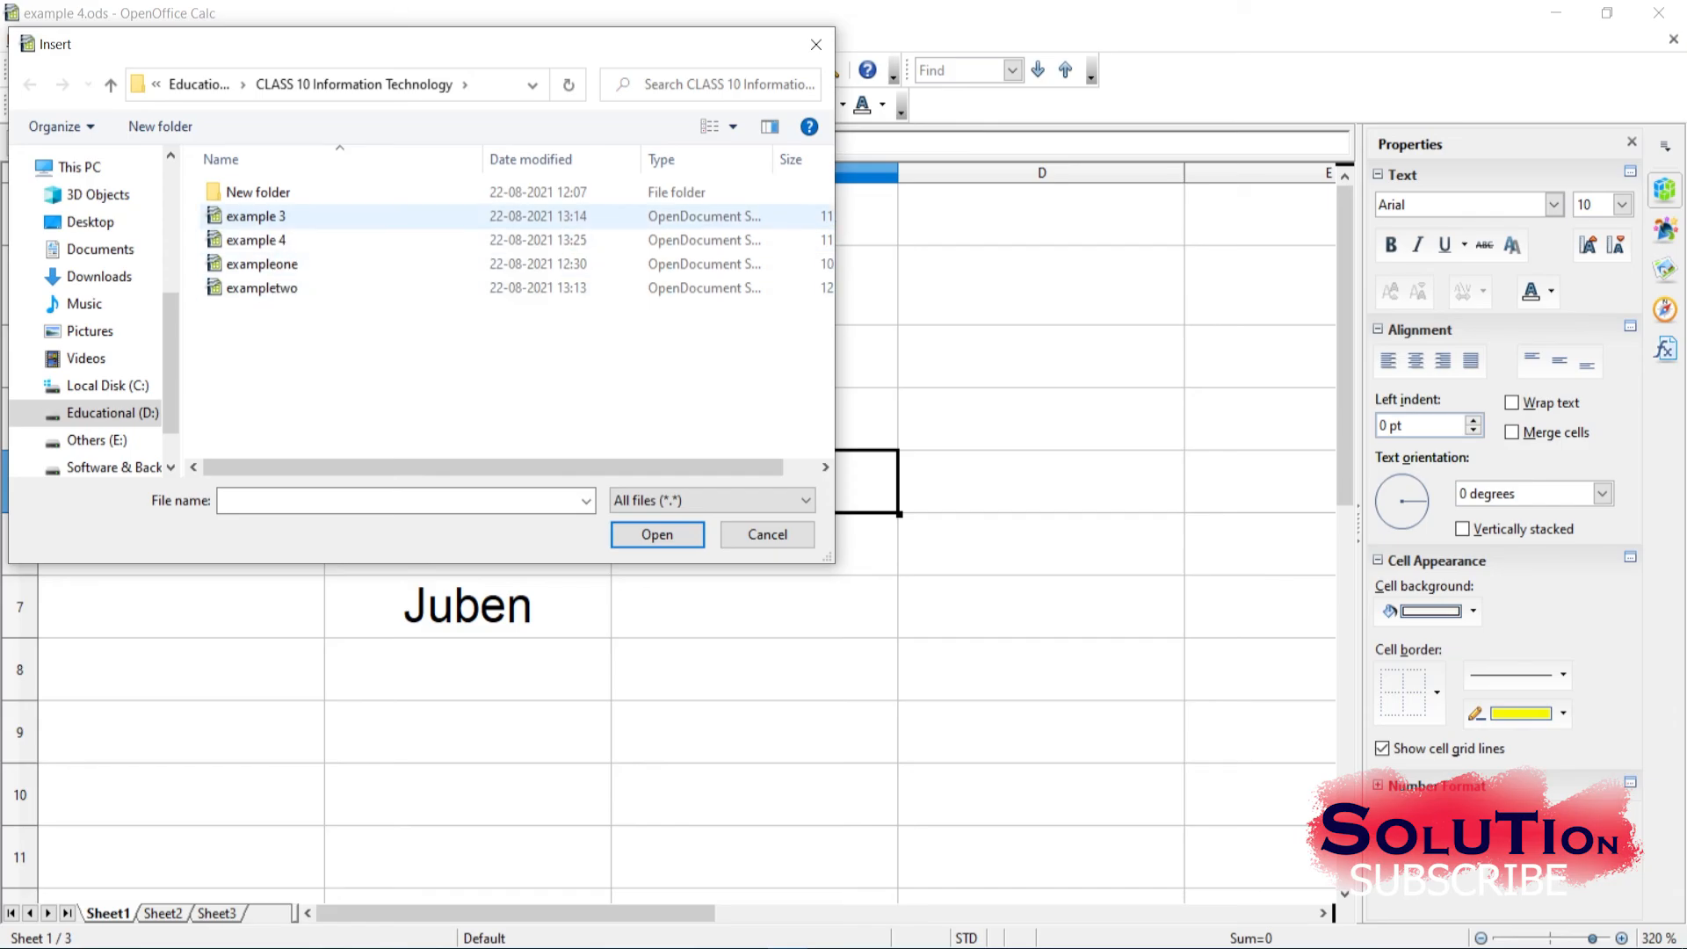
{"action": "left_click", "coordinate": [256, 216]}
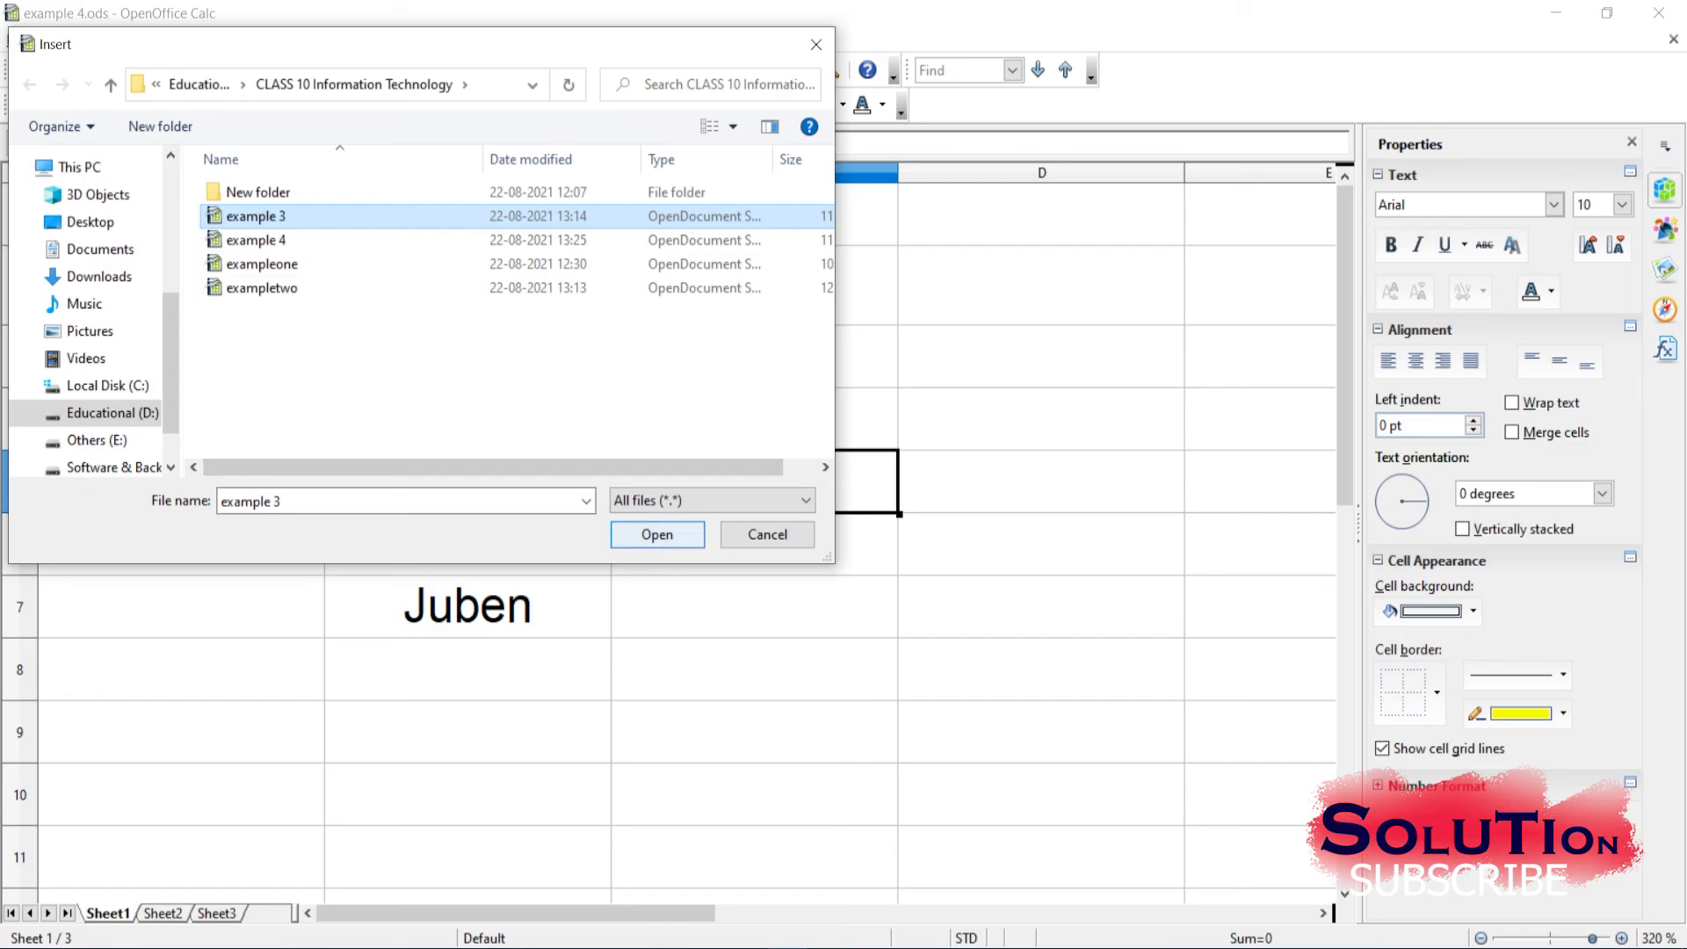
{"action": "left_click", "coordinate": [657, 534]}
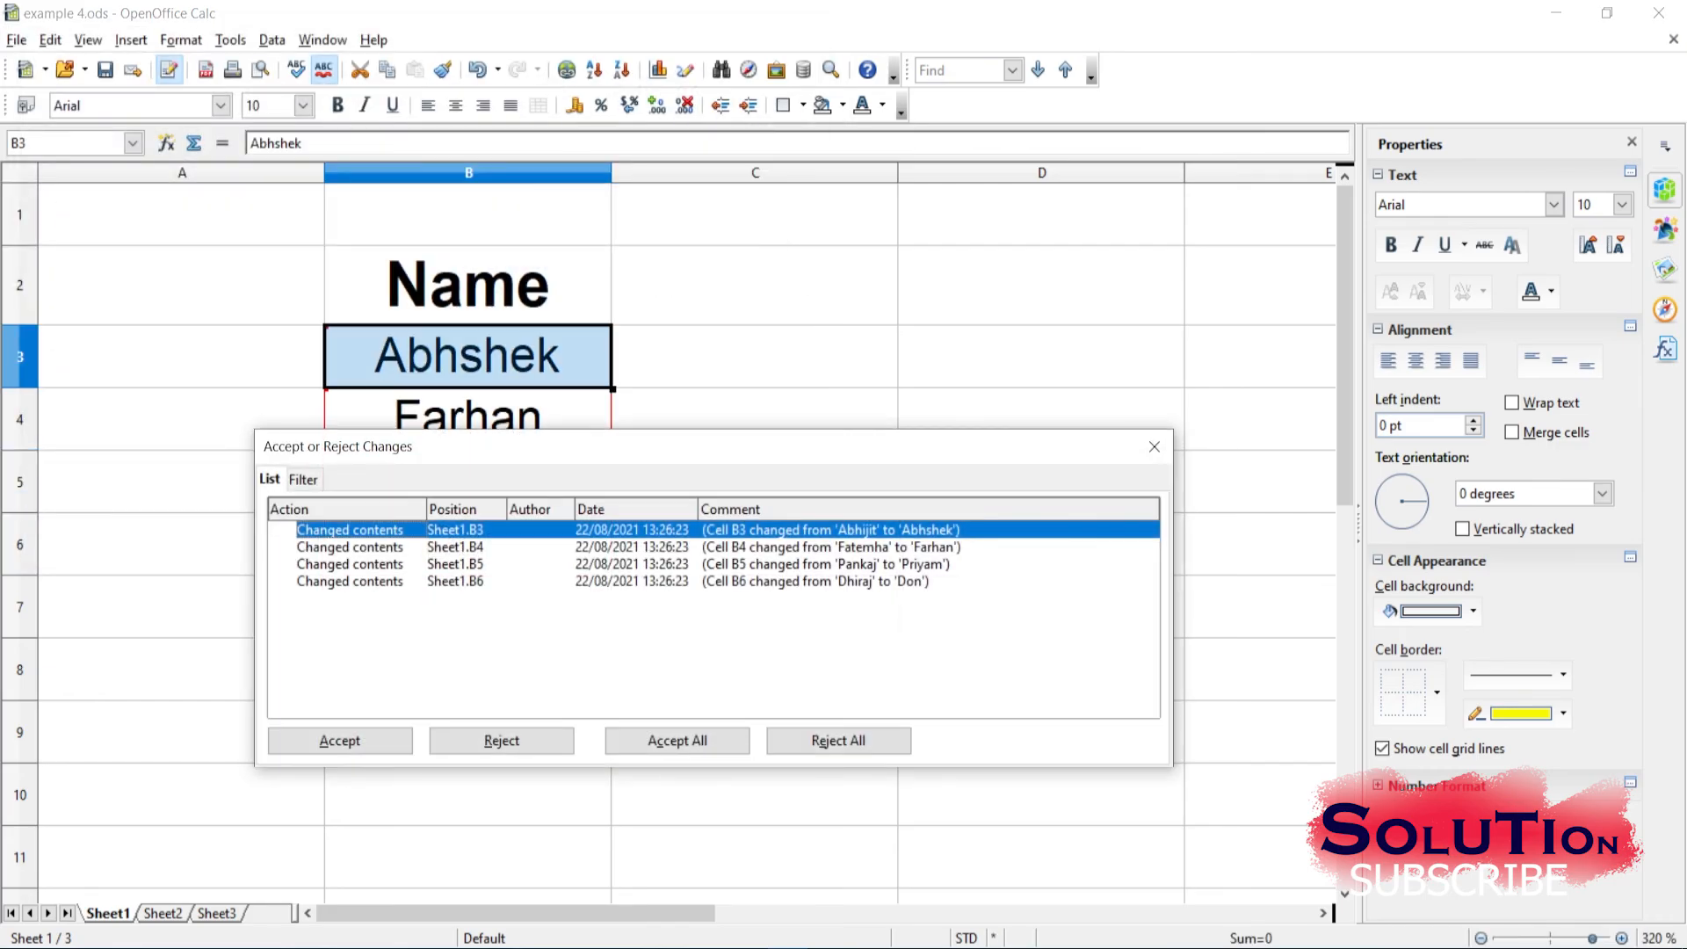
Examine the listed changes for cells B4, B5 and B6 against the sheet, keeping the changes list clear of the names, and select B3
{"action": "left_click_drag", "start_coordinate": [668, 446], "coordinate": [626, 396]}
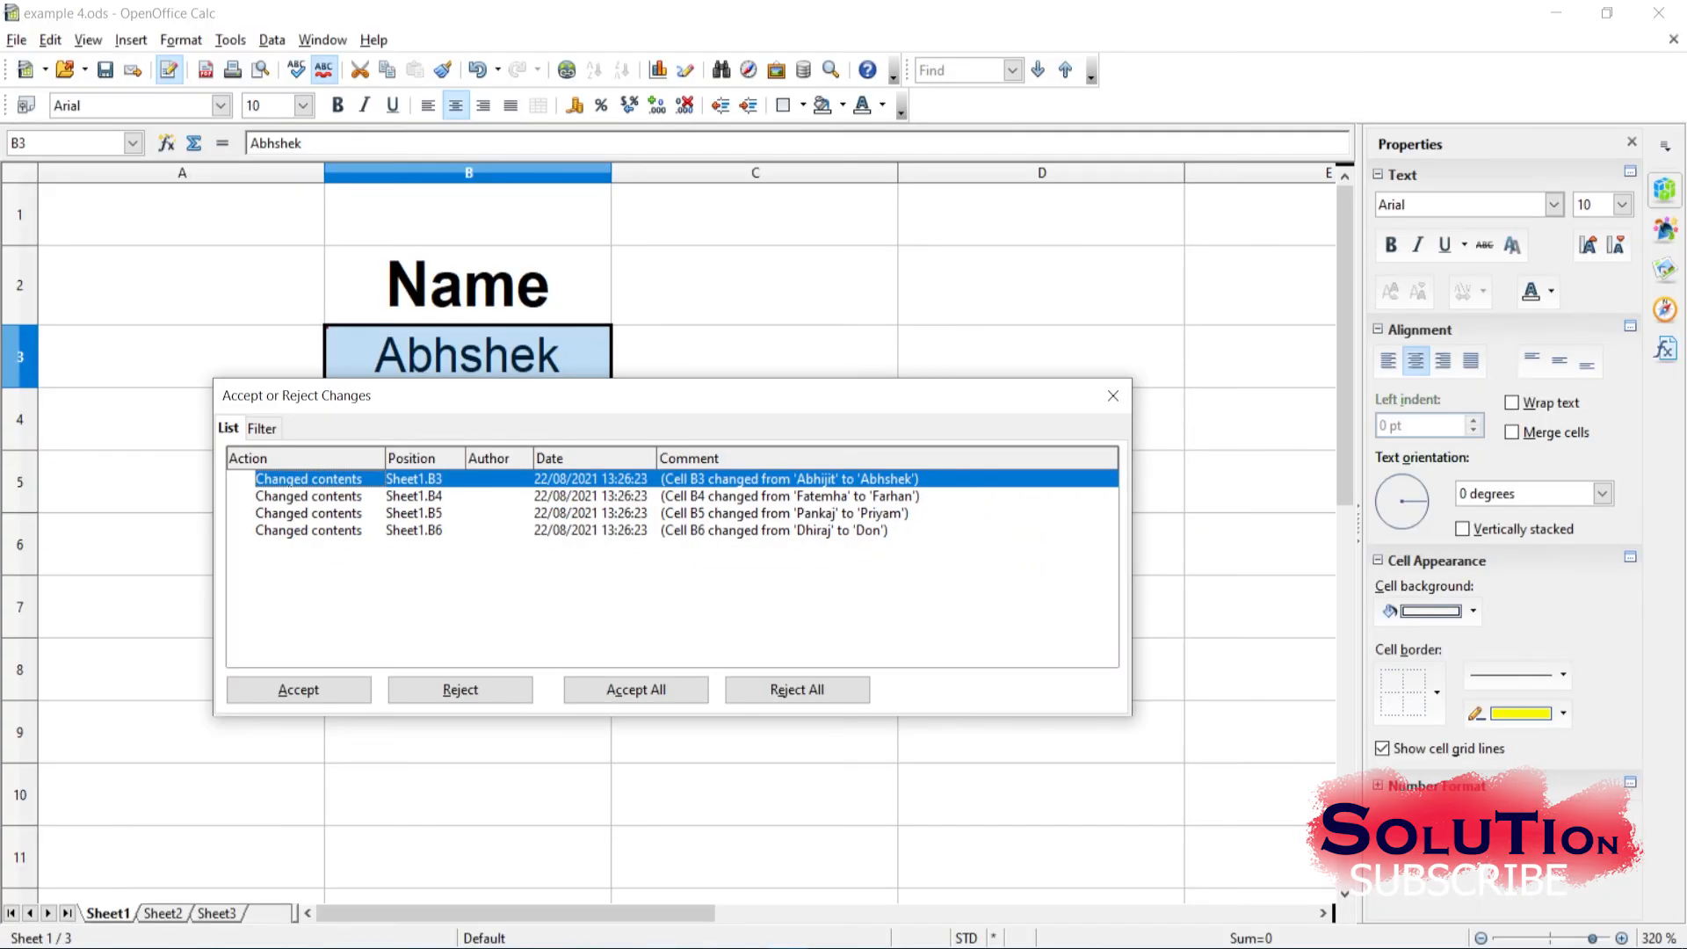
{"action": "left_click", "coordinate": [310, 496]}
{"action": "left_click", "coordinate": [309, 513]}
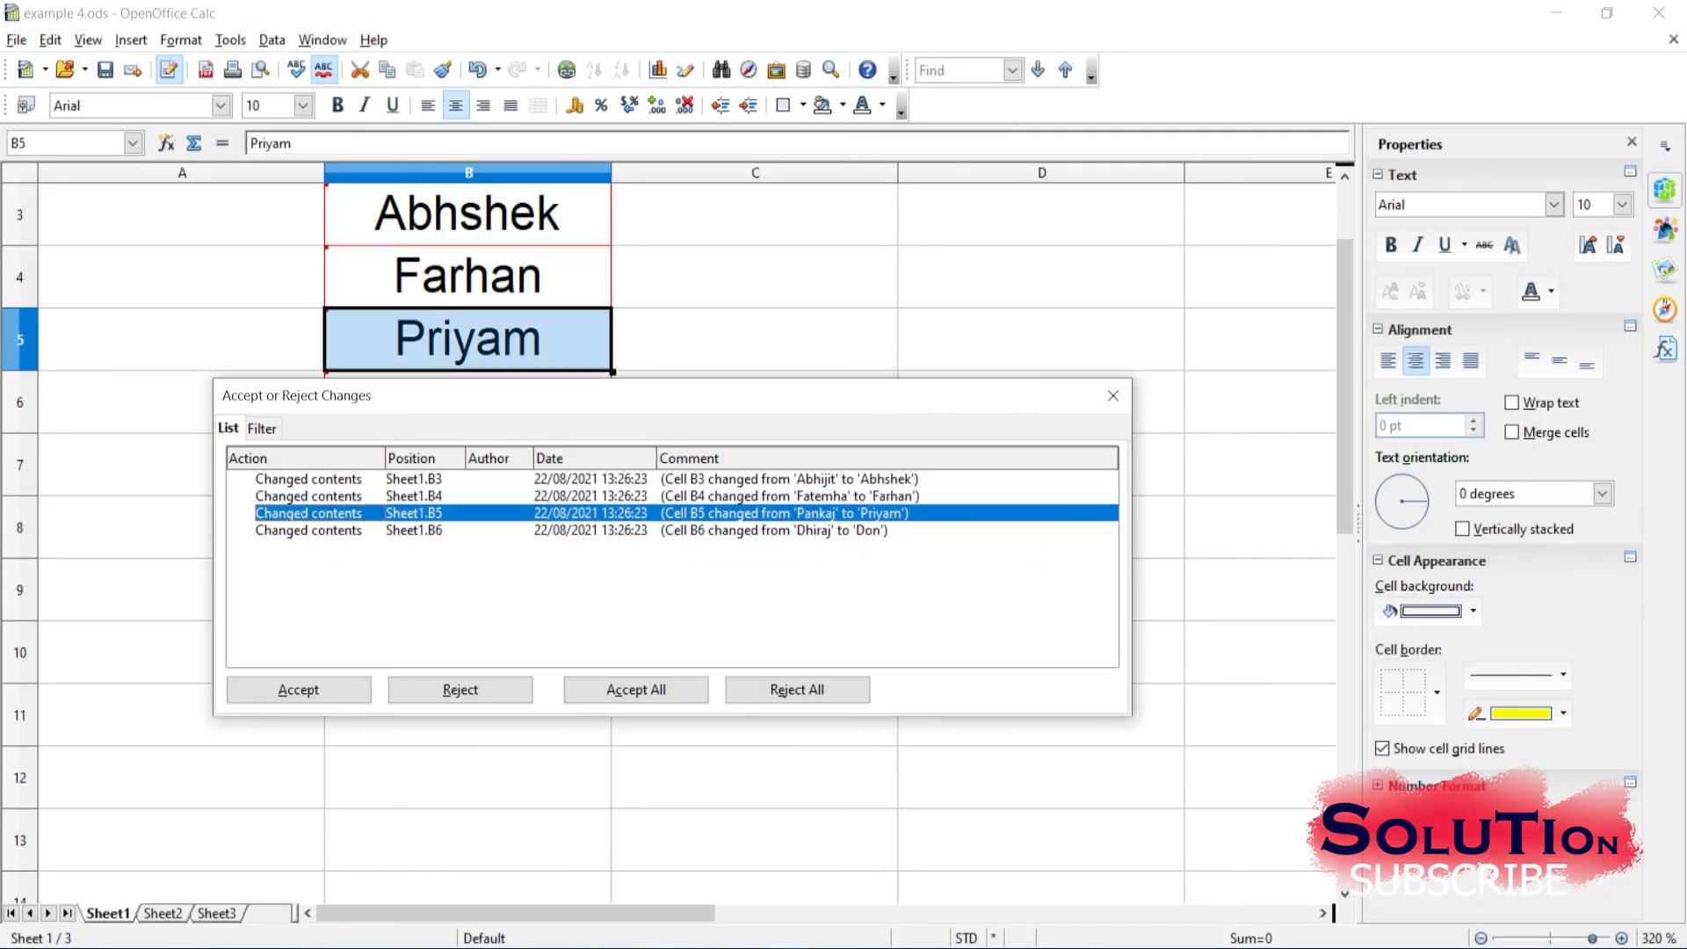
{"action": "left_click", "coordinate": [309, 531]}
{"action": "left_click_drag", "start_coordinate": [562, 395], "coordinate": [968, 303]}
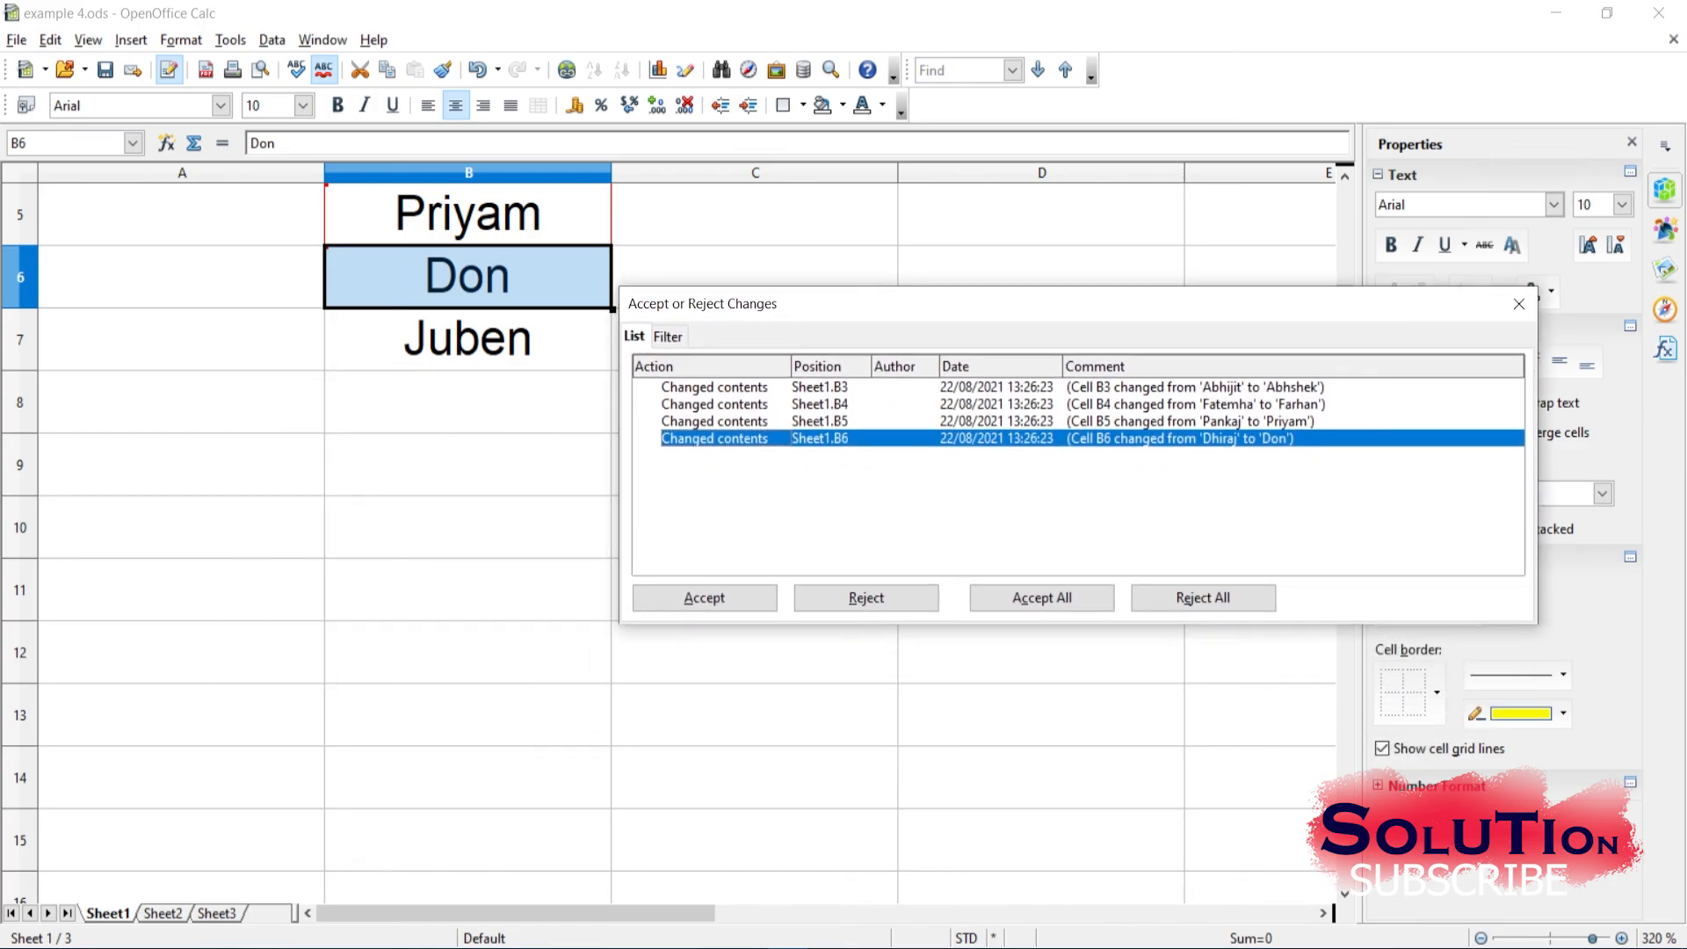
{"action": "scroll", "coordinate": [492, 565], "scroll_direction": "up", "scroll_amount": 2}
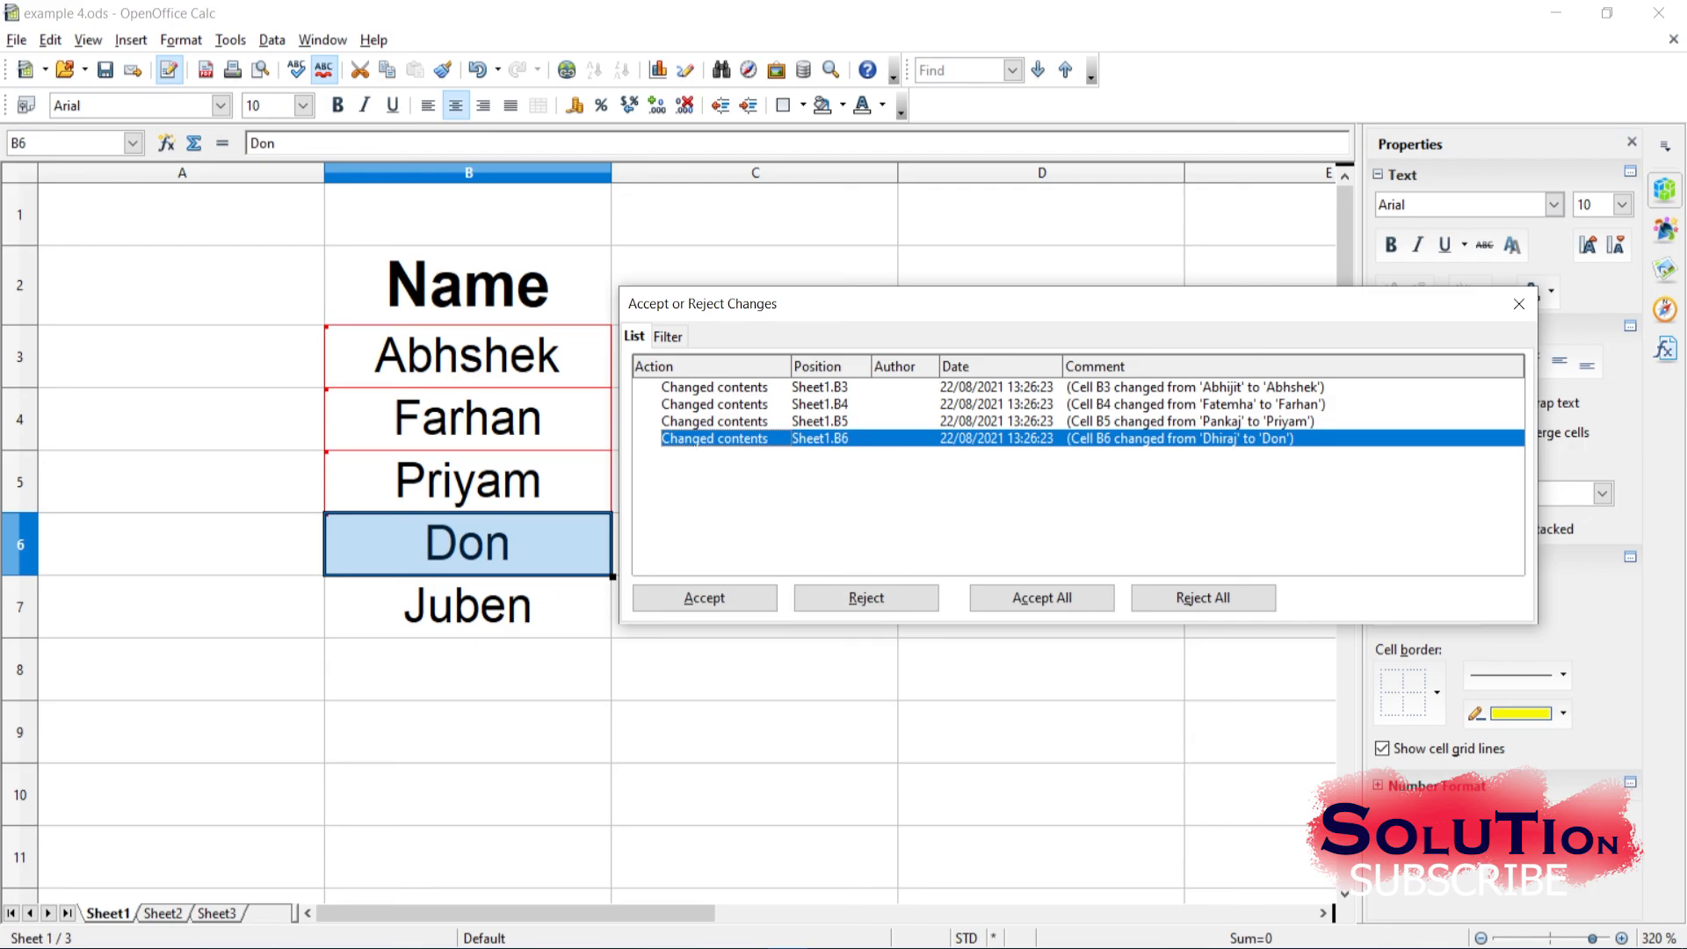
{"action": "left_click", "coordinate": [468, 357]}
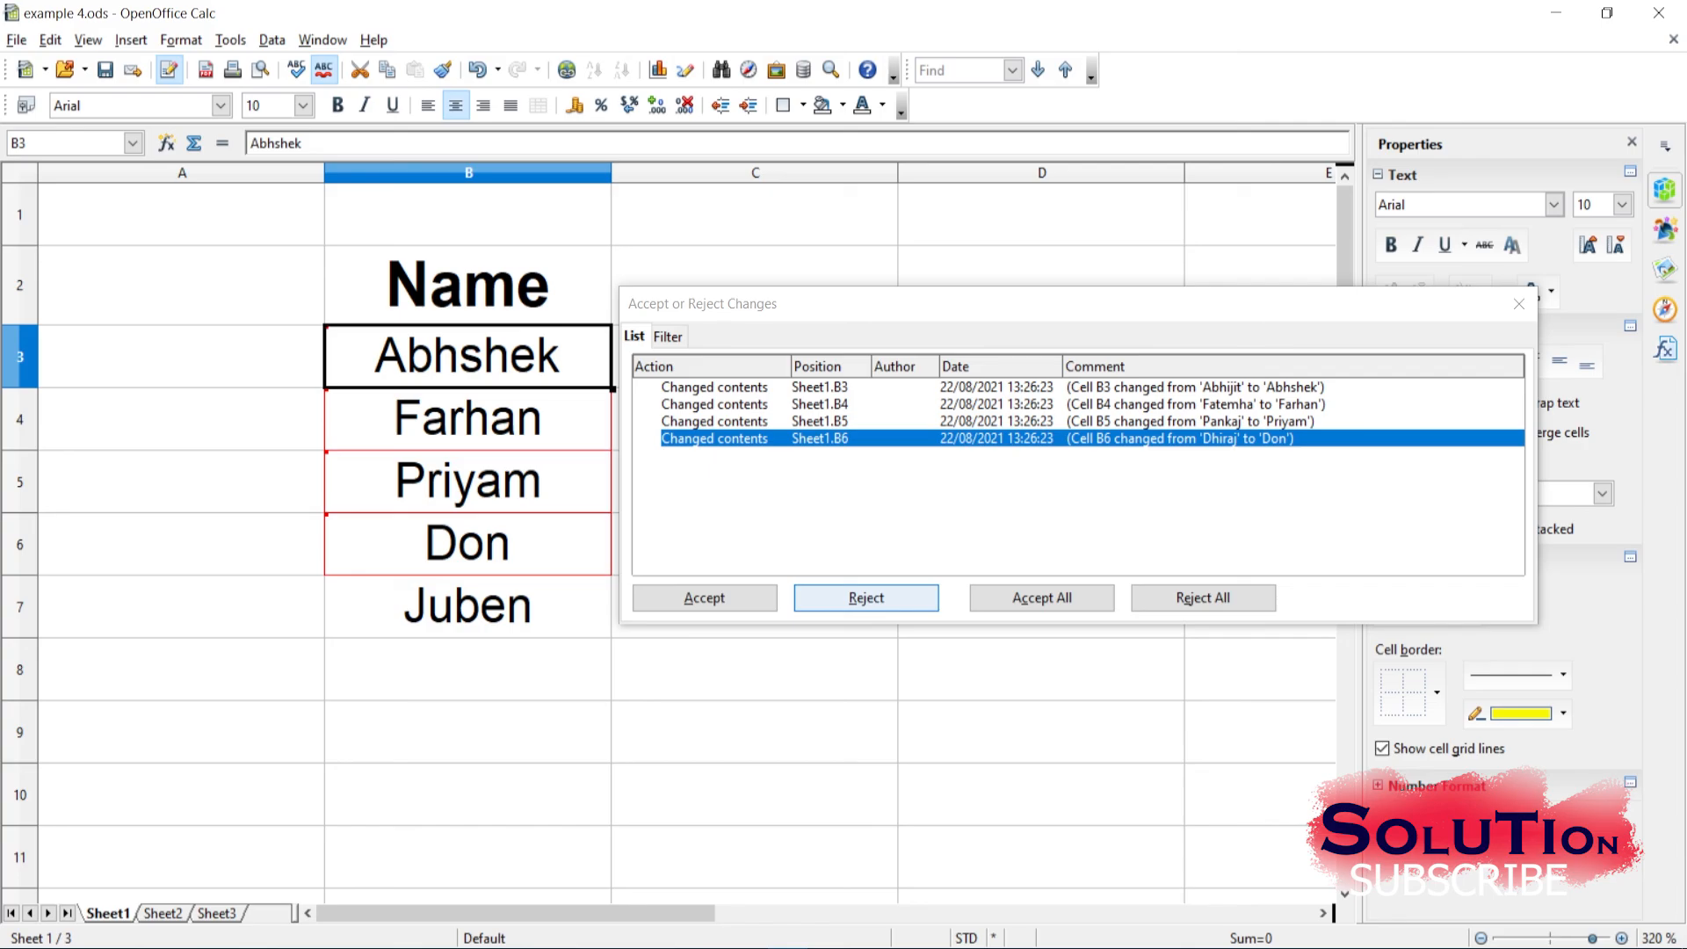
Reject the listed content changes for cells B6 and B3, checking cells B3 and B4 in between
{"action": "left_click", "coordinate": [866, 597]}
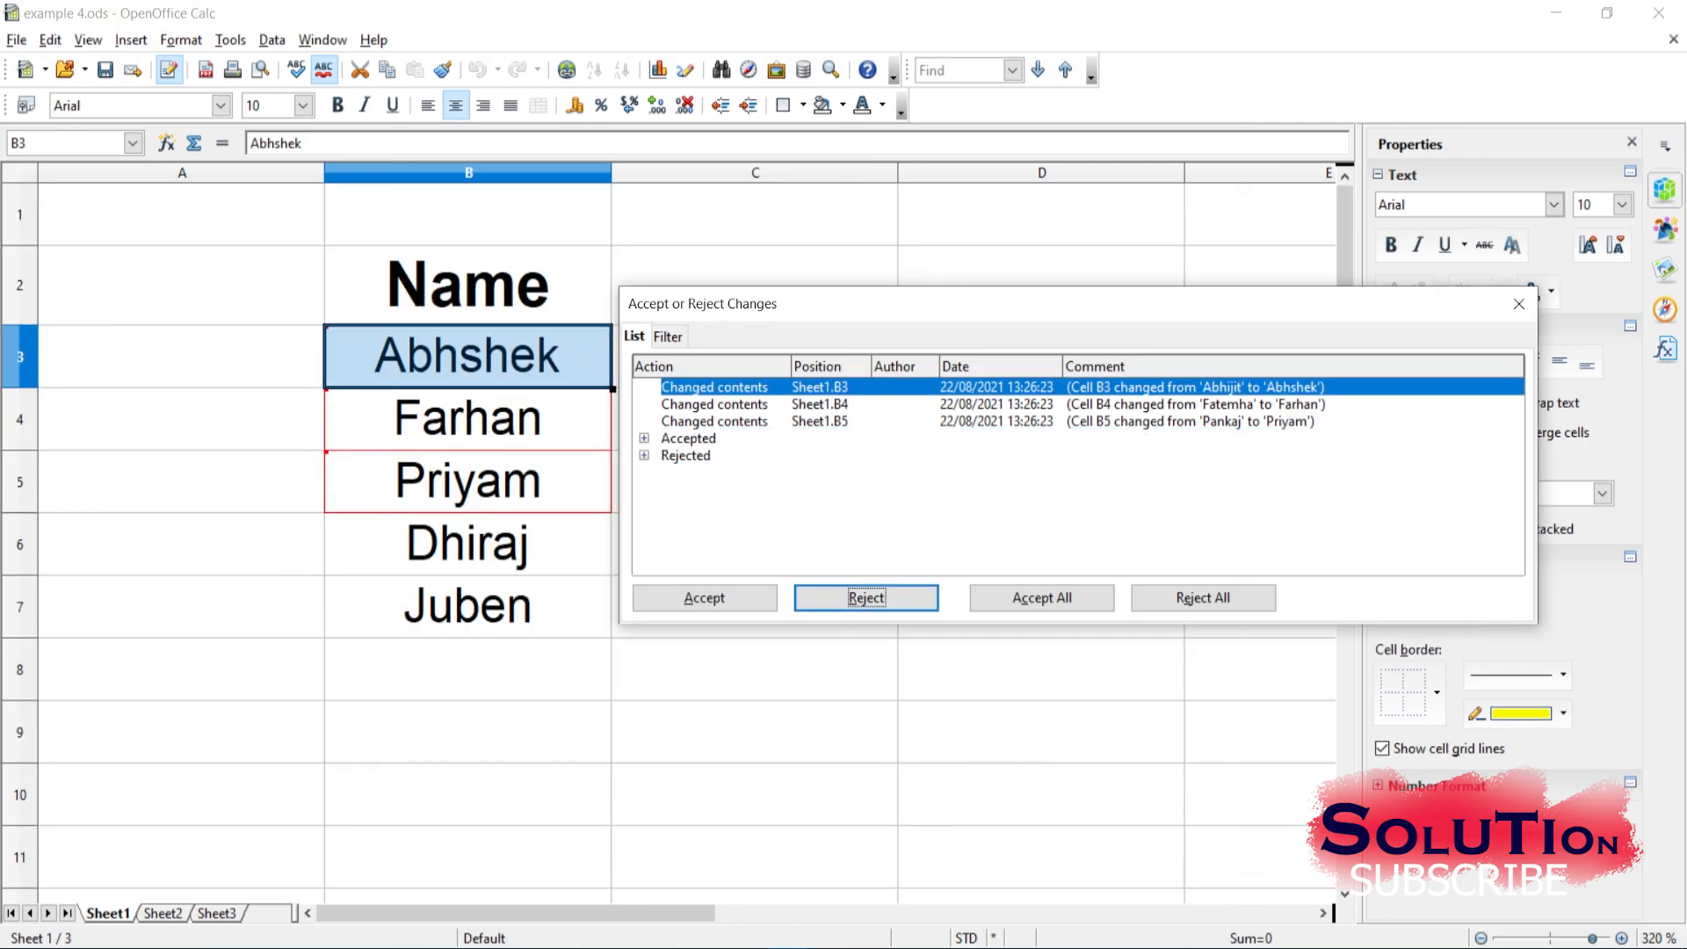
{"action": "left_click", "coordinate": [467, 357]}
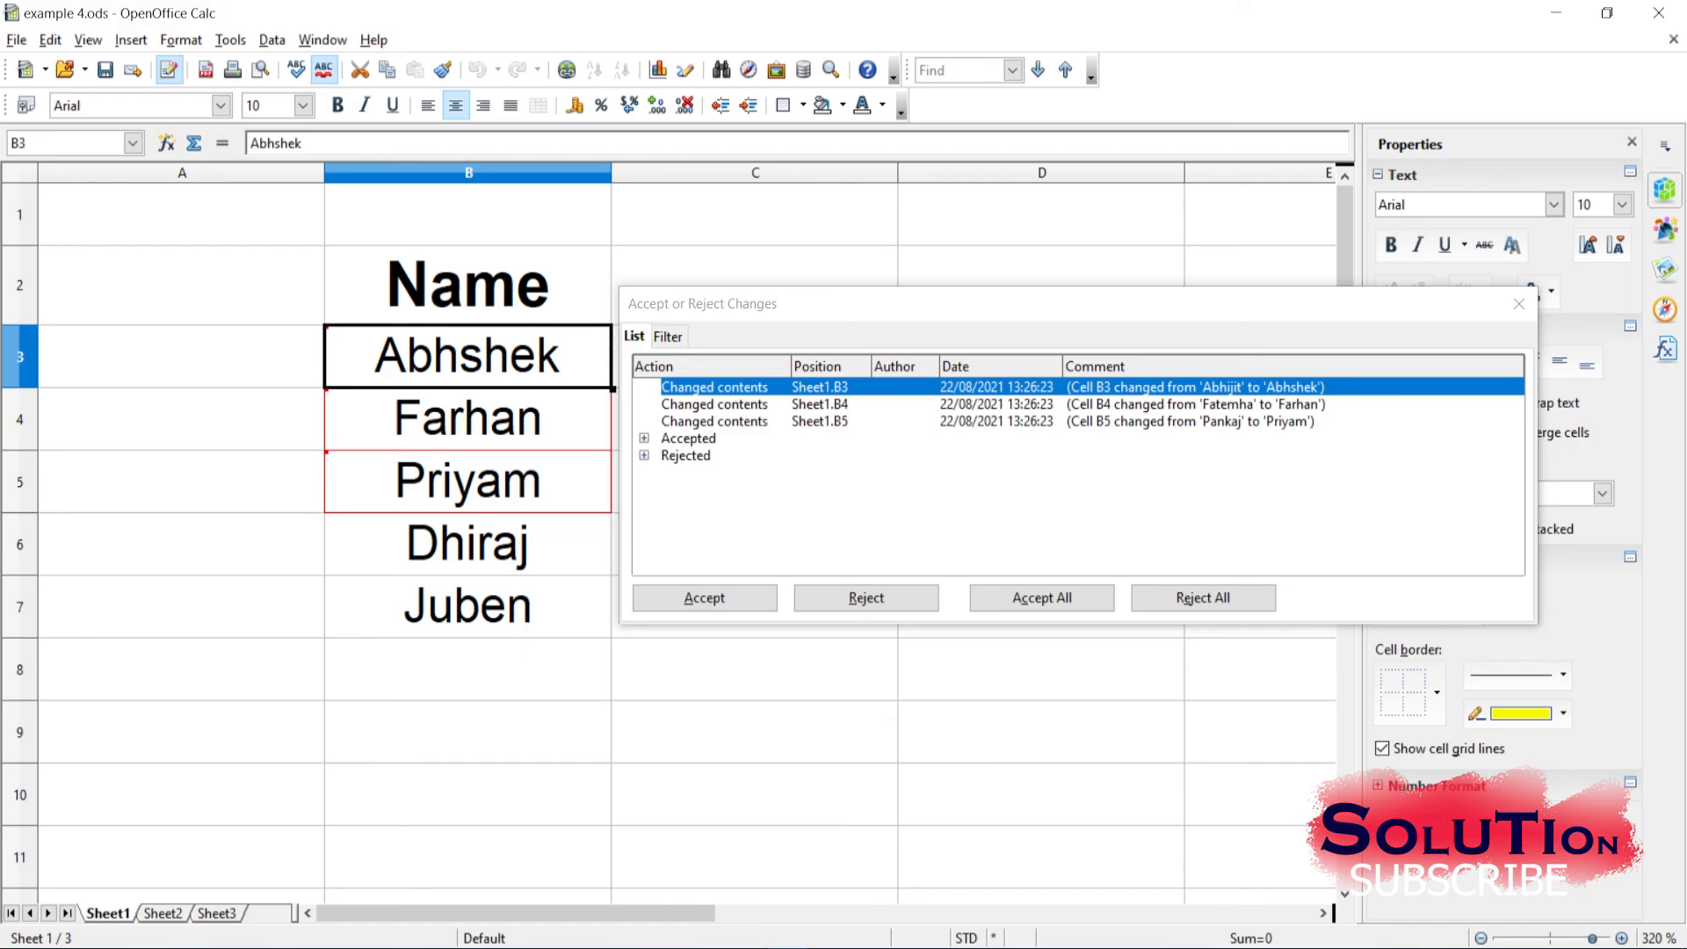
{"action": "mouse_move", "coordinate": [468, 419]}
{"action": "left_click", "coordinate": [467, 420]}
{"action": "left_click", "coordinate": [467, 356]}
{"action": "left_click", "coordinate": [865, 597]}
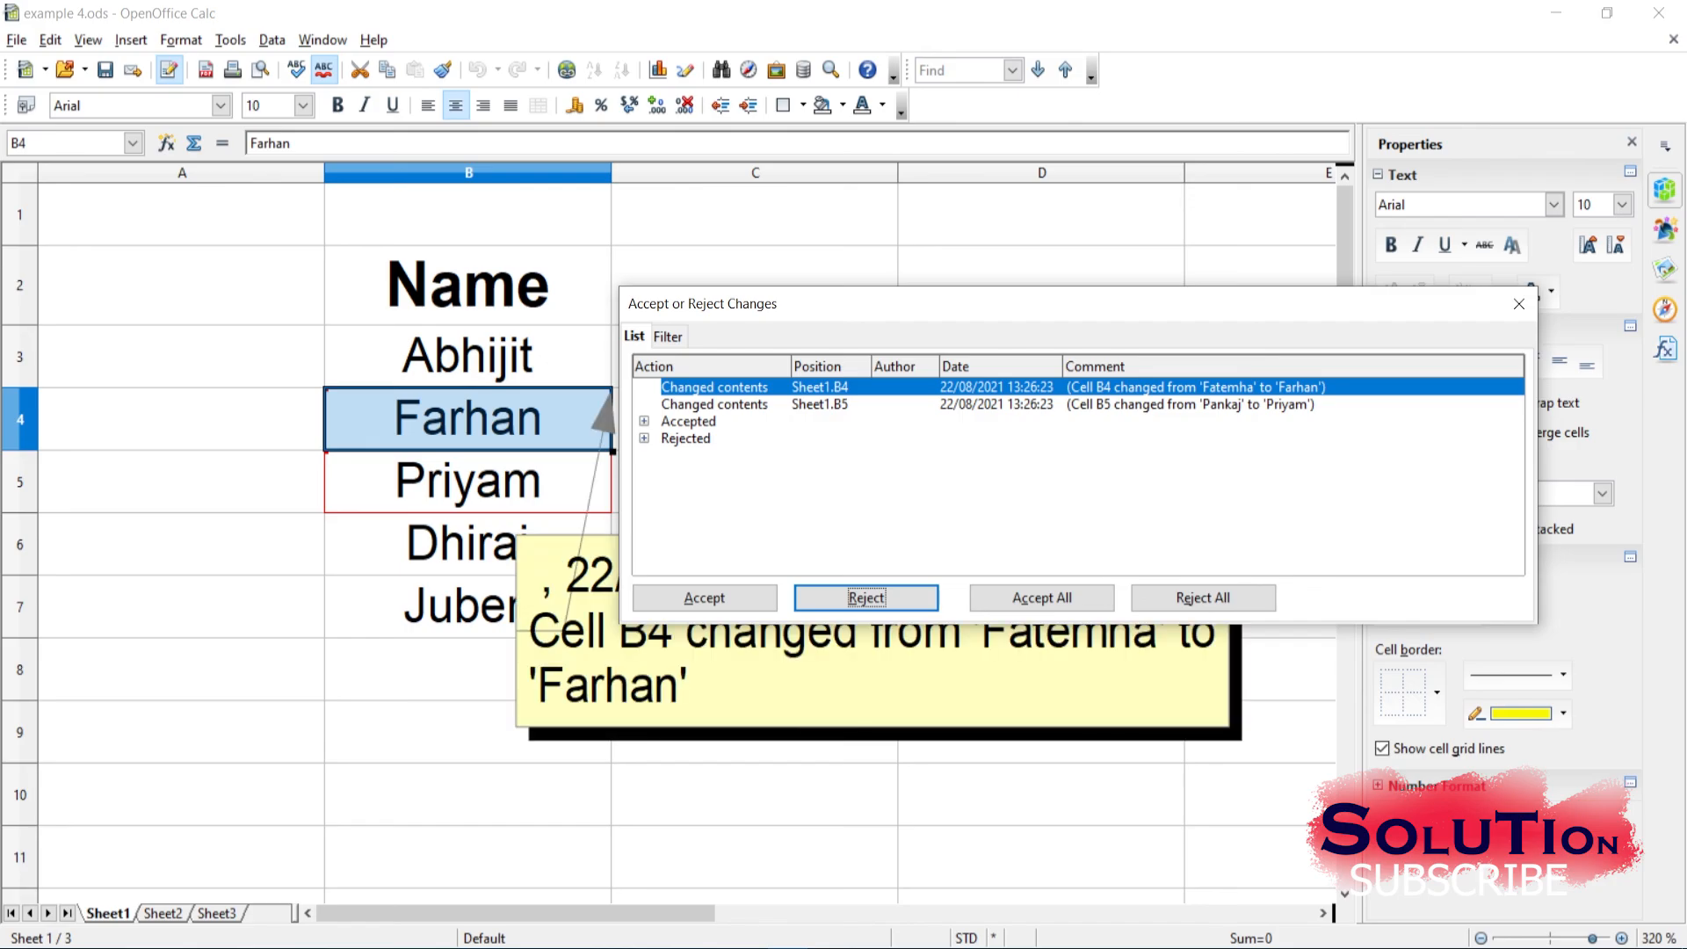
Accept the remaining content changes for cells B4 and B5, and expand the accepted and rejected groups to review them
{"action": "left_click", "coordinate": [705, 598]}
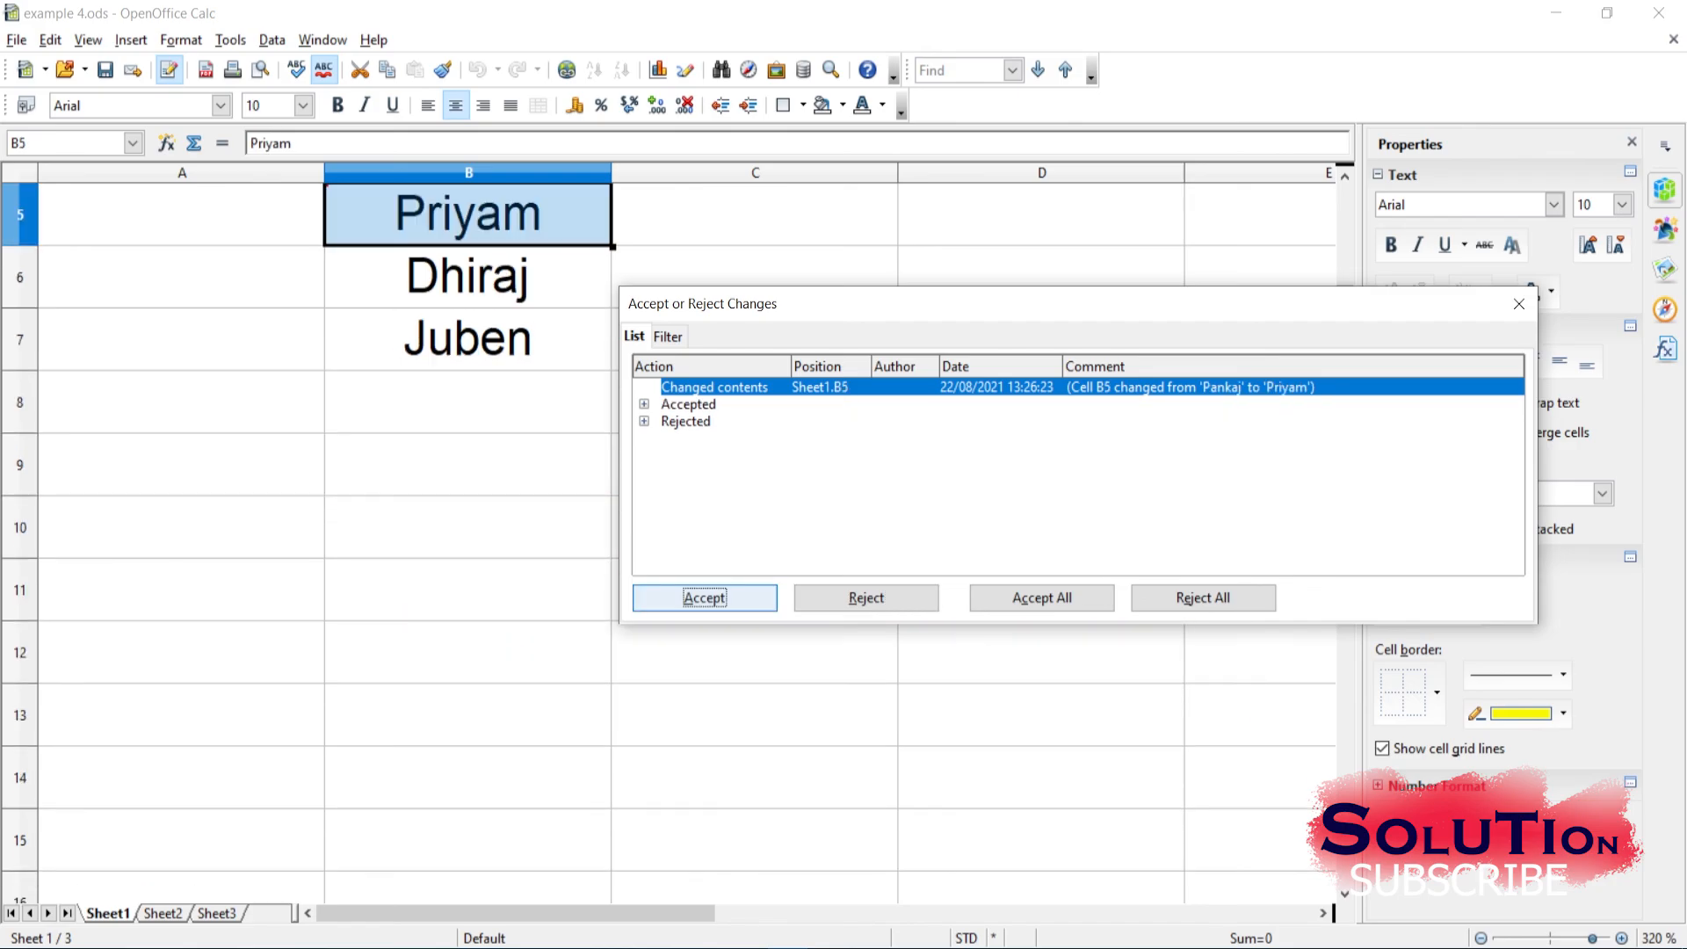
{"action": "scroll", "coordinate": [469, 527], "scroll_direction": "up", "scroll_amount": 2}
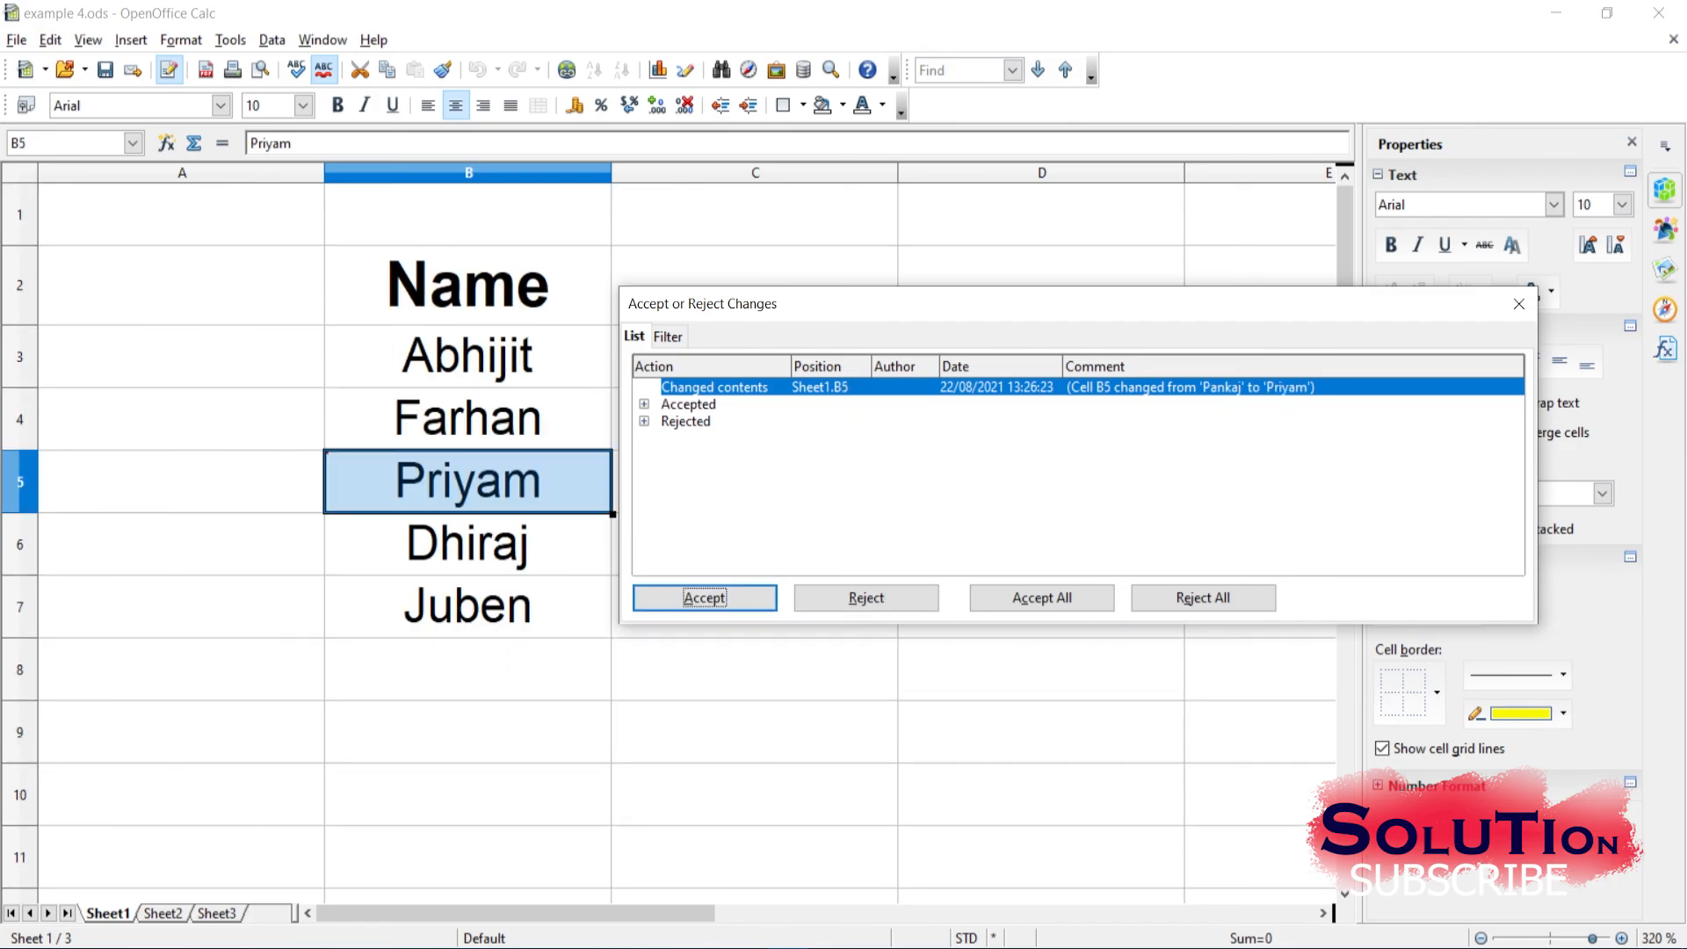
{"action": "left_click", "coordinate": [705, 597]}
{"action": "left_click", "coordinate": [644, 386]}
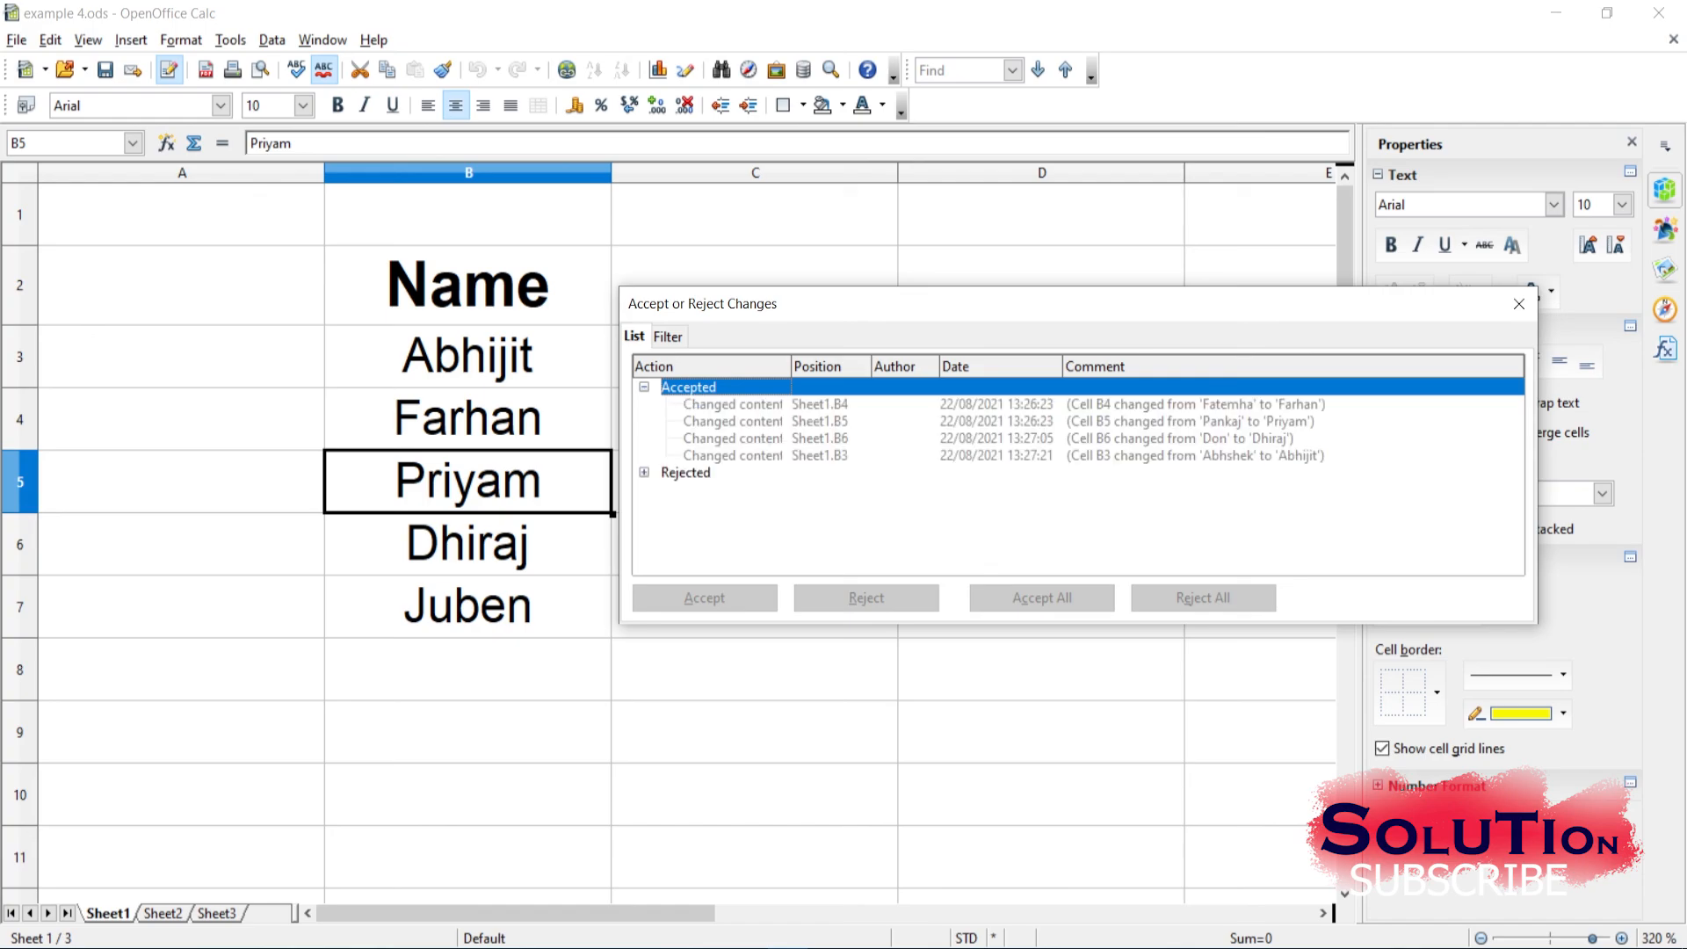
{"action": "left_click", "coordinate": [644, 472]}
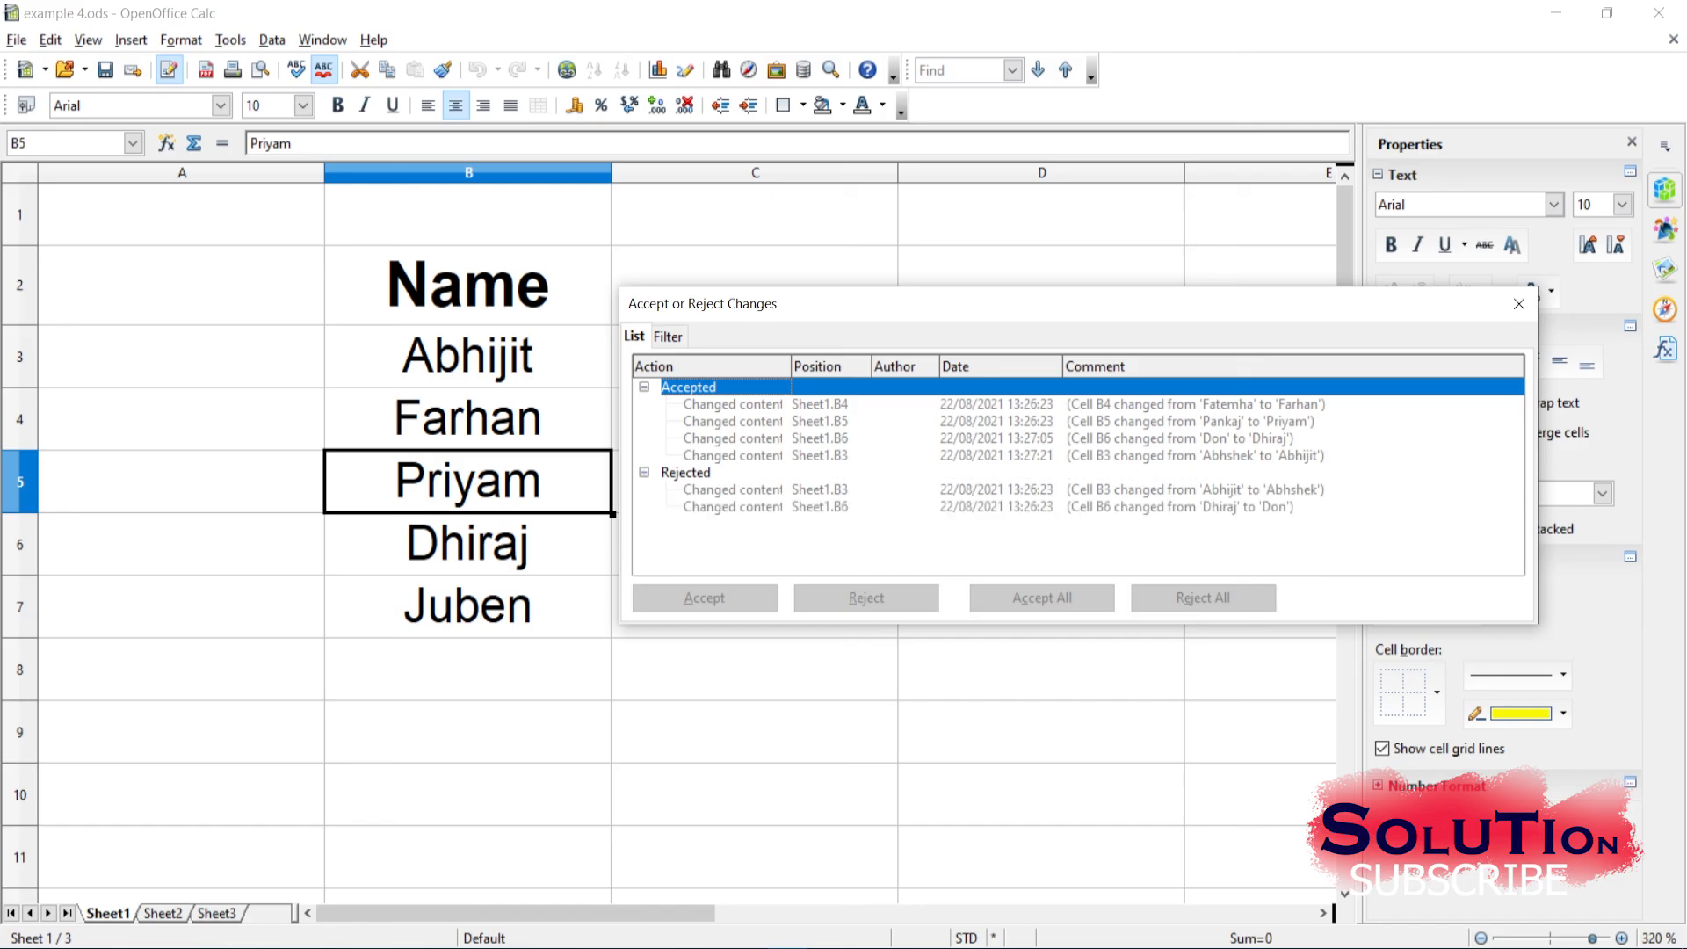